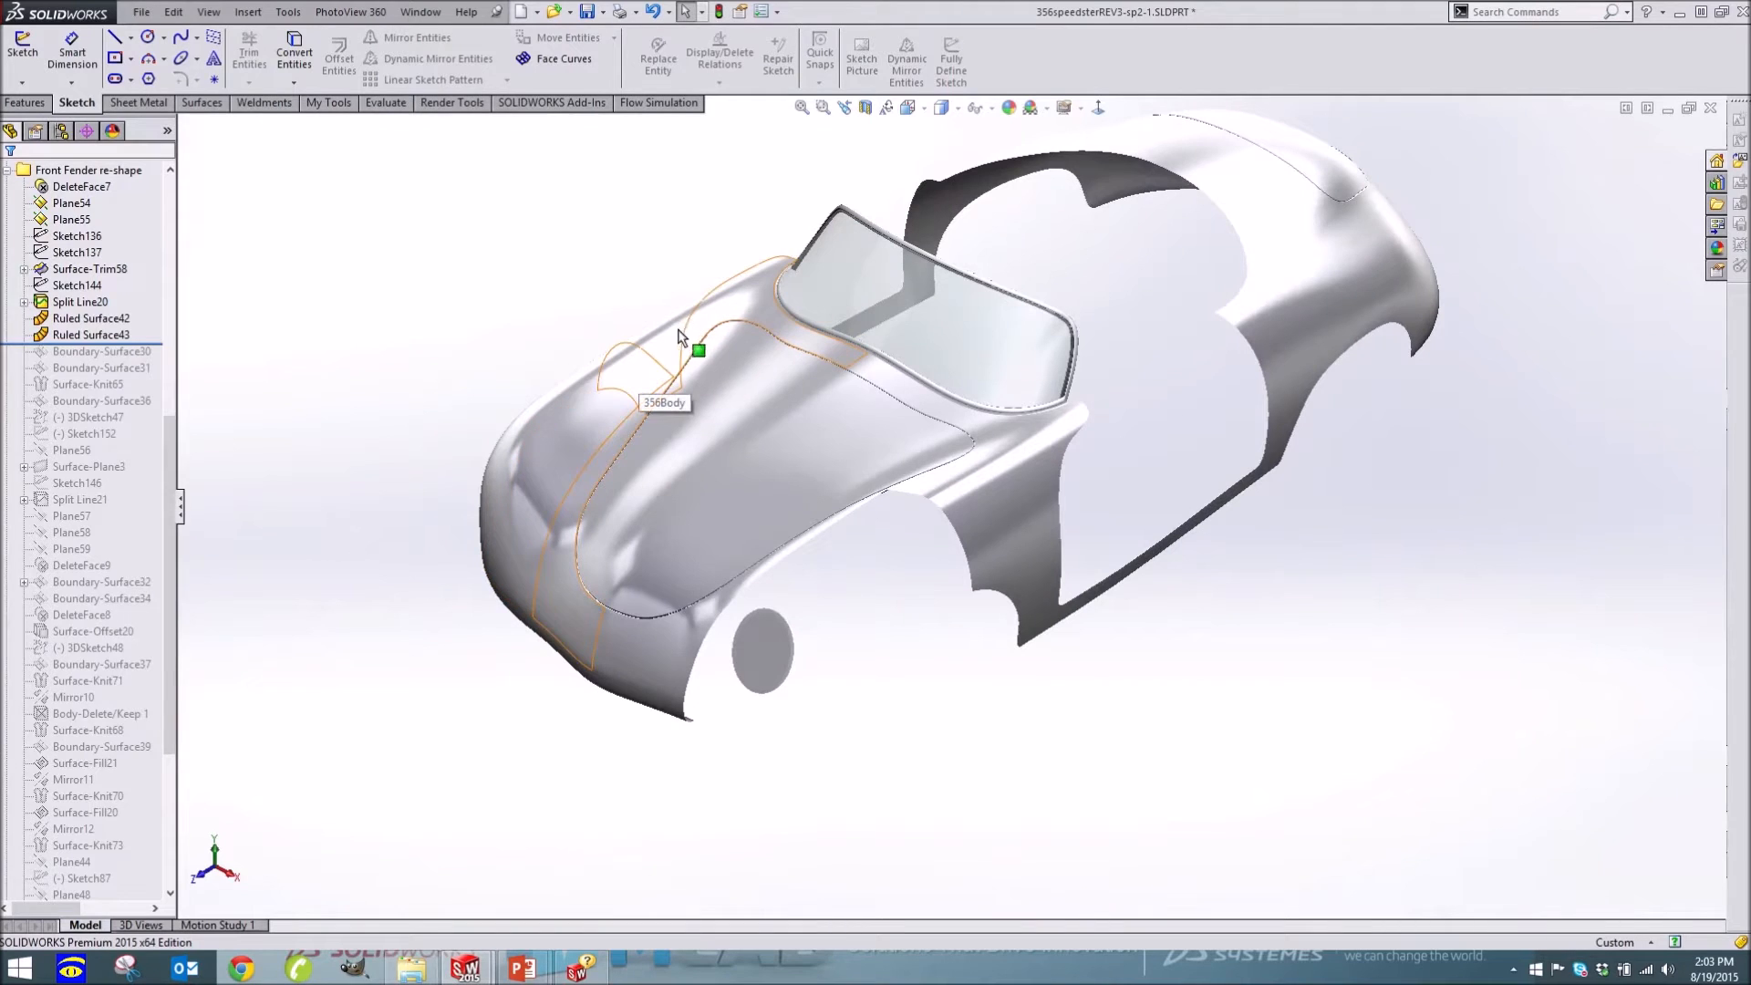
# Roll the feature history forward to include Boundary-Surface30 on the front fender
pyautogui.keyDown('ctrl'); pyautogui.moveTo(415, 362); pyautogui.dragTo(512, 457, button='middle'); pyautogui.keyUp('ctrl')
pyautogui.moveTo(393, 562); pyautogui.dragTo(301, 518, button='middle')
pyautogui.click(153, 351)
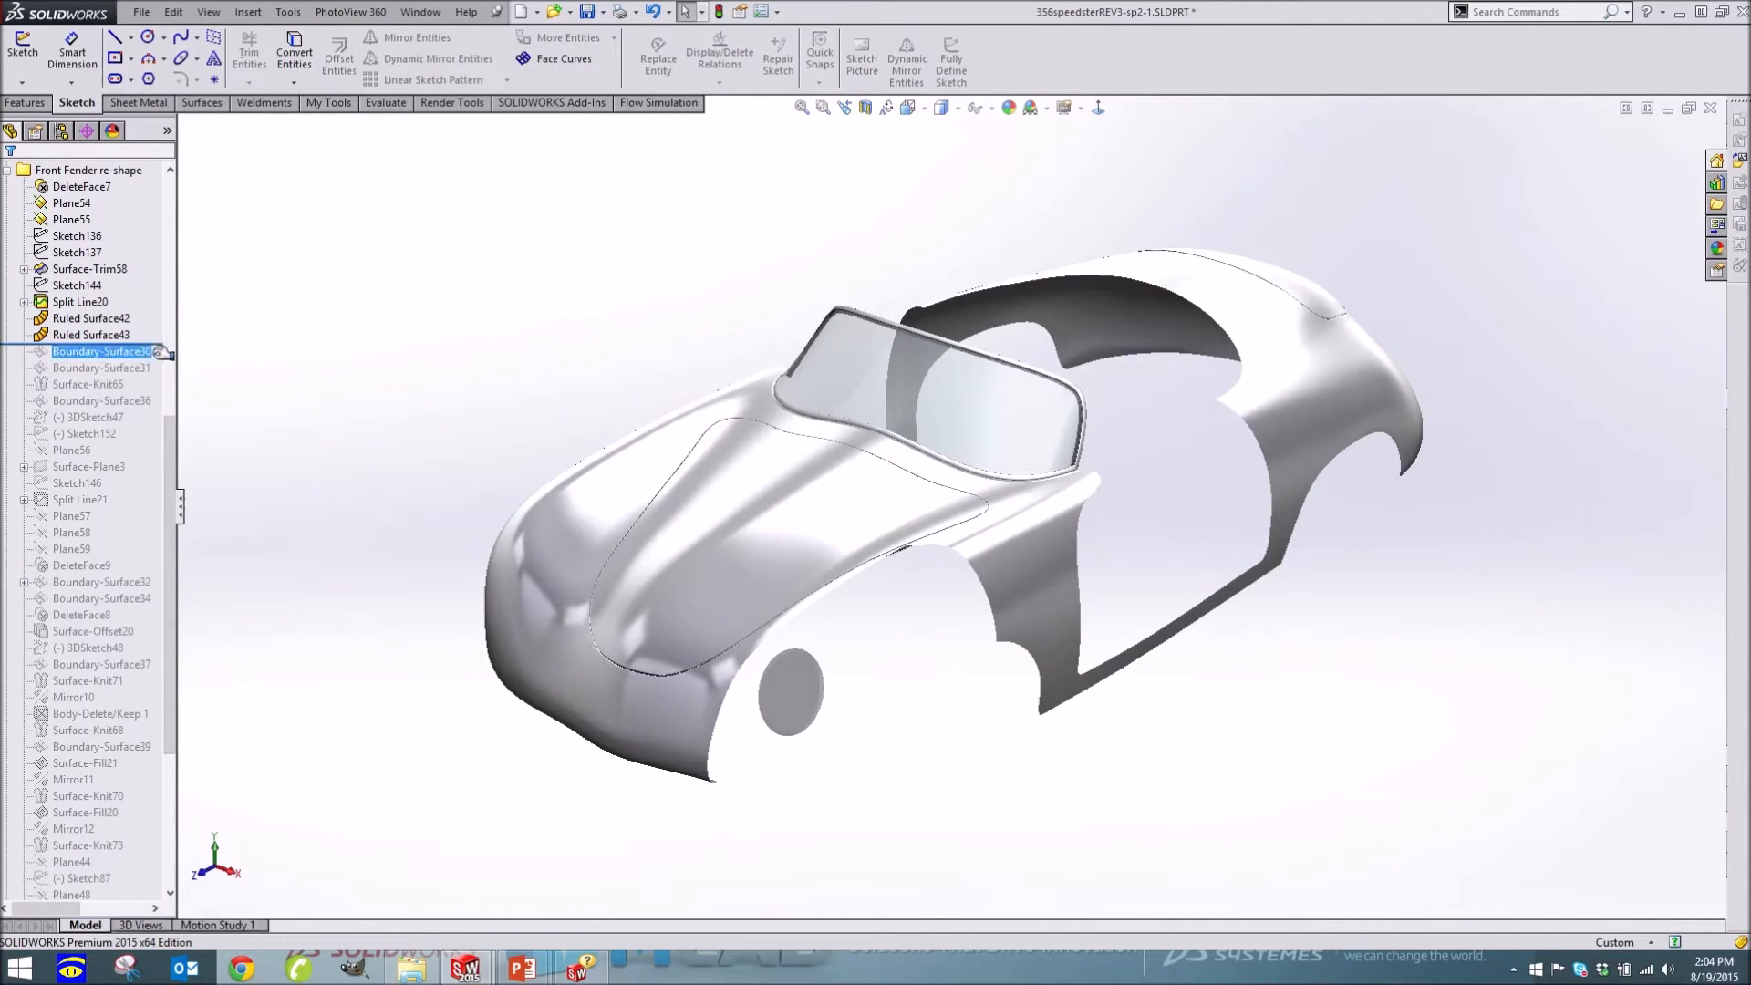
pyautogui.moveTo(158, 346); pyautogui.dragTo(164, 363)
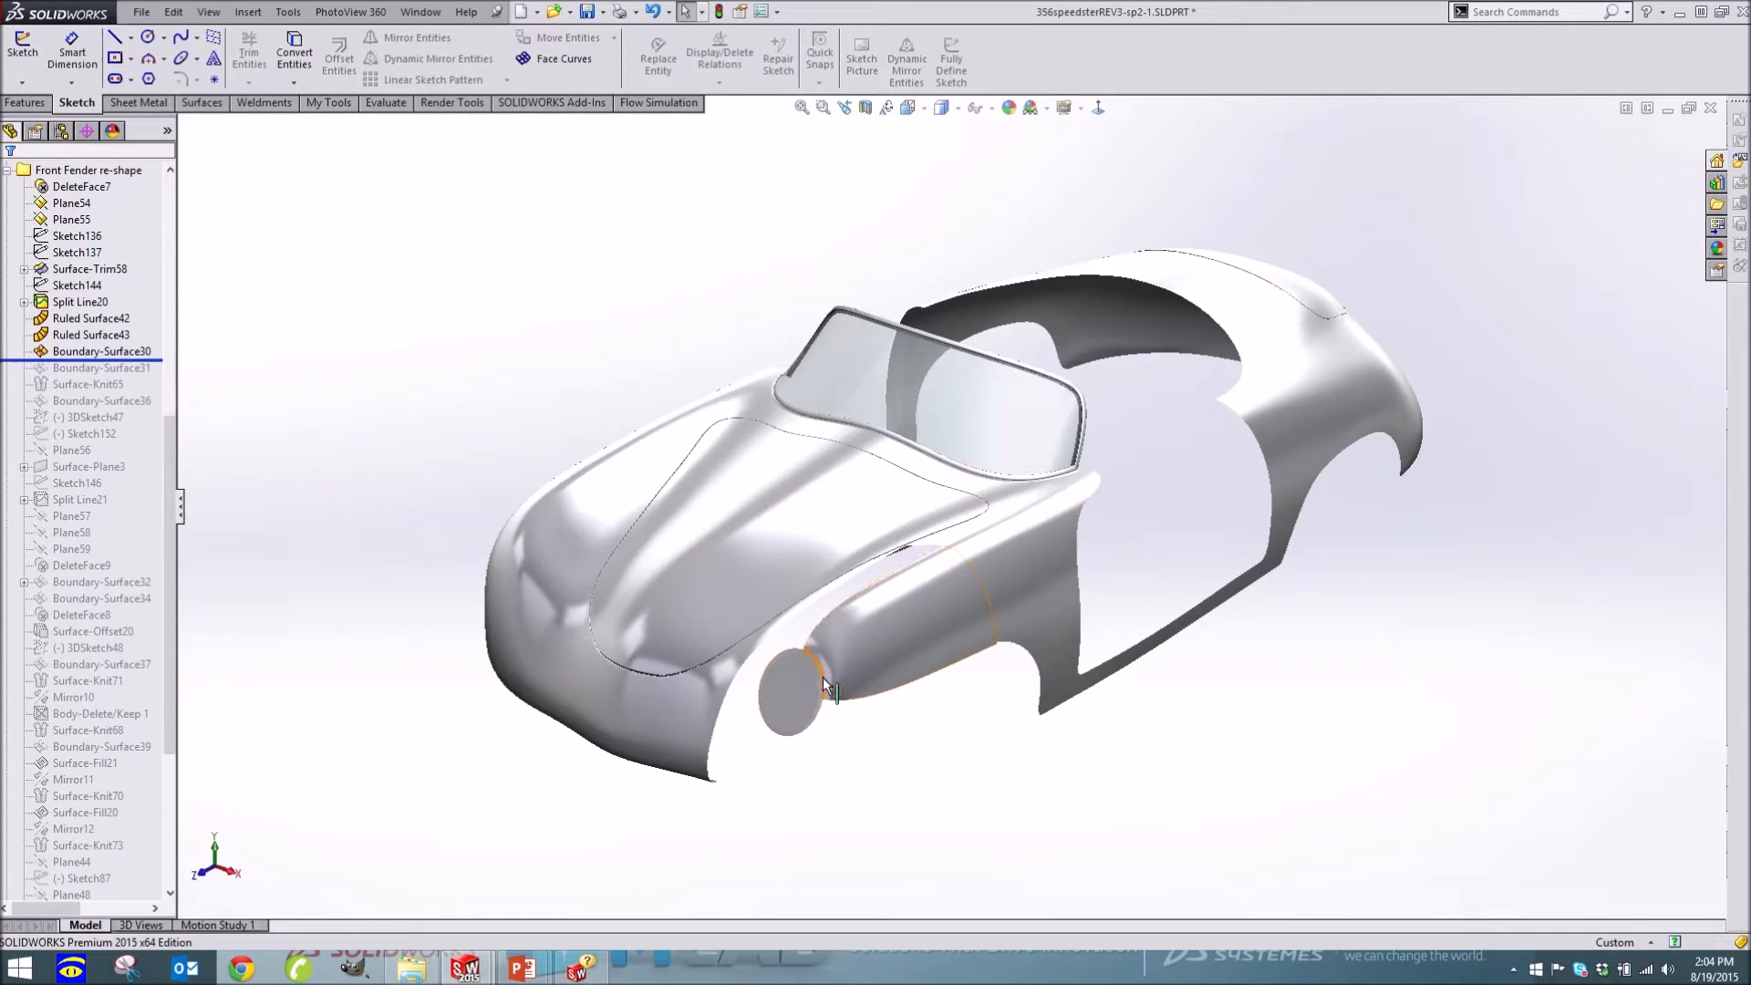
# Open the definition of Boundary-Surface30, examine its Curvature To Face profiles and mesh preview around the headlight, and exit without changes
pyautogui.scroll(-3, 837, 681)
pyautogui.keyDown('ctrl'); pyautogui.moveTo(843, 664); pyautogui.dragTo(877, 583, button='middle'); pyautogui.keyUp('ctrl')
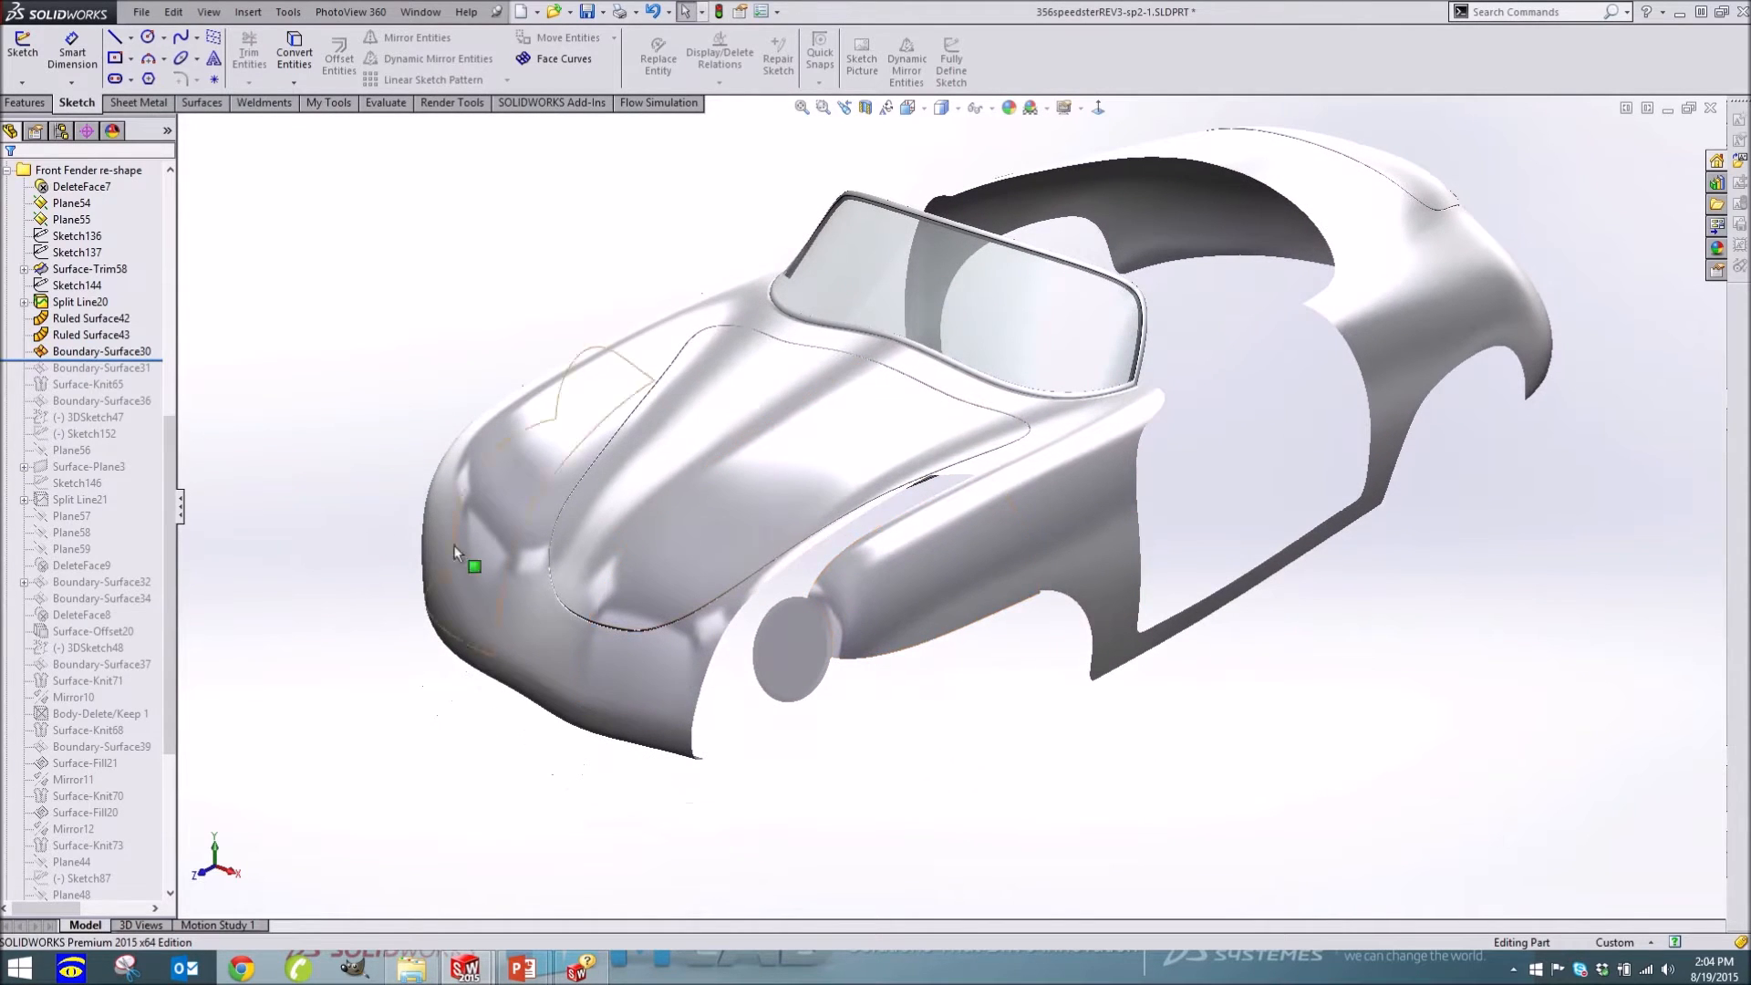
pyautogui.click(94, 354)
pyautogui.keyDown('ctrl'); pyautogui.click(91, 334); pyautogui.keyUp('ctrl')
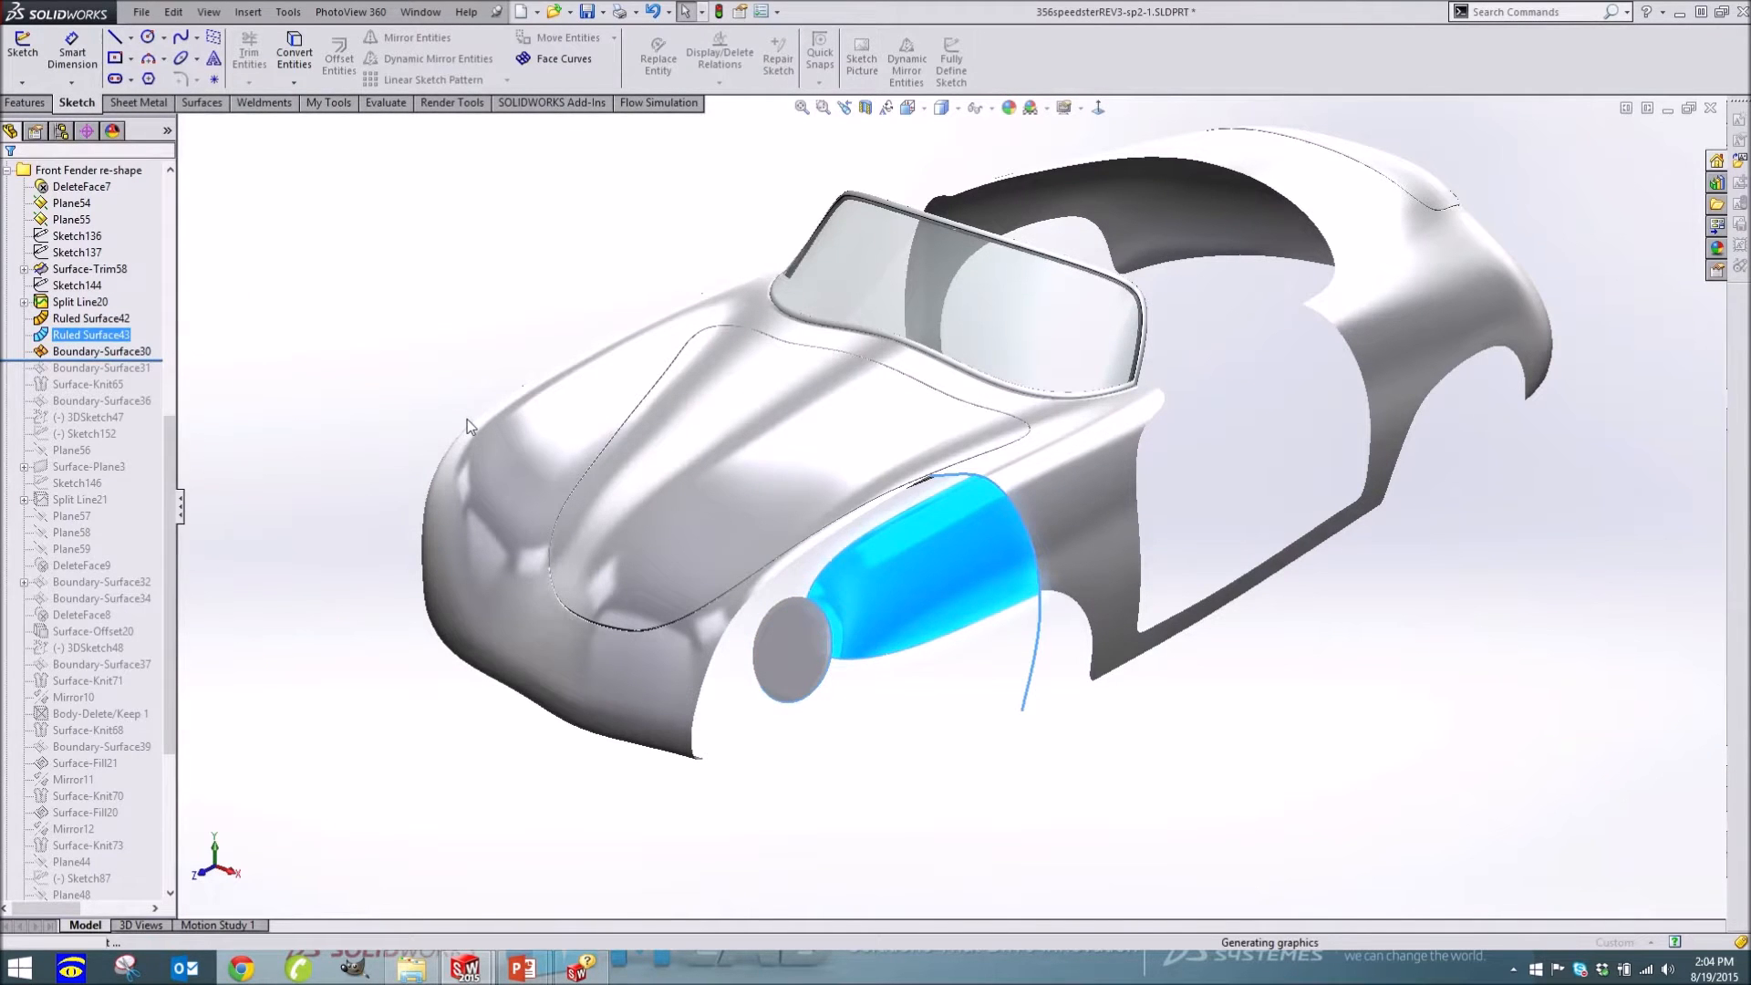
pyautogui.moveTo(872, 622)
pyautogui.mouseDown(button='middle')
pyautogui.moveTo(910, 608)
pyautogui.moveTo(852, 621)
pyautogui.mouseUp(button='middle')
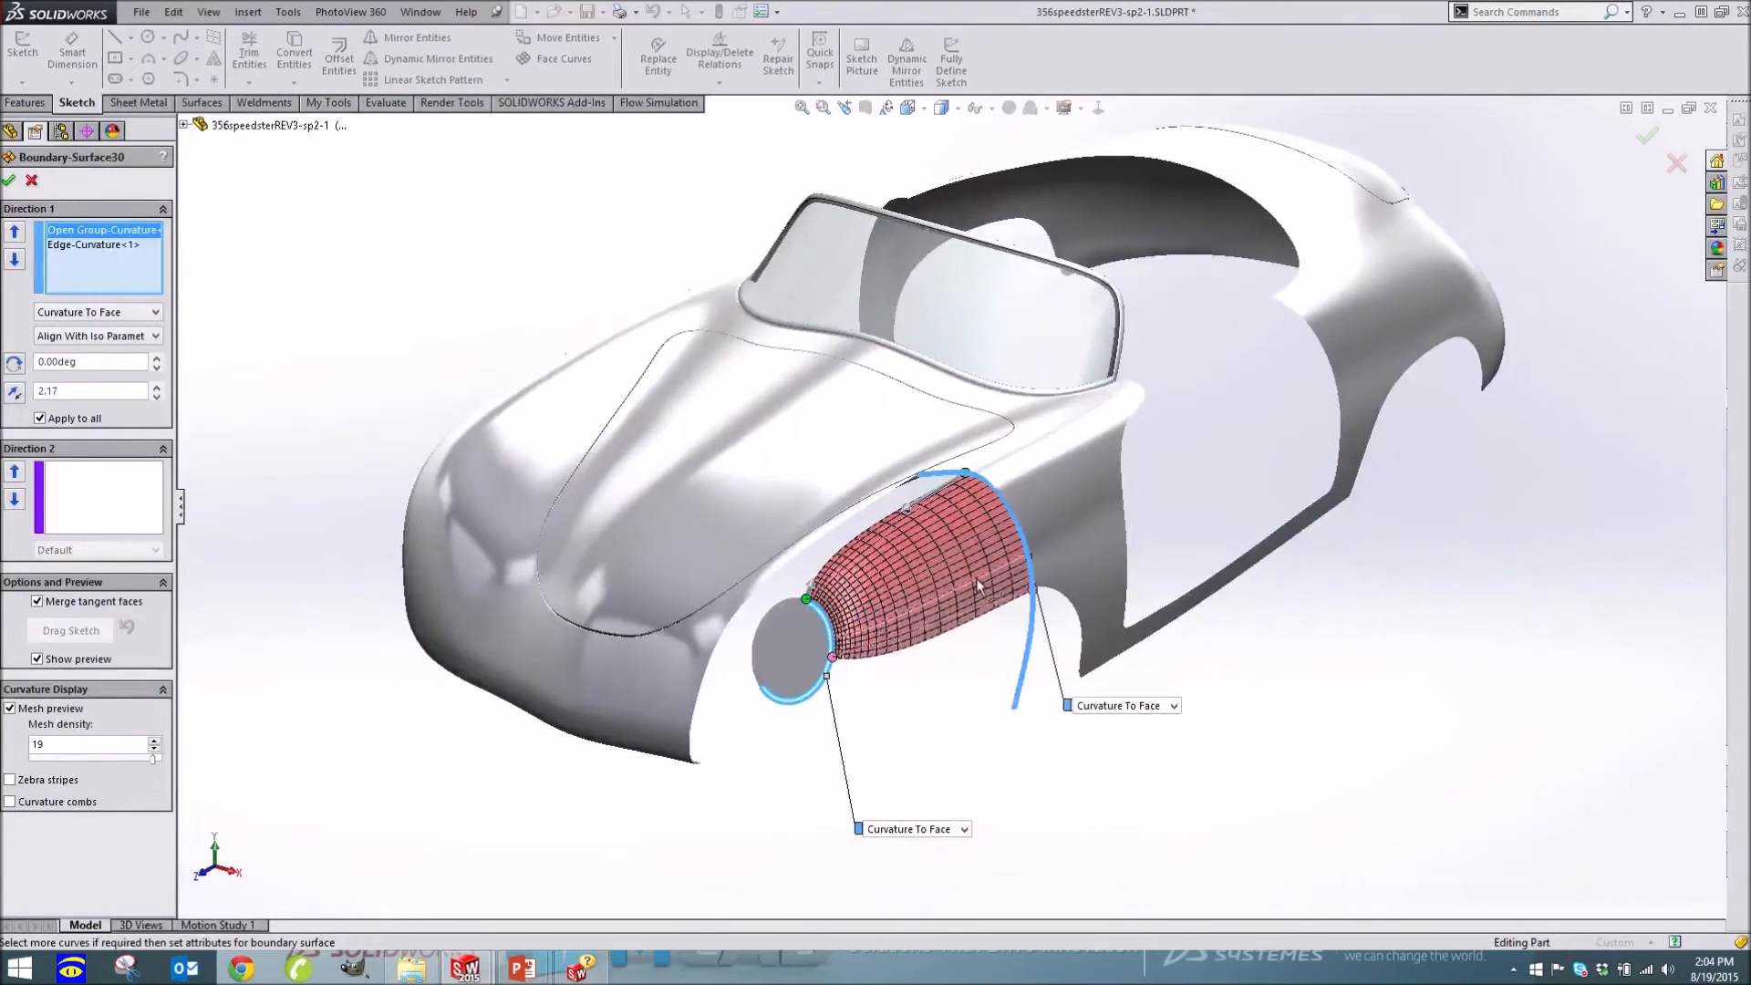
pyautogui.scroll(-3, 968, 591)
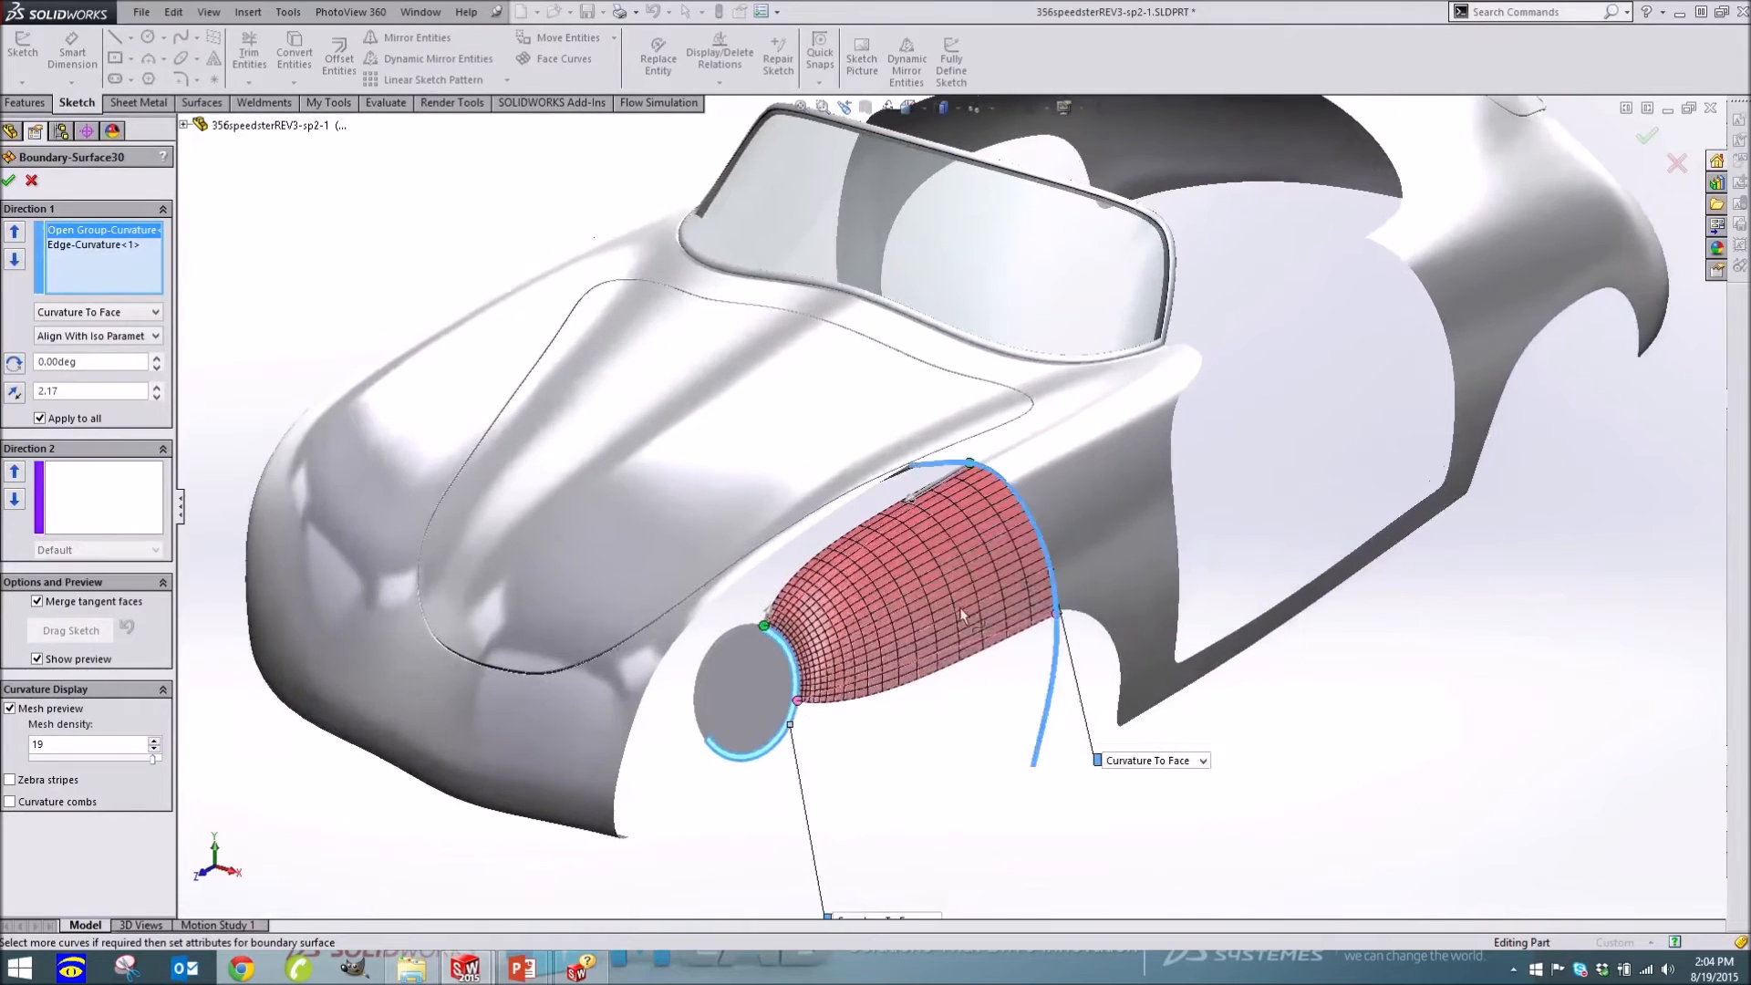
pyautogui.keyDown('ctrl'); pyautogui.moveTo(961, 609); pyautogui.dragTo(1025, 577, button='middle'); pyautogui.keyUp('ctrl')
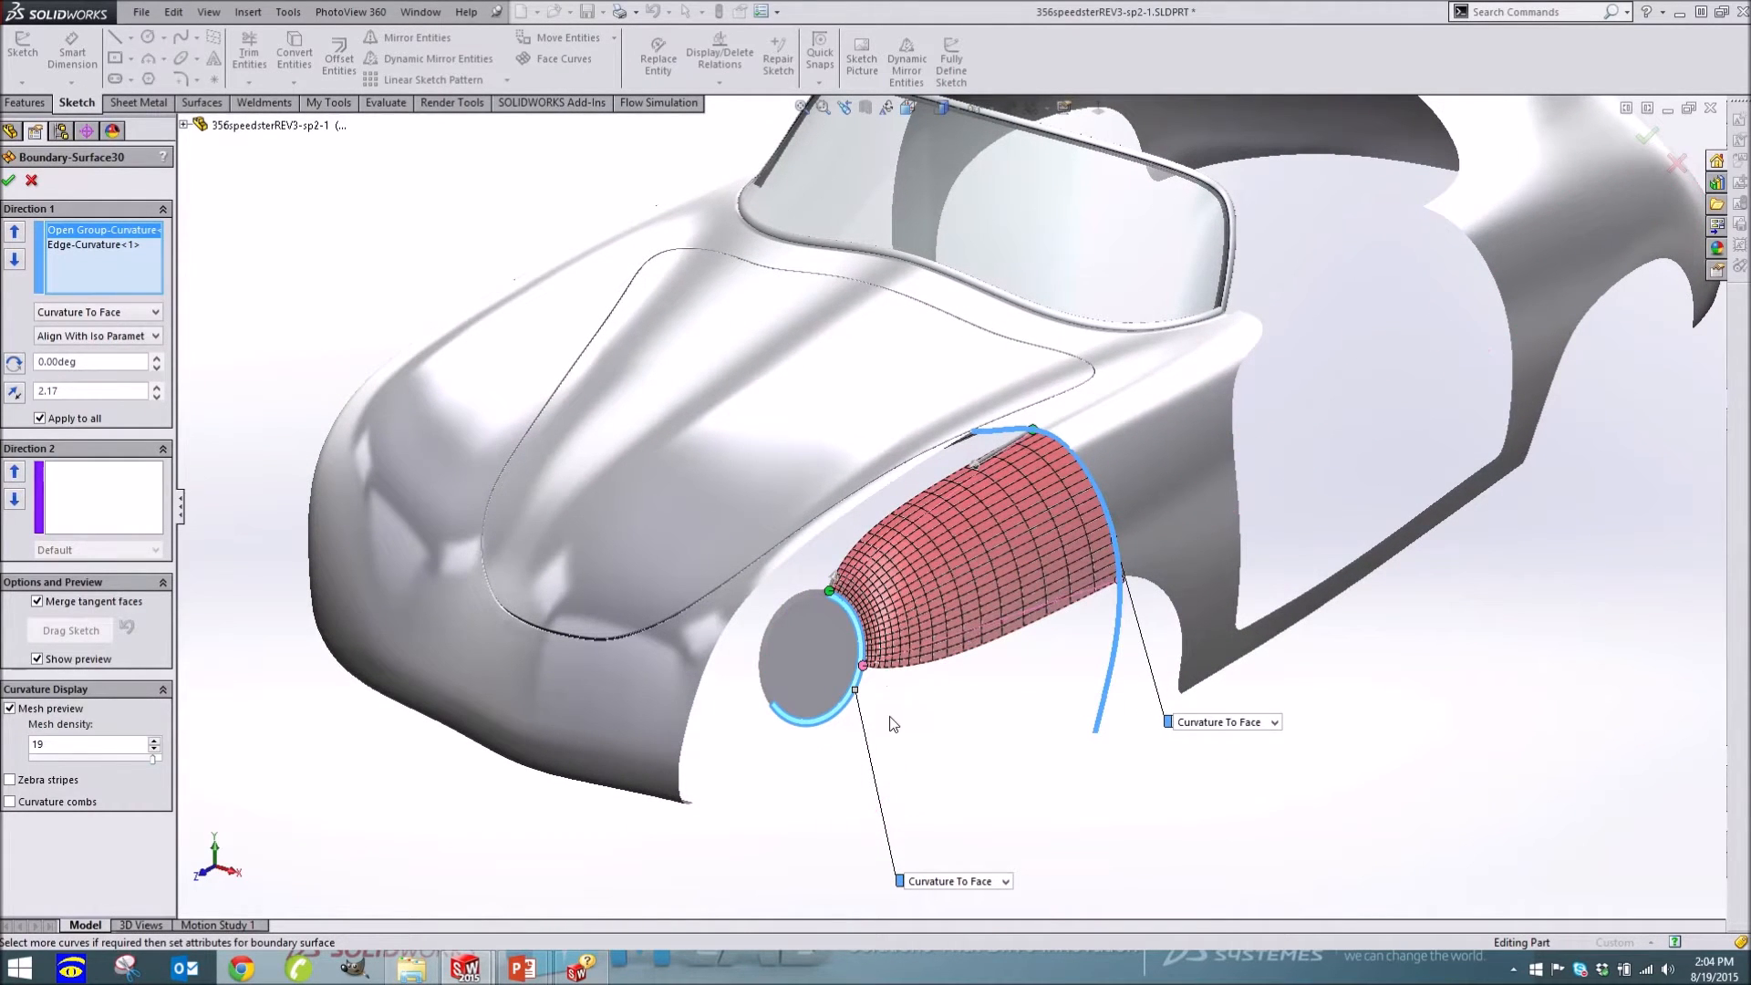
pyautogui.moveTo(1145, 541)
pyautogui.mouseDown(button='middle')
pyautogui.moveTo(1161, 537)
pyautogui.moveTo(1136, 545)
pyautogui.mouseUp(button='middle')
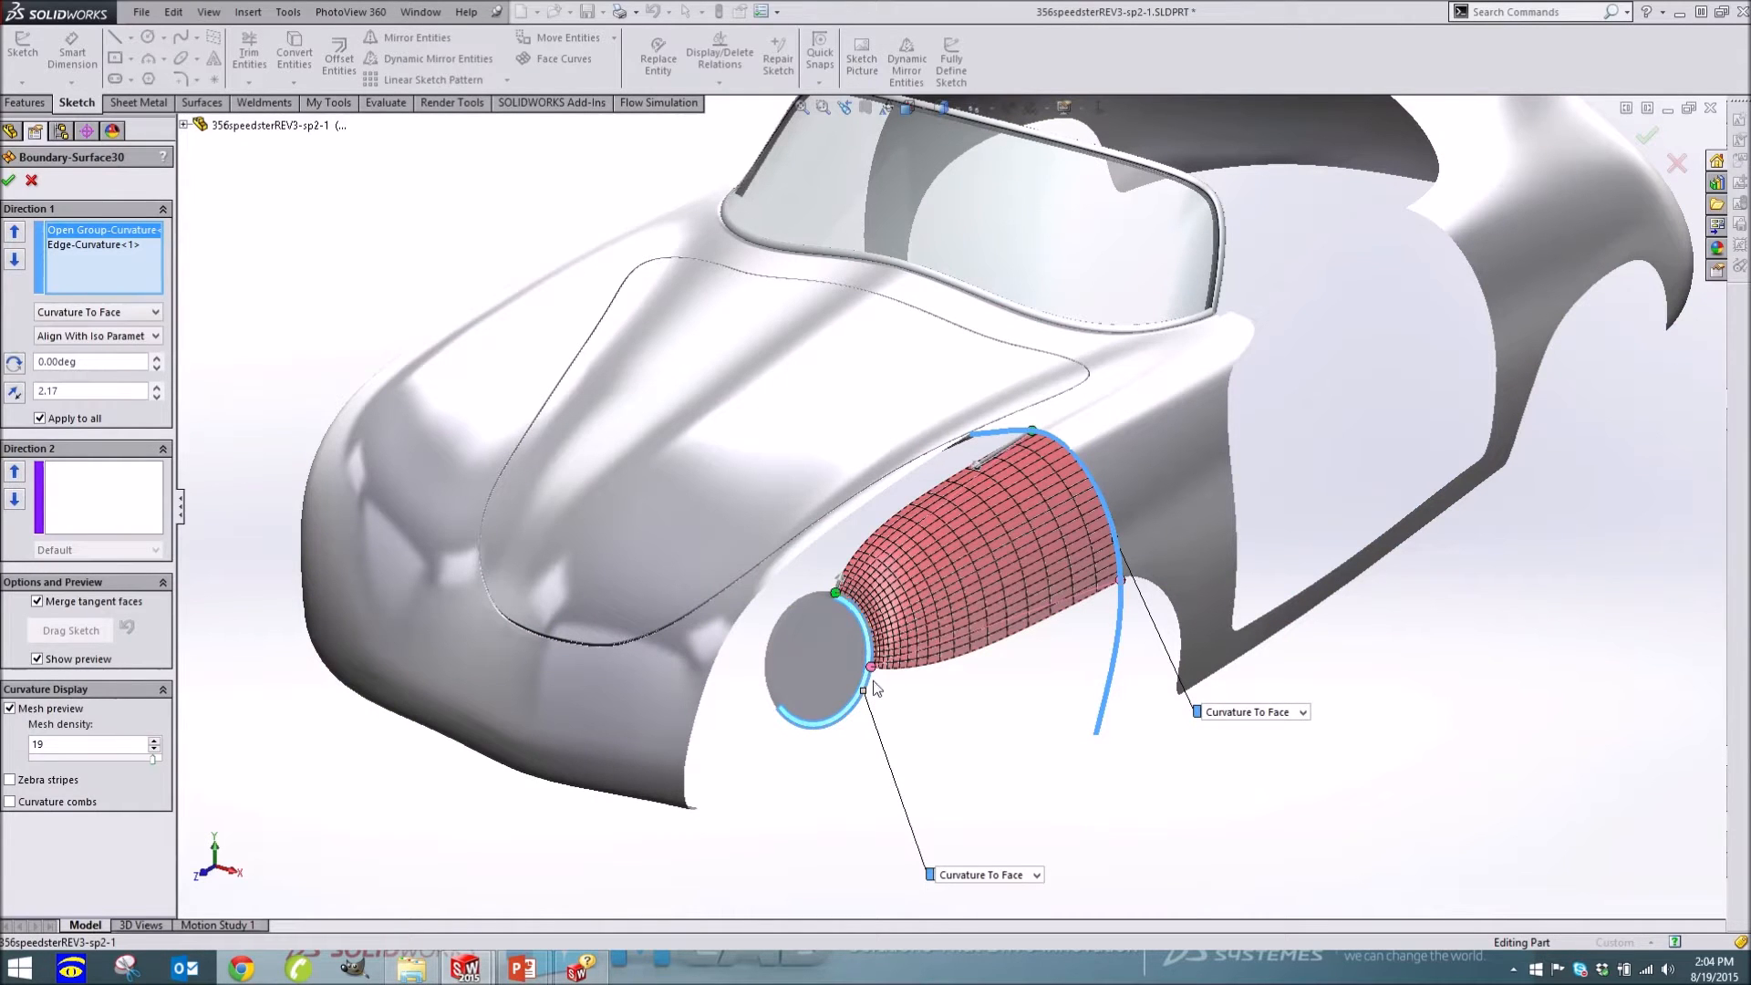
pyautogui.moveTo(865, 584); pyautogui.dragTo(1129, 591, button='middle')
pyautogui.moveTo(1010, 773)
pyautogui.mouseDown(button='middle')
pyautogui.moveTo(1024, 742)
pyautogui.moveTo(987, 772)
pyautogui.moveTo(1008, 742)
pyautogui.moveTo(996, 757)
pyautogui.mouseUp(button='middle')
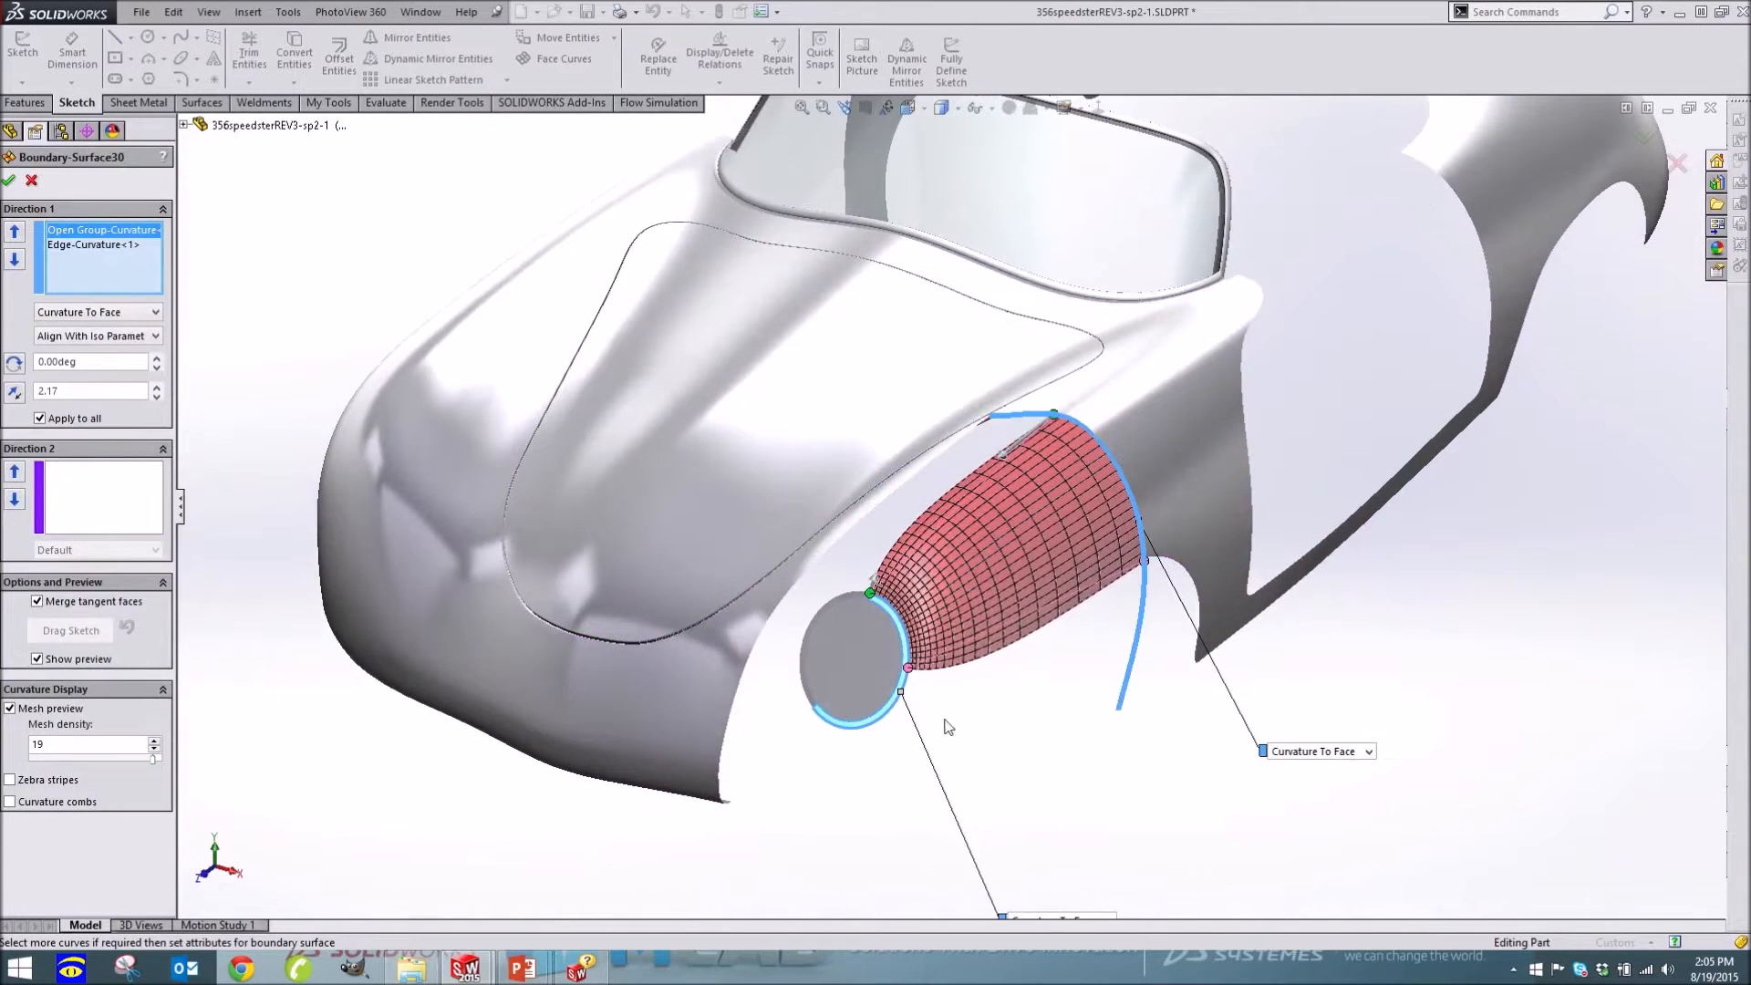
pyautogui.click(31, 180)
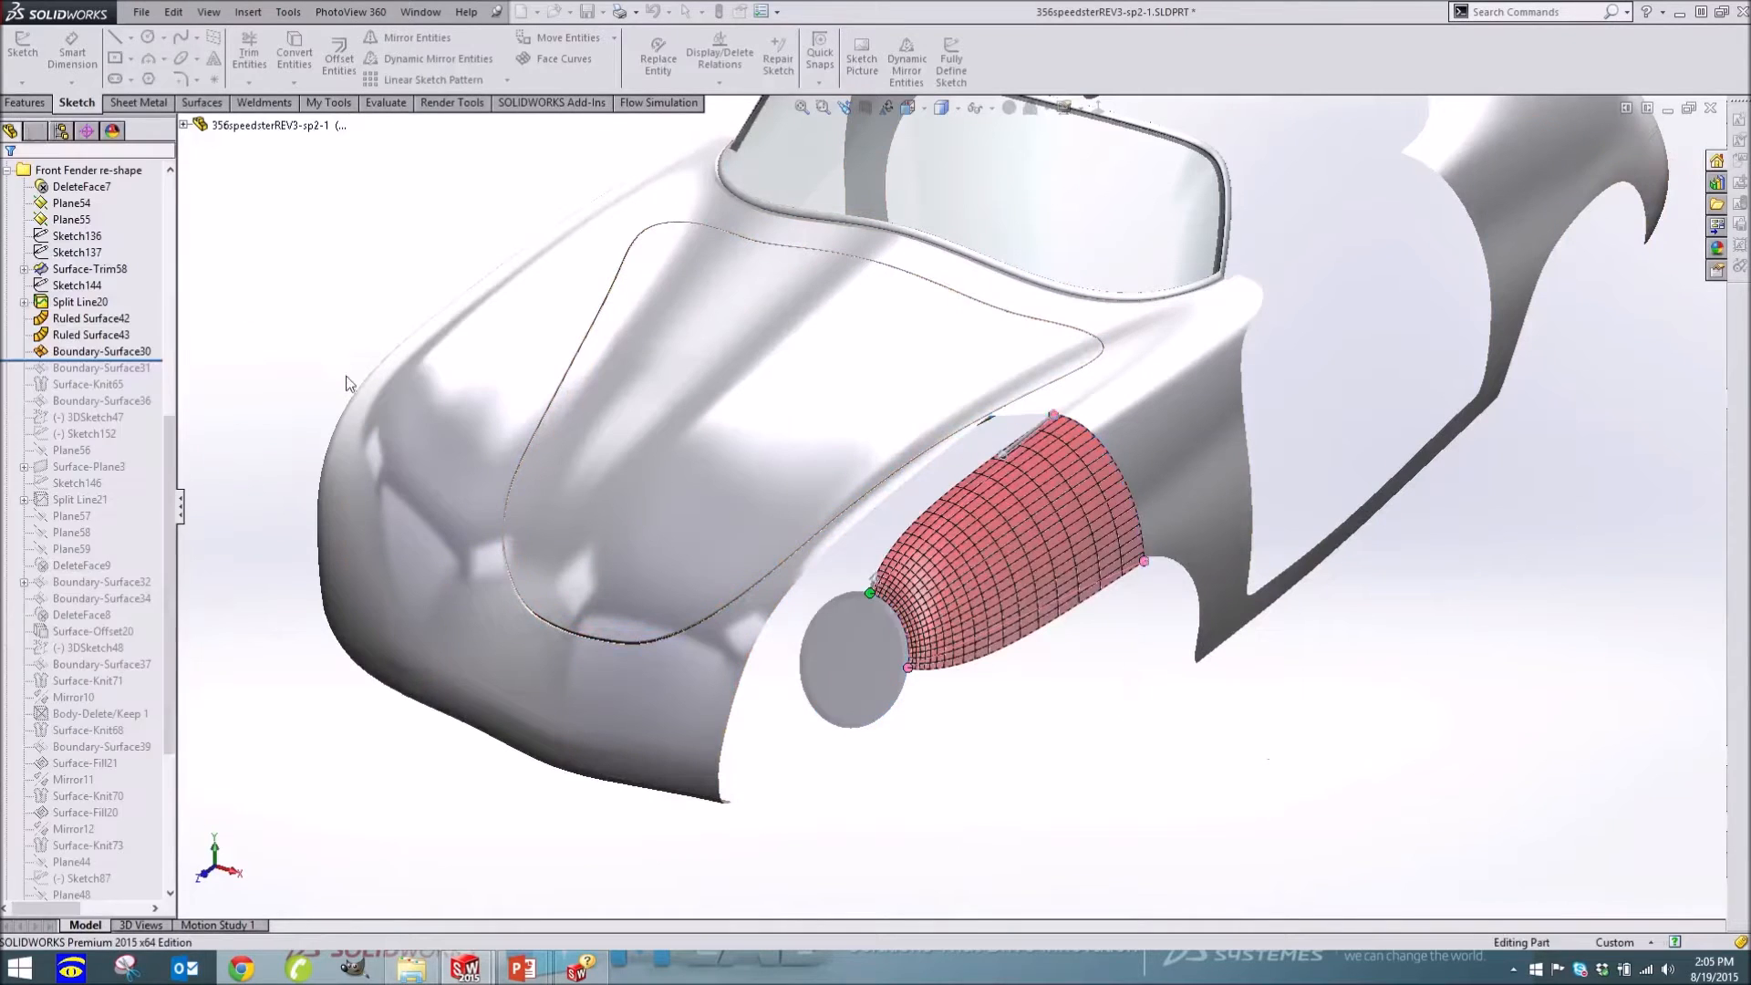
# Roll the history forward to include Boundary-Surface31 and open the definition of this patch between the headlight and the body
pyautogui.moveTo(163, 359); pyautogui.dragTo(163, 375)
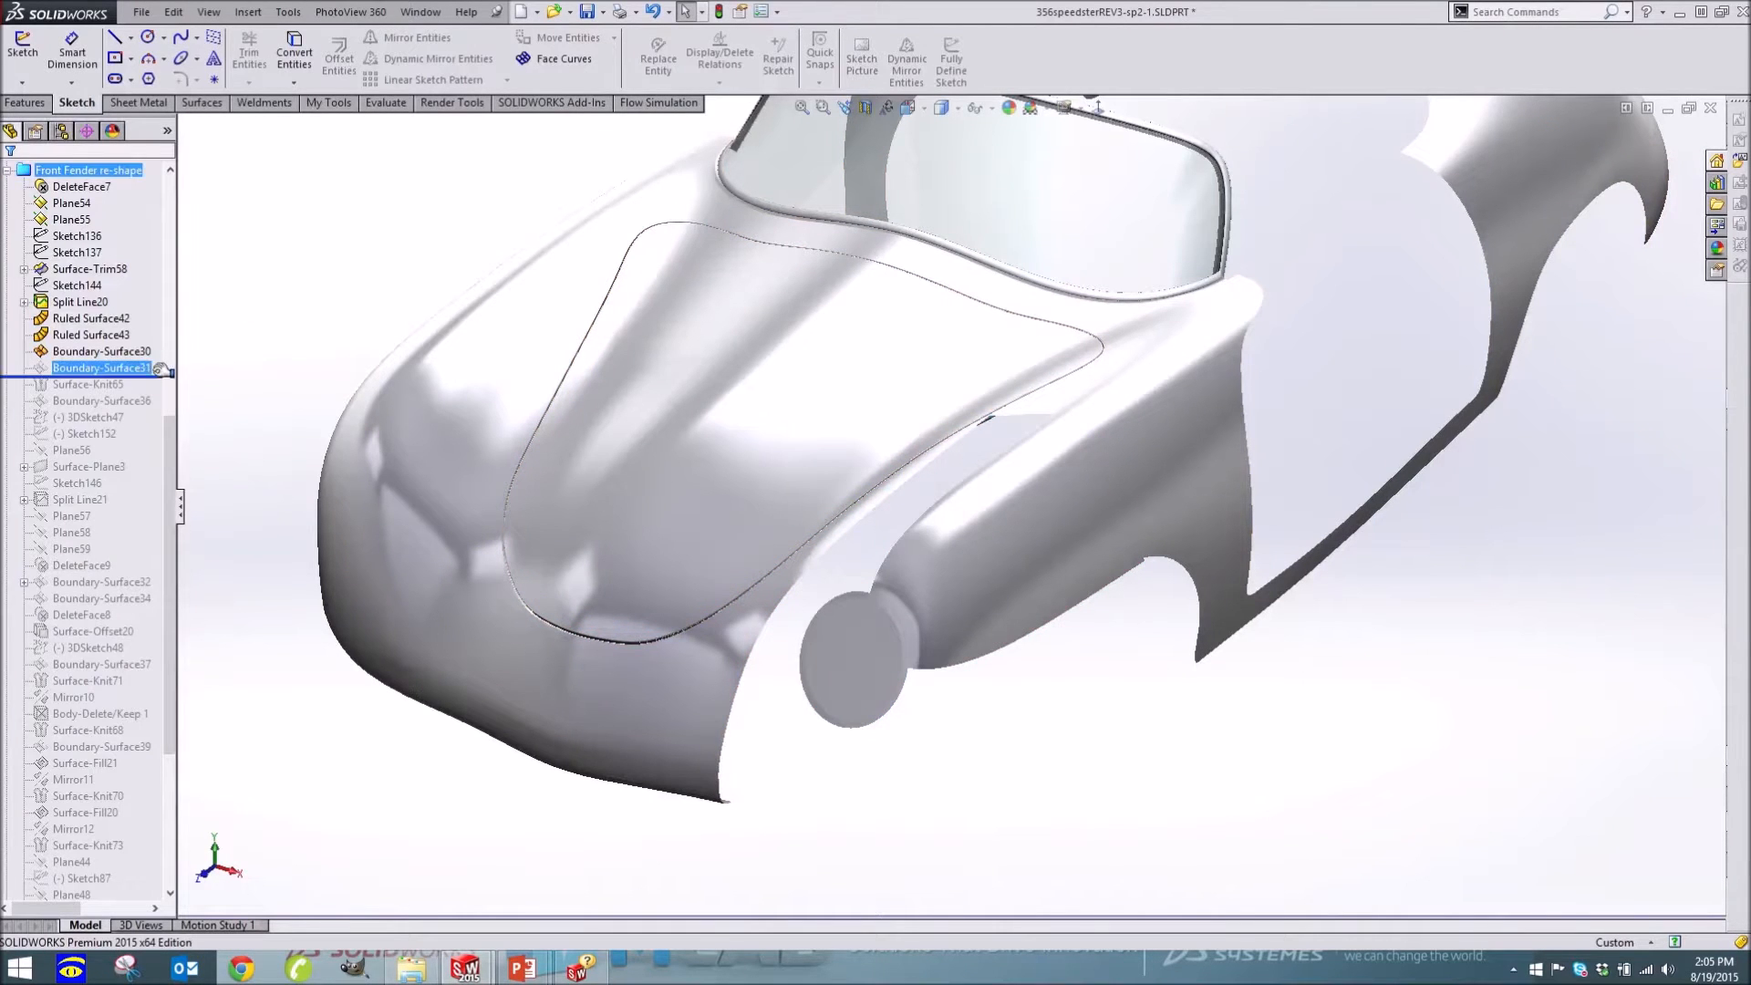
pyautogui.click(800, 614)
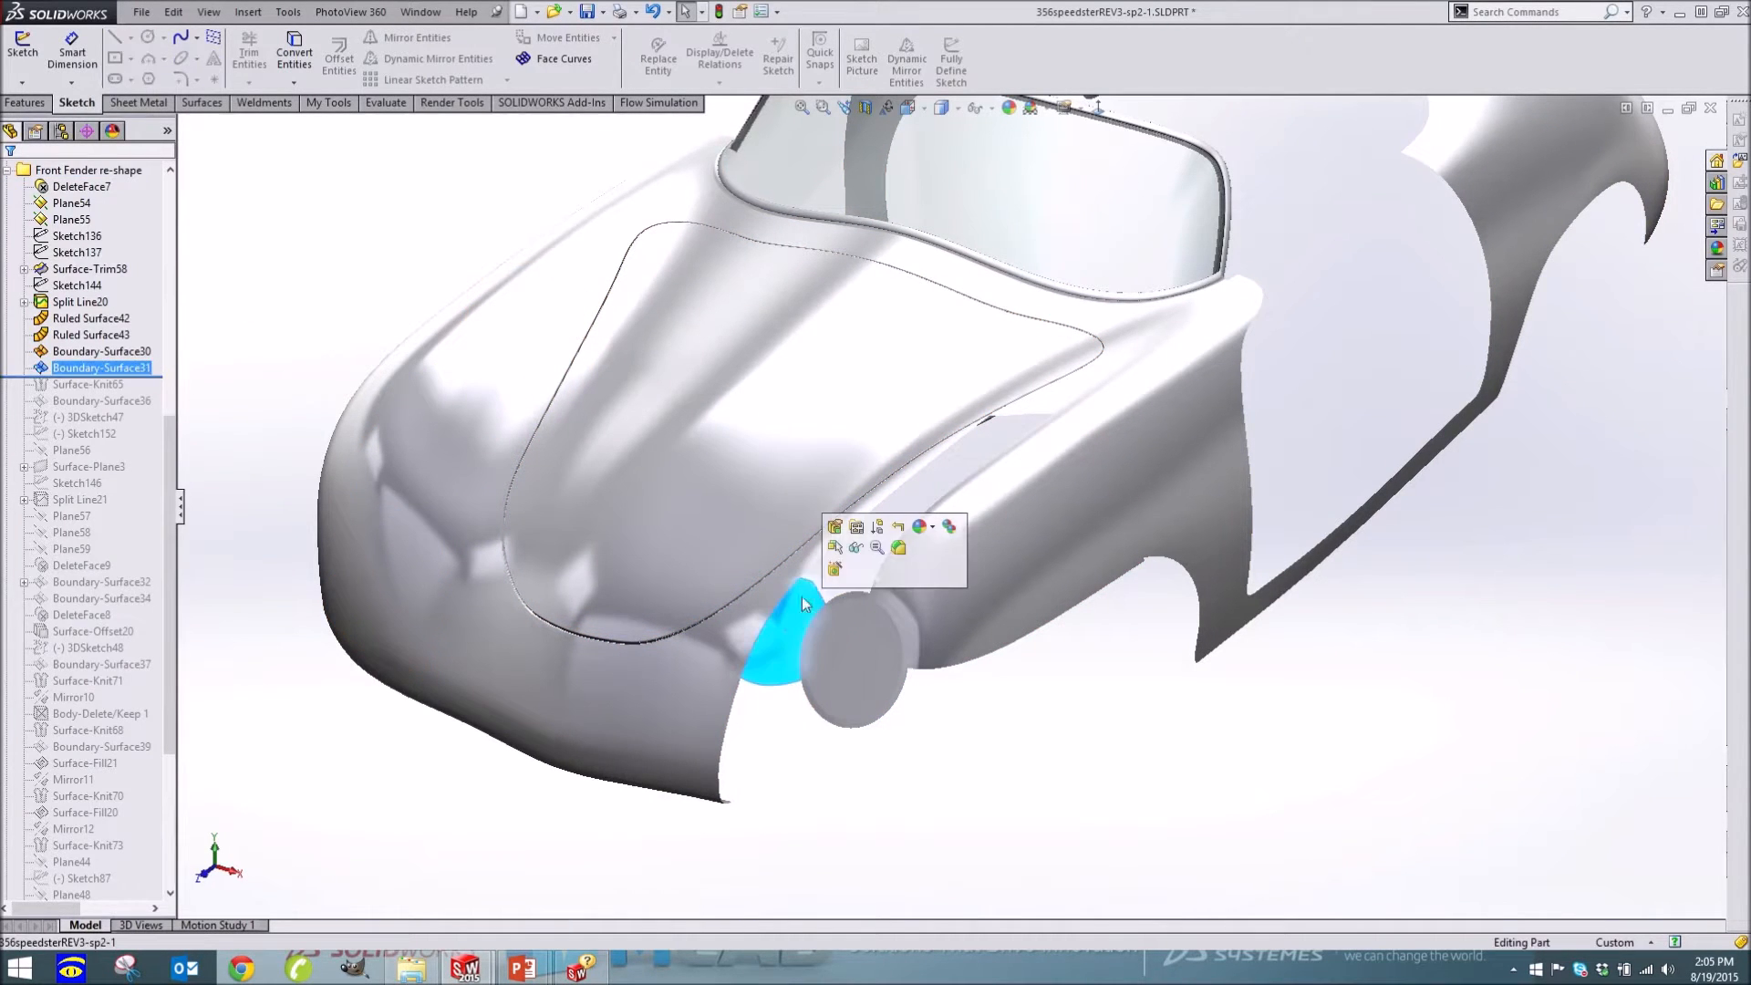
pyautogui.click(835, 527)
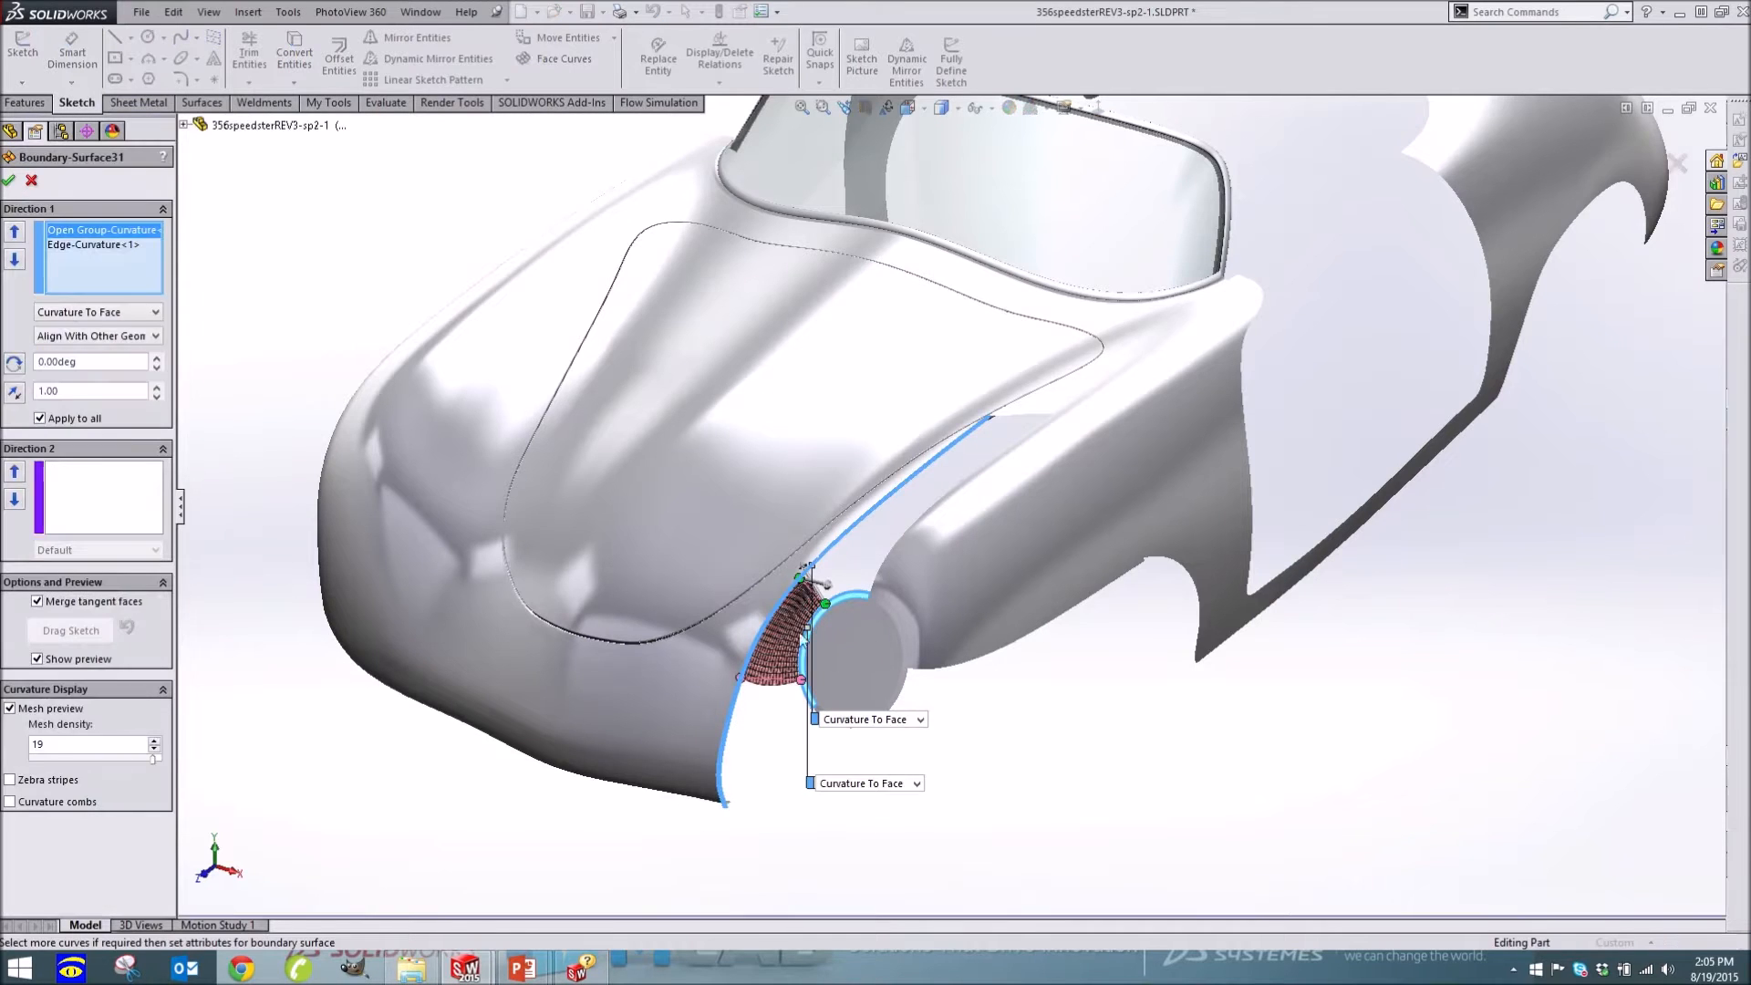
# Examine Boundary-Surface31's connector points, mesh and available tangency types for its first direction, and exit without changes
pyautogui.scroll(-5, 793, 675)
pyautogui.moveTo(893, 447)
pyautogui.mouseDown()
pyautogui.moveTo(930, 433)
pyautogui.moveTo(887, 458)
pyautogui.moveTo(900, 444)
pyautogui.mouseUp()
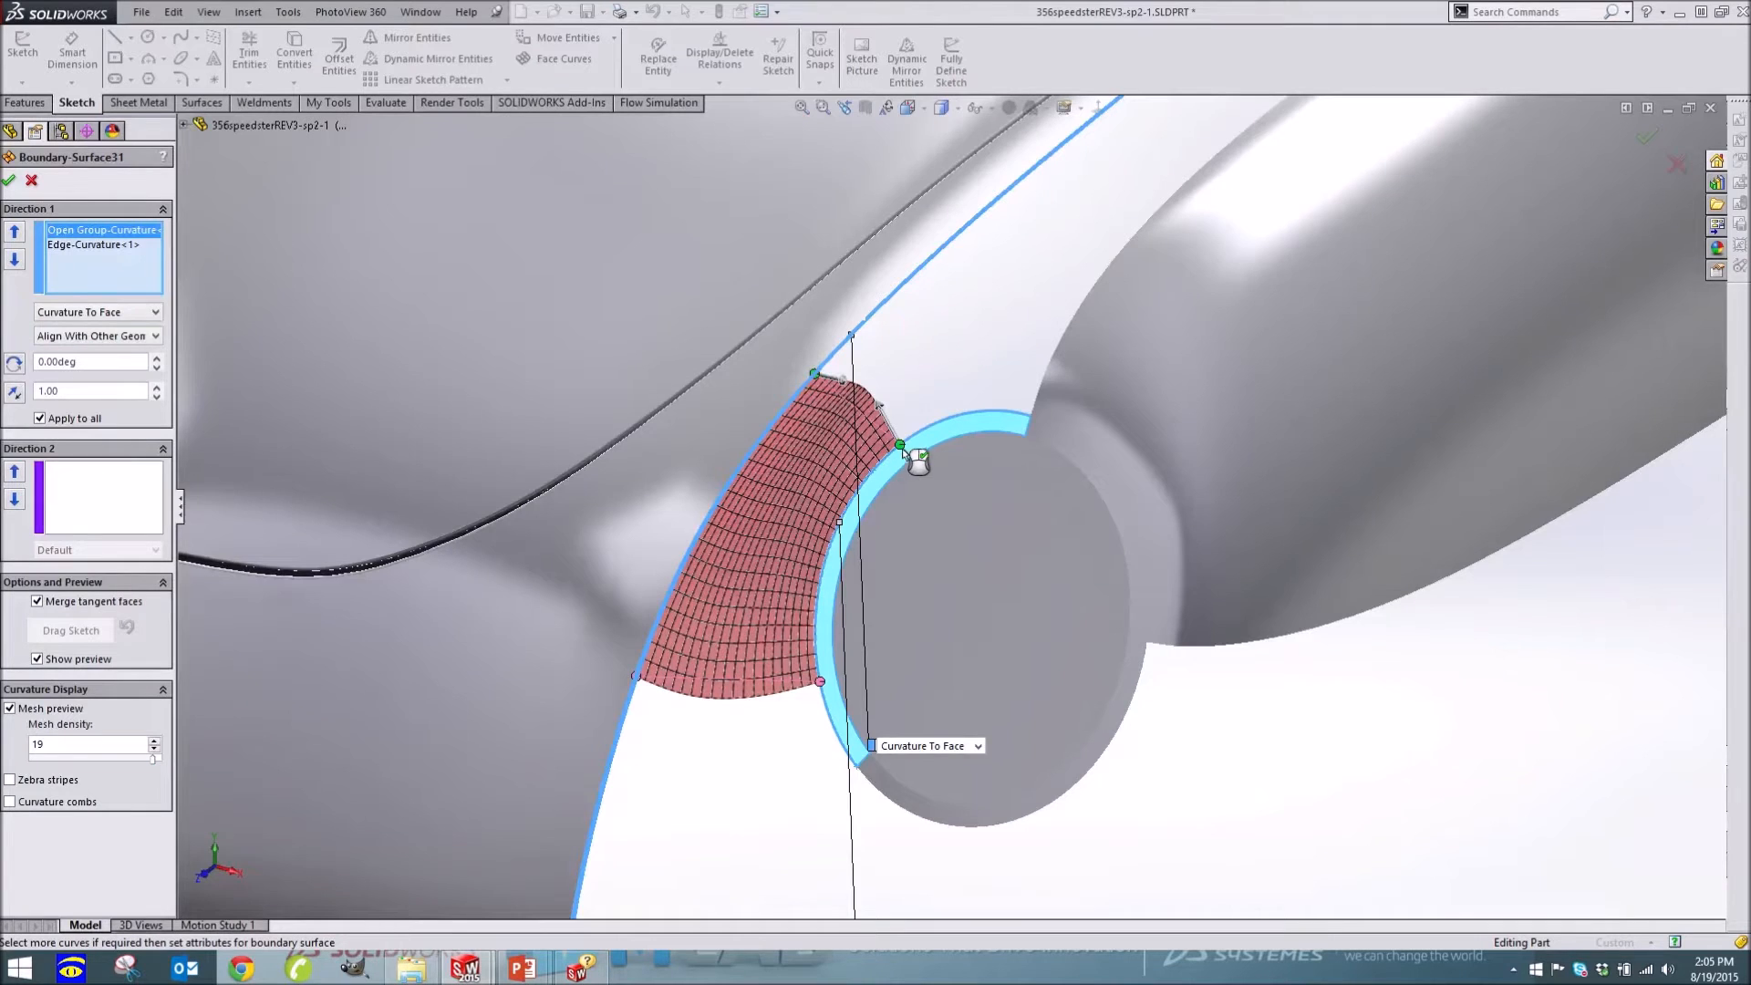
pyautogui.scroll(-2, 852, 366)
pyautogui.scroll(2, 991, 545)
pyautogui.scroll(4, 991, 553)
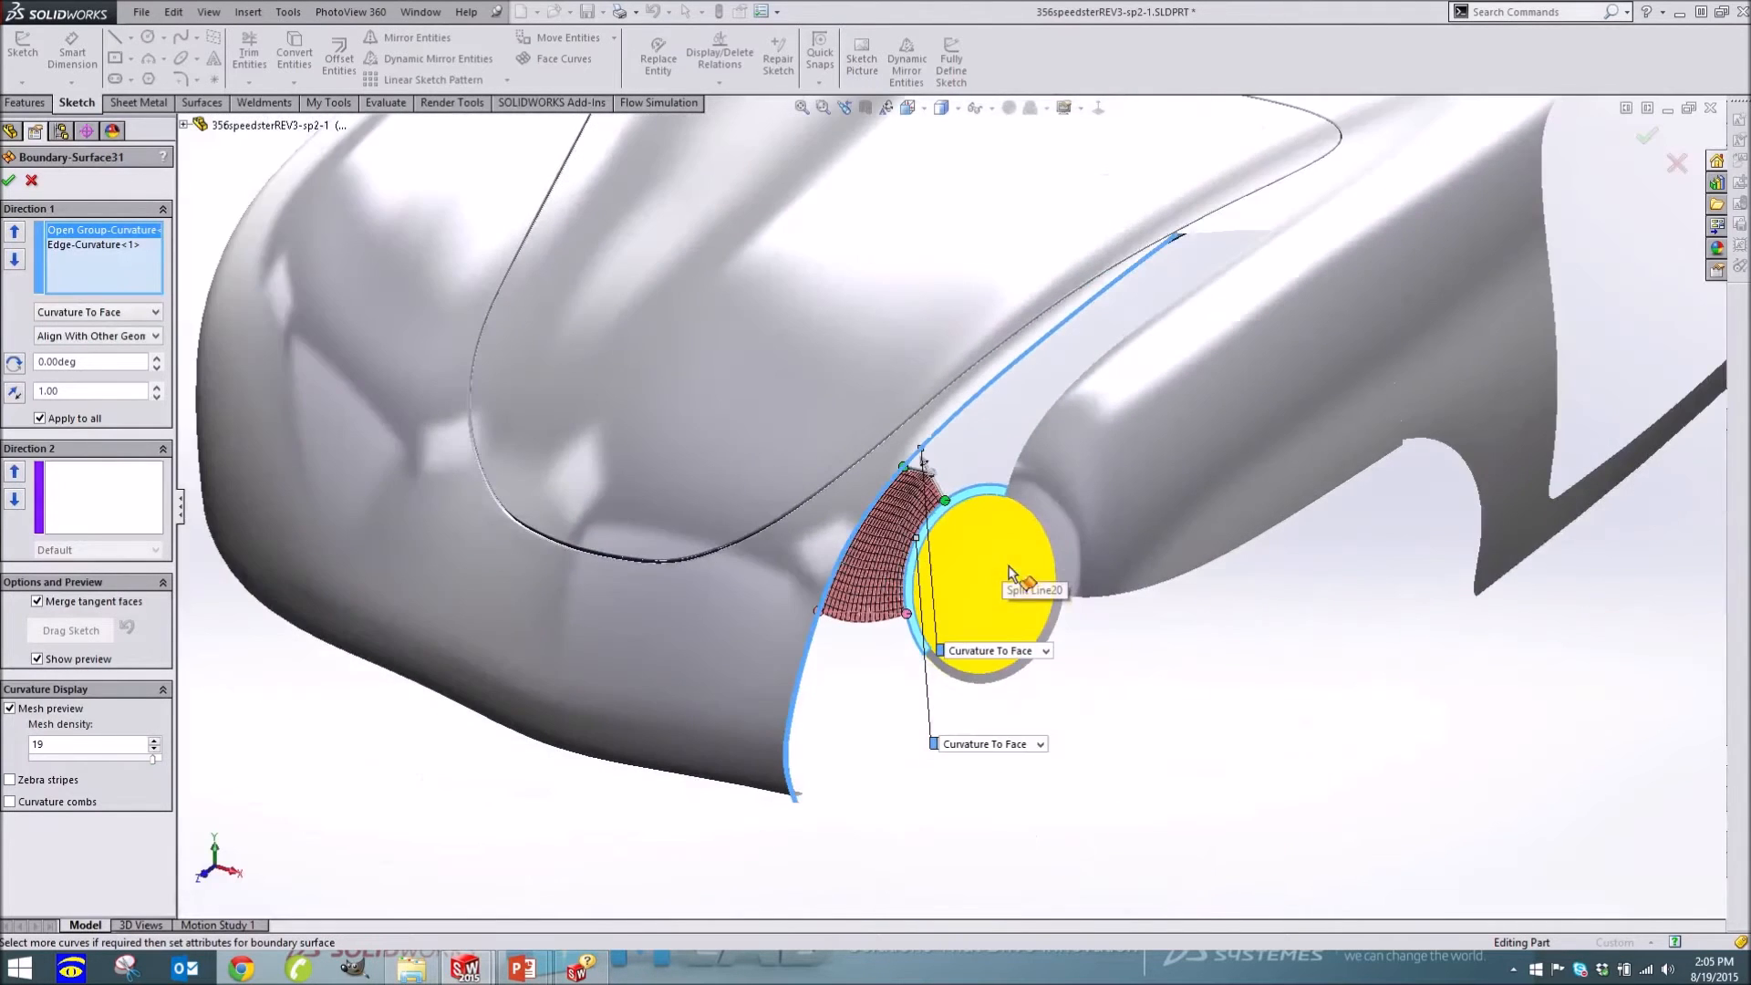
pyautogui.scroll(2, 692, 558)
pyautogui.click(133, 313)
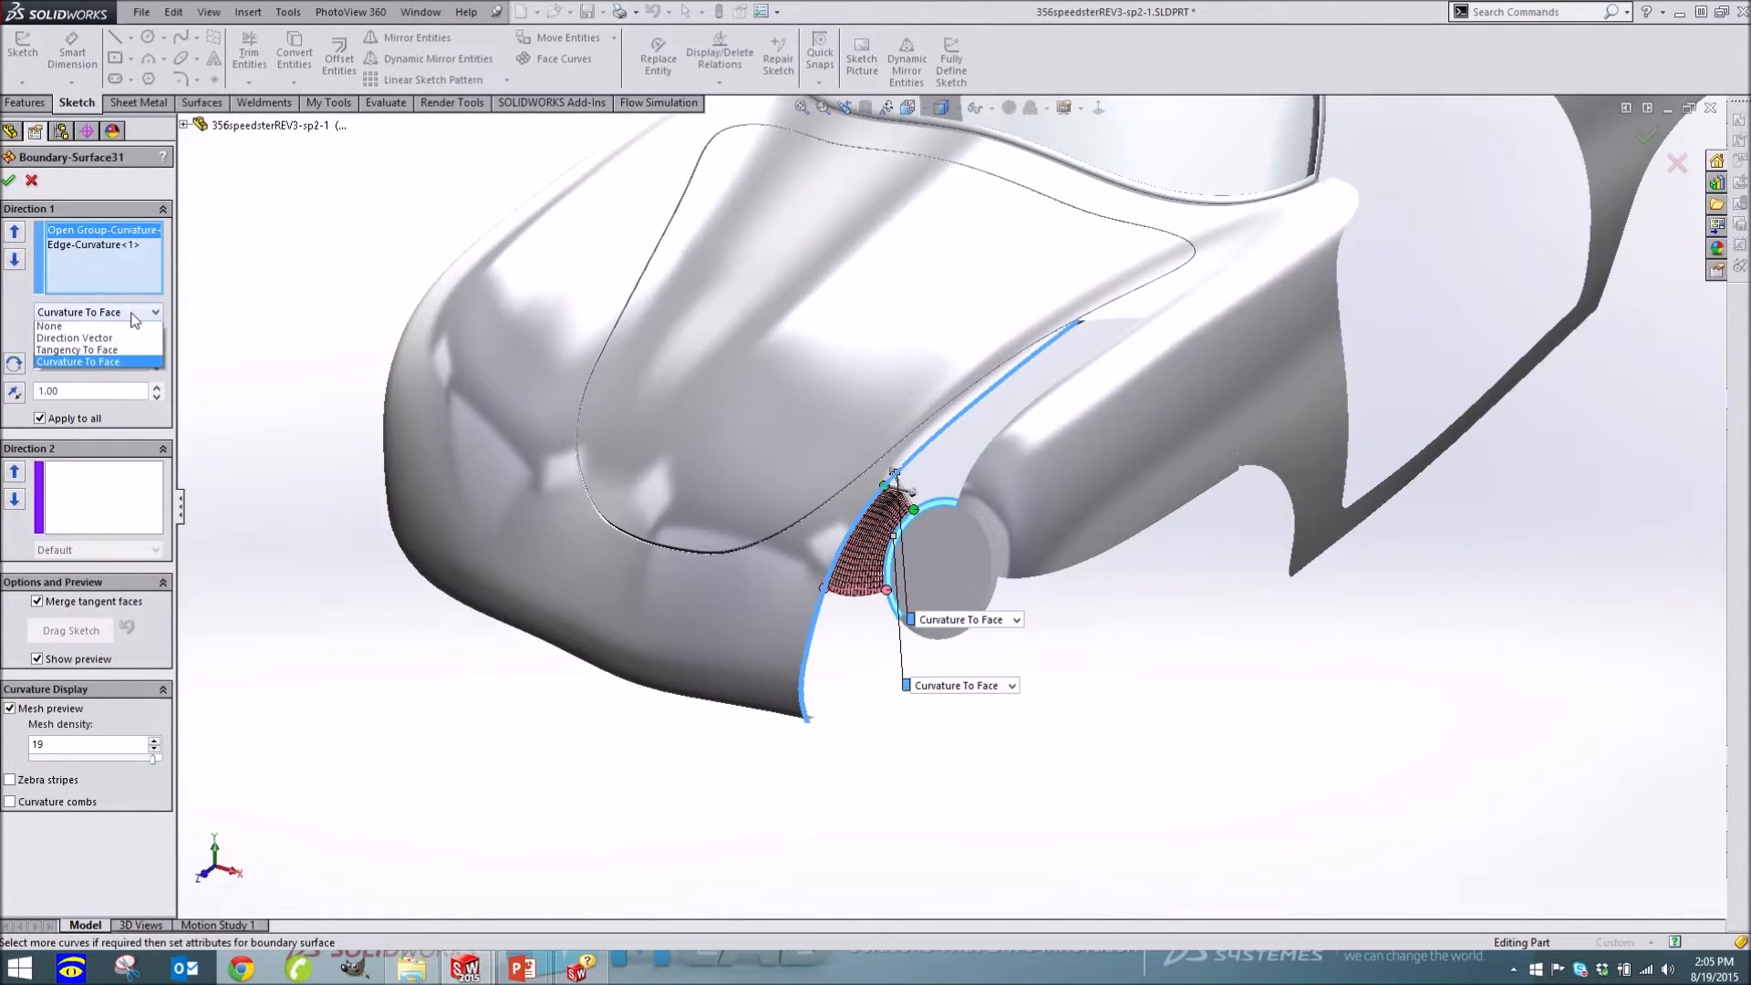
pyautogui.click(133, 313)
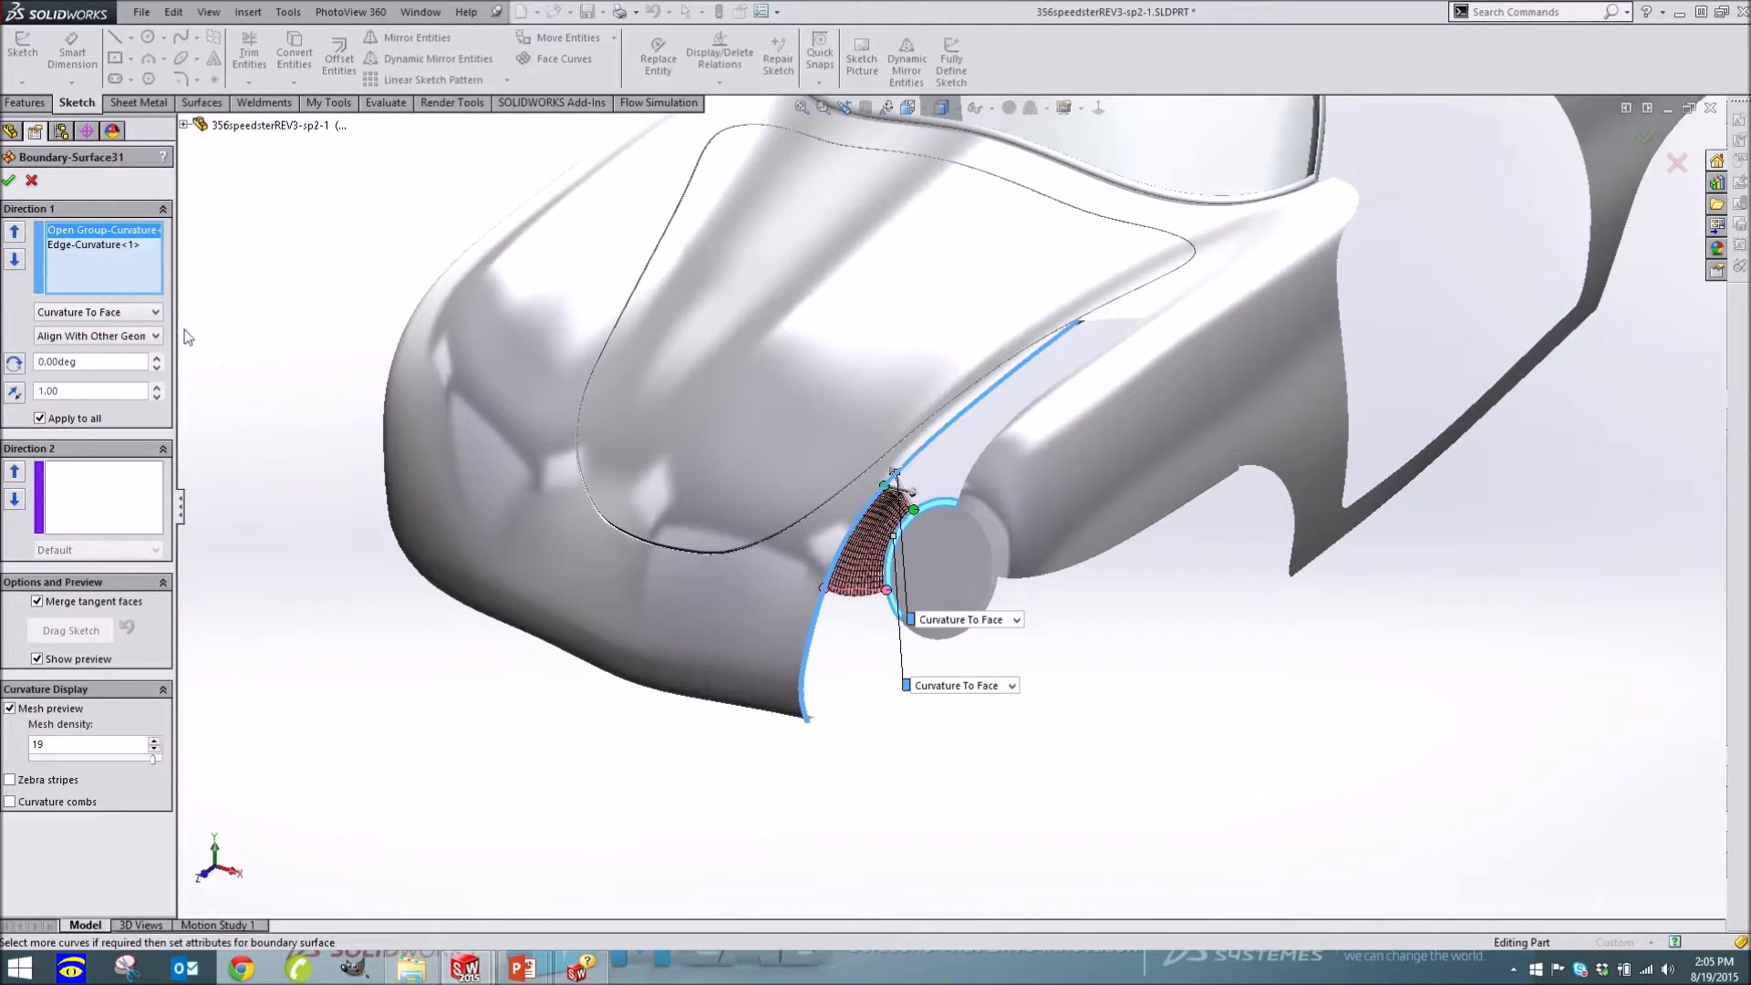
pyautogui.click(31, 182)
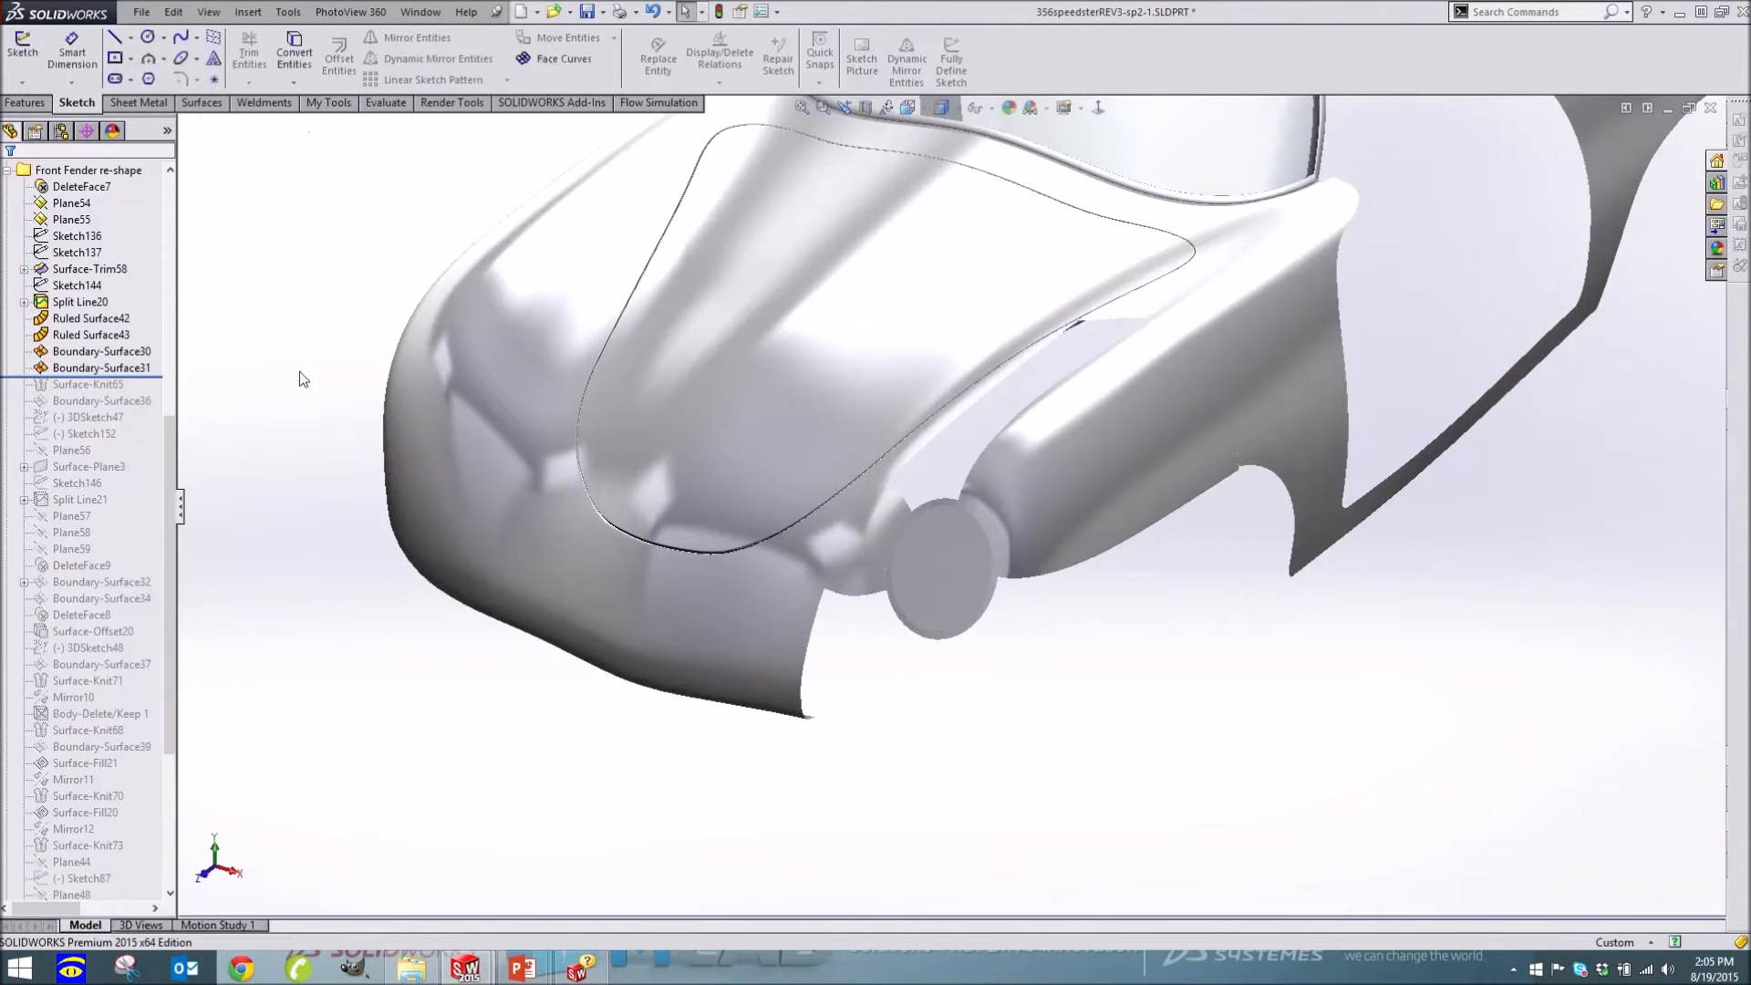
# Roll the history forward to include Surface-Fill21 and open the definition of this fill below the headlight
pyautogui.moveTo(153, 376); pyautogui.dragTo(170, 648)
pyautogui.moveTo(180, 707); pyautogui.dragTo(138, 770)
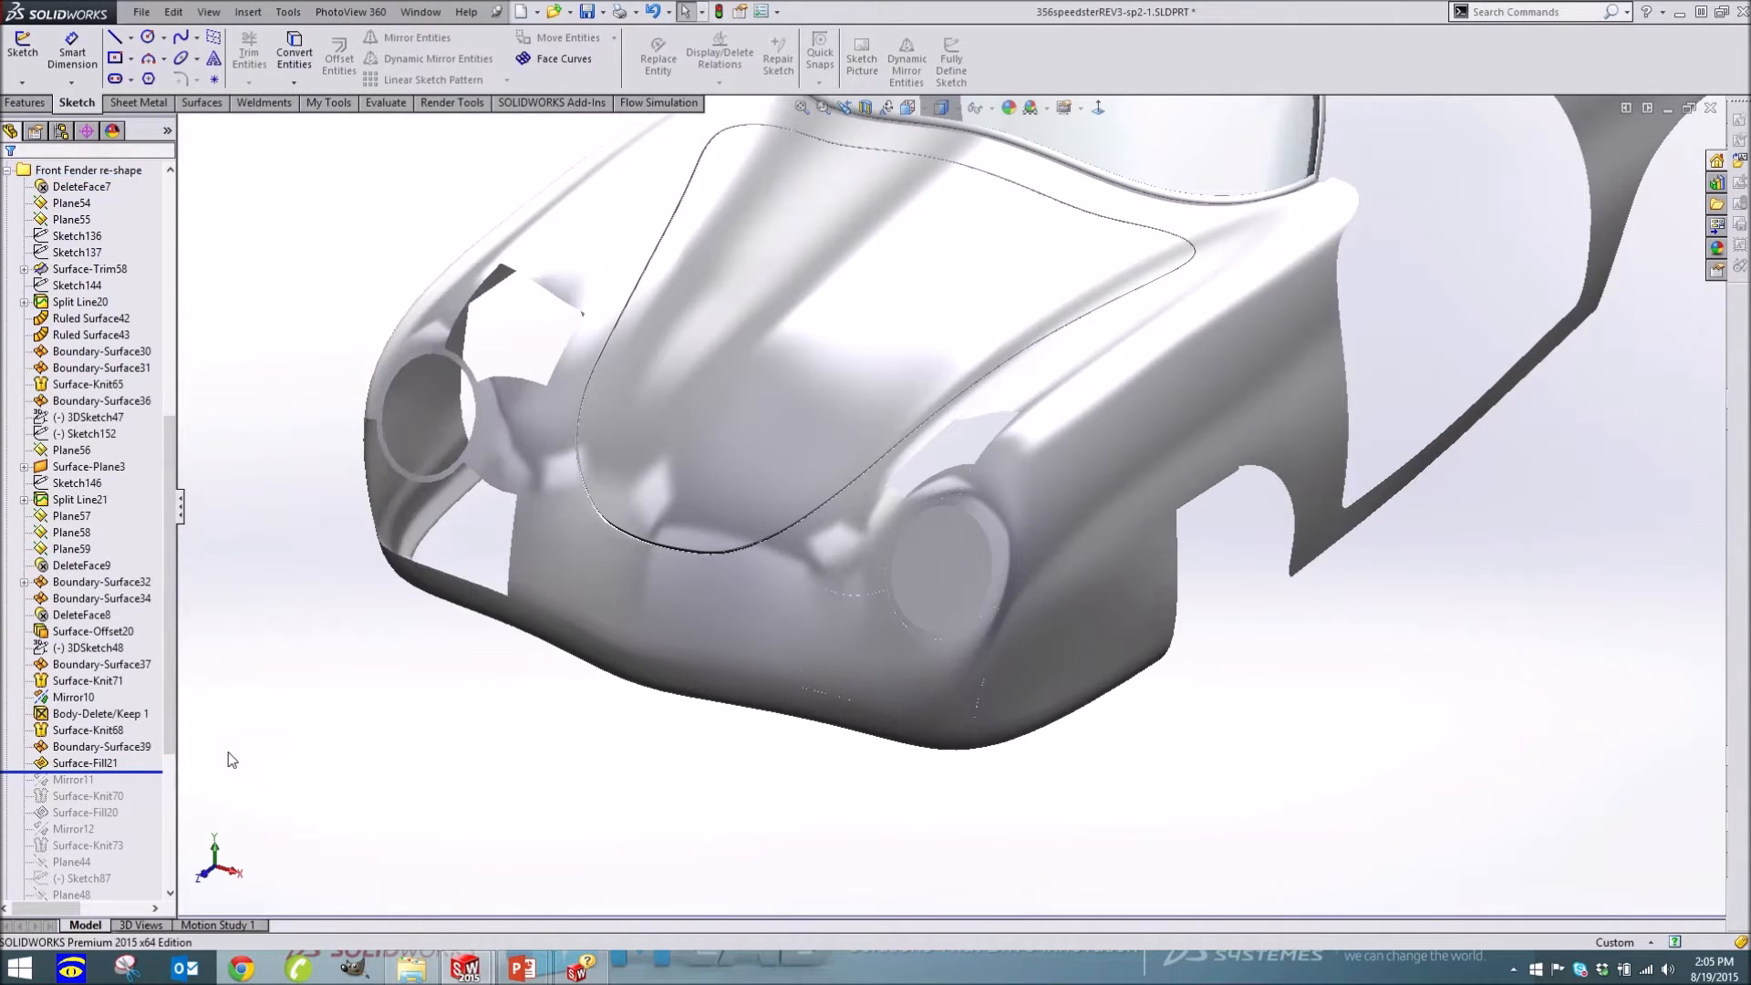
pyautogui.click(84, 762)
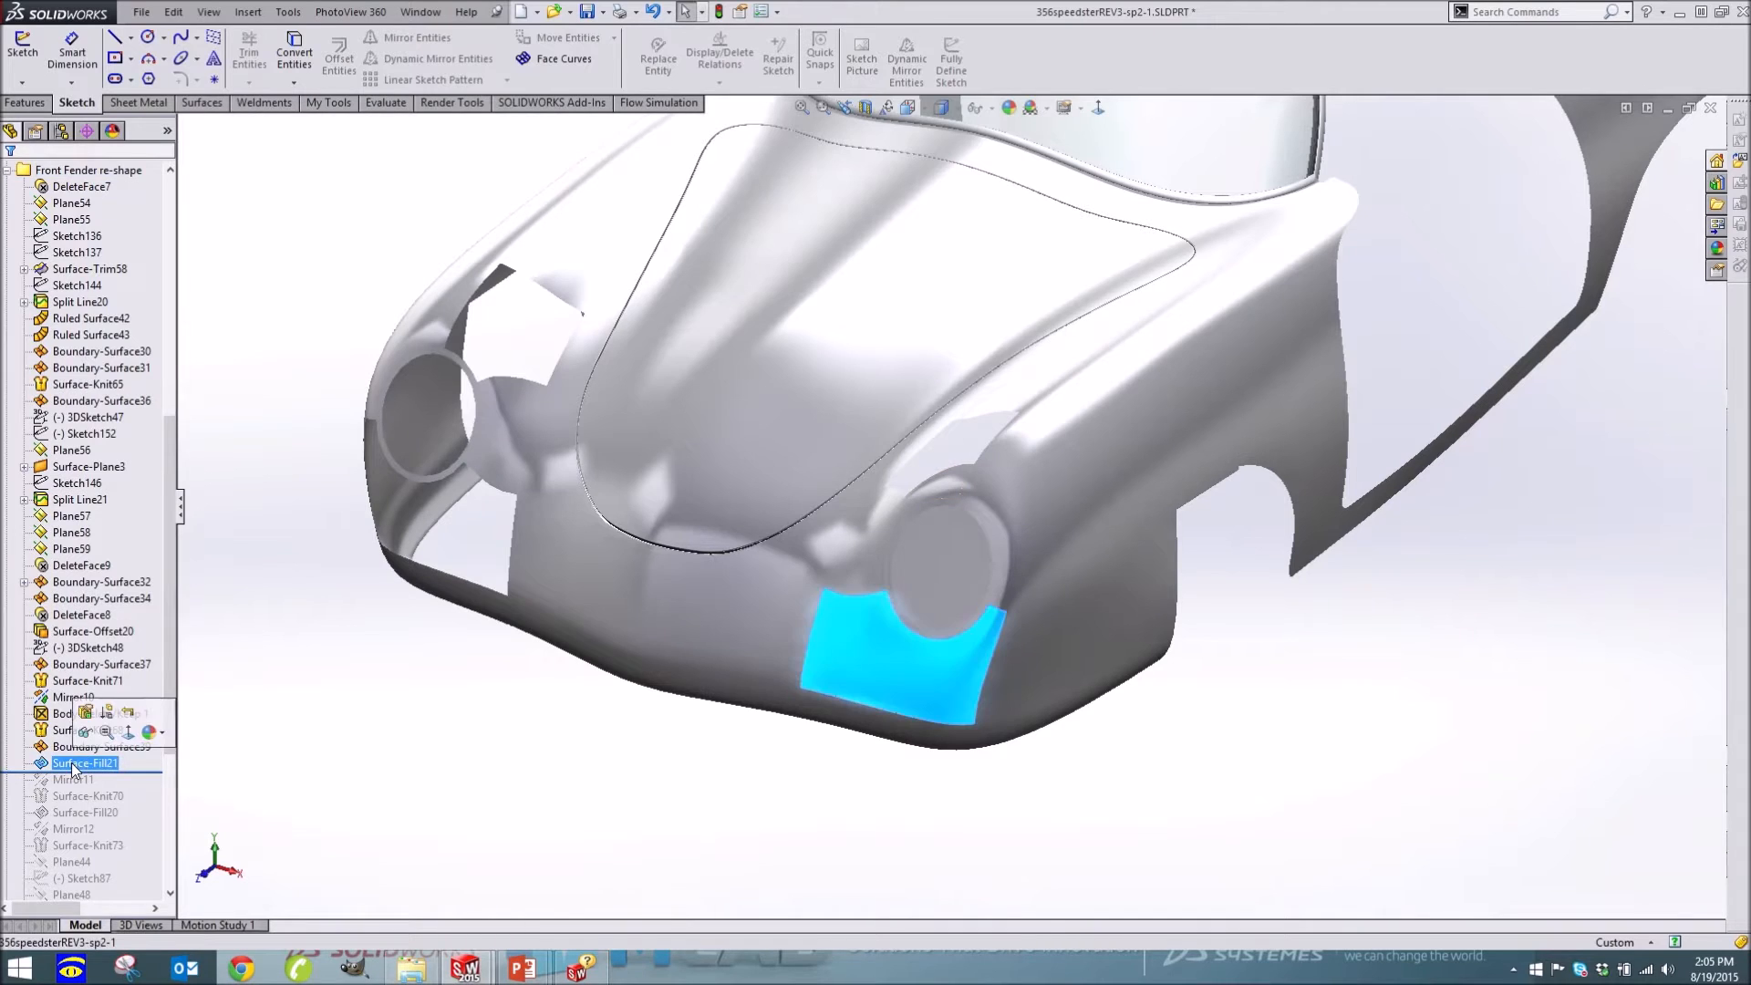
pyautogui.click(84, 712)
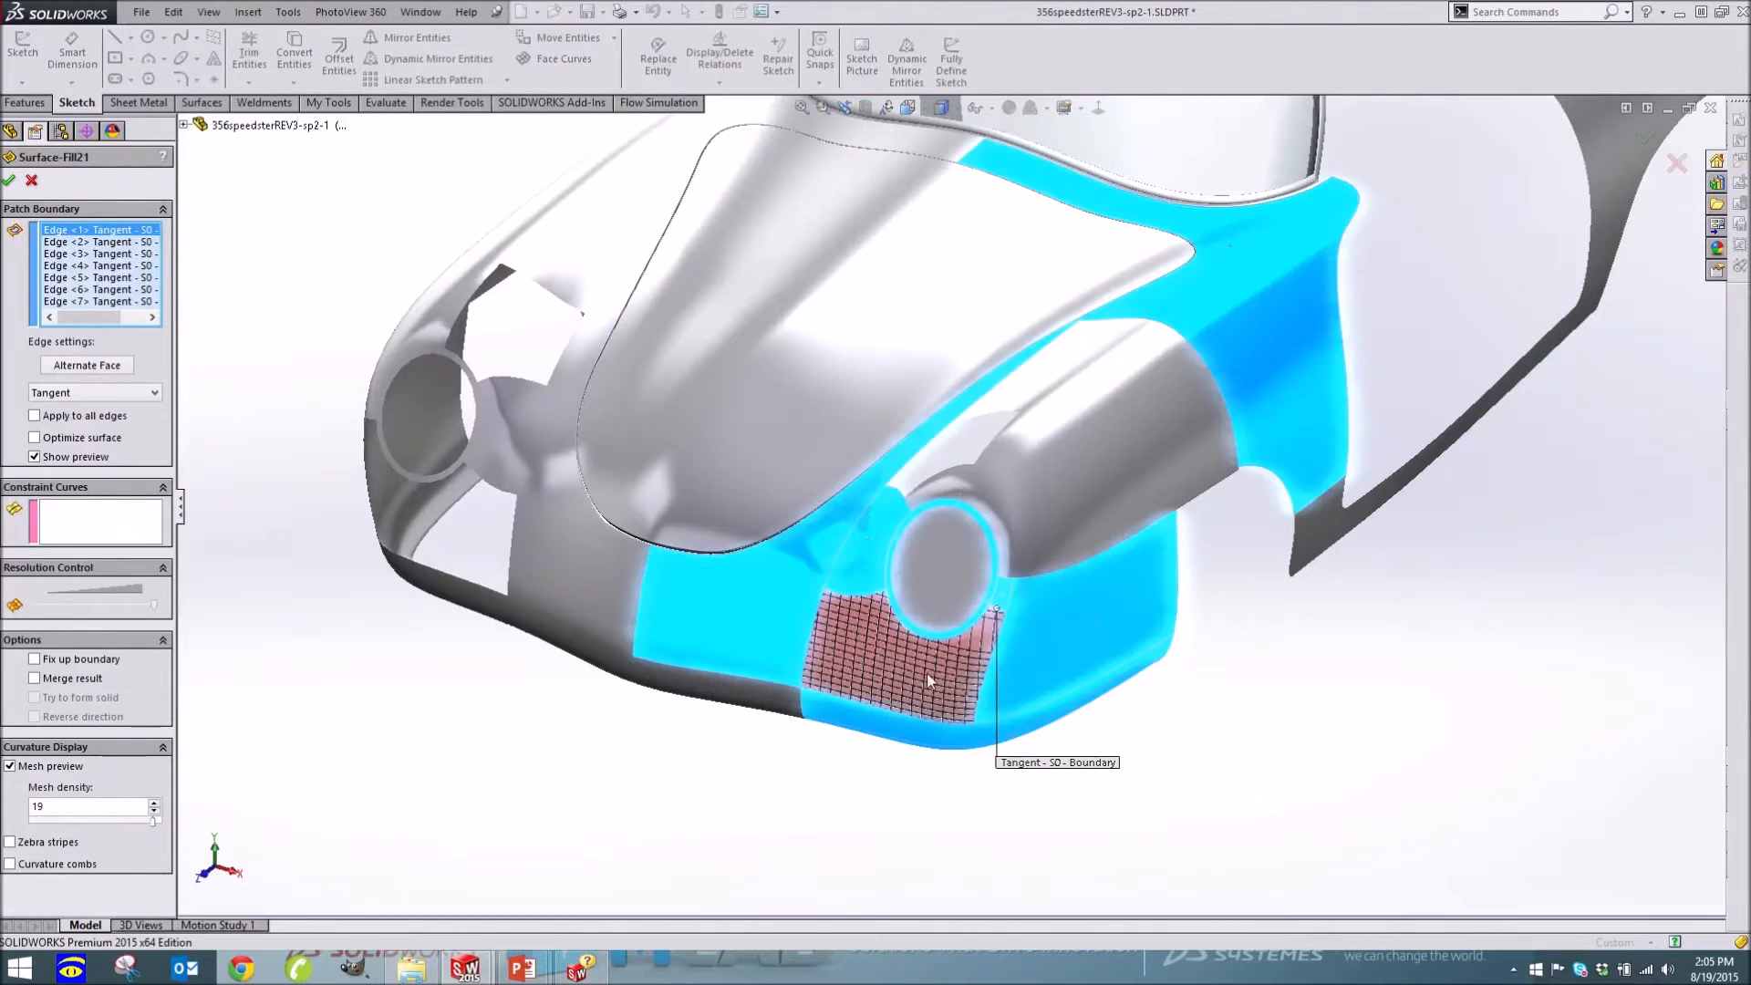
# Examine Surface-Fill21's tangent patch boundary and mesh preview from several angles, and exit without changes
pyautogui.moveTo(910, 691); pyautogui.dragTo(916, 664, button='middle')
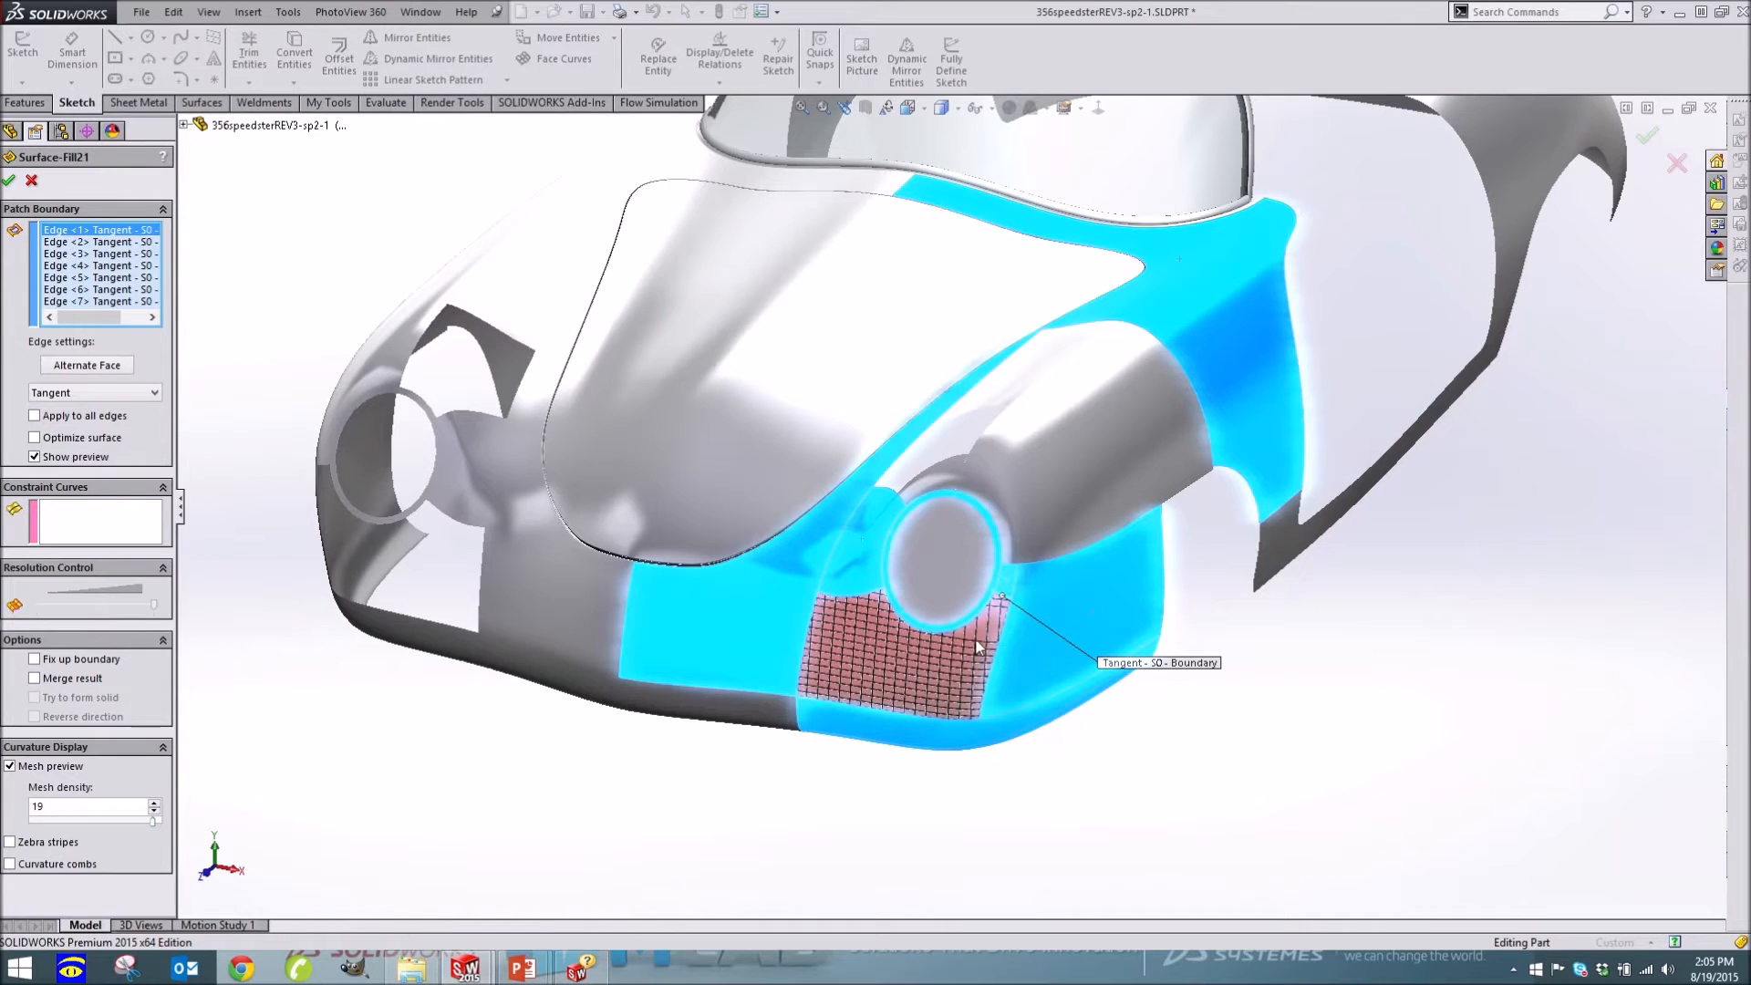
pyautogui.scroll(-3, 972, 645)
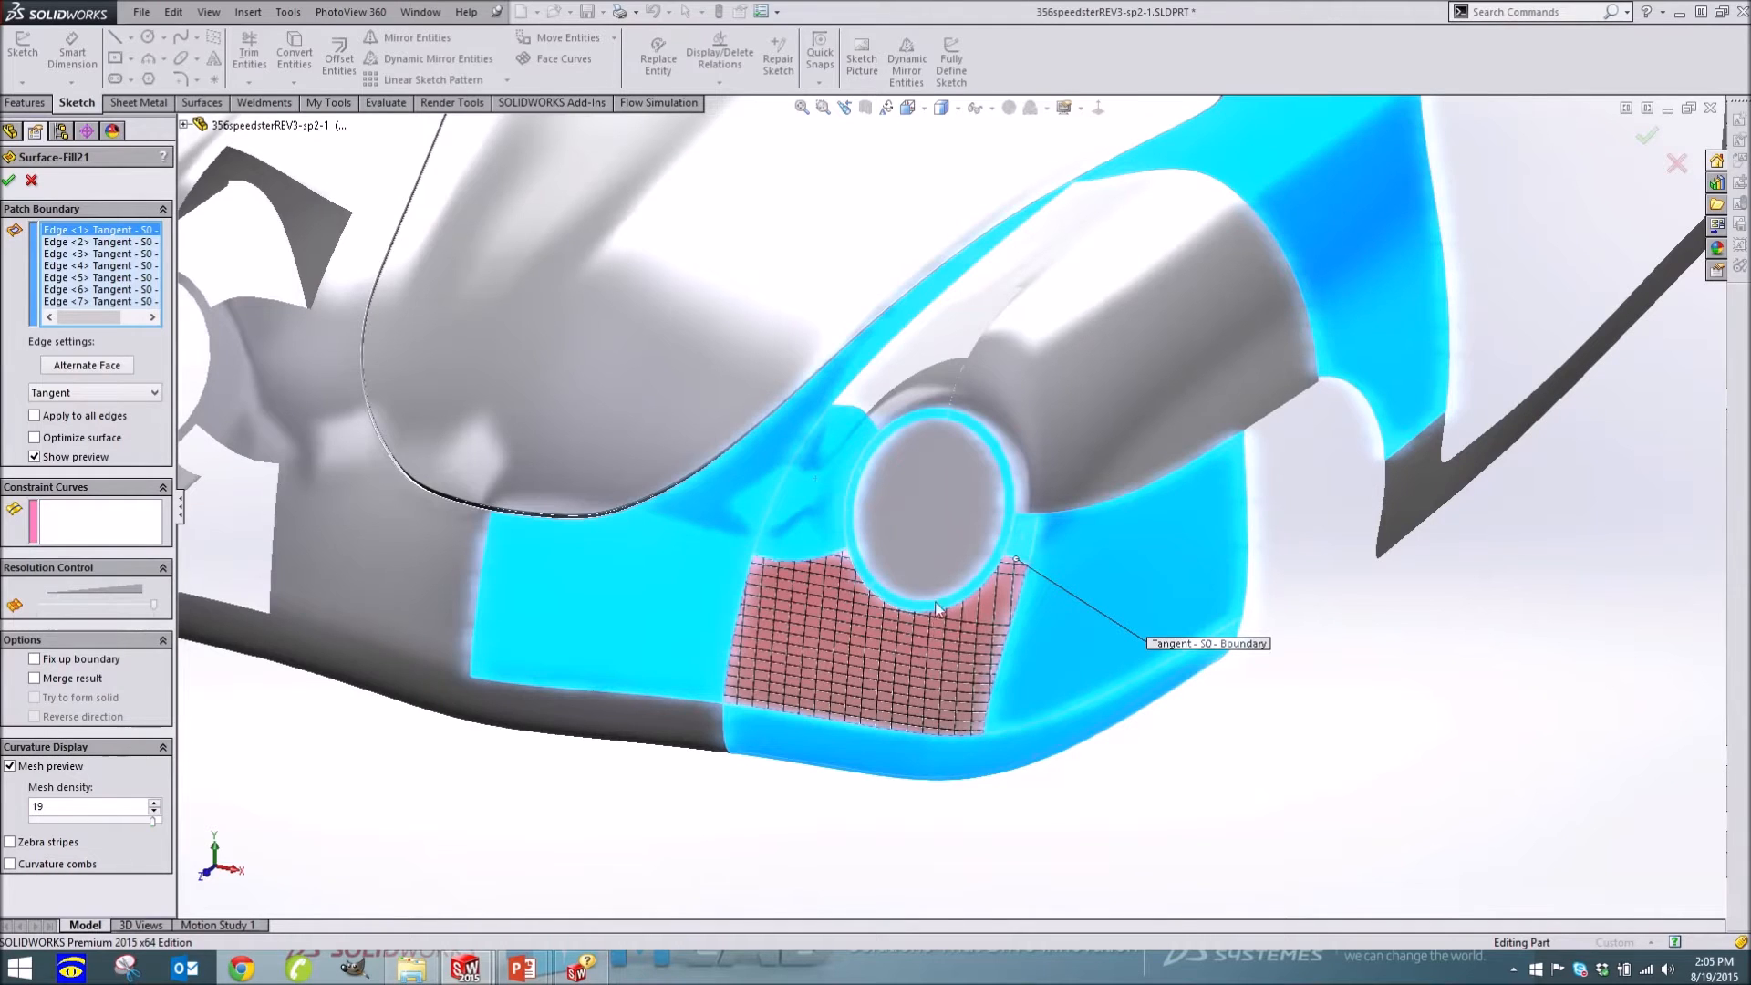
pyautogui.scroll(3, 937, 608)
pyautogui.scroll(-3, 407, 482)
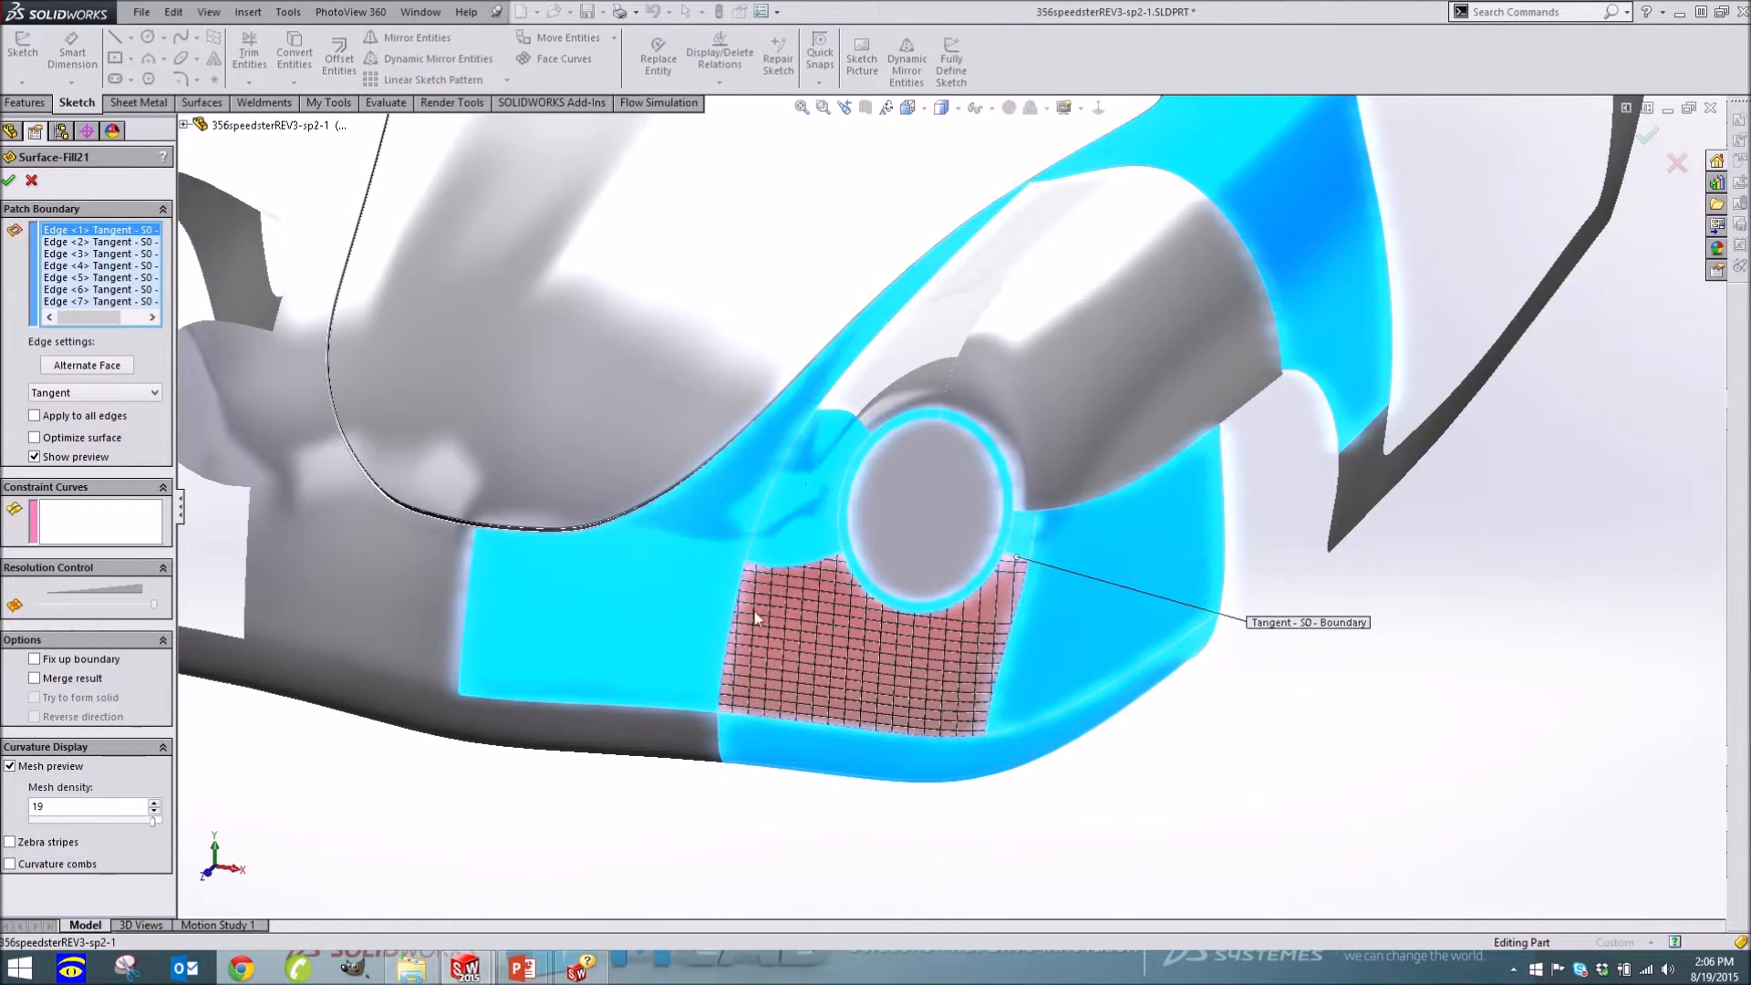
pyautogui.moveTo(1028, 673)
pyautogui.mouseDown(button='middle')
pyautogui.moveTo(941, 647)
pyautogui.moveTo(1006, 666)
pyautogui.mouseUp(button='middle')
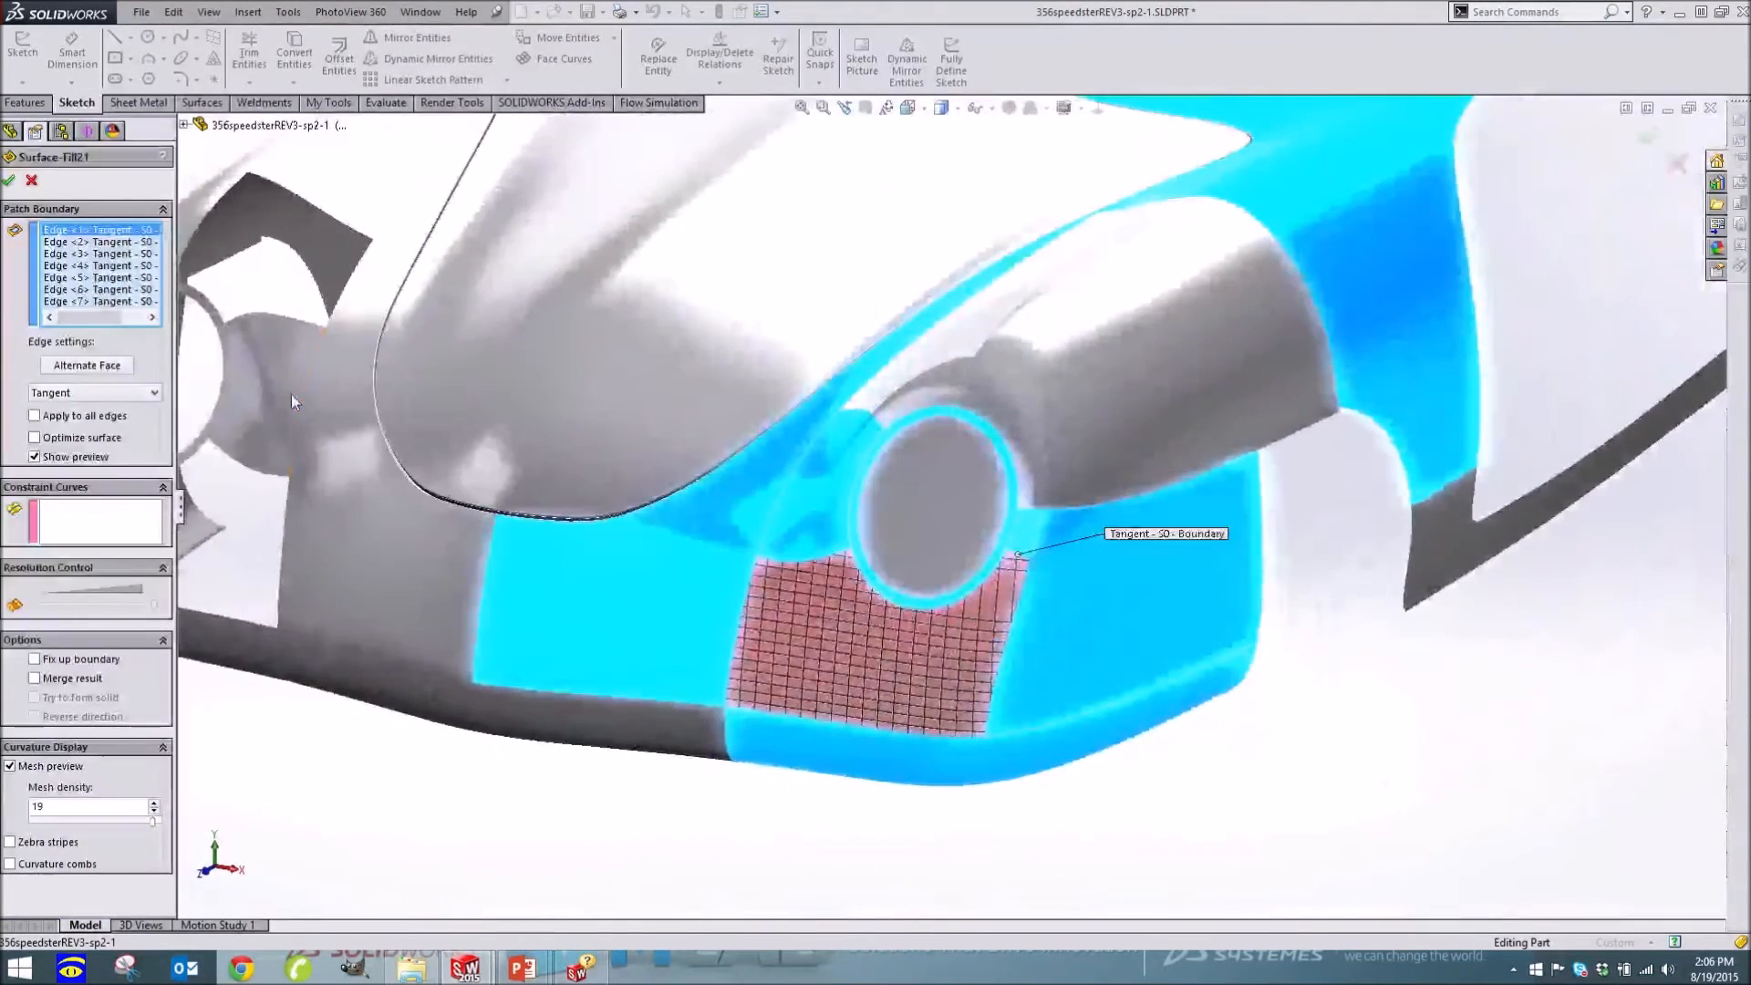
pyautogui.click(33, 181)
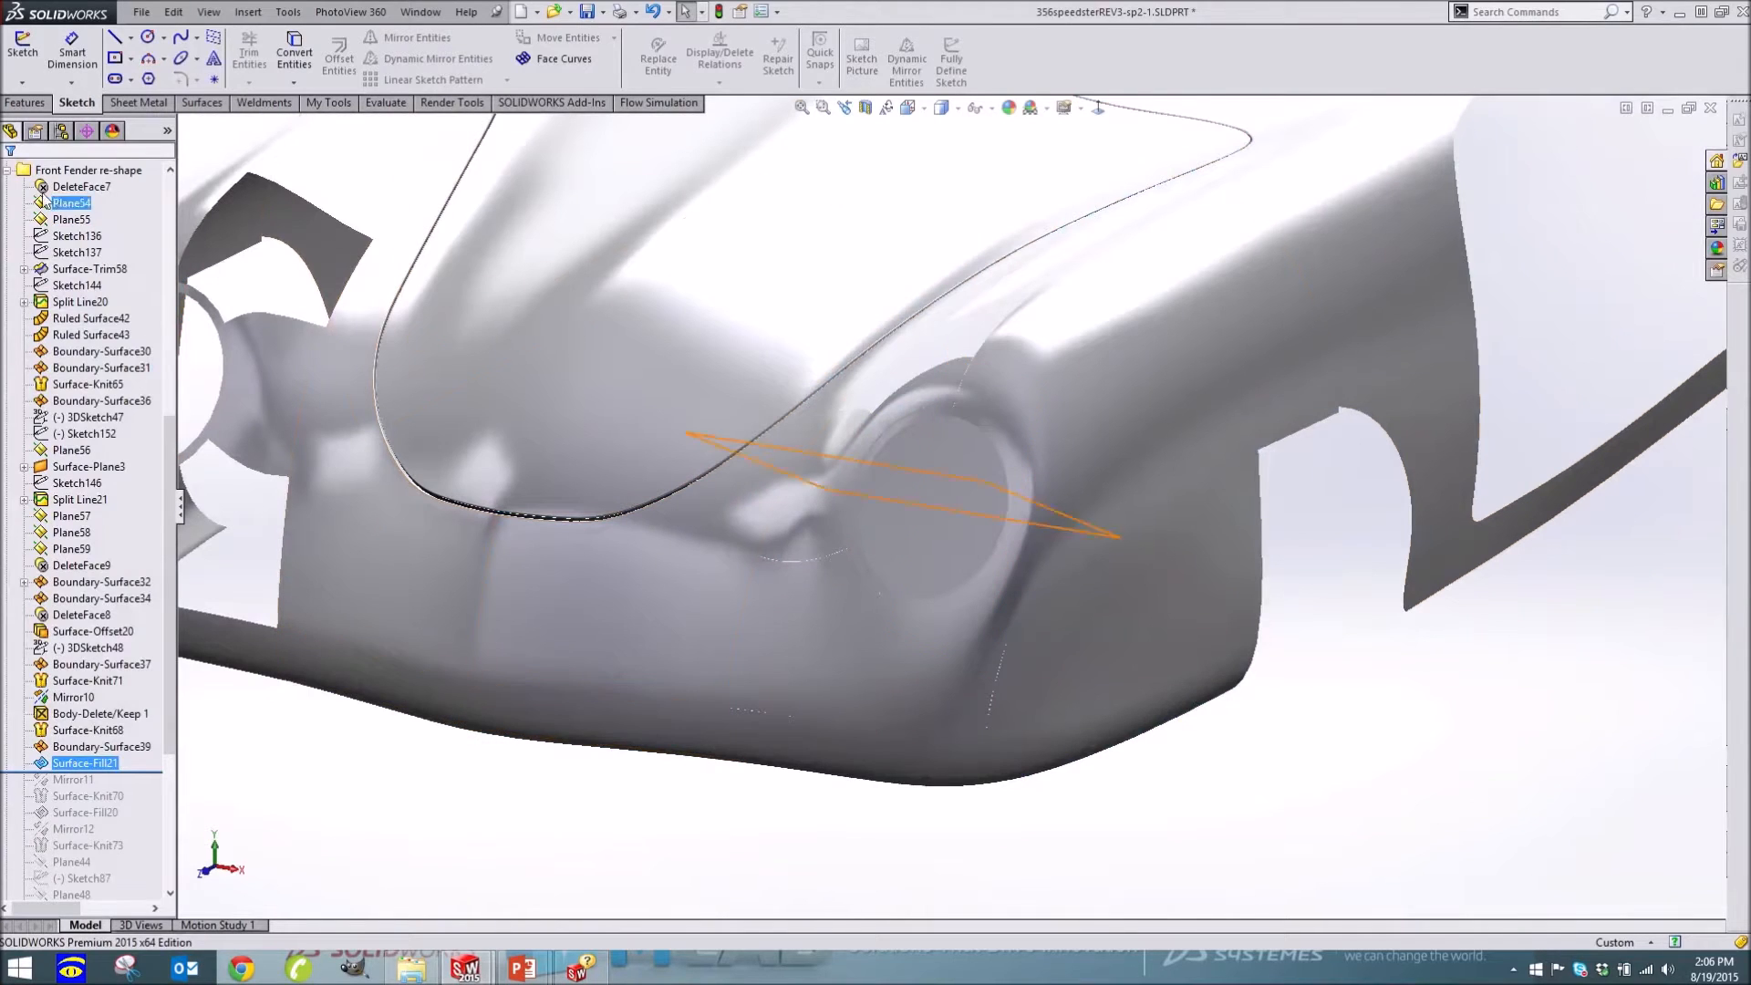
# Collapse the Front Fender re-shape folder and expand the Datums folder to reach its reference sketches
pyautogui.click(8, 170)
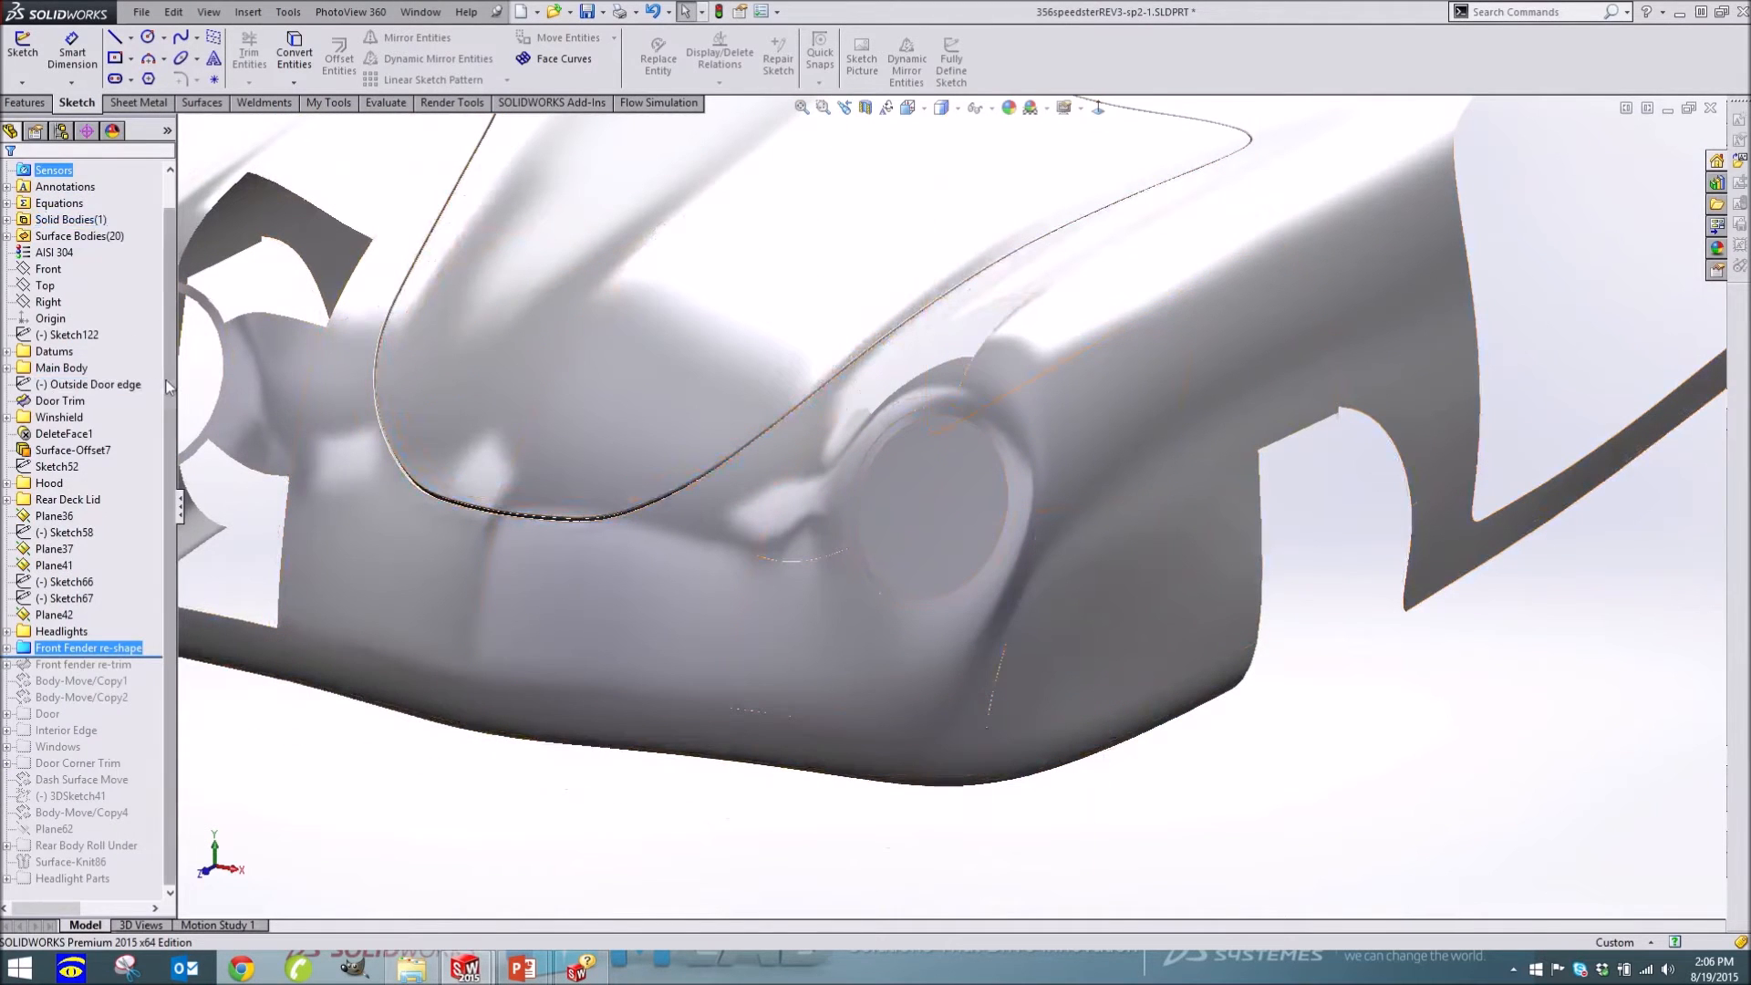
pyautogui.click(68, 355)
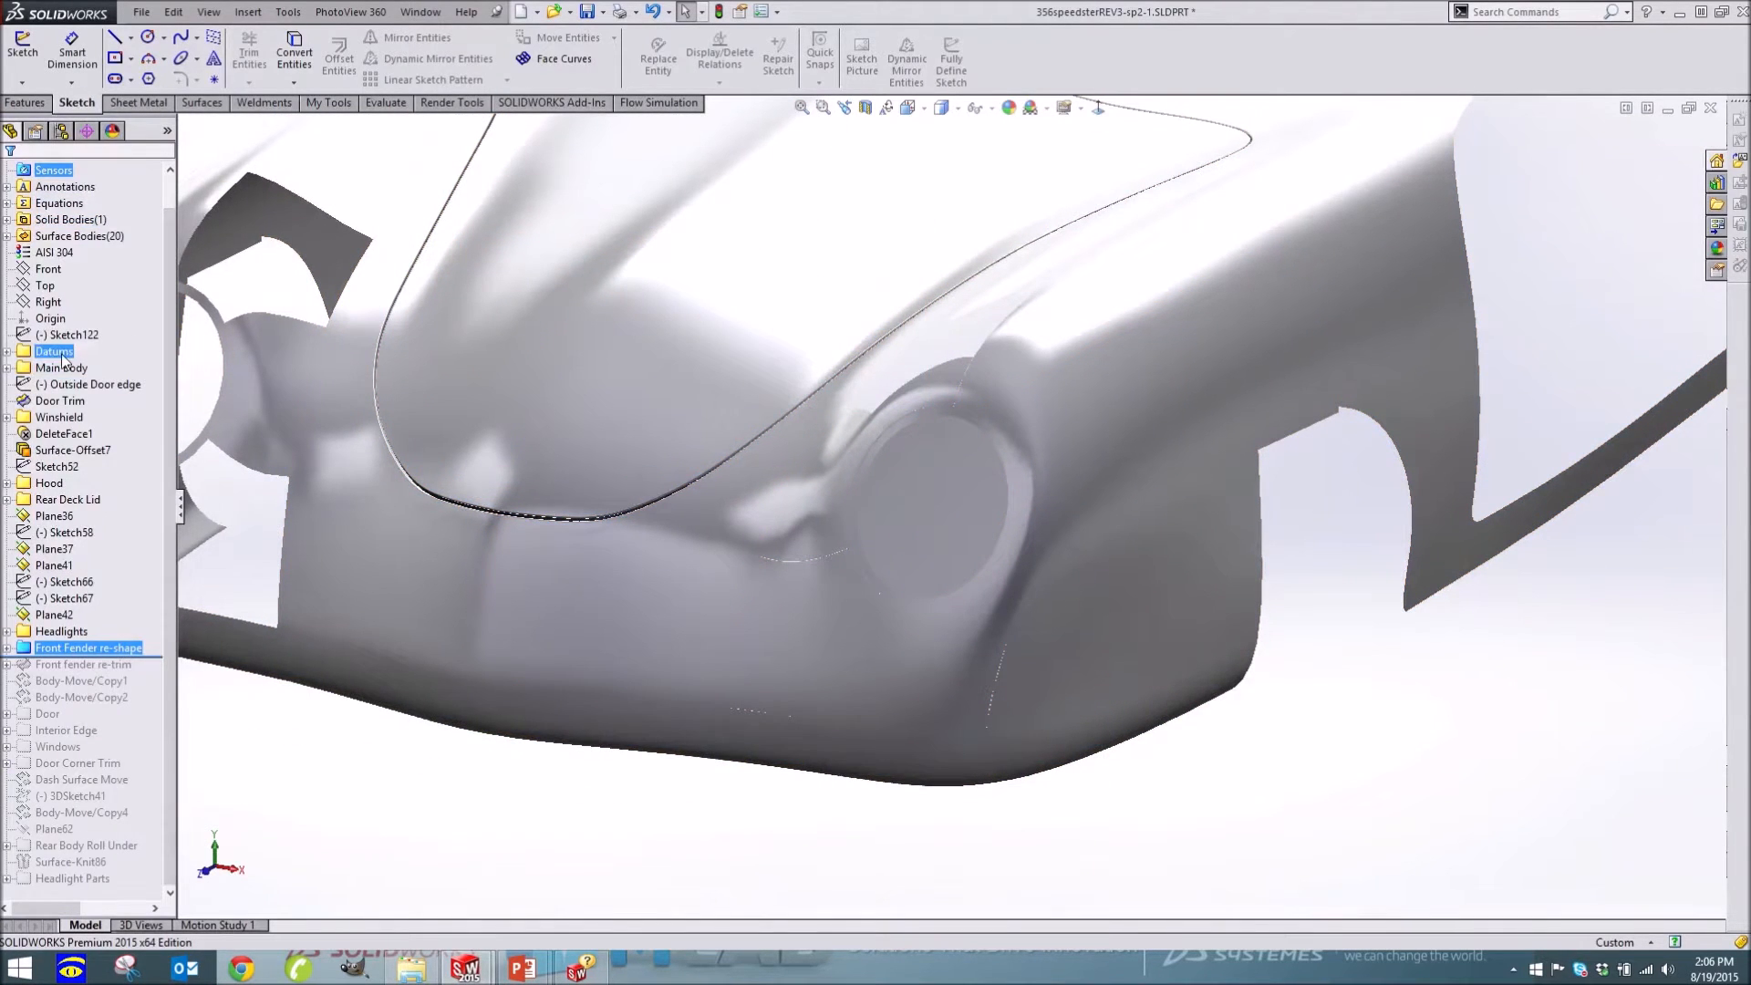
pyautogui.click(8, 352)
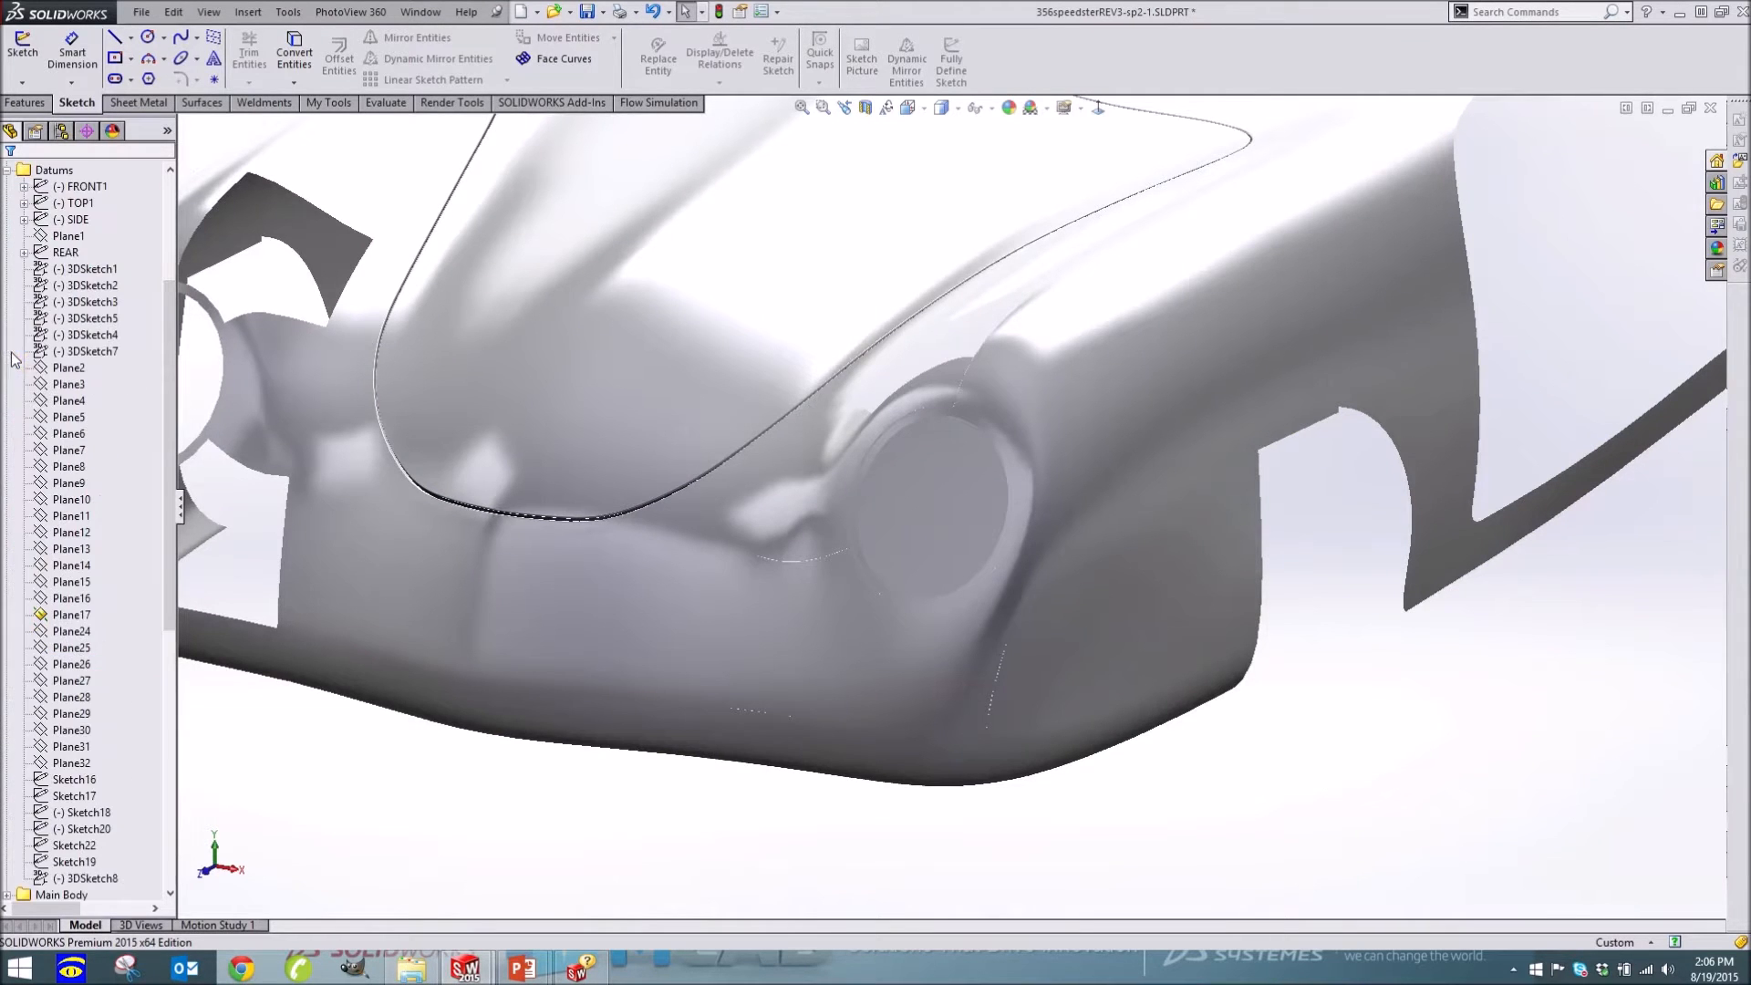
pyautogui.moveTo(170, 440); pyautogui.dragTo(169, 354)
# Show the FRONT1, TOP1 and SIDE datum sketches together with the whole car body in view
pyautogui.click(84, 335)
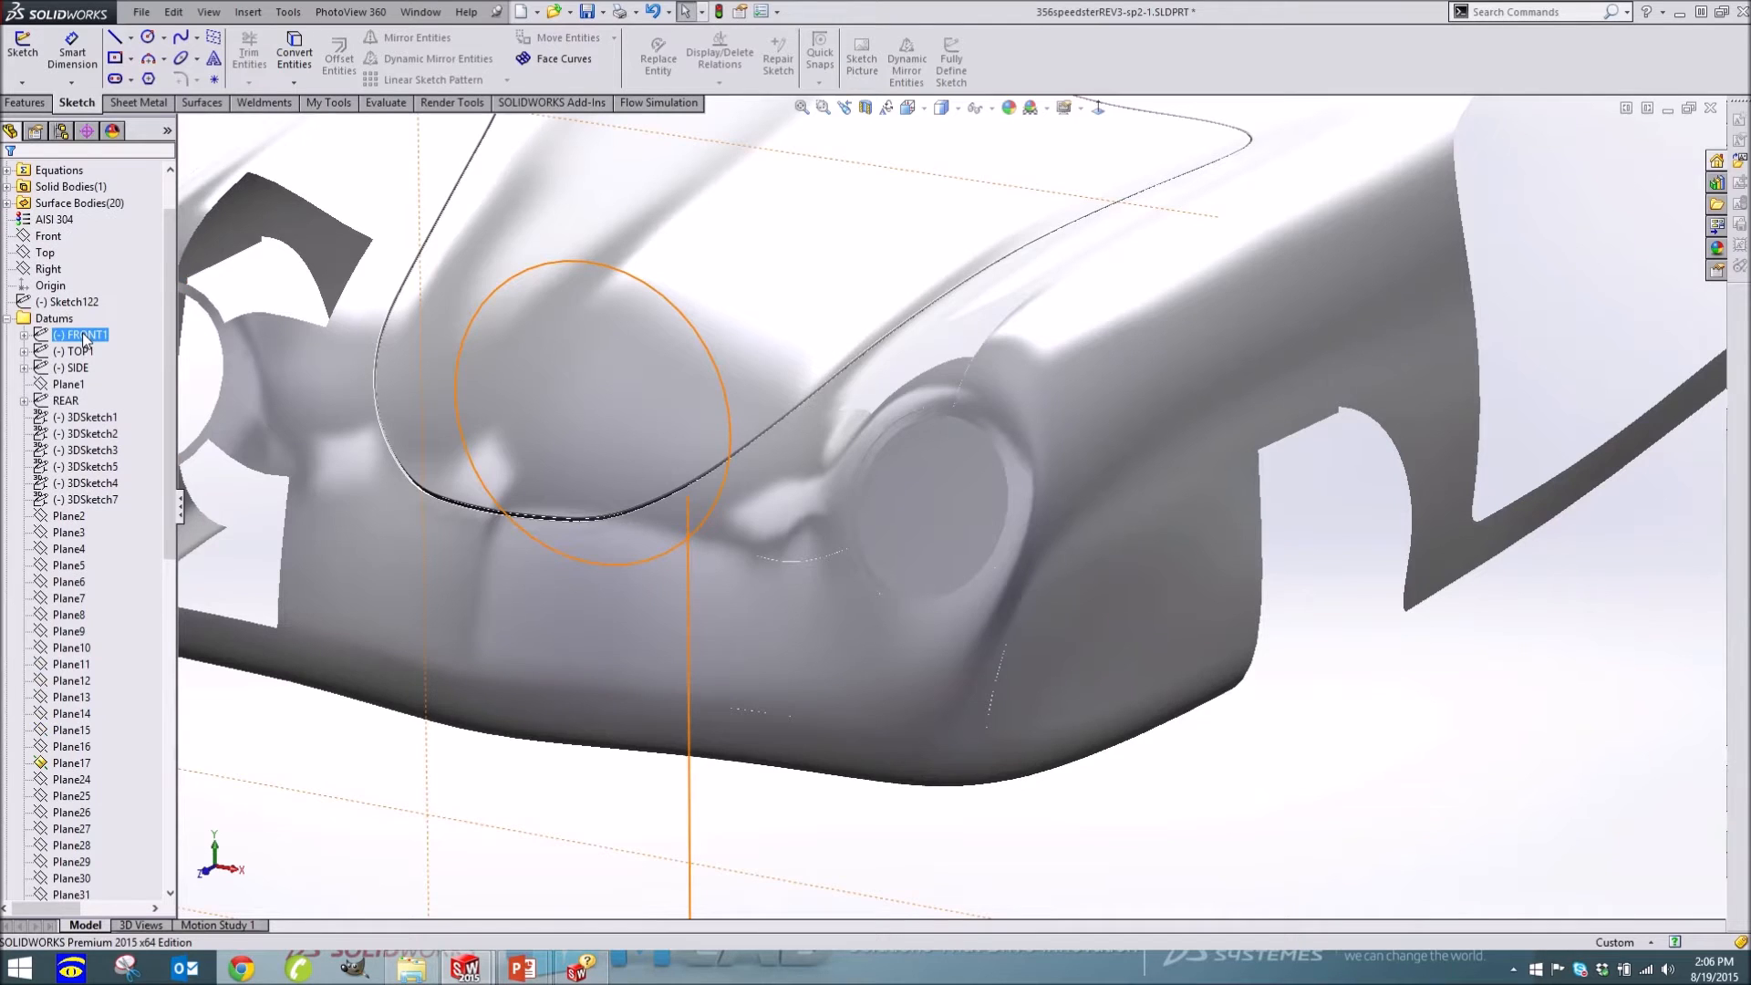
pyautogui.moveTo(84, 342)
pyautogui.click(371, 754)
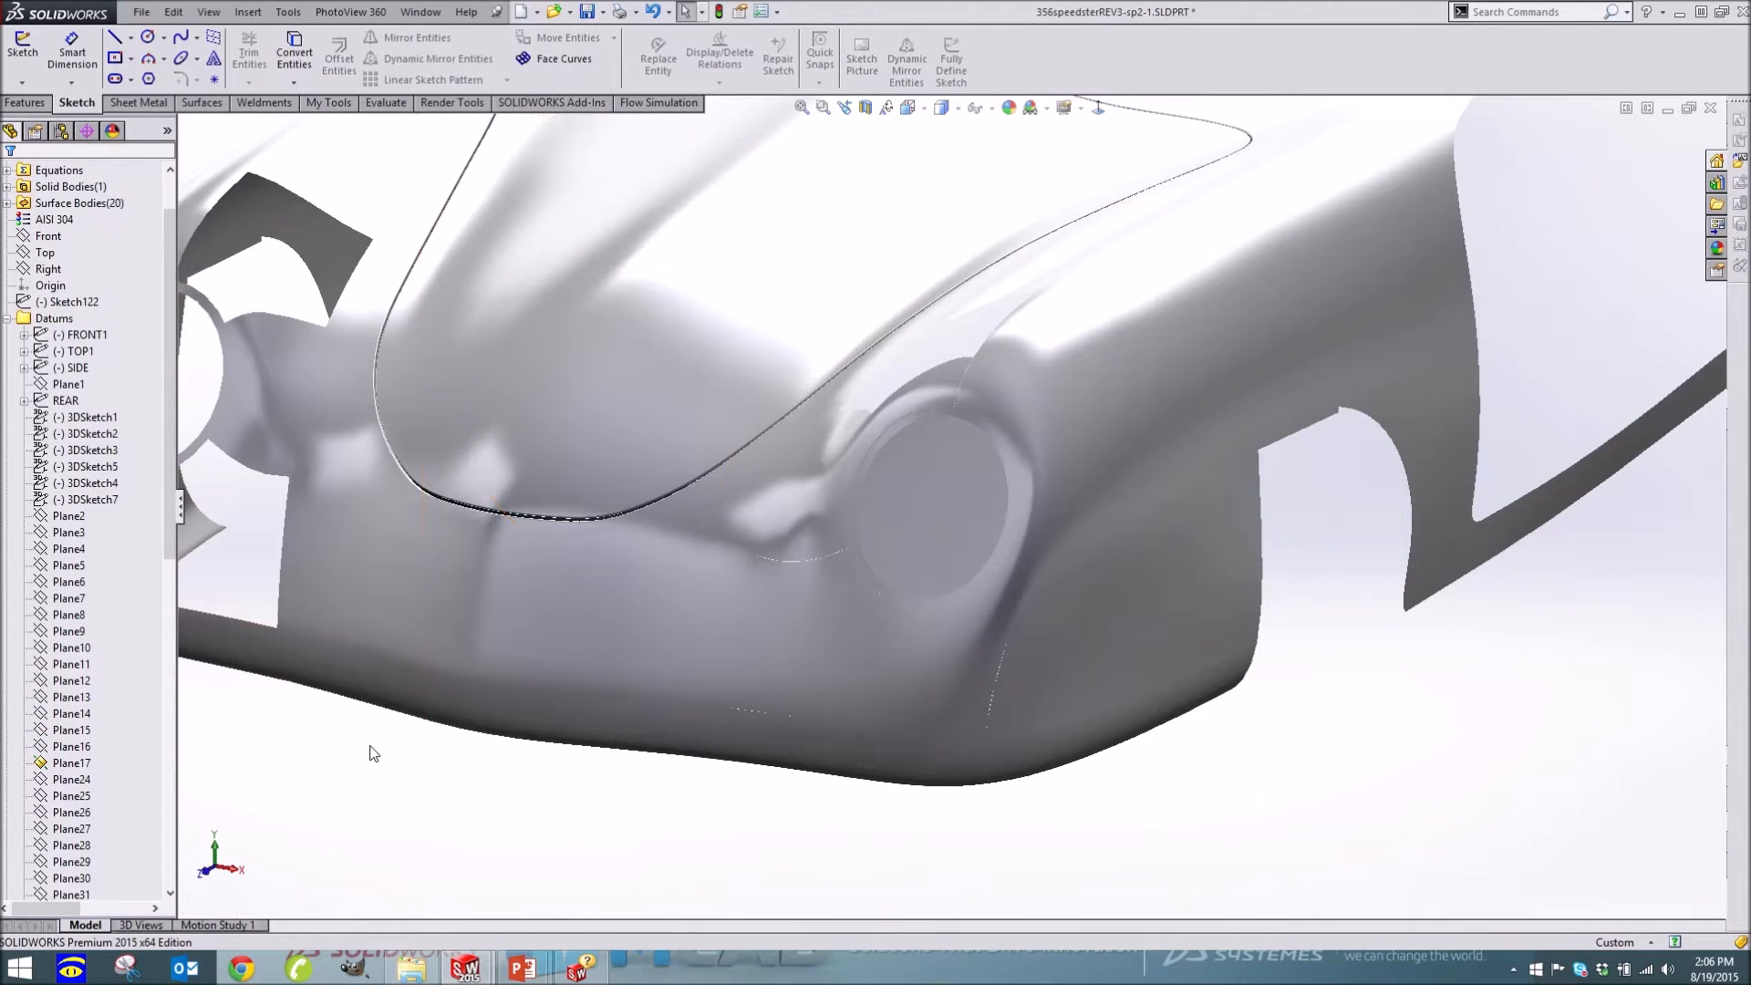
pyautogui.press('f')
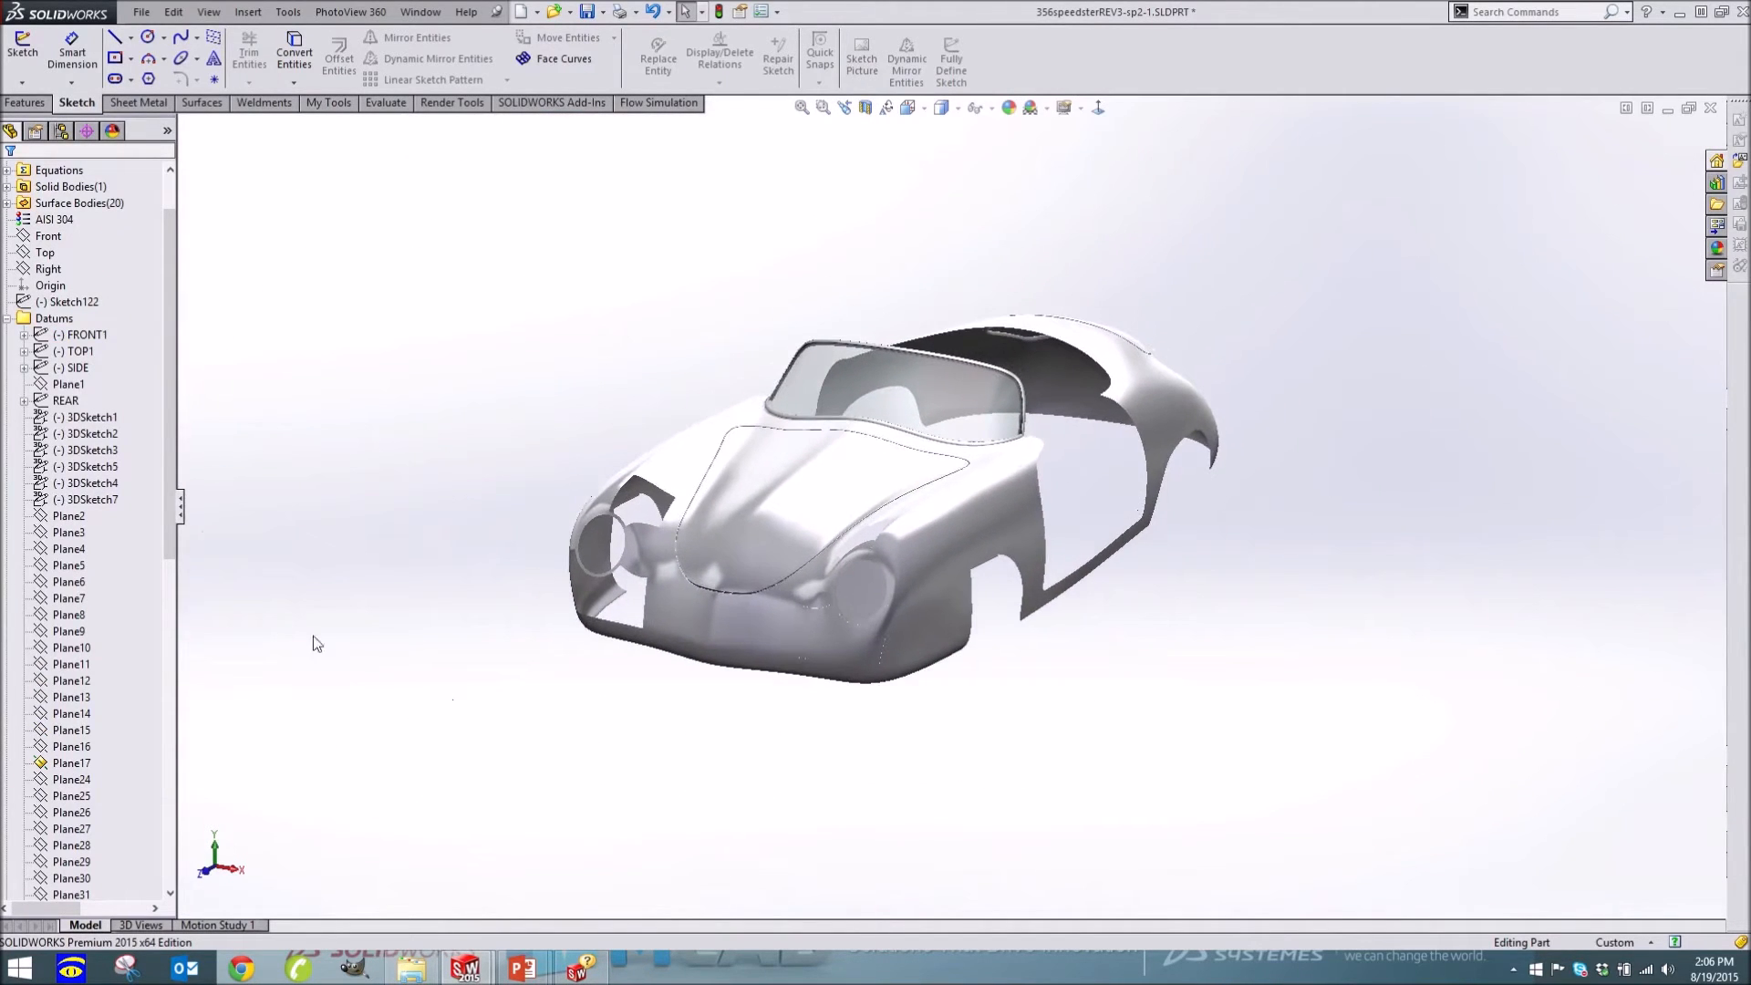
pyautogui.click(84, 336)
pyautogui.keyDown('ctrl'); pyautogui.click(79, 352); pyautogui.keyUp('ctrl')
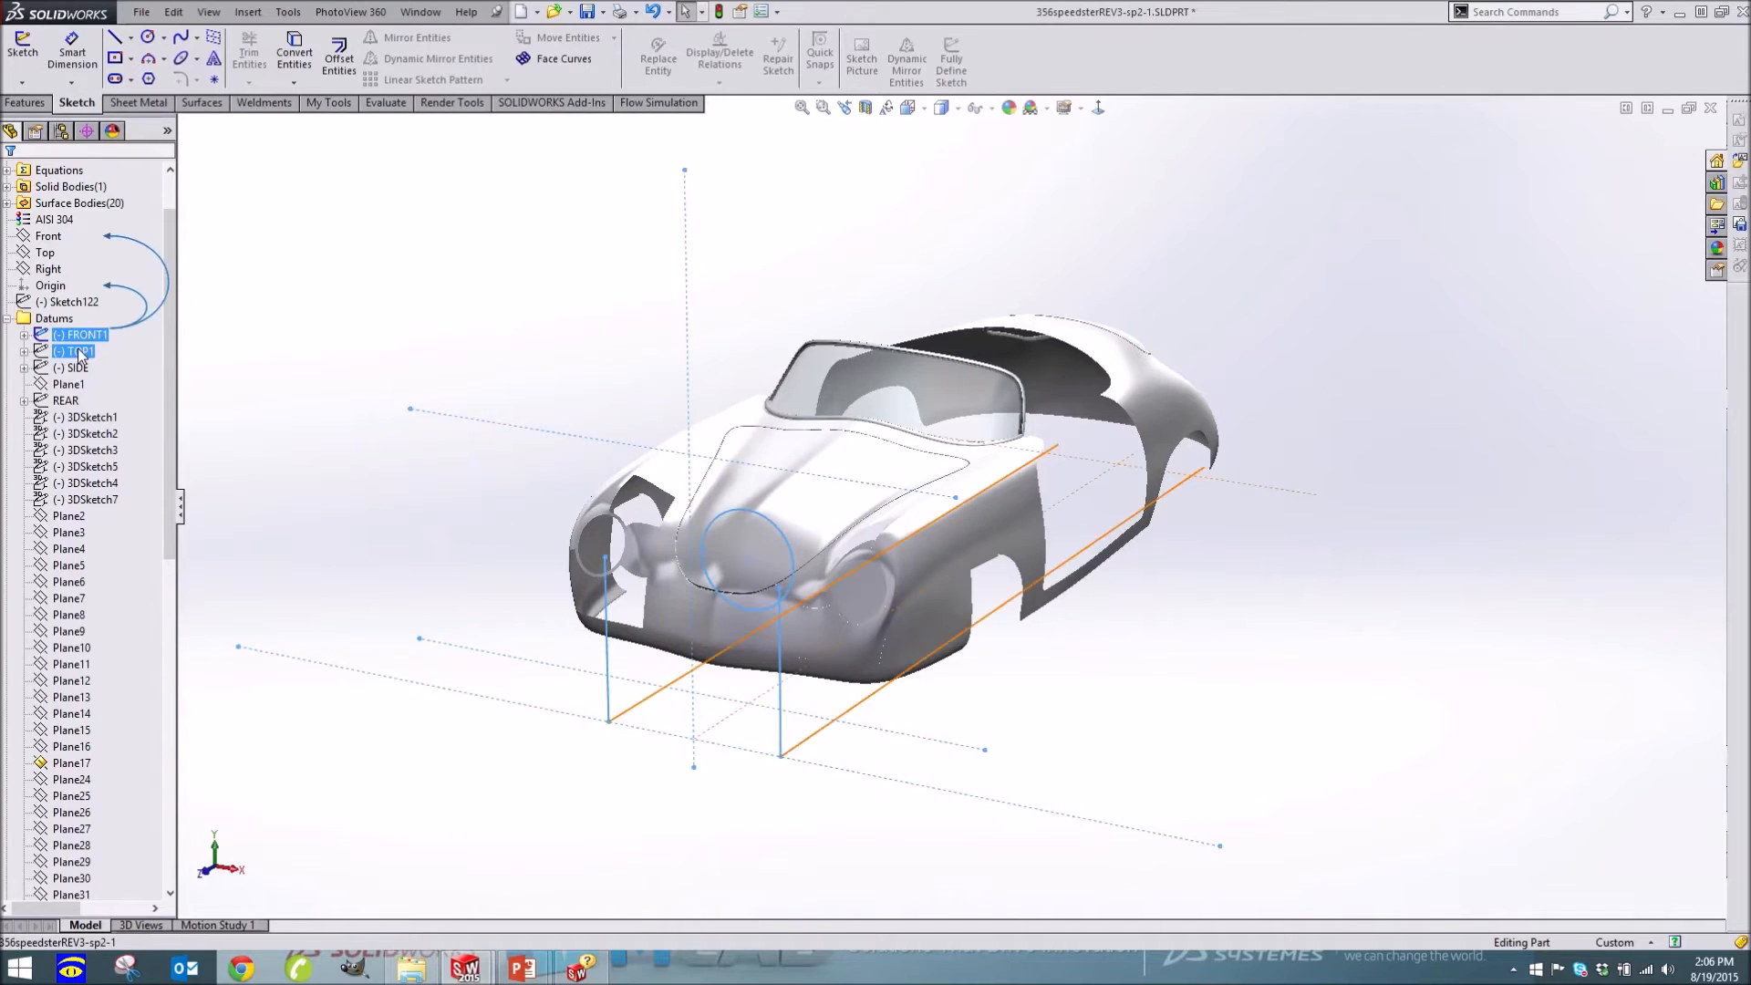
pyautogui.keyDown('ctrl'); pyautogui.click(78, 366); pyautogui.keyUp('ctrl')
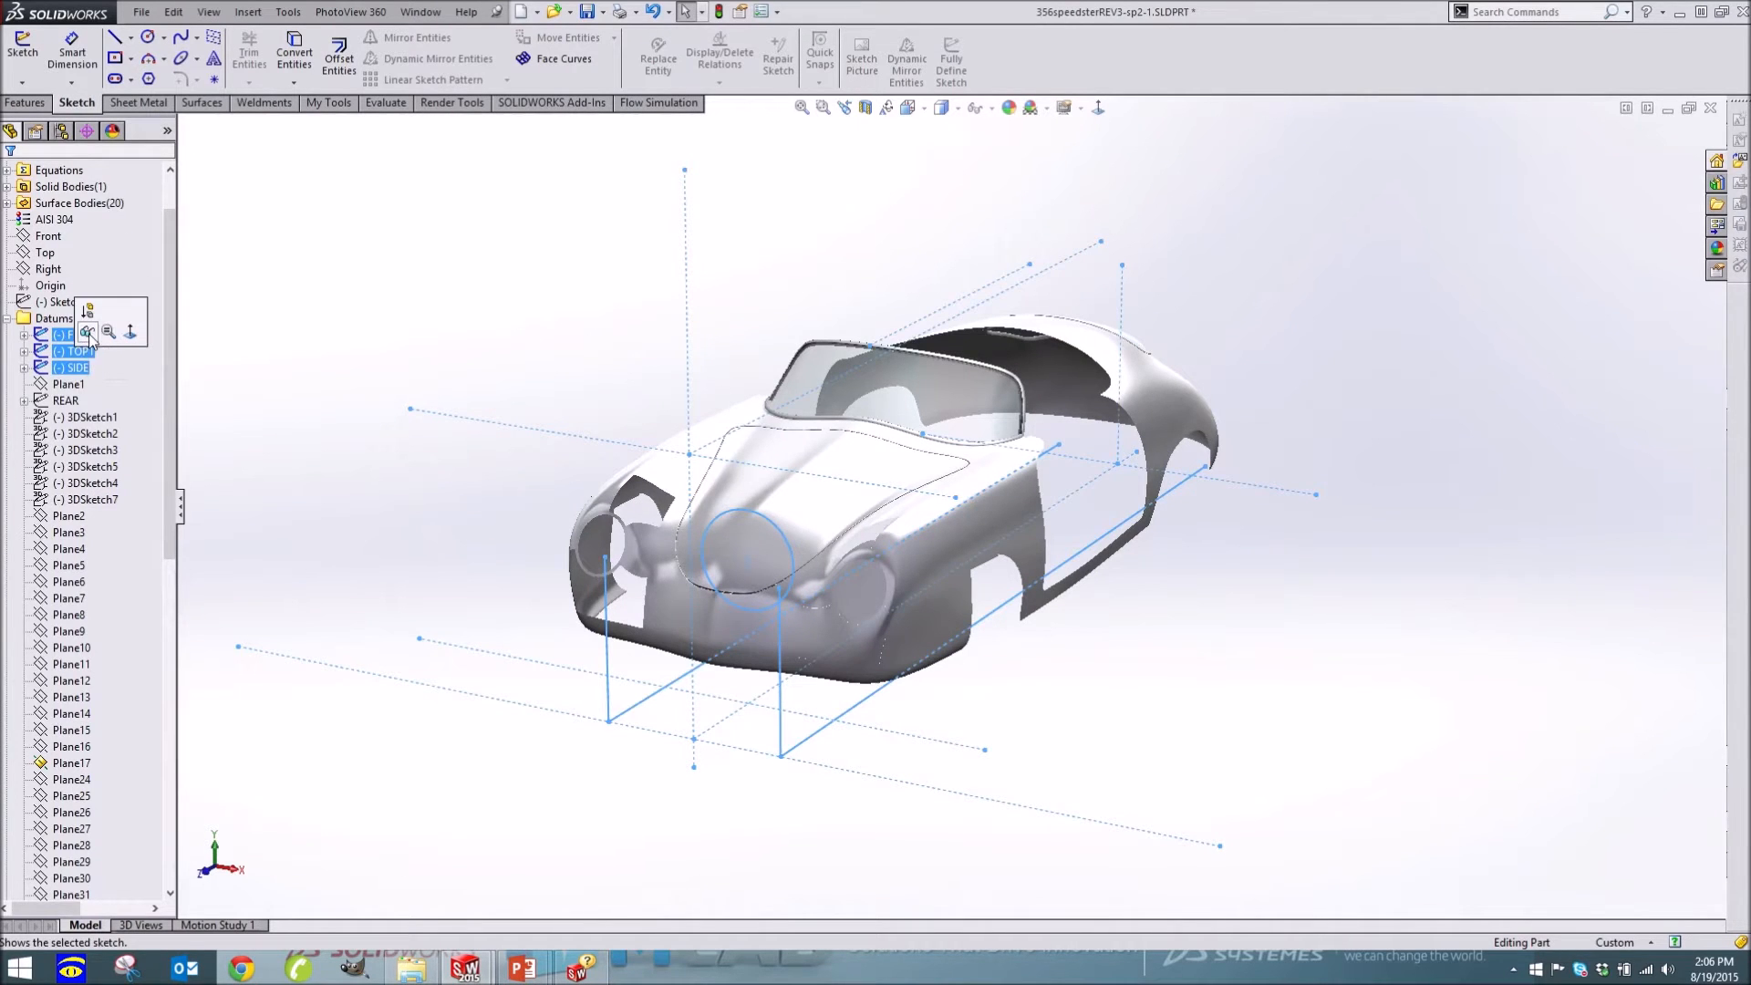
pyautogui.click(305, 394)
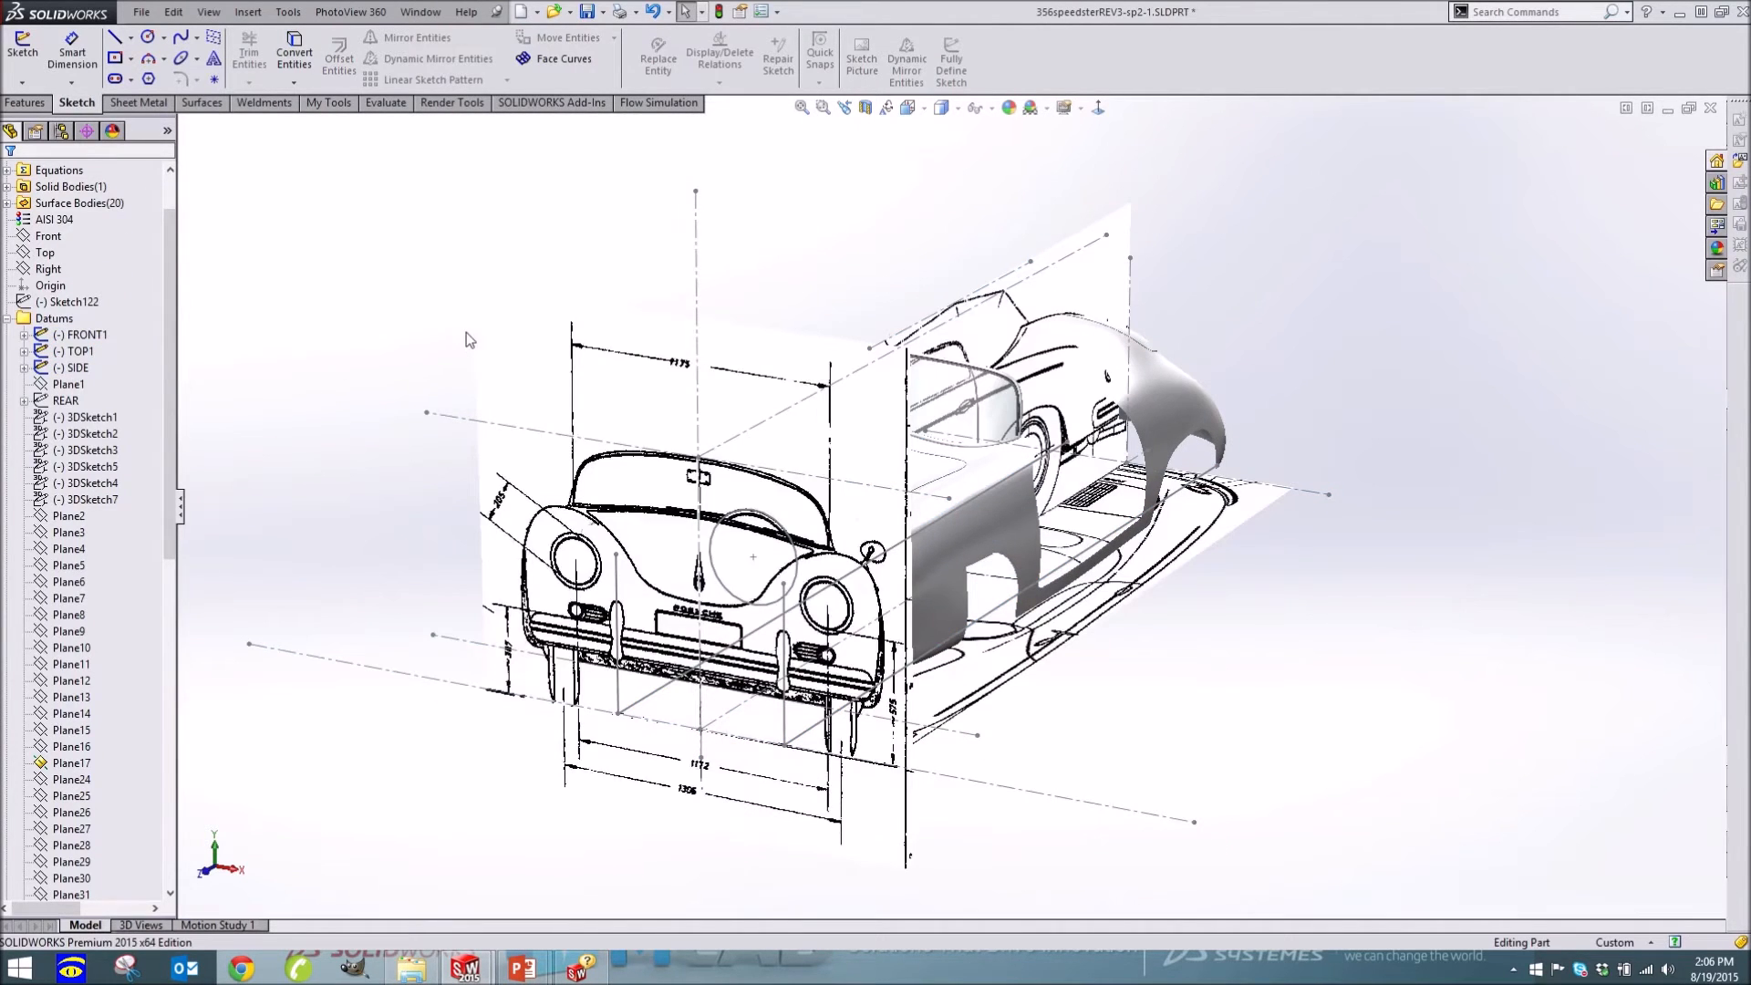
# Hide the FRONT1, TOP1 and SIDE datum sketches so only the car body remains in view
pyautogui.moveTo(467, 332); pyautogui.dragTo(376, 346, button='middle')
pyautogui.click(82, 336)
pyautogui.keyDown('shift'); pyautogui.click(85, 361); pyautogui.keyUp('shift')
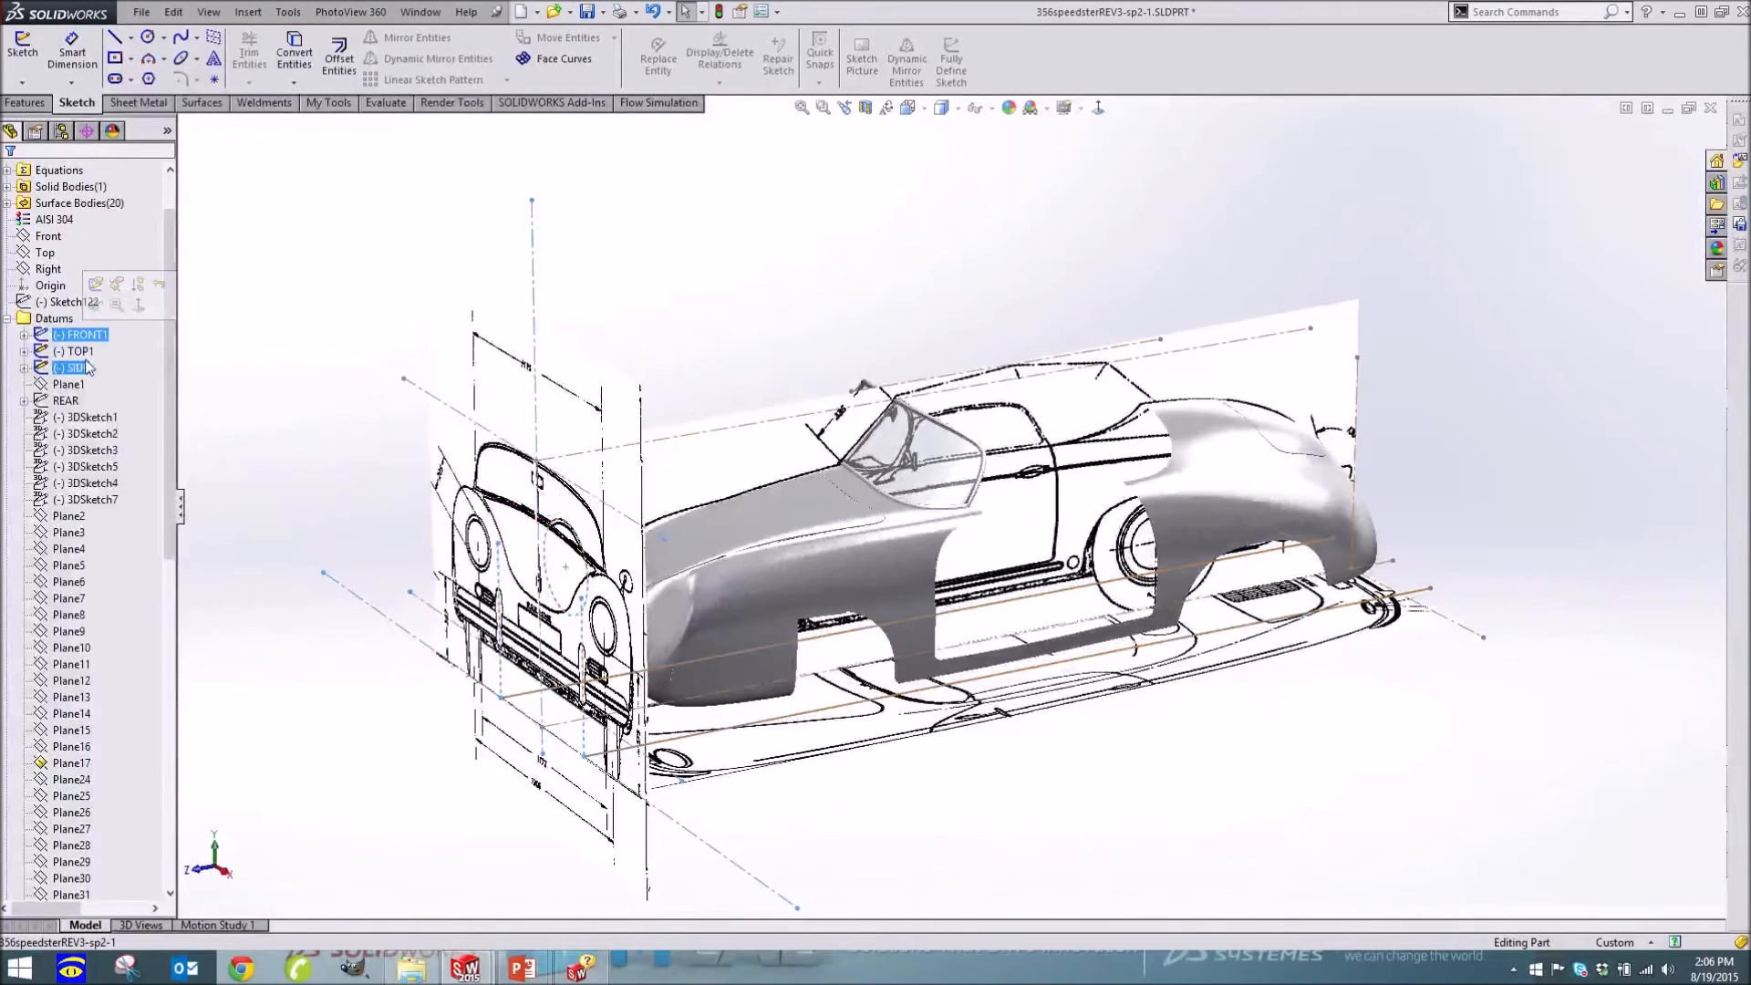
pyautogui.keyDown('shift'); pyautogui.click(69, 363); pyautogui.keyUp('shift')
pyautogui.click(78, 332)
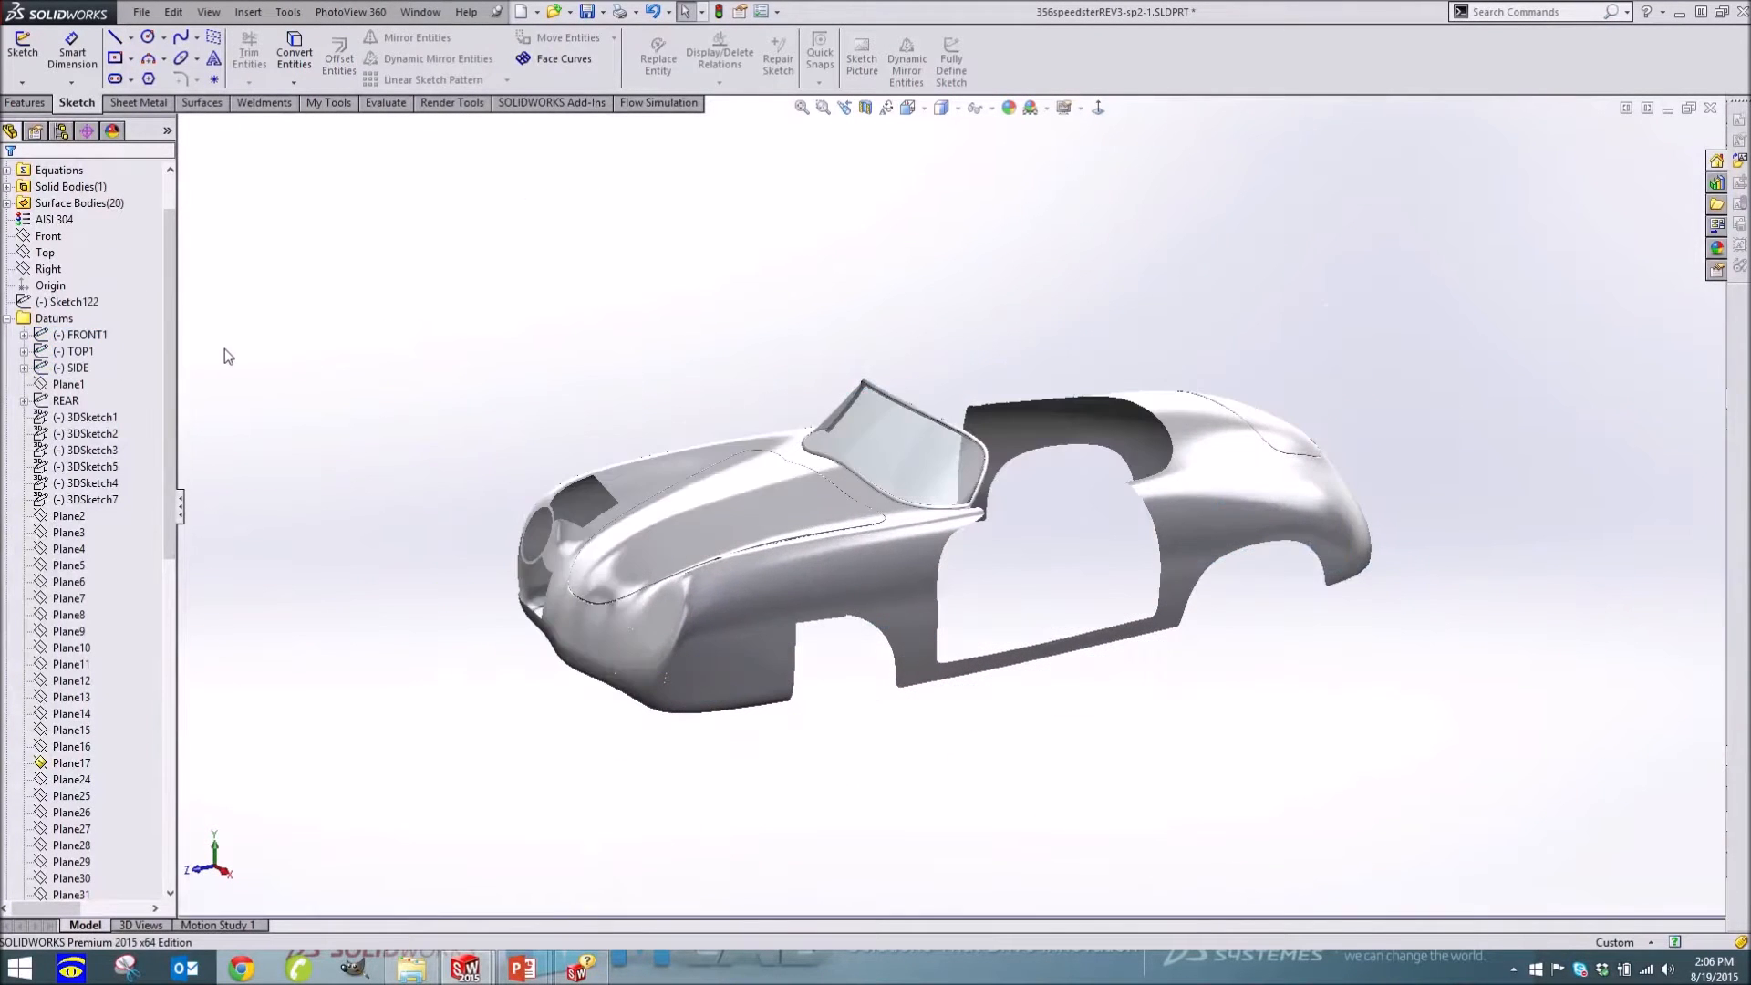
# Expand the Main Body folder and examine Surface-Loft1, its profile sketches and parent planes on the car body
pyautogui.moveTo(166, 339); pyautogui.dragTo(164, 523)
pyautogui.click(7, 666)
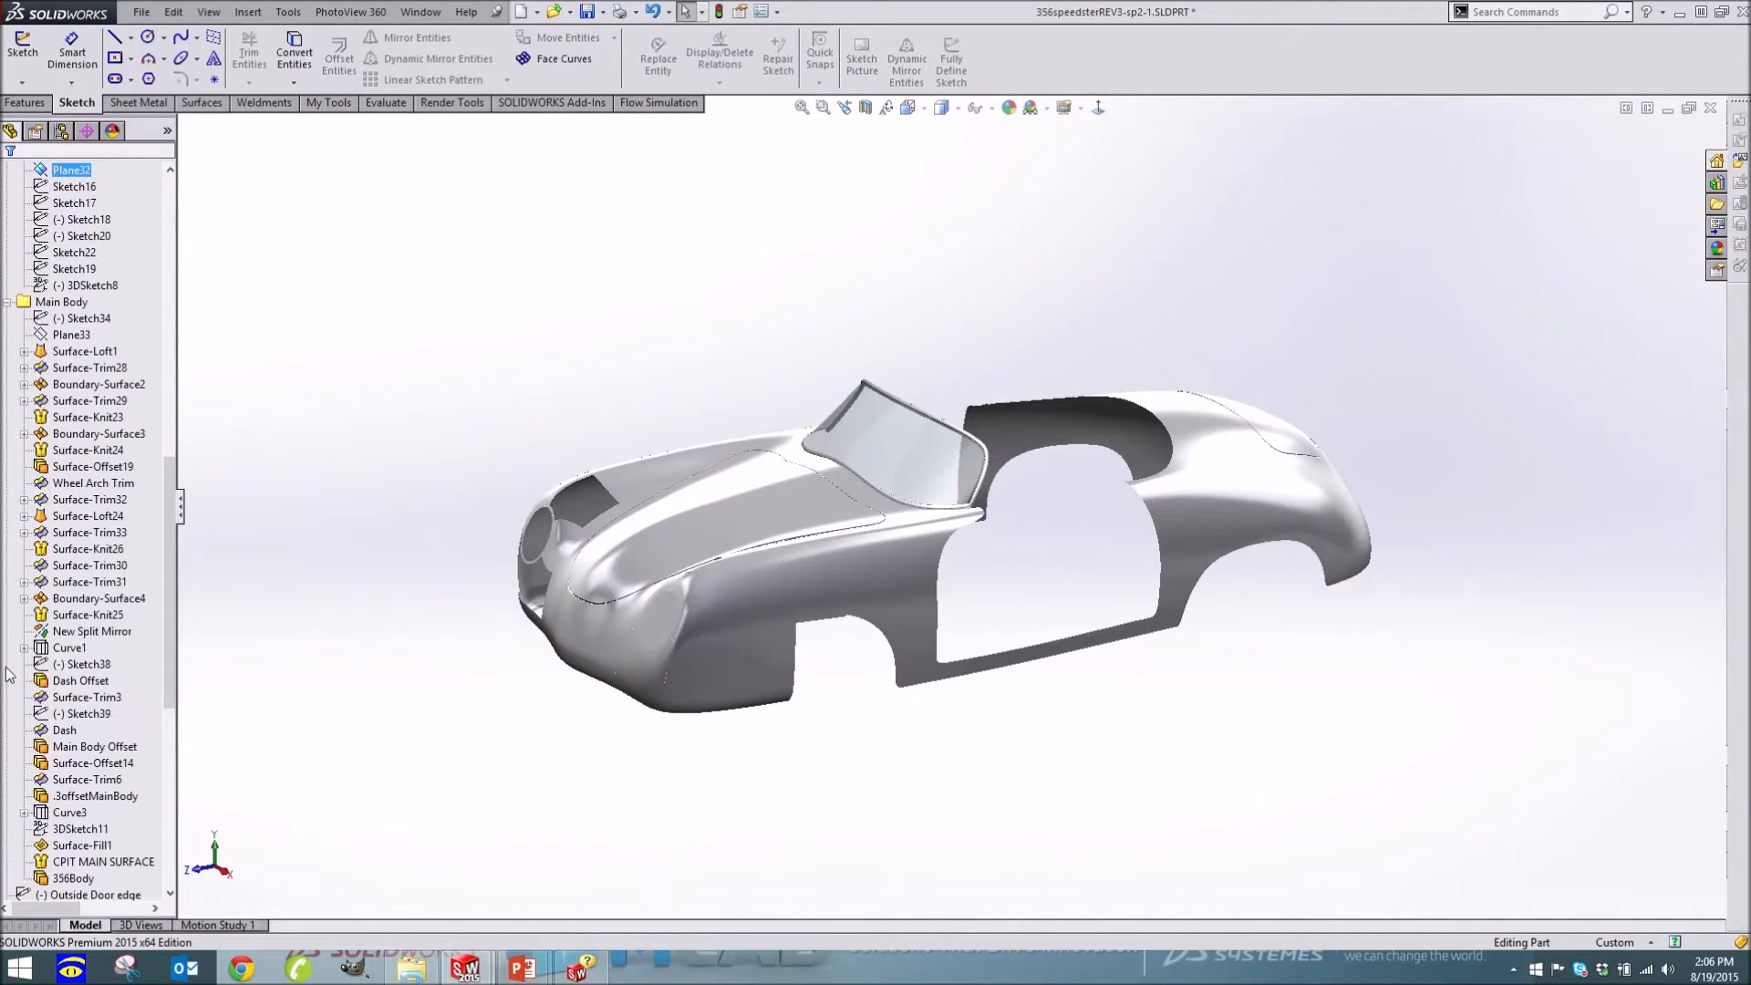
pyautogui.click(82, 356)
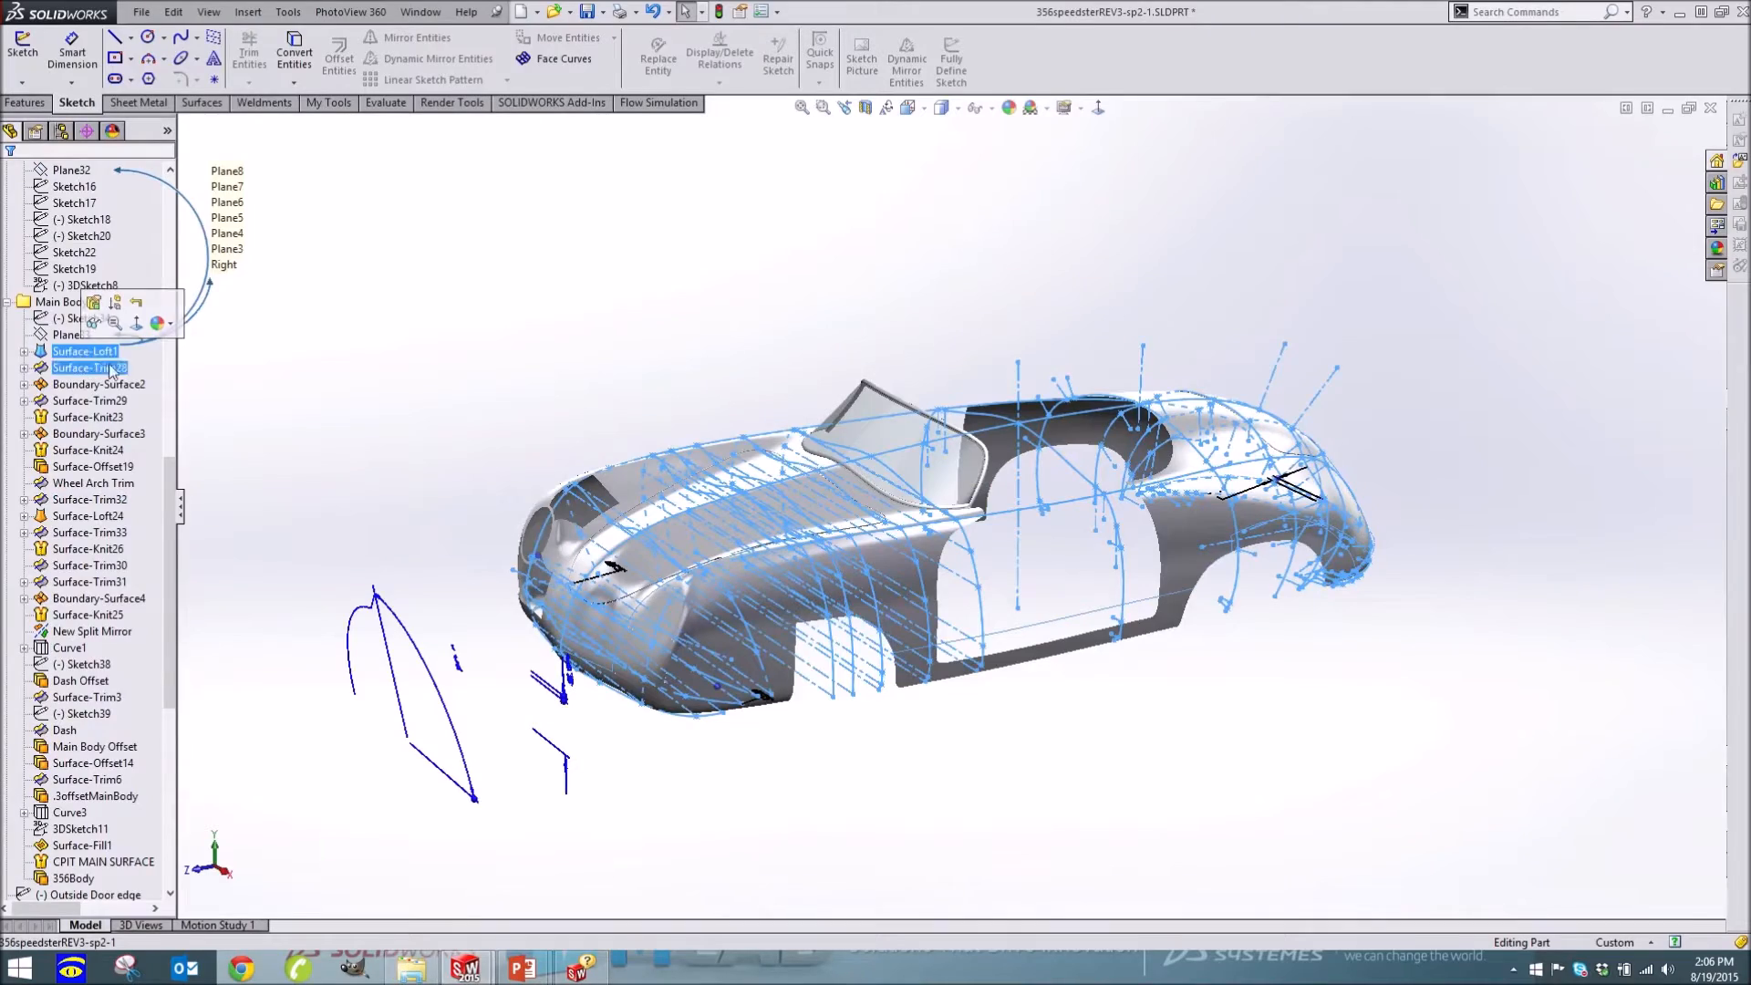
pyautogui.moveTo(486, 422)
pyautogui.mouseDown(button='middle')
pyautogui.moveTo(574, 390)
pyautogui.moveTo(838, 392)
pyautogui.moveTo(571, 395)
pyautogui.moveTo(507, 439)
pyautogui.mouseUp(button='middle')
pyautogui.click(413, 395)
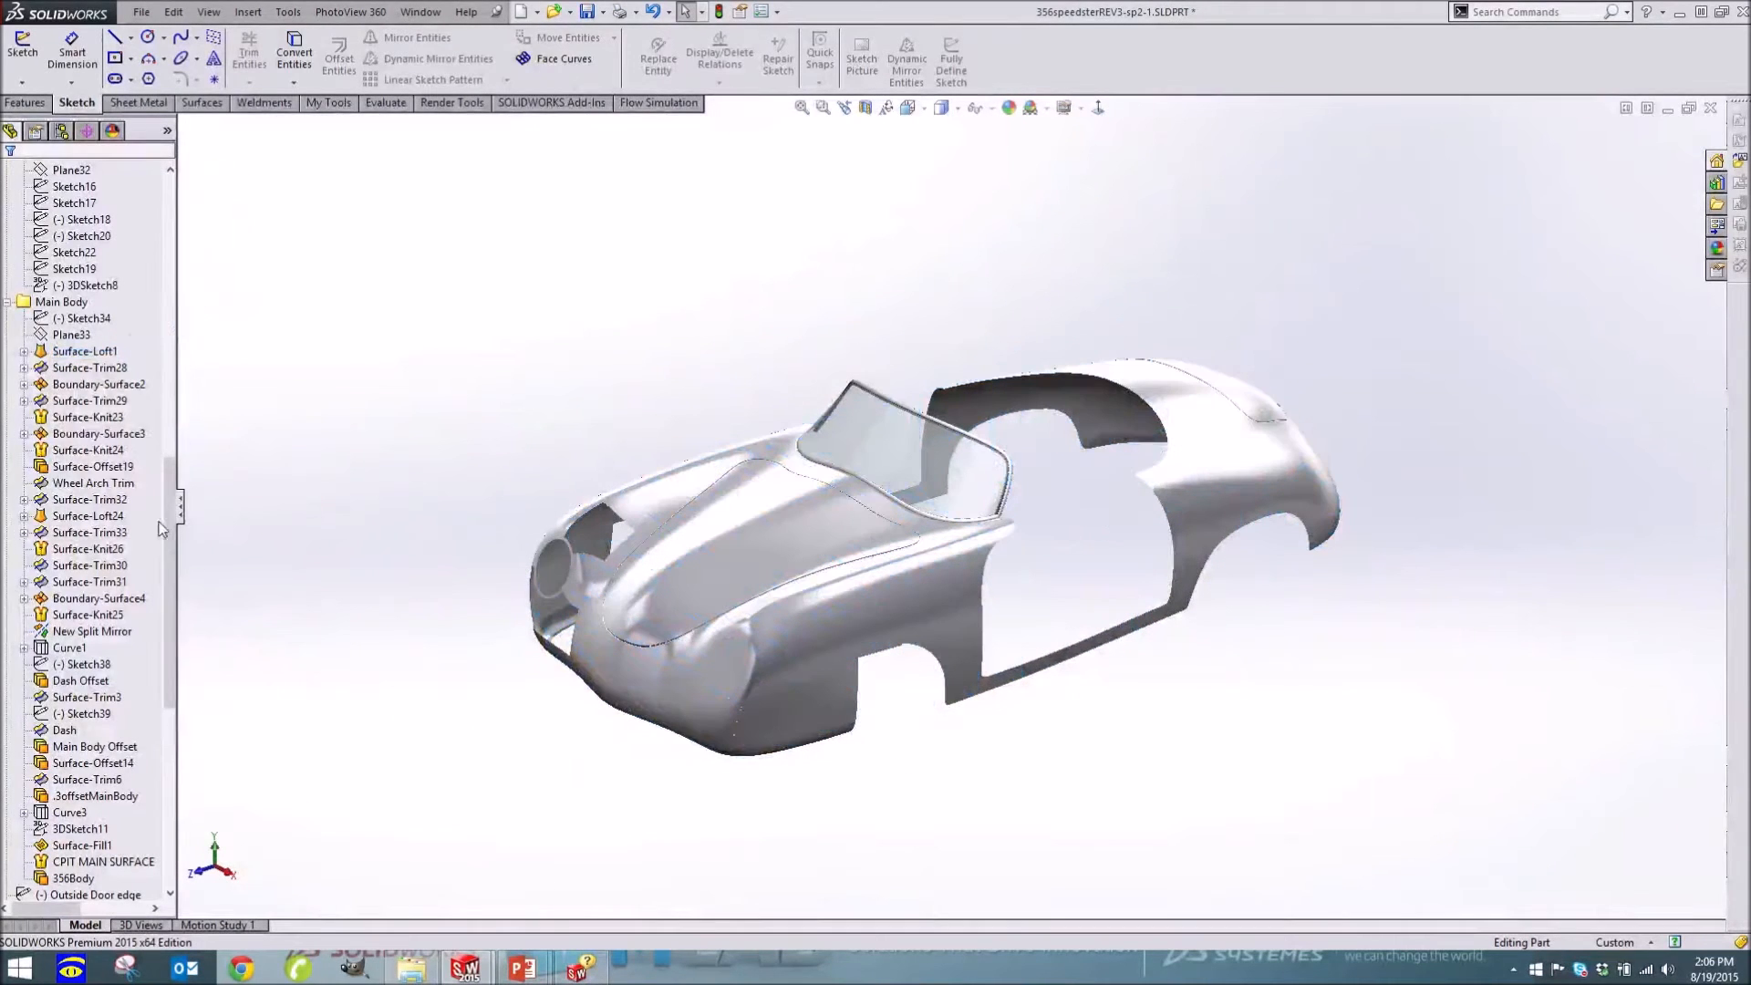
# Collapse the Datums and Main Body folders in the feature tree
pyautogui.moveTo(170, 526); pyautogui.dragTo(210, 294)
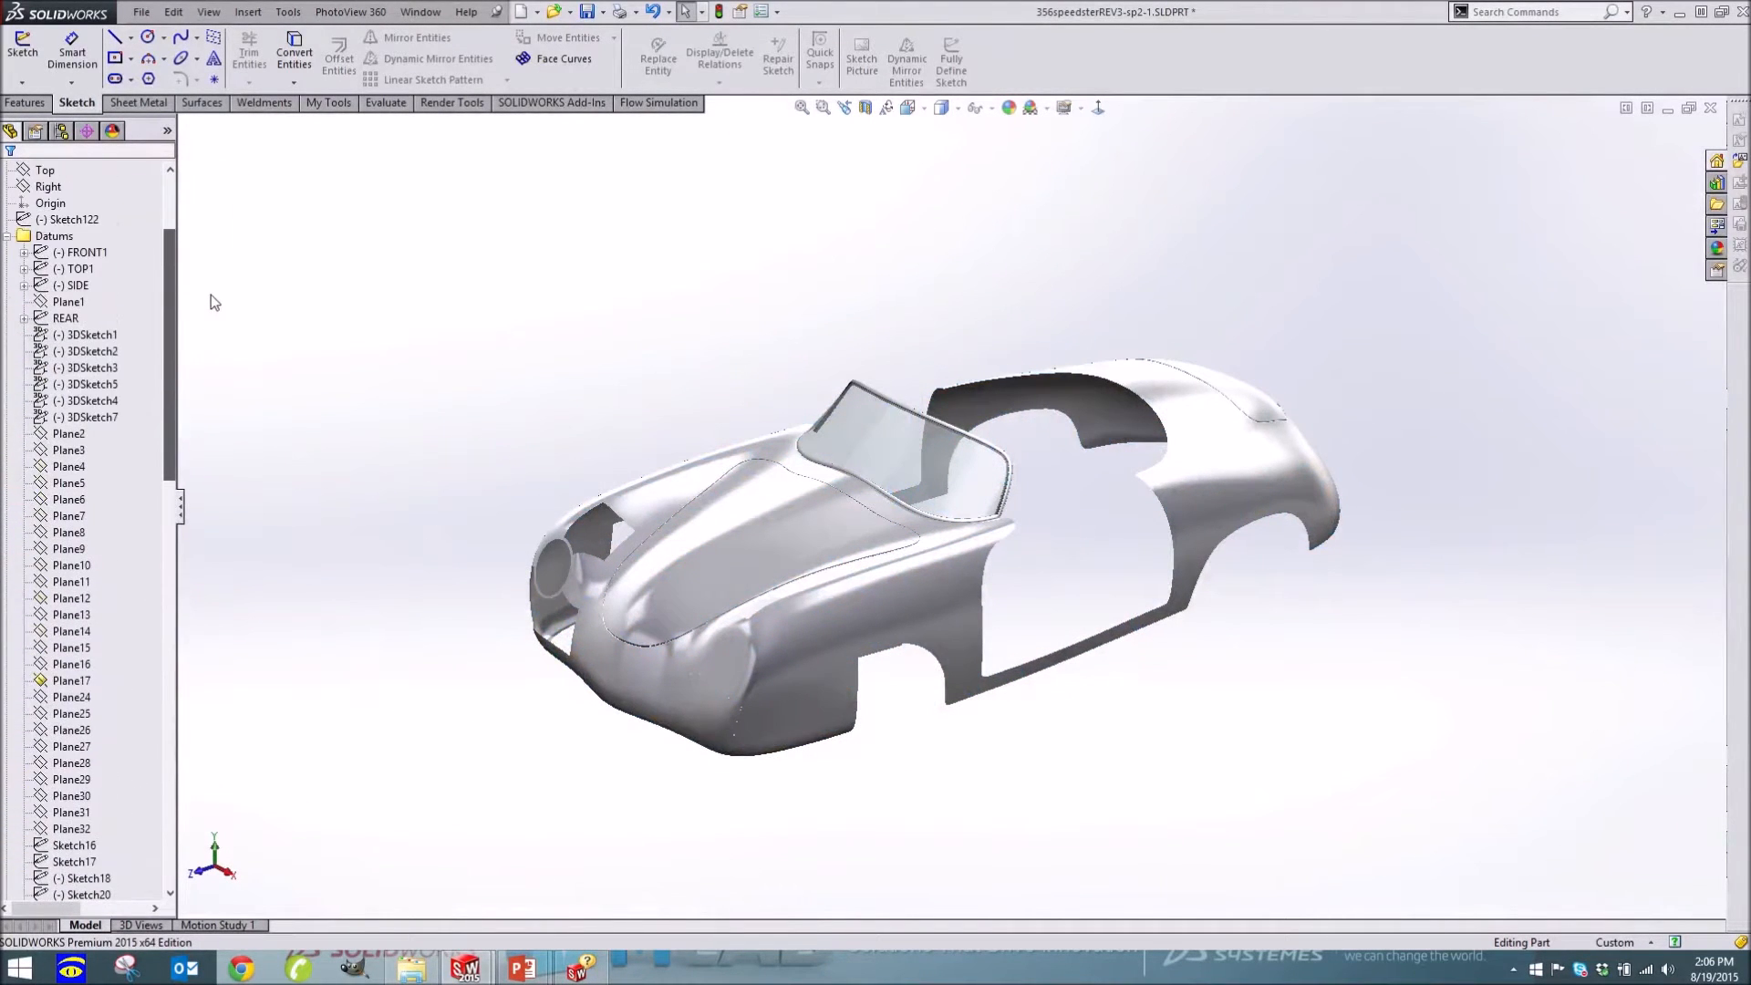
pyautogui.click(7, 237)
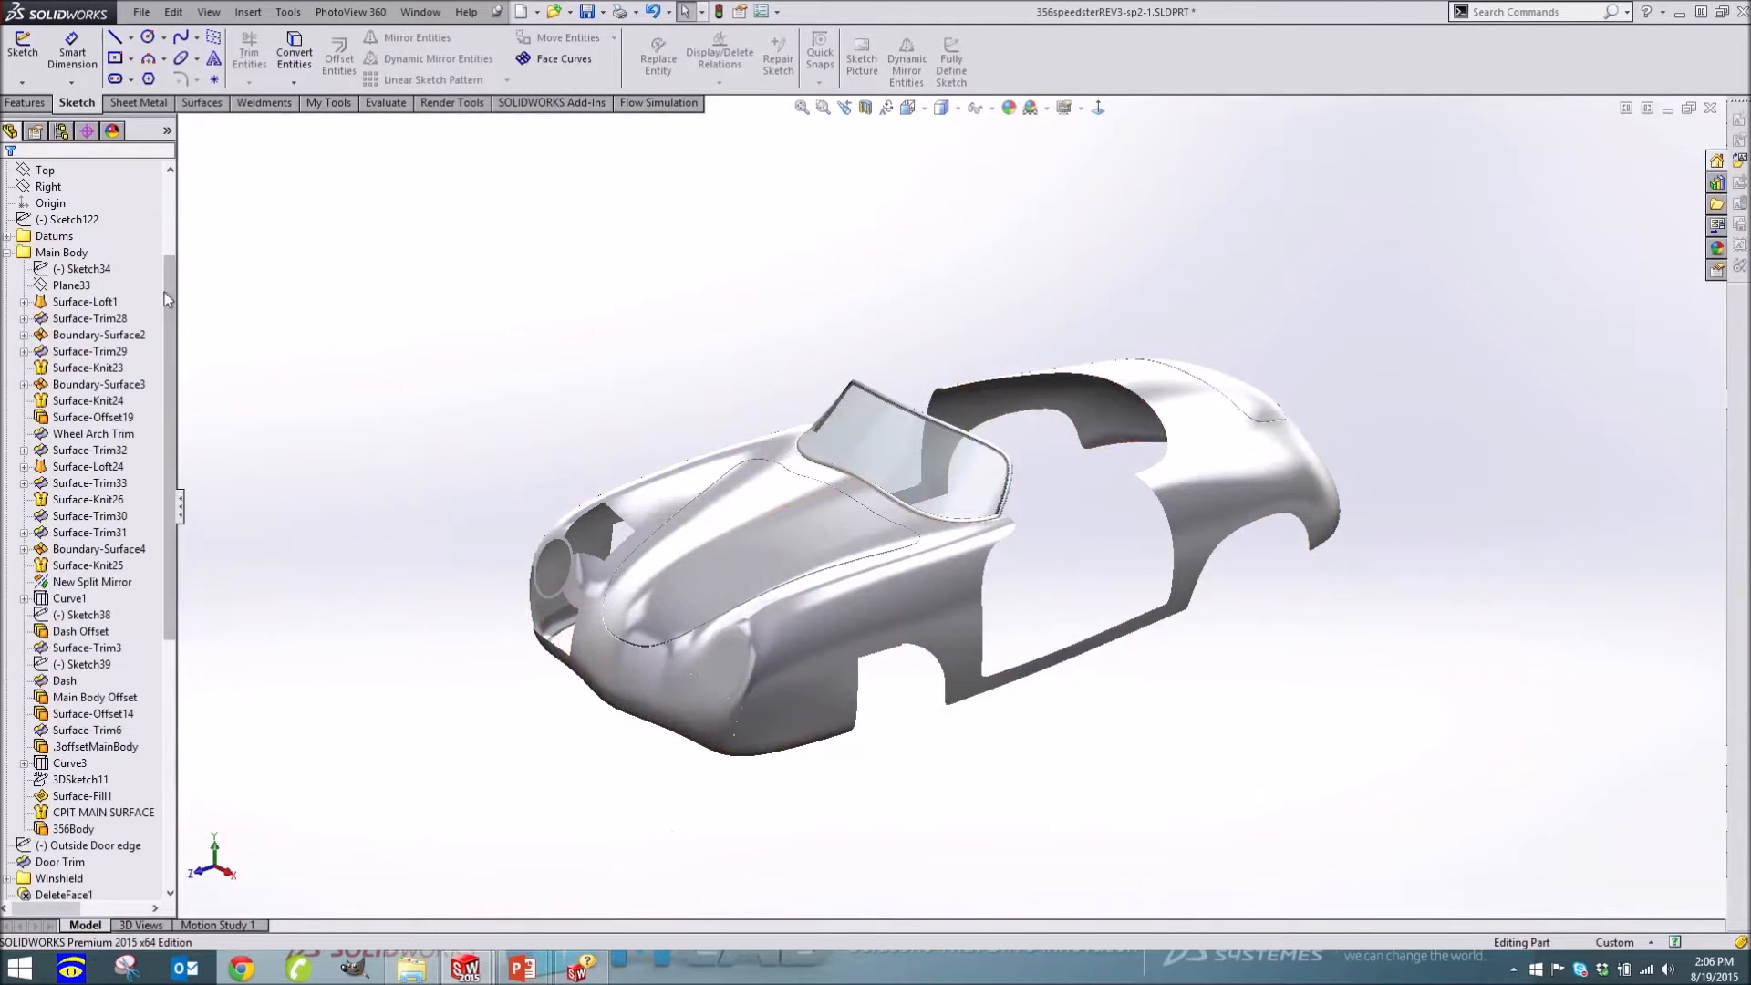
pyautogui.click(7, 253)
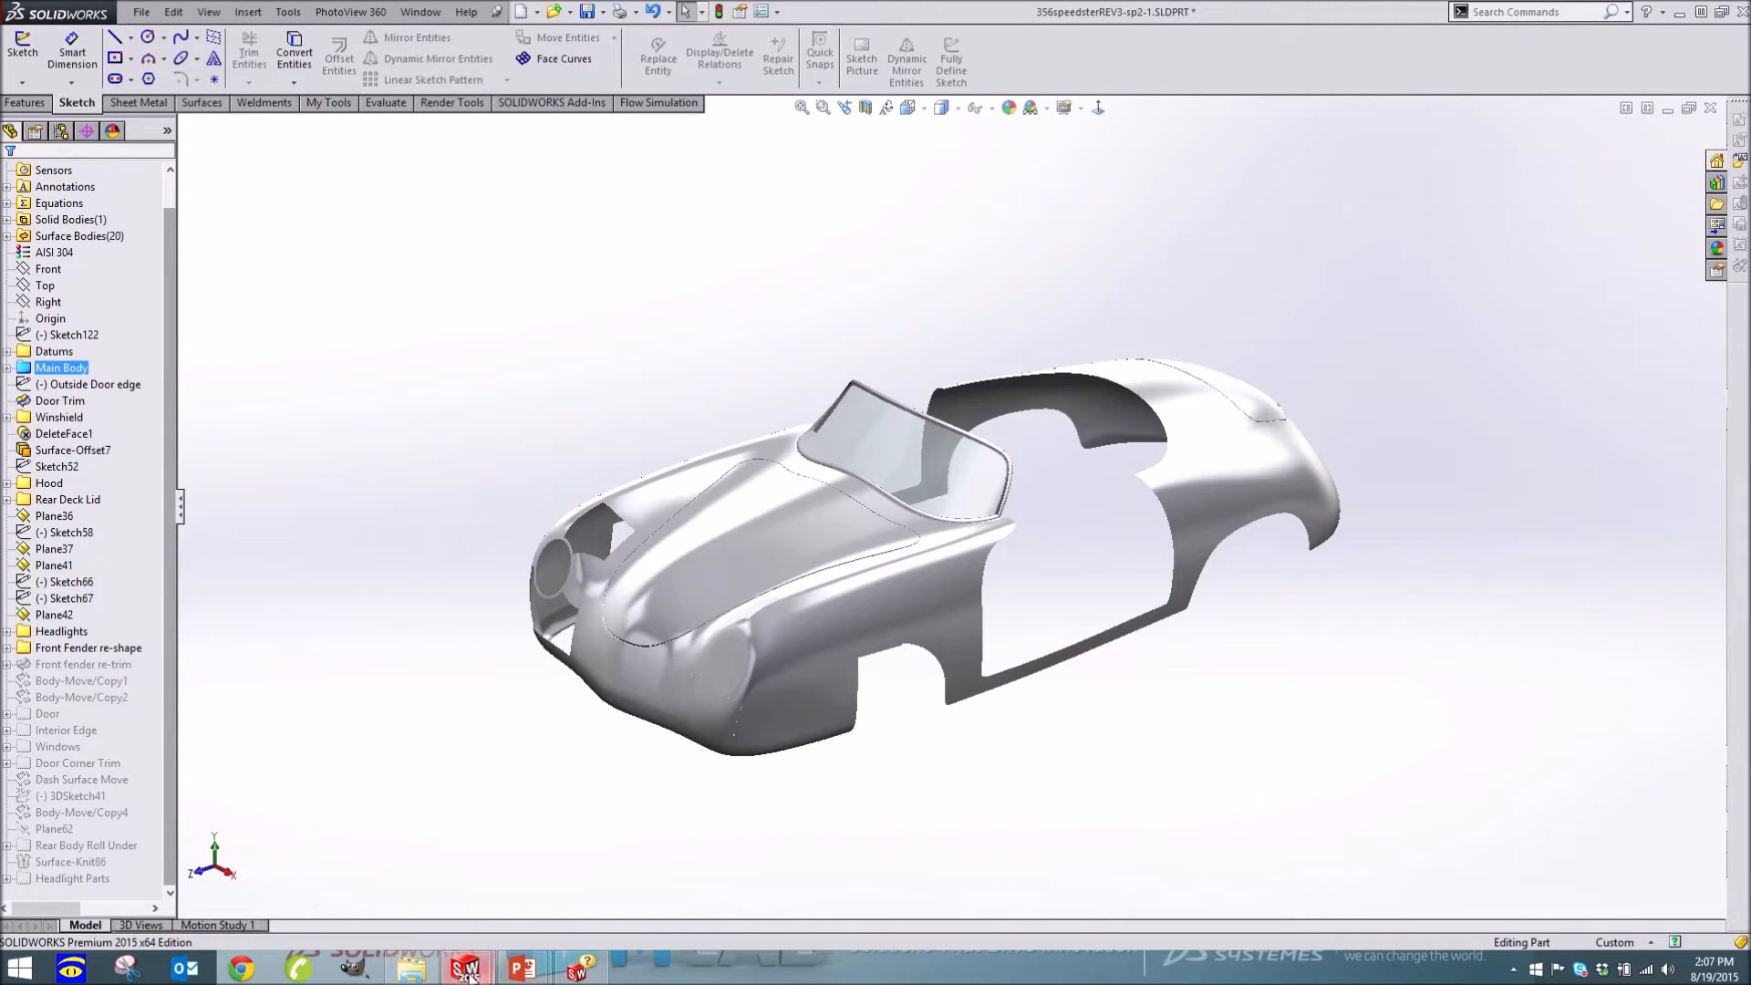
# Switch to the PowerPoint presentation and advance from the General Approach slide to the Working with Splines topic
pyautogui.moveTo(521, 966)
pyautogui.click(629, 866)
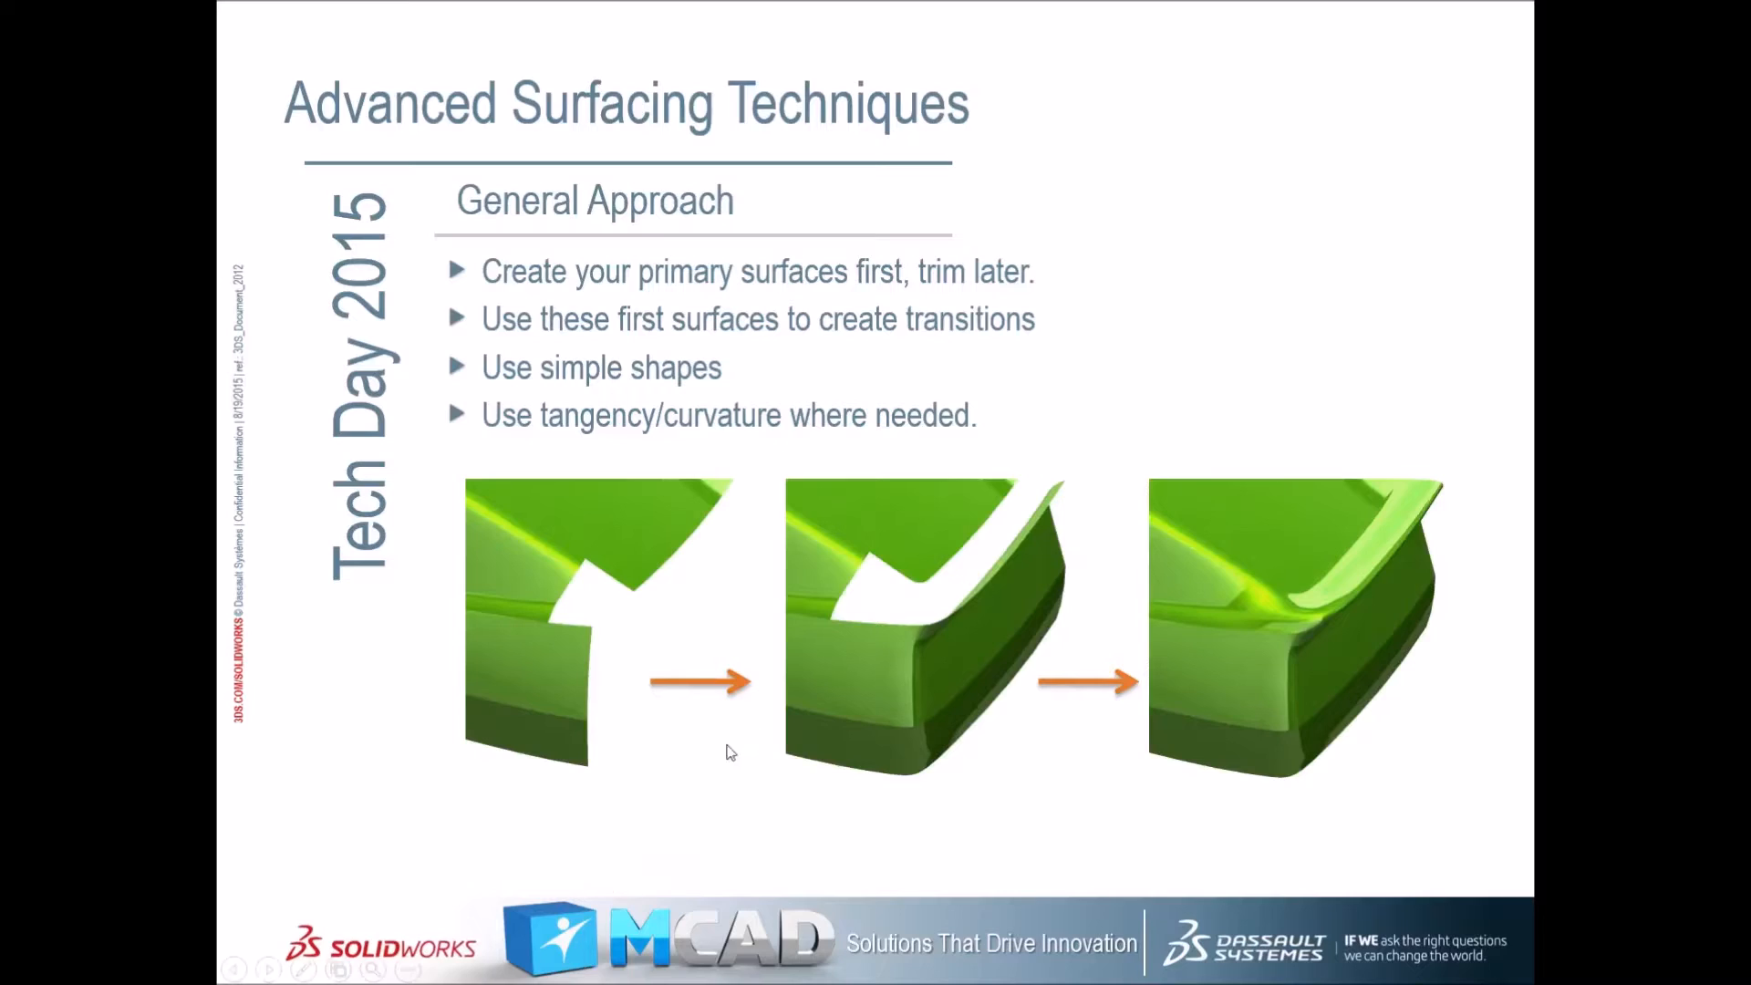
pyautogui.click(813, 618)
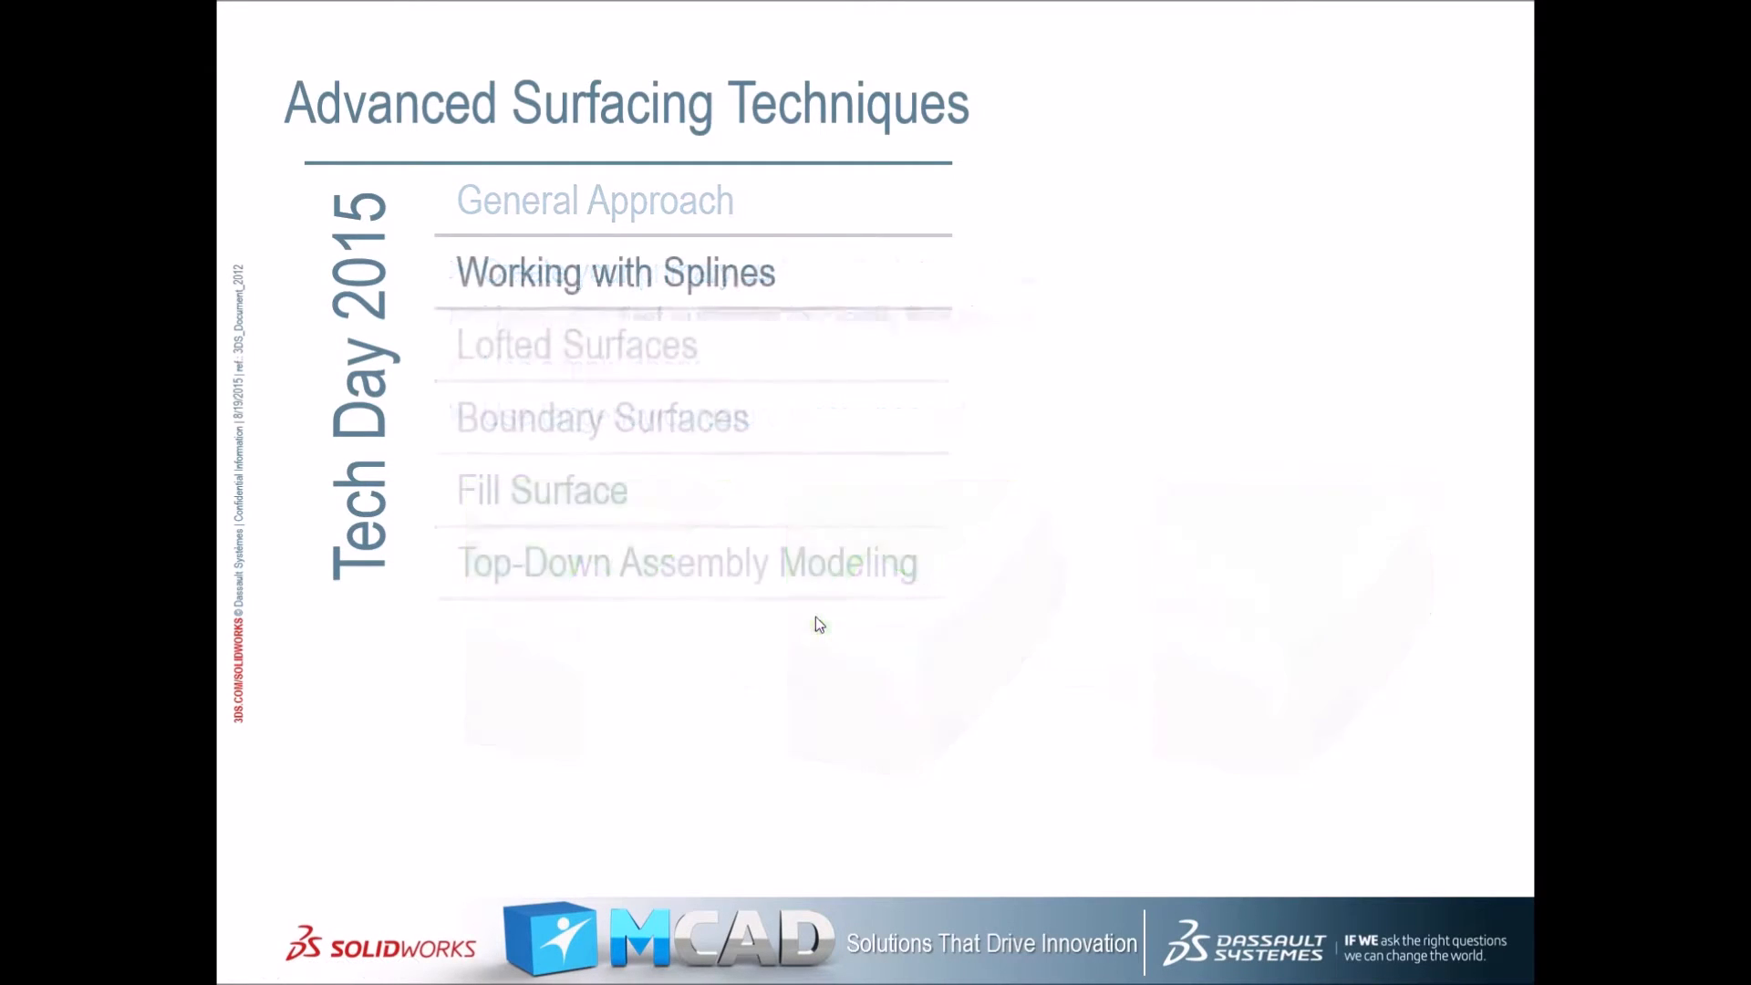
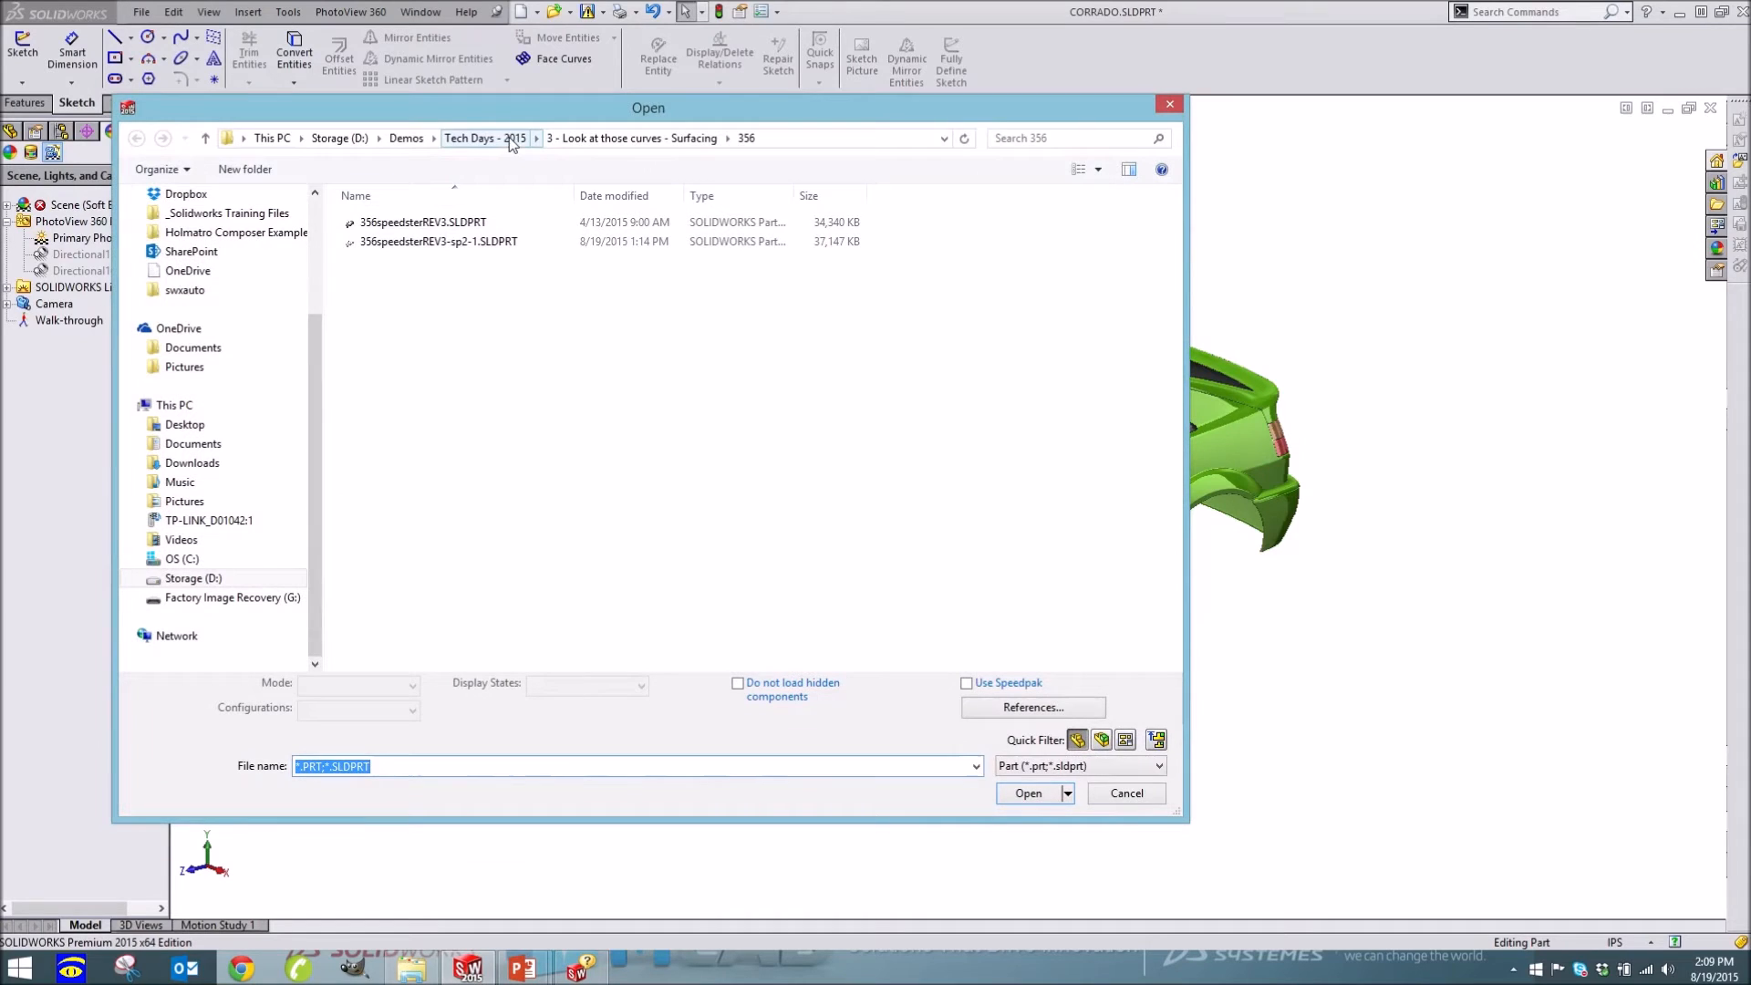
# Open the part Joining Entities.SLDPRT from the folder "3 - Look at those curves - Surfacing"
pyautogui.click(551, 139)
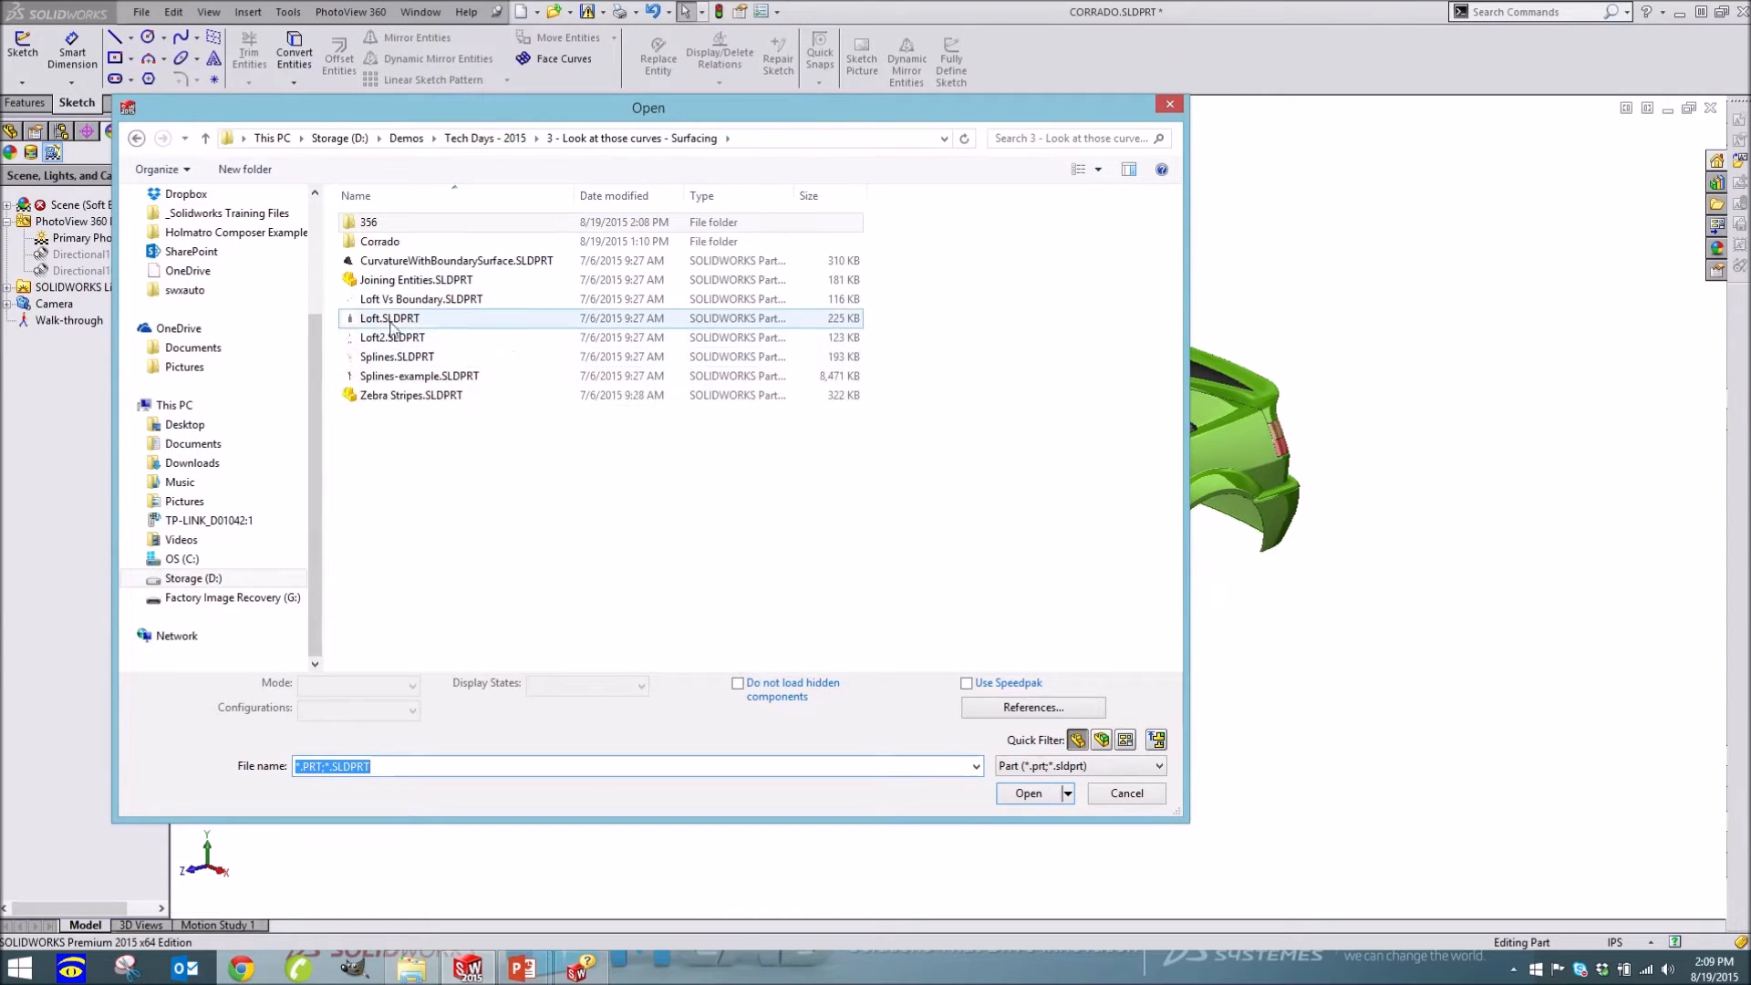
pyautogui.click(398, 376)
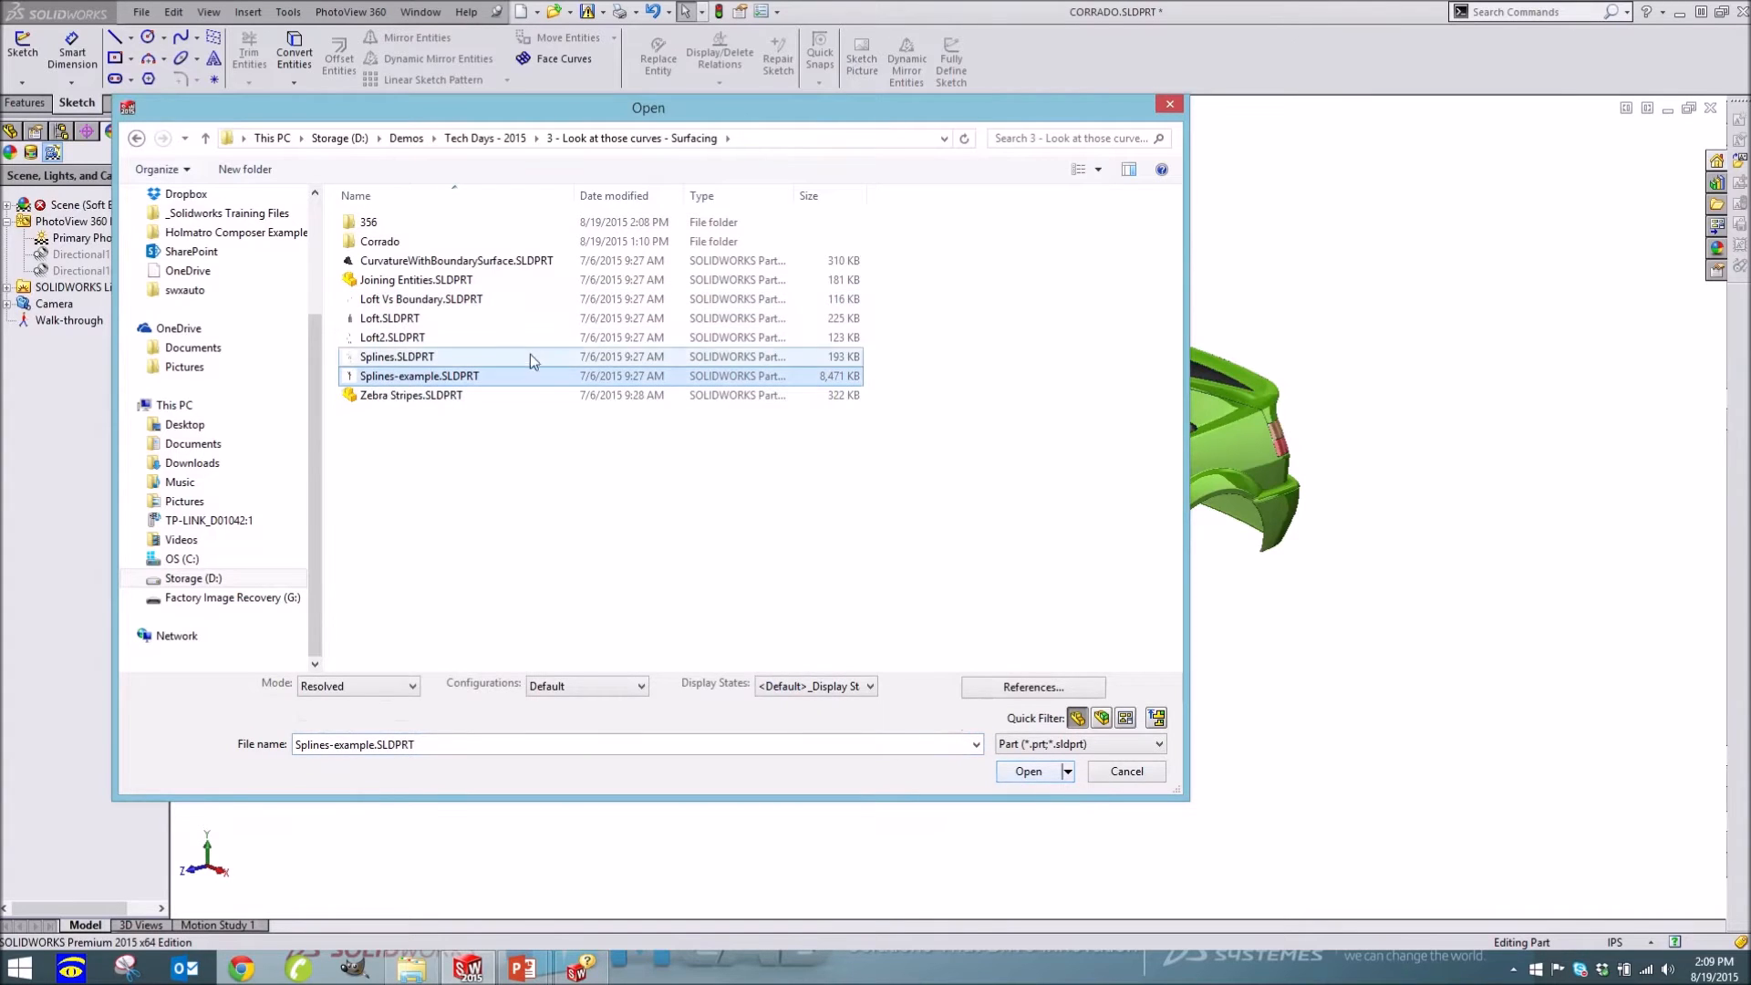
pyautogui.click(408, 280)
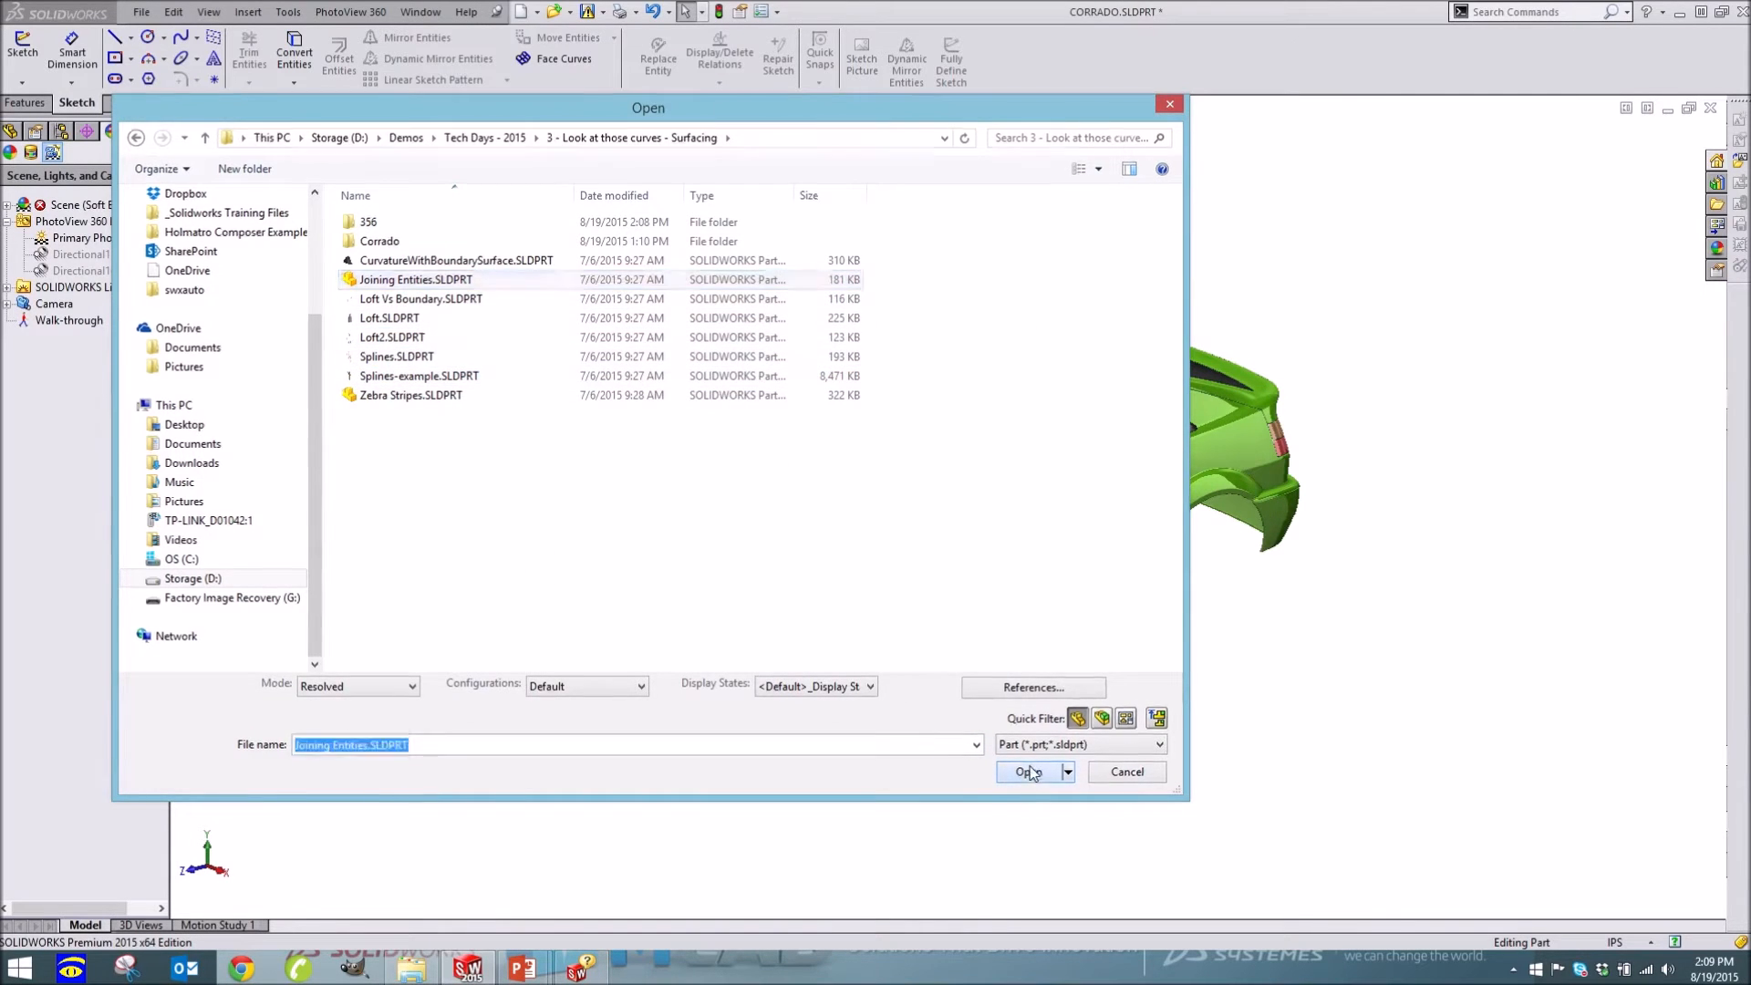
pyautogui.click(1028, 772)
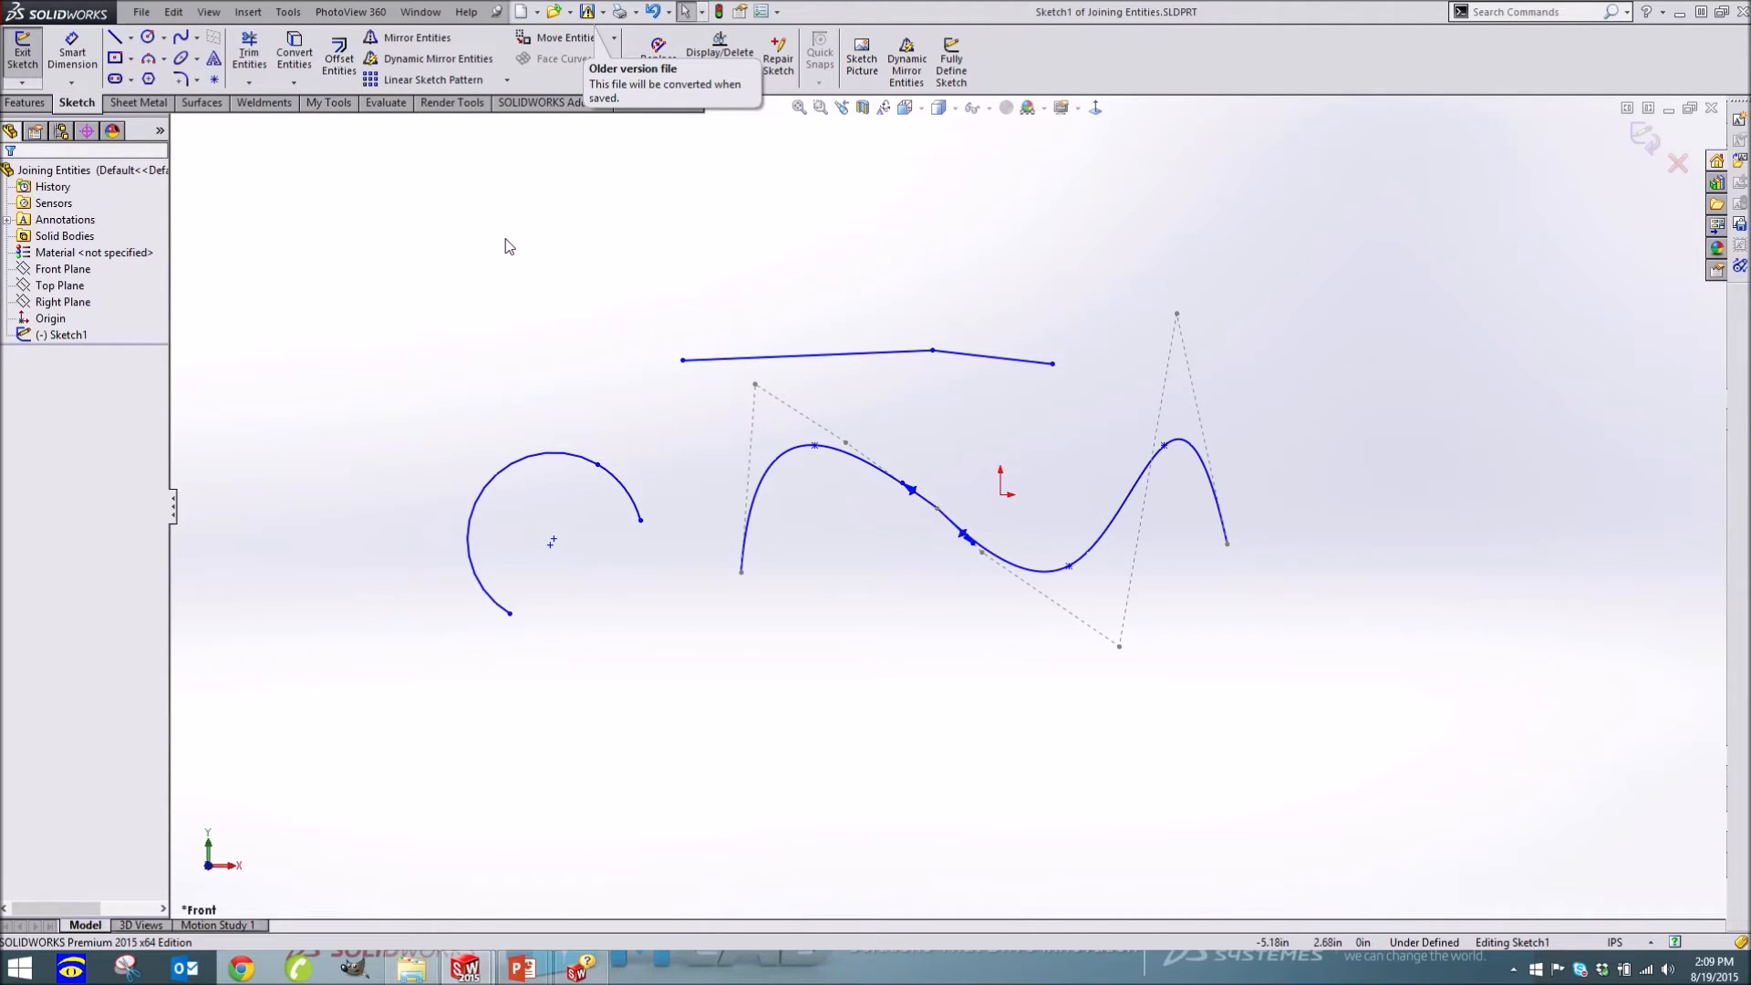
# Sketch a regular four-point, wave-shaped spline below the existing sketch curves
pyautogui.click(198, 41)
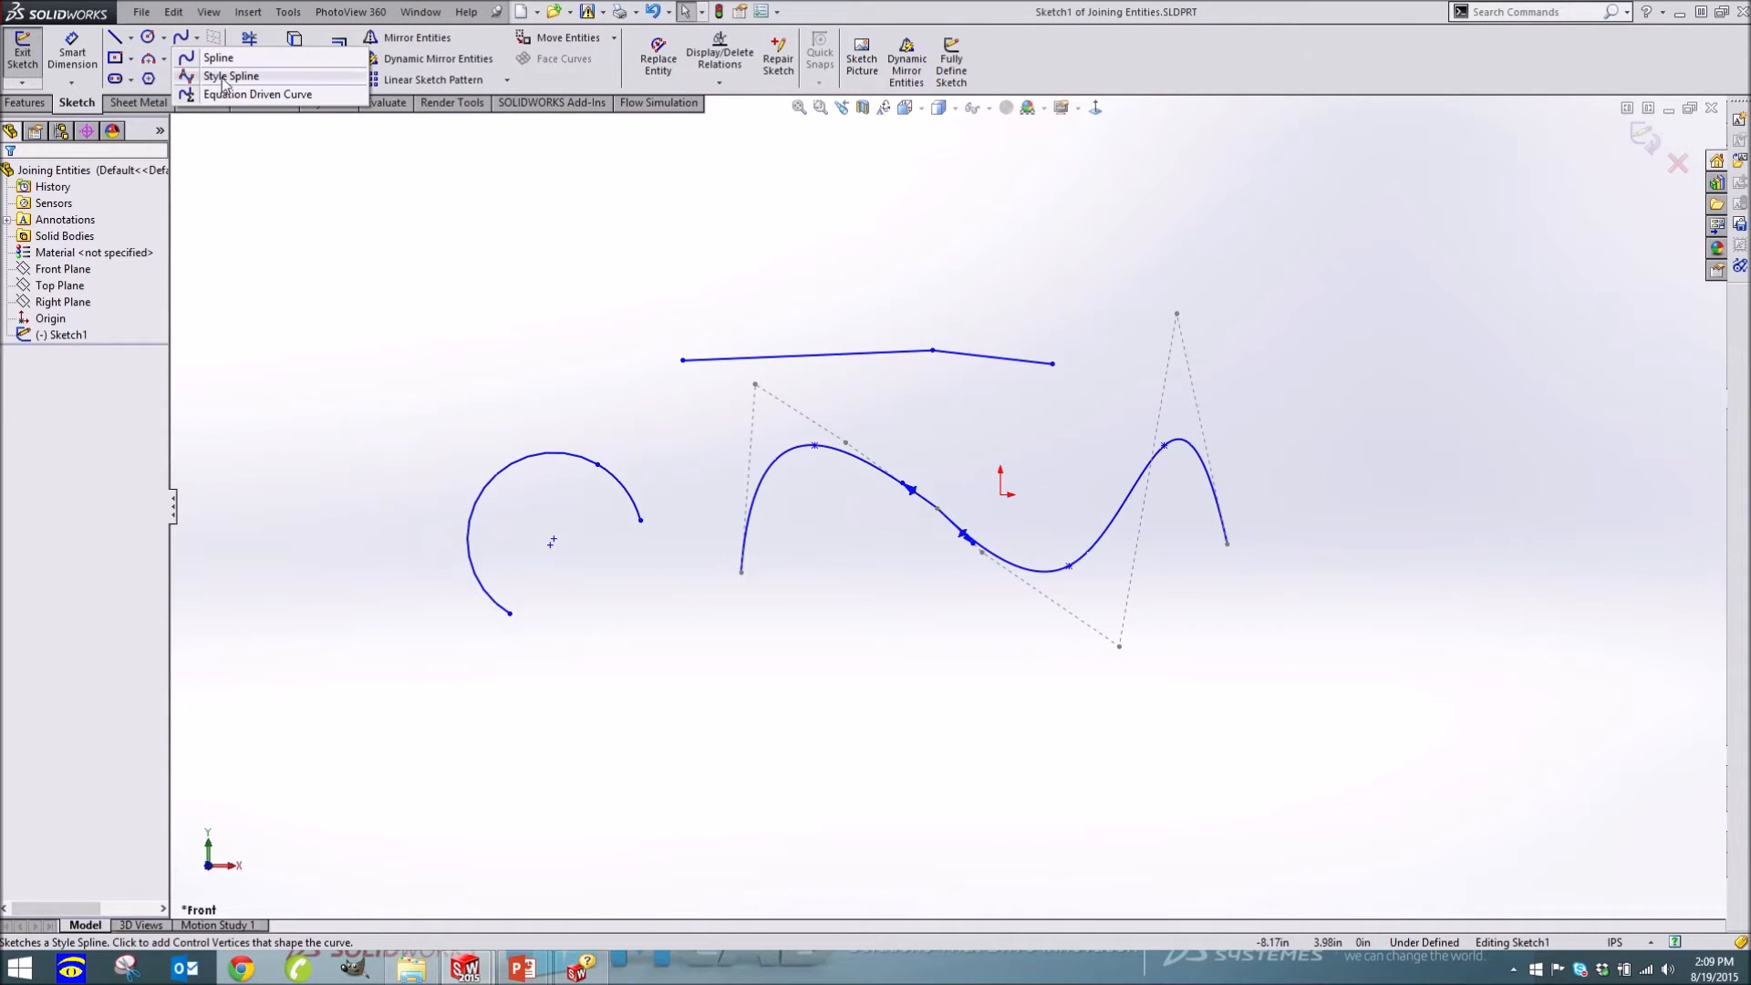
pyautogui.click(219, 59)
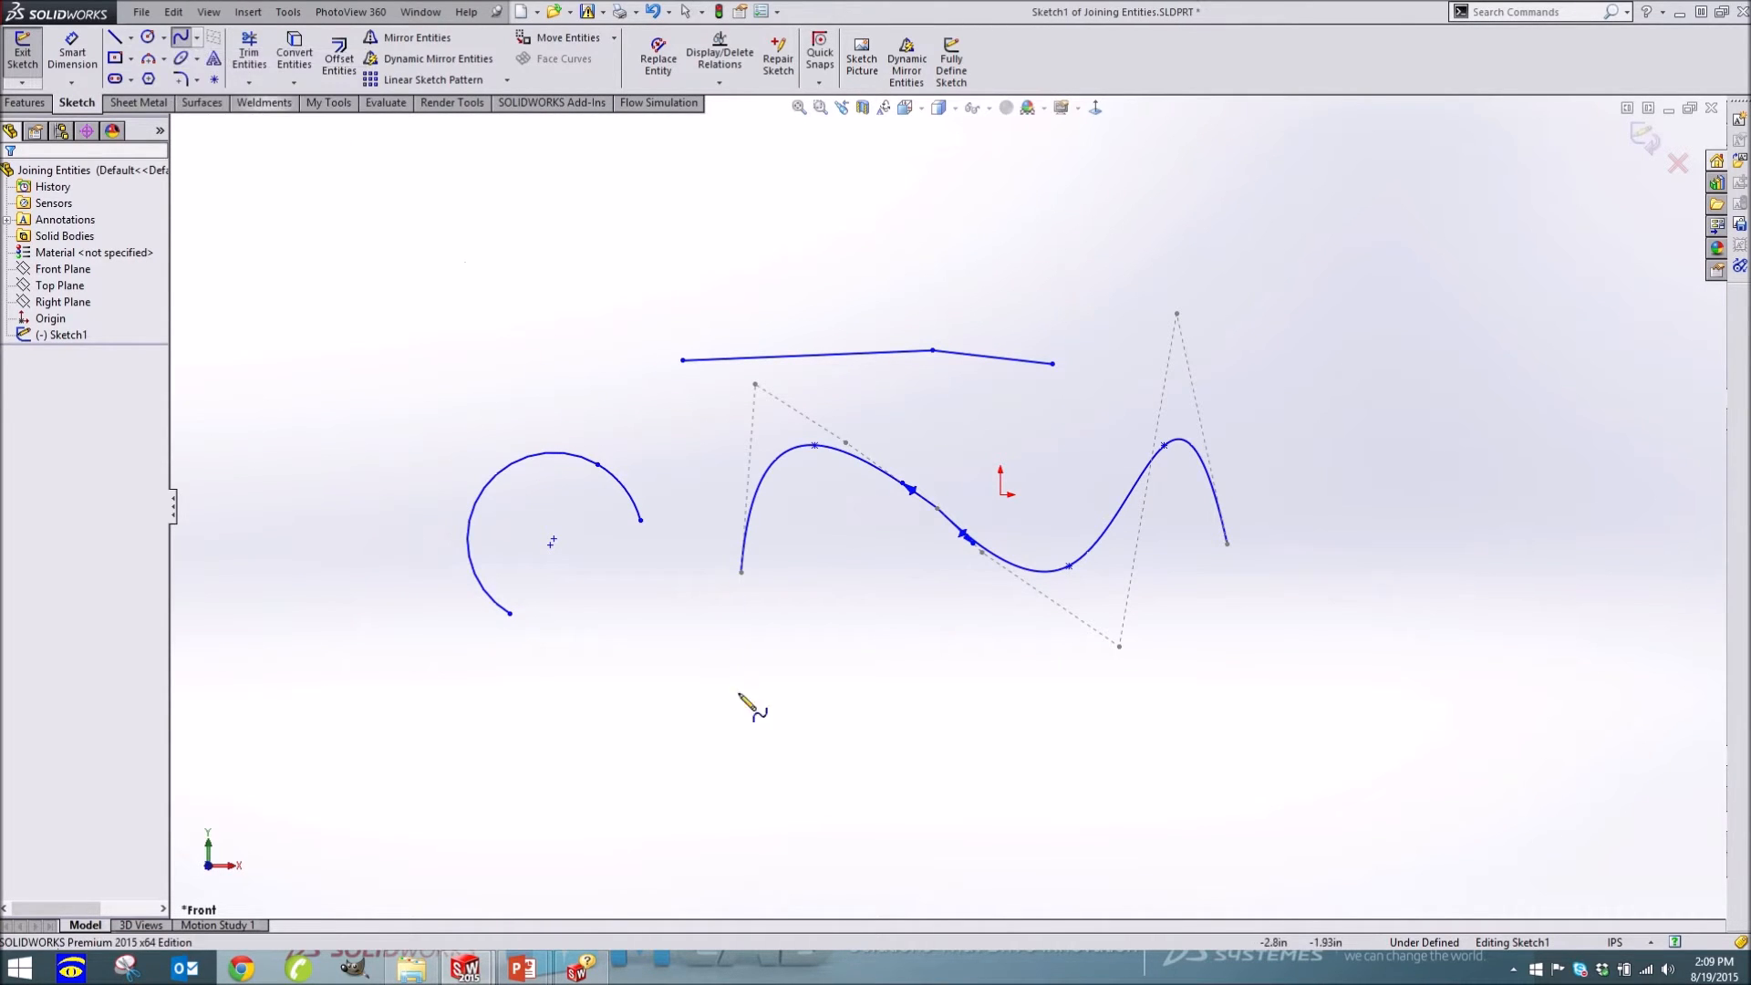
pyautogui.click(752, 792)
pyautogui.click(865, 663)
pyautogui.click(991, 742)
pyautogui.click(1293, 659)
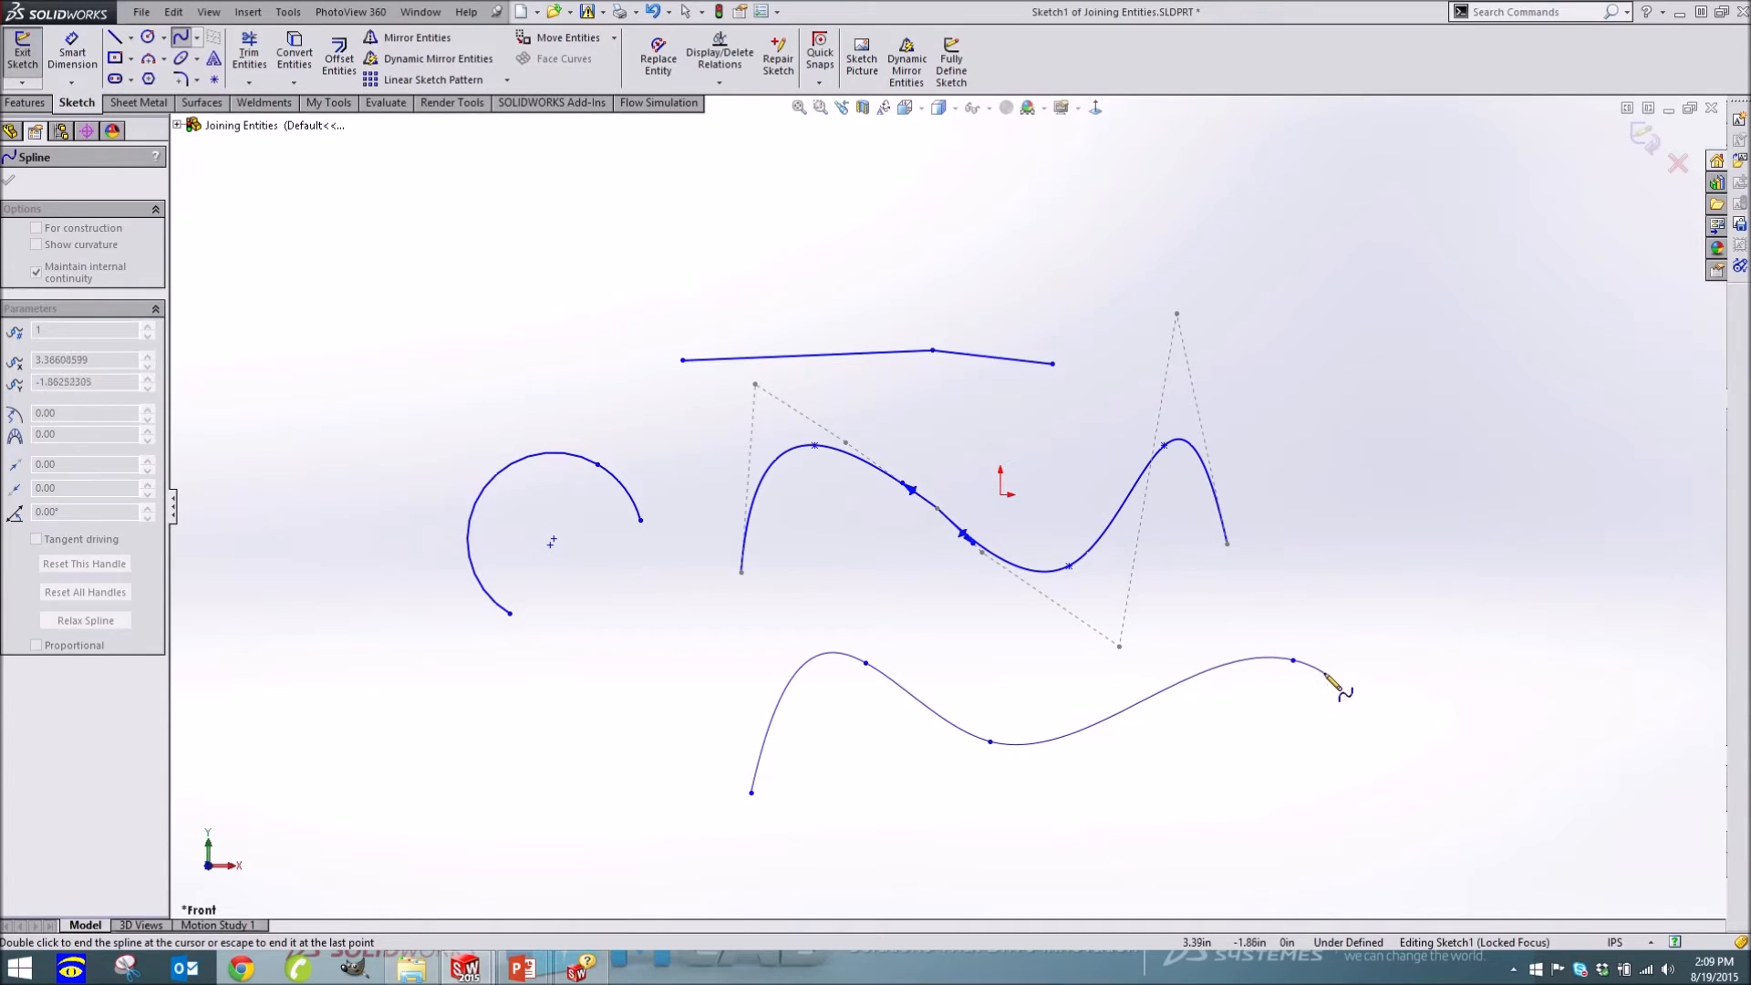
pyautogui.press('Escape')
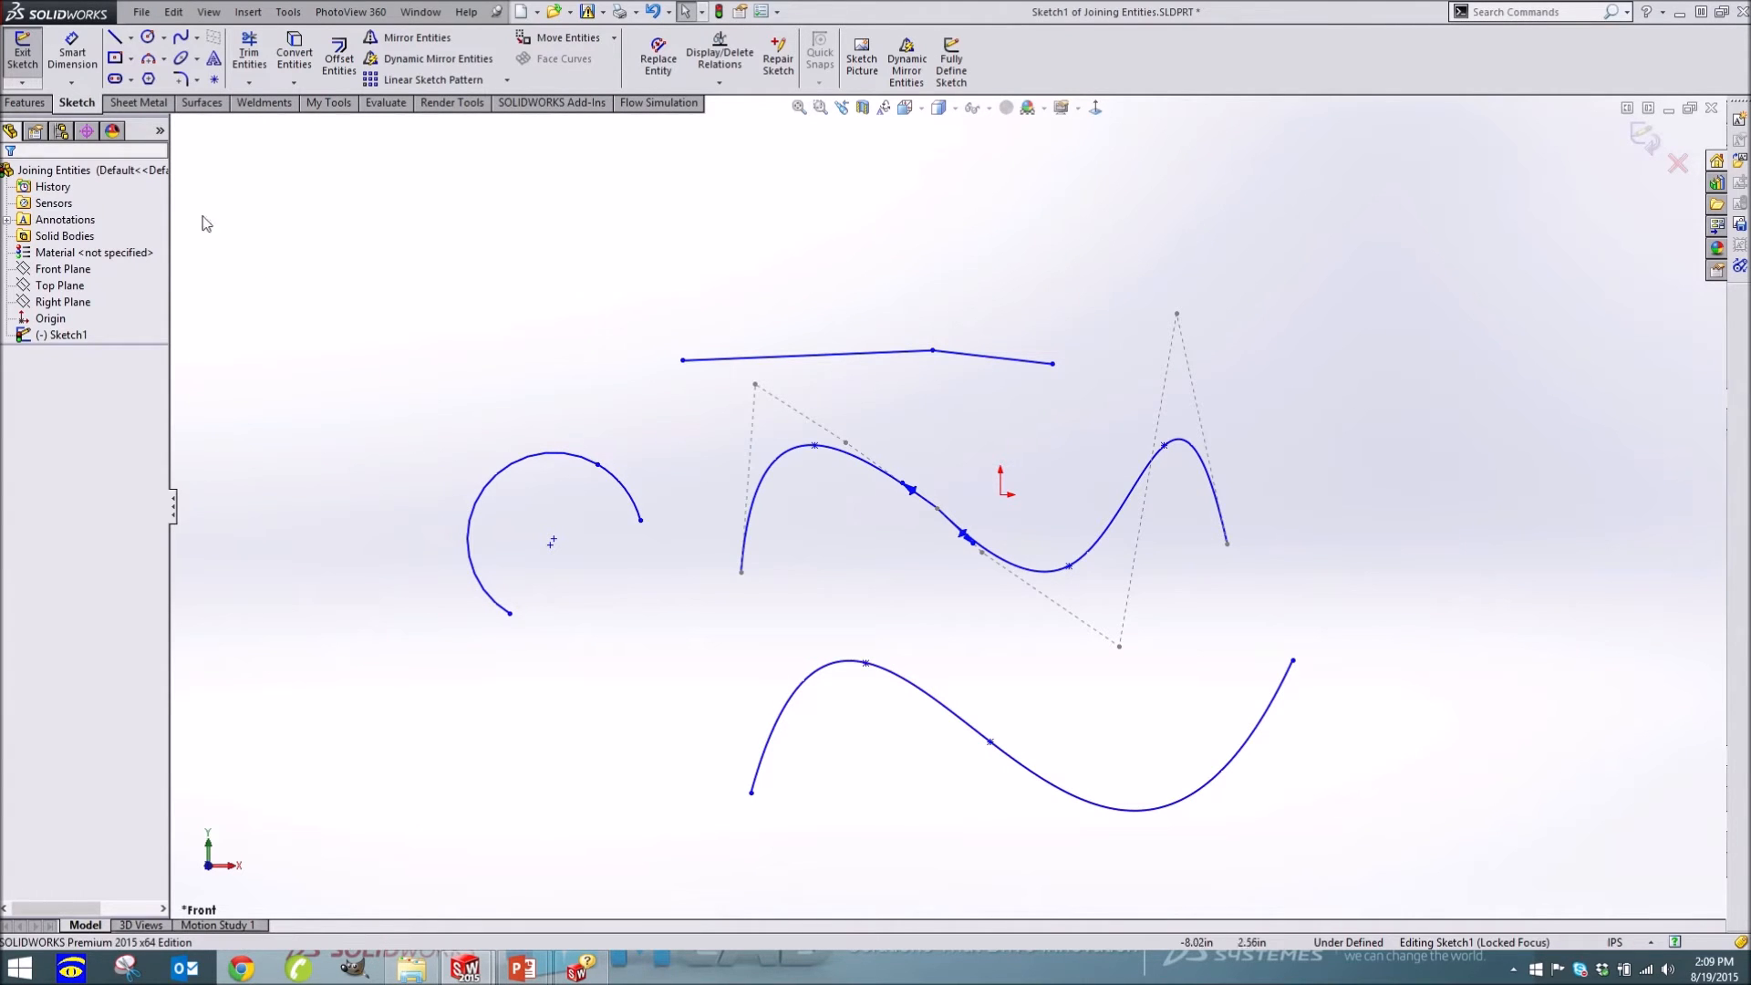
# Sketch a Style Spline with five control vertices just below the four-point spline
pyautogui.click(197, 40)
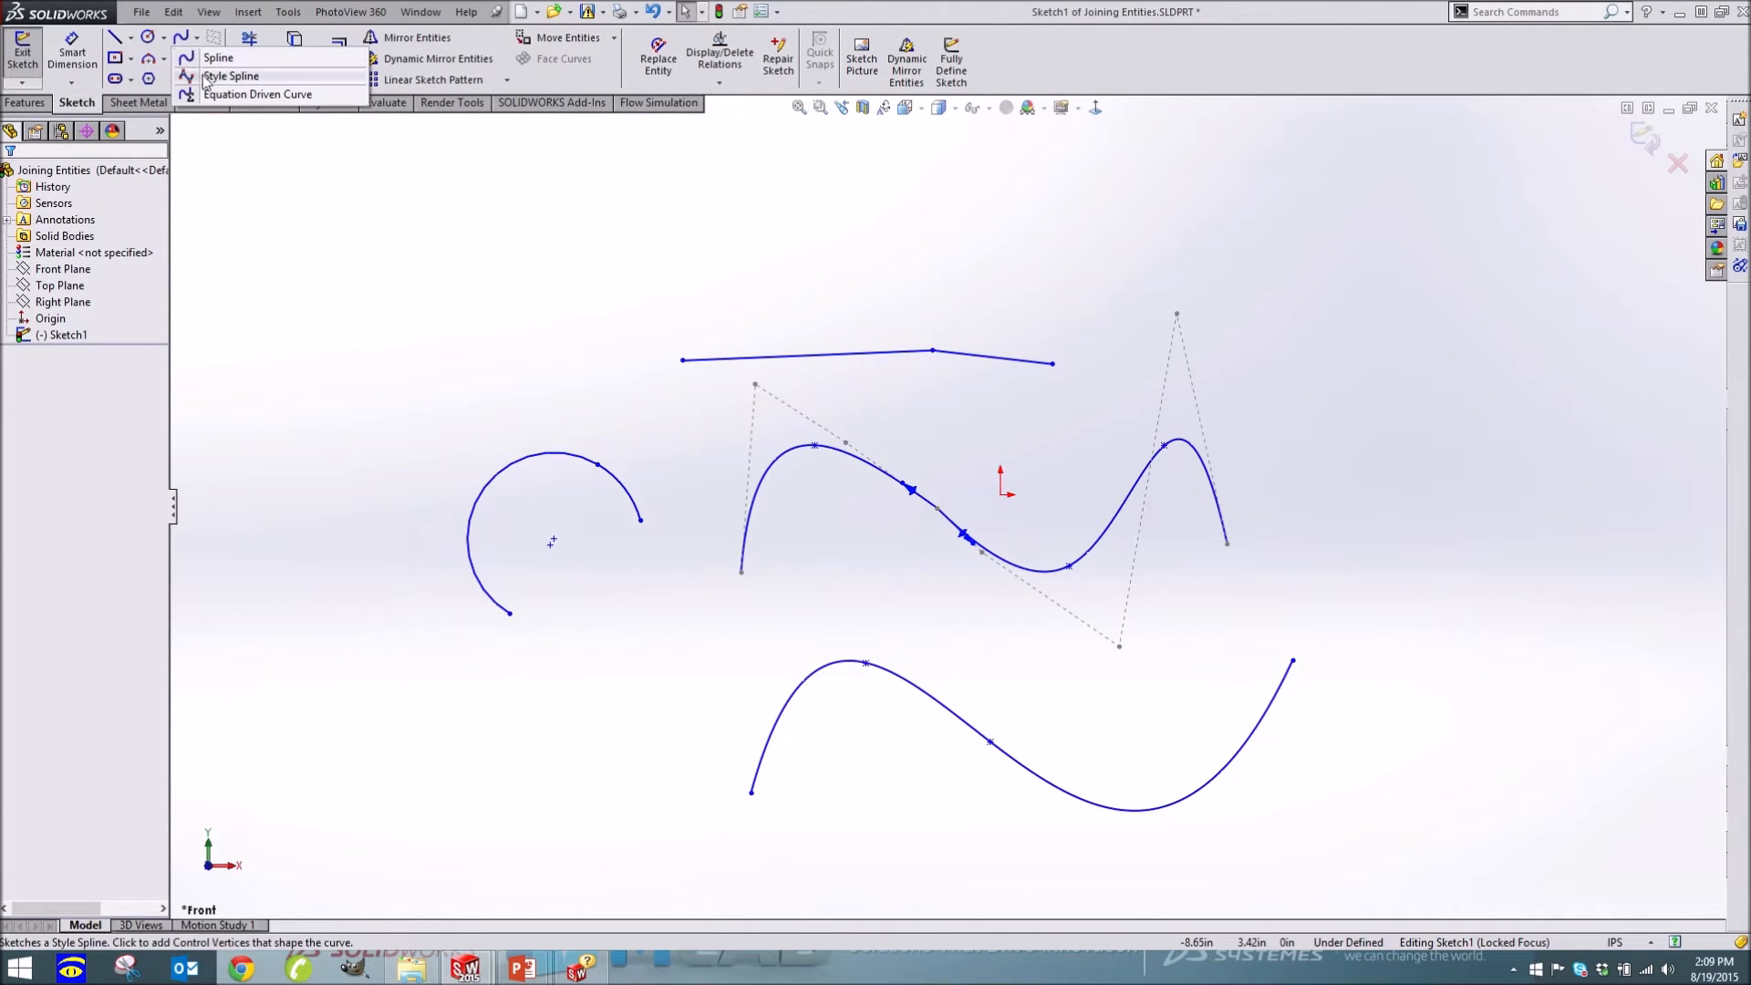
pyautogui.click(211, 79)
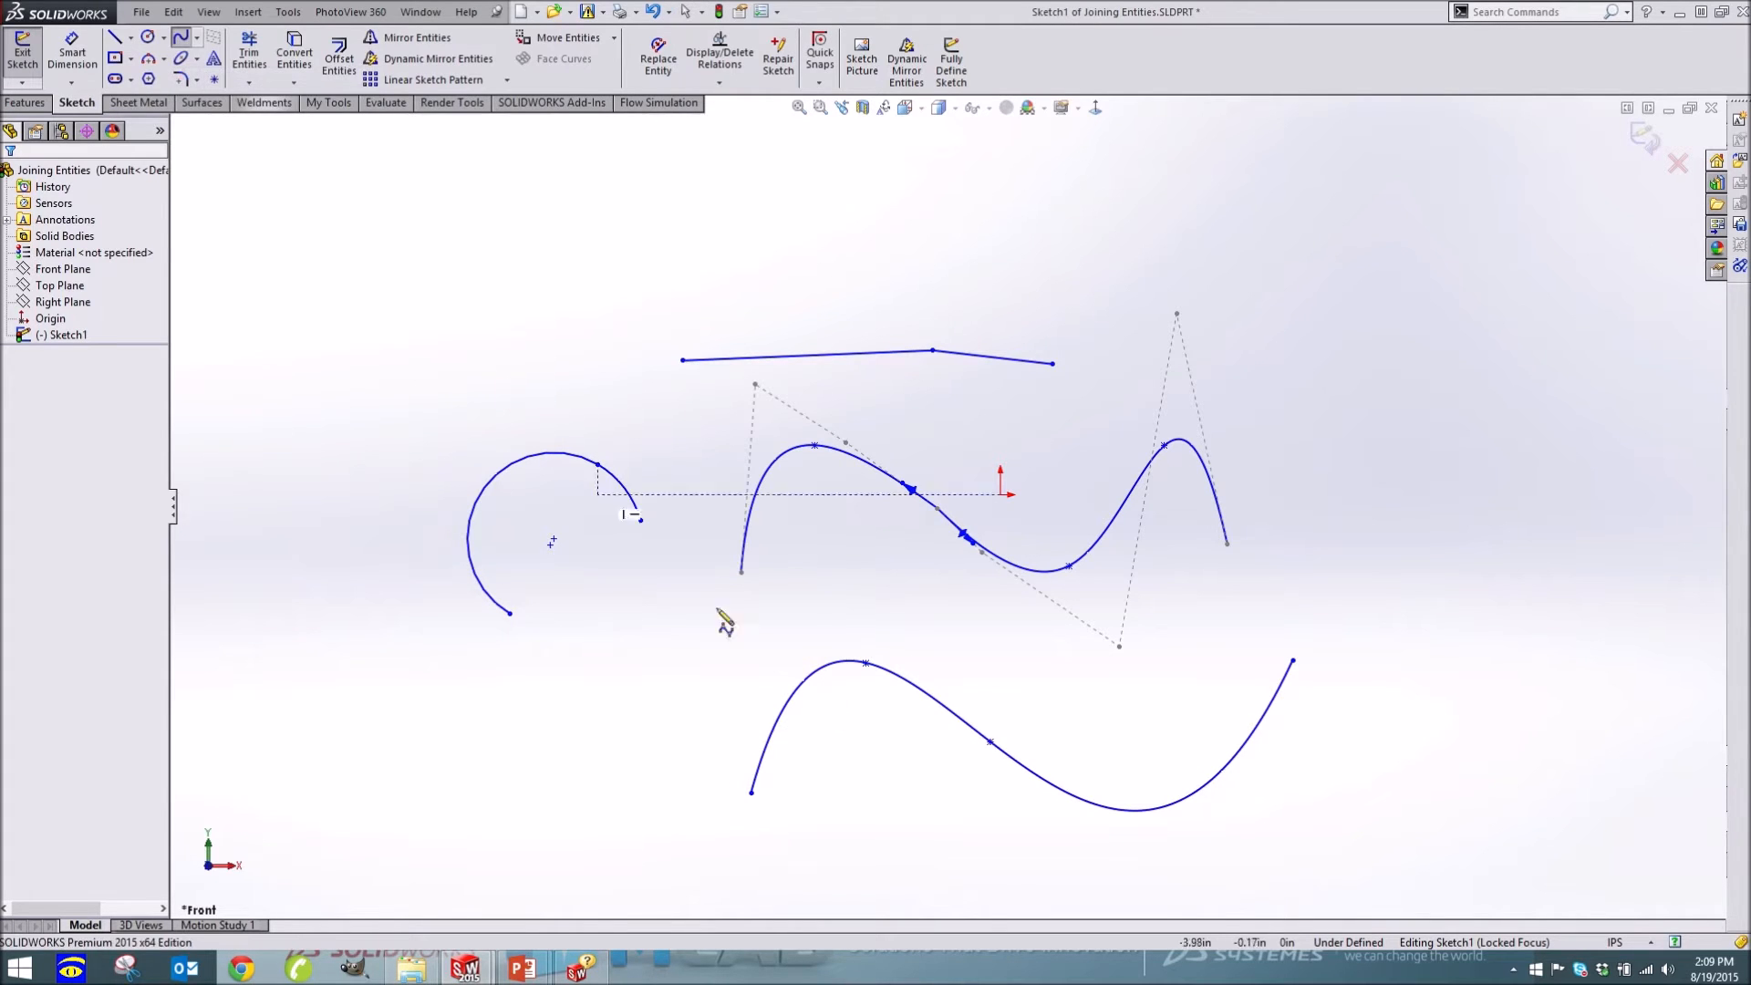
pyautogui.click(759, 873)
pyautogui.click(874, 732)
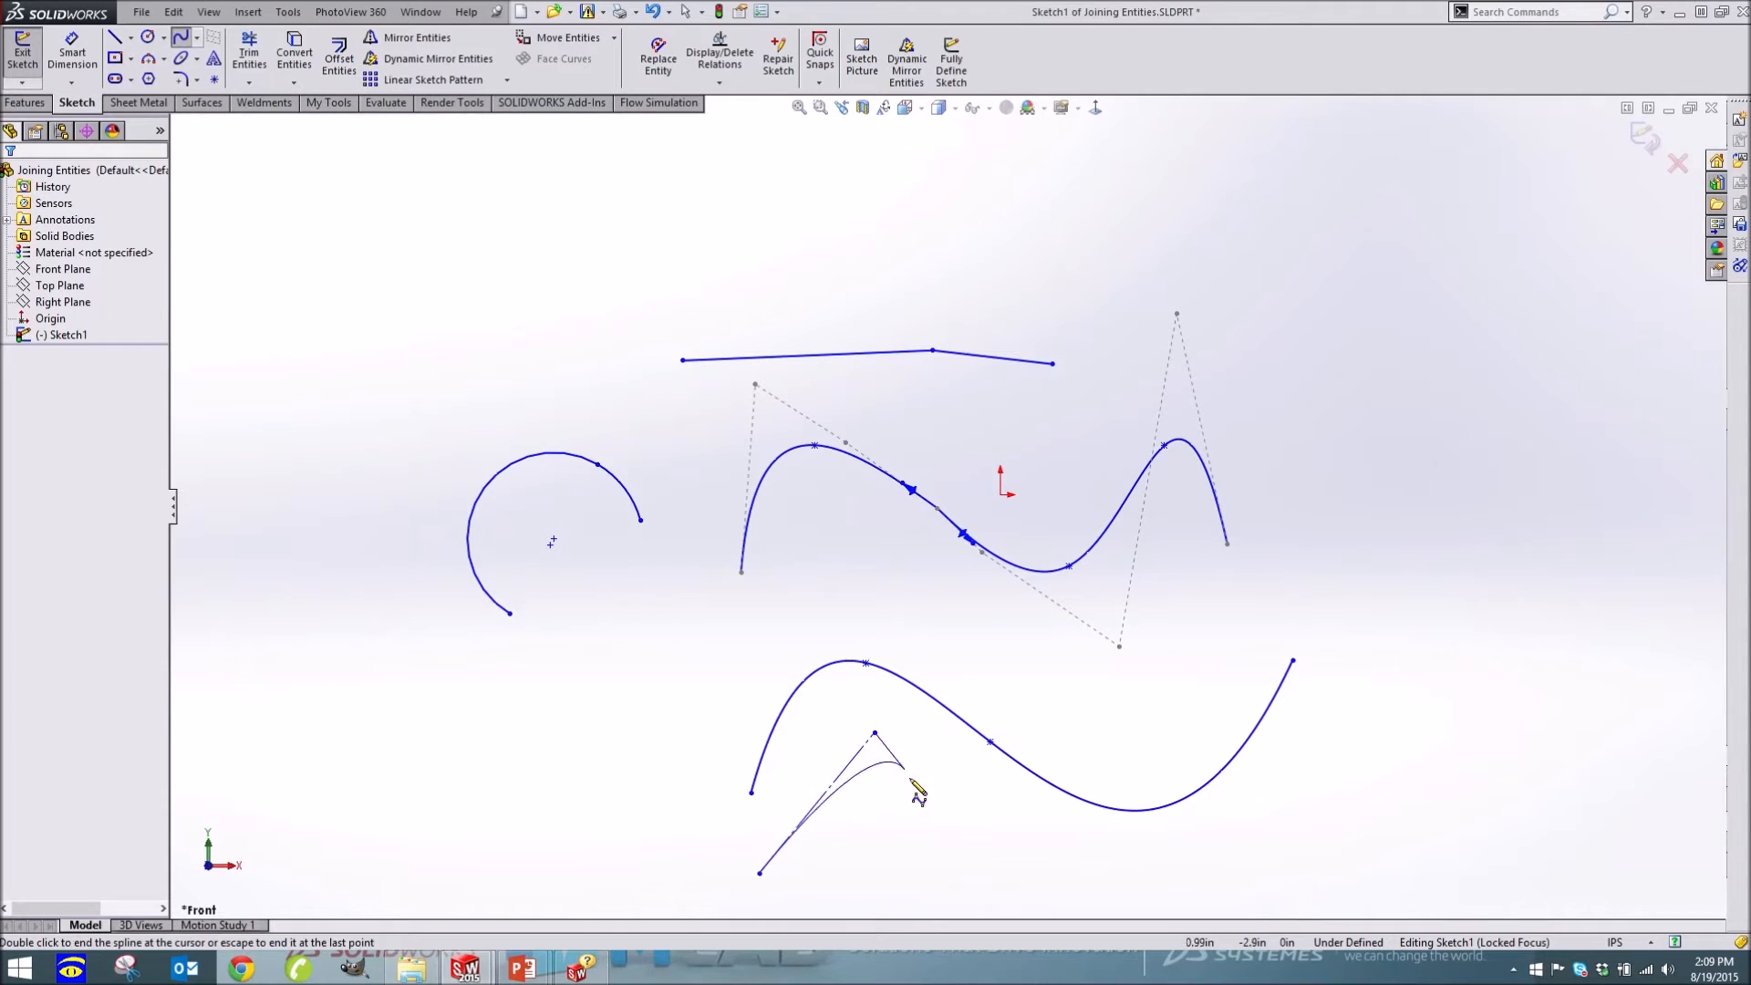
pyautogui.click(1035, 881)
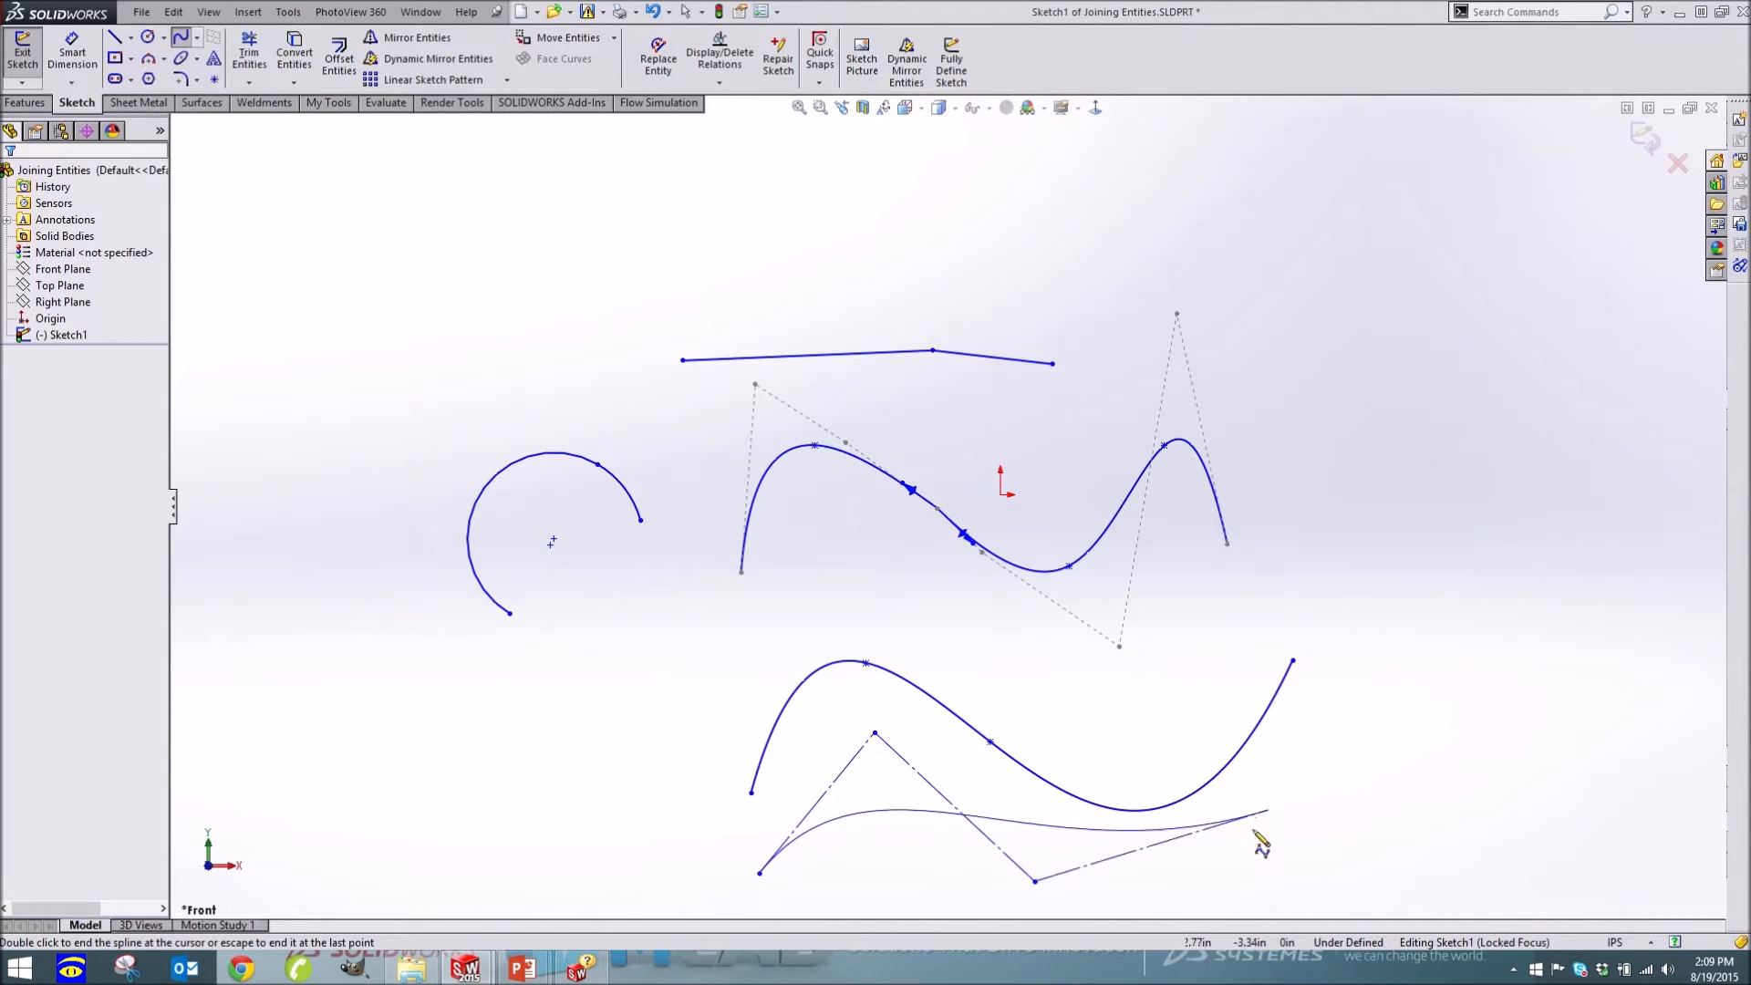
pyautogui.click(1211, 873)
pyautogui.click(1345, 690)
pyautogui.press('Escape')
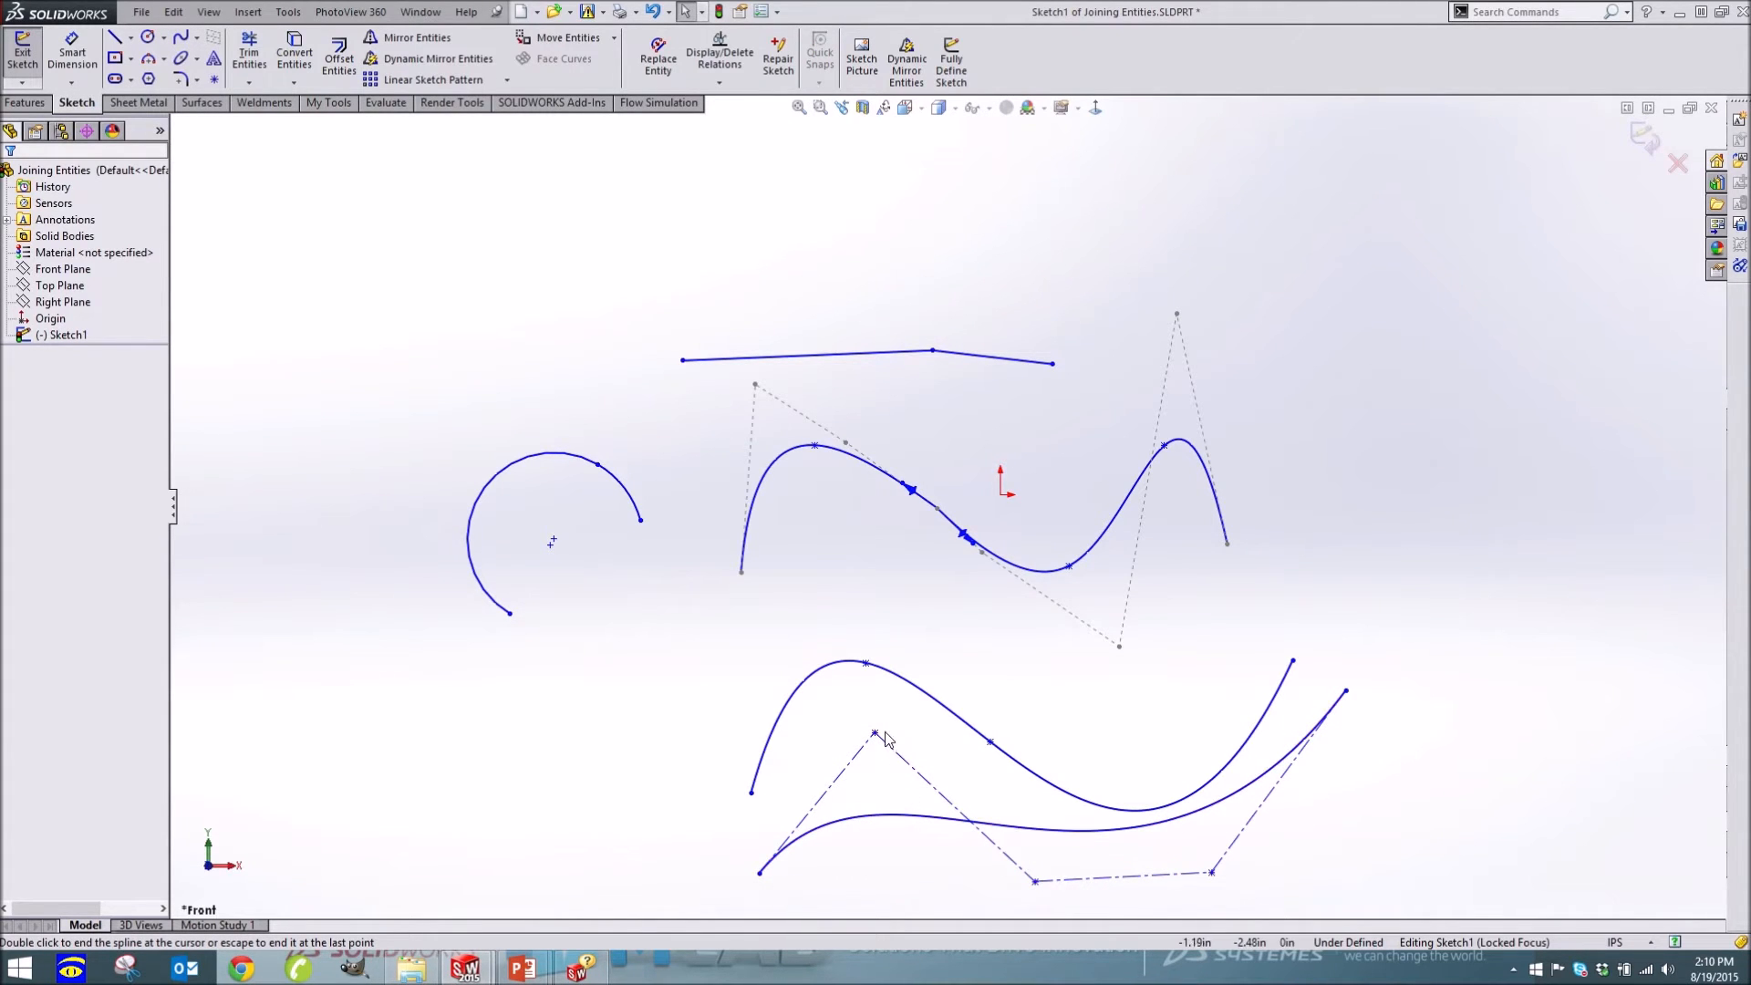
# Reshape the style spline by moving its three inner control vertices, pulling the last one well outward beyond the end point
pyautogui.moveTo(874, 732)
pyautogui.mouseDown()
pyautogui.moveTo(878, 756)
pyautogui.moveTo(855, 674)
pyautogui.moveTo(863, 719)
pyautogui.mouseUp()
pyautogui.moveTo(1034, 883)
pyautogui.mouseDown()
pyautogui.moveTo(1165, 919)
pyautogui.moveTo(1051, 892)
pyautogui.mouseUp()
pyautogui.moveTo(1211, 877); pyautogui.dragTo(1383, 862)
pyautogui.click(1480, 868)
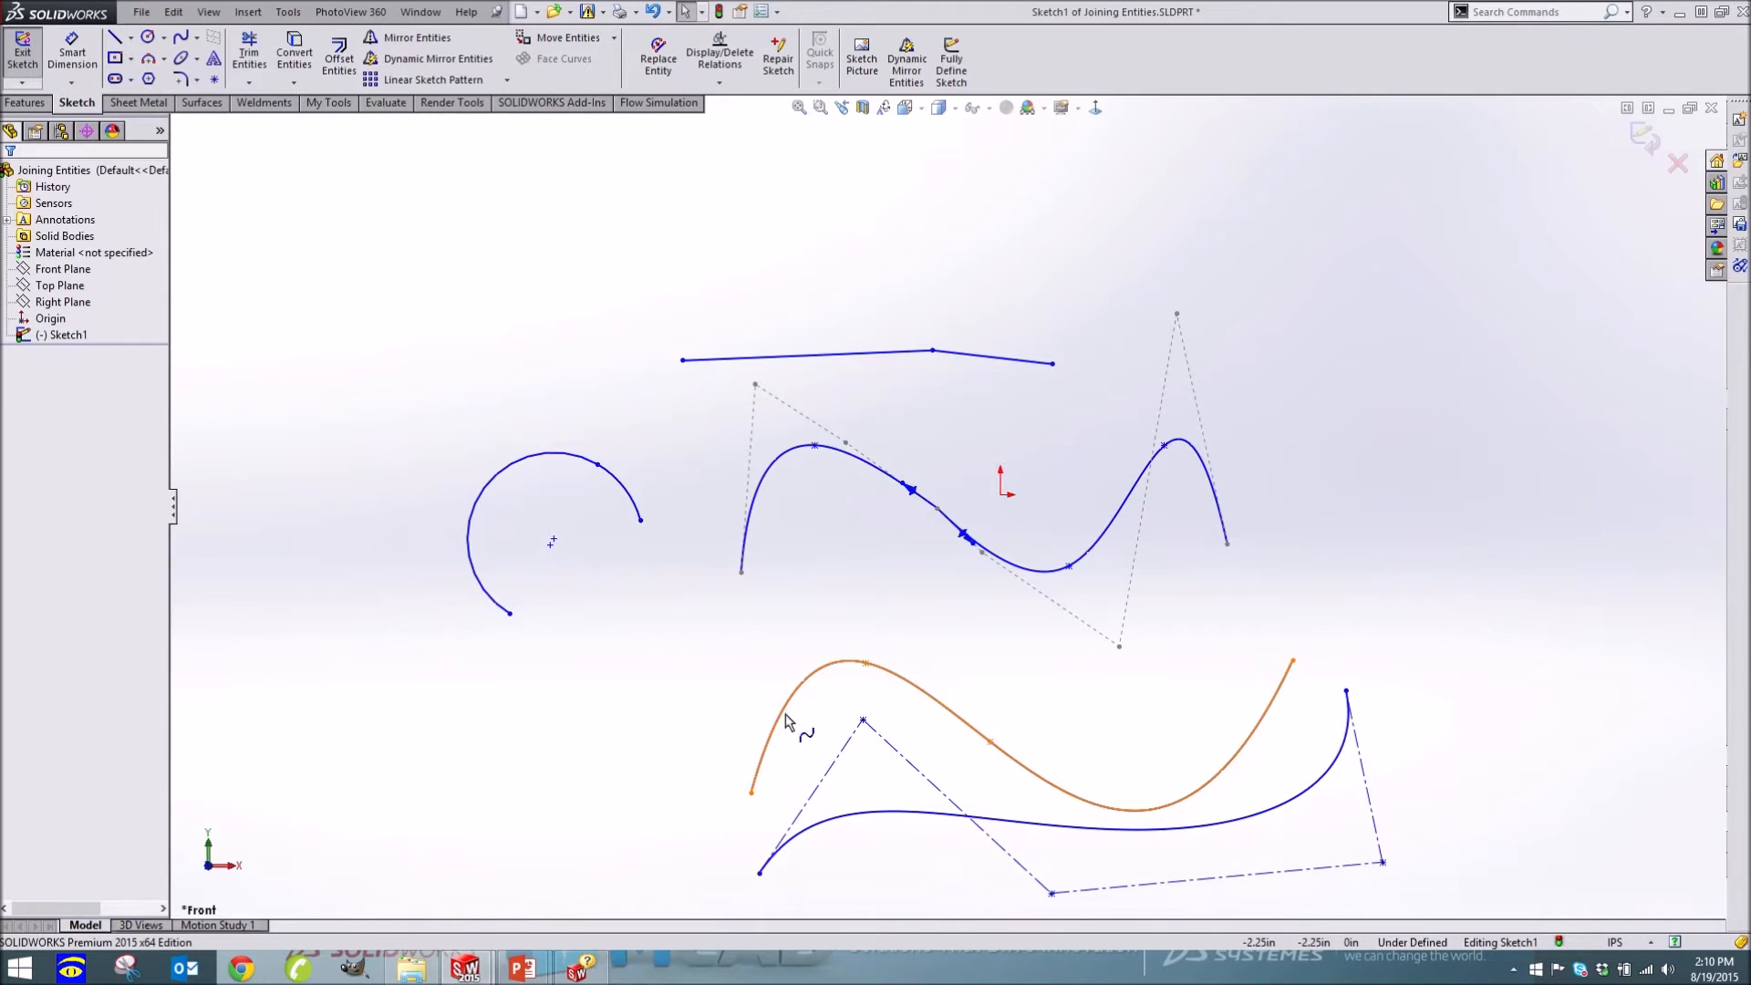
# Inspect the properties of the style spline's start point and of the style spline itself
pyautogui.click(812, 834)
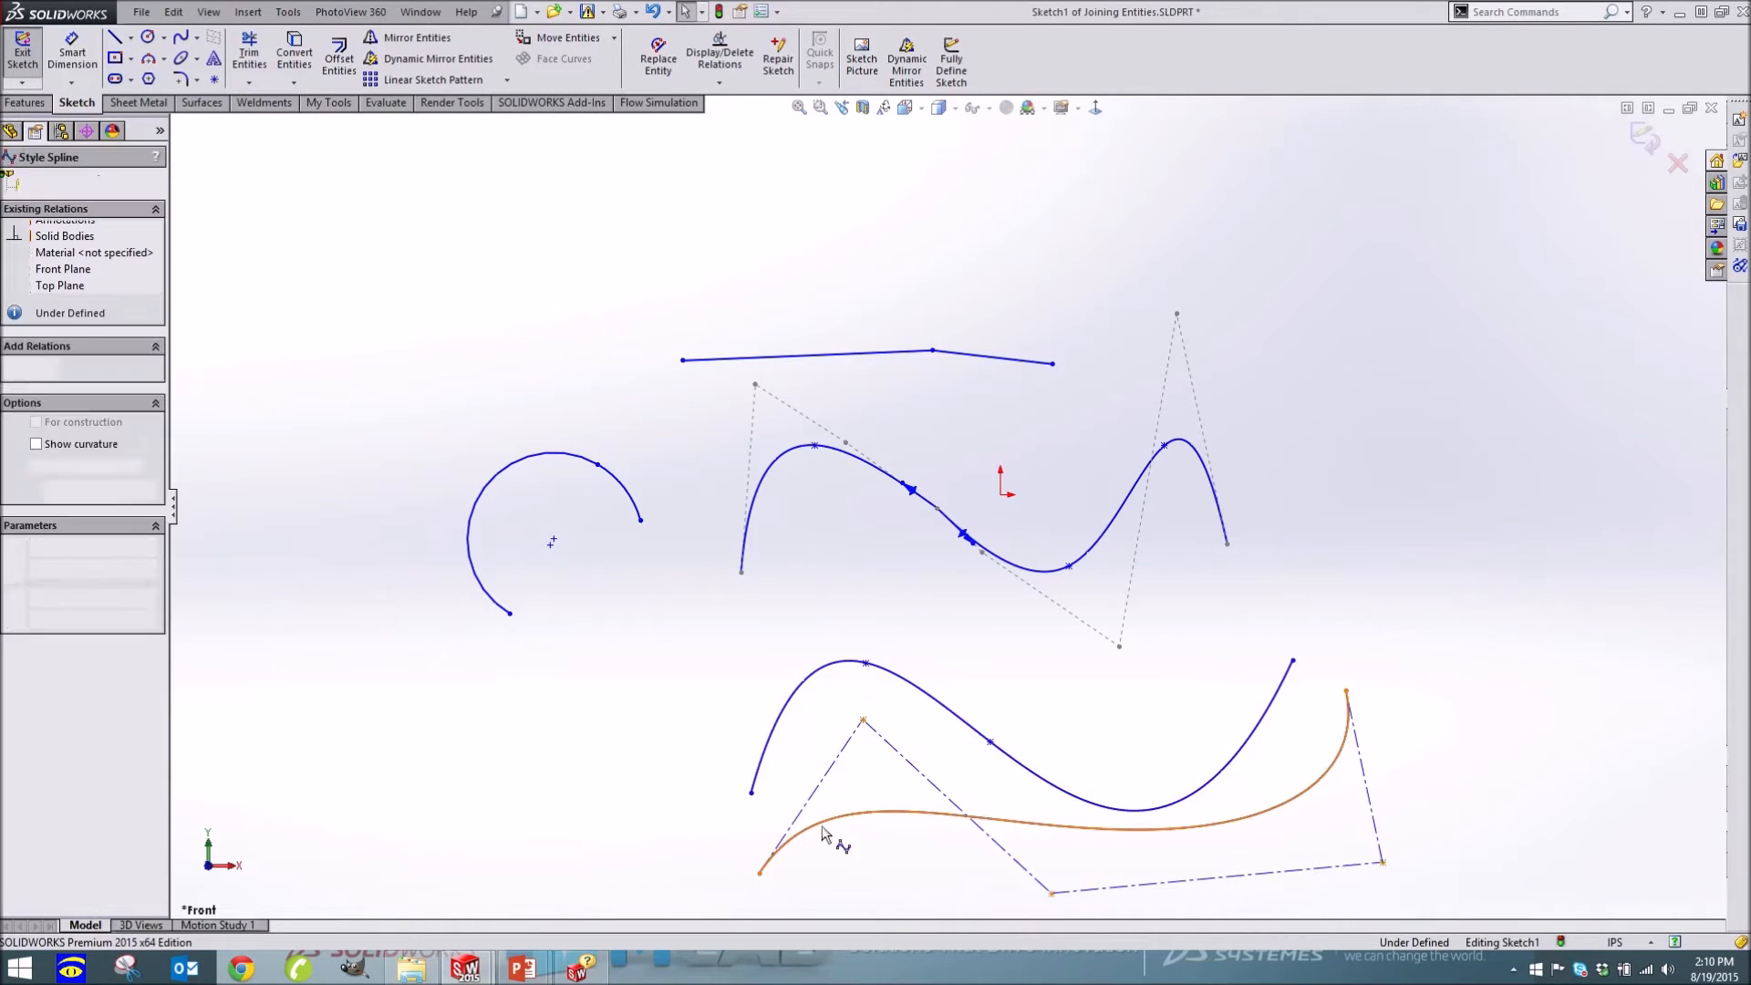
pyautogui.click(759, 873)
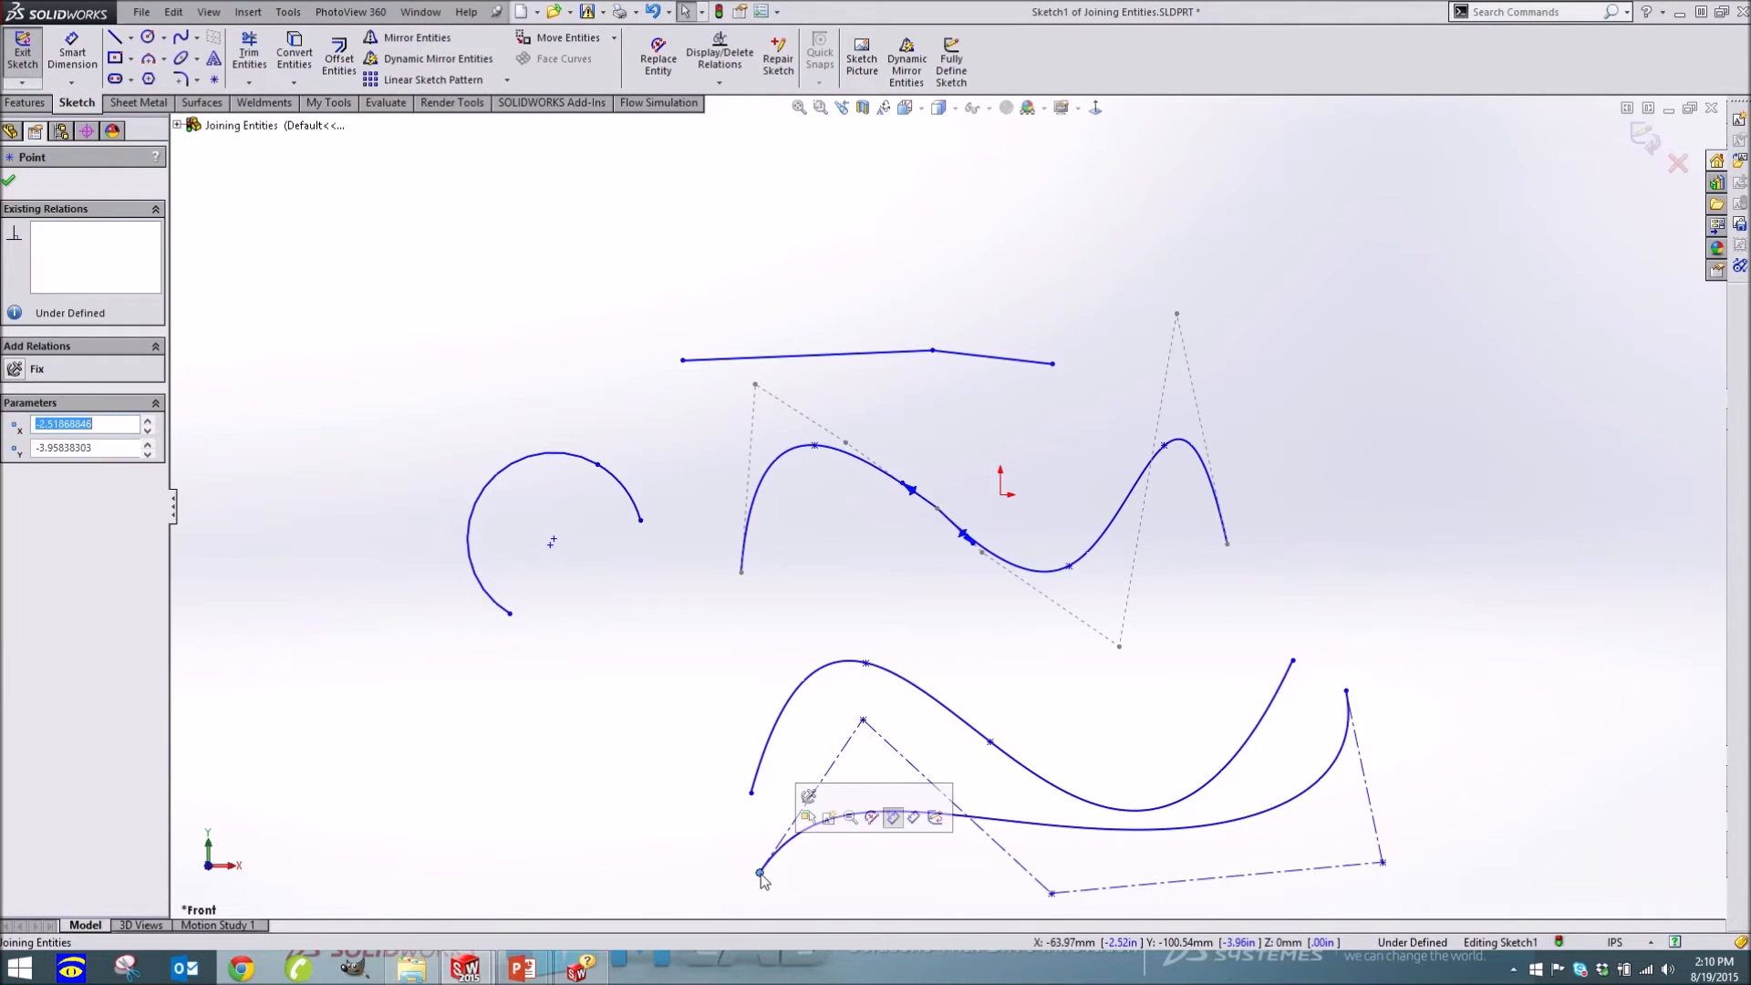
pyautogui.click(894, 893)
pyautogui.click(796, 840)
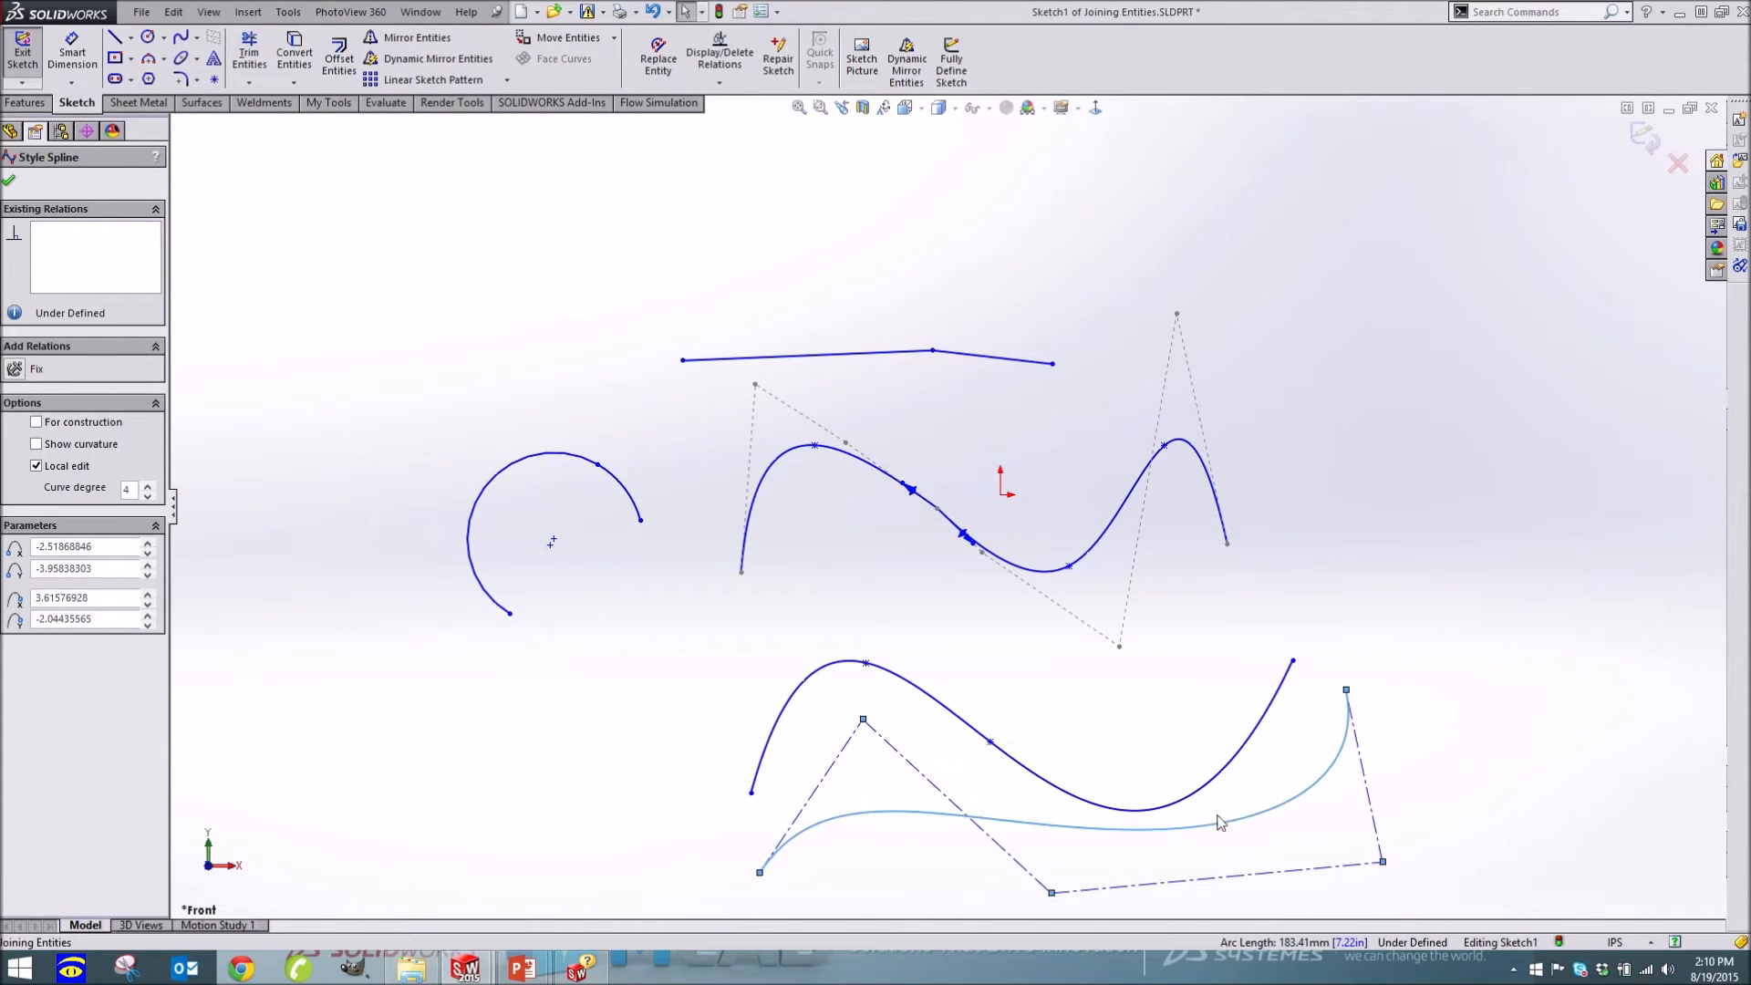
# Inspect the style spline's first control polygon leg and lower its first inner control vertex to about X -1.48, Y -2.67 in
pyautogui.moveTo(863, 720); pyautogui.dragTo(851, 736)
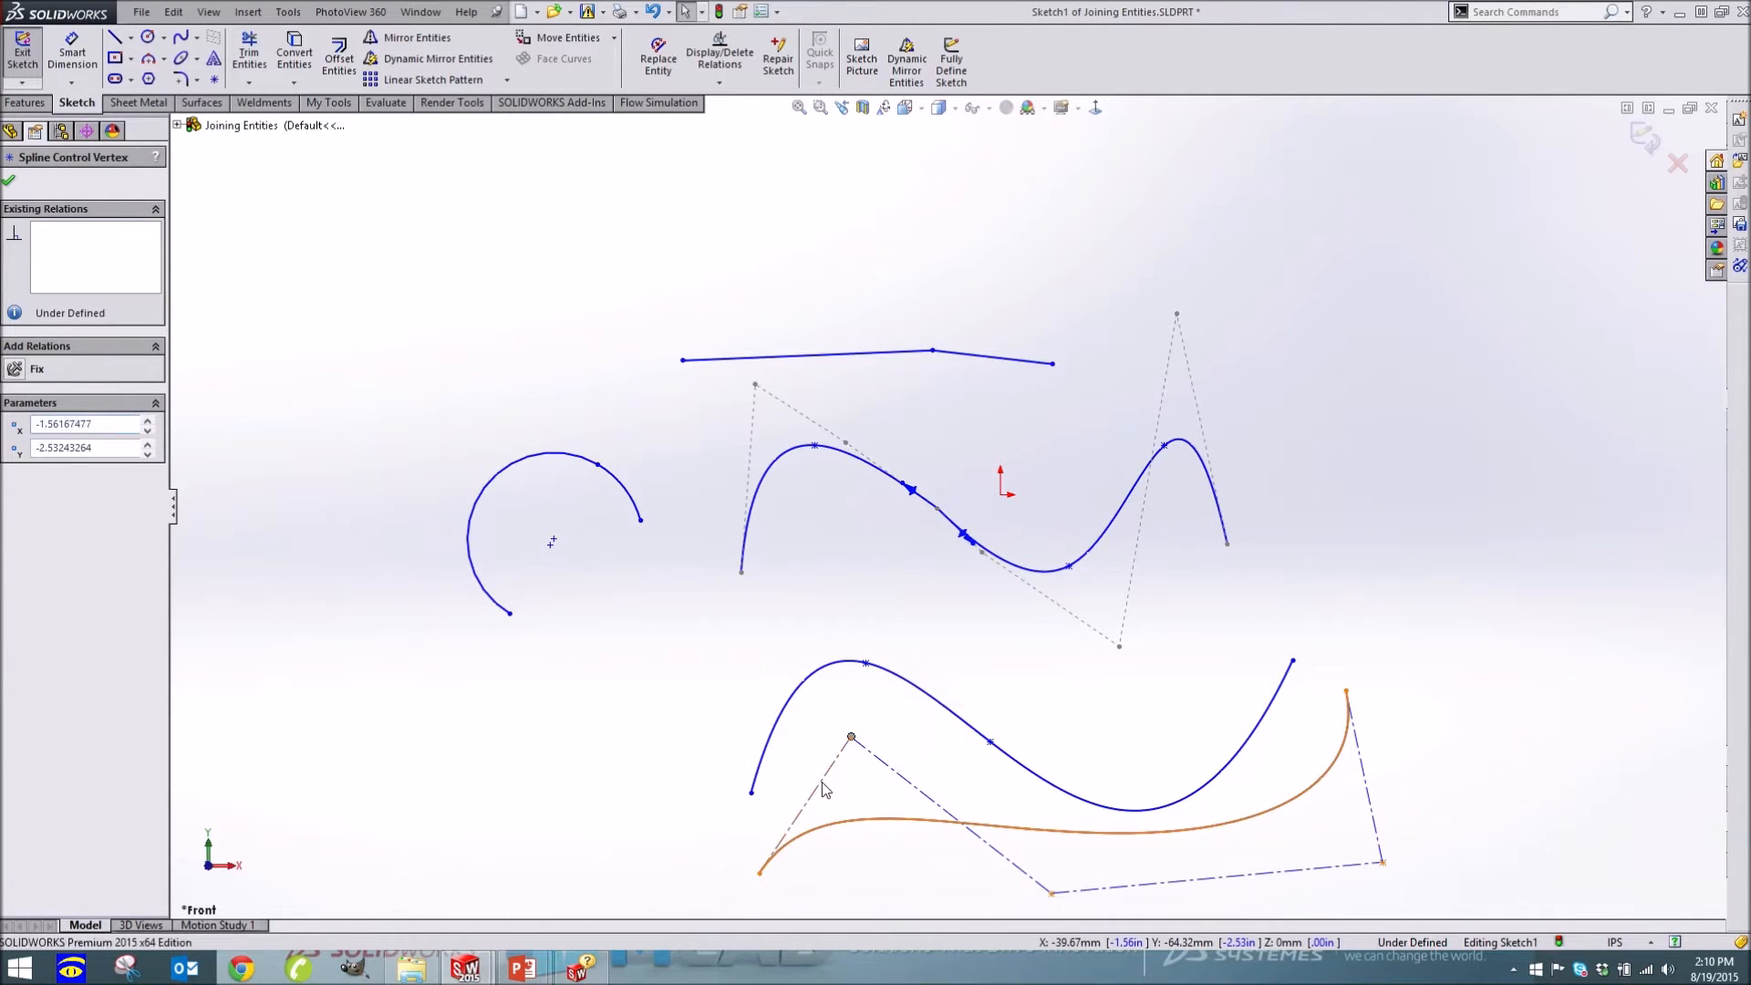
pyautogui.click(823, 783)
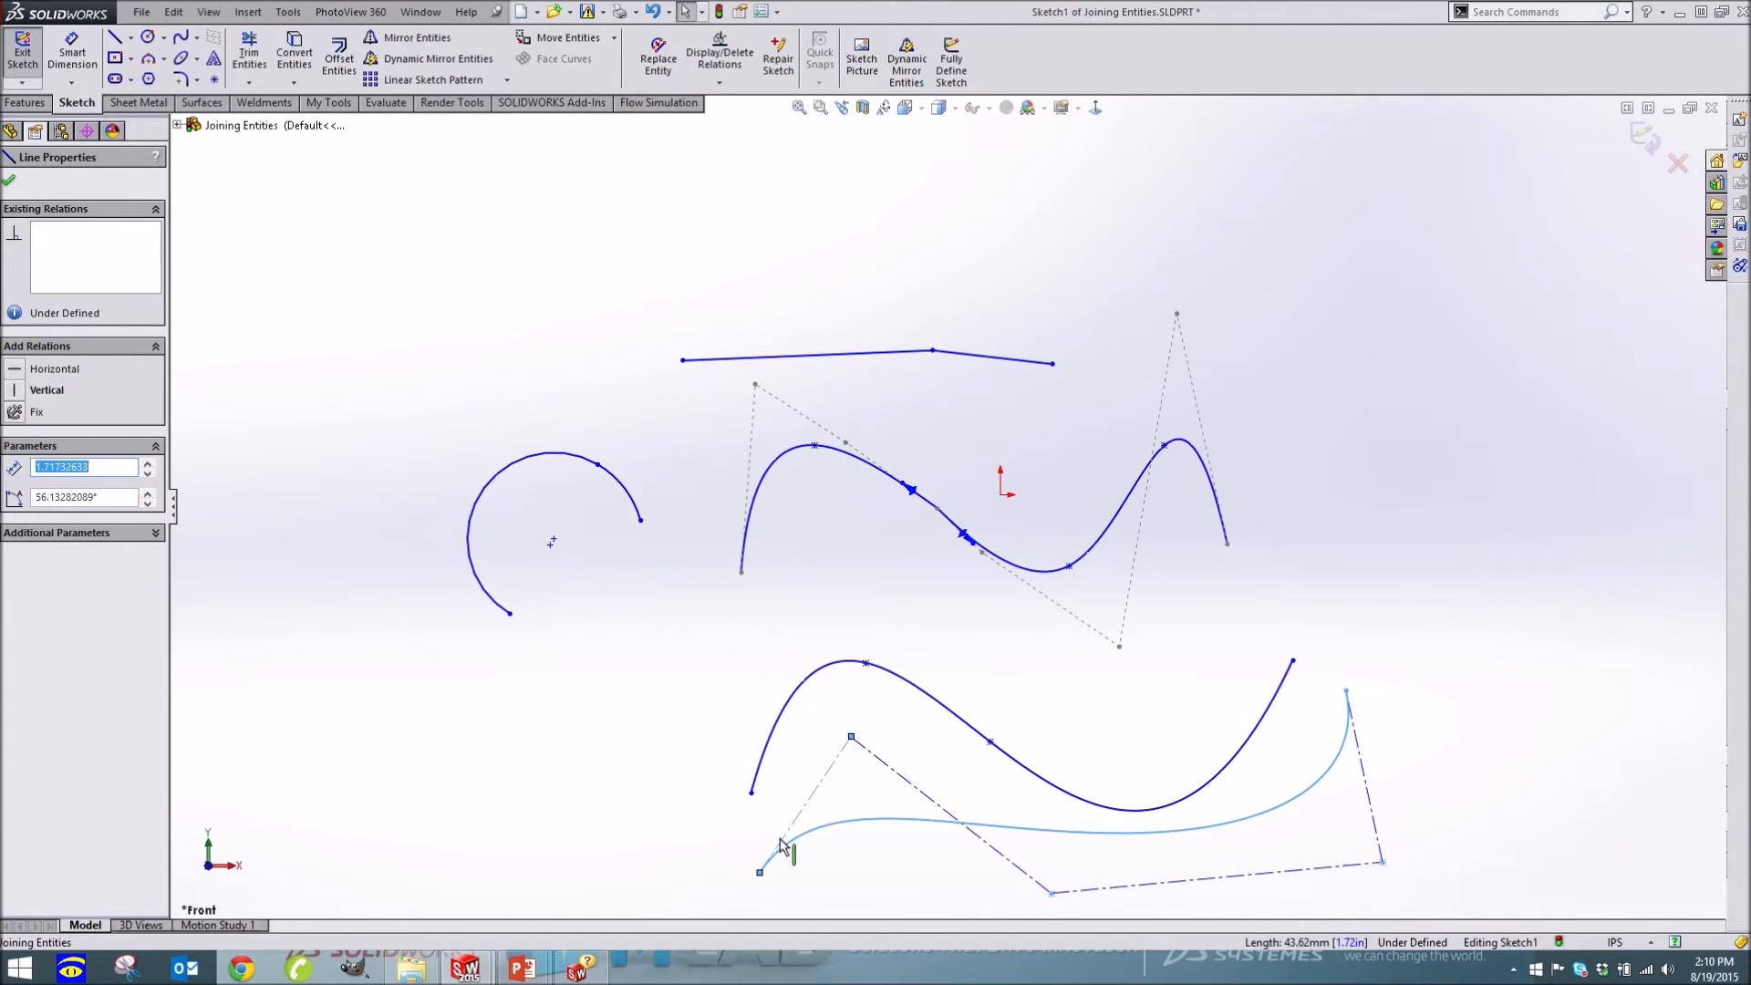
pyautogui.click(403, 381)
pyautogui.moveTo(851, 736); pyautogui.dragTo(866, 757)
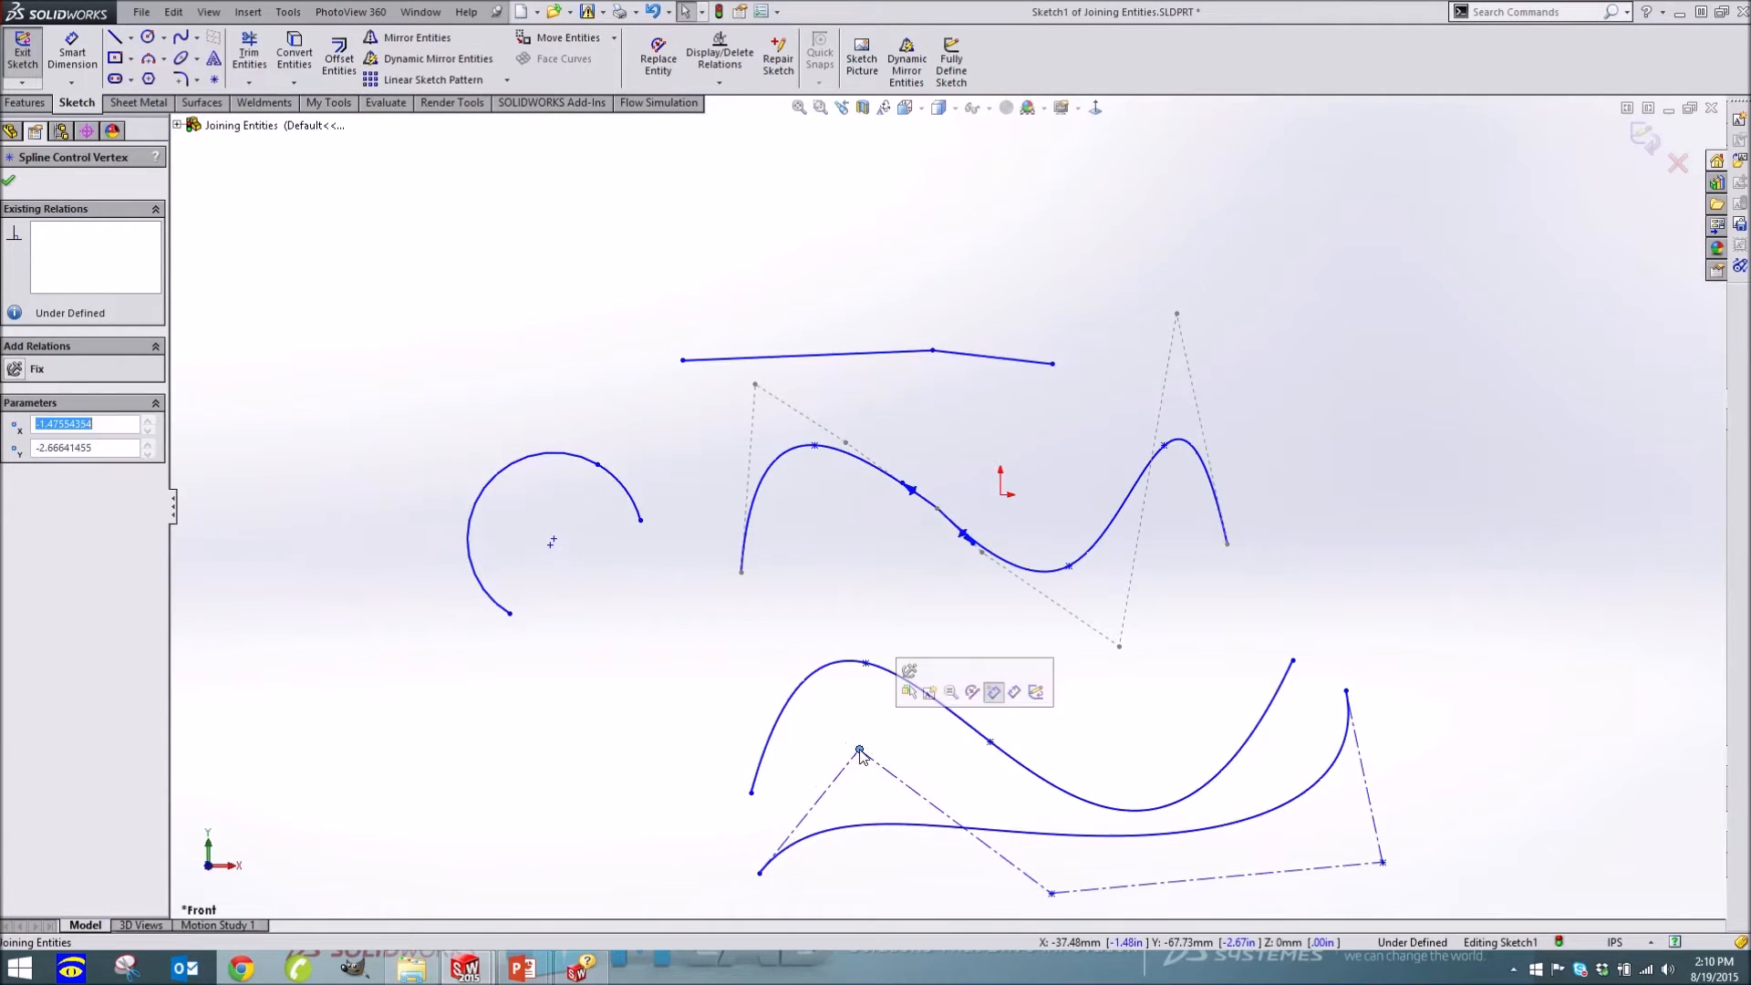
pyautogui.click(811, 771)
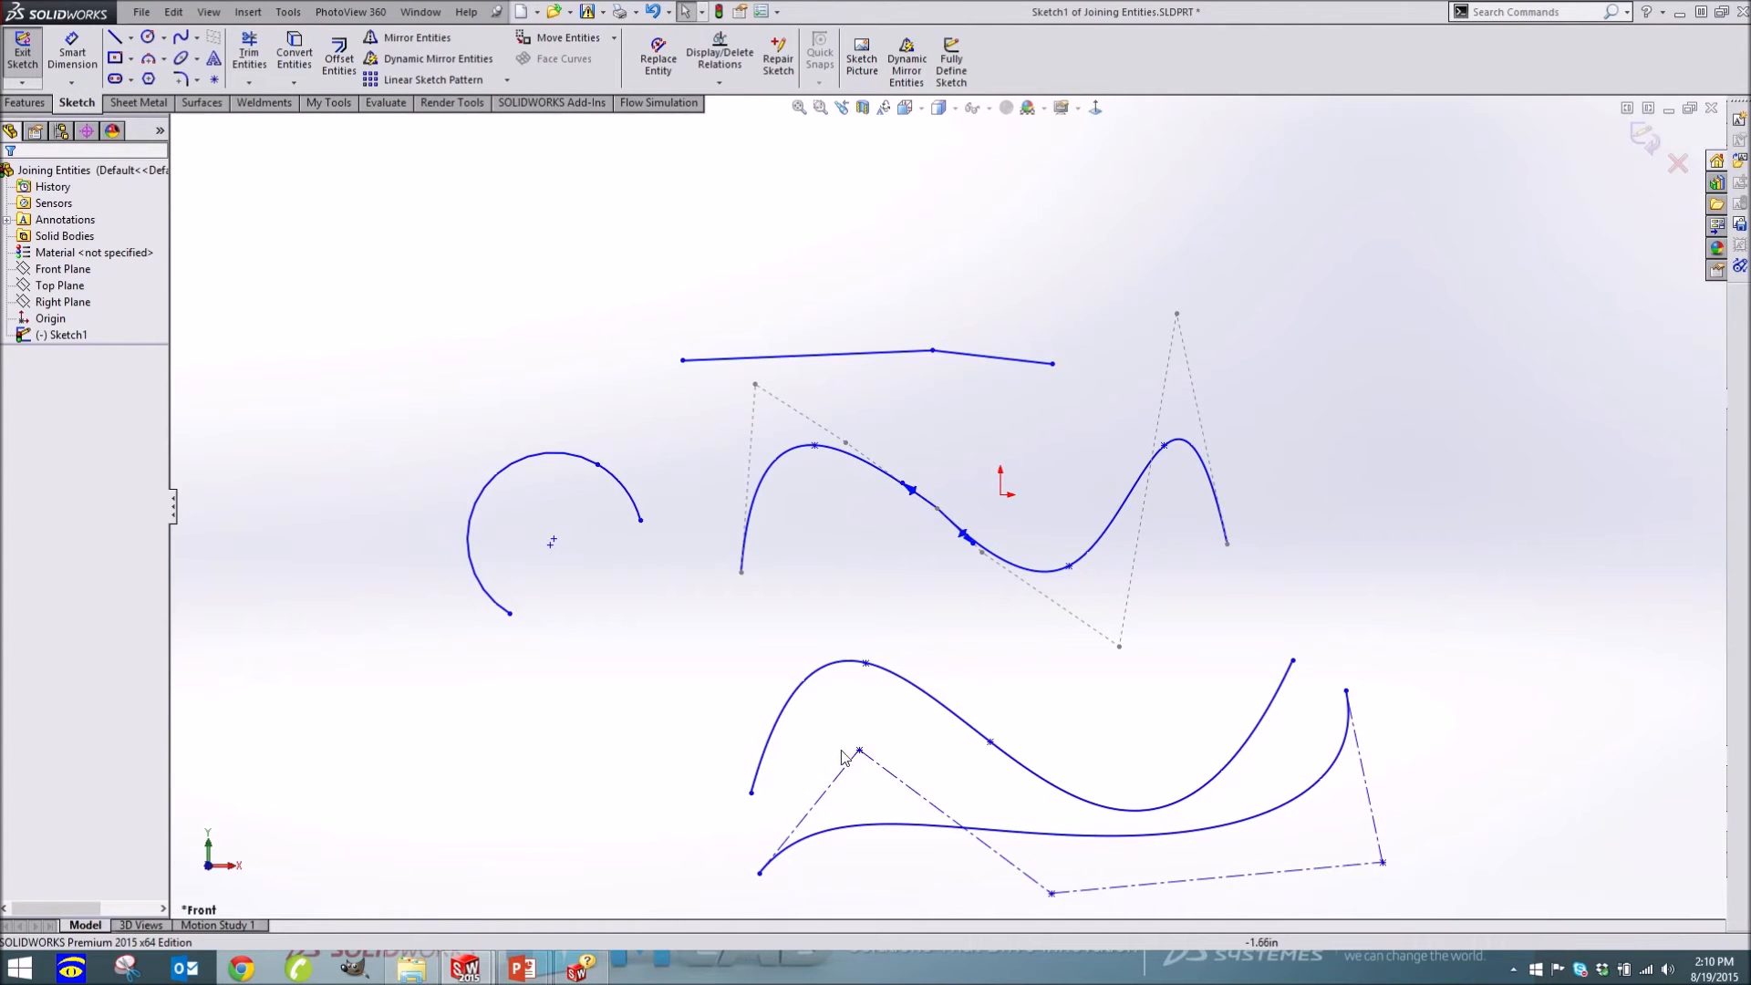
# Select the regular spline to show its handles and control polygon, and lower the polygon's upper vertex to about X -1.45, Y 1.07 in
pyautogui.click(866, 663)
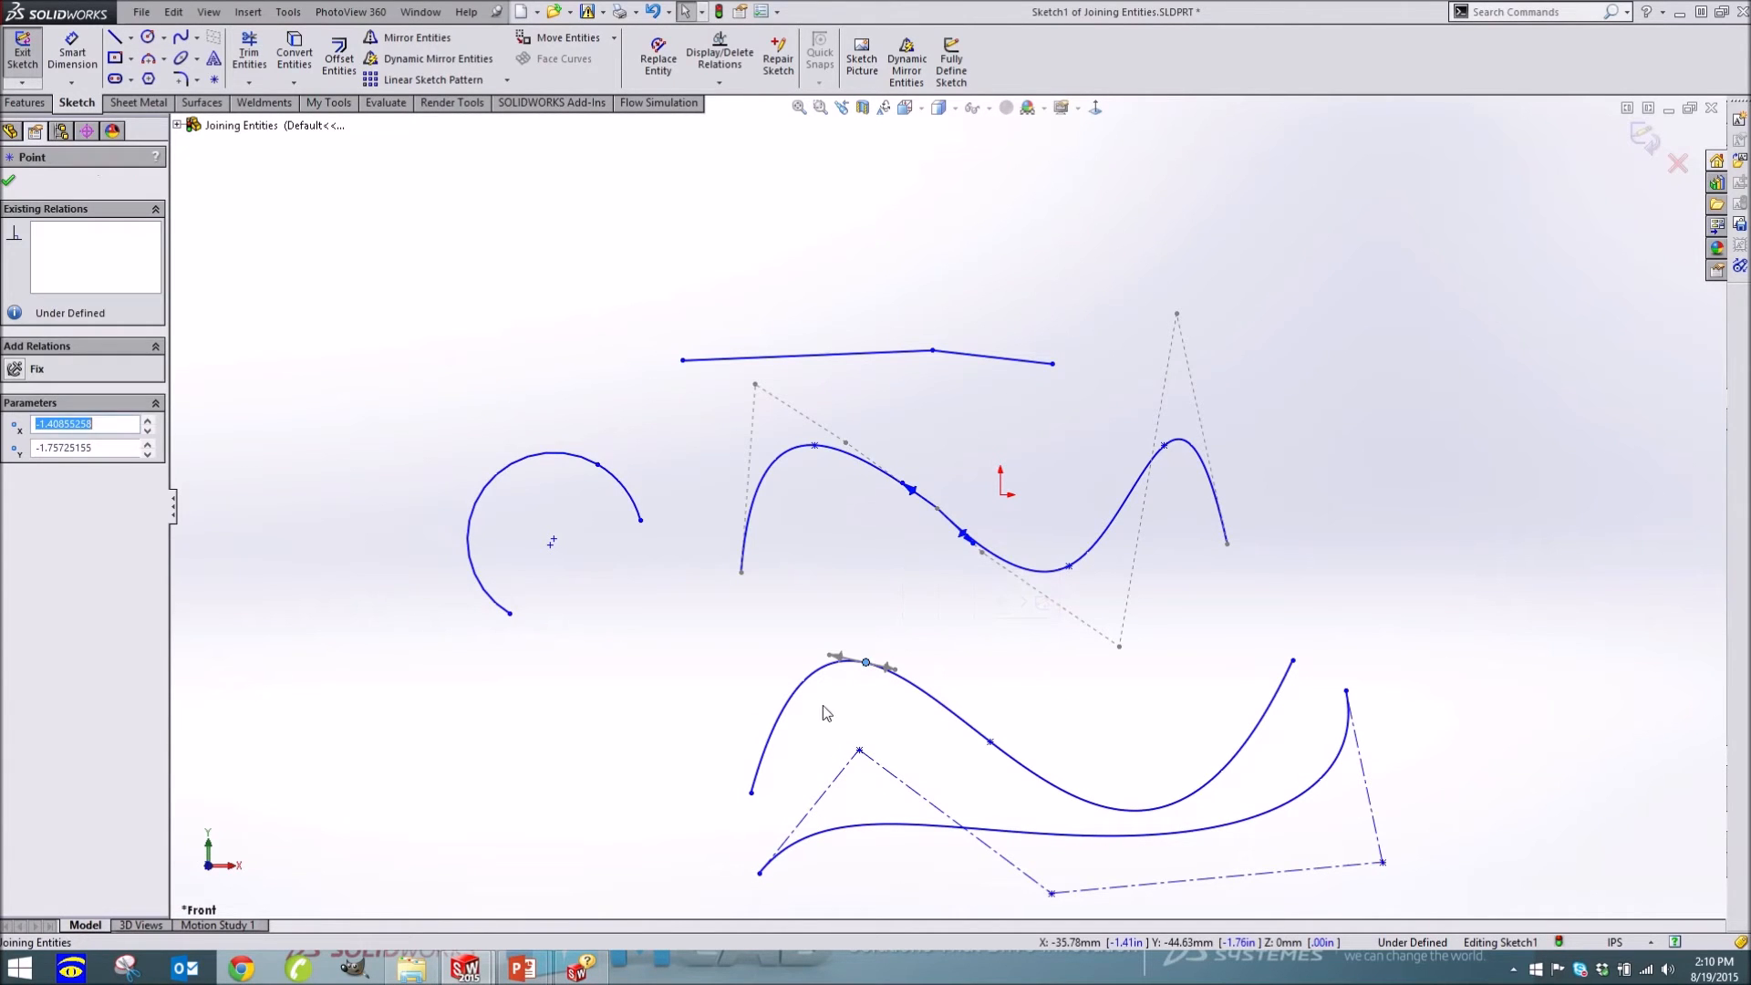
pyautogui.click(780, 728)
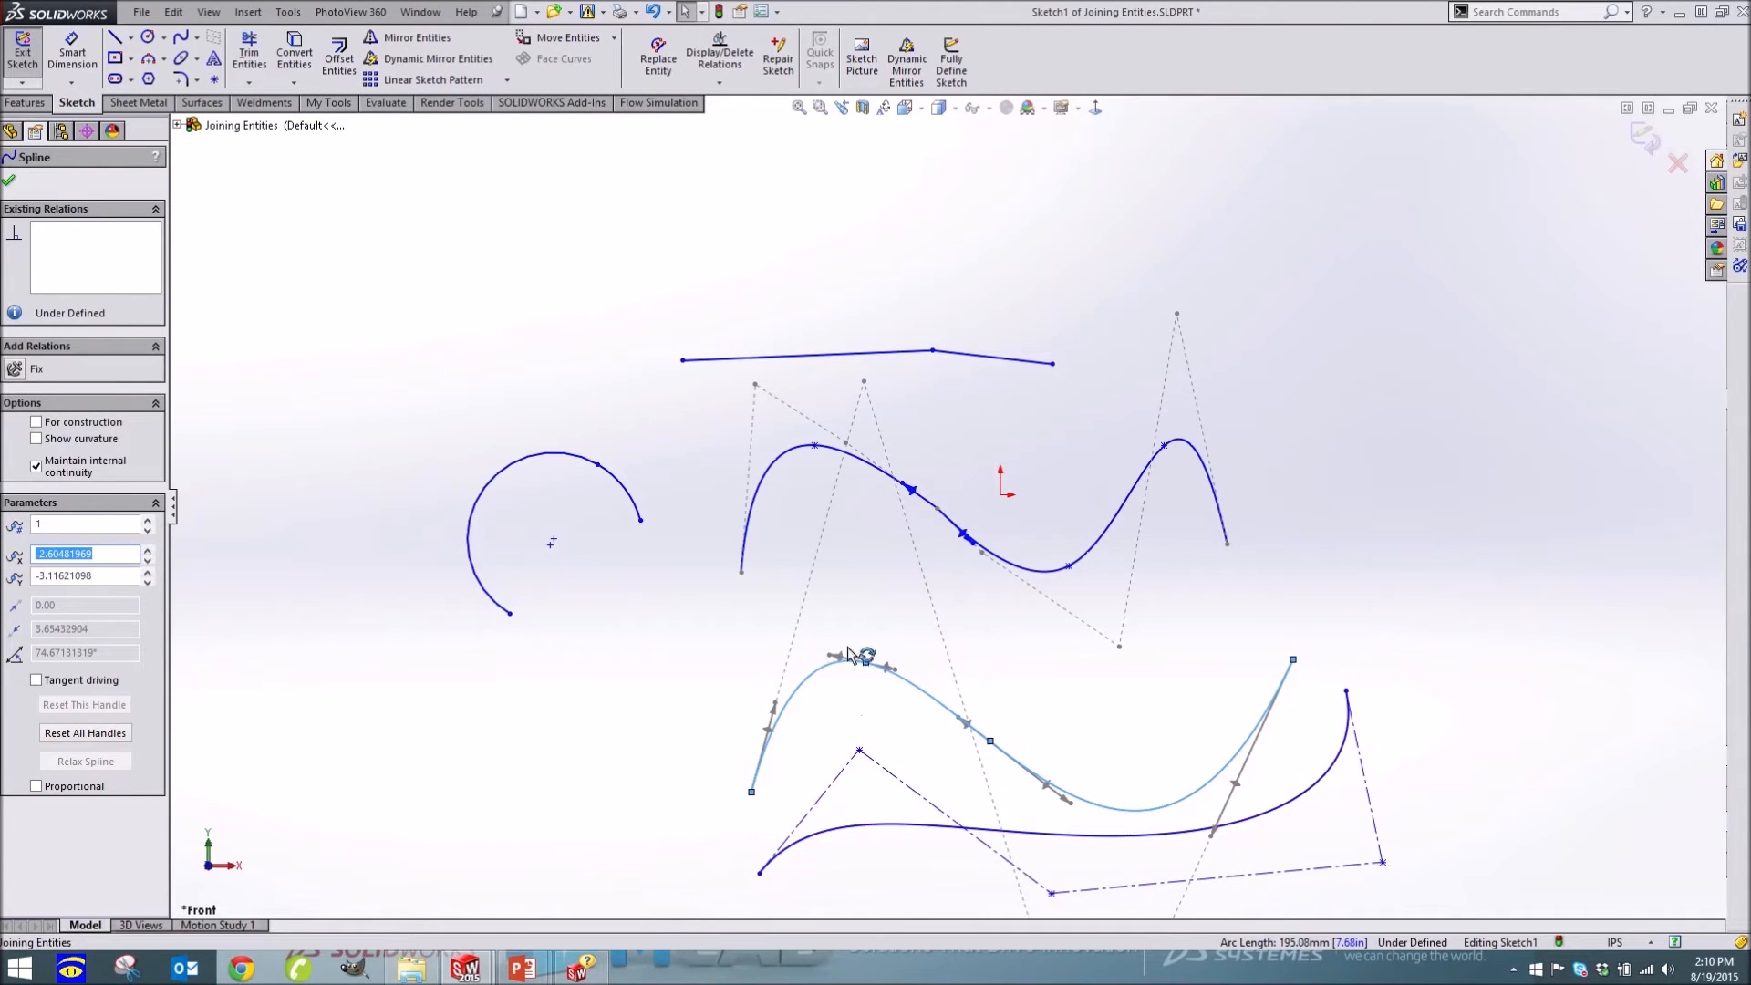
pyautogui.click(825, 721)
pyautogui.click(823, 669)
pyautogui.moveTo(864, 385)
pyautogui.mouseDown()
pyautogui.moveTo(911, 395)
pyautogui.moveTo(862, 393)
pyautogui.mouseUp()
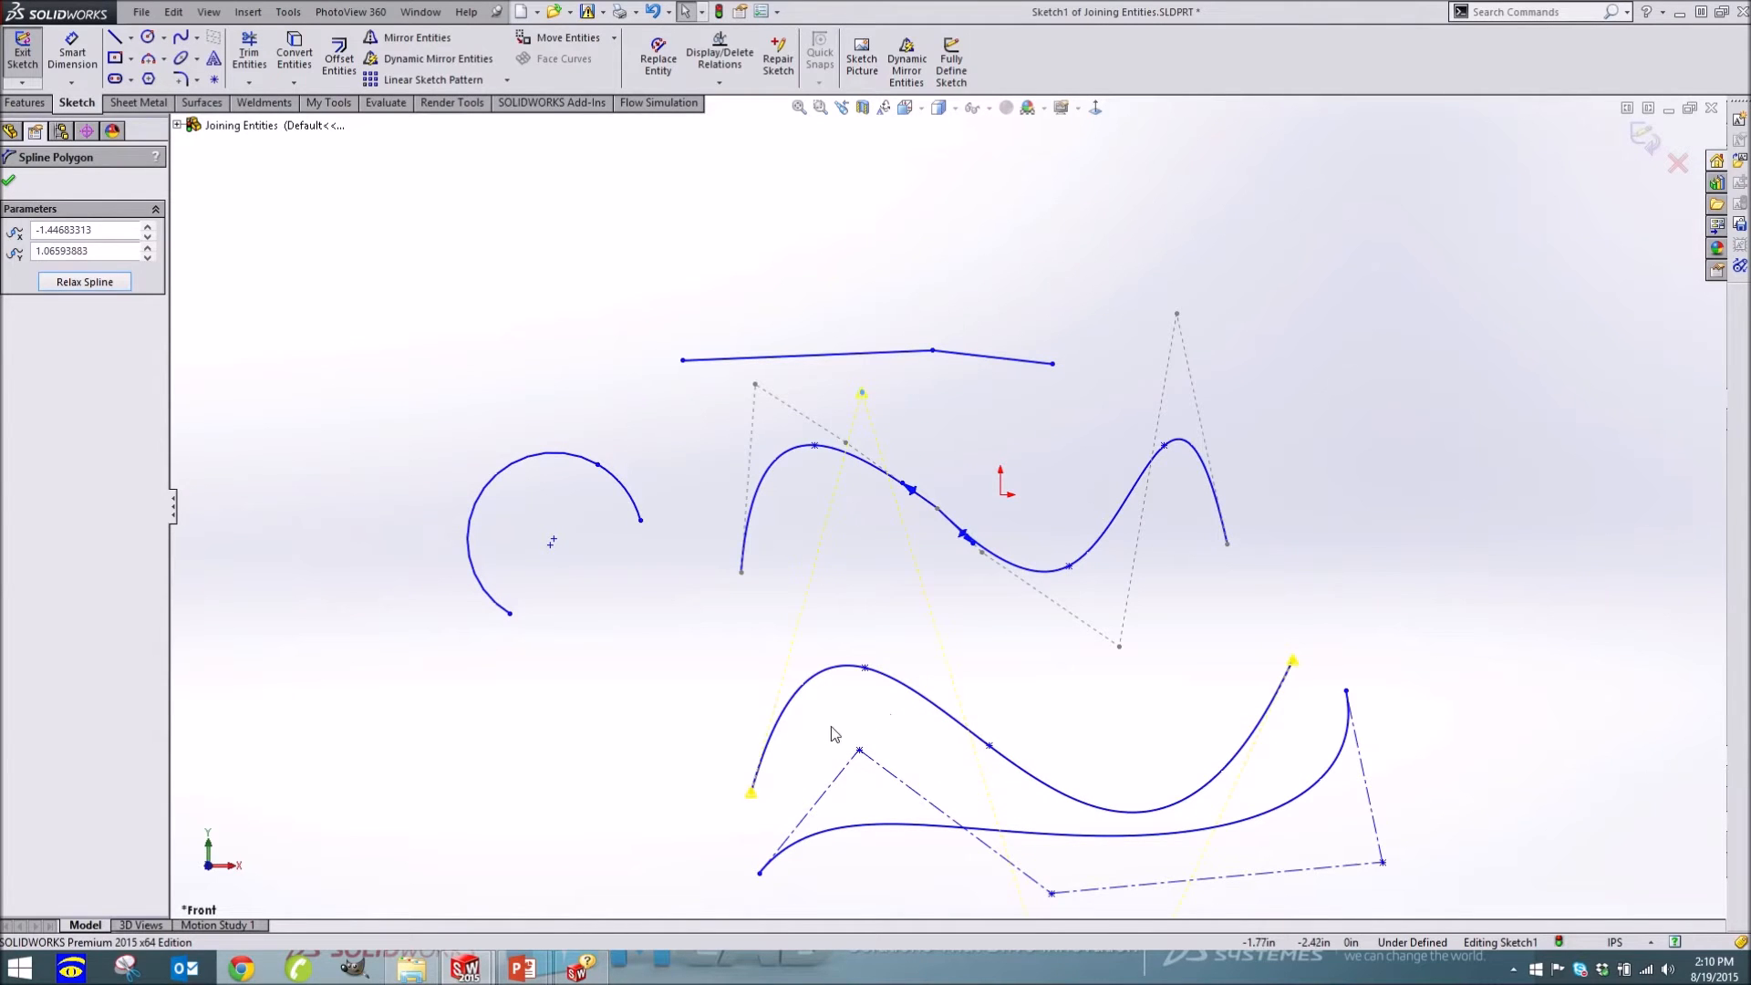
# Reshape the lower regular spline by adjusting the tangent handles at its start point and its second spline point
pyautogui.click(815, 690)
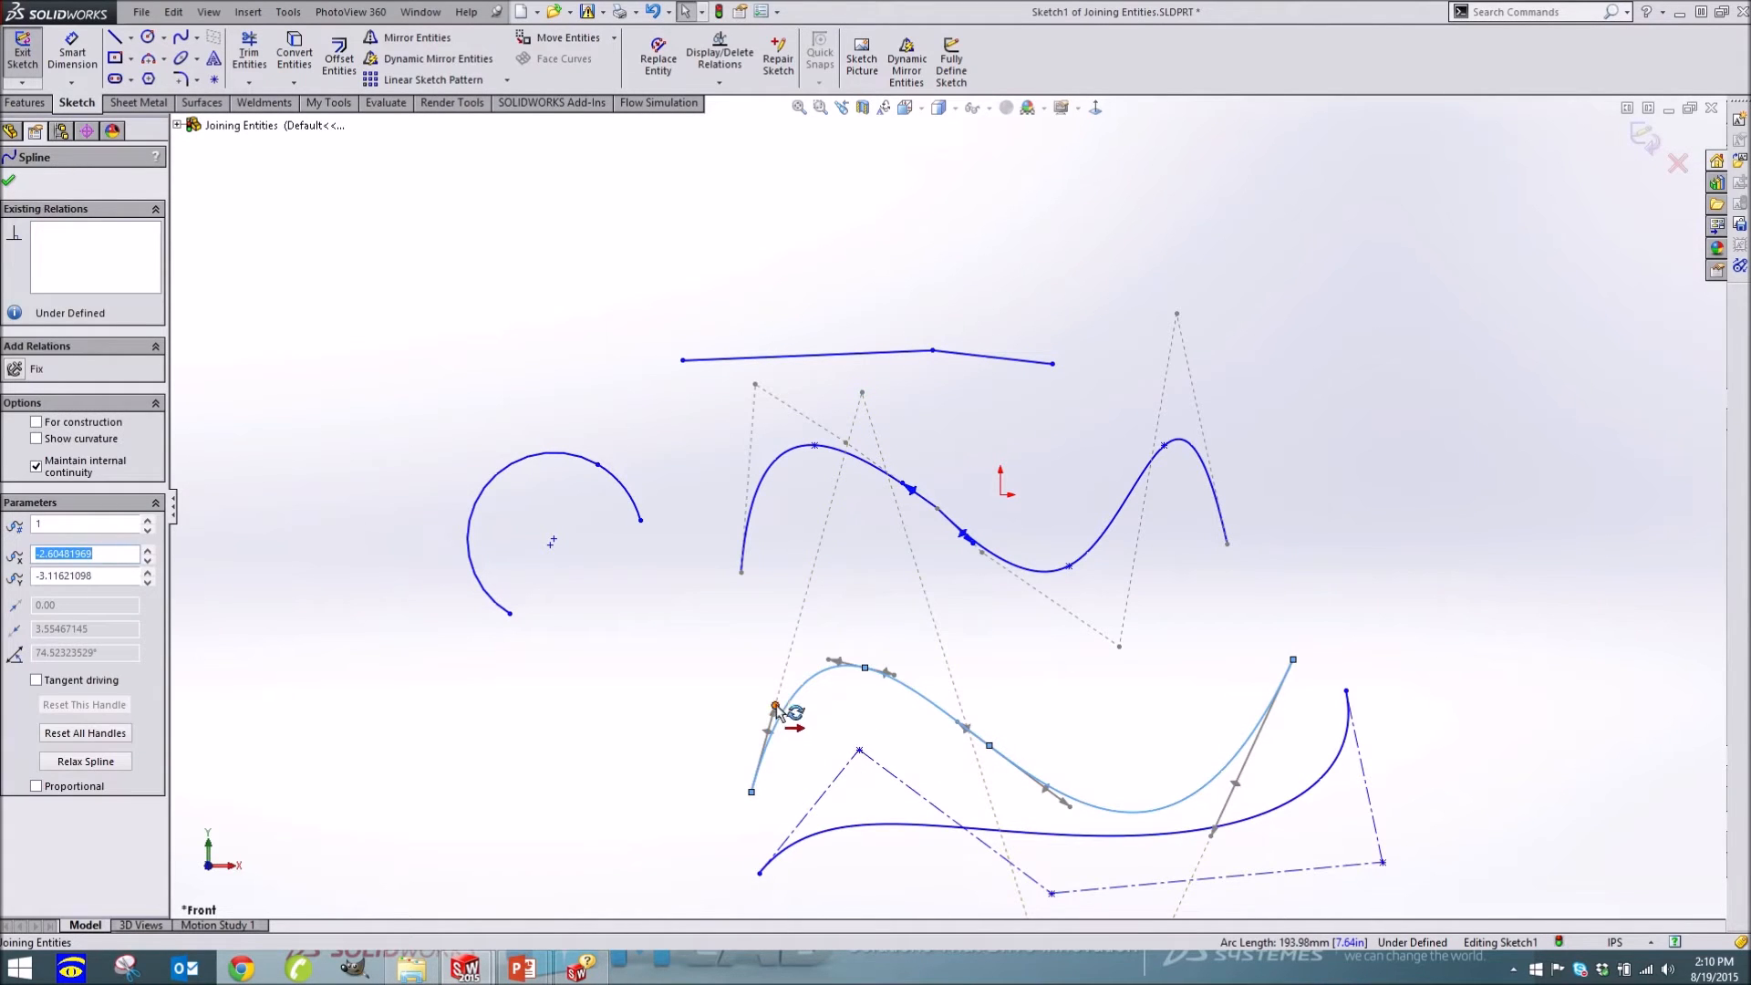
pyautogui.moveTo(777, 708); pyautogui.dragTo(756, 709)
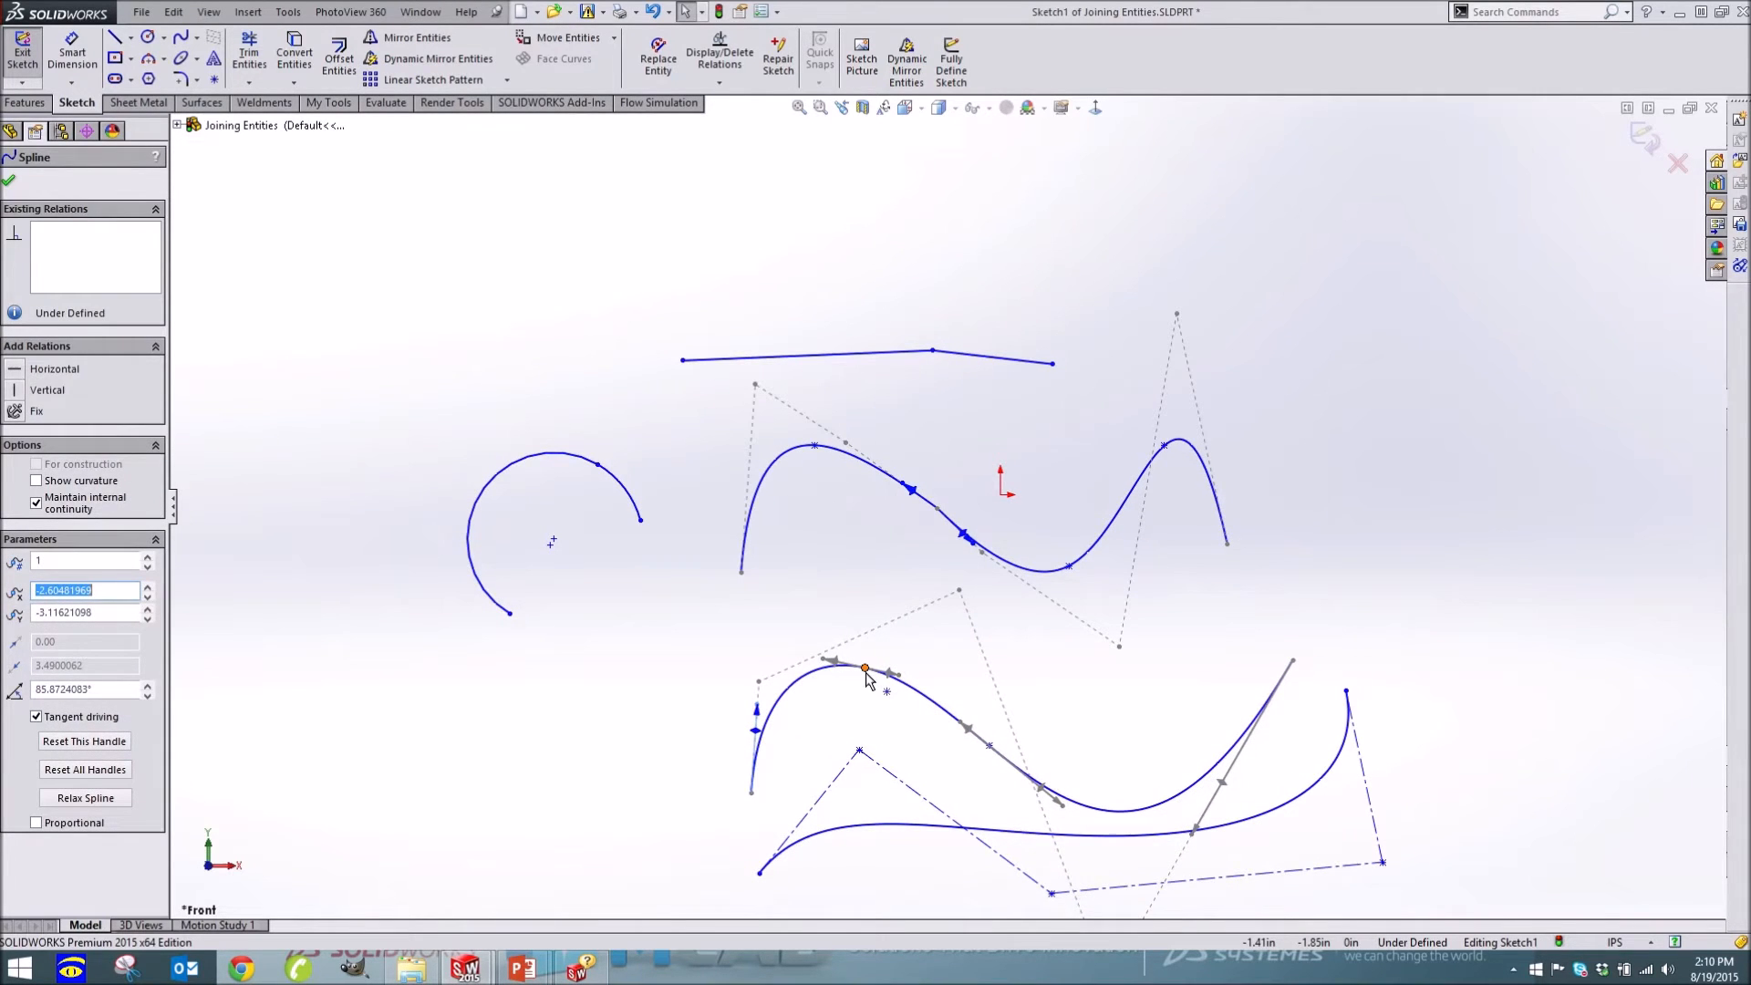
pyautogui.moveTo(865, 669); pyautogui.dragTo(814, 654)
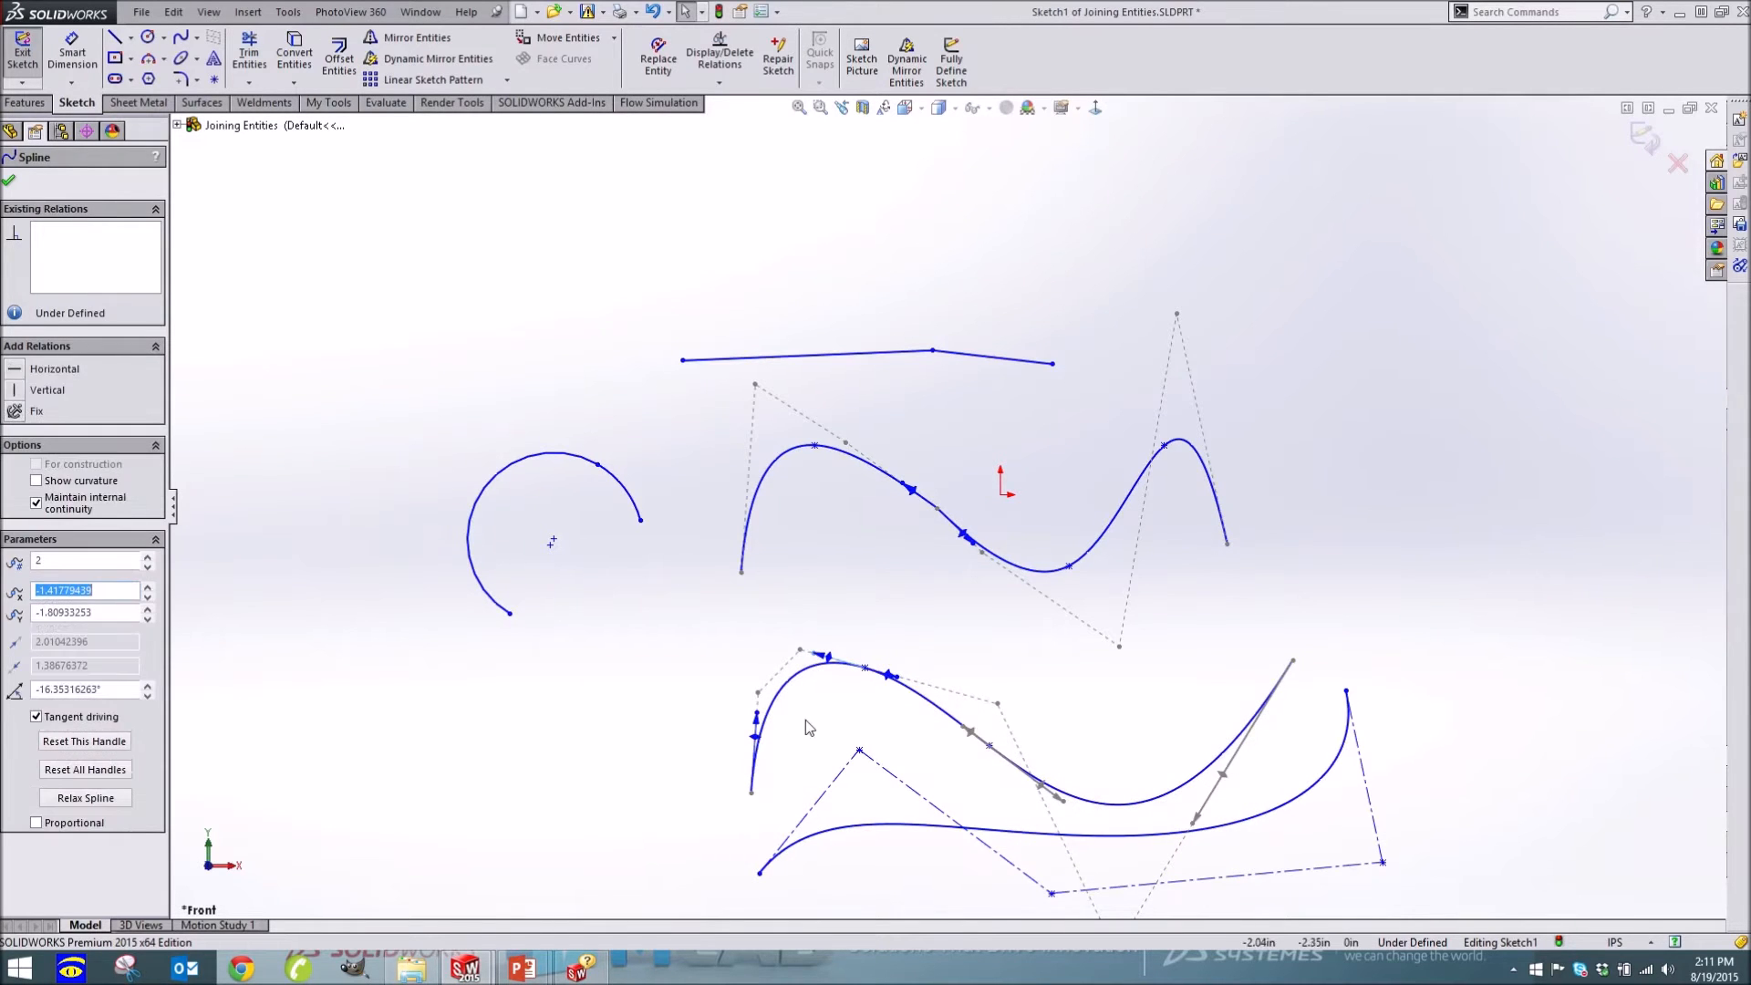
pyautogui.click(862, 681)
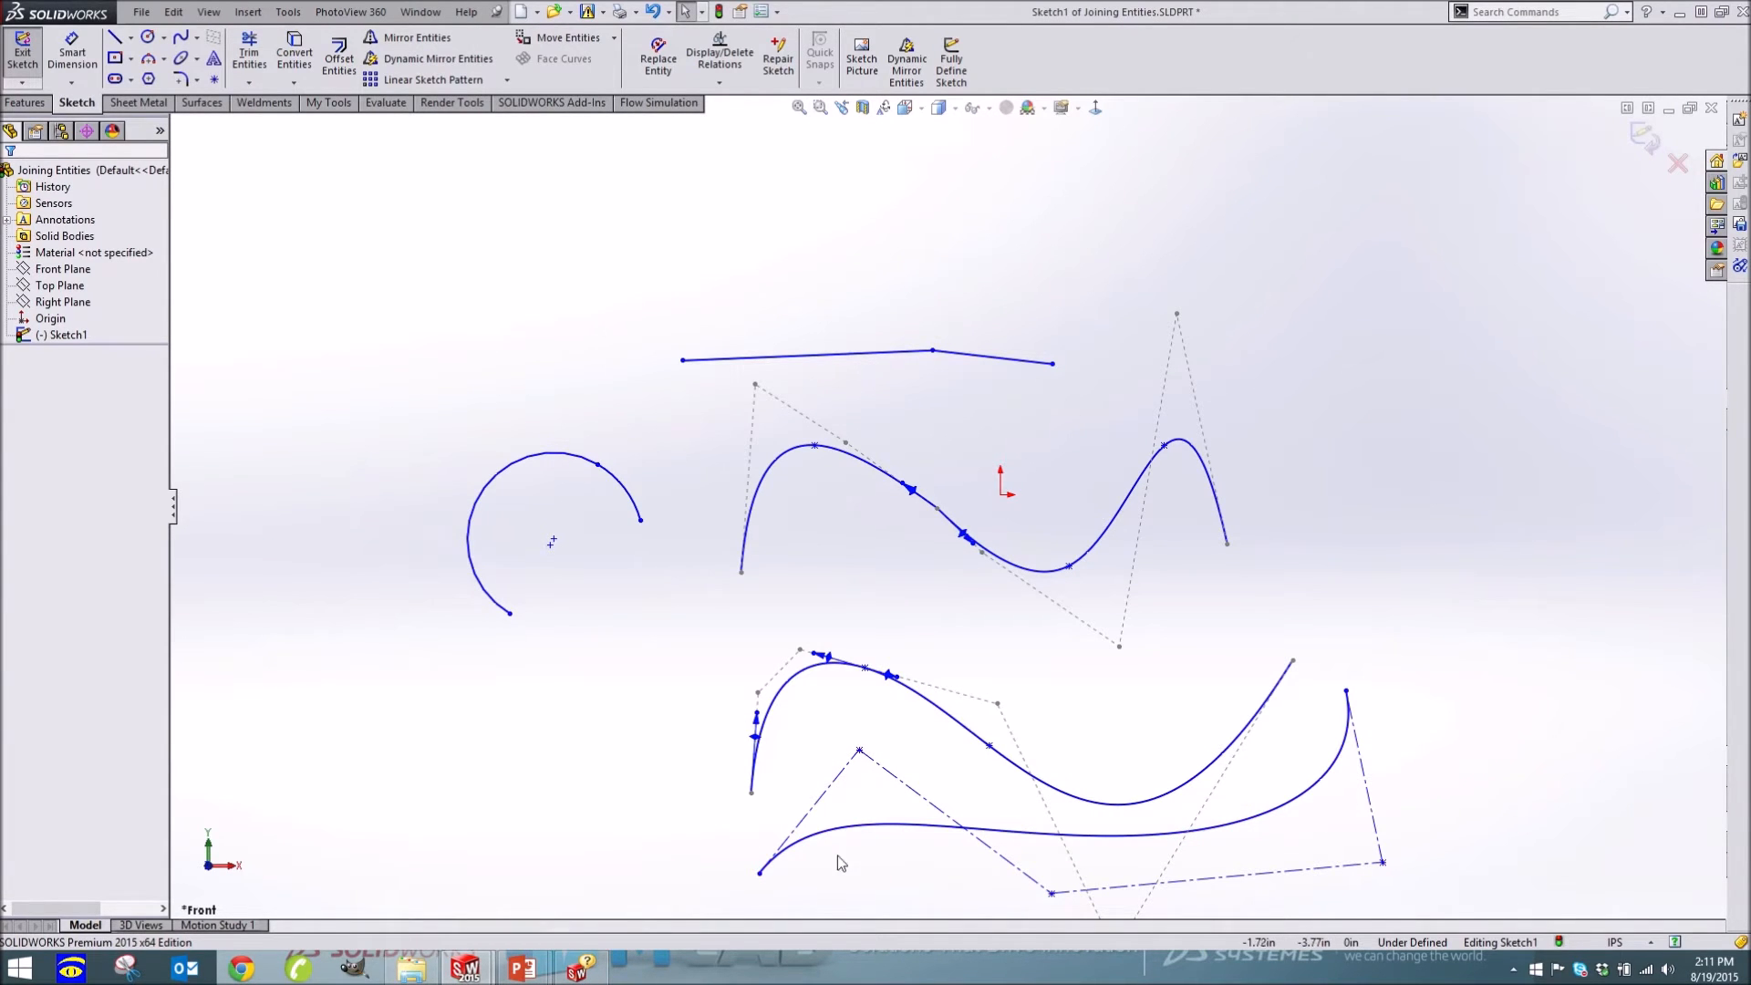
# Lower the style spline's first inner control vertex to about X -1.43, Y -2.86 in
pyautogui.click(902, 833)
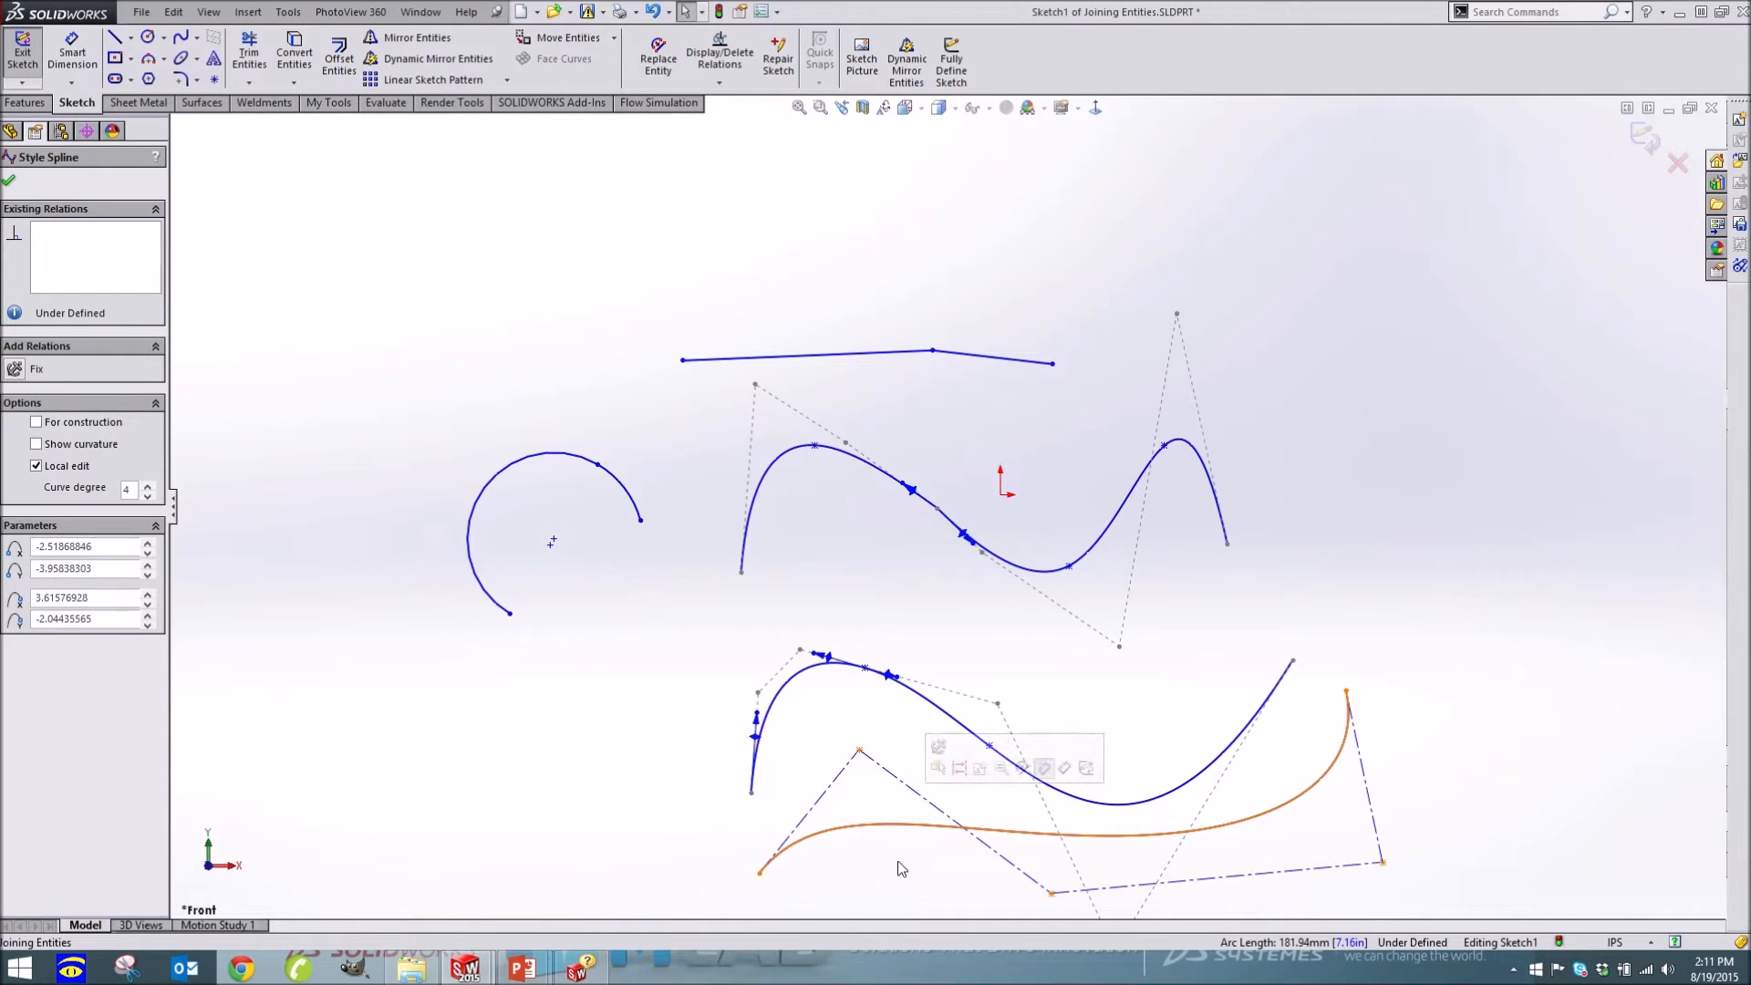
pyautogui.click(898, 867)
pyautogui.moveTo(858, 750); pyautogui.dragTo(864, 768)
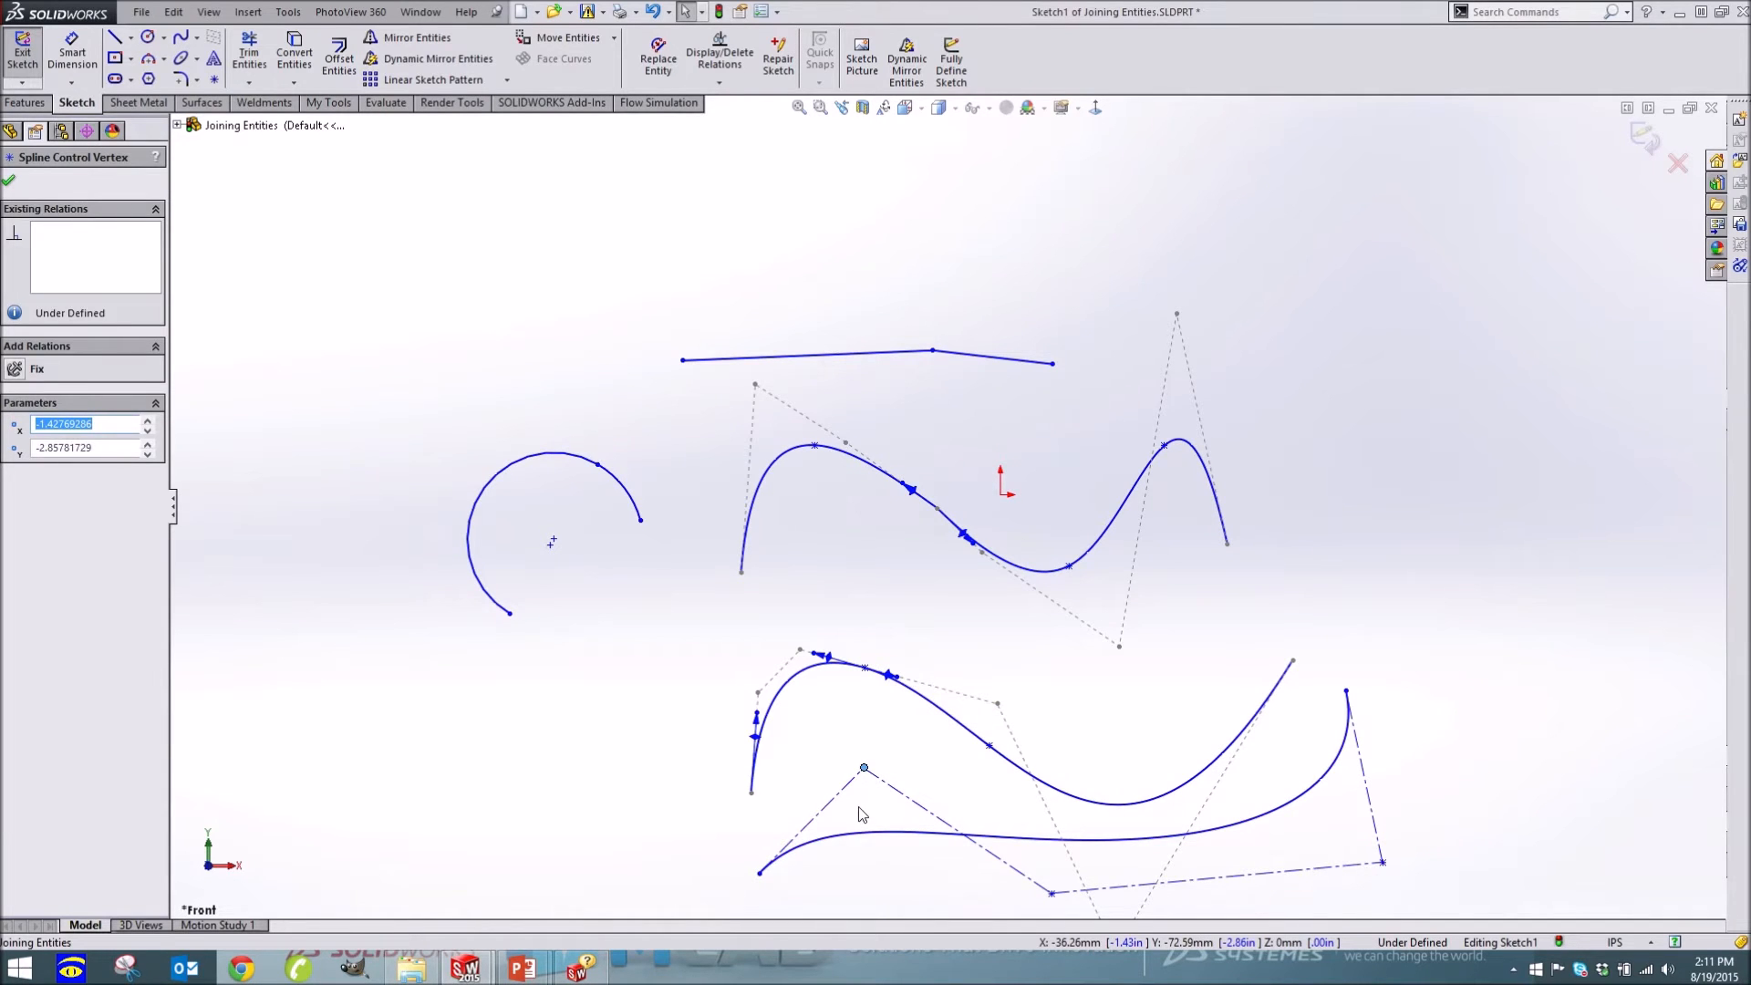
# Delete the style spline and the lower regular spline from the sketch
pyautogui.click(861, 833)
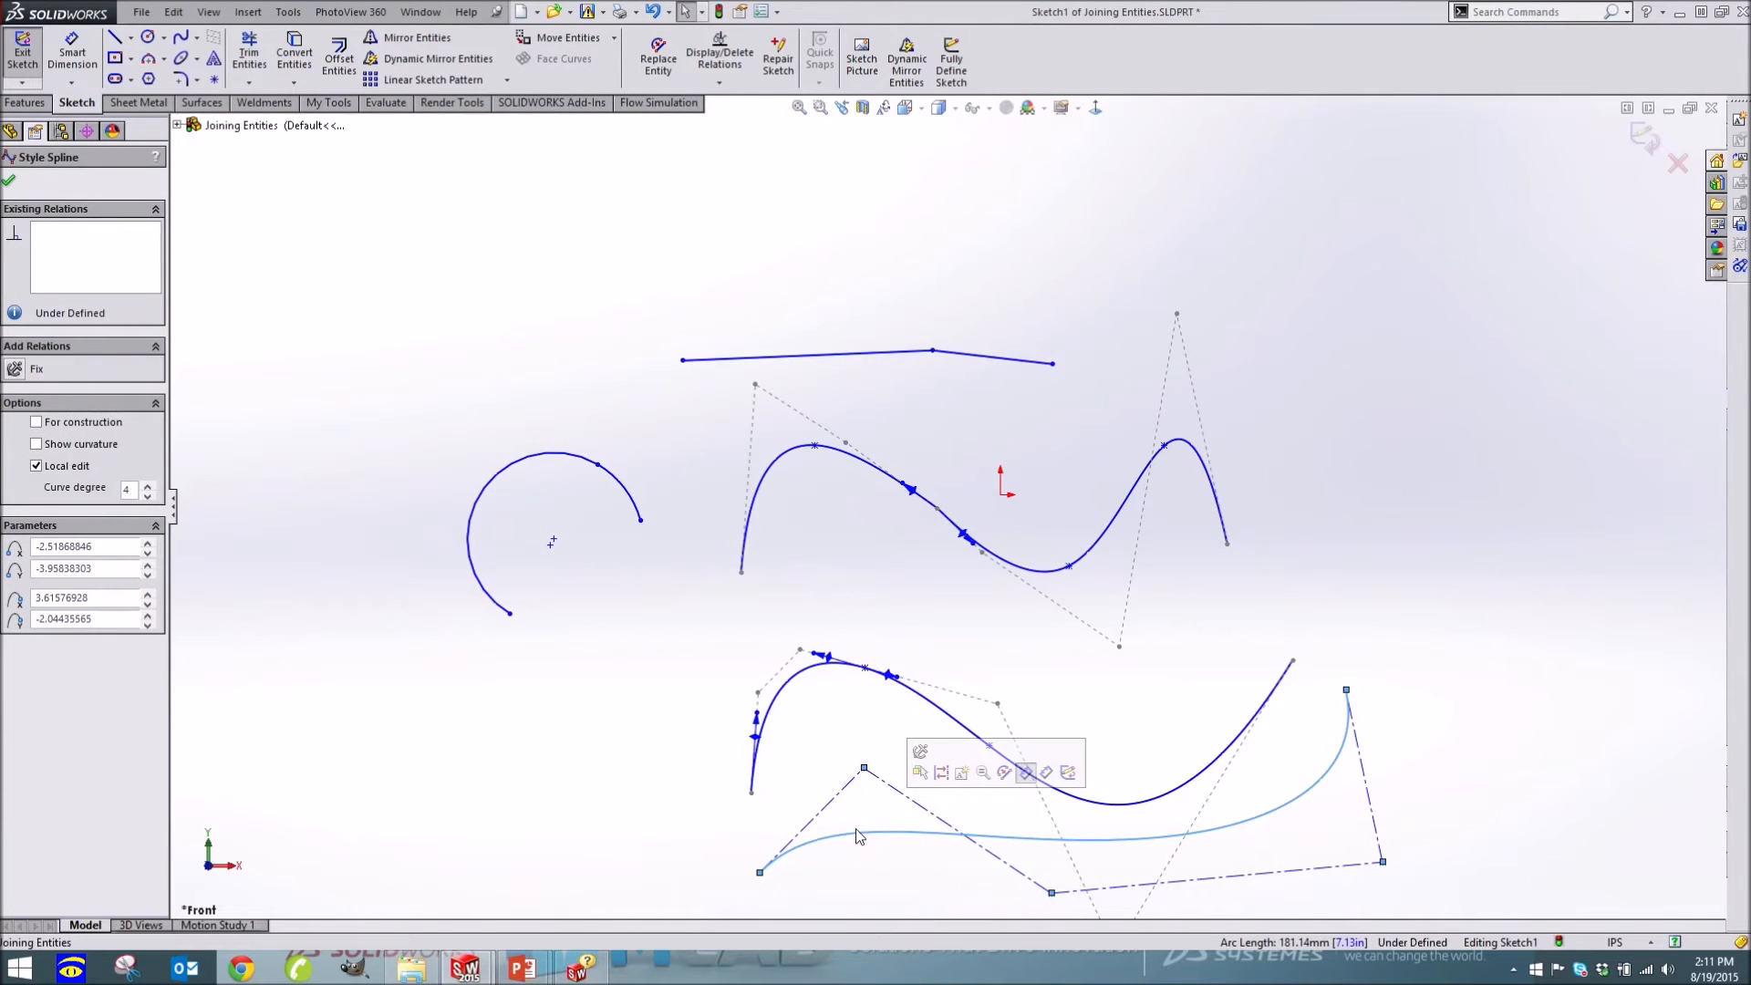
pyautogui.press('Delete')
pyautogui.click(930, 703)
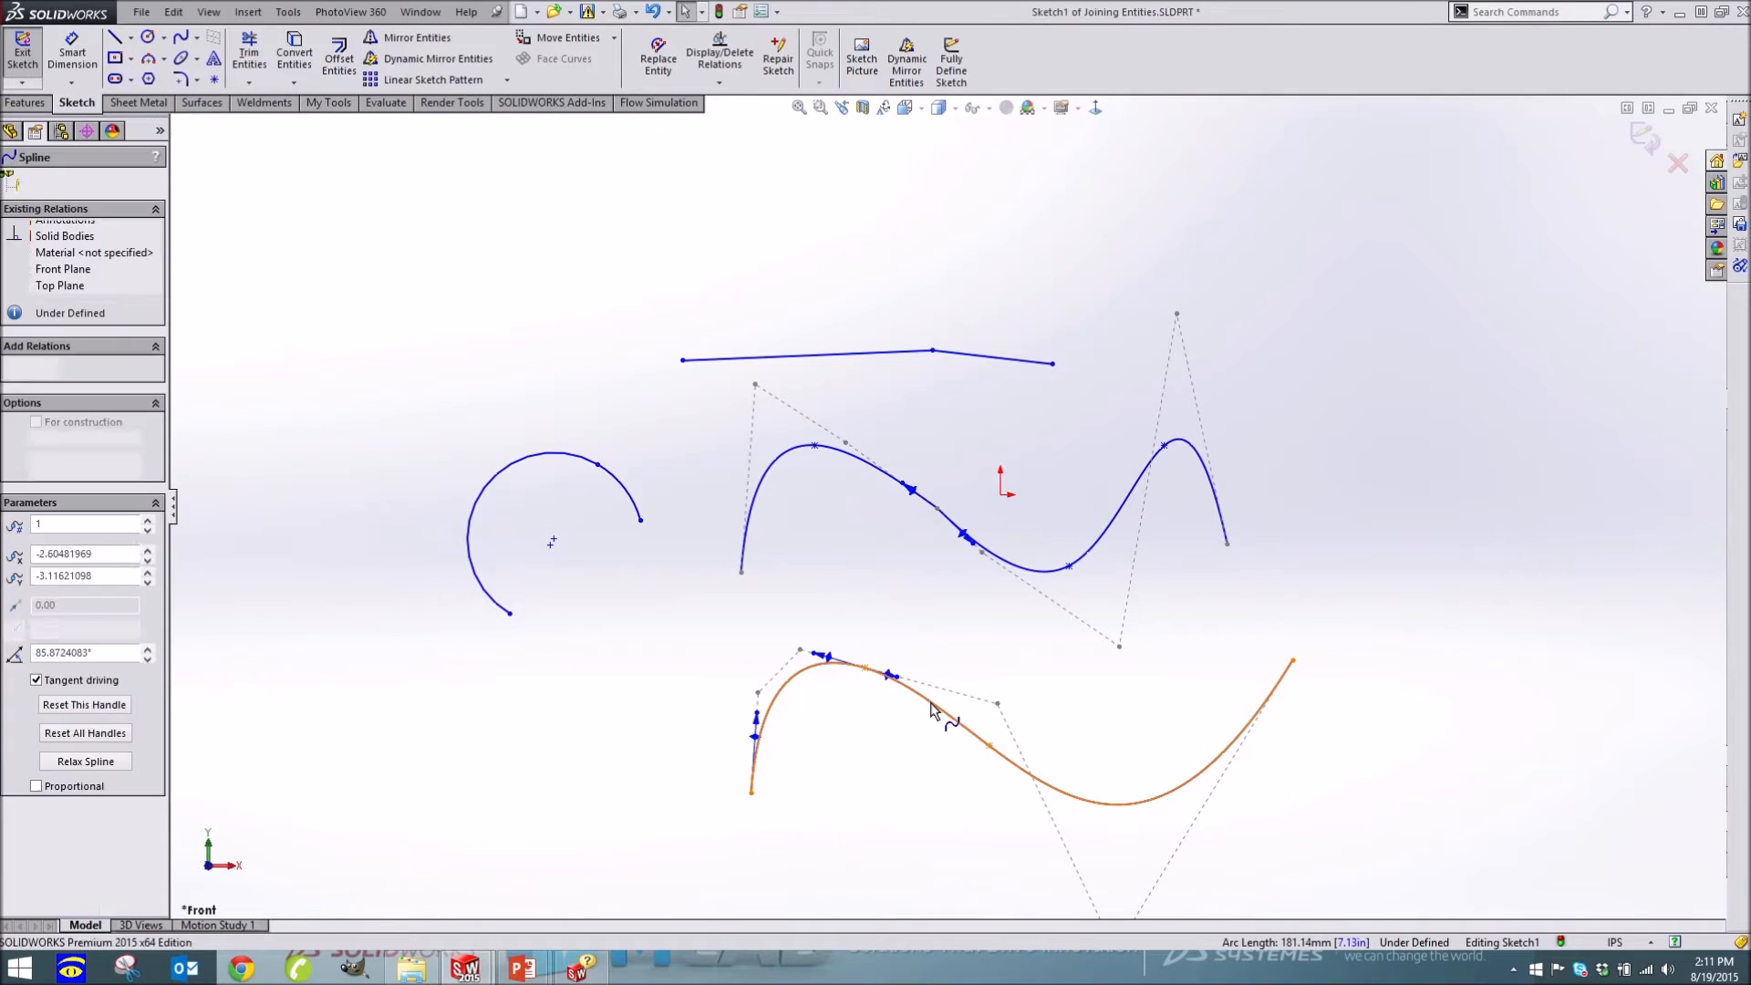
pyautogui.press('Delete')
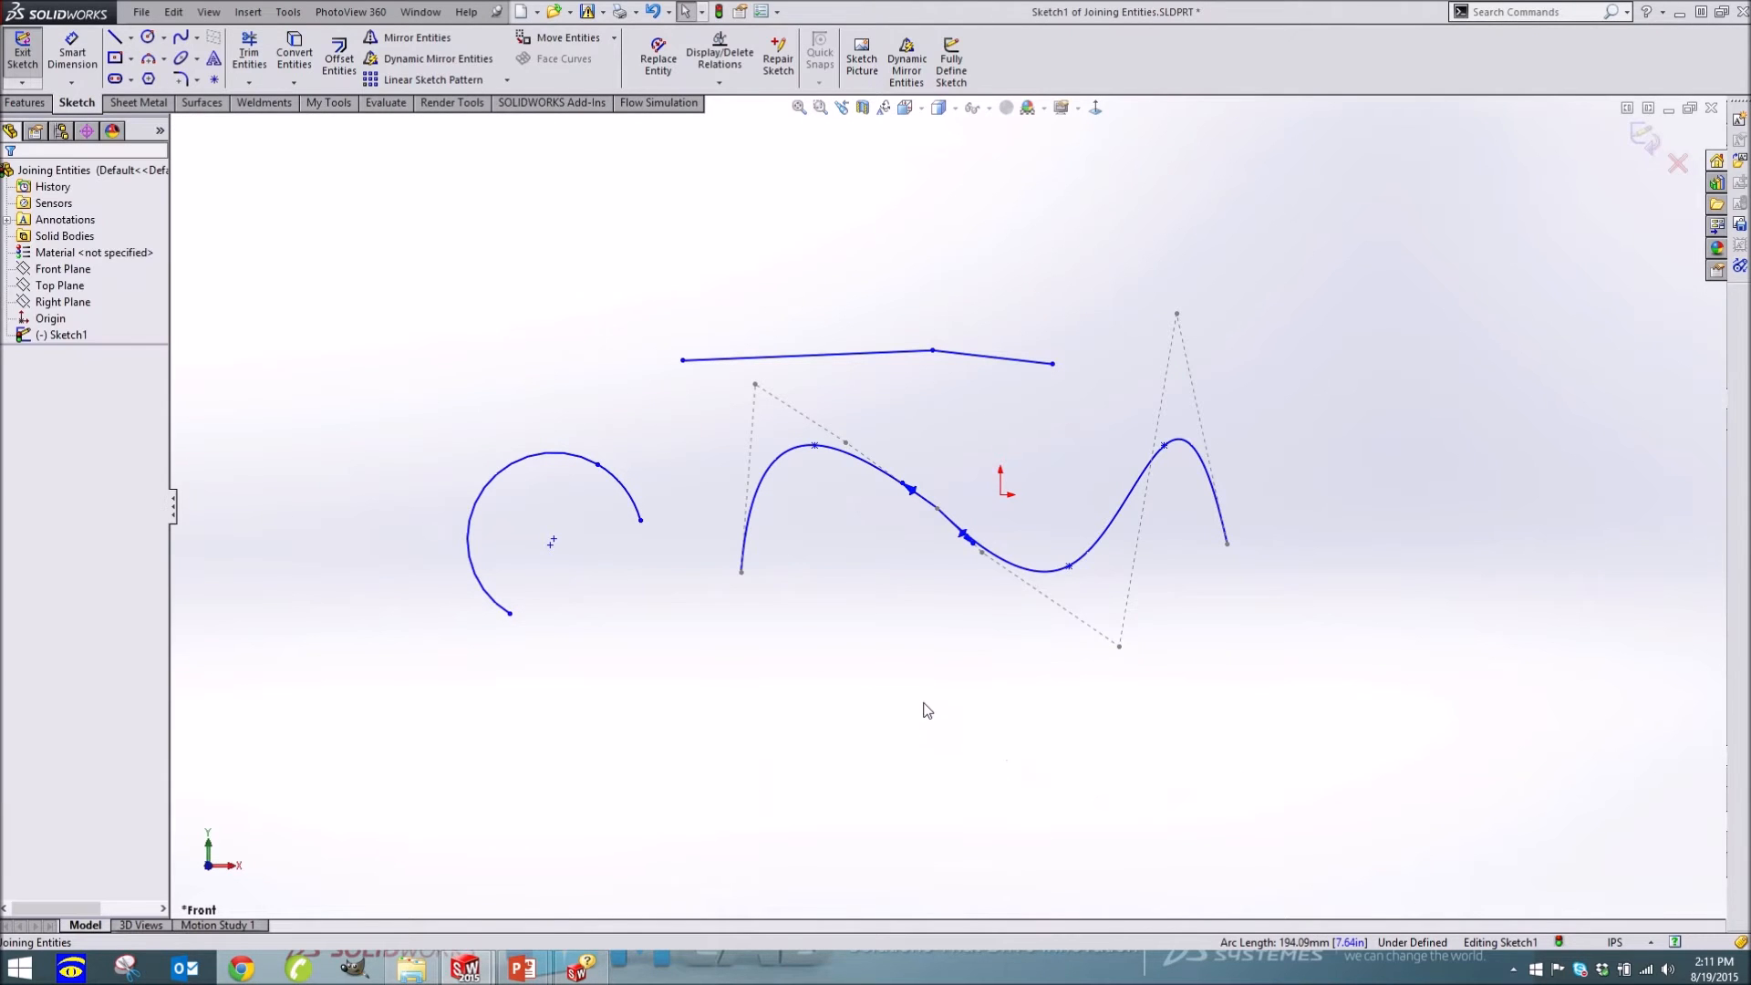
# Show curvature combs on the left one of the two connected splines, accepting the default scale and density
pyautogui.rightClick(776, 466)
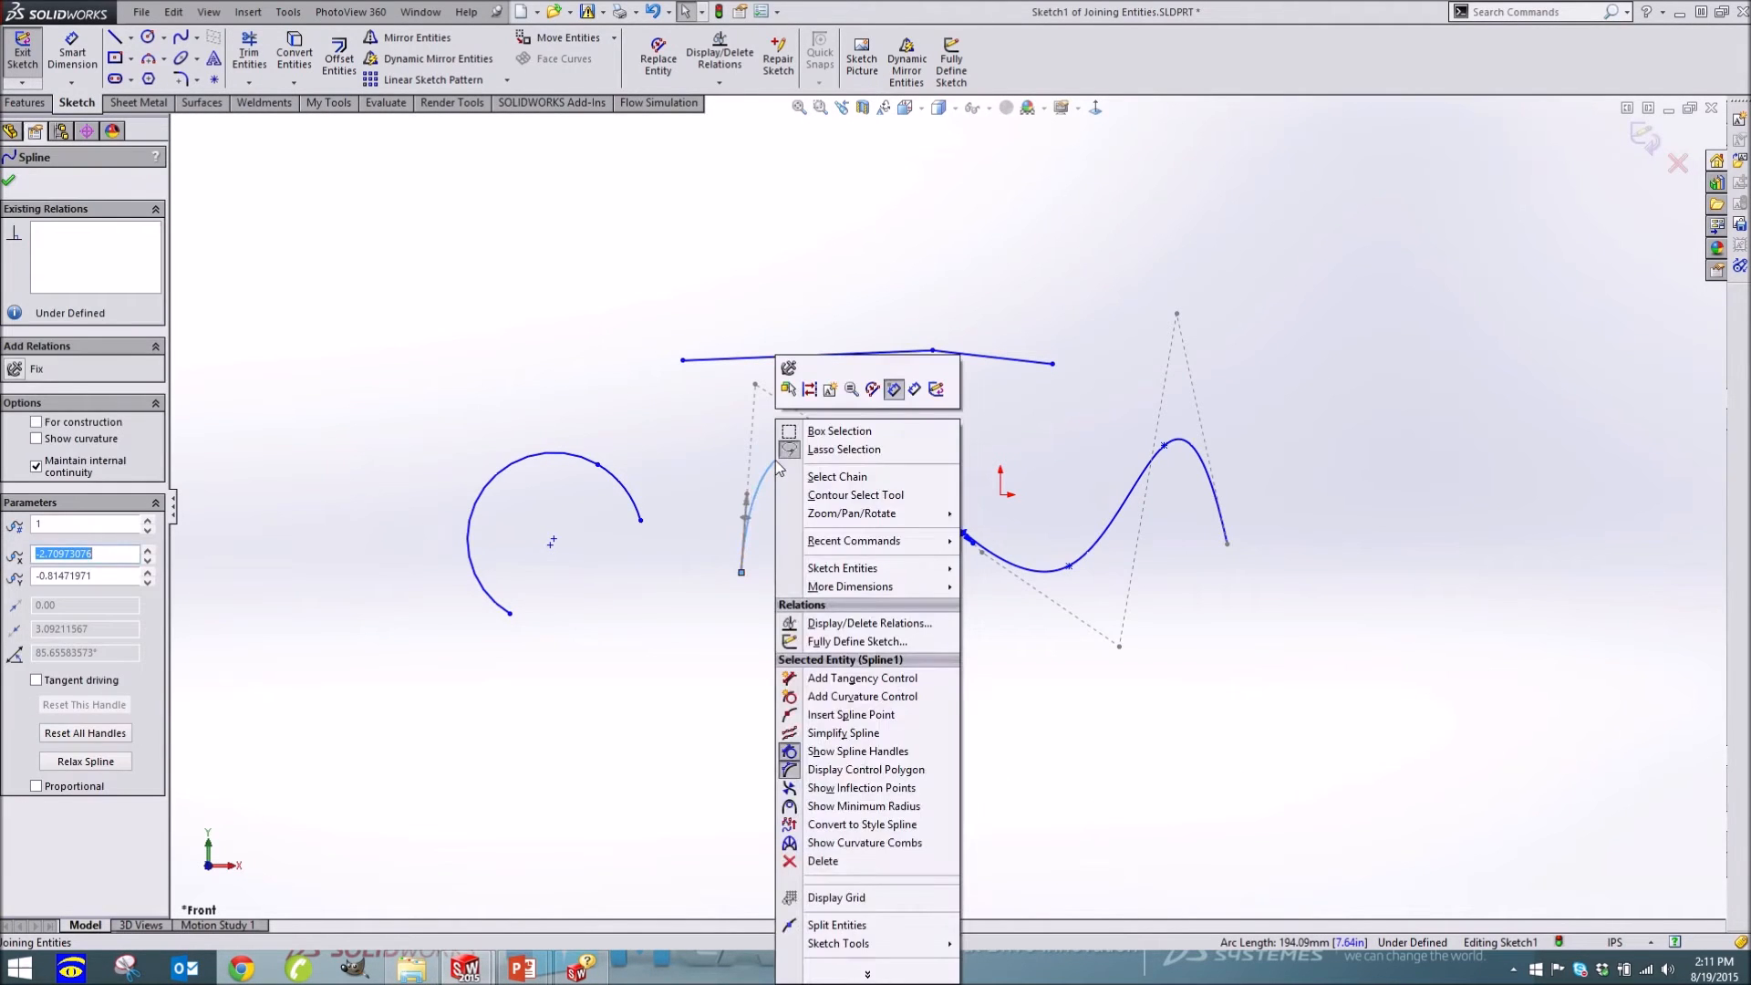
pyautogui.click(823, 843)
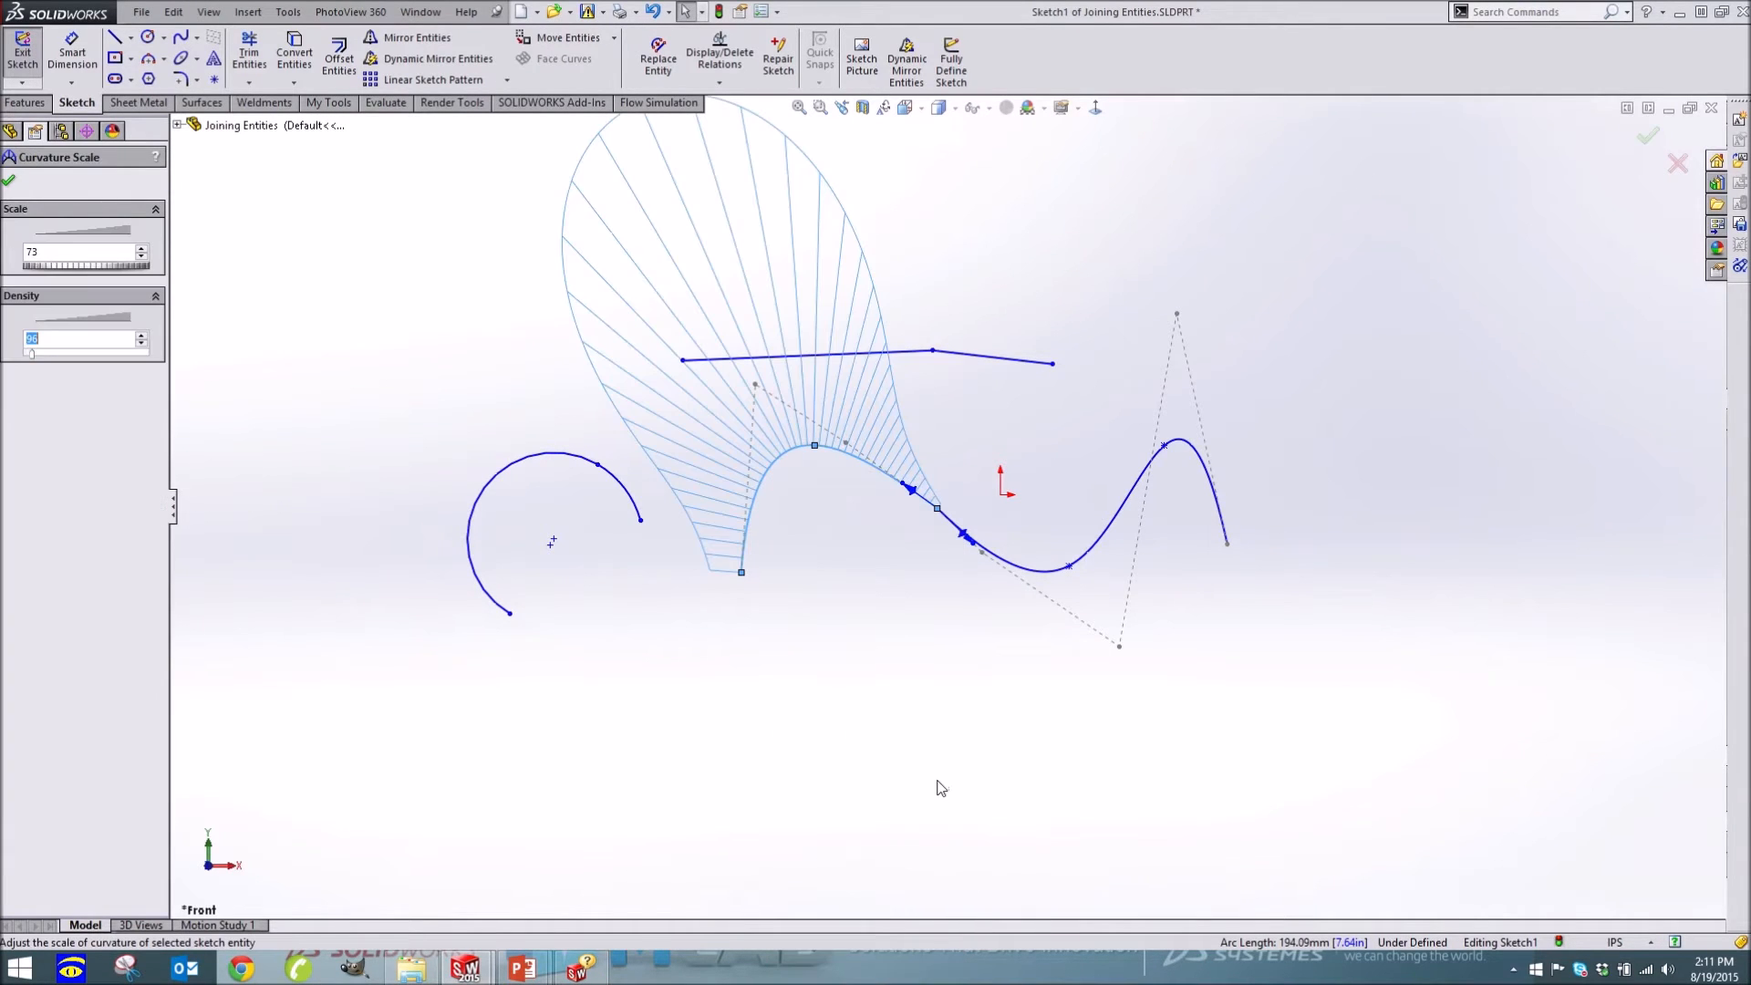
pyautogui.click(883, 626)
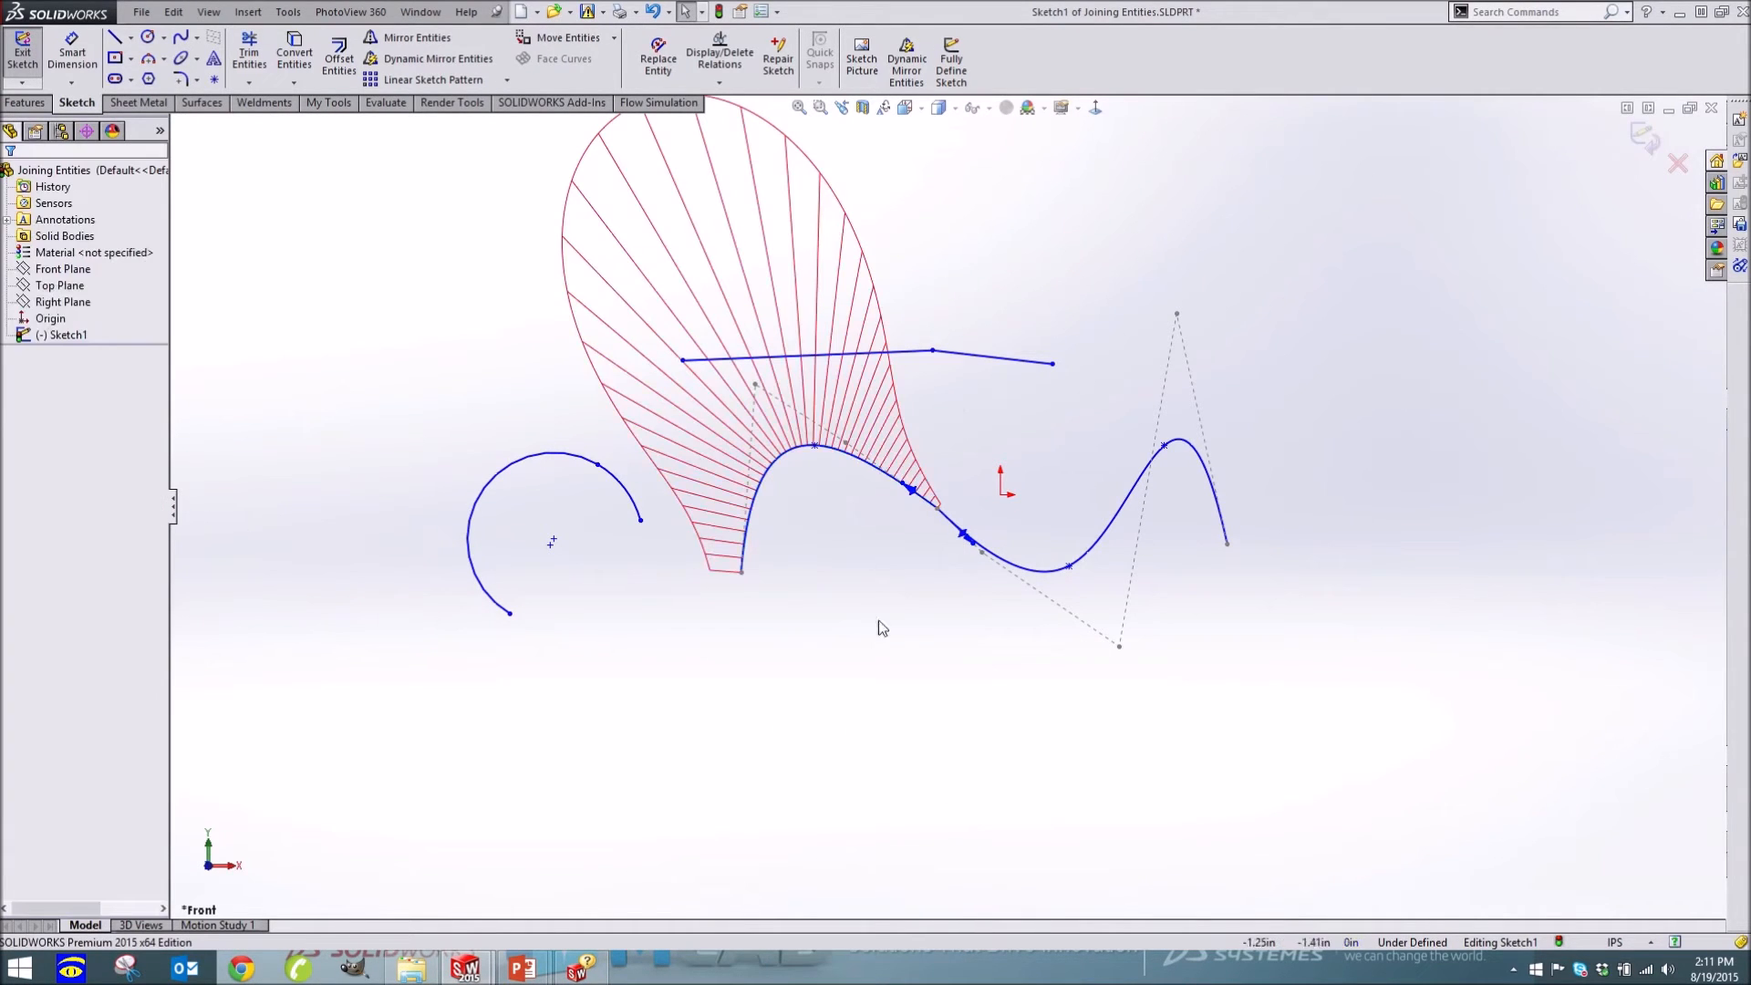
# Turn the left spline's control polygon display off and back on
pyautogui.rightClick(776, 470)
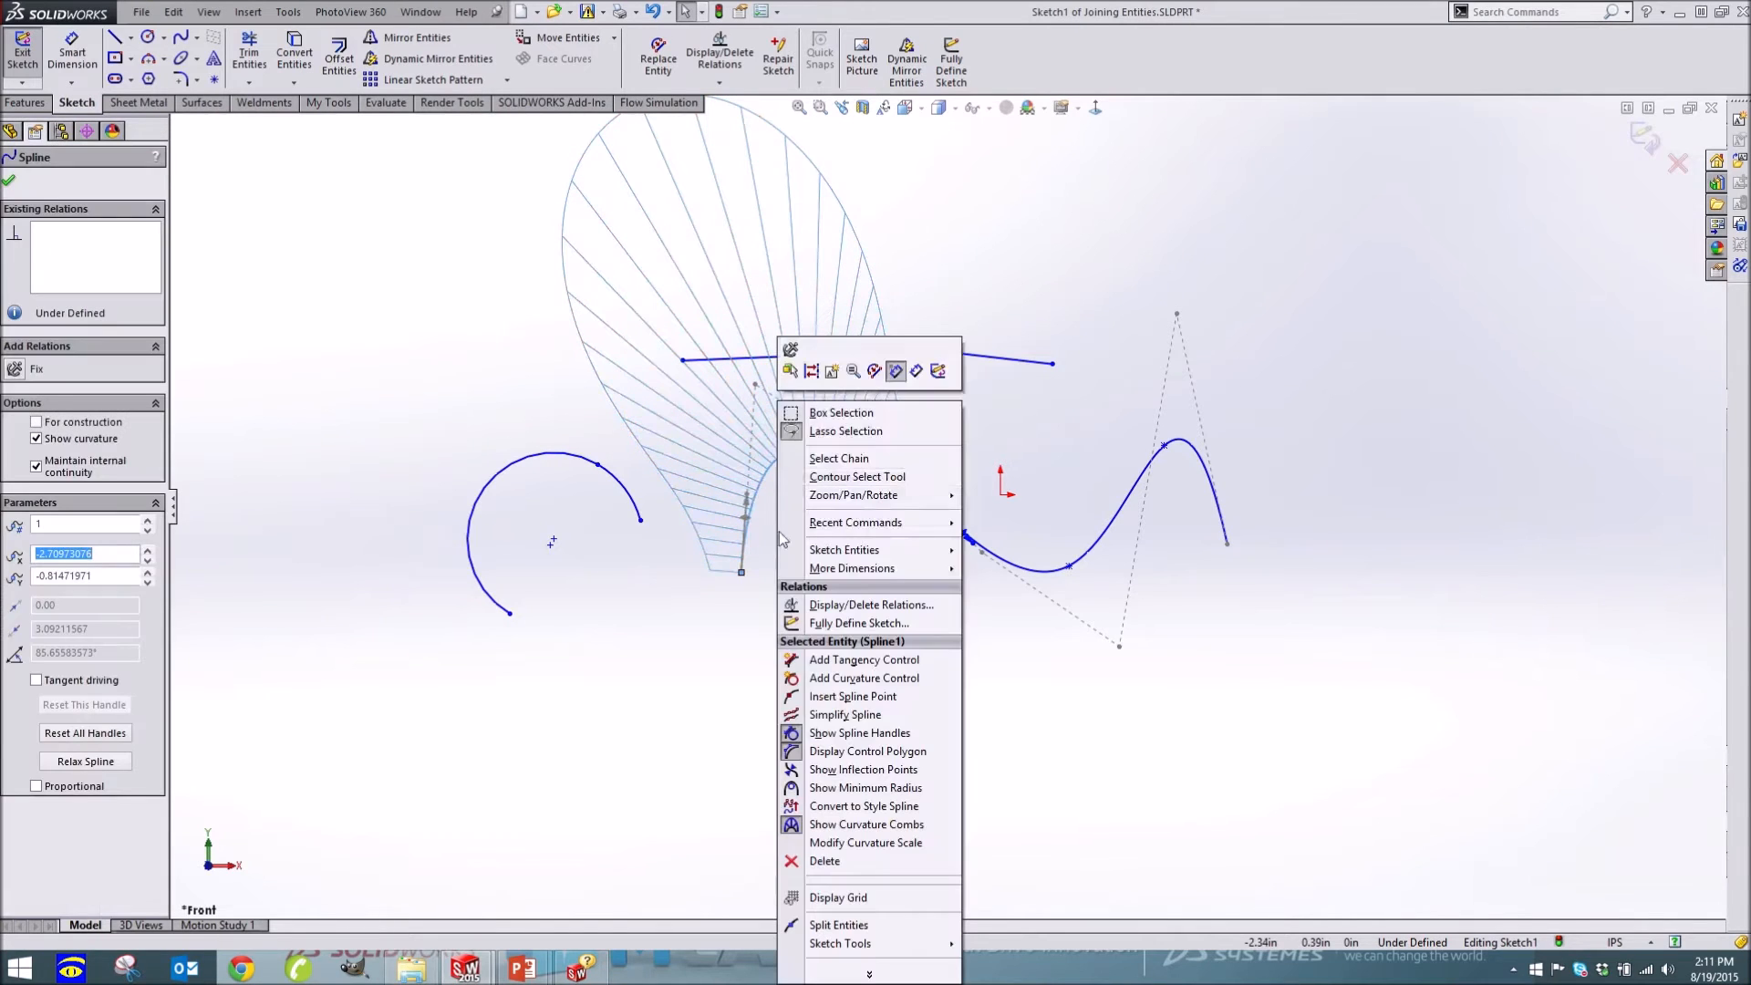
pyautogui.click(820, 750)
pyautogui.rightClick(774, 469)
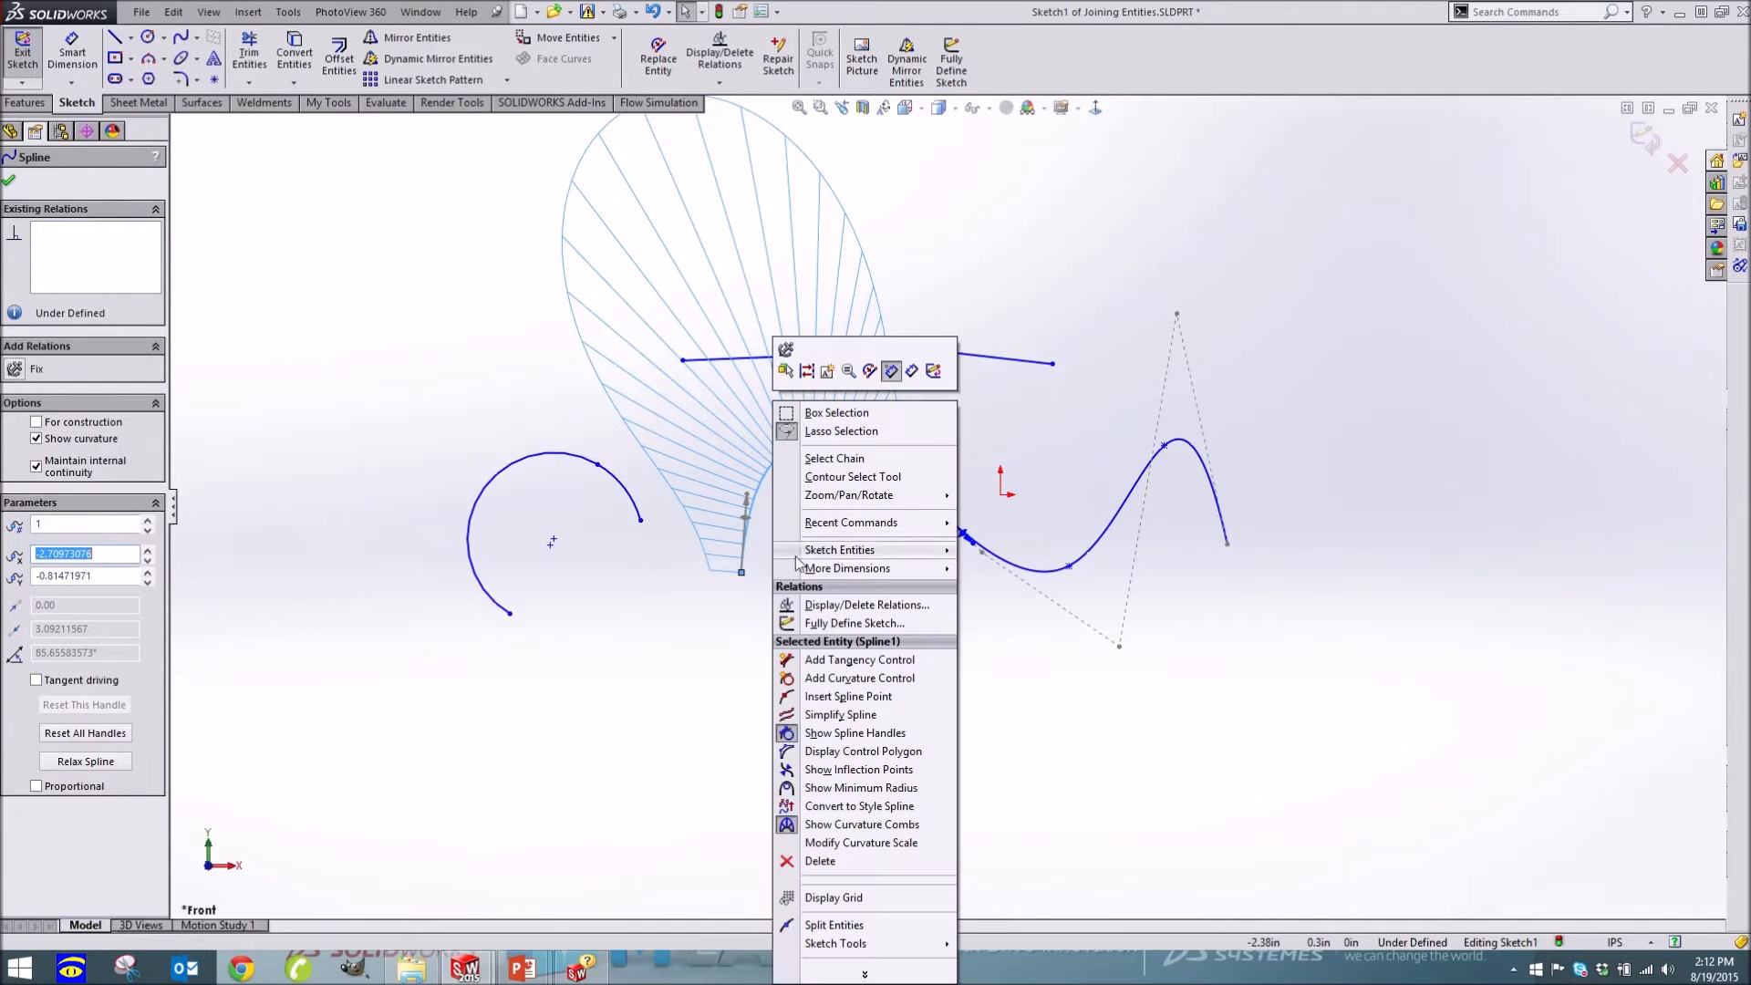
pyautogui.click(801, 752)
pyautogui.click(812, 774)
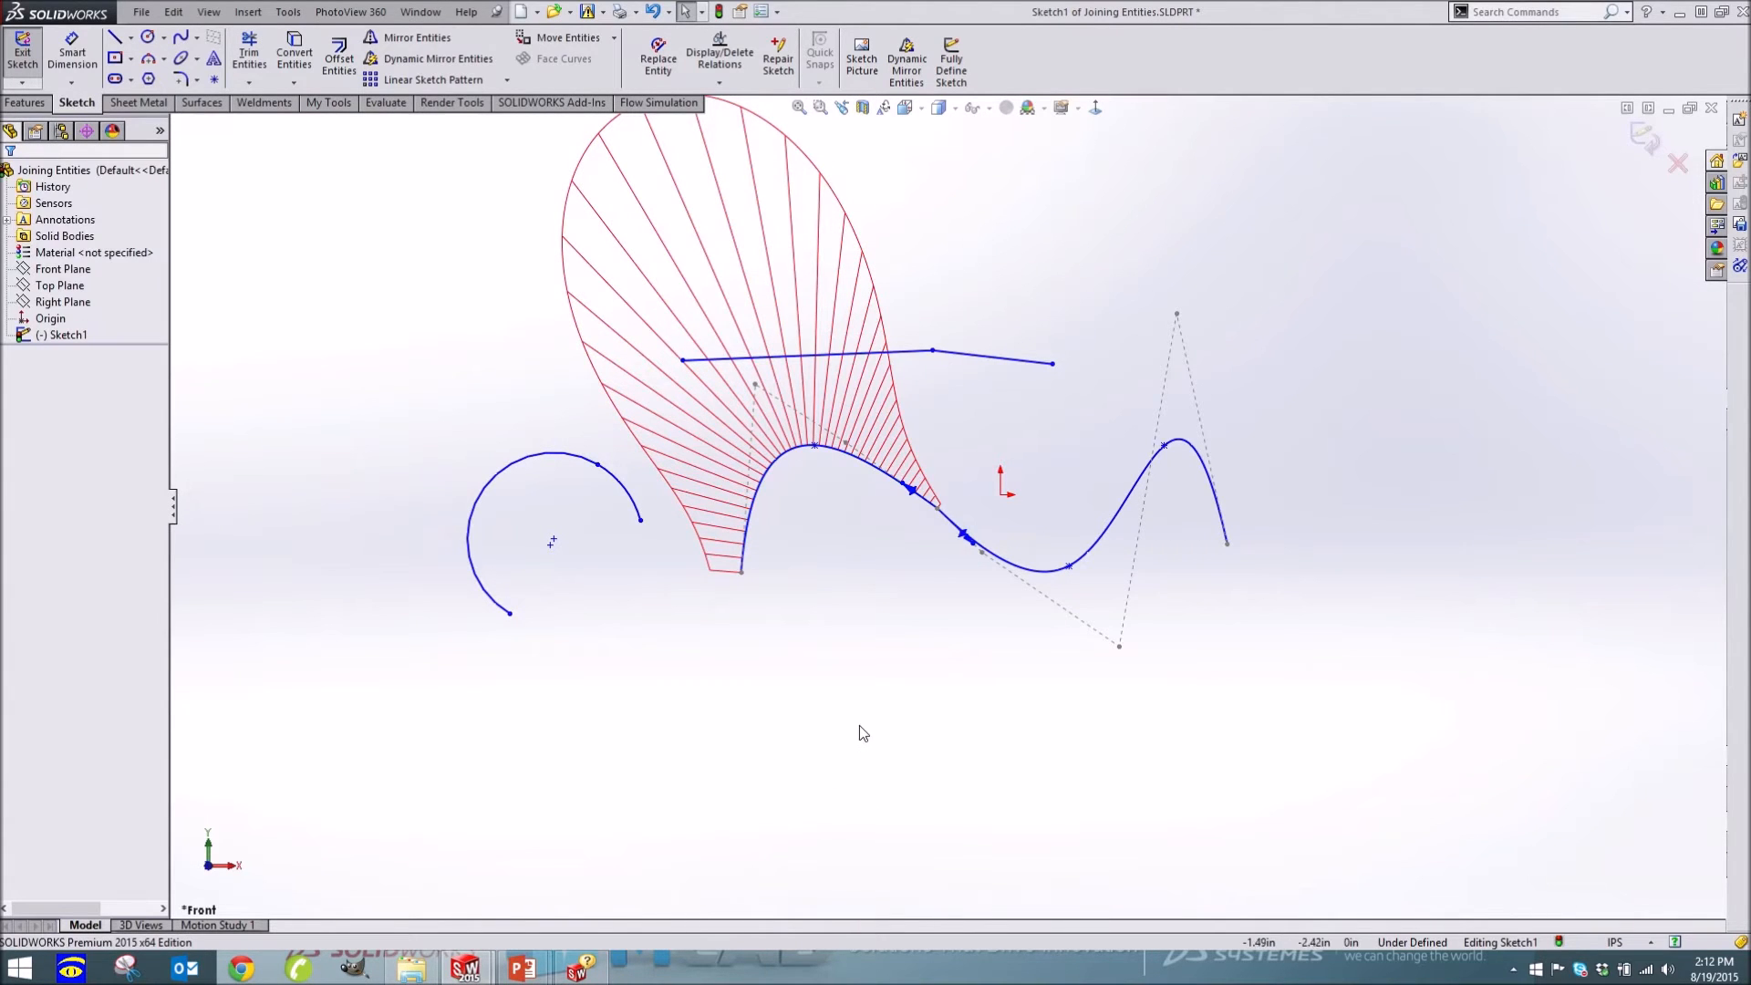
# Examine the Sketch system options for spline control polygon and curvature comb bounding curve display
pyautogui.keyDown('ctrl'); pyautogui.moveTo(868, 673); pyautogui.dragTo(868, 799, button='middle'); pyautogui.keyUp('ctrl')
pyautogui.click(767, 16)
pyautogui.click(802, 32)
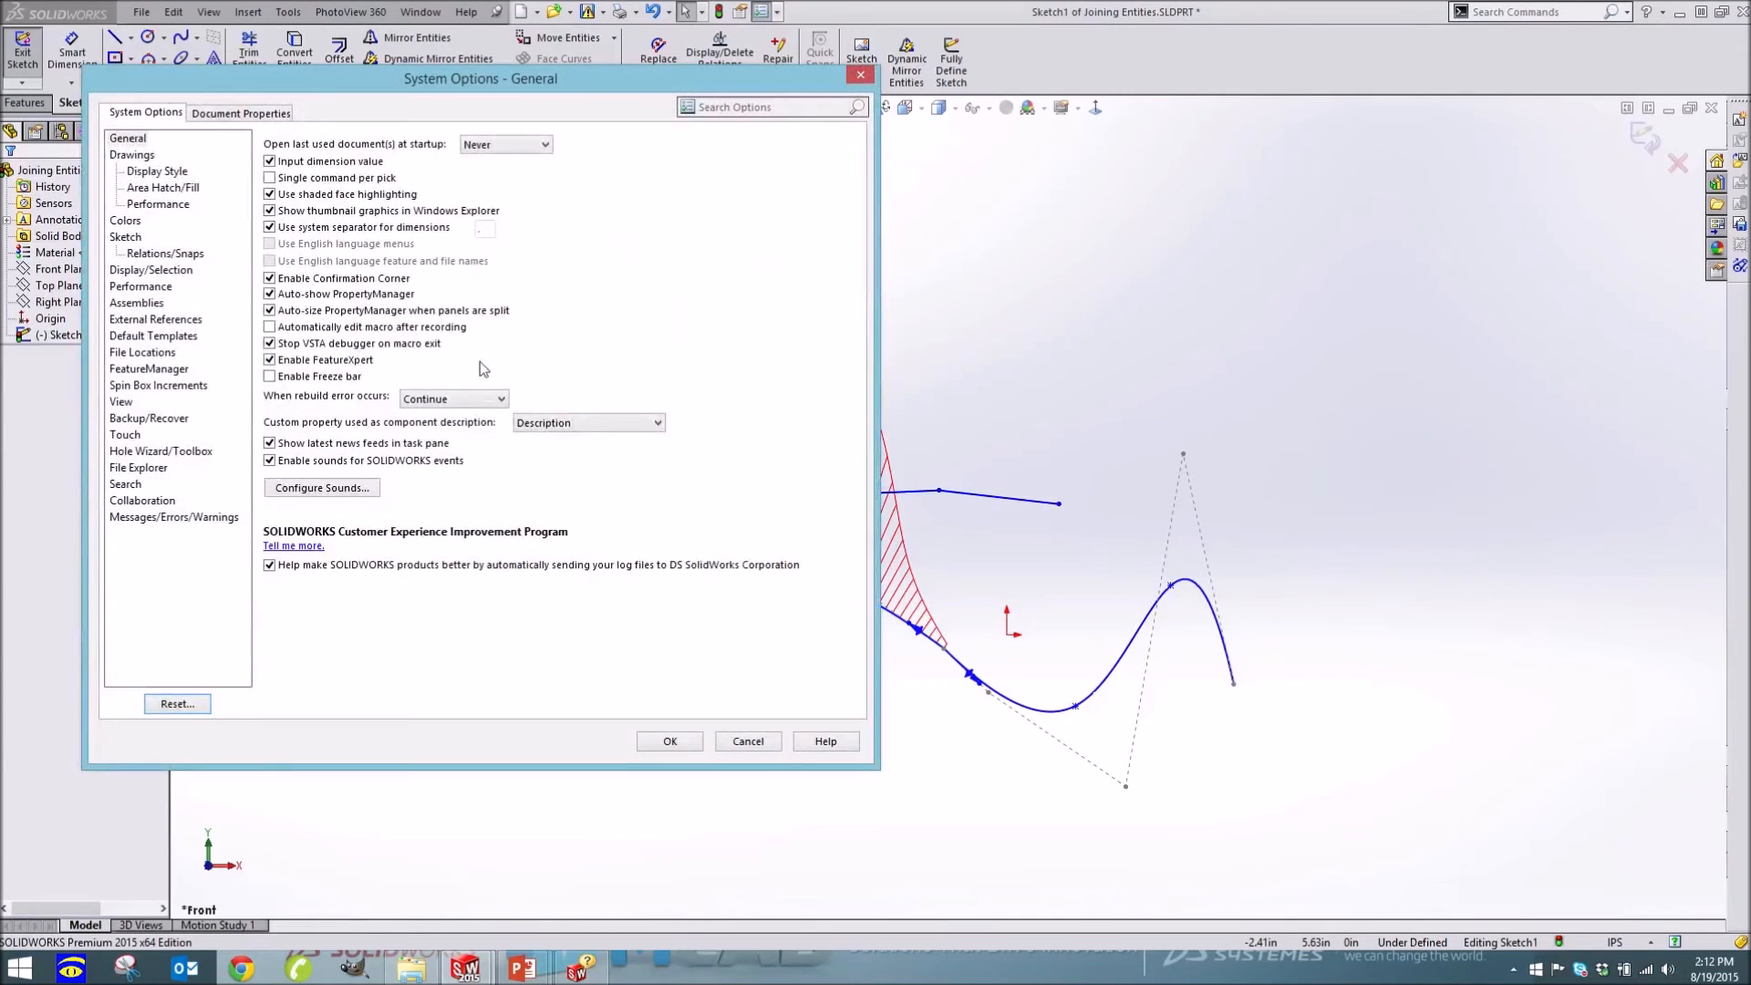
pyautogui.click(125, 236)
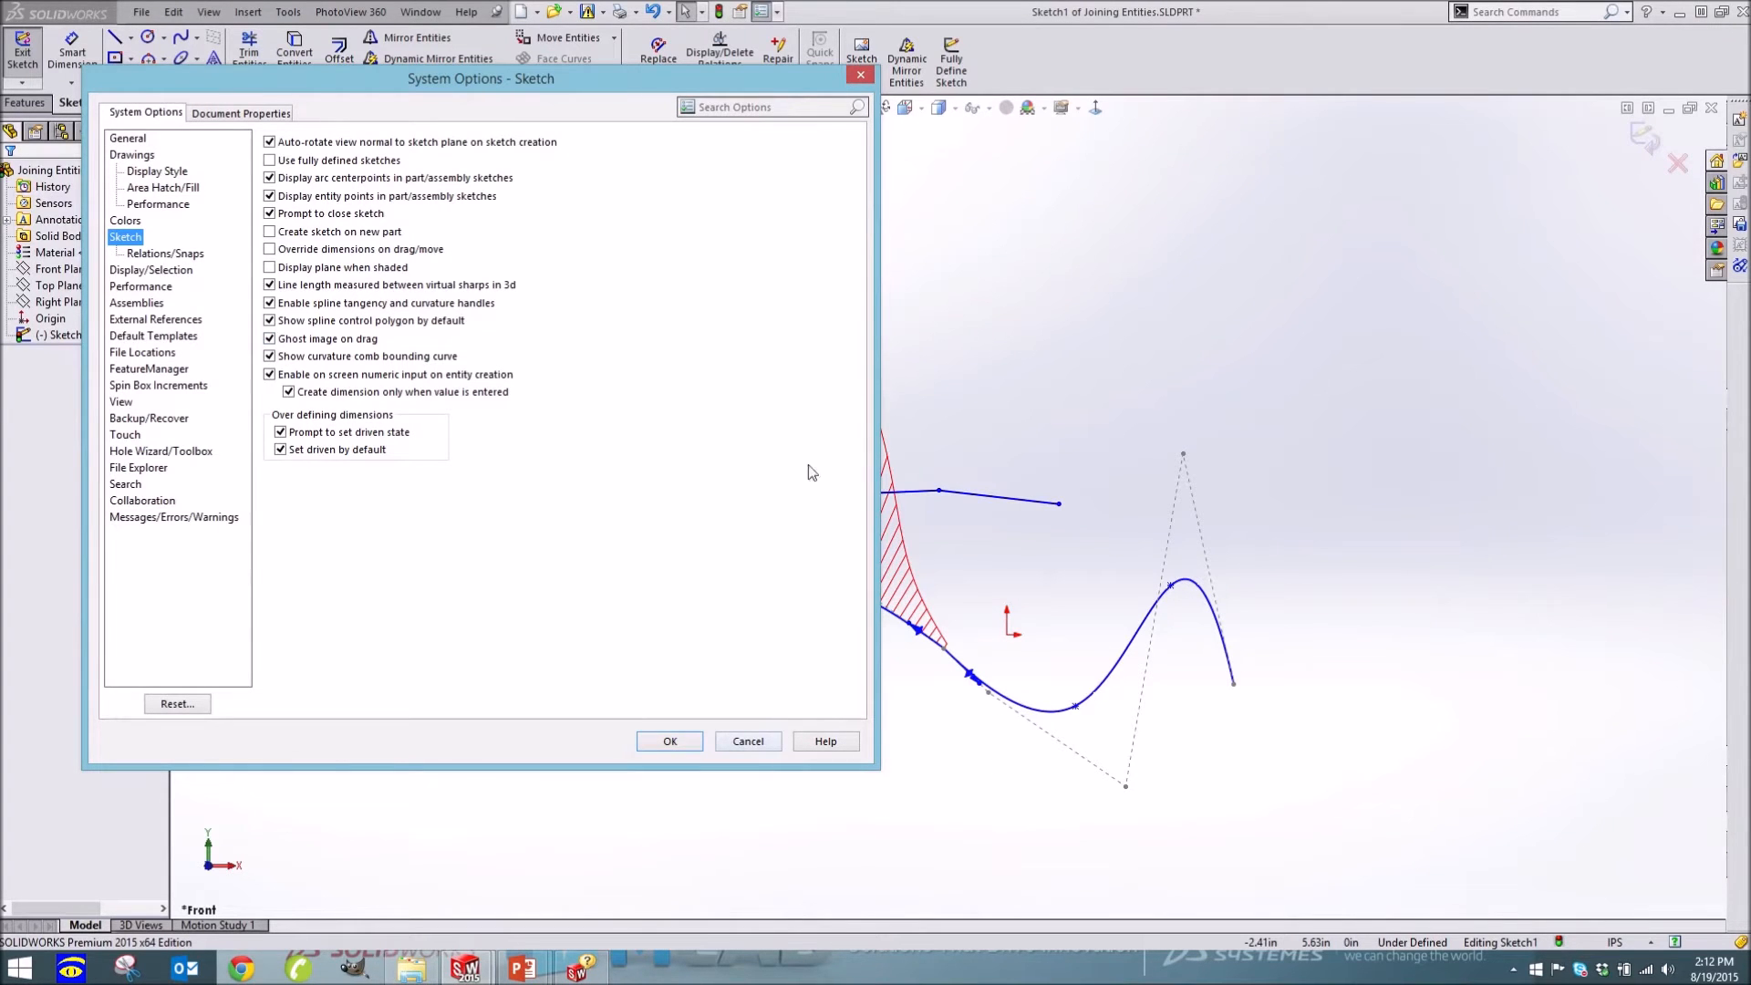
pyautogui.moveTo(601, 78); pyautogui.dragTo(353, 120)
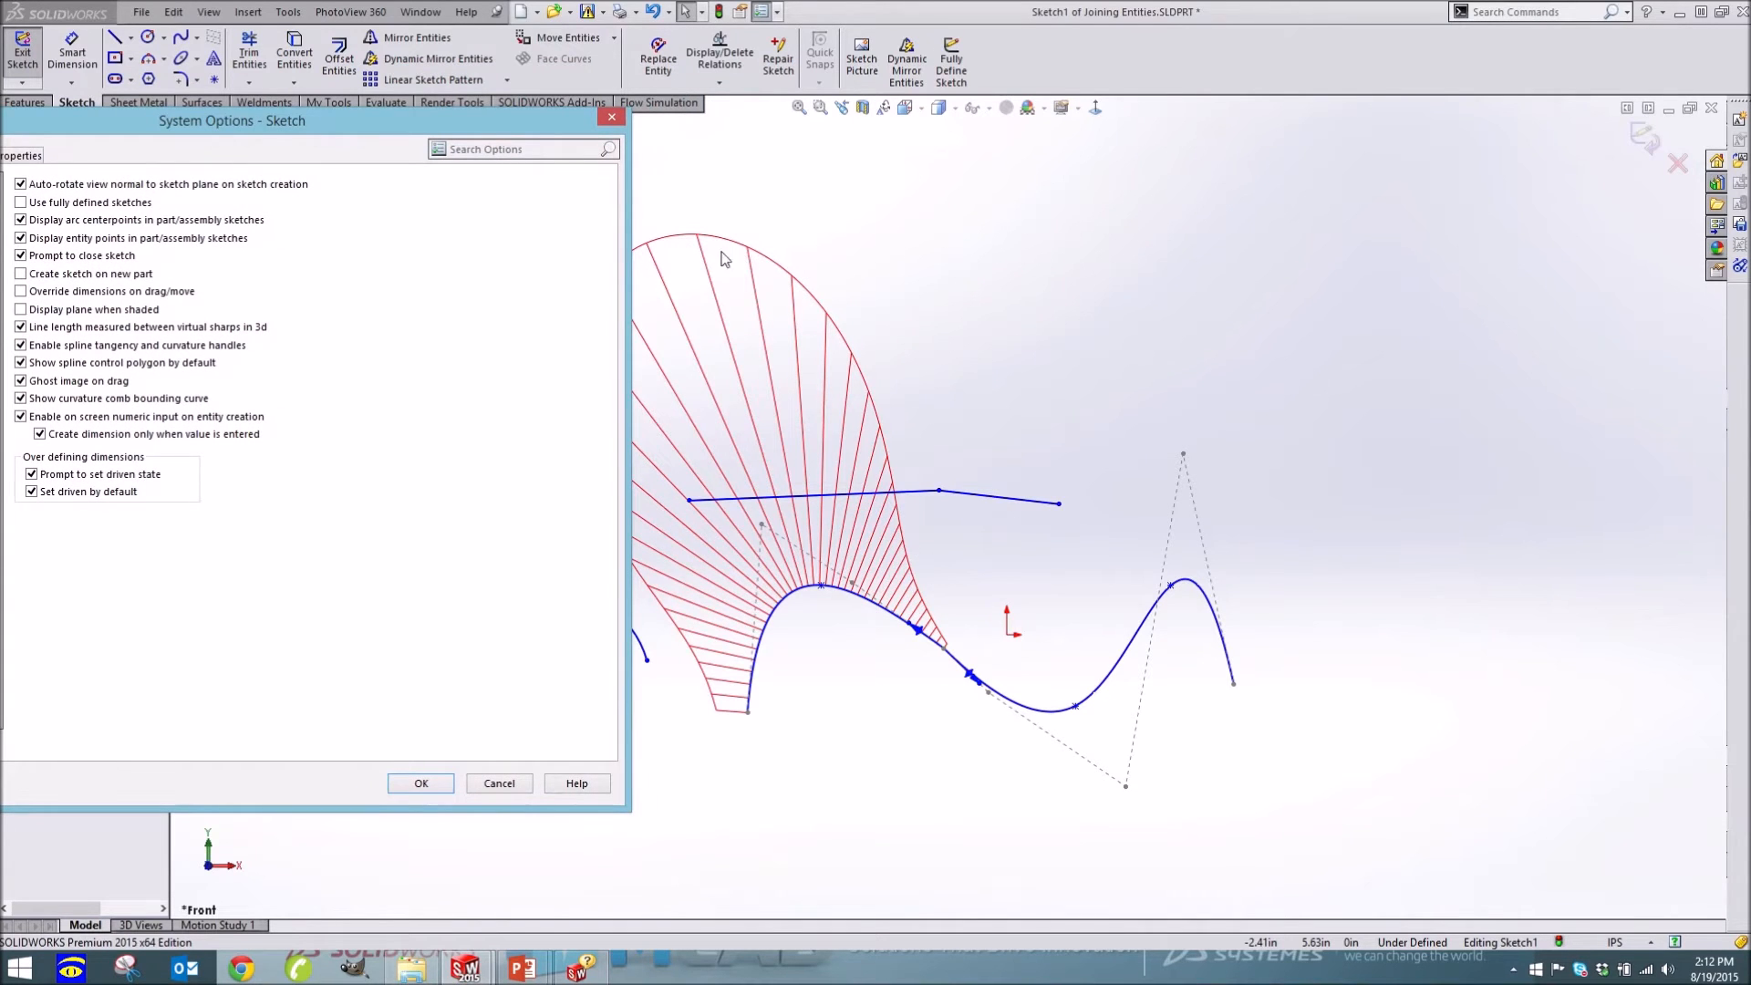
pyautogui.moveTo(430, 128); pyautogui.dragTo(823, 140)
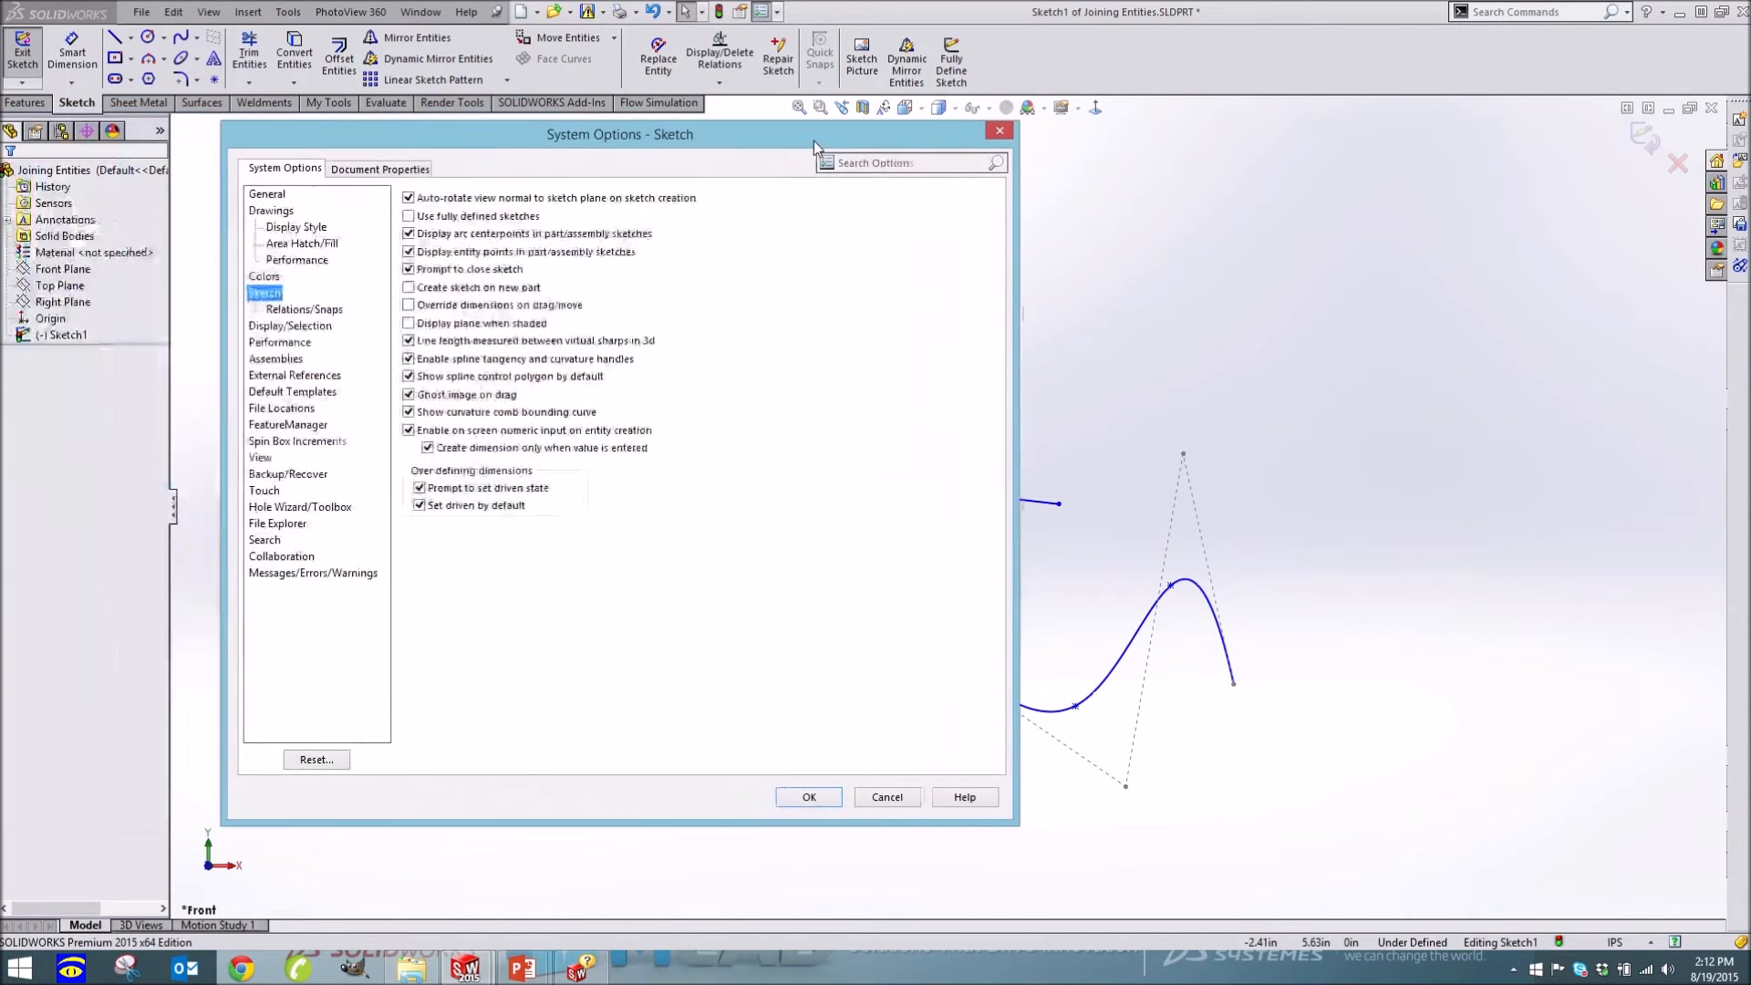
# Look up the Temporary Graphics, Shaded color in the Colors system options and close the options without changes
pyautogui.click(272, 275)
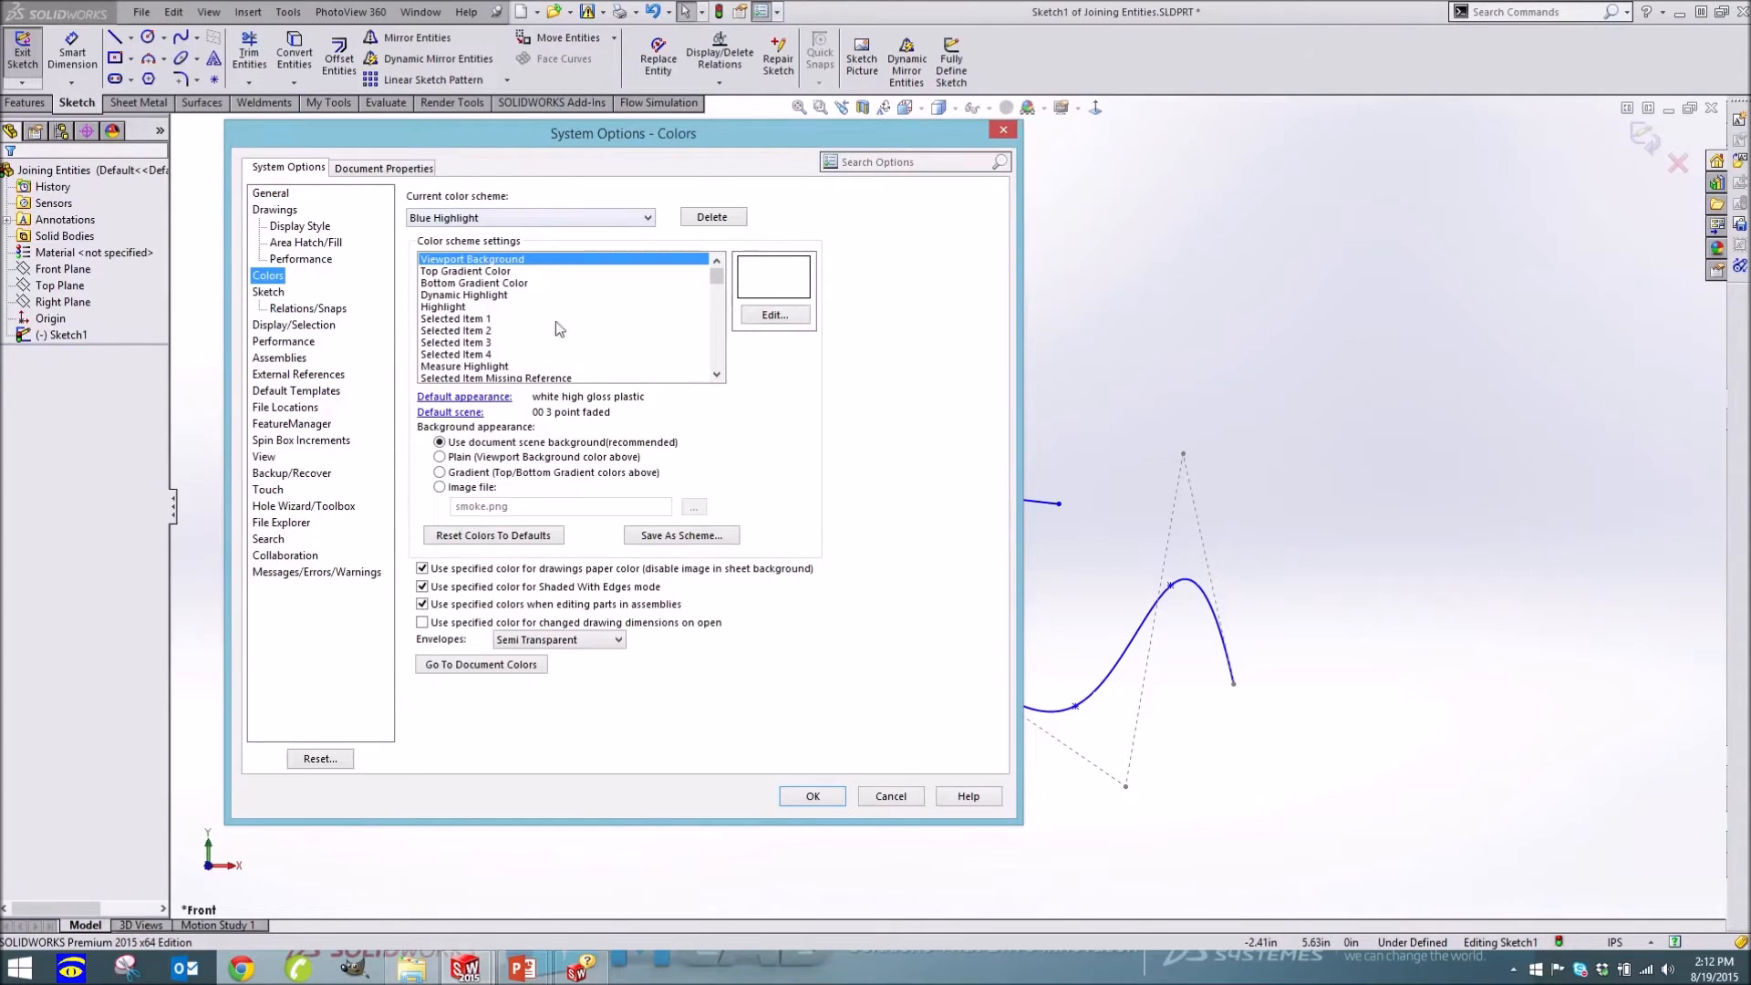
pyautogui.click(716, 374)
pyautogui.click(717, 374)
pyautogui.click(716, 374)
pyautogui.click(716, 374)
pyautogui.click(716, 374)
pyautogui.click(717, 374)
pyautogui.click(717, 374)
pyautogui.click(717, 374)
pyautogui.click(717, 374)
pyautogui.click(487, 344)
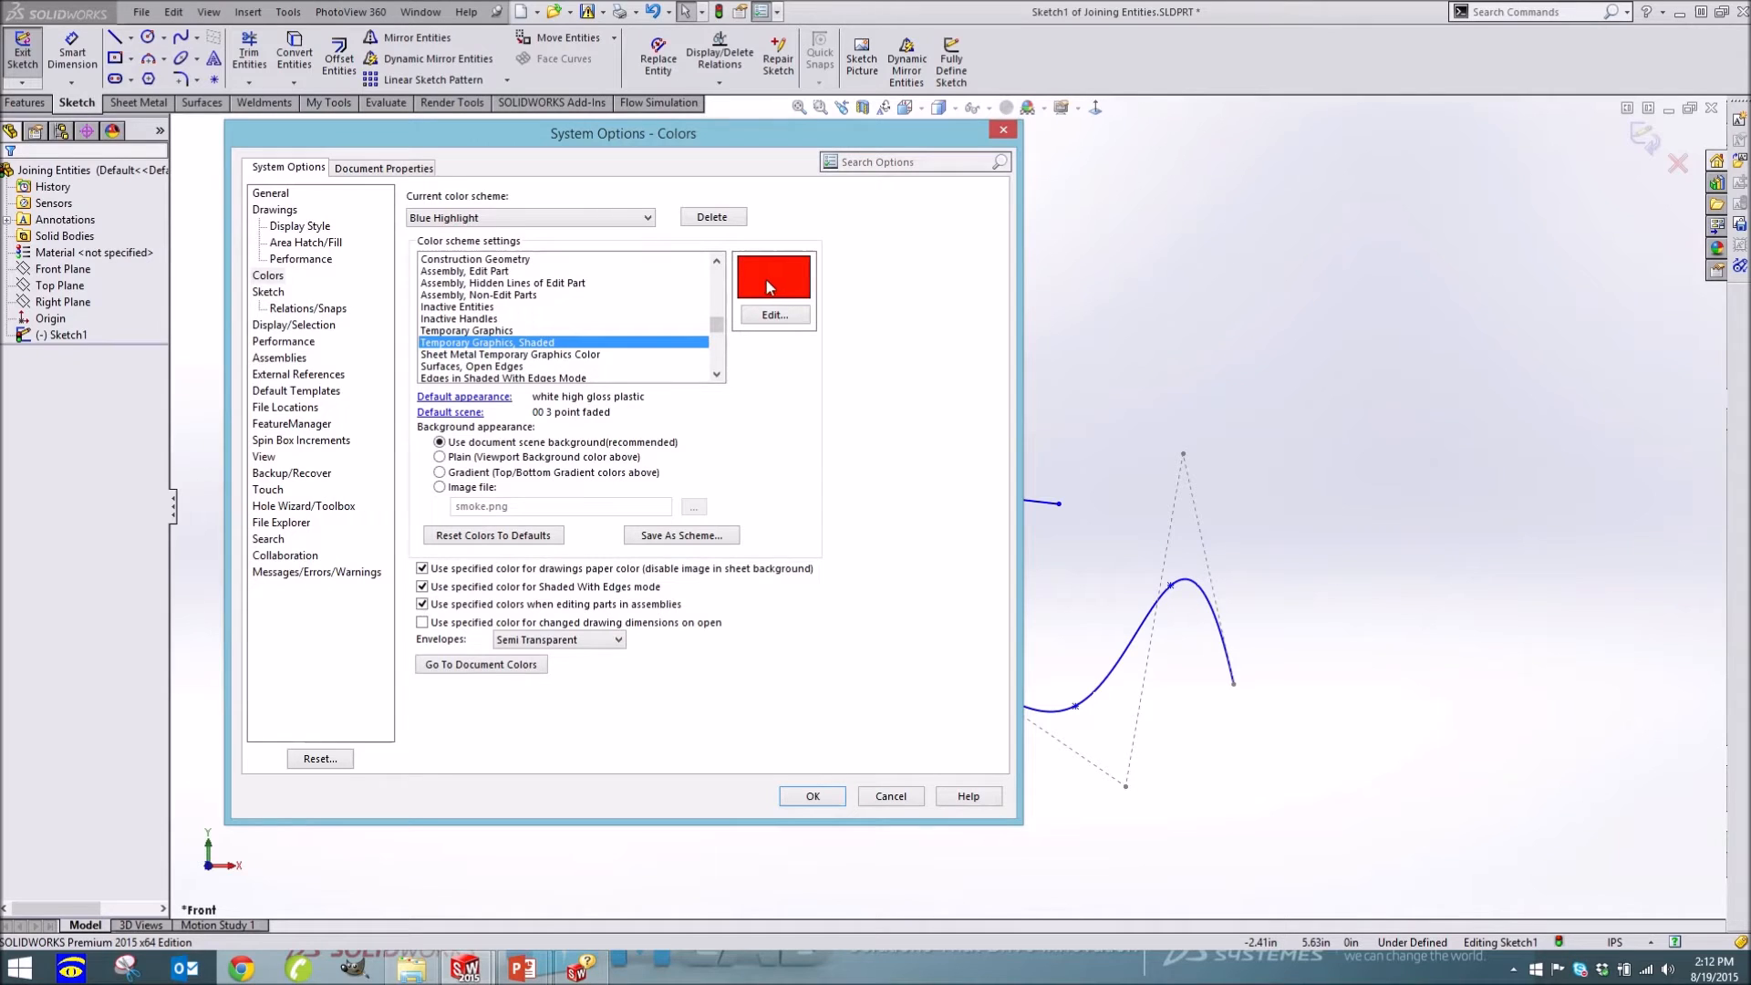
pyautogui.moveTo(735, 141); pyautogui.dragTo(550, 147)
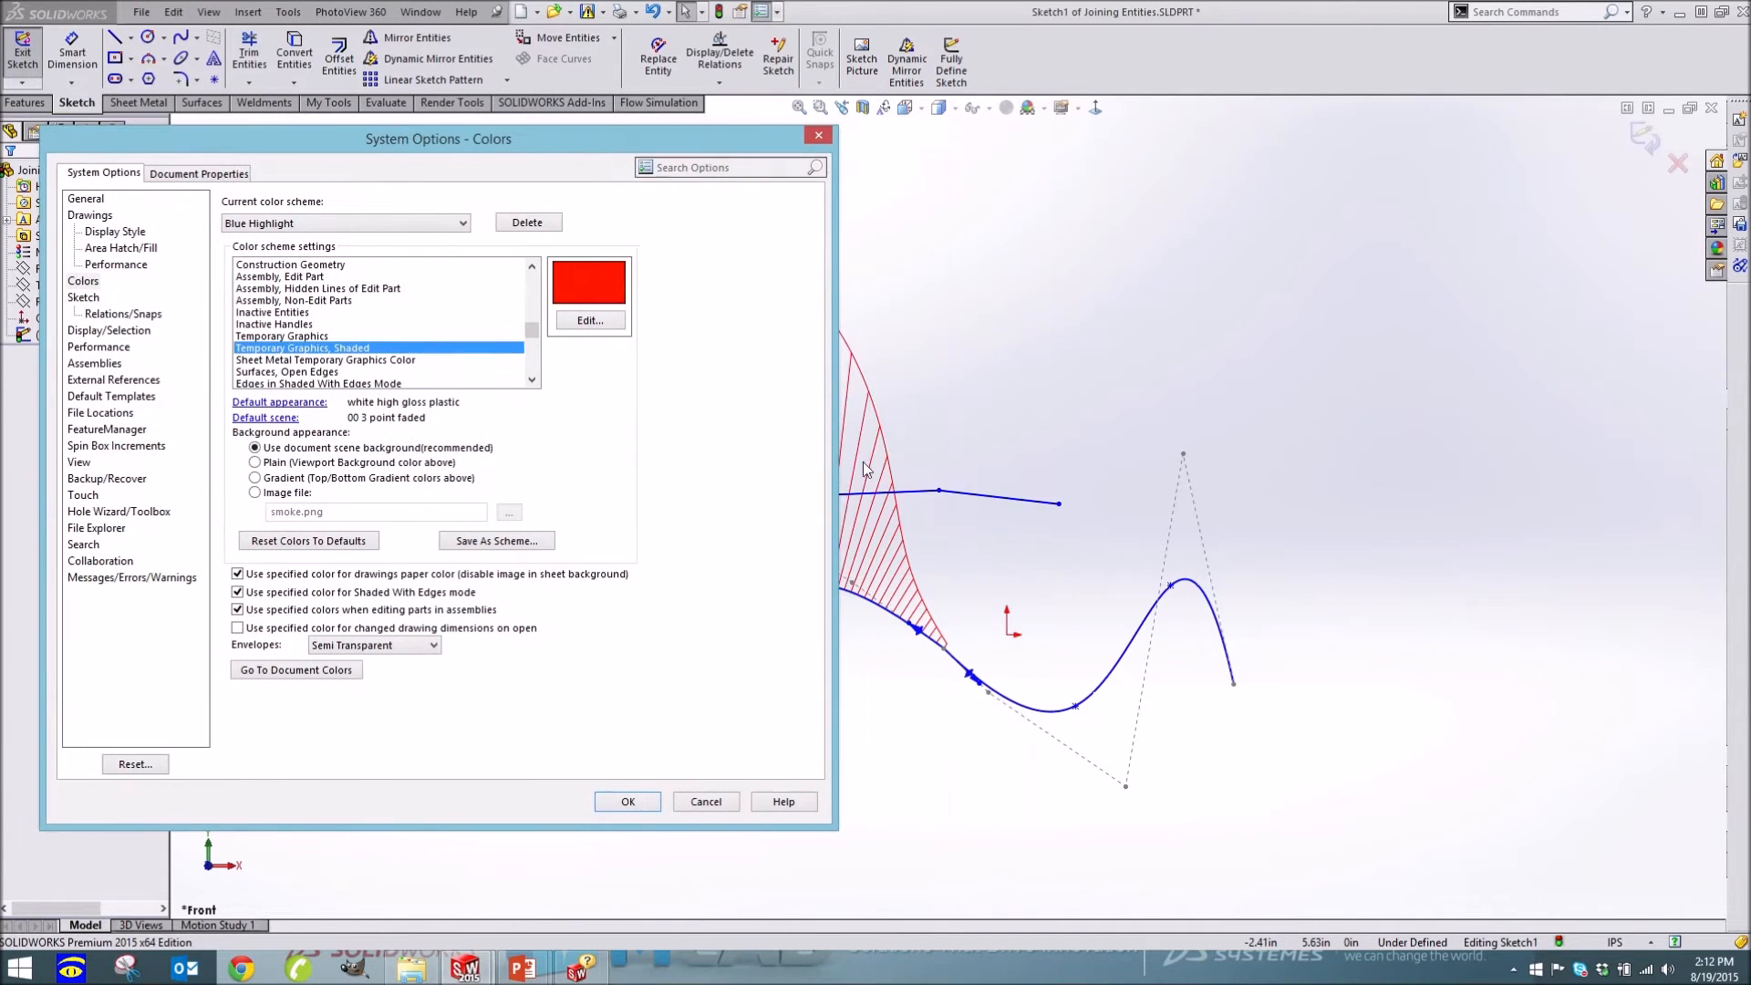
pyautogui.click(706, 801)
# Lower the left spline's first upper control polygon vertex to about X -2.63, Y 0.75 in
pyautogui.moveTo(764, 527); pyautogui.dragTo(755, 563)
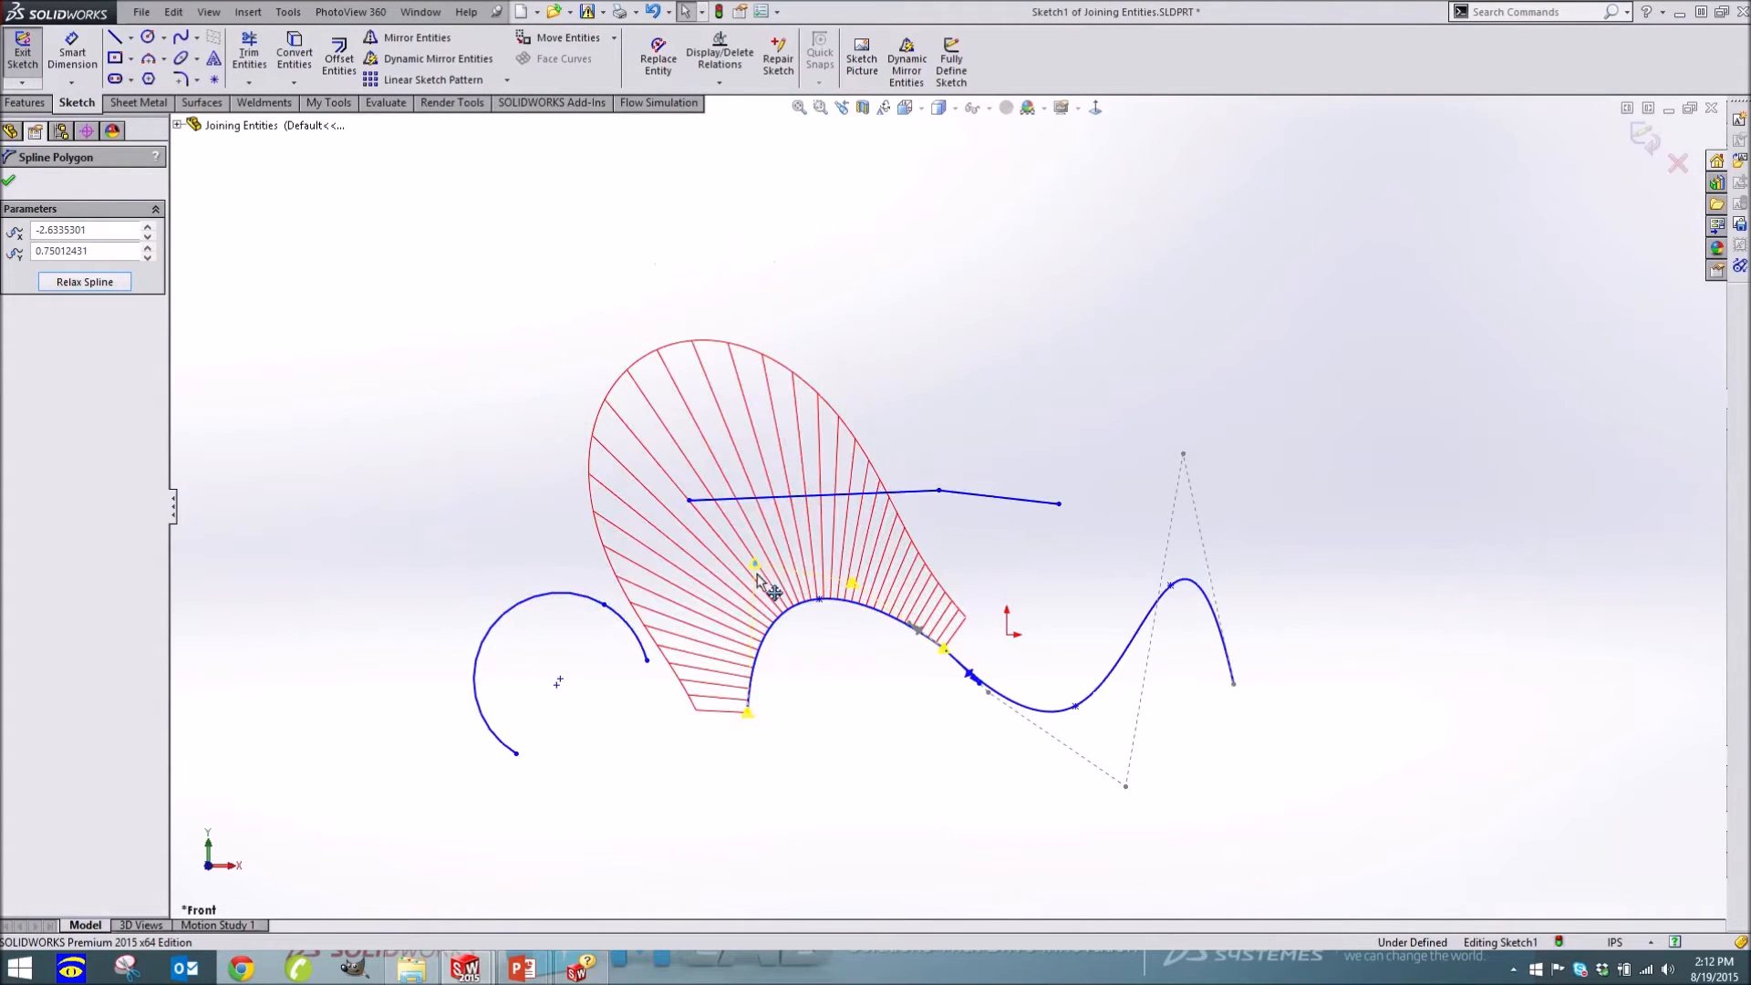
pyautogui.click(877, 719)
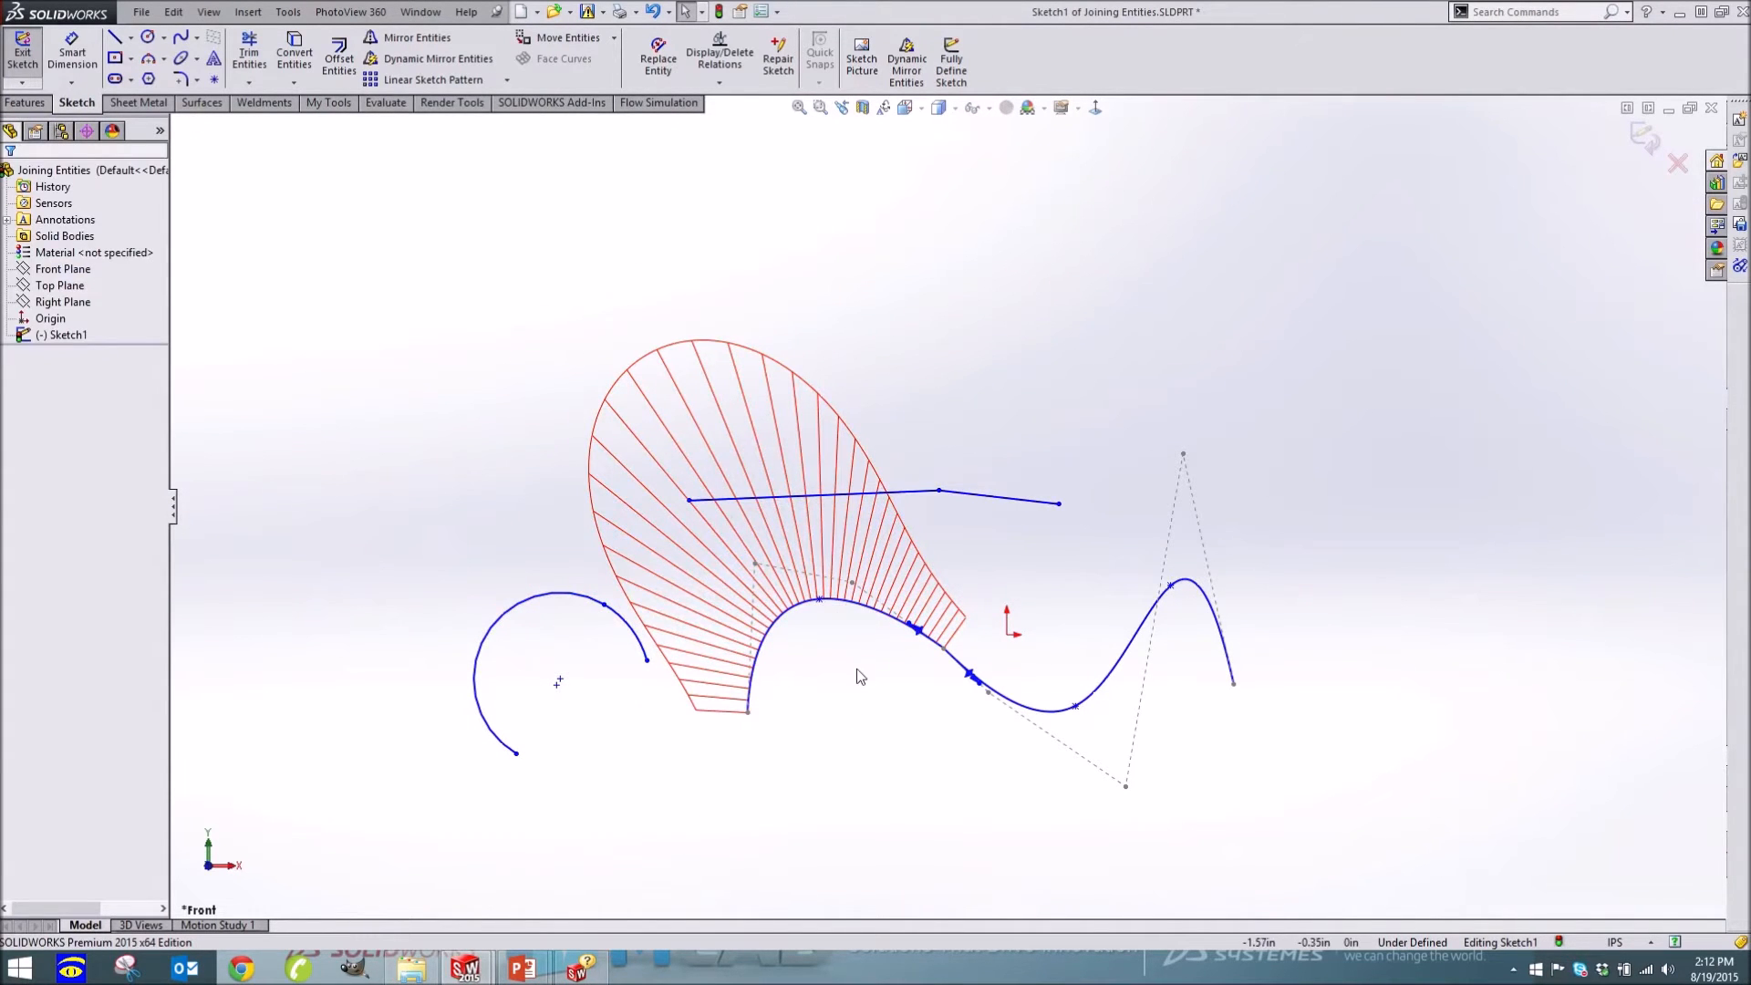
# Hide the reshaped left spline's control polygon and display it again
pyautogui.click(847, 612)
pyautogui.rightClick(850, 612)
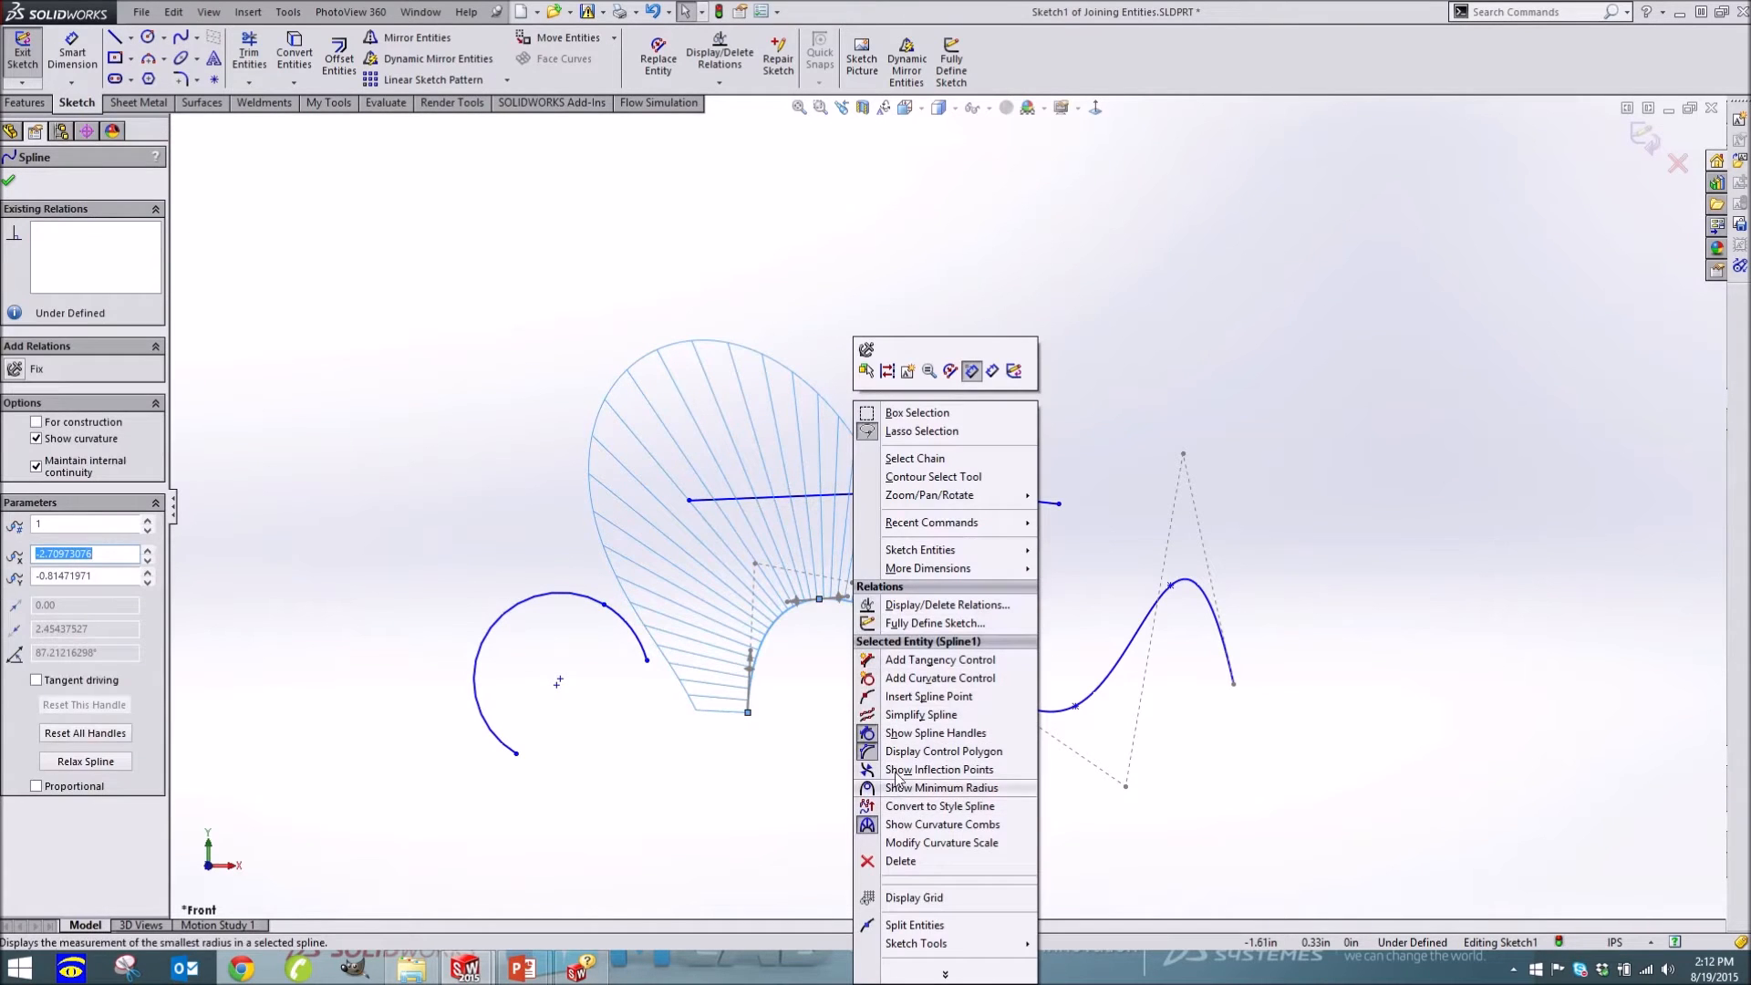
pyautogui.click(944, 751)
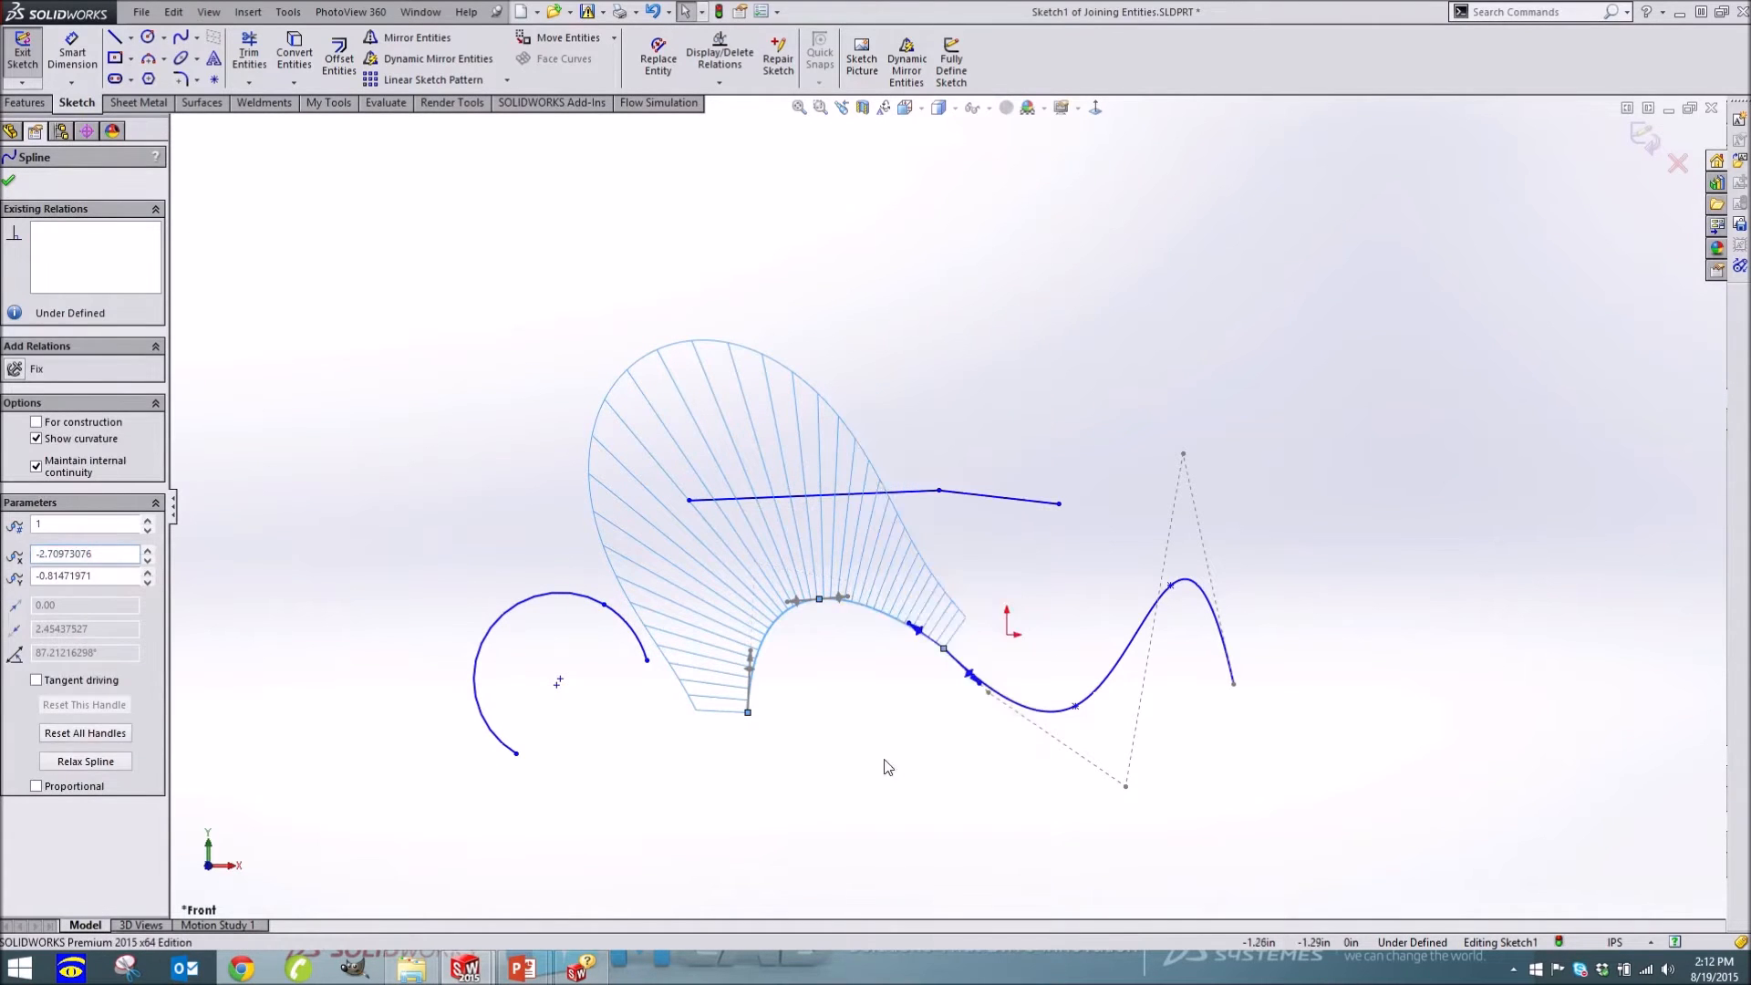
pyautogui.rightClick(871, 612)
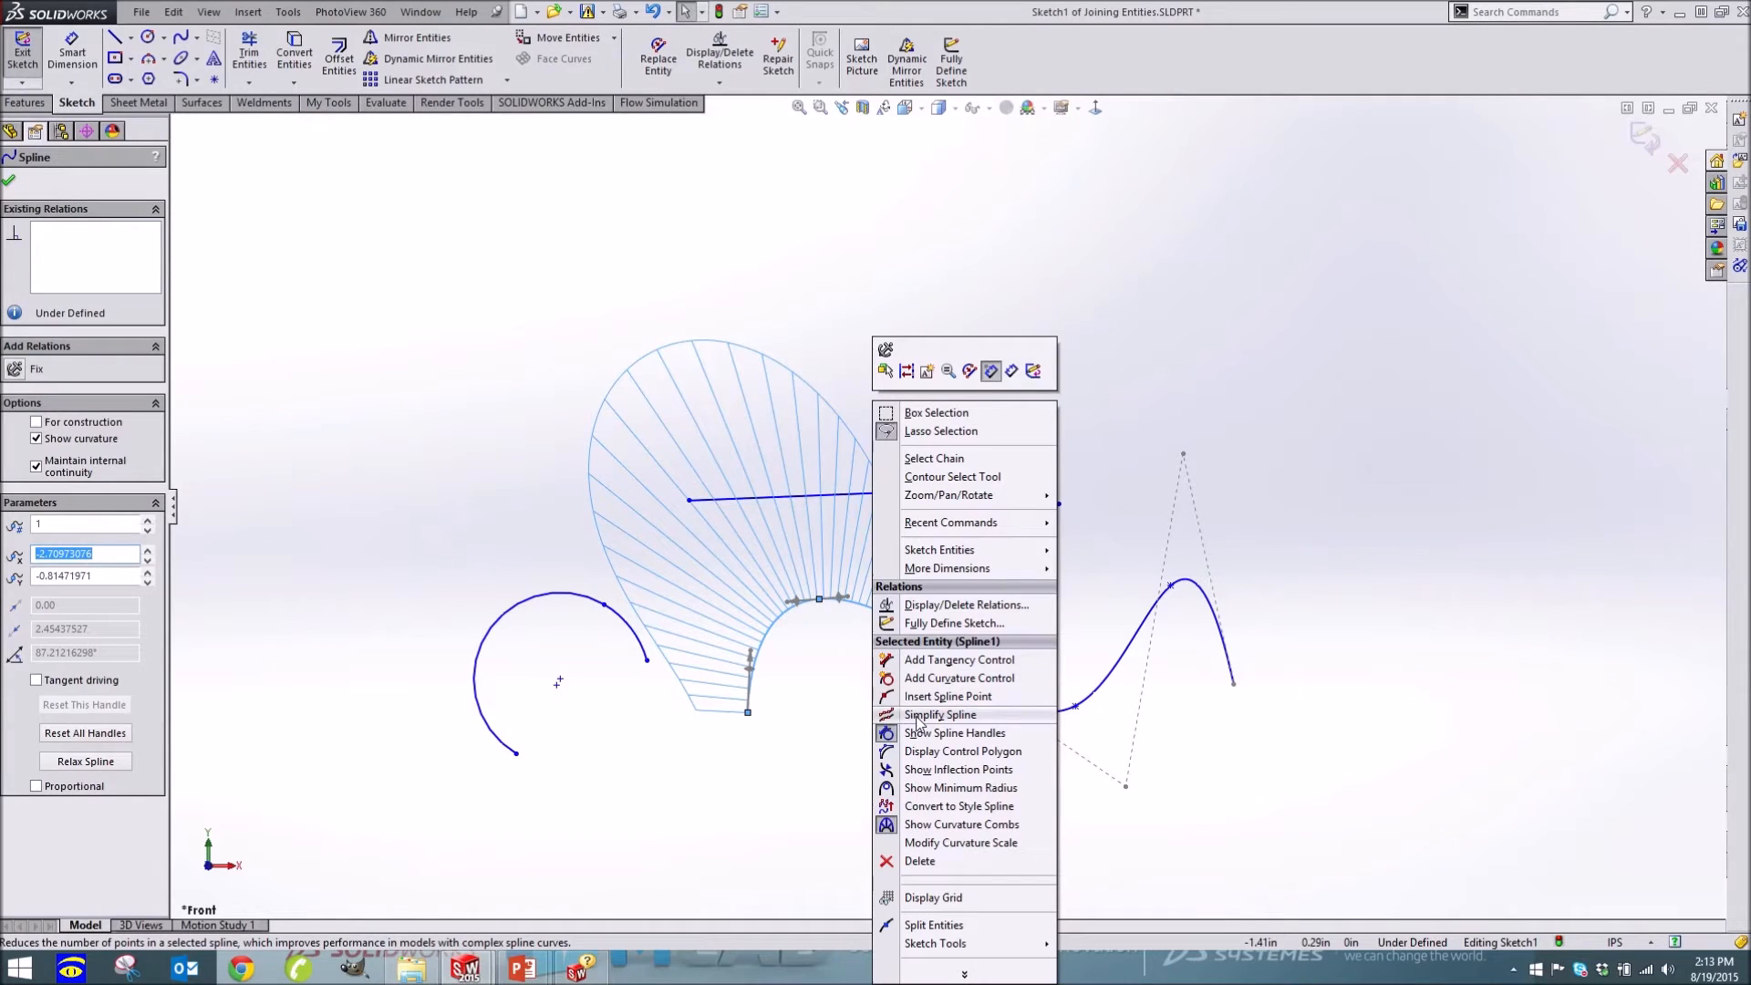
pyautogui.click(925, 750)
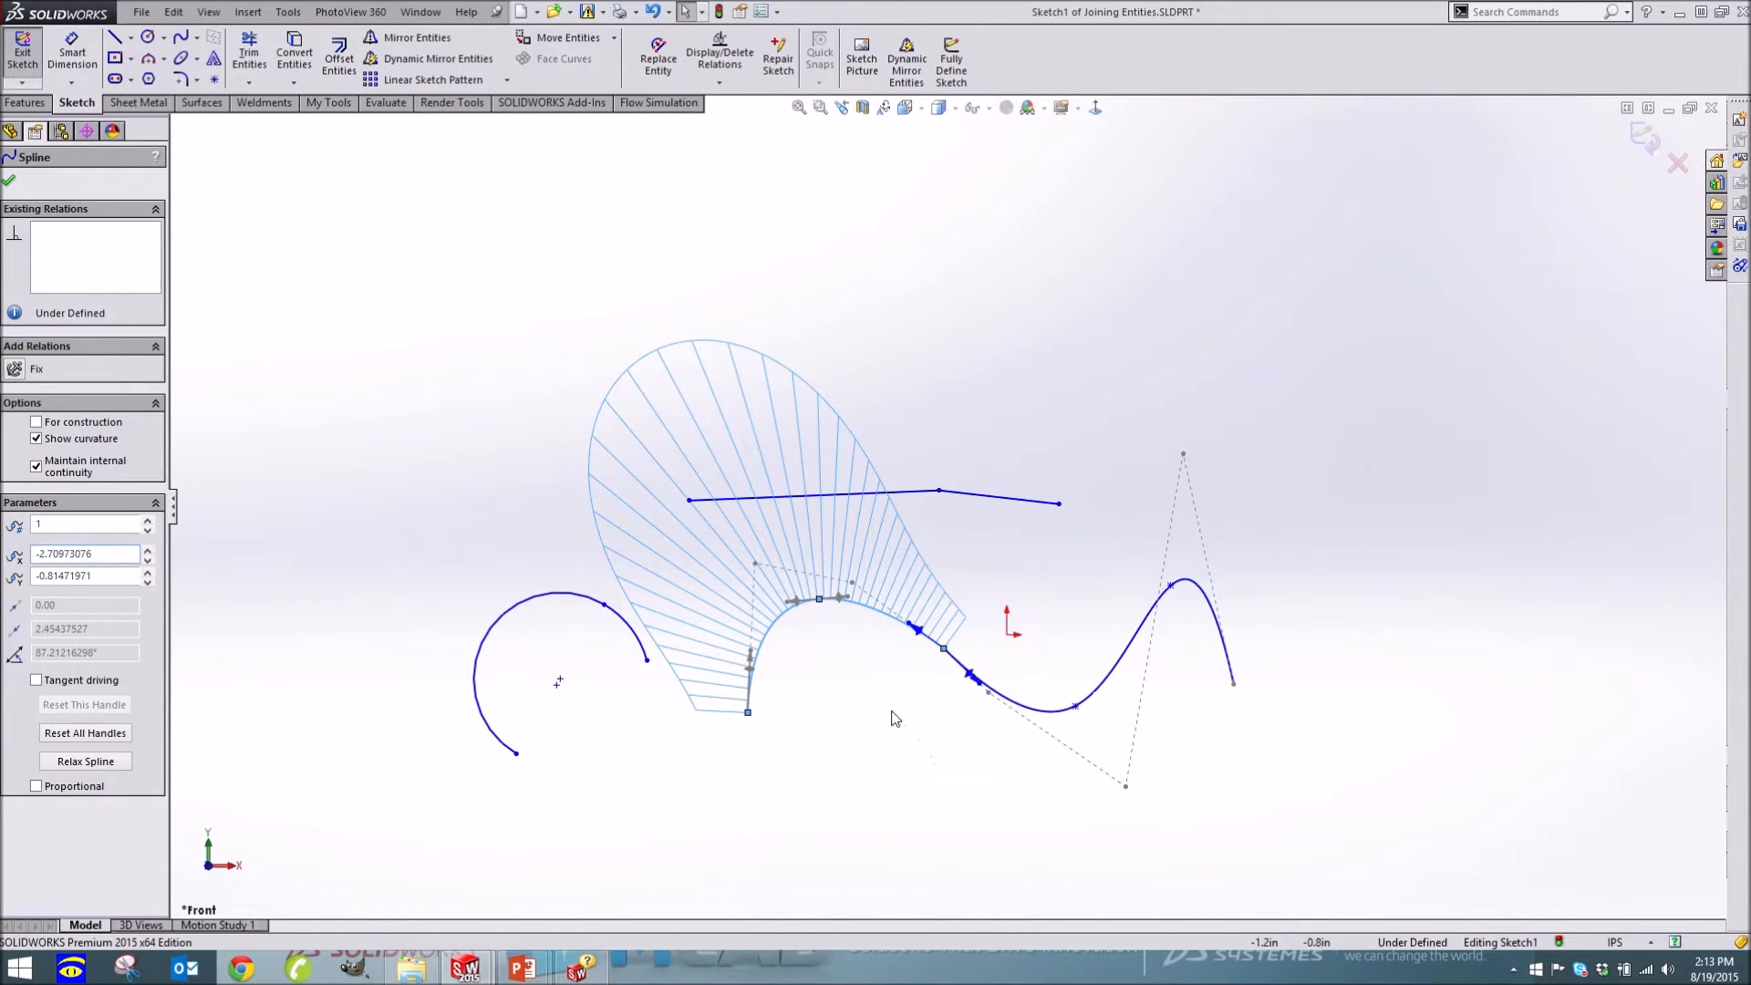
# Hide the curvature combs on the left spline and deselect it
pyautogui.rightClick(864, 611)
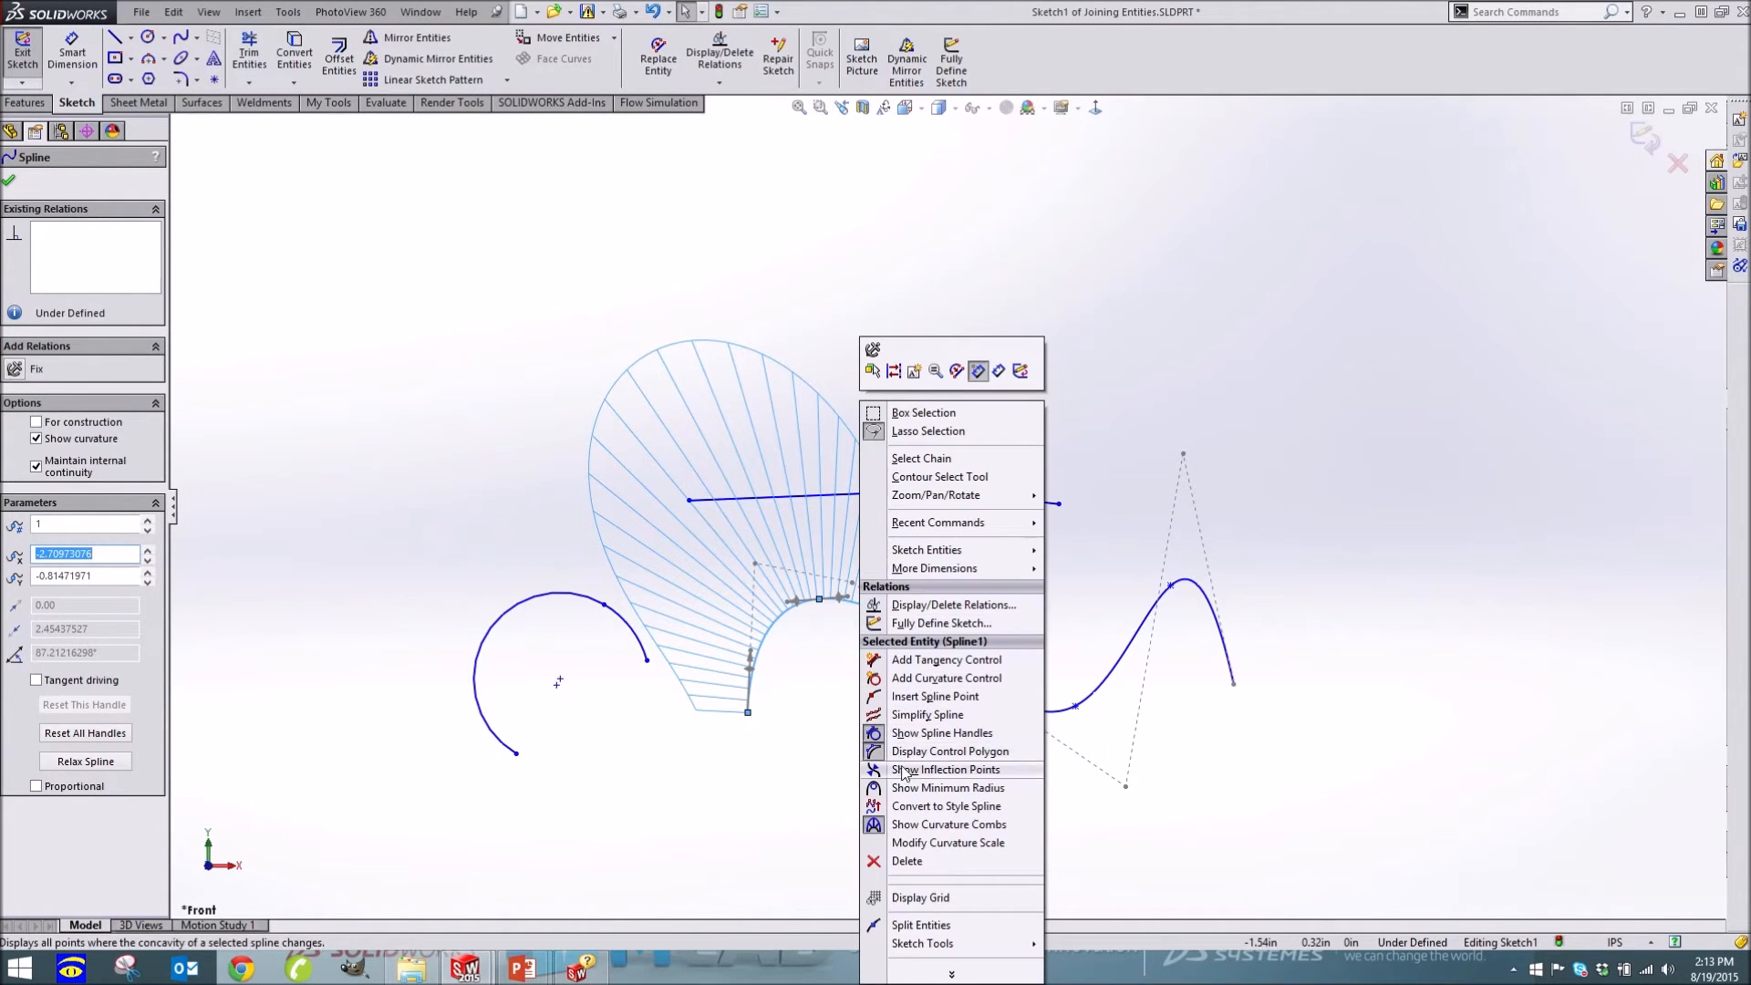
pyautogui.click(915, 825)
pyautogui.click(912, 743)
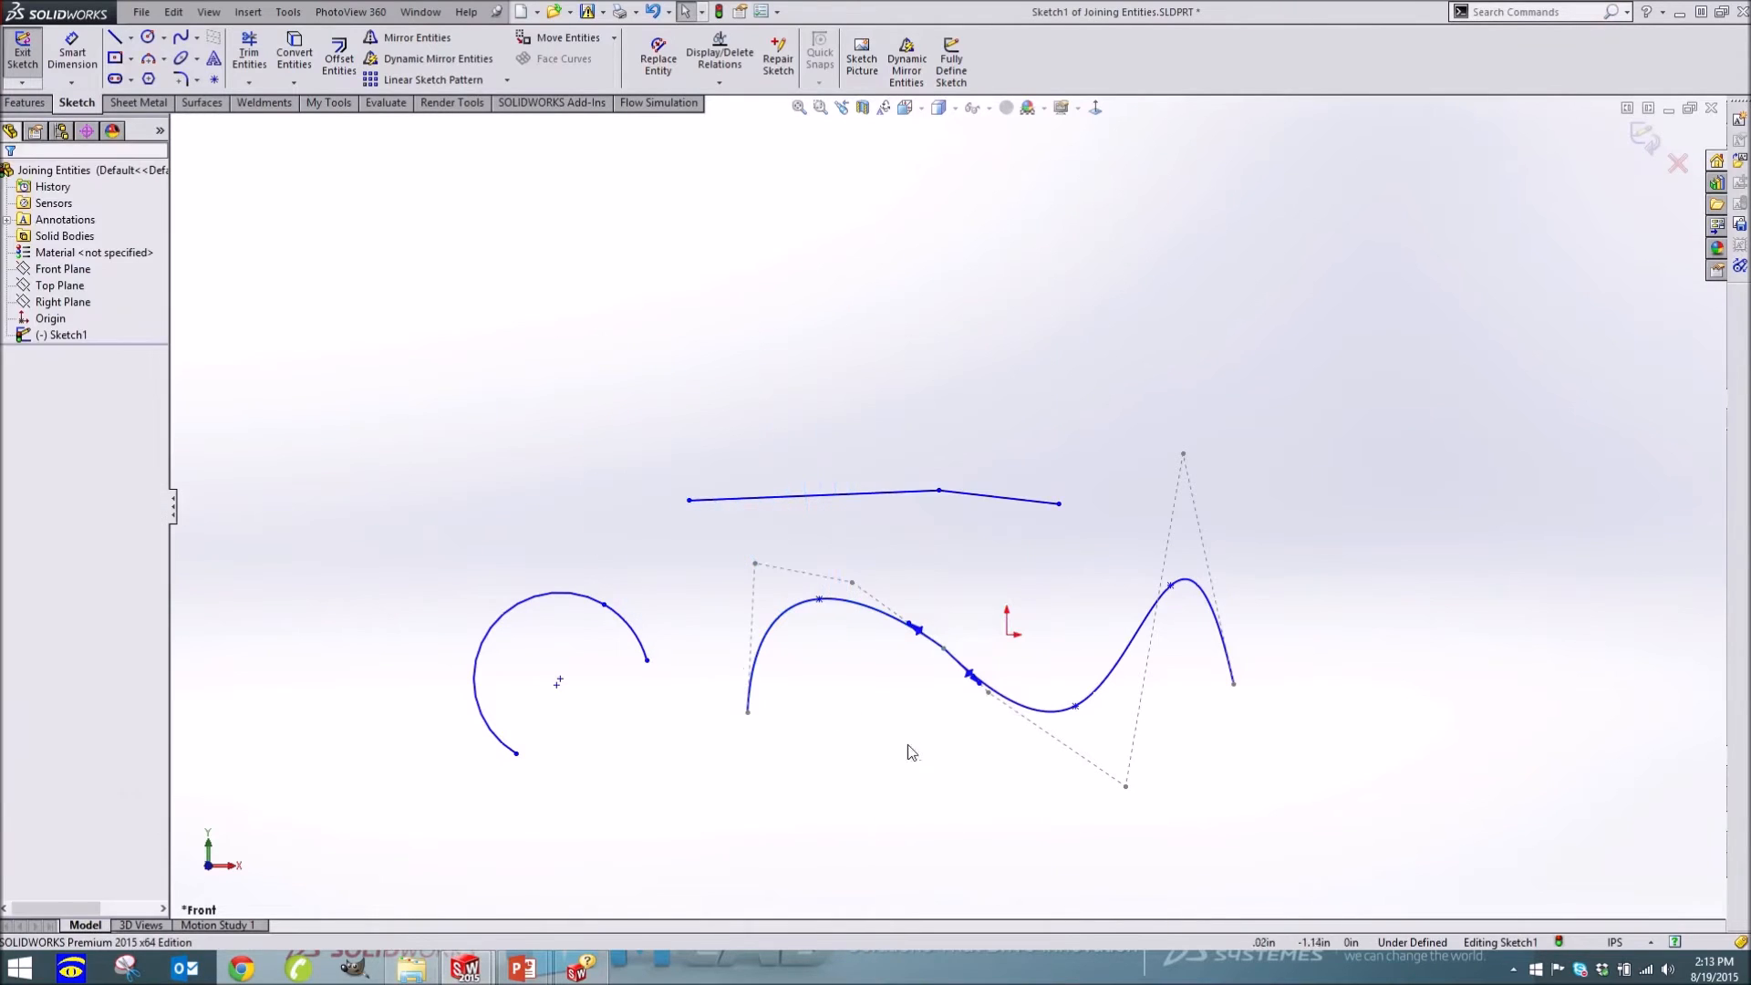
# Move the two splines' shared point to about X -0.82, Y 0.06 in and steepen the left spline's end handle to form a kink
pyautogui.moveTo(939, 655); pyautogui.dragTo(917, 586)
pyautogui.click(919, 668)
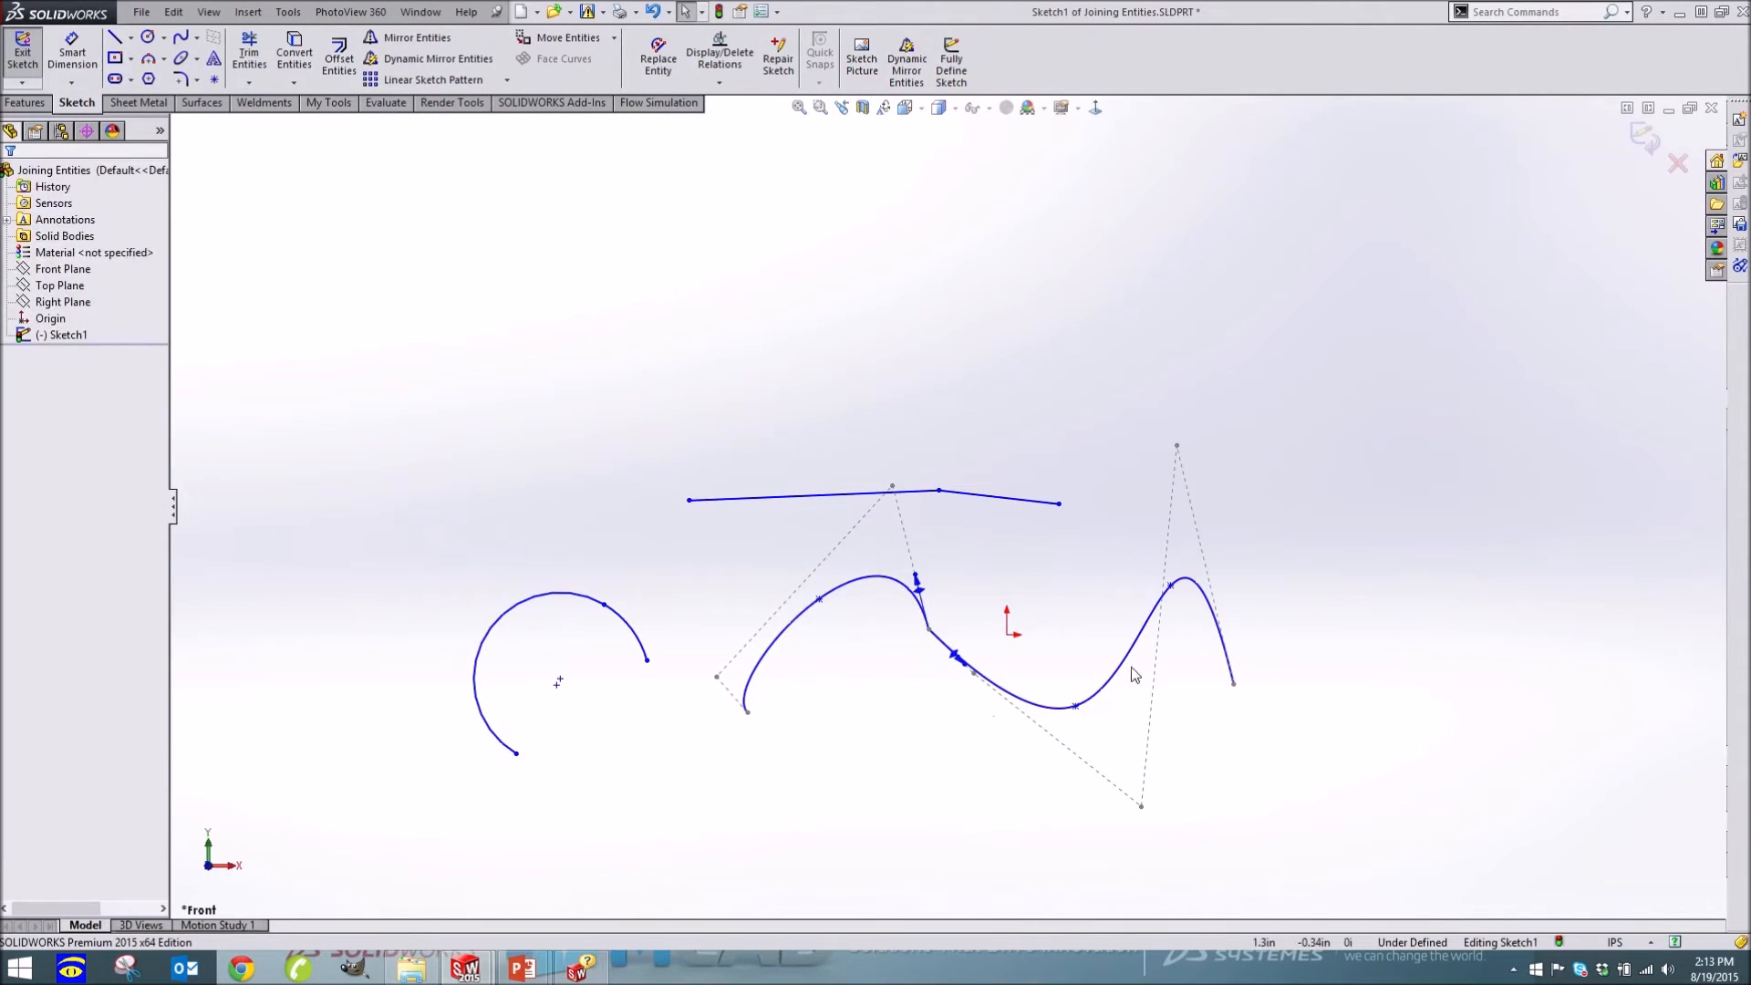
# Add a Tangent relation between the two connected splines and an Equal Curvature relation at their shared point
pyautogui.click(919, 606)
pyautogui.keyDown('ctrl'); pyautogui.click(990, 686); pyautogui.keyUp('ctrl')
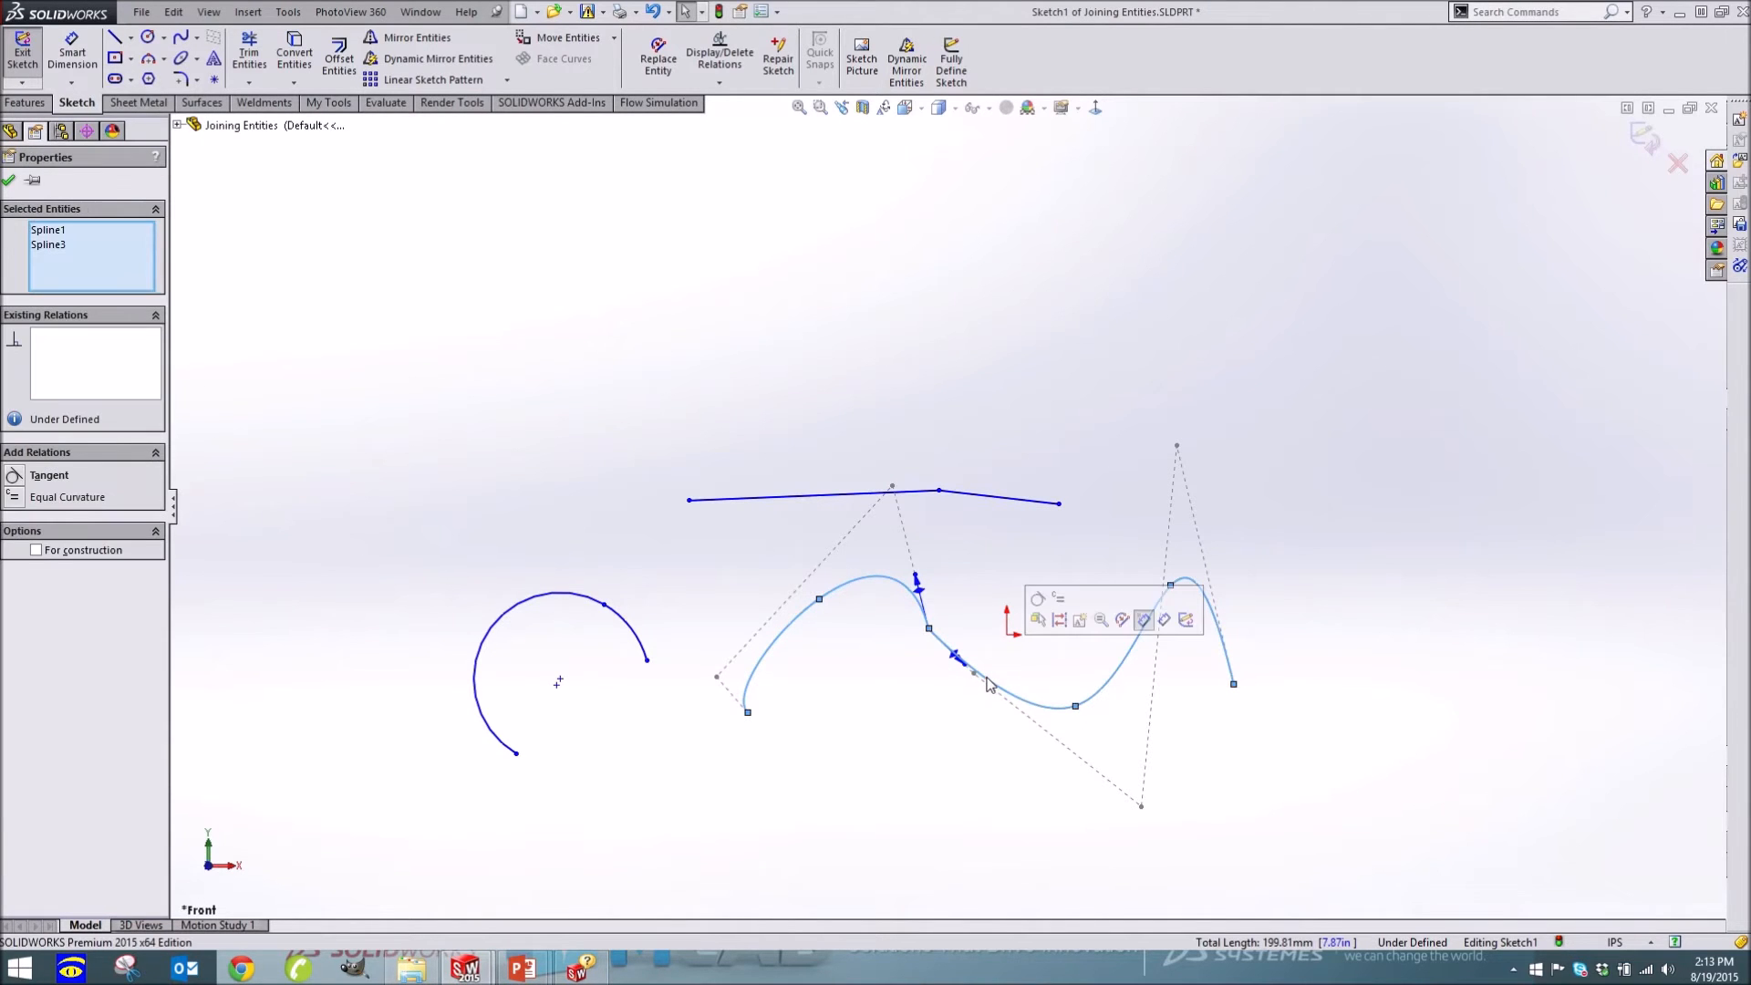
pyautogui.click(49, 483)
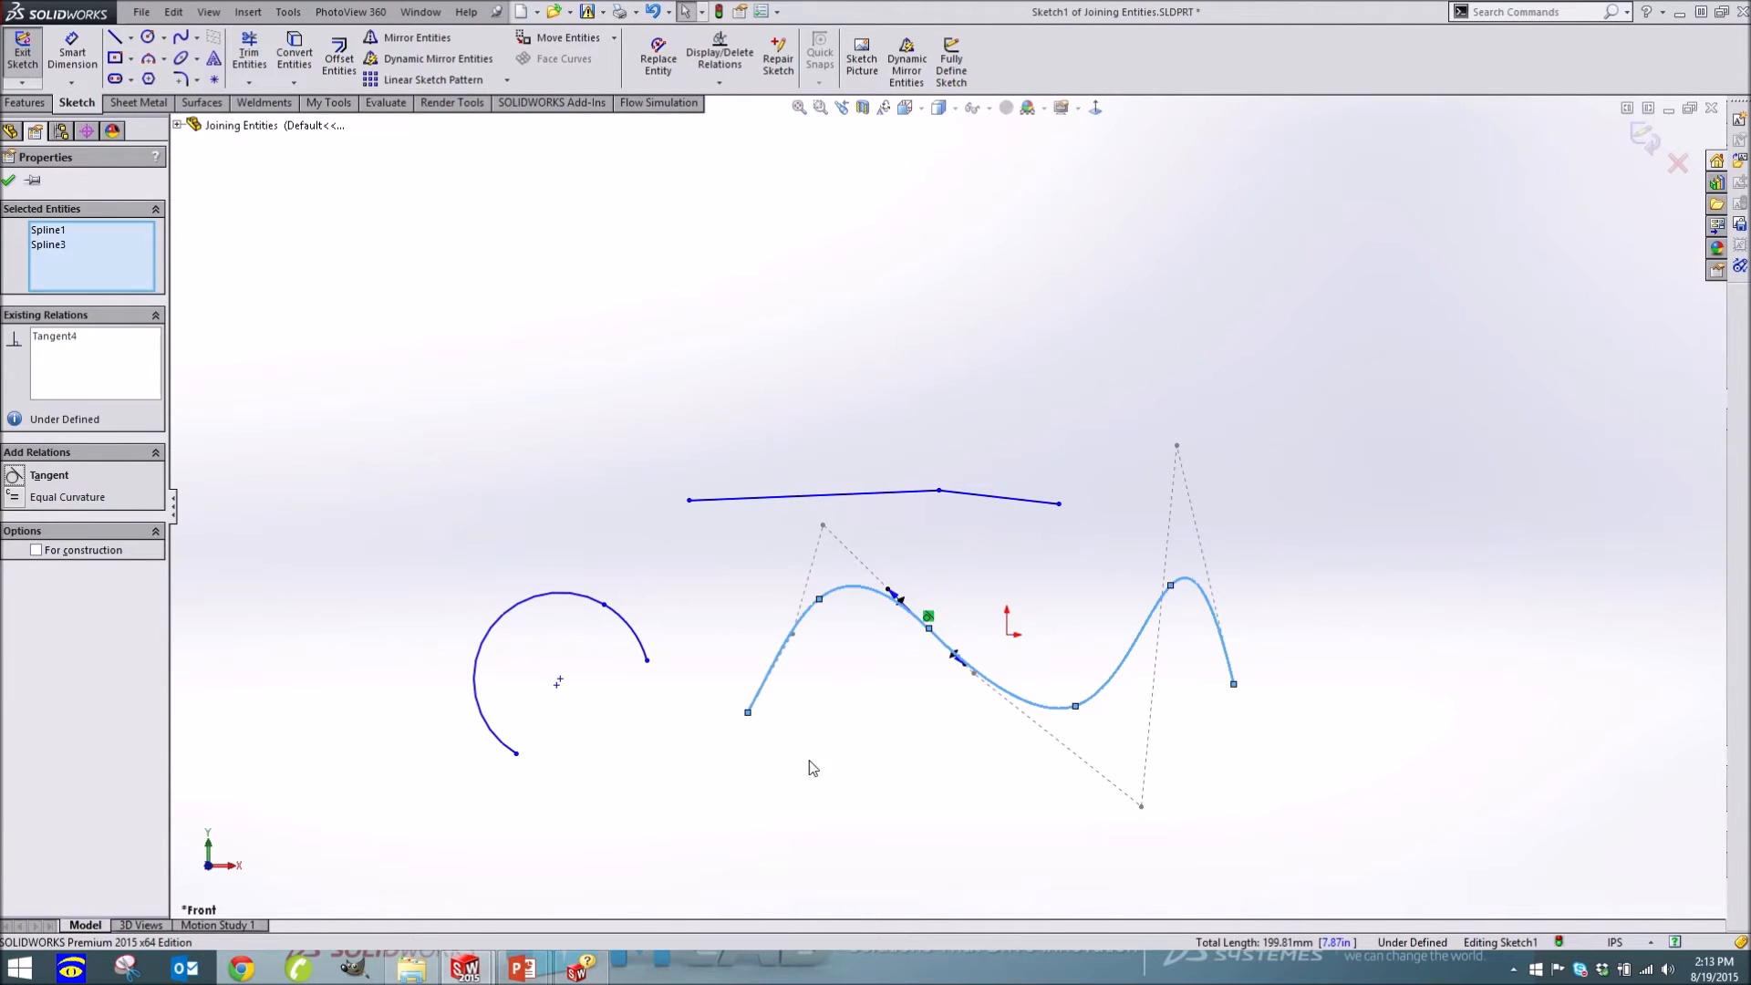
pyautogui.click(891, 715)
pyautogui.click(929, 631)
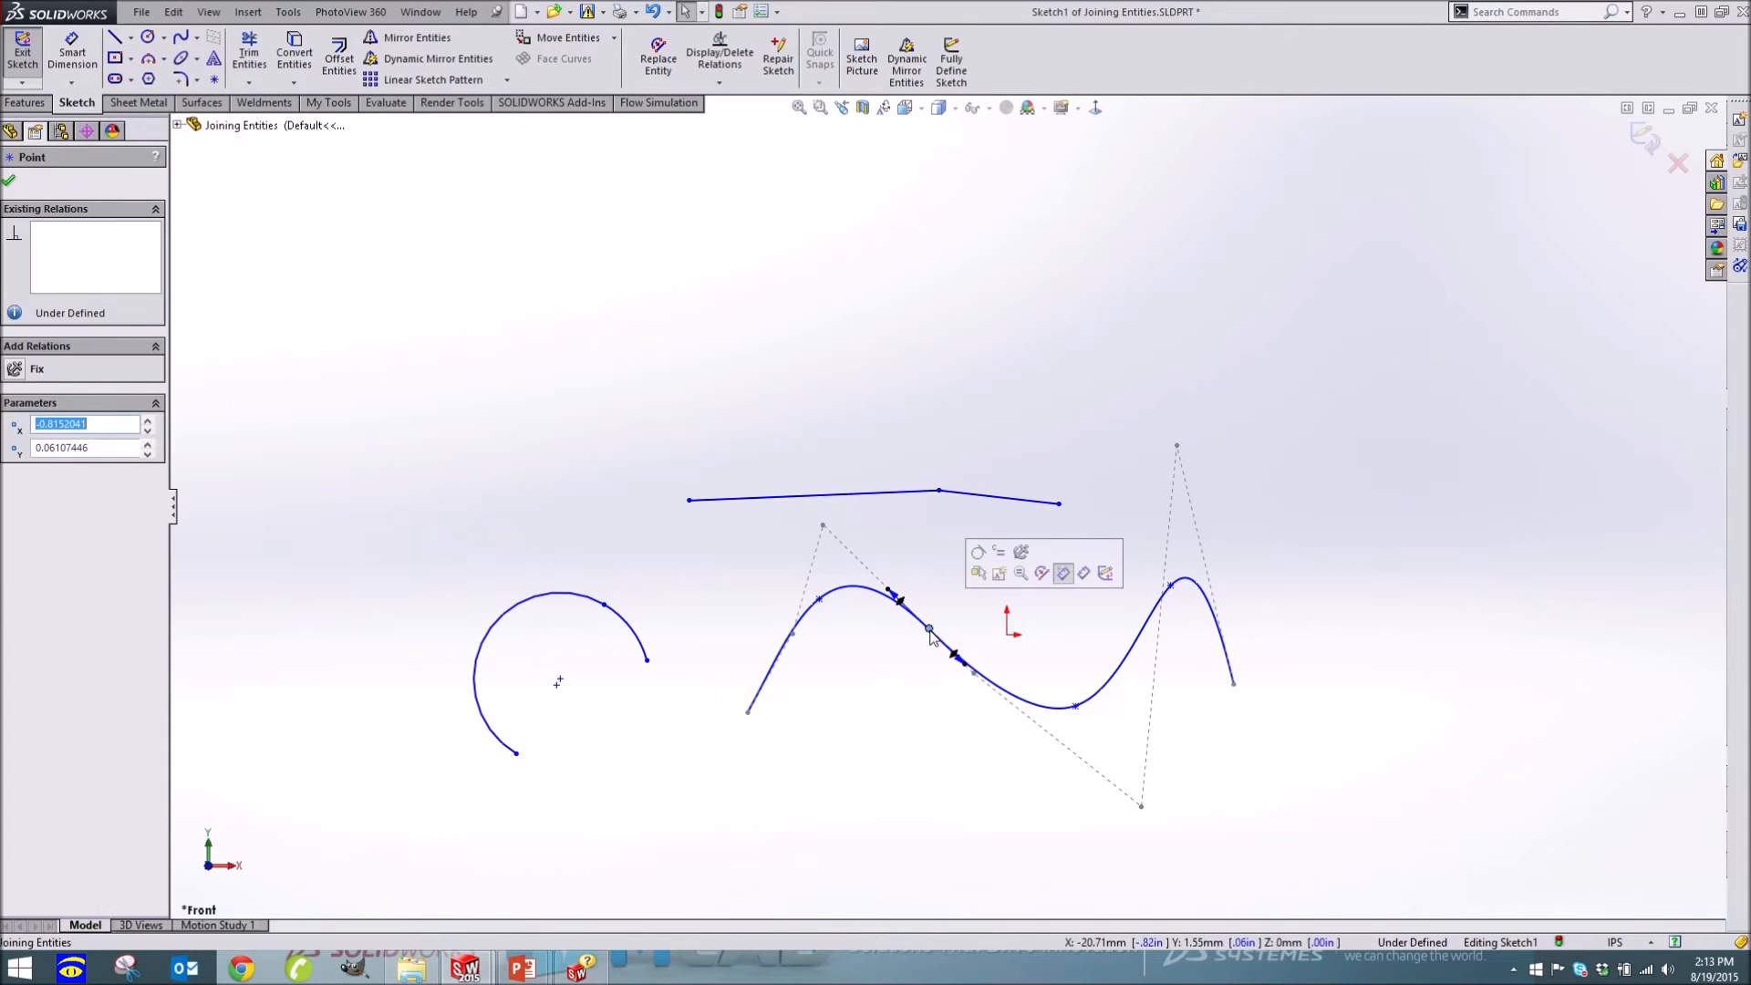
pyautogui.click(925, 711)
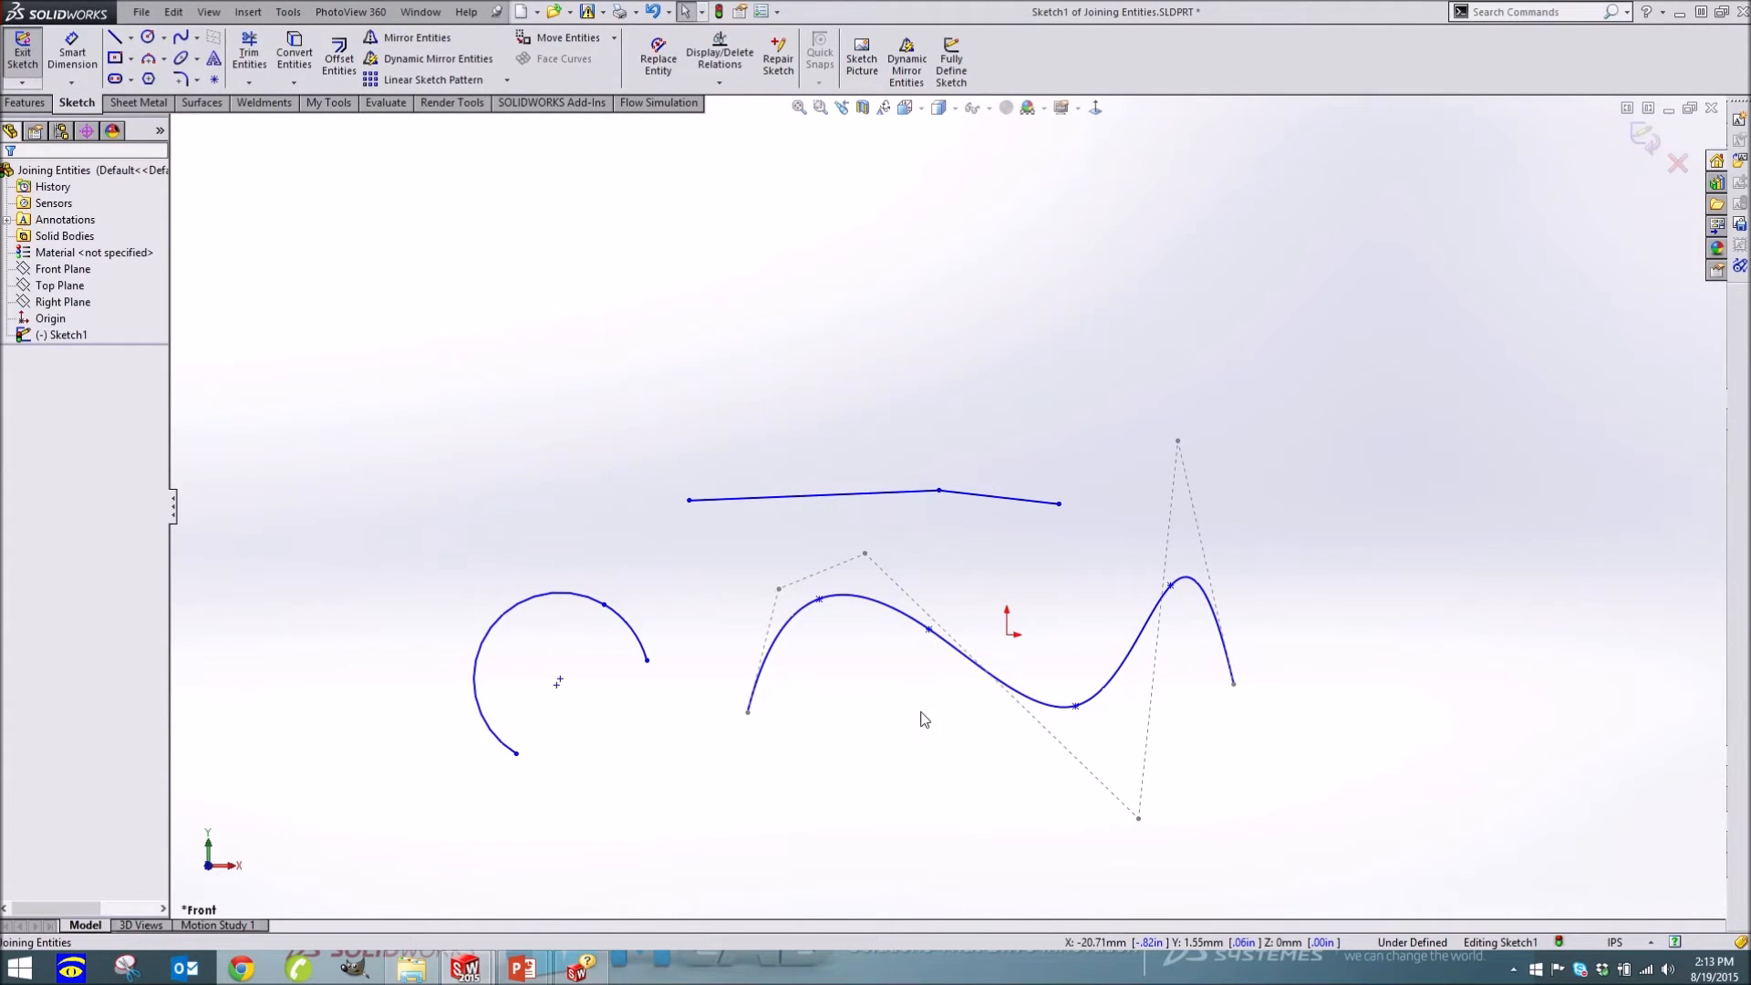
# Move the spline's interior point nearest its left end to about X -2.07, Y 0.32 in
pyautogui.click(907, 618)
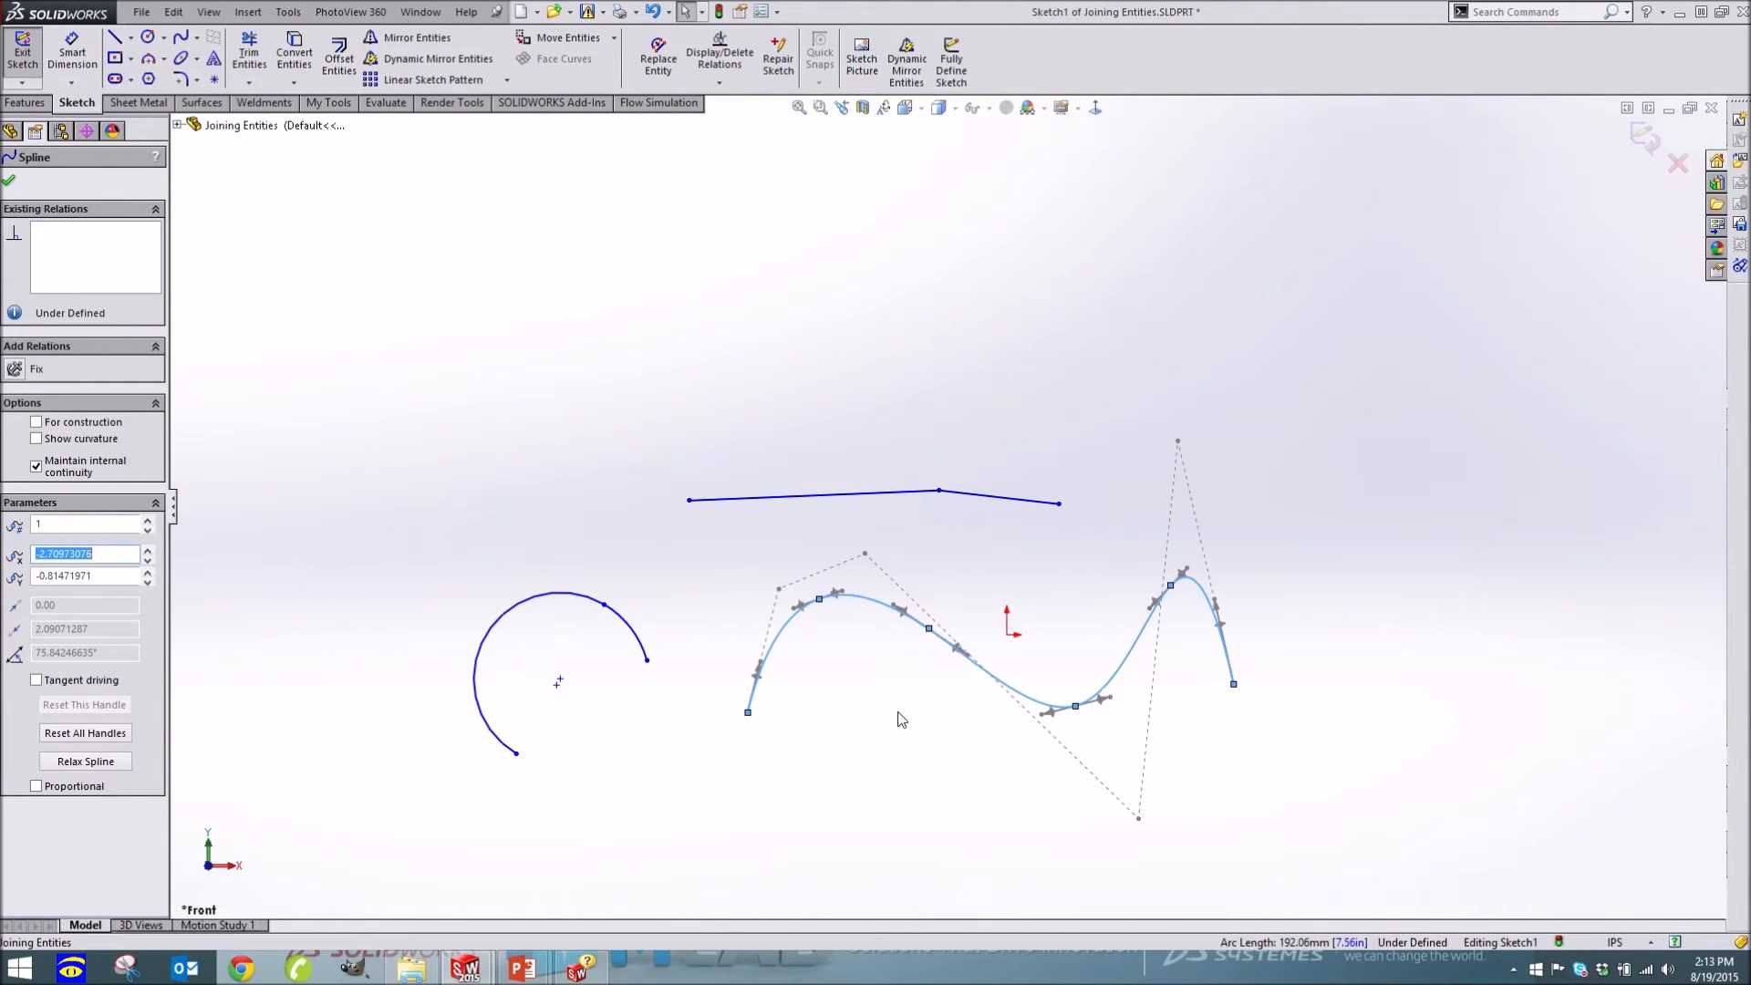
pyautogui.click(888, 724)
pyautogui.moveTo(819, 602)
pyautogui.mouseDown()
pyautogui.moveTo(790, 611)
pyautogui.moveTo(809, 604)
pyautogui.mouseUp()
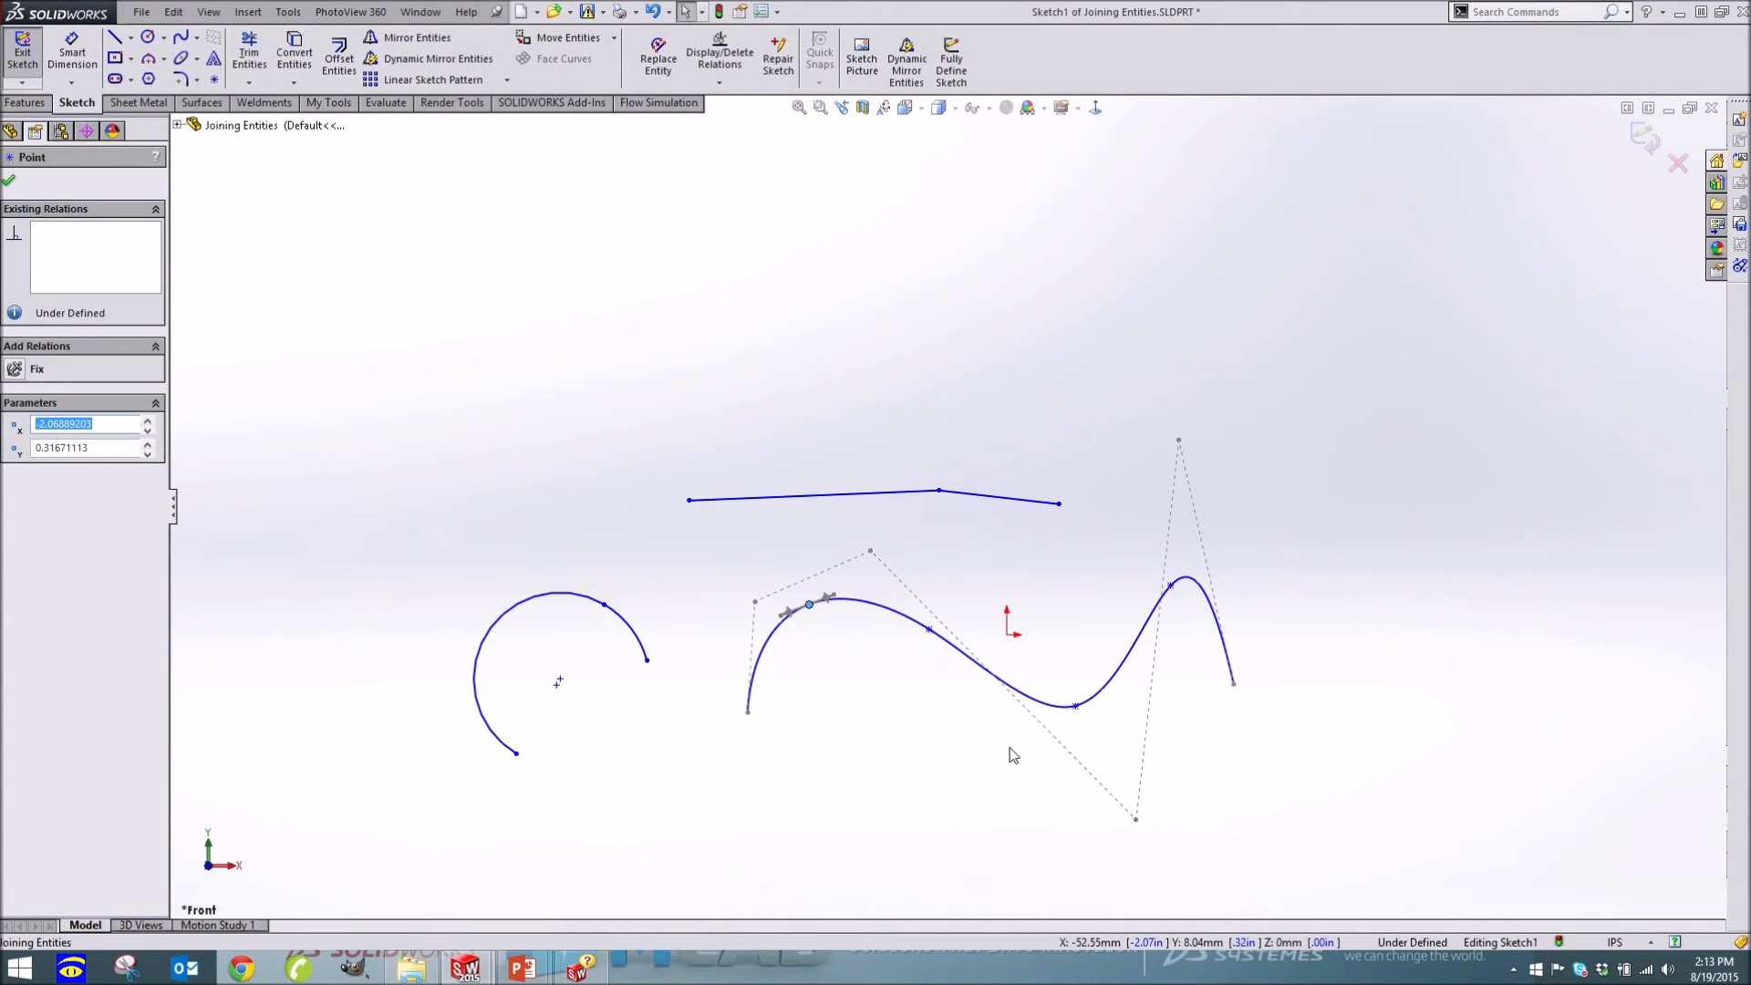
pyautogui.click(968, 756)
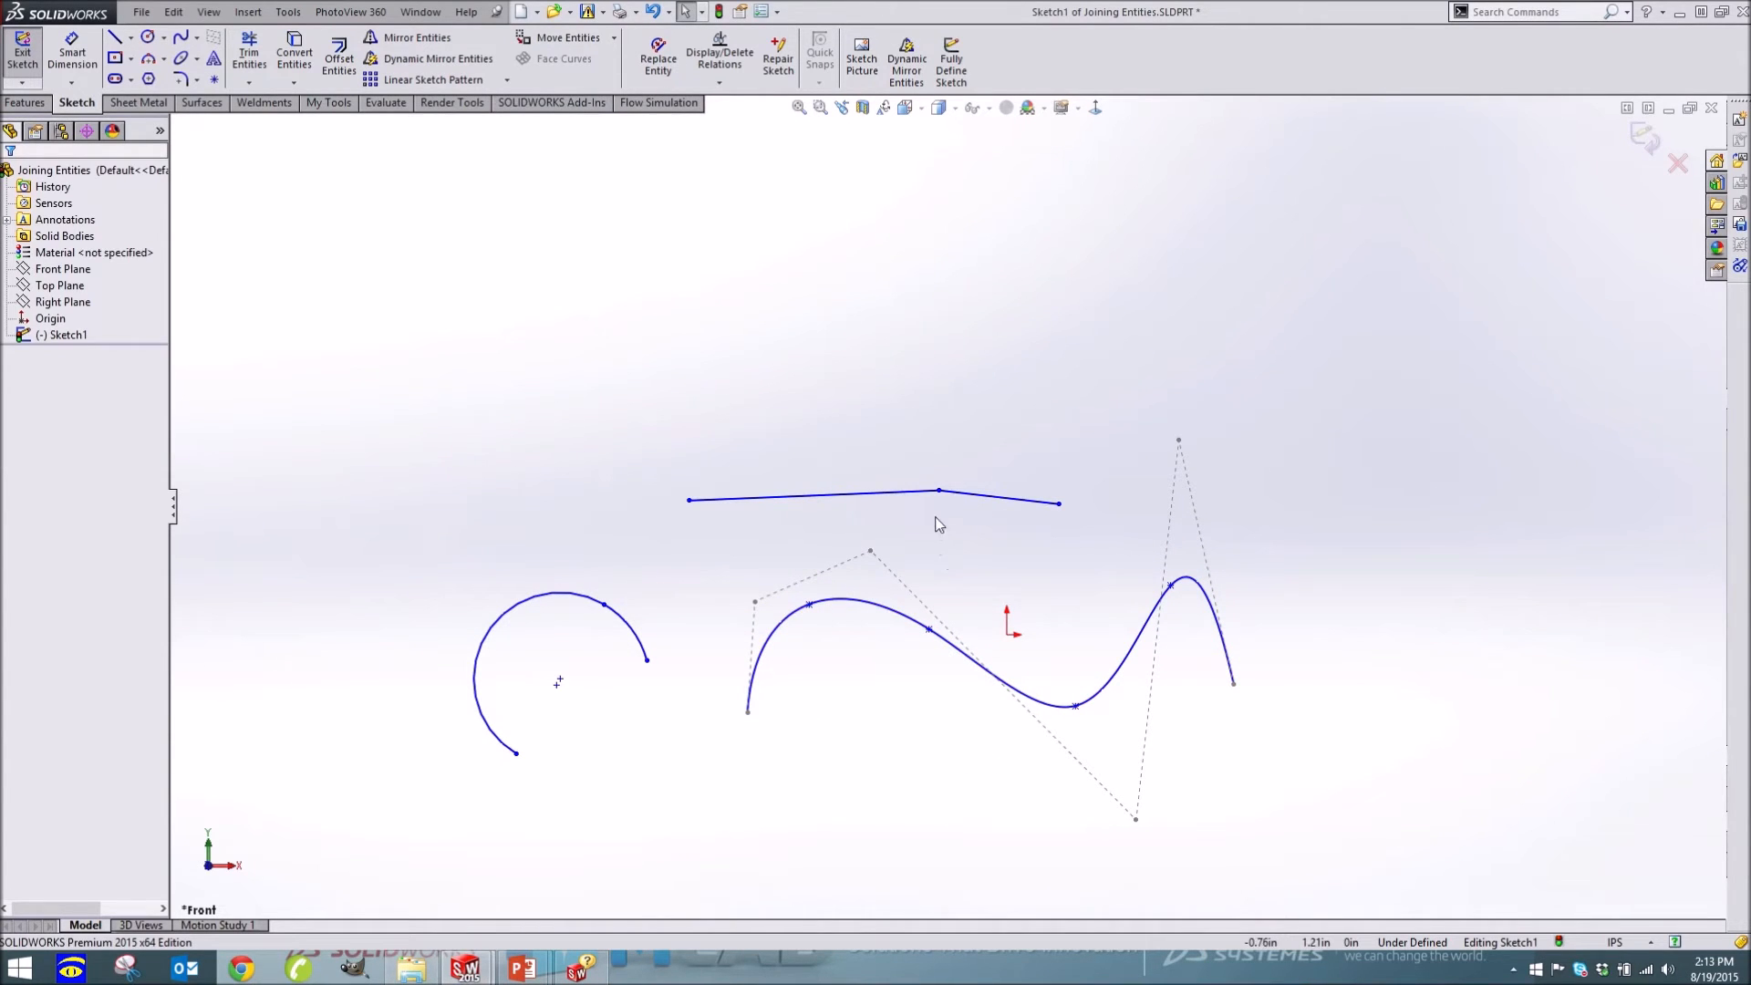
# Make the two upper lines collinear after raising their shared point to about X -0.96, Y 2.64 in, and delete that point
pyautogui.moveTo(939, 491); pyautogui.dragTo(915, 382)
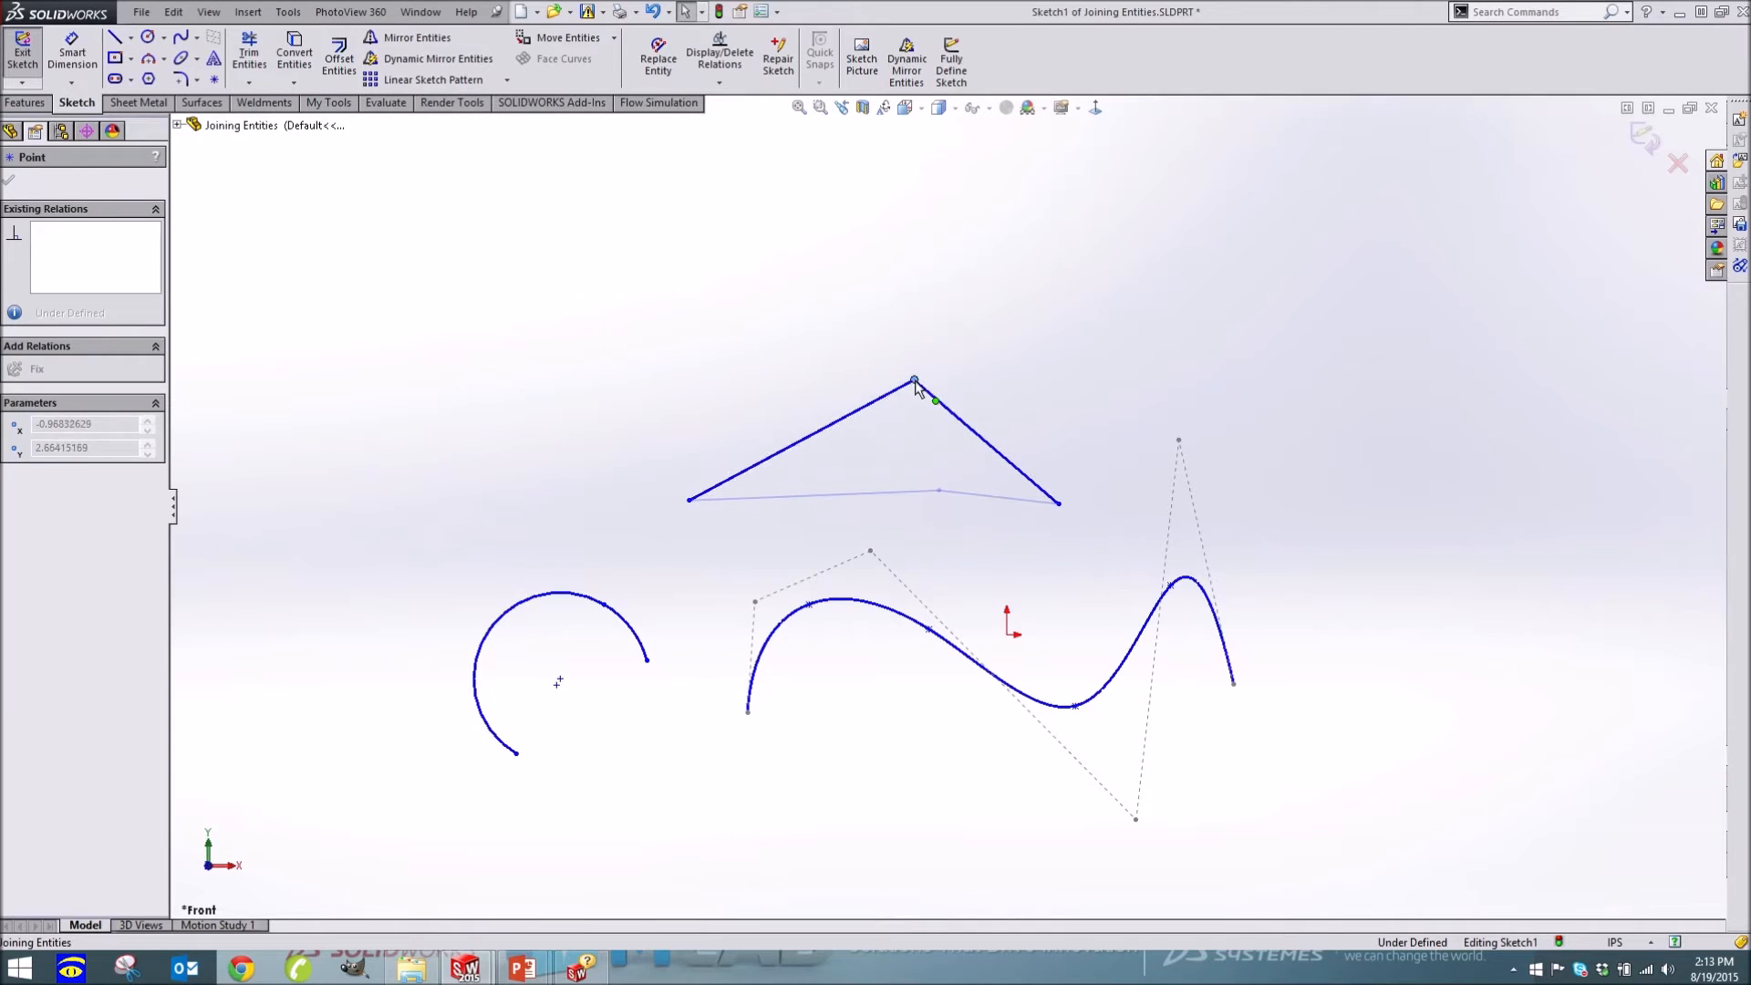
pyautogui.click(897, 456)
pyautogui.click(893, 401)
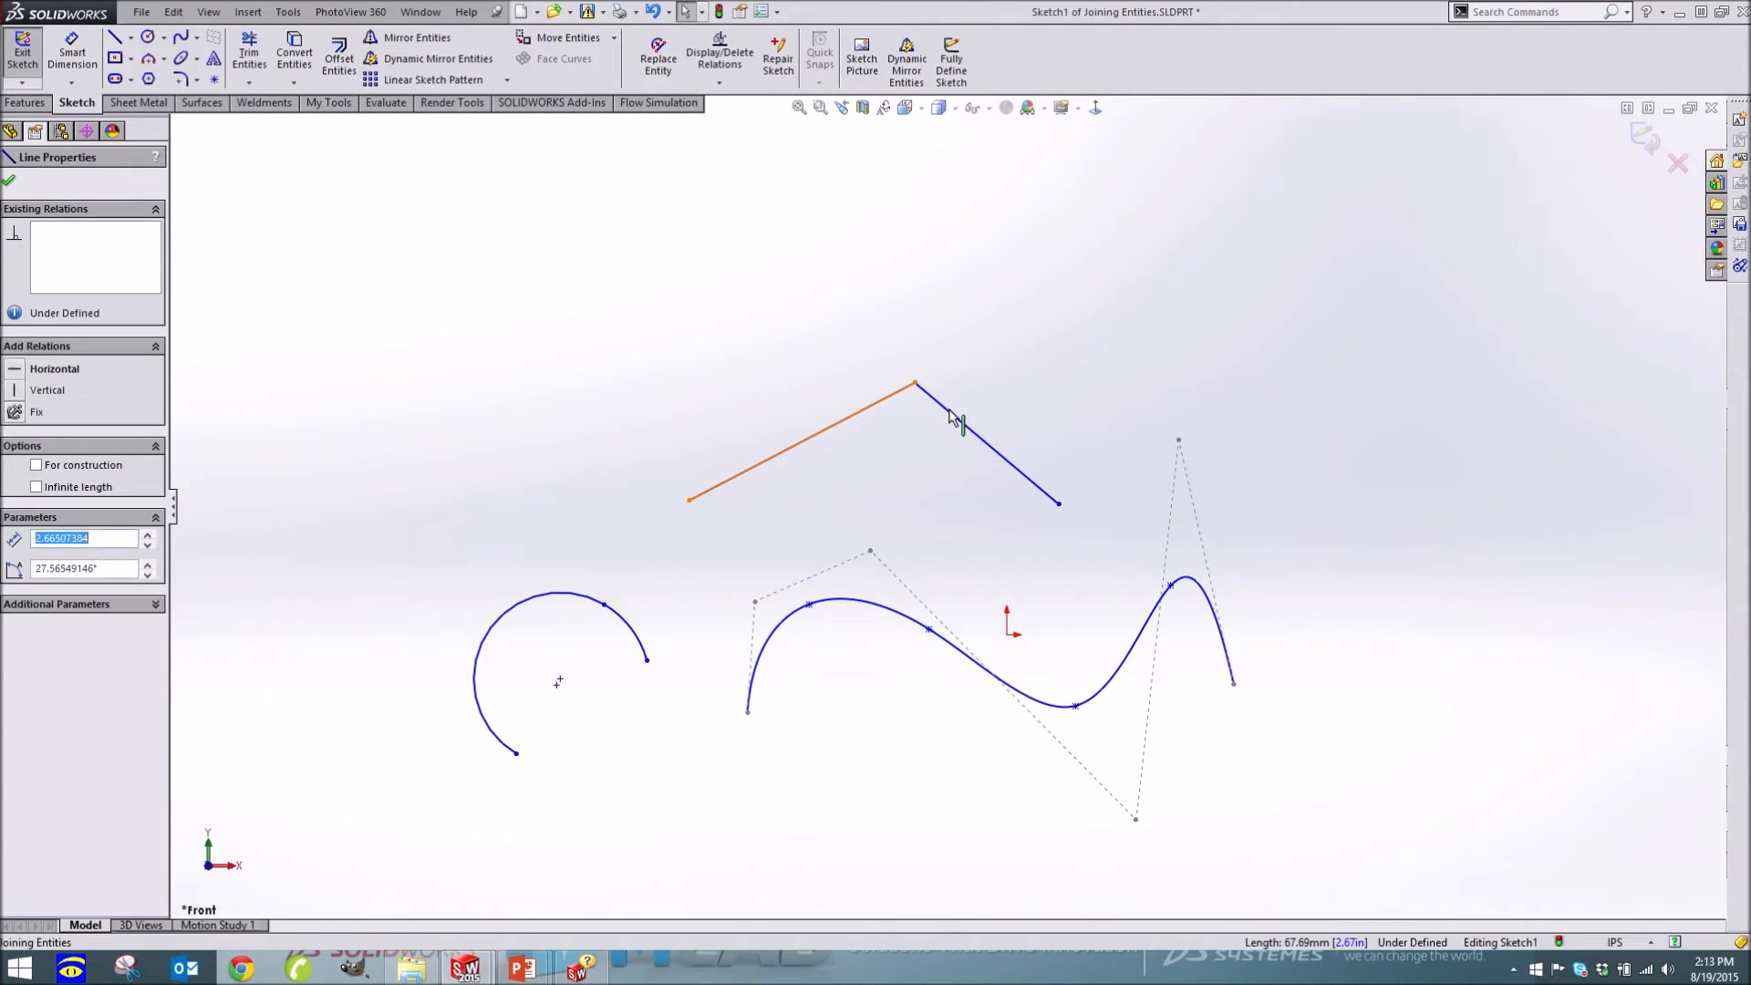
pyautogui.keyDown('ctrl'); pyautogui.click(951, 414); pyautogui.keyUp('ctrl')
pyautogui.click(50, 518)
pyautogui.click(860, 547)
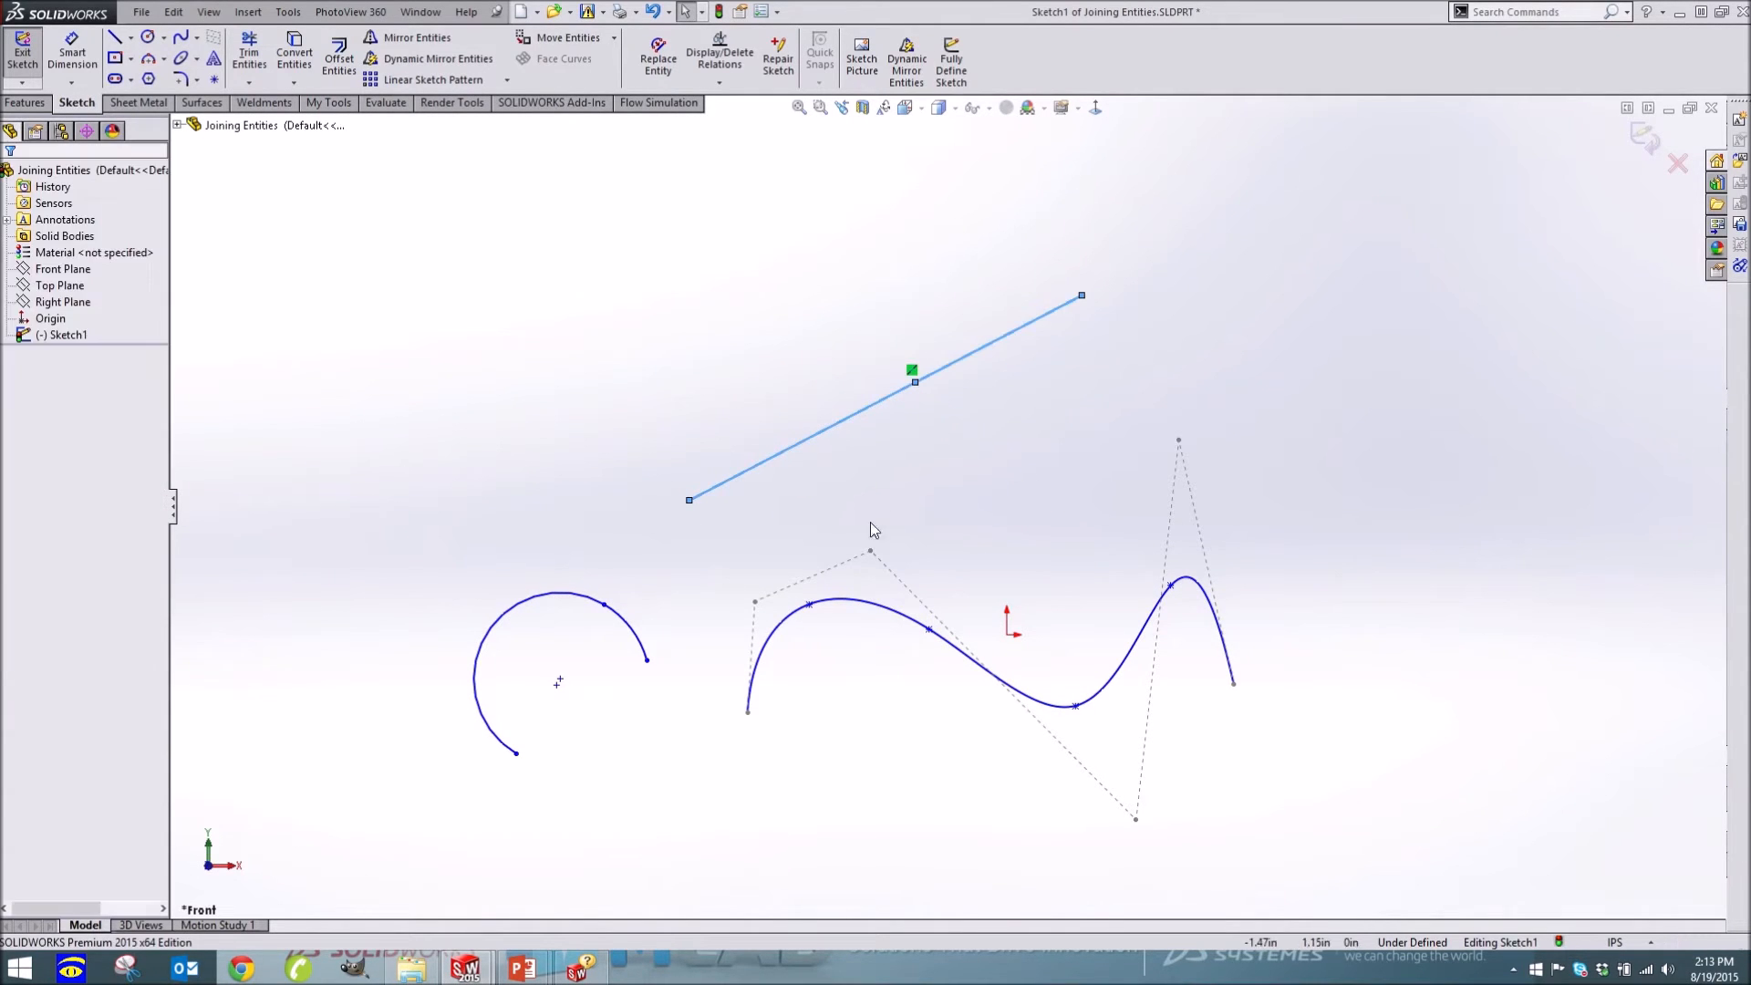
pyautogui.click(916, 383)
pyautogui.press('Escape')
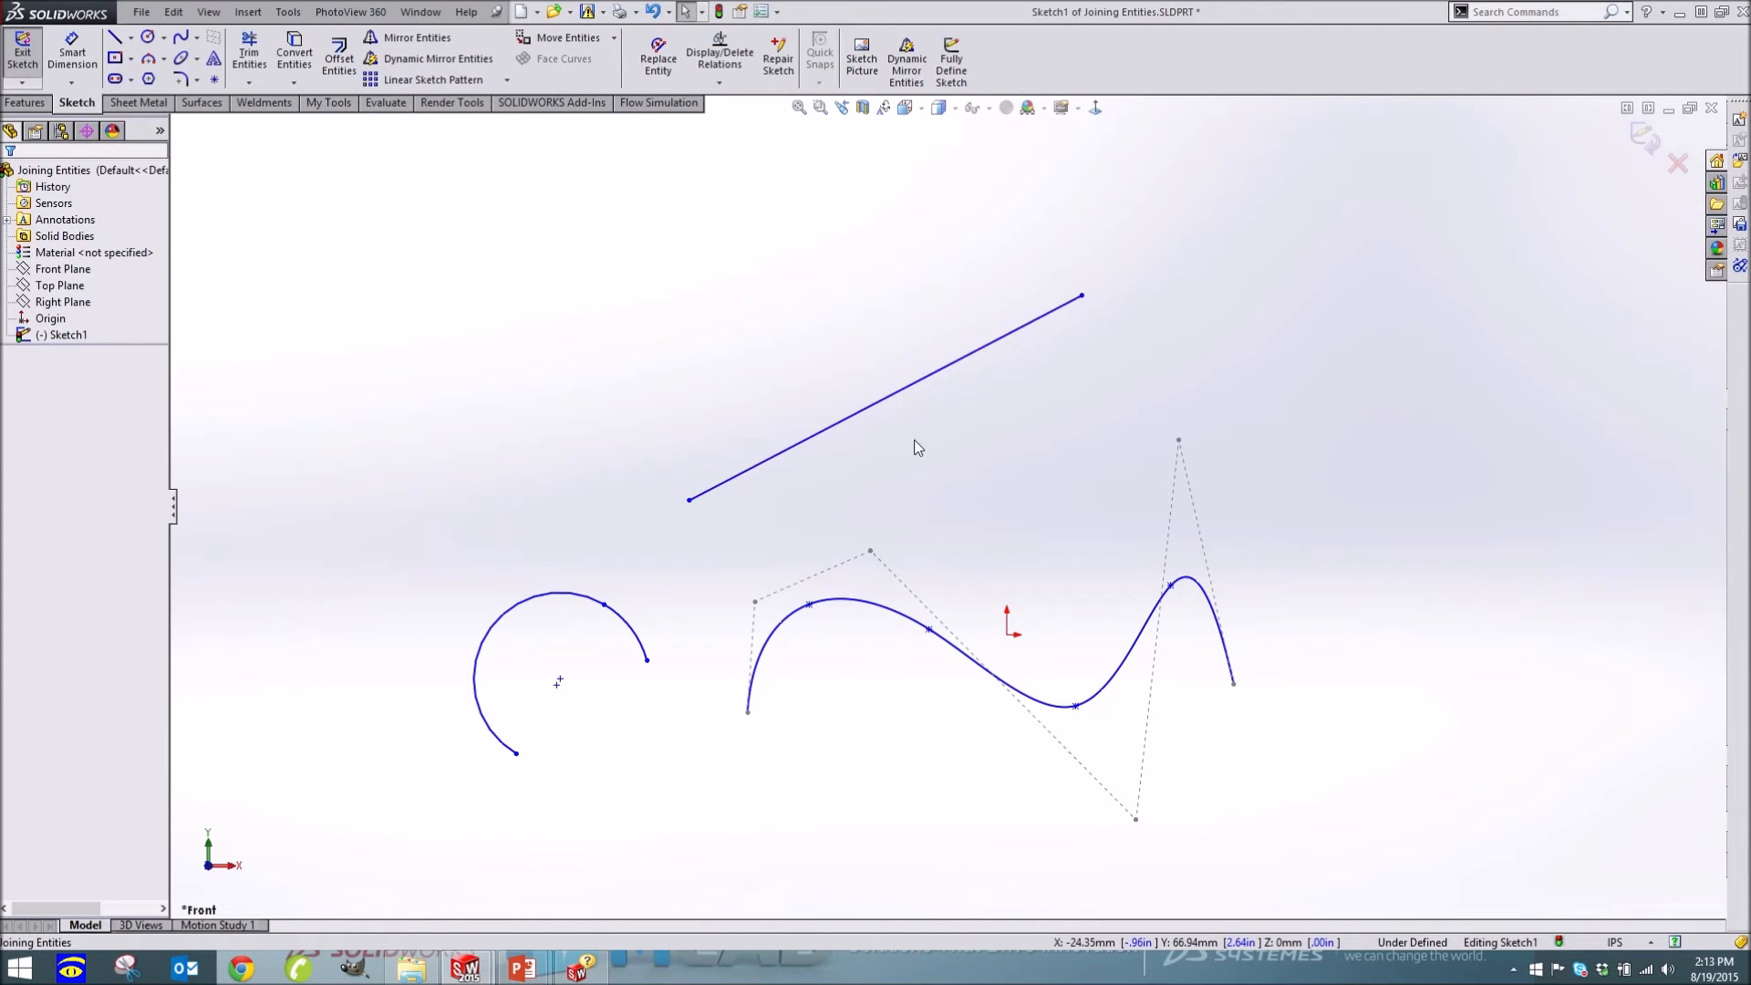
# Pull the short arc's free end inward, make the two arcs coradial and delete their shared point
pyautogui.moveTo(646, 658); pyautogui.dragTo(631, 680)
pyautogui.click(625, 663)
pyautogui.keyDown('ctrl'); pyautogui.click(581, 603); pyautogui.keyUp('ctrl')
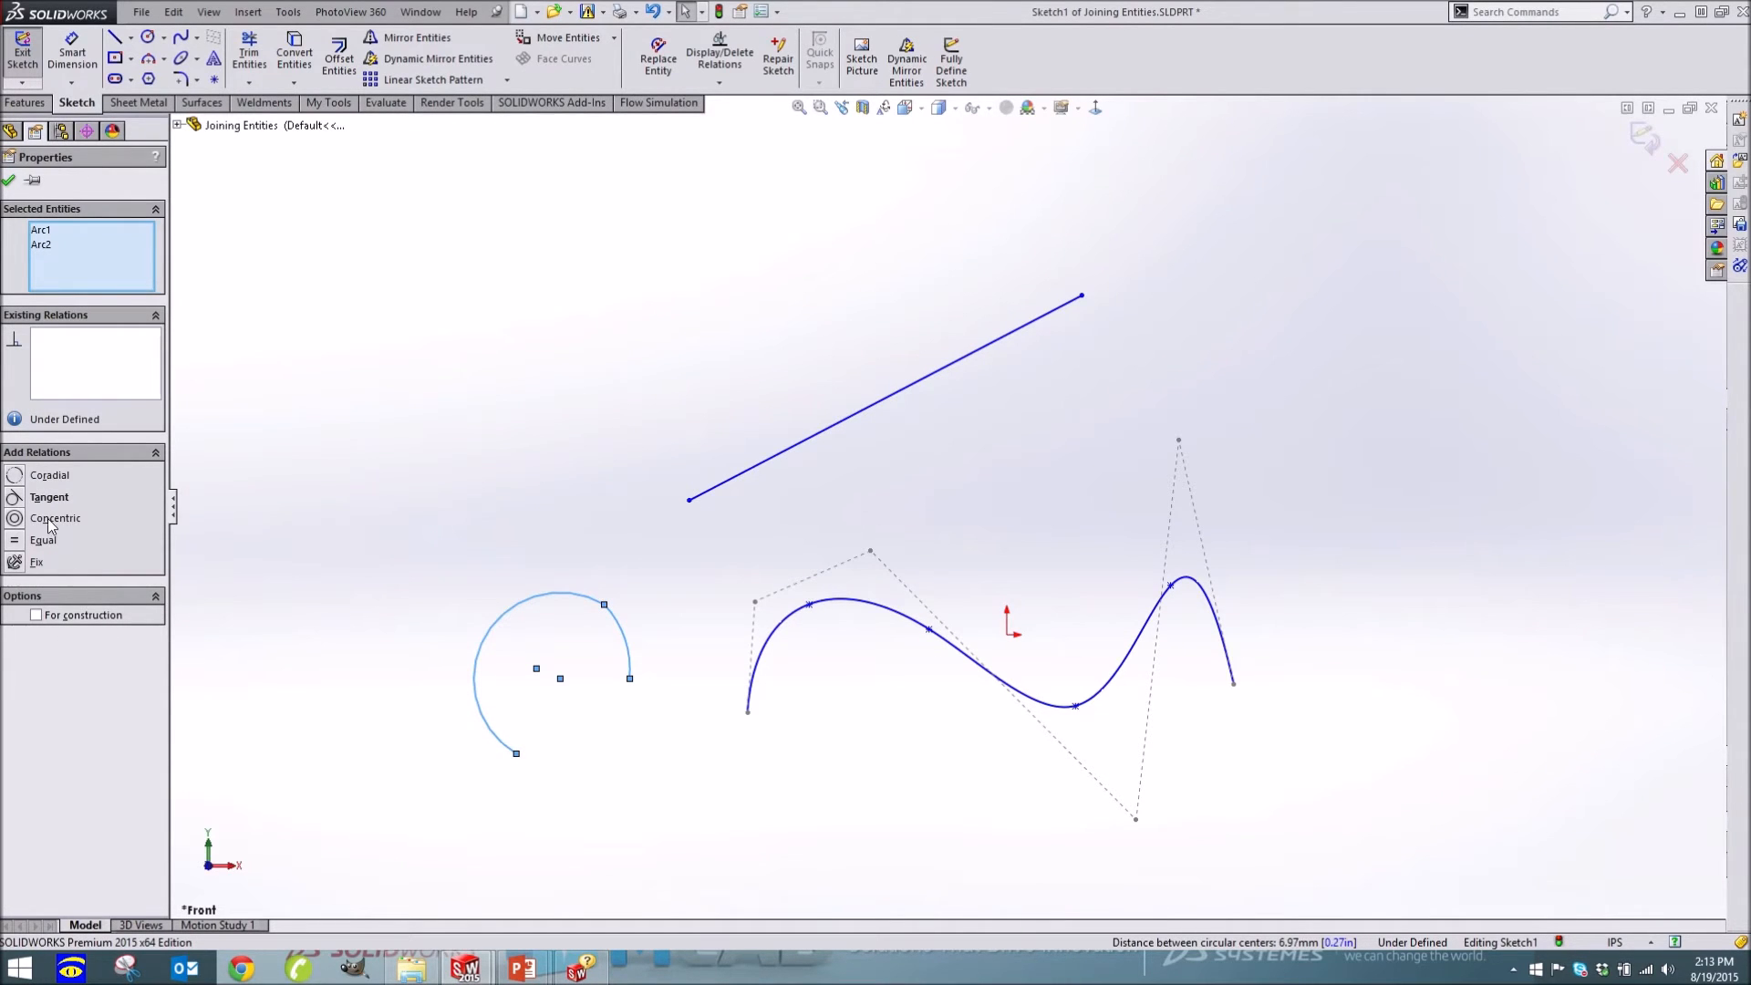
pyautogui.click(47, 475)
pyautogui.click(548, 637)
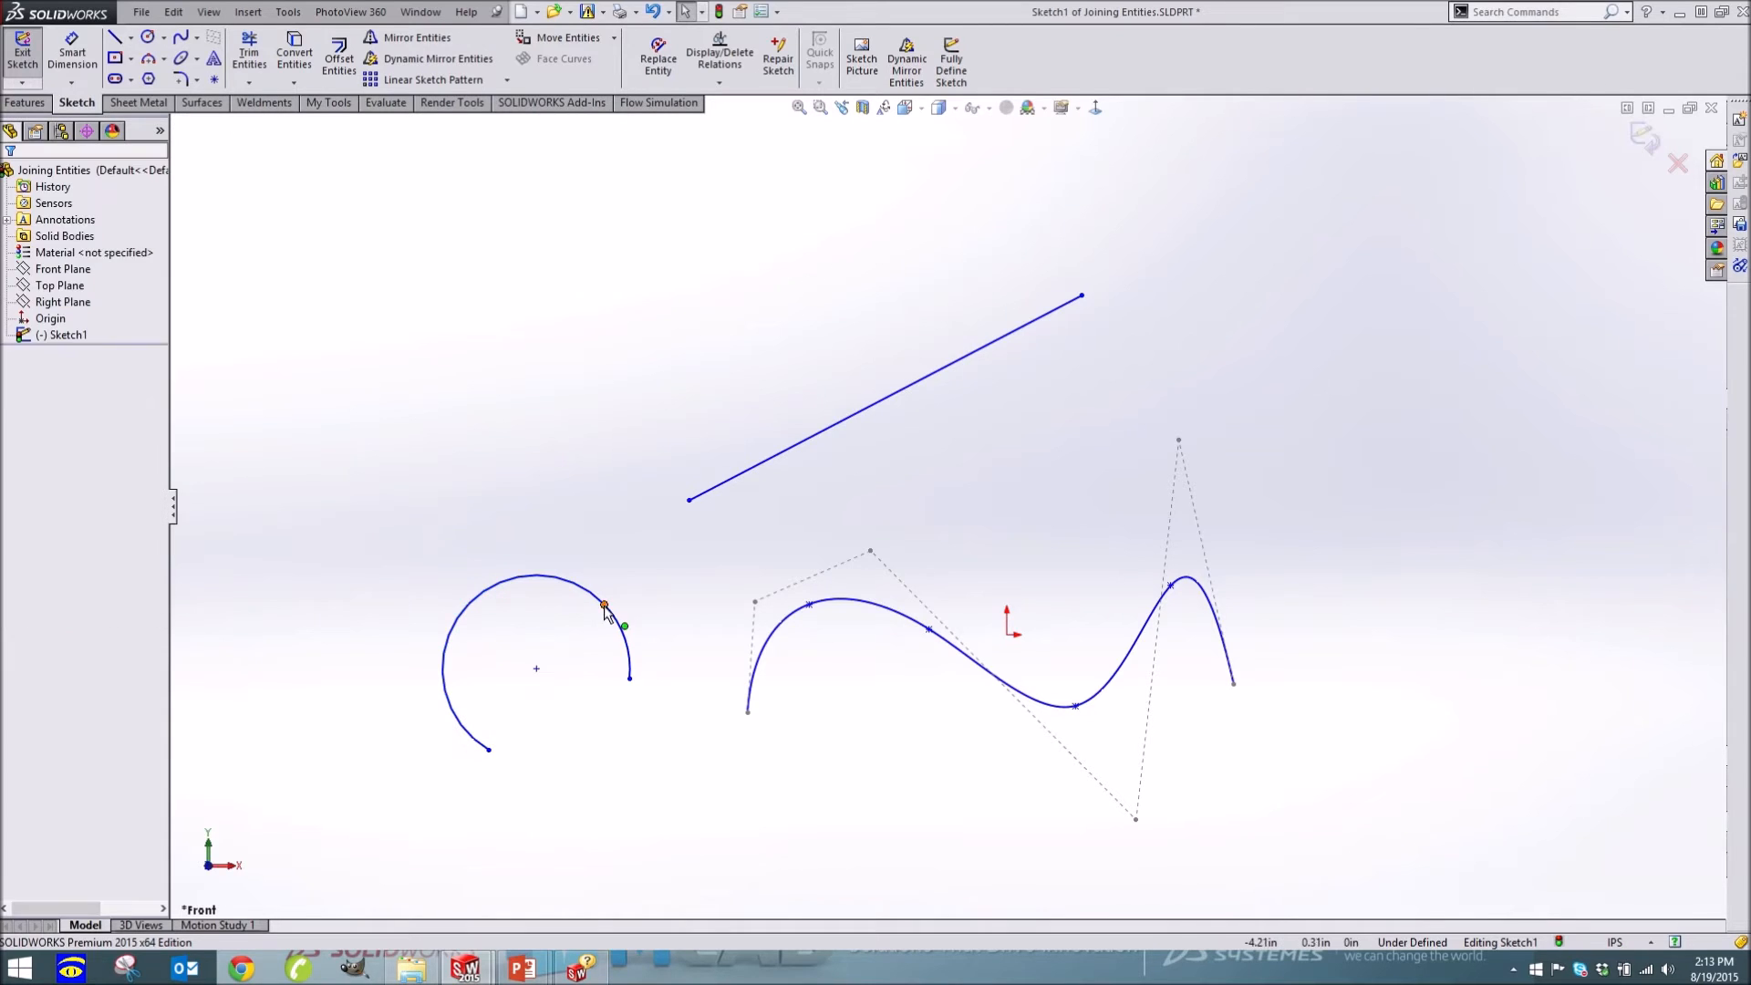
pyautogui.click(604, 604)
pyautogui.press('Escape')
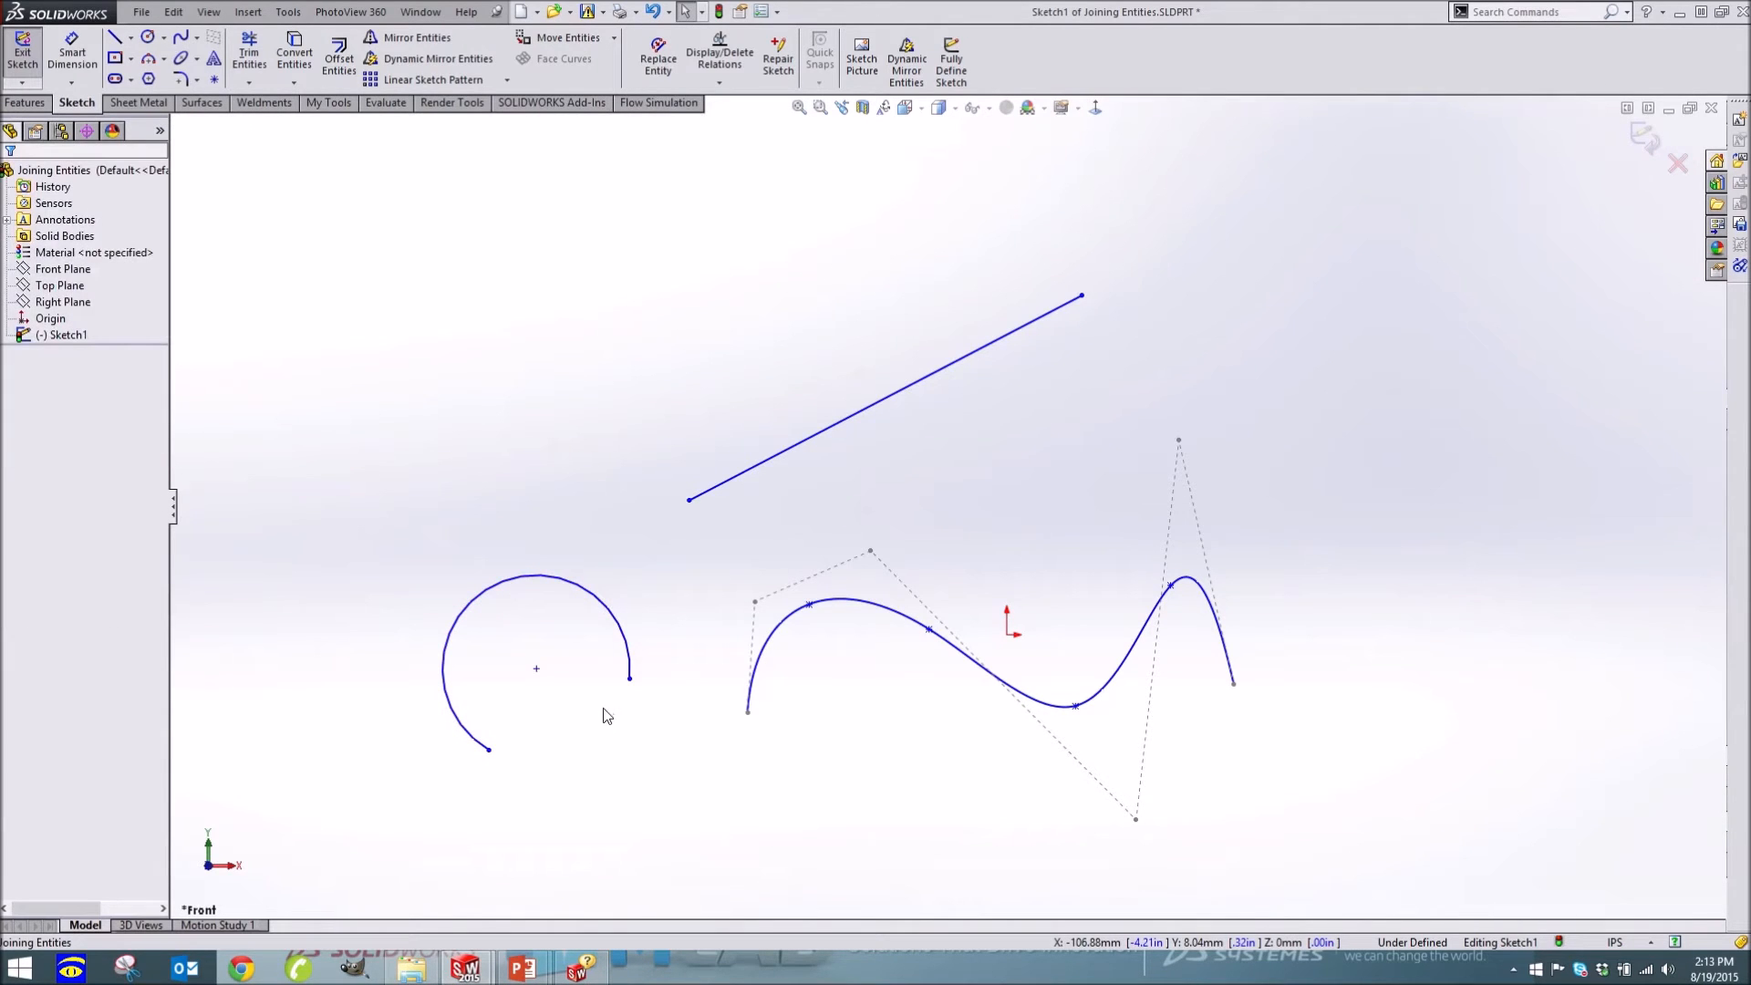
# Close the Joining Entities part document
pyautogui.scroll(3, 790, 780)
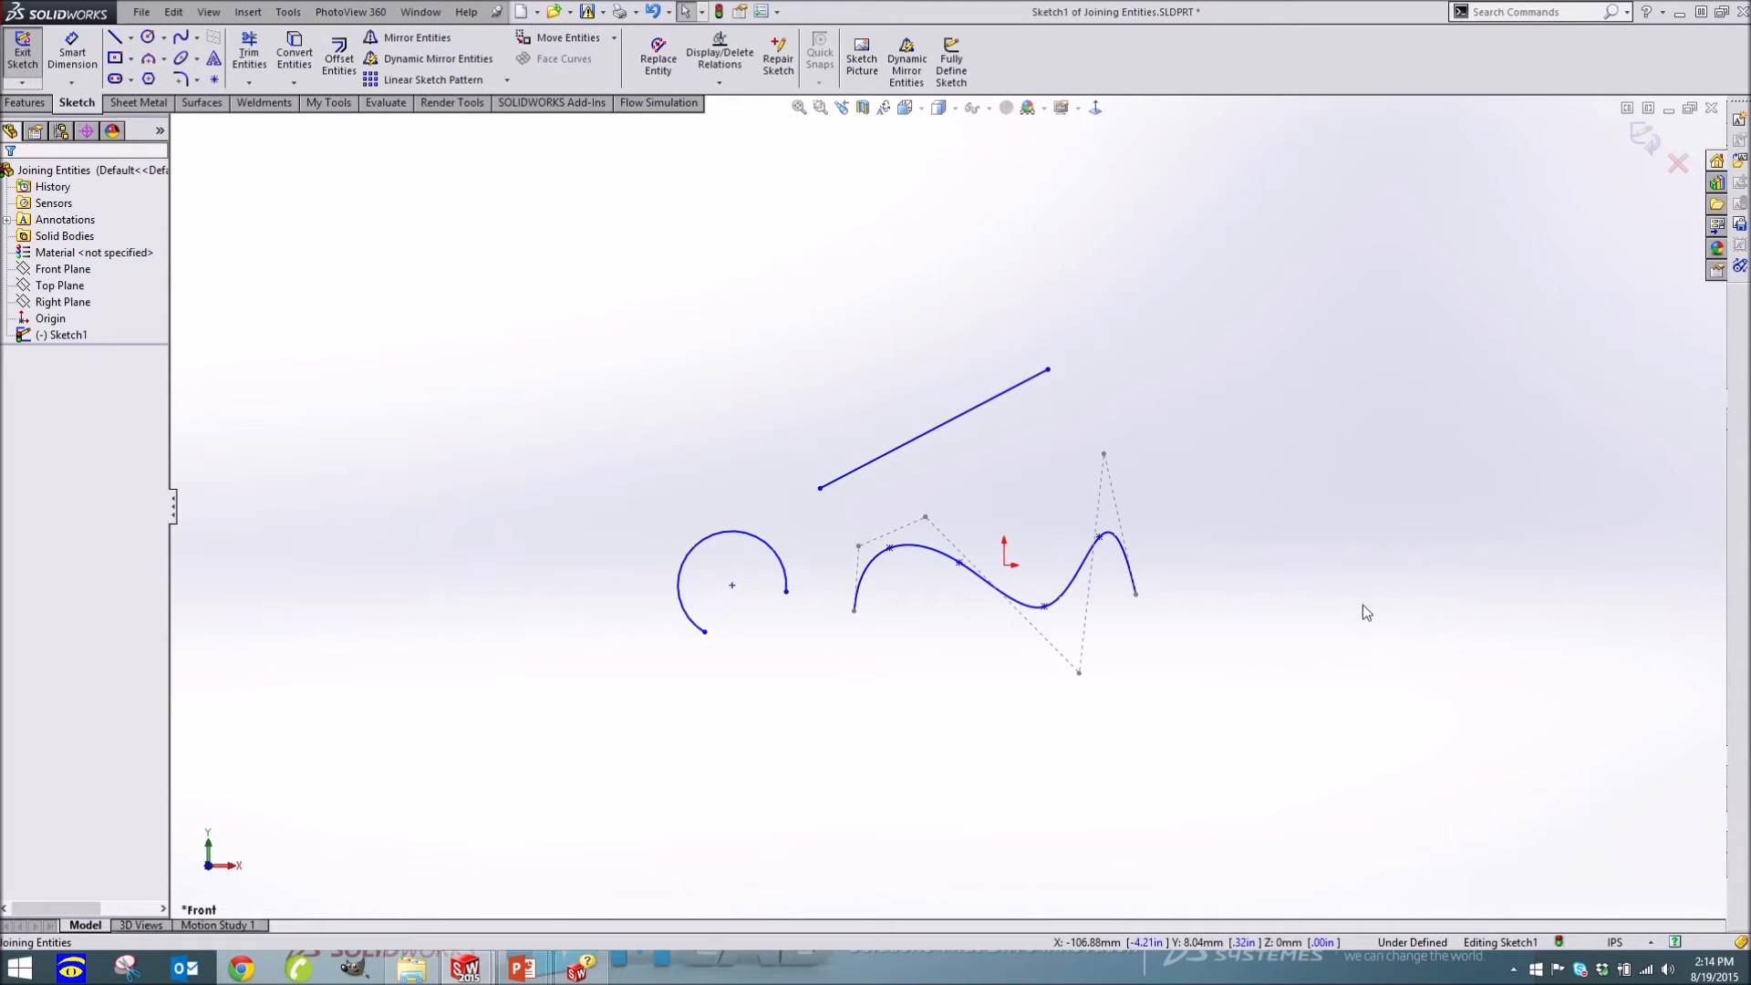
pyautogui.click(1713, 116)
pyautogui.click(803, 510)
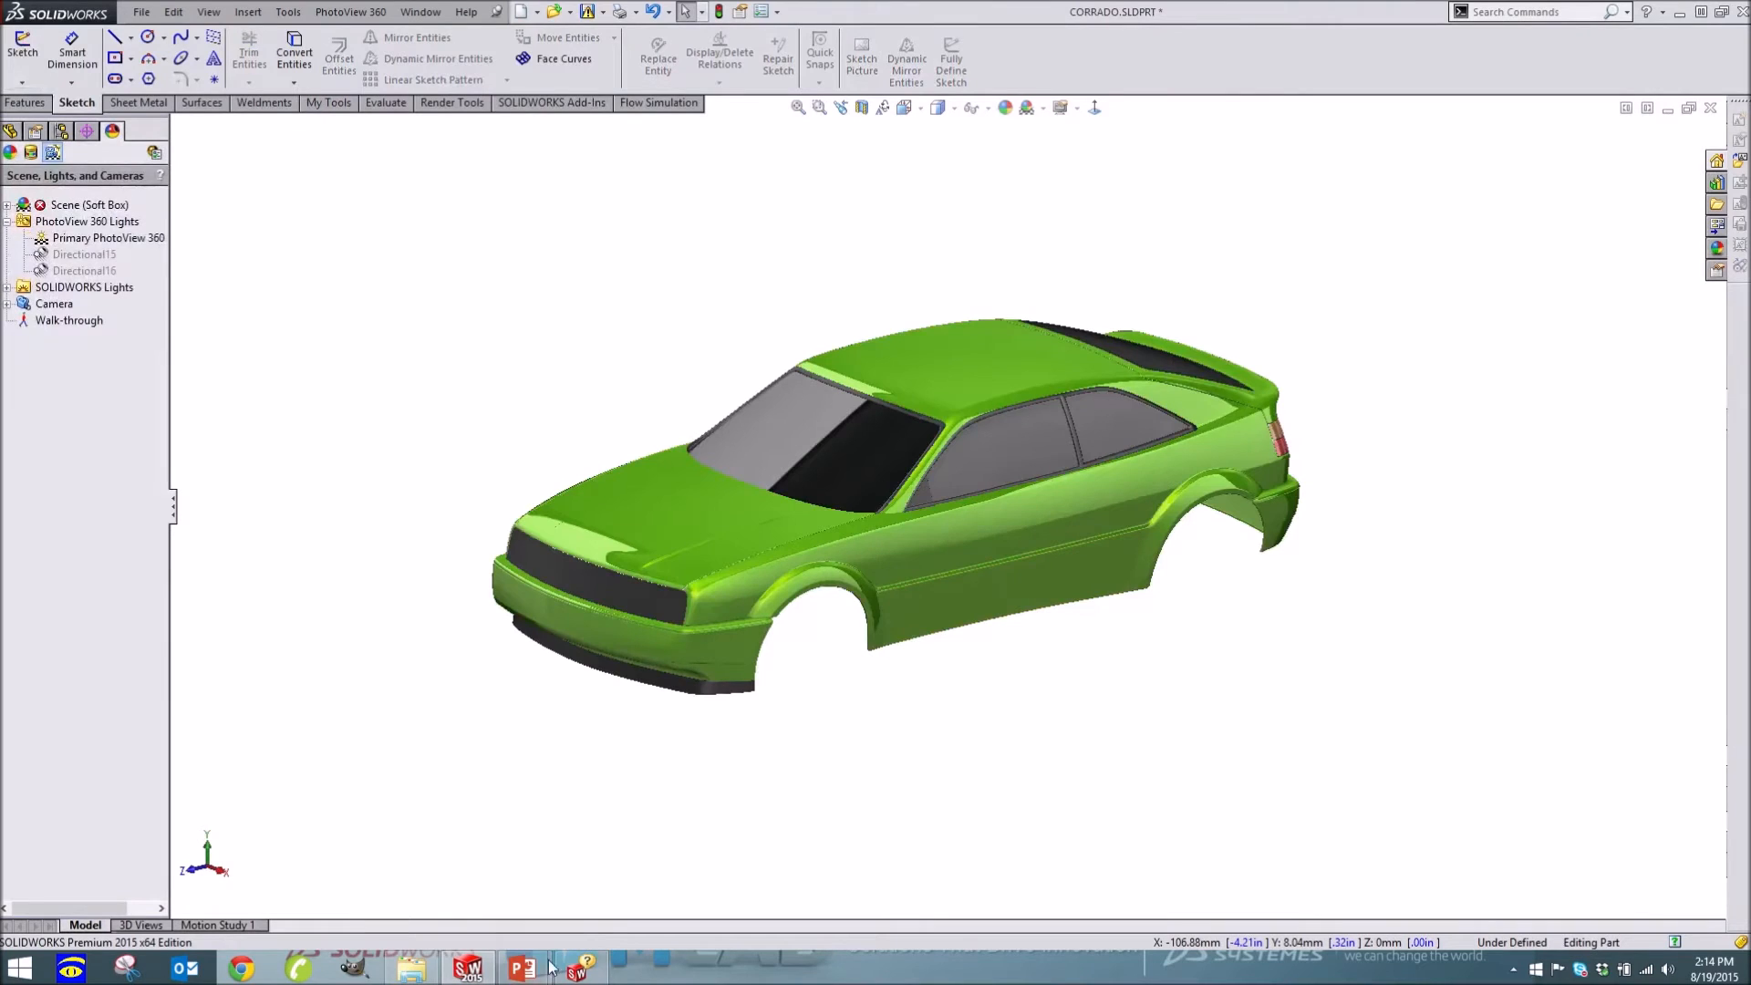
# Switch to the PowerPoint presentation and advance the Working with Splines section to its next slide
pyautogui.moveTo(536, 967)
pyautogui.click(626, 889)
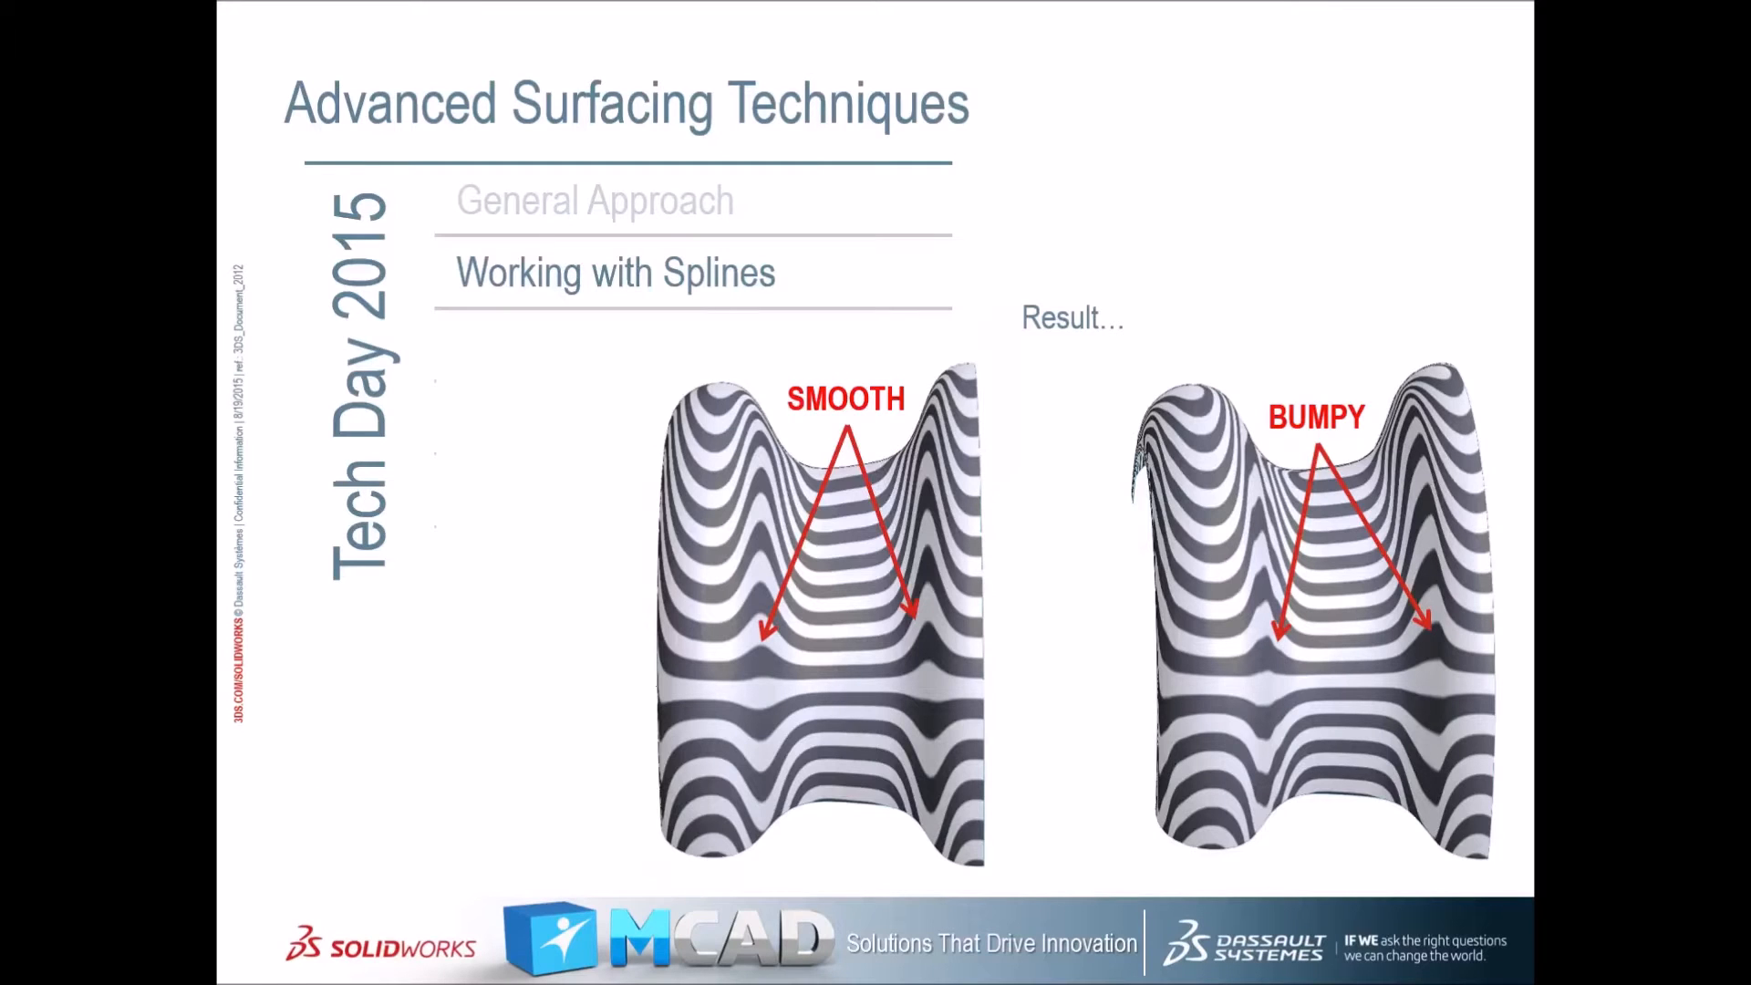
pyautogui.click(1023, 656)
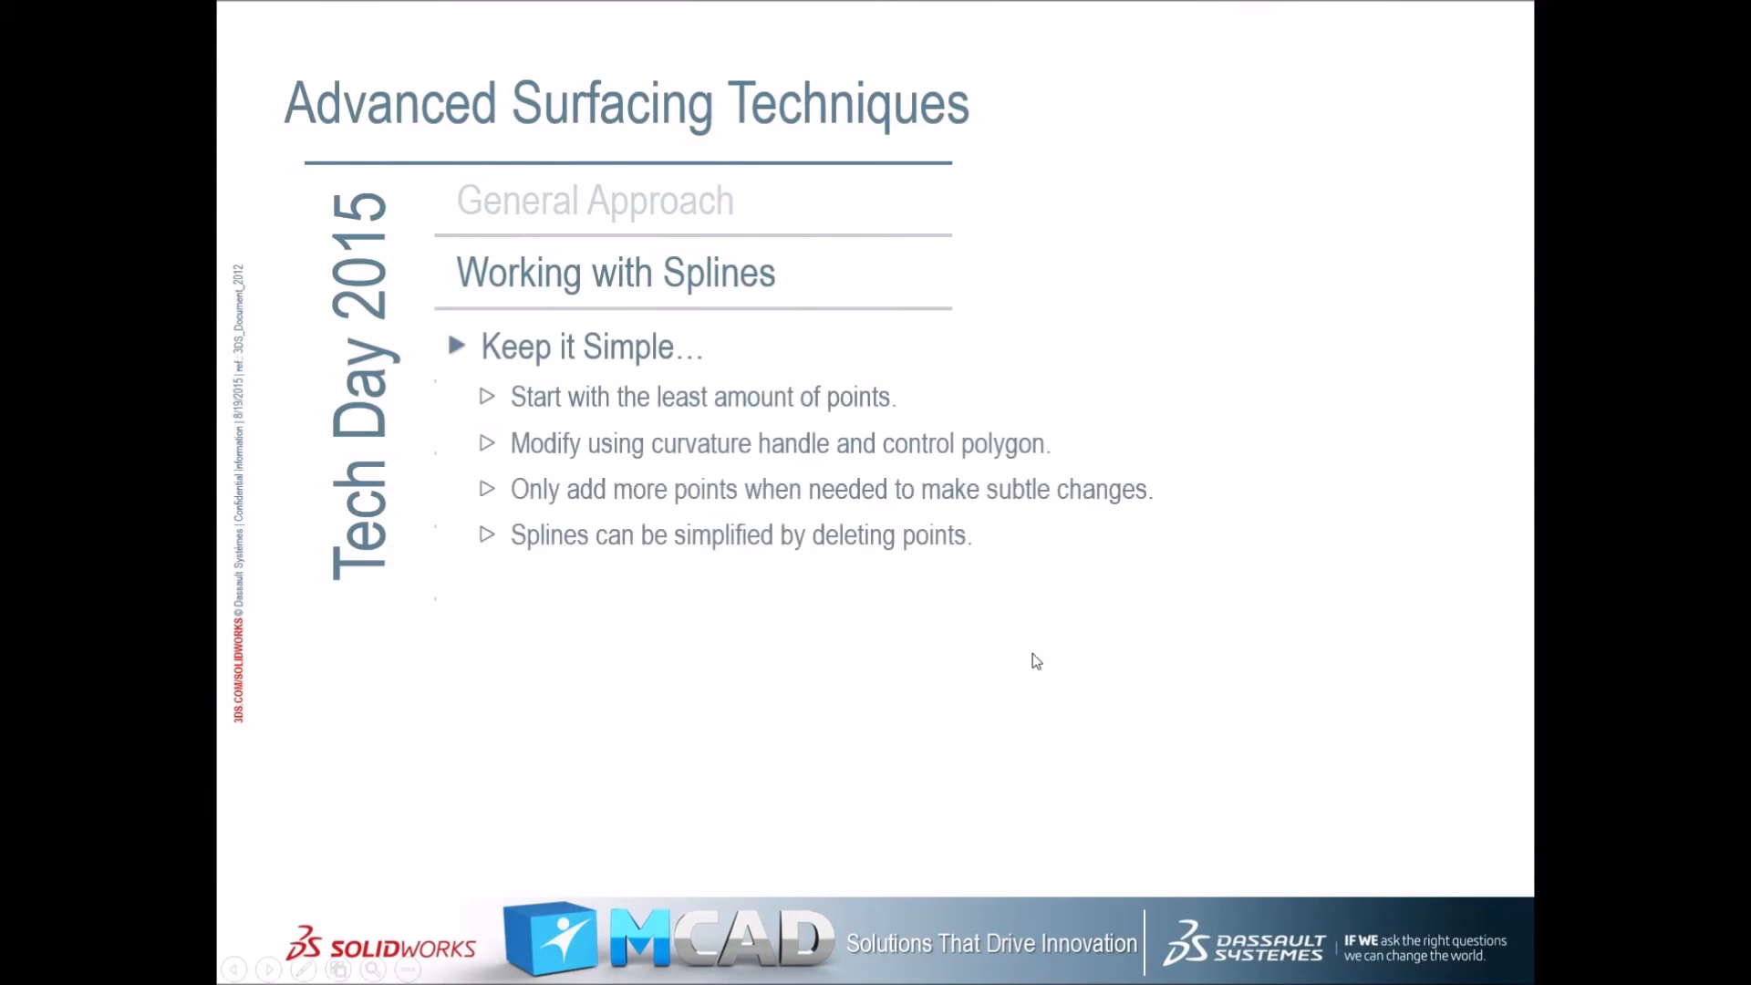
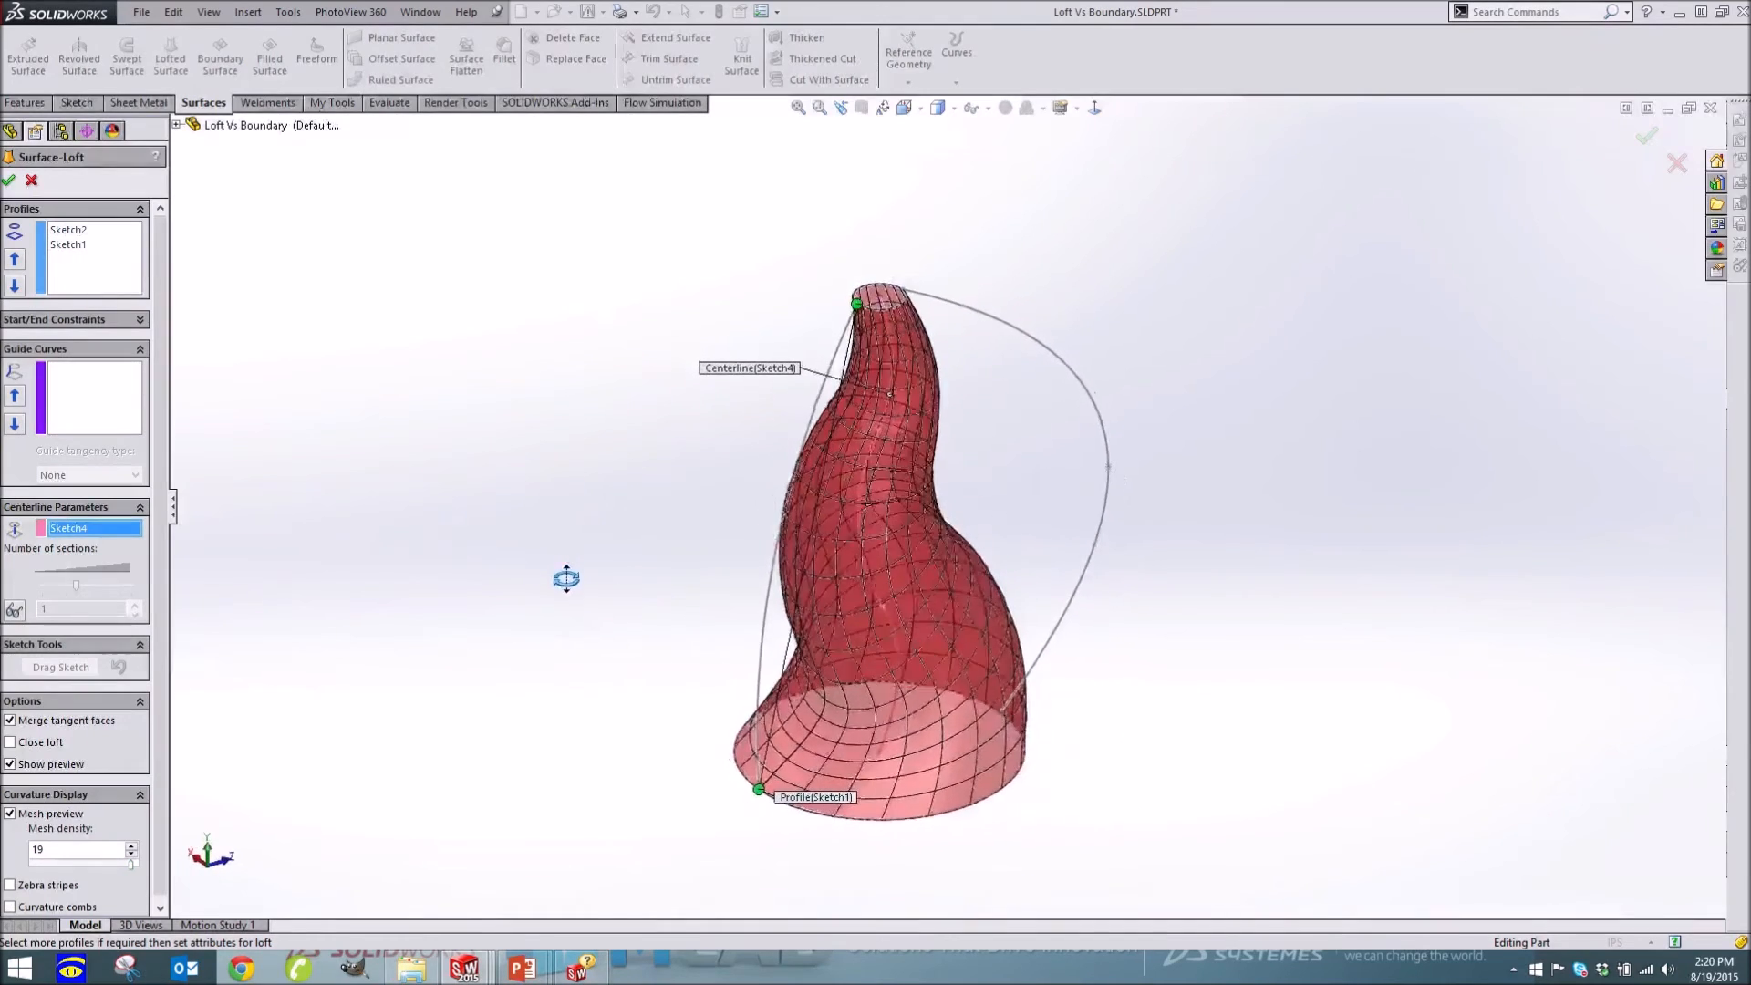
# Cancel the surface loft in the Loft Vs Boundary part and switch to the Loft2 part
pyautogui.click(32, 181)
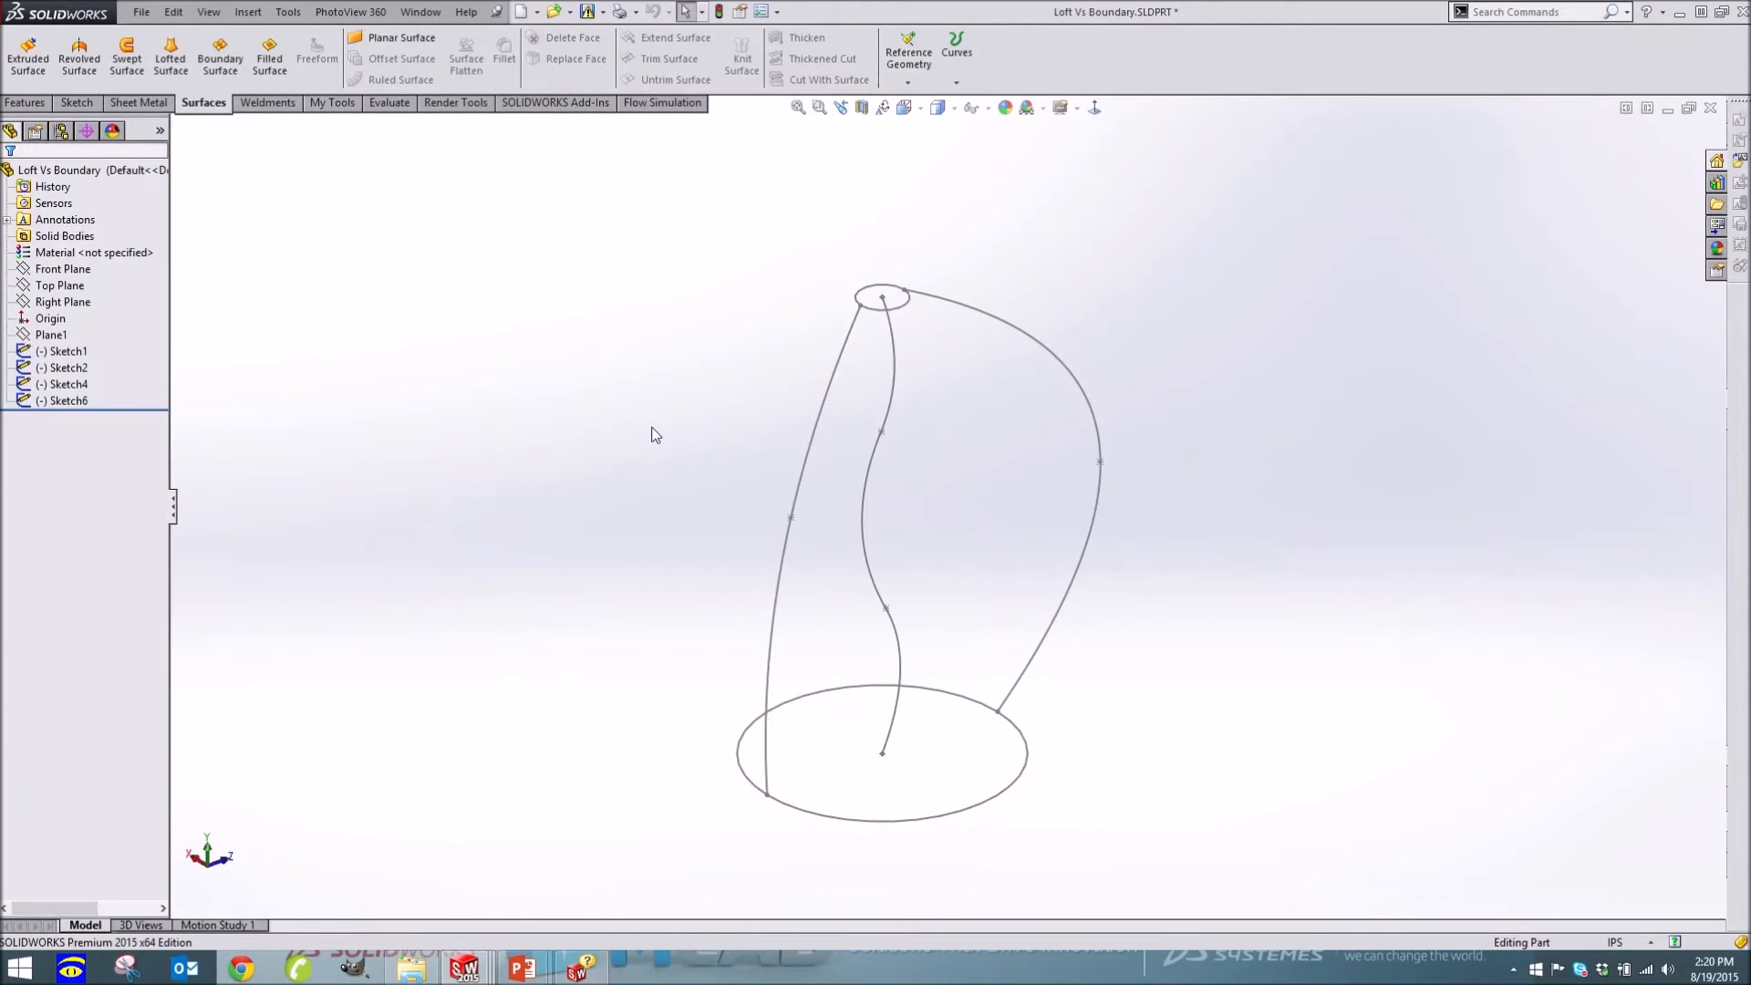
pyautogui.hotkey('ctrl', 'Tab')
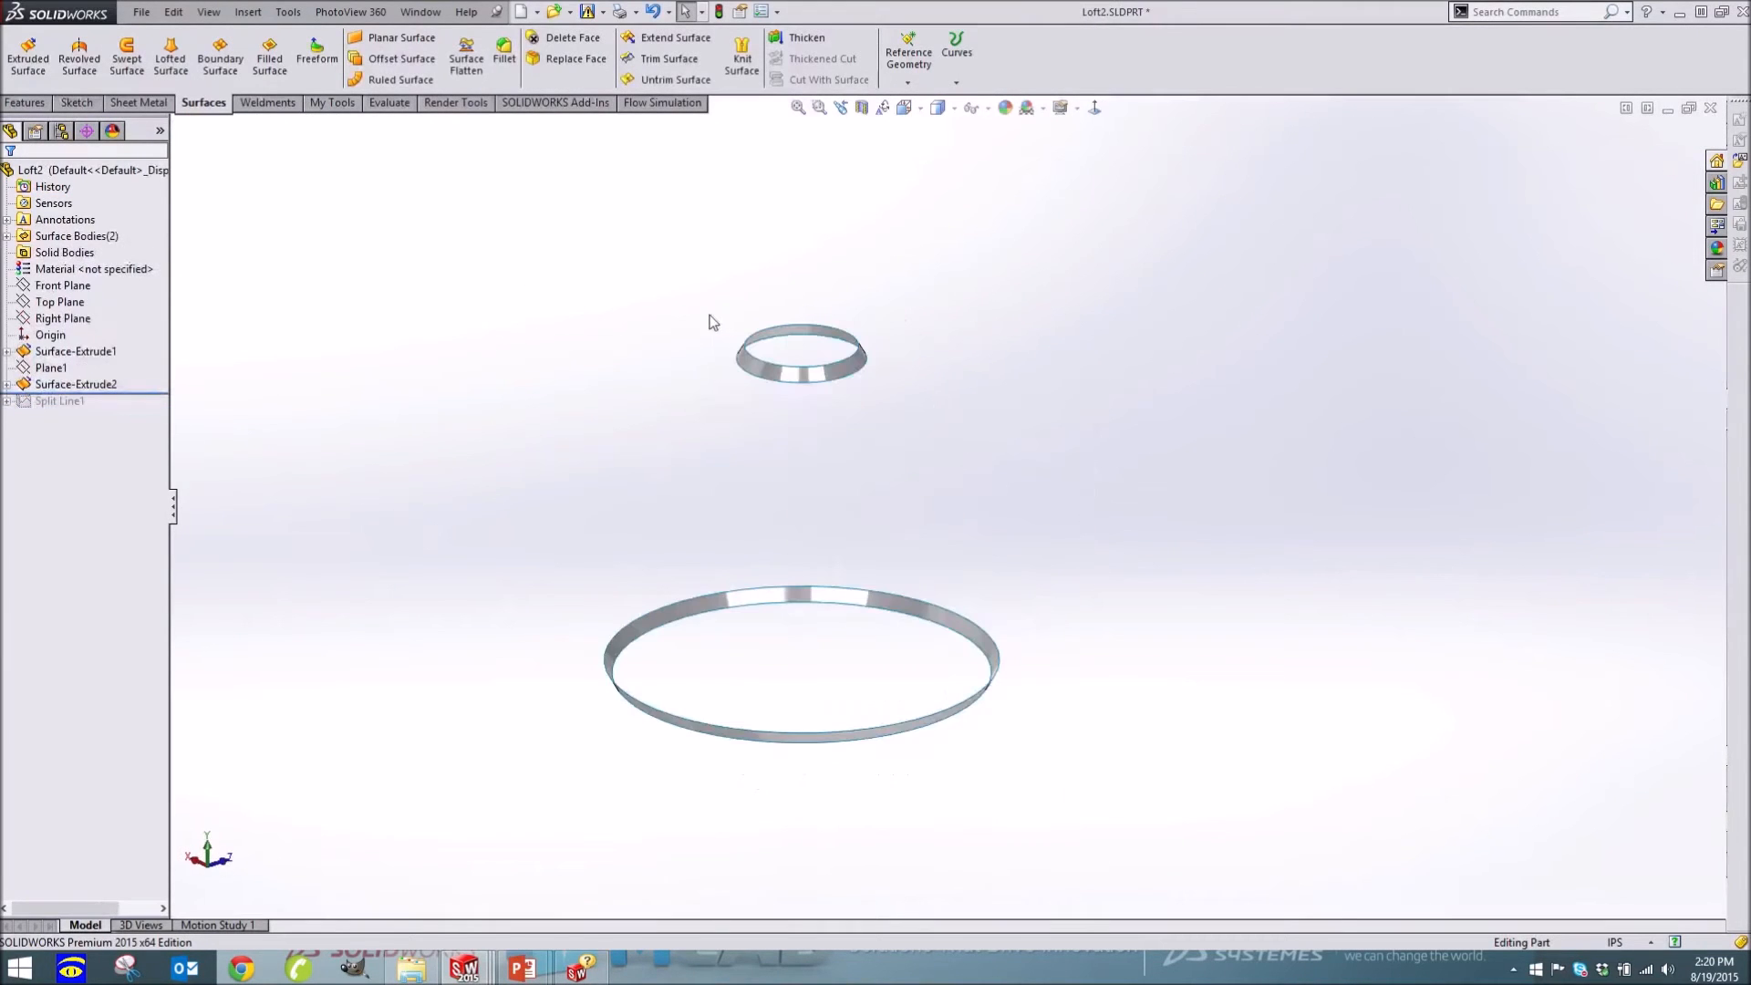
pyautogui.moveTo(440, 338); pyautogui.dragTo(425, 393, button='middle')
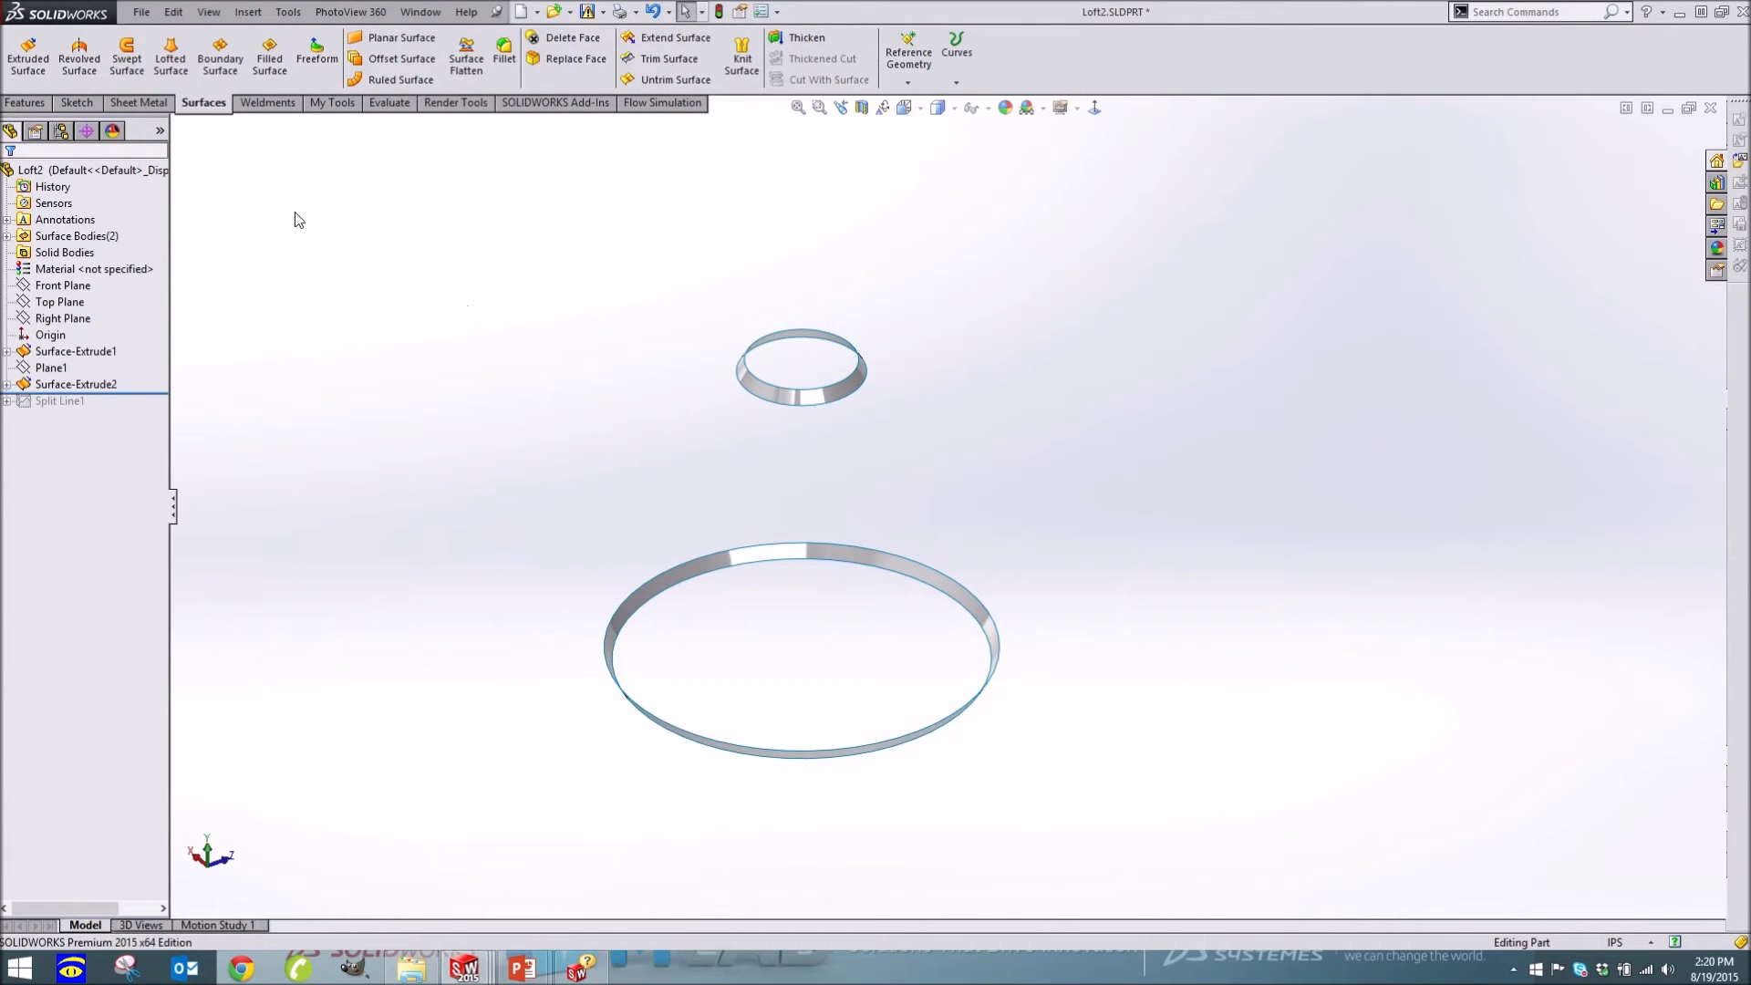
# Set up a surface loft between the facing edges of the large lower ring and the small upper ring
pyautogui.click(169, 77)
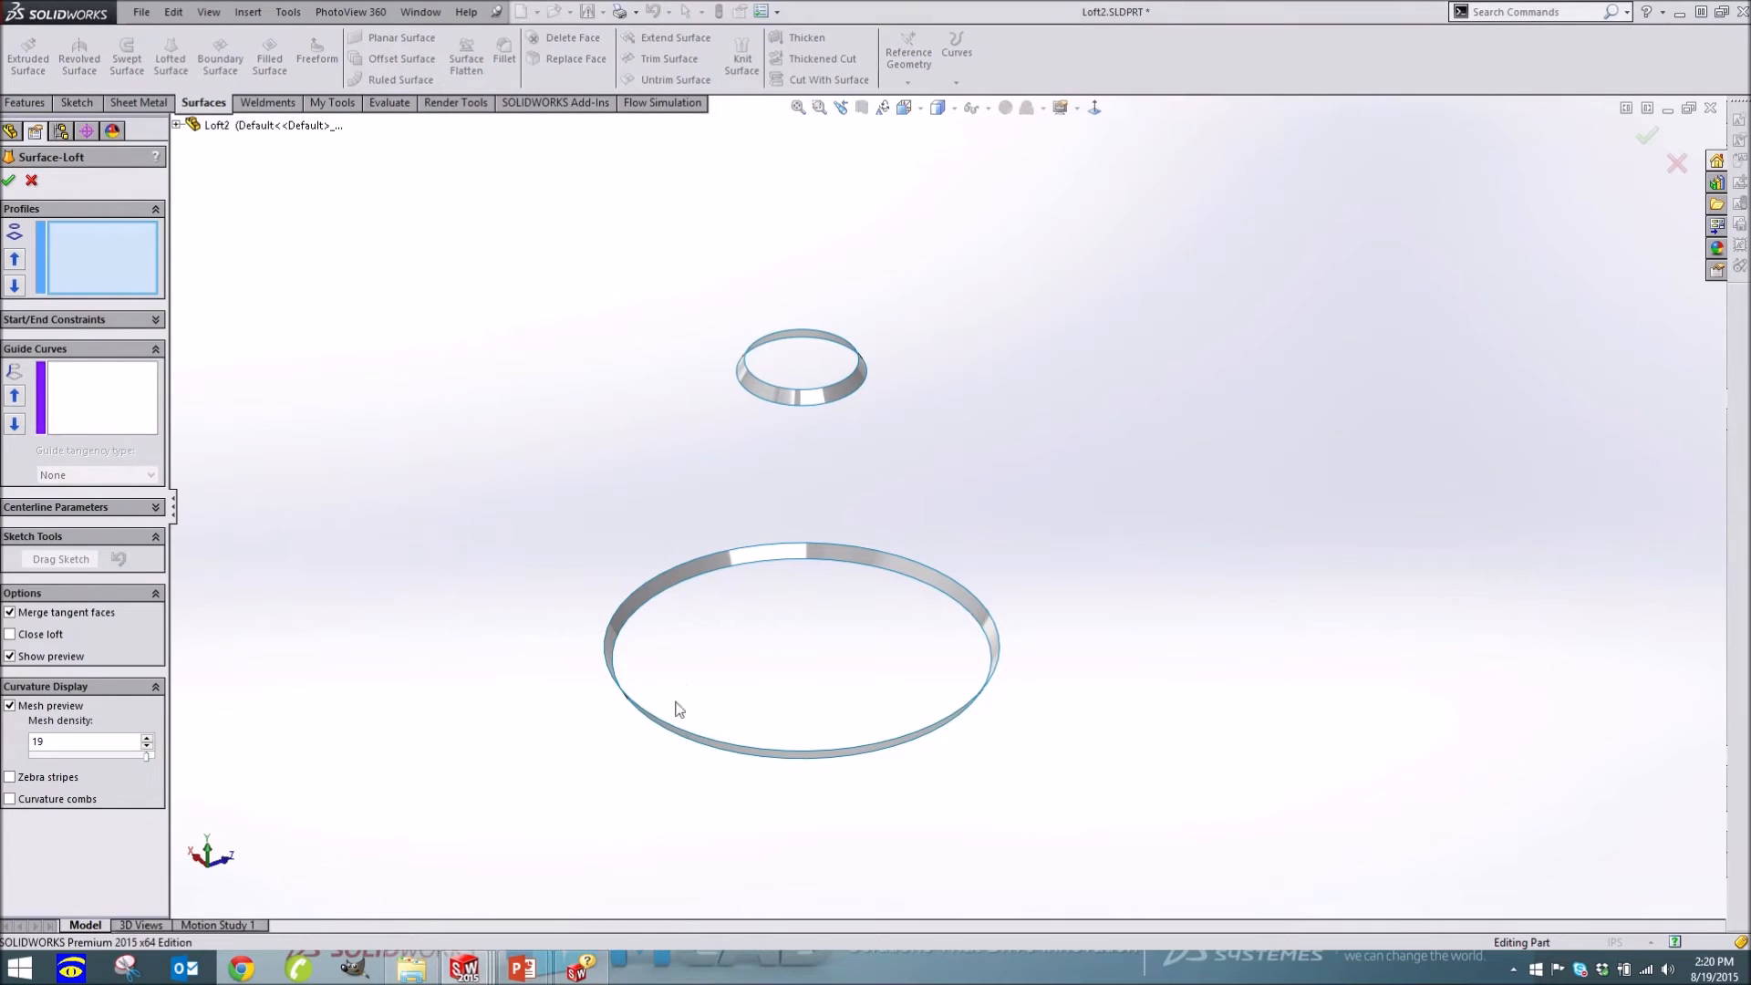
pyautogui.click(687, 732)
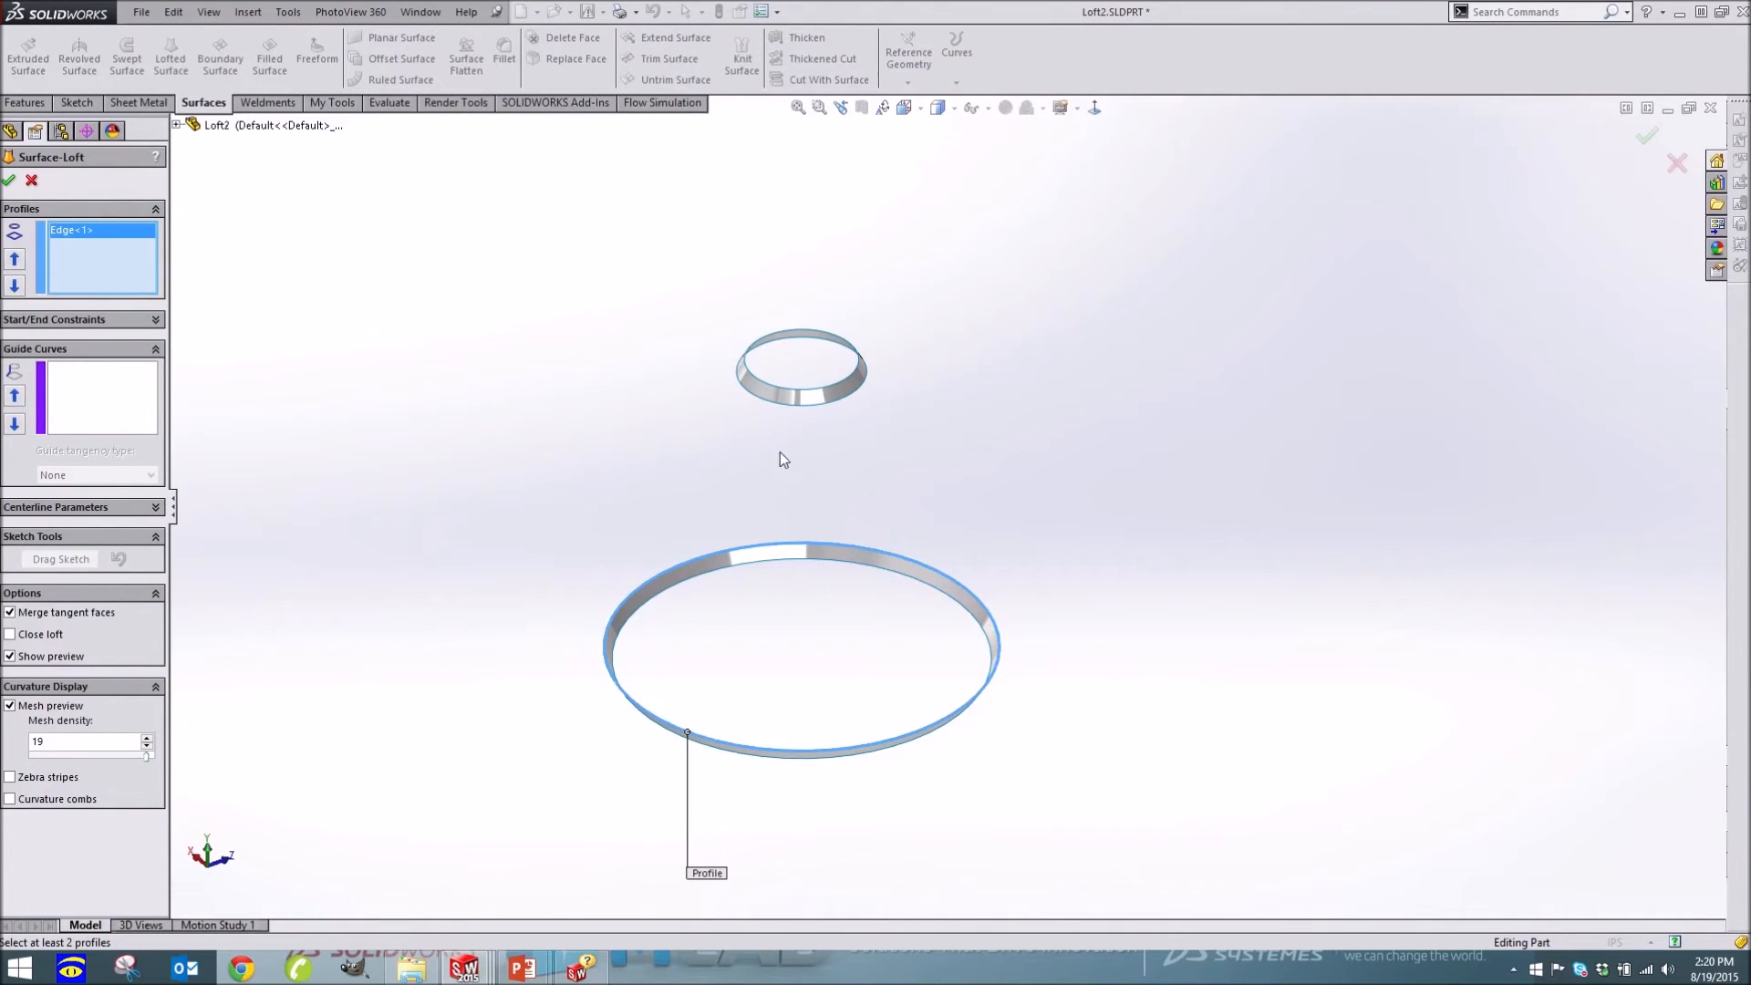
pyautogui.click(791, 406)
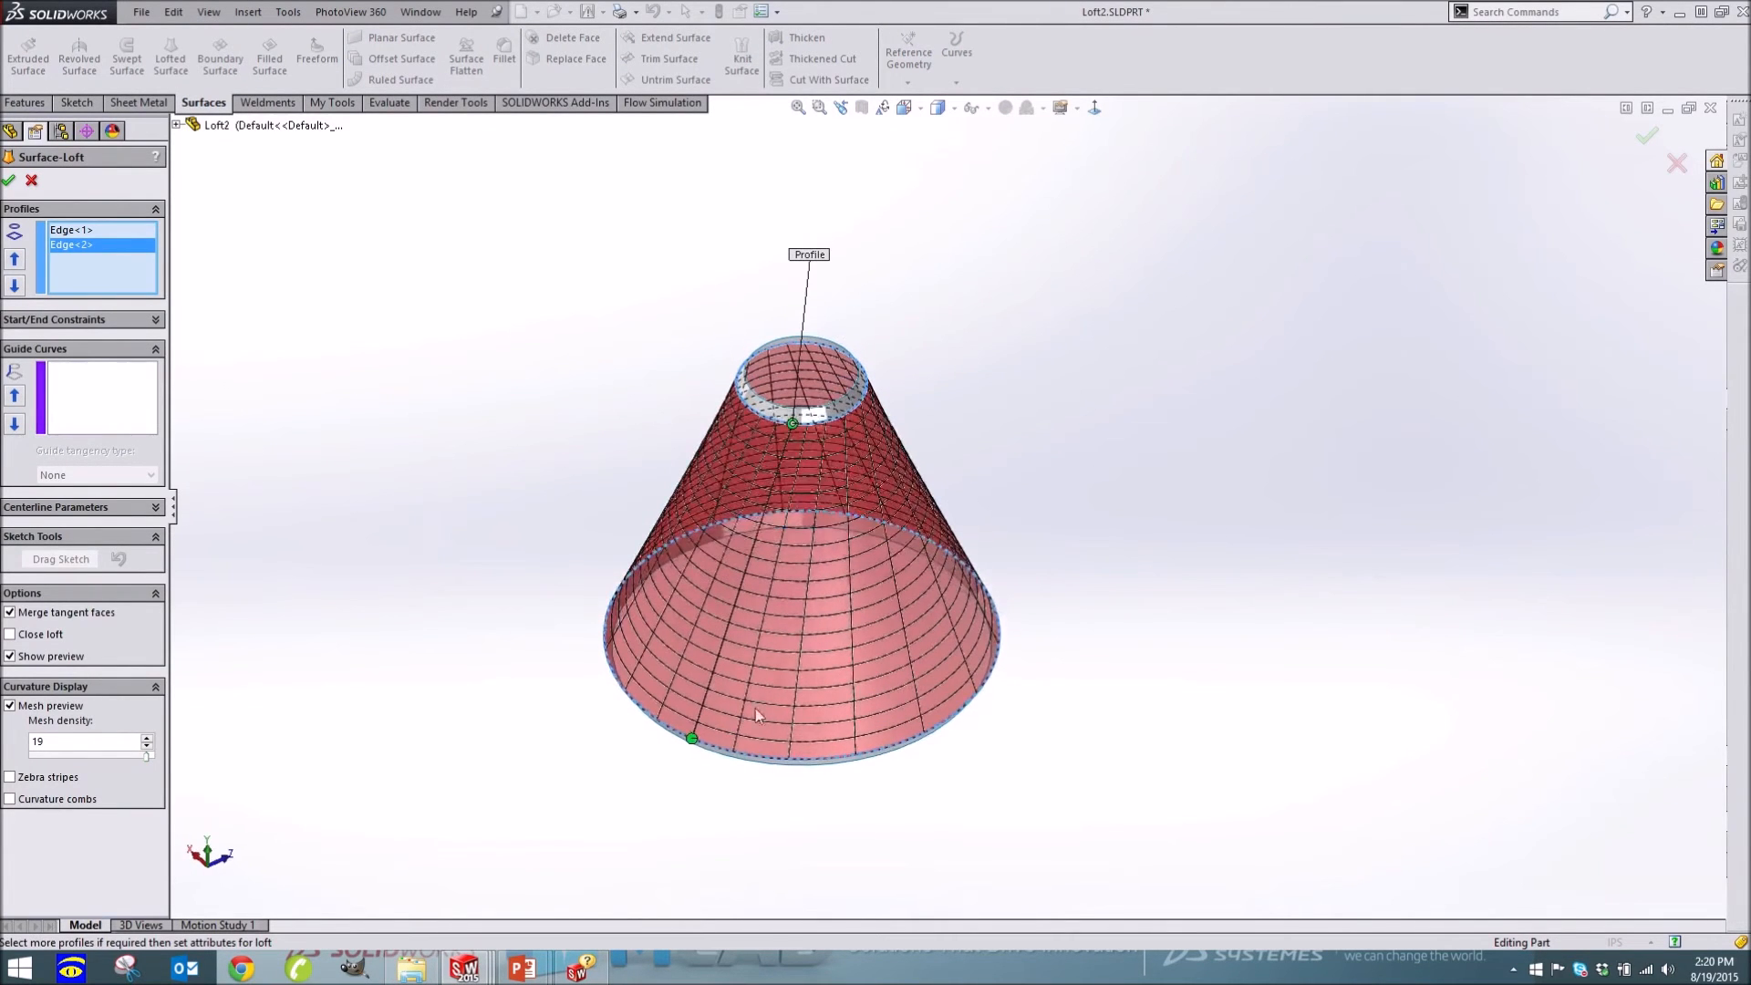
# Twist the loft preview by moving its lower connector point around the large ring's edge
pyautogui.moveTo(692, 737); pyautogui.dragTo(932, 729)
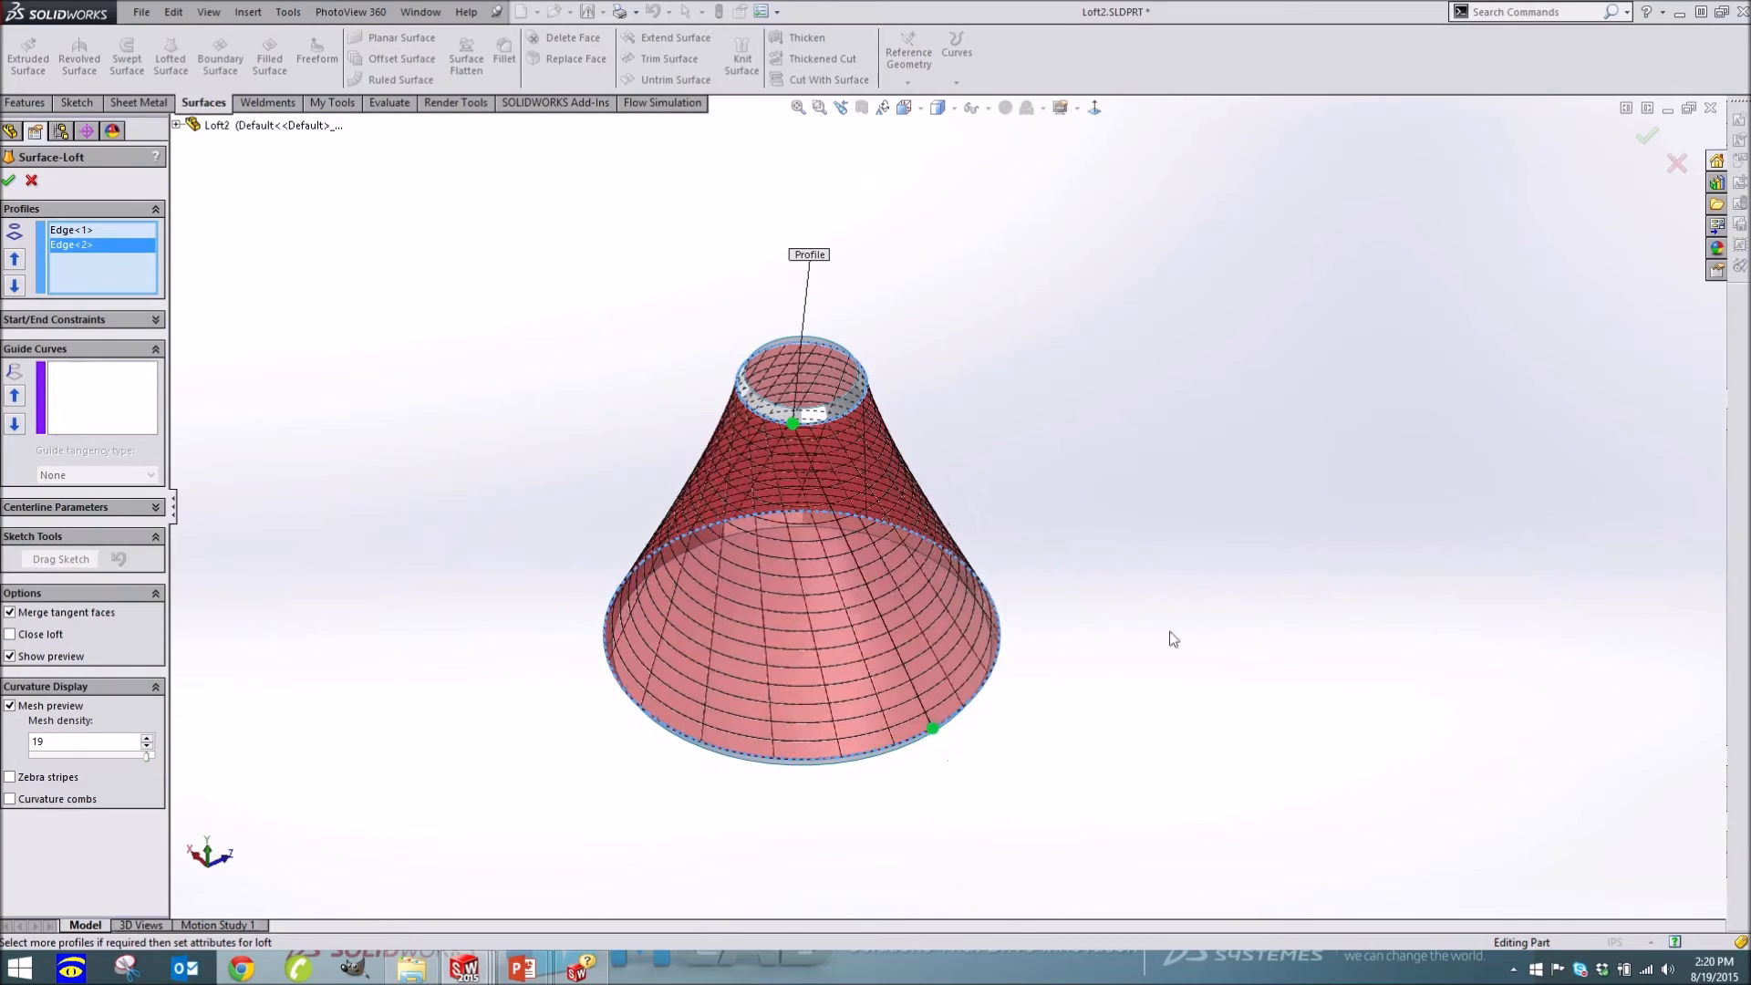
pyautogui.moveTo(1169, 672); pyautogui.dragTo(1180, 629, button='middle')
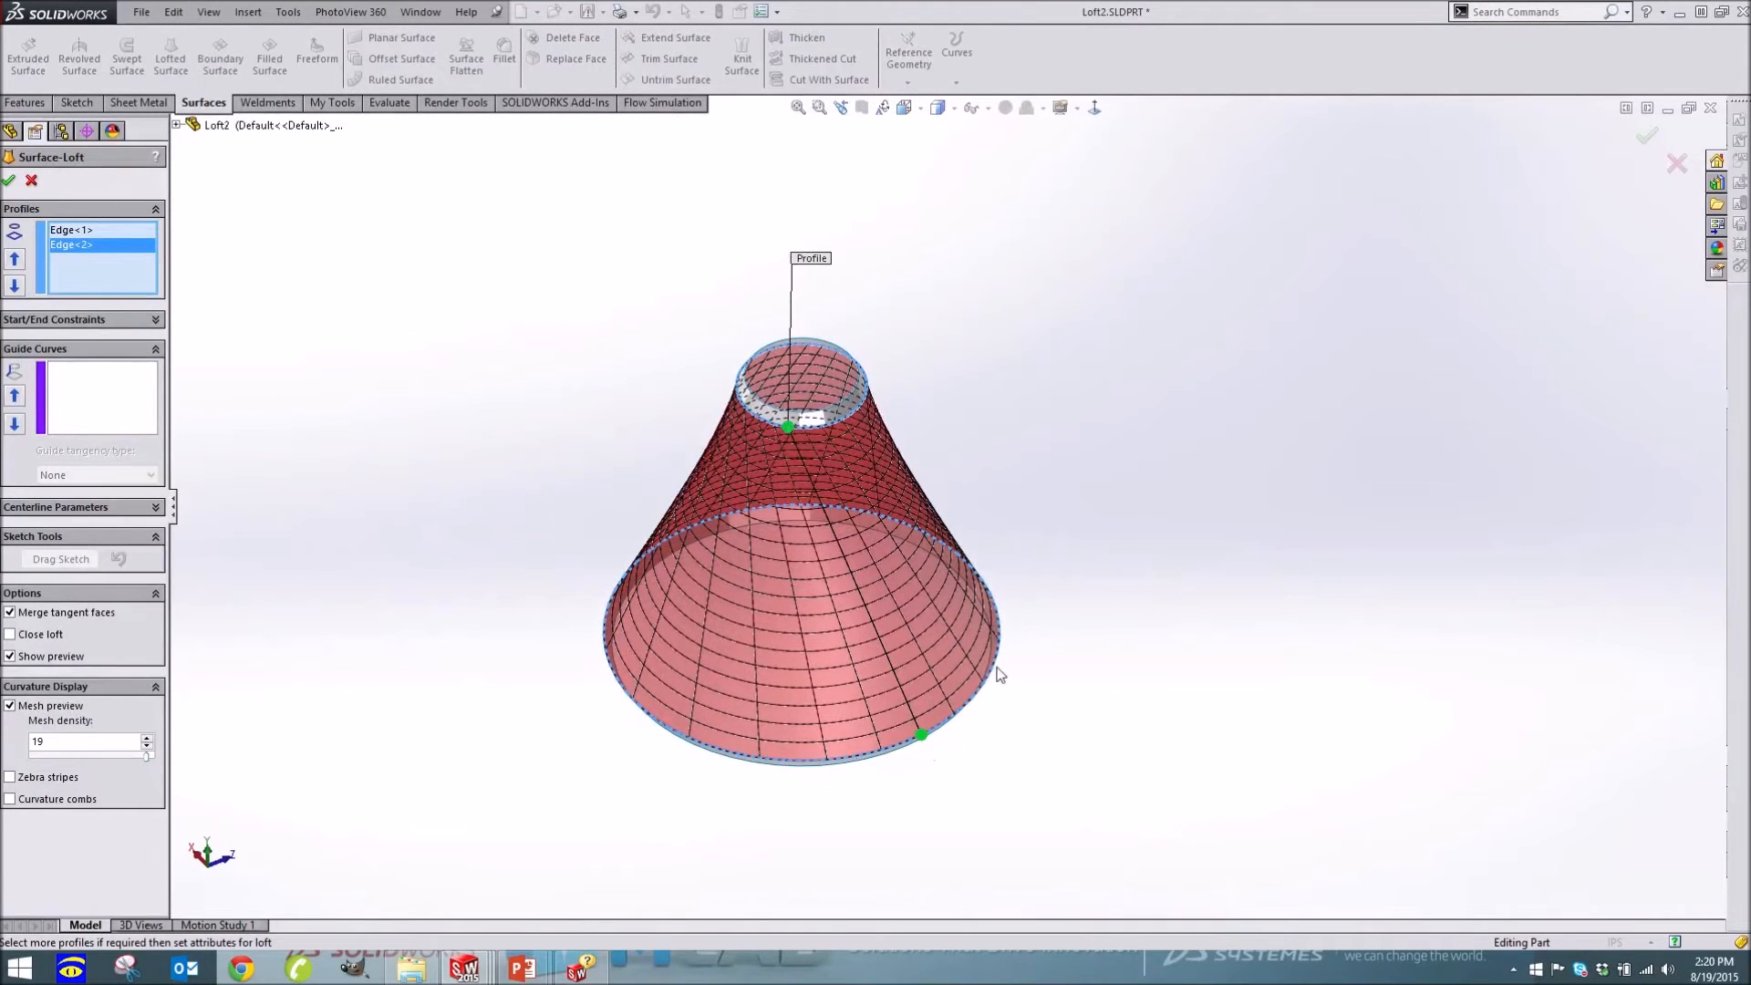
pyautogui.moveTo(986, 771); pyautogui.dragTo(938, 728, button='middle')
pyautogui.moveTo(927, 730)
pyautogui.mouseDown()
pyautogui.moveTo(978, 721)
pyautogui.moveTo(942, 744)
pyautogui.moveTo(932, 728)
pyautogui.mouseUp()
pyautogui.moveTo(1058, 743); pyautogui.dragTo(1065, 658, button='middle')
# Set both the start and end constraints of the loft to Tangency To Face
pyautogui.click(86, 321)
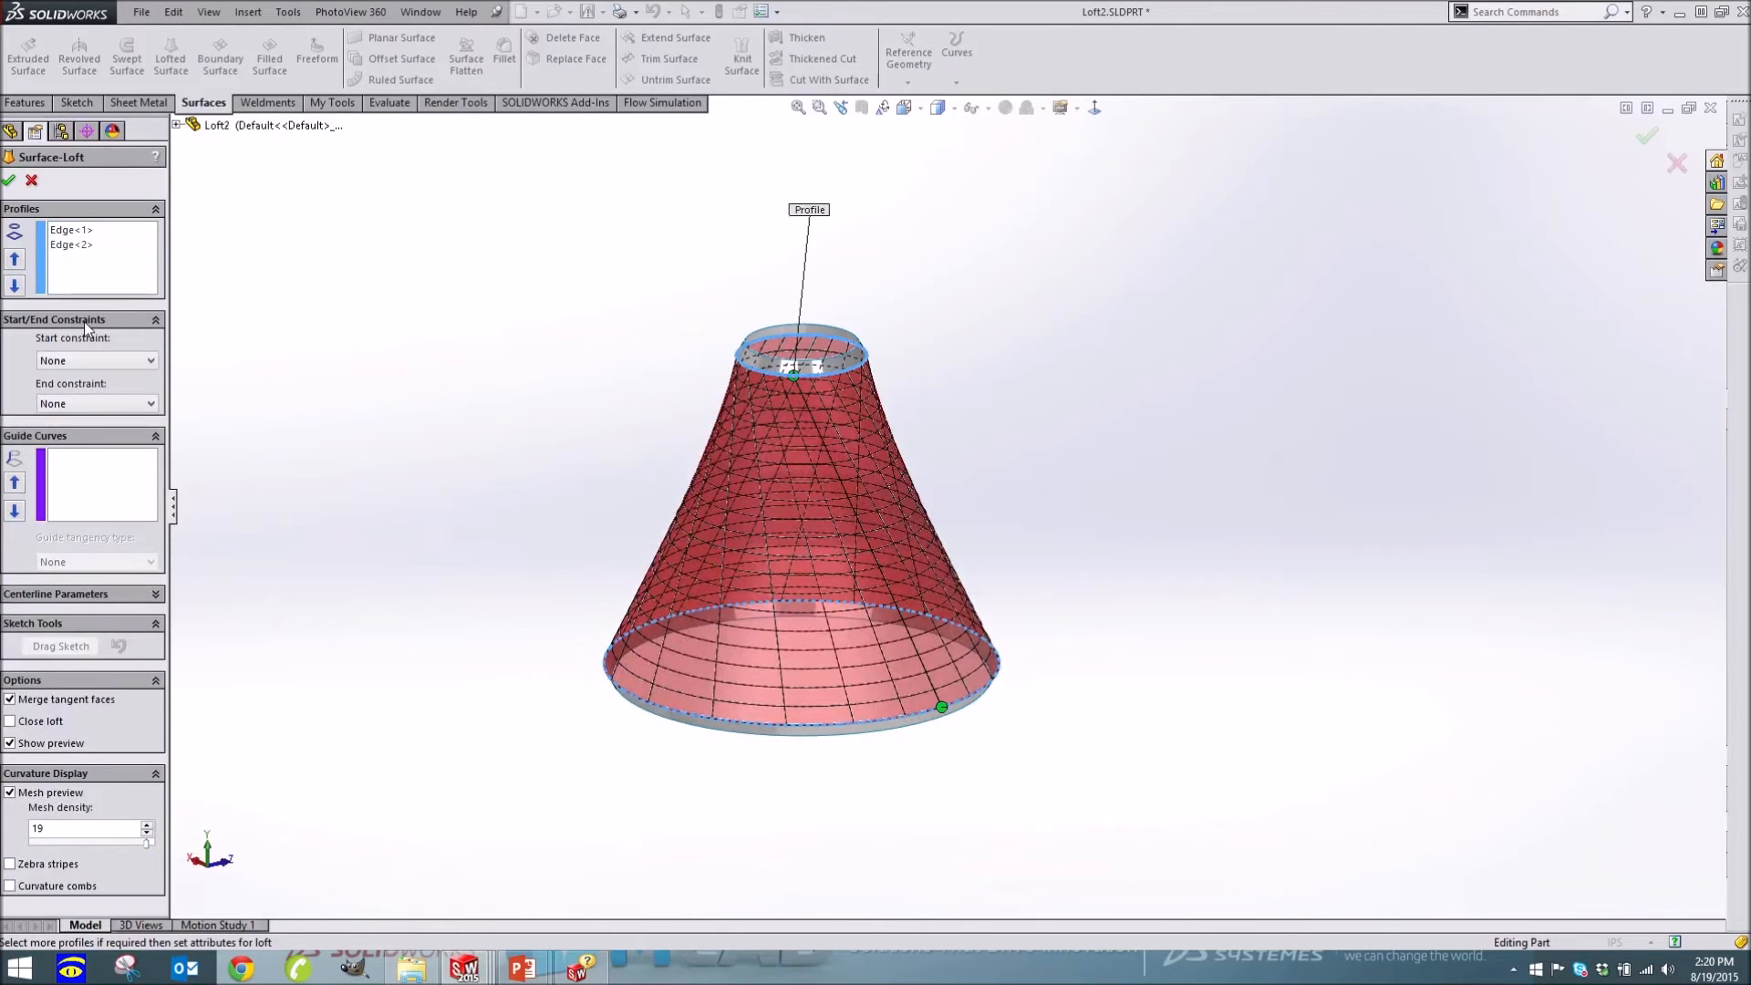
pyautogui.click(94, 358)
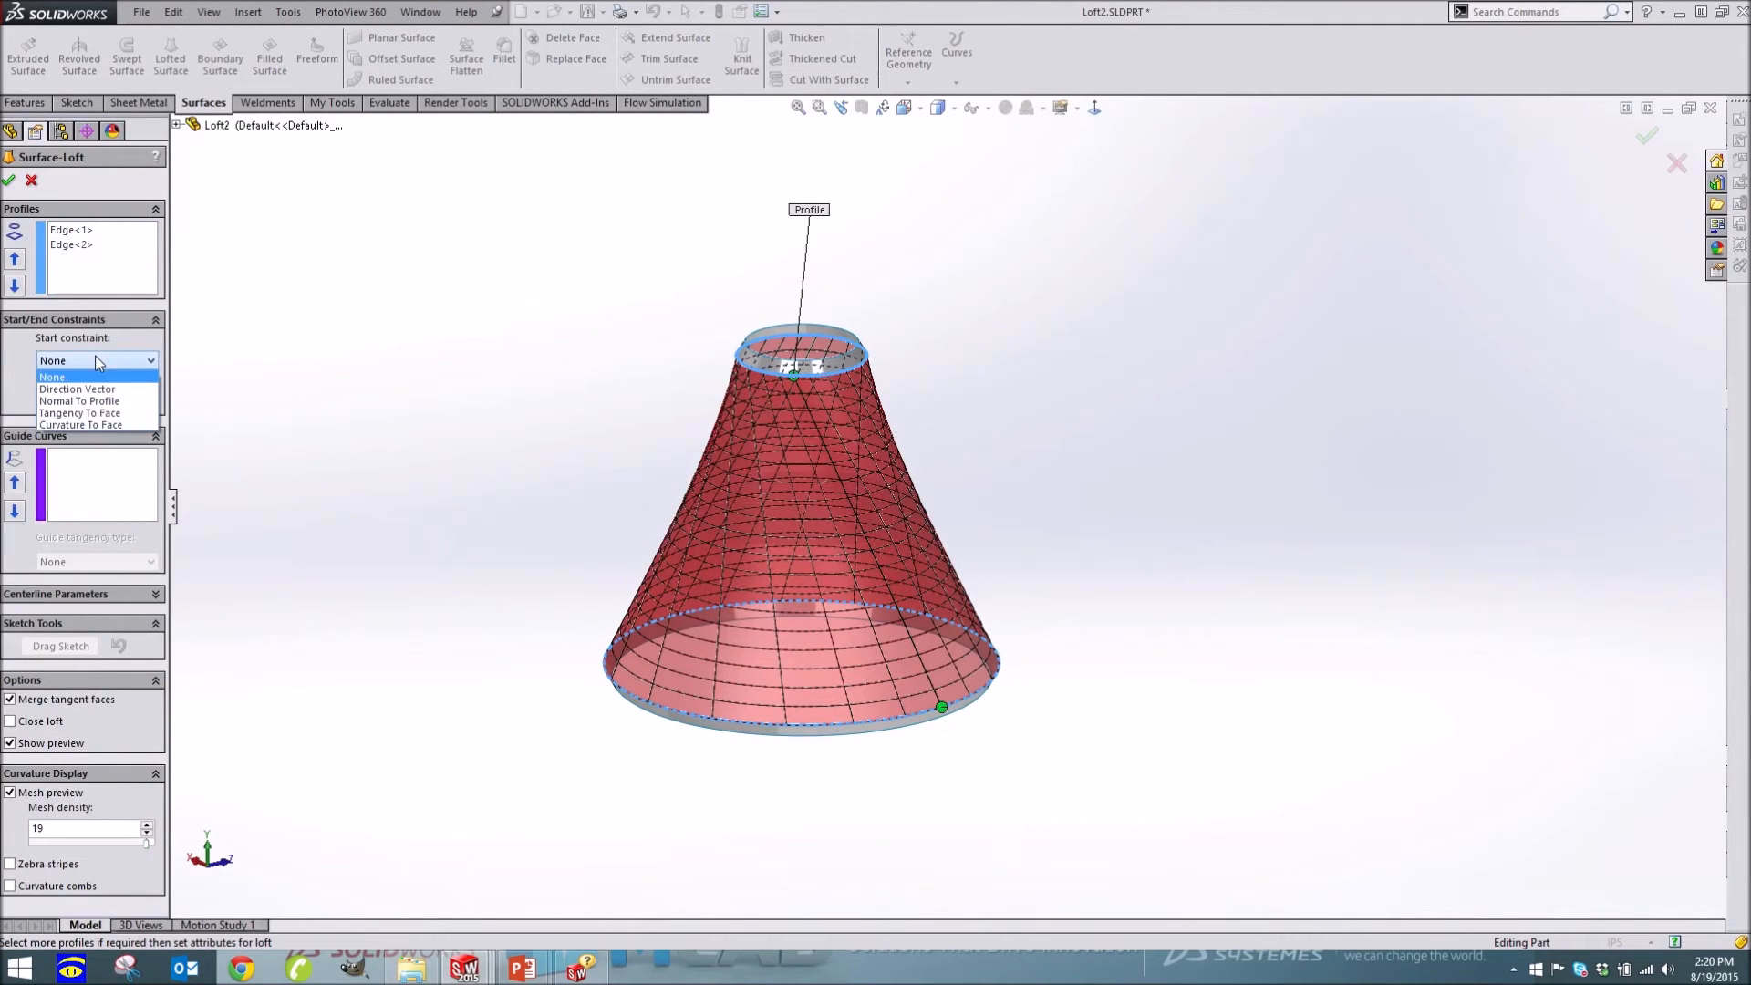
pyautogui.click(111, 413)
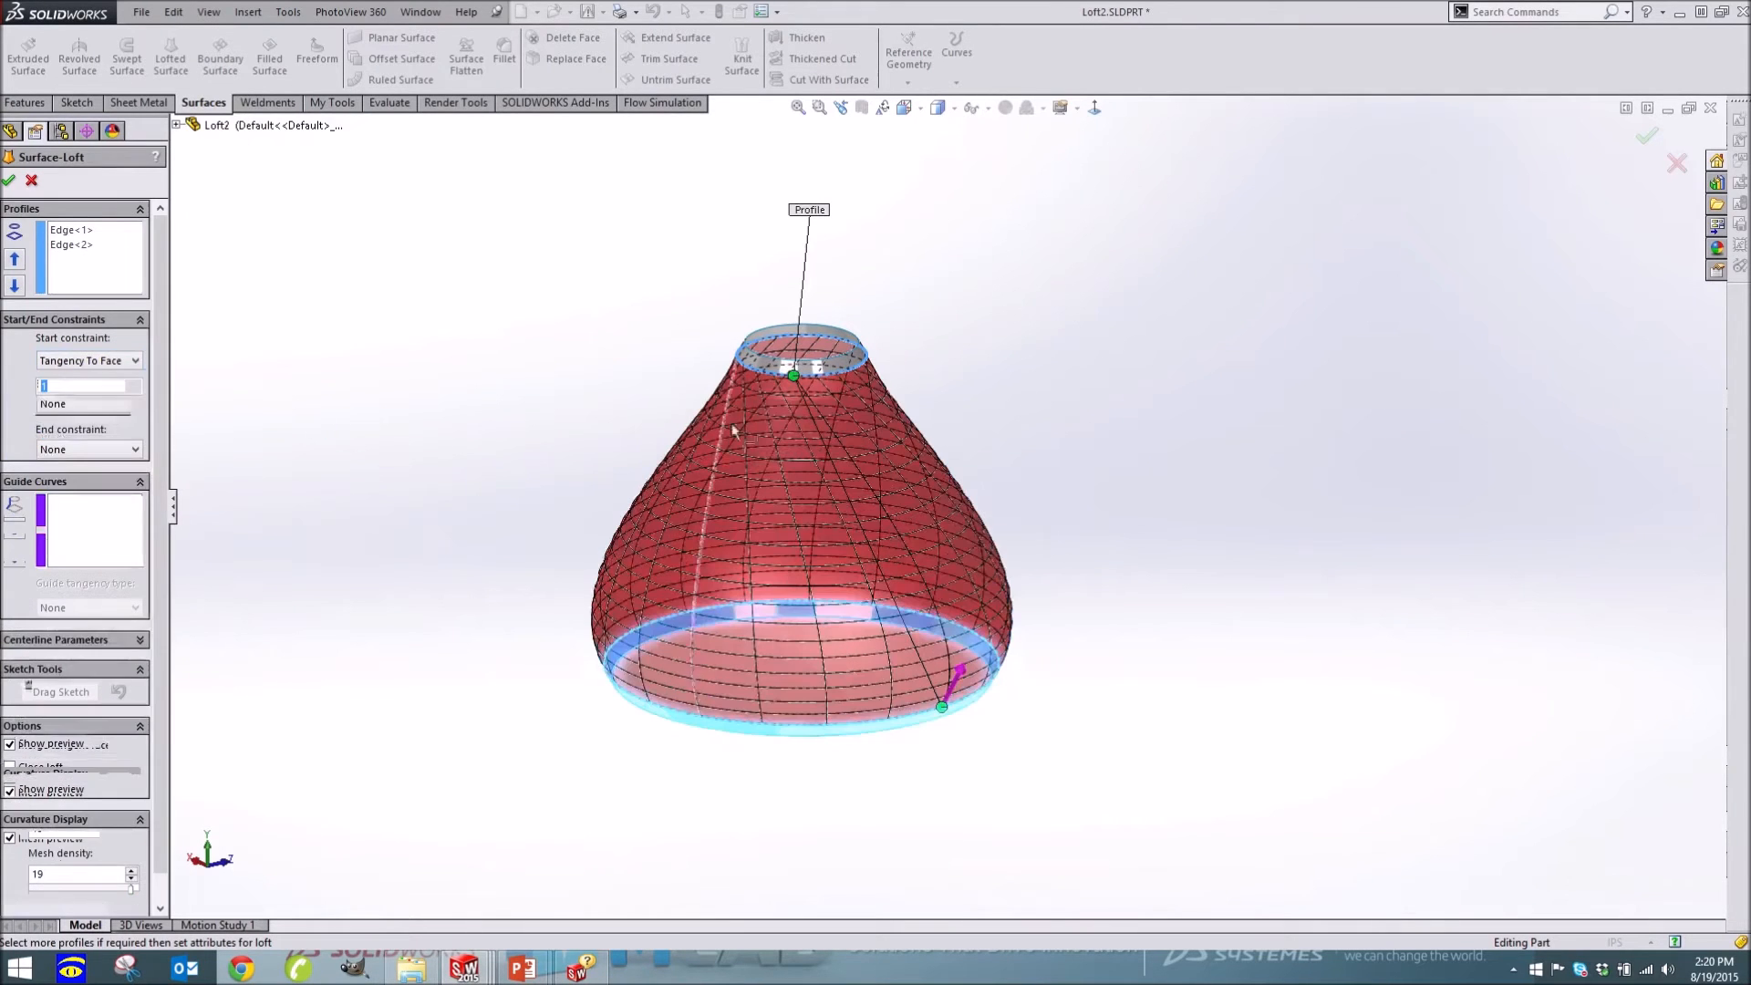
pyautogui.click(73, 246)
pyautogui.click(125, 449)
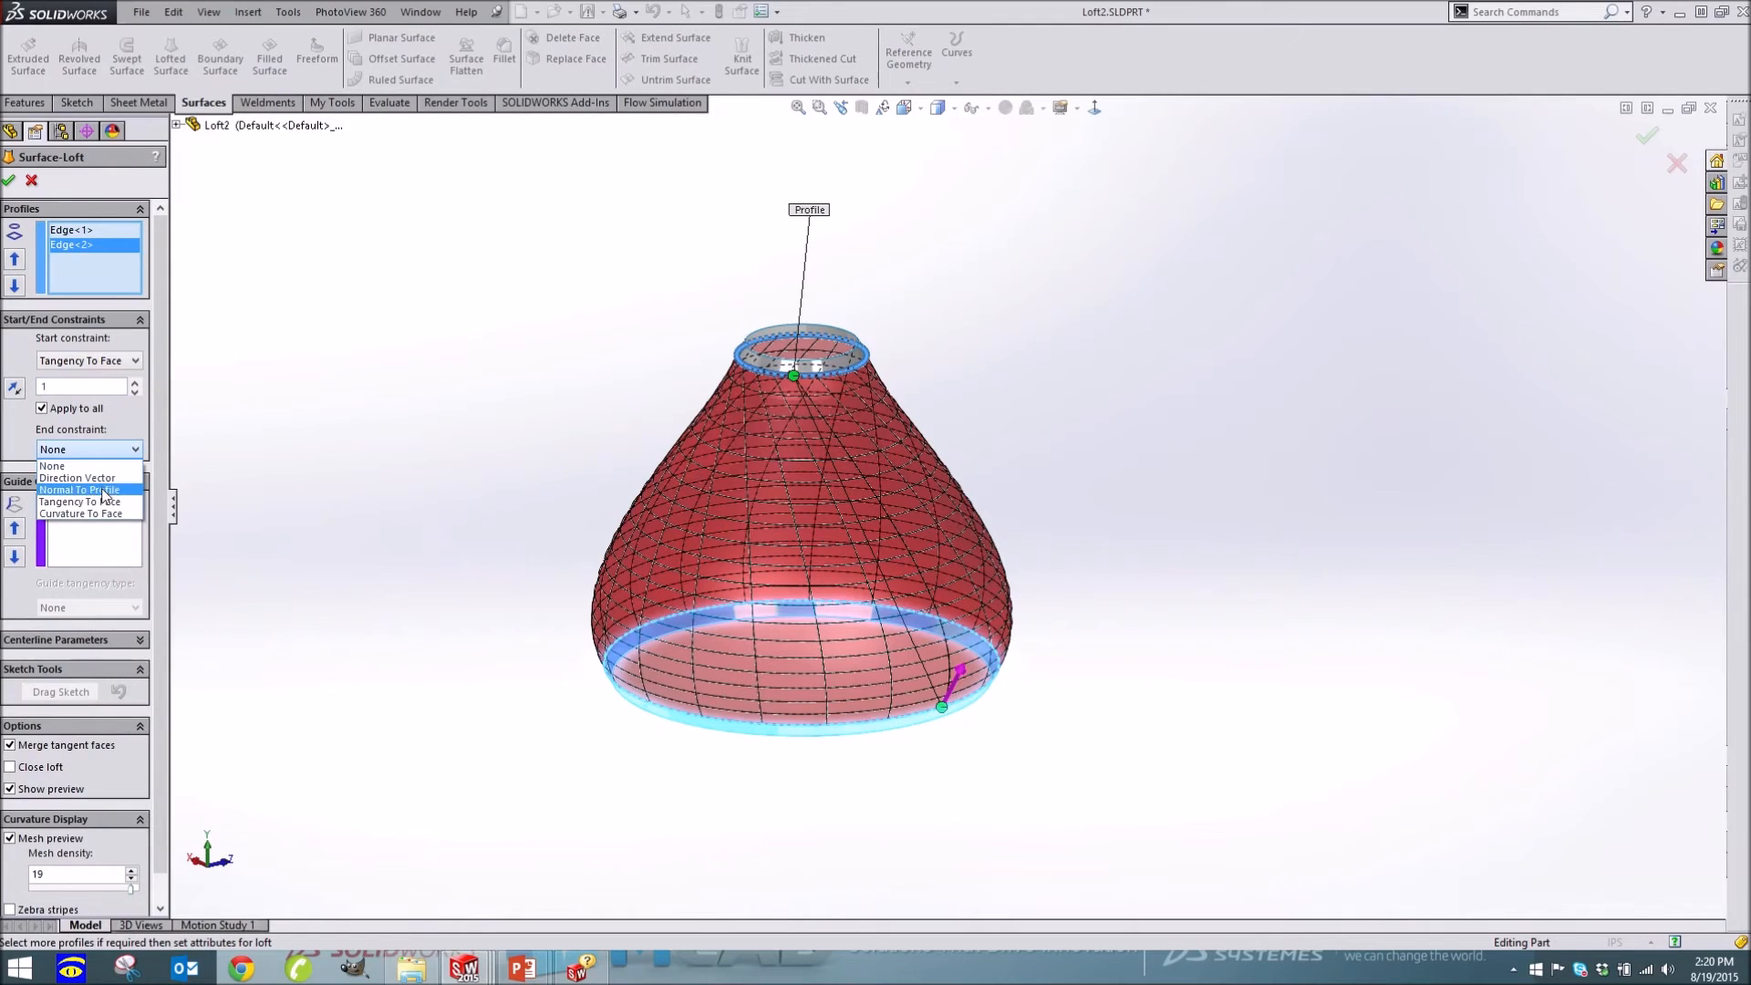
pyautogui.click(102, 502)
# Shift the tangent loft's connector point farther around the large ring and cancel the loft
pyautogui.moveTo(417, 485); pyautogui.dragTo(932, 801, button='middle')
pyautogui.moveTo(906, 739); pyautogui.dragTo(987, 678)
pyautogui.moveTo(1173, 605); pyautogui.dragTo(1169, 515, button='middle')
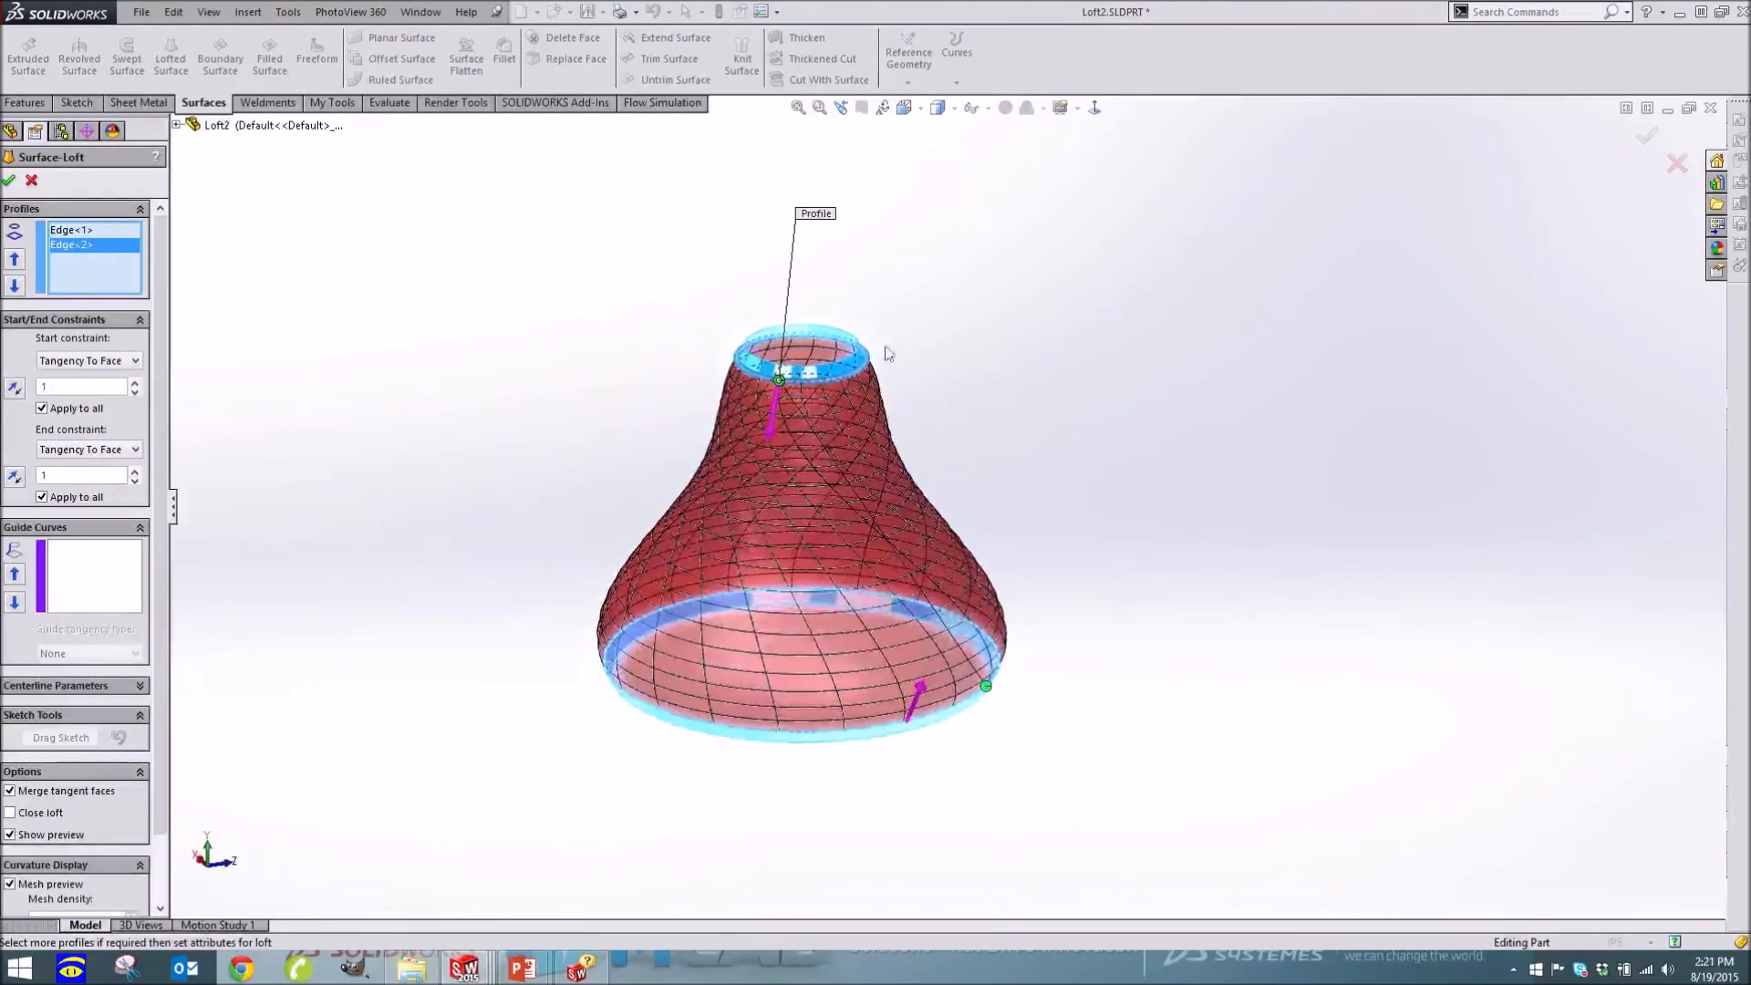
pyautogui.click(32, 180)
# Roll the feature history forward past Split Line1 and inspect its Sketch4 and the small ring's split faces
pyautogui.moveTo(381, 390); pyautogui.dragTo(372, 440, button='middle')
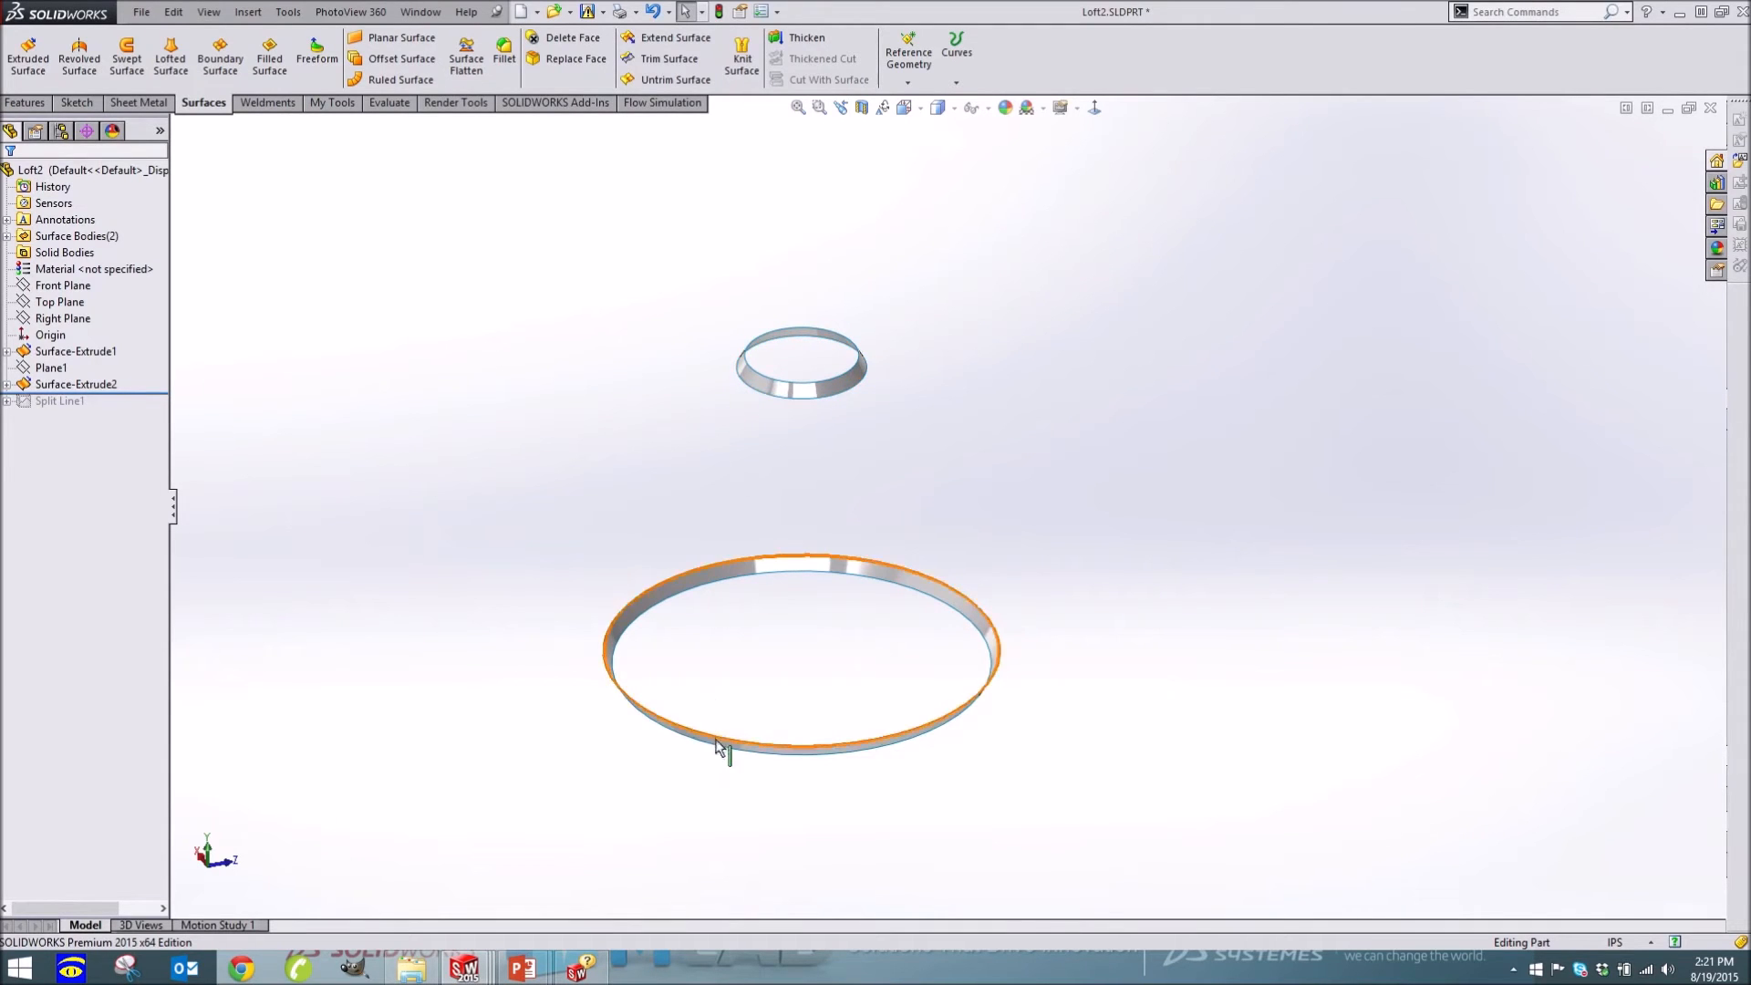
pyautogui.moveTo(160, 393); pyautogui.dragTo(158, 407)
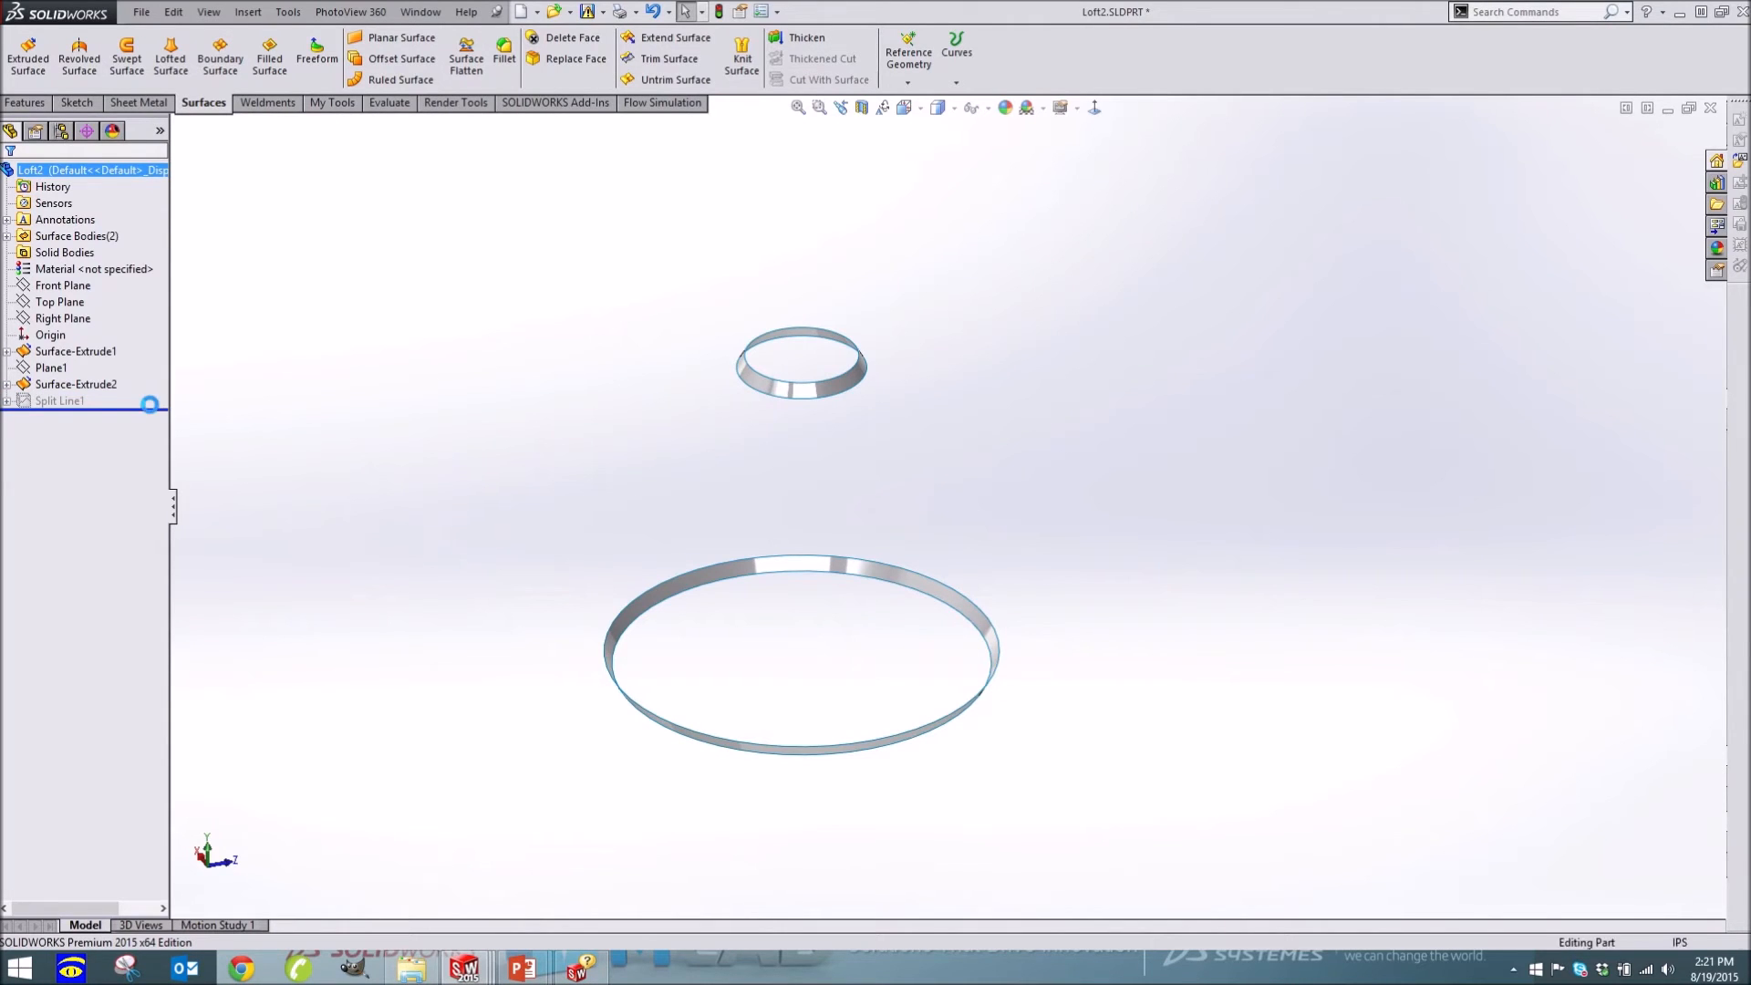
pyautogui.click(8, 401)
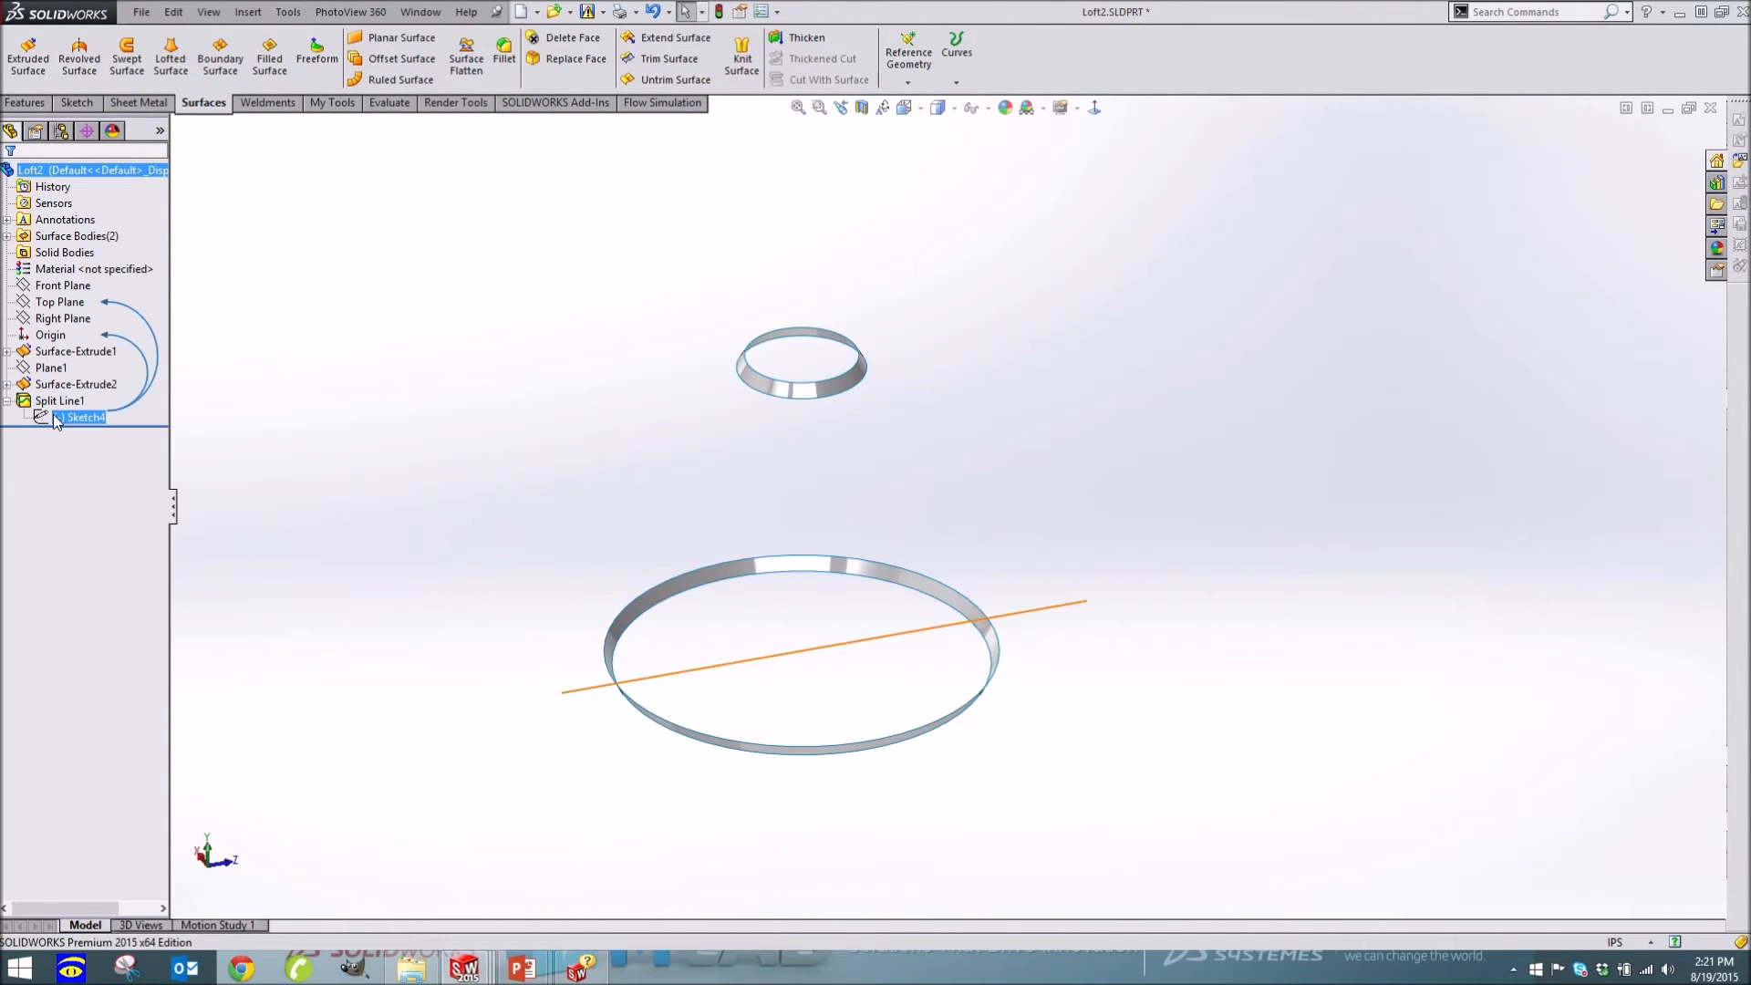
pyautogui.click(54, 407)
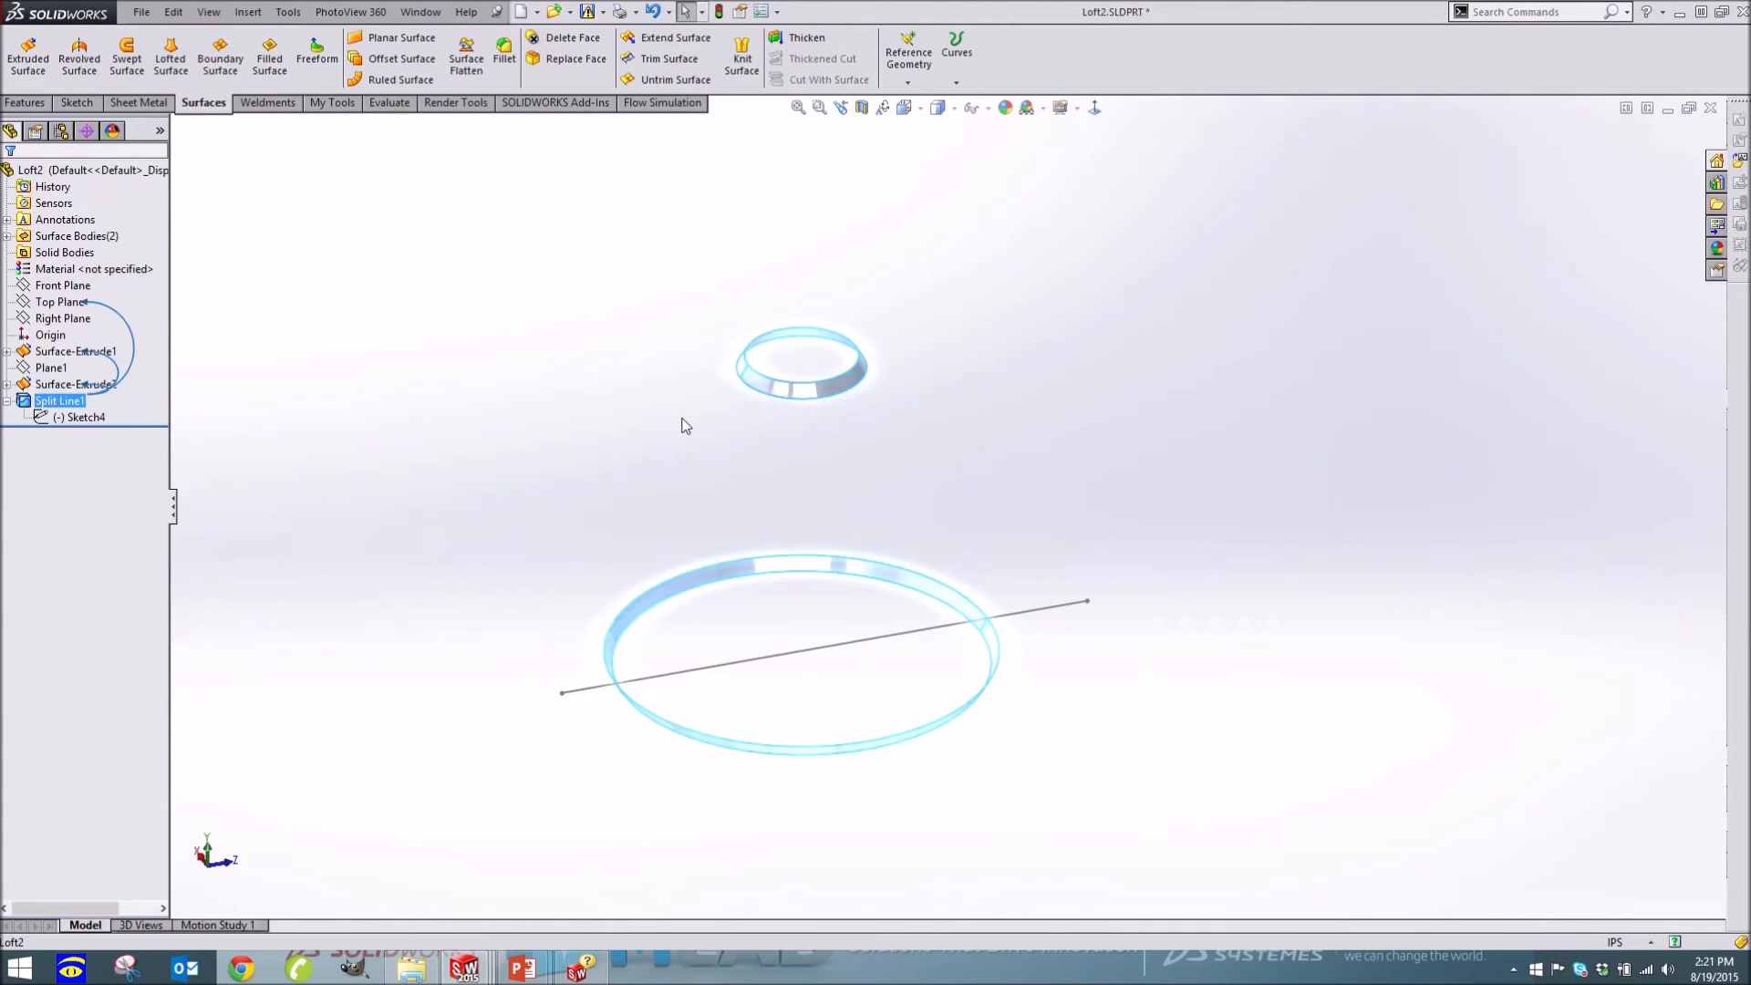
pyautogui.click(780, 394)
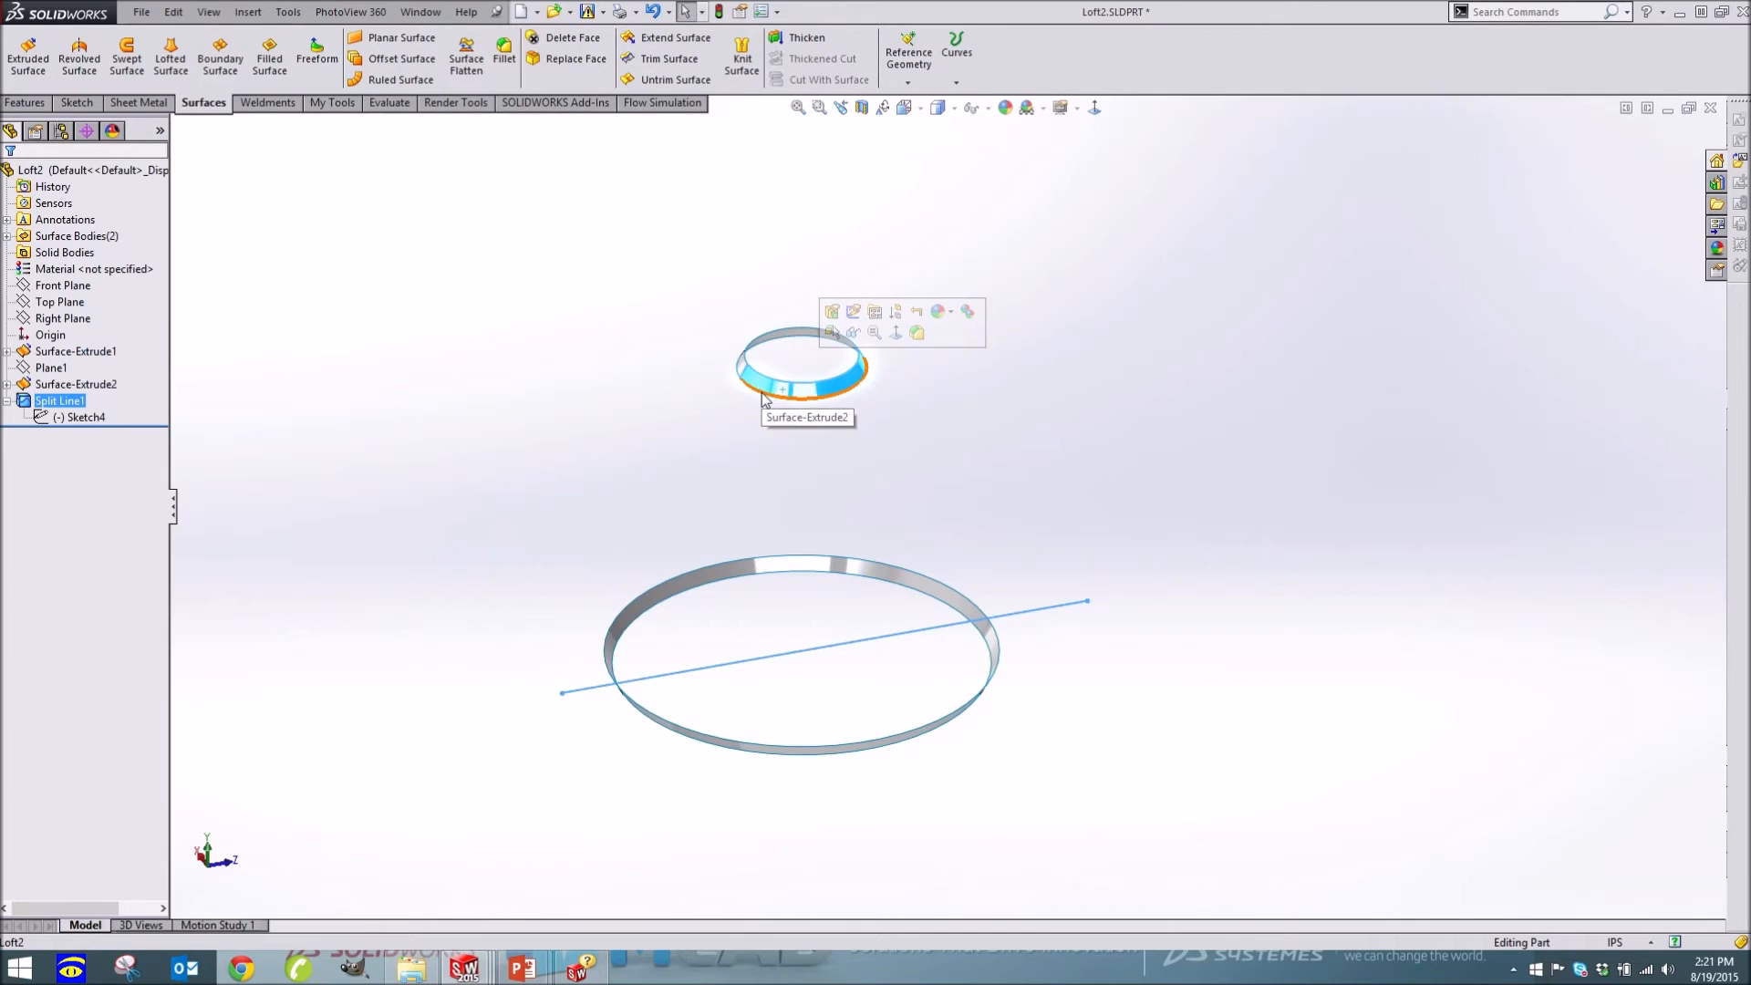
pyautogui.click(737, 374)
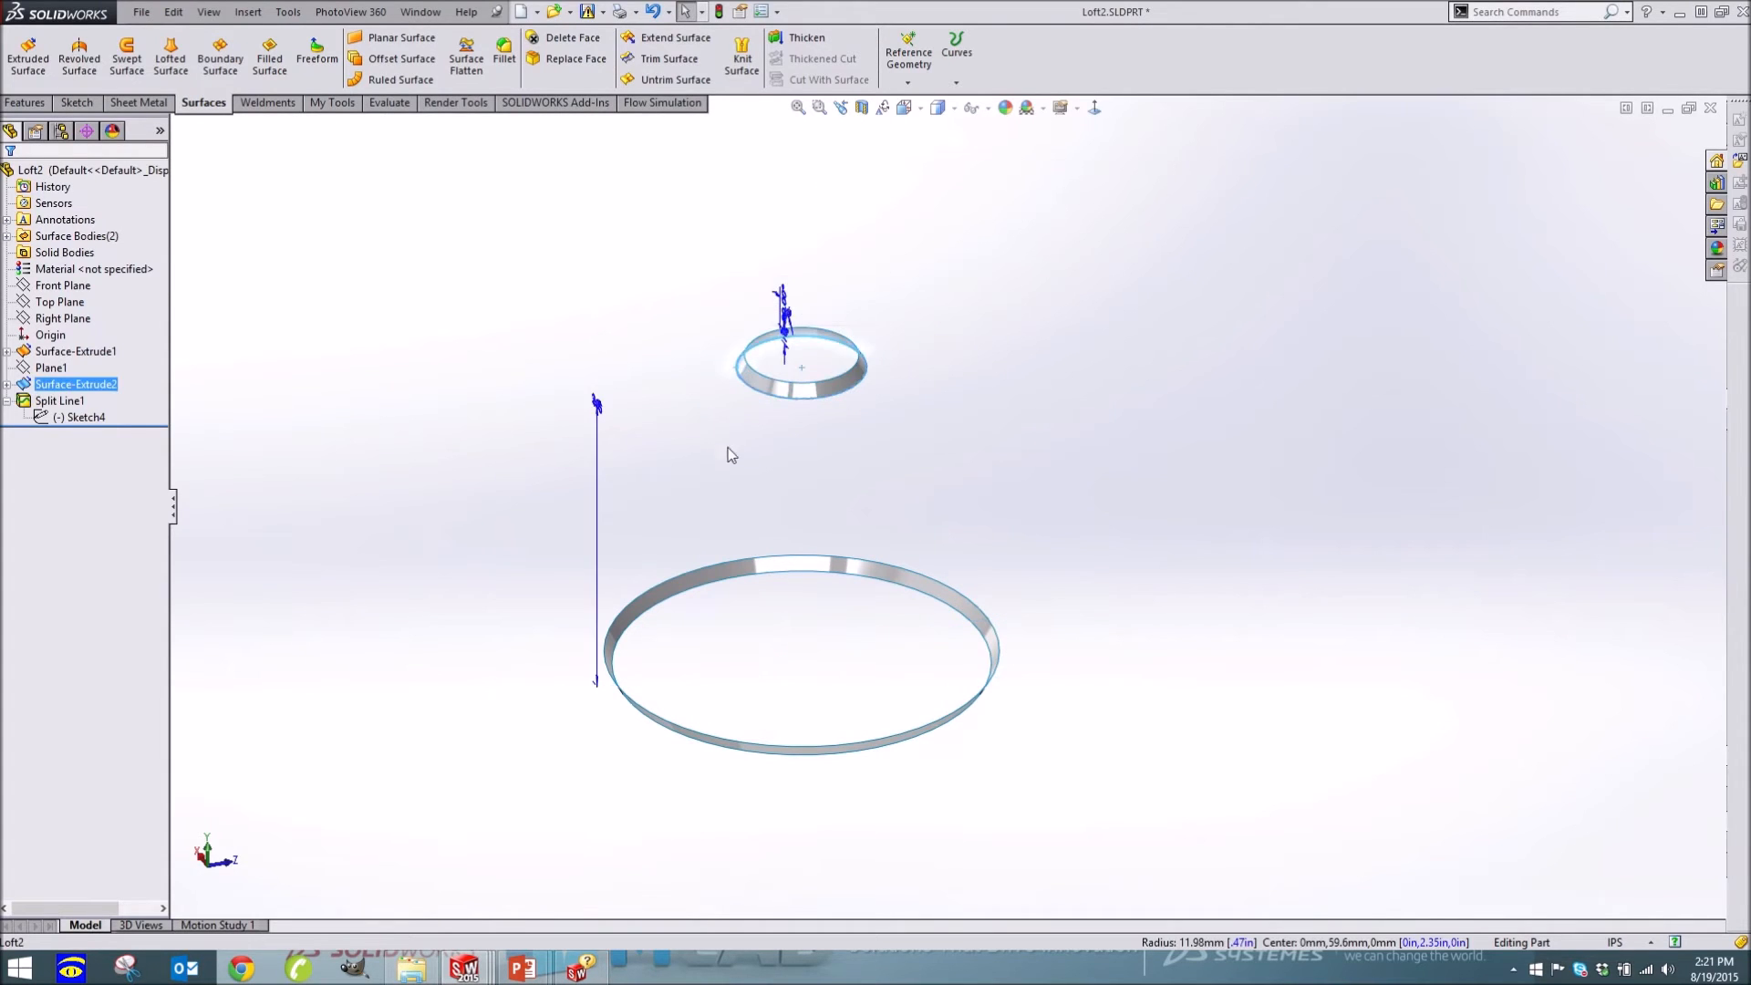
pyautogui.click(700, 511)
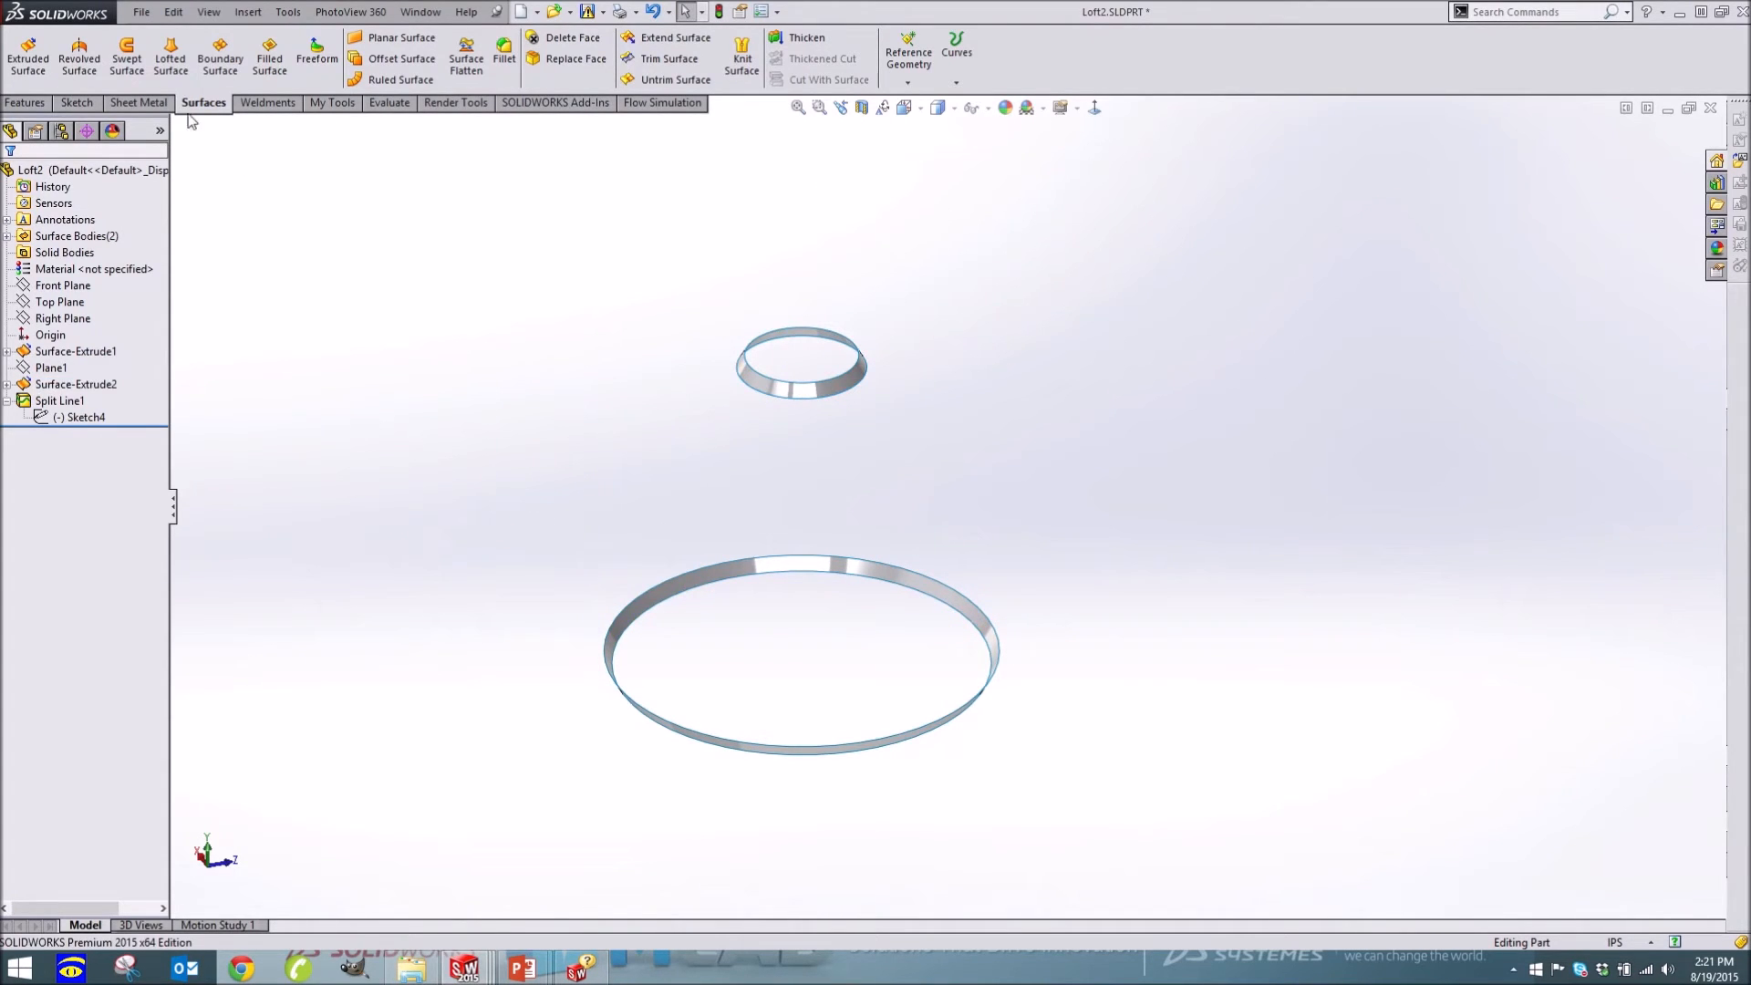
# Start a lofted surface with one split edge of the large and small rings as profiles, and clear the profile selections
pyautogui.click(173, 73)
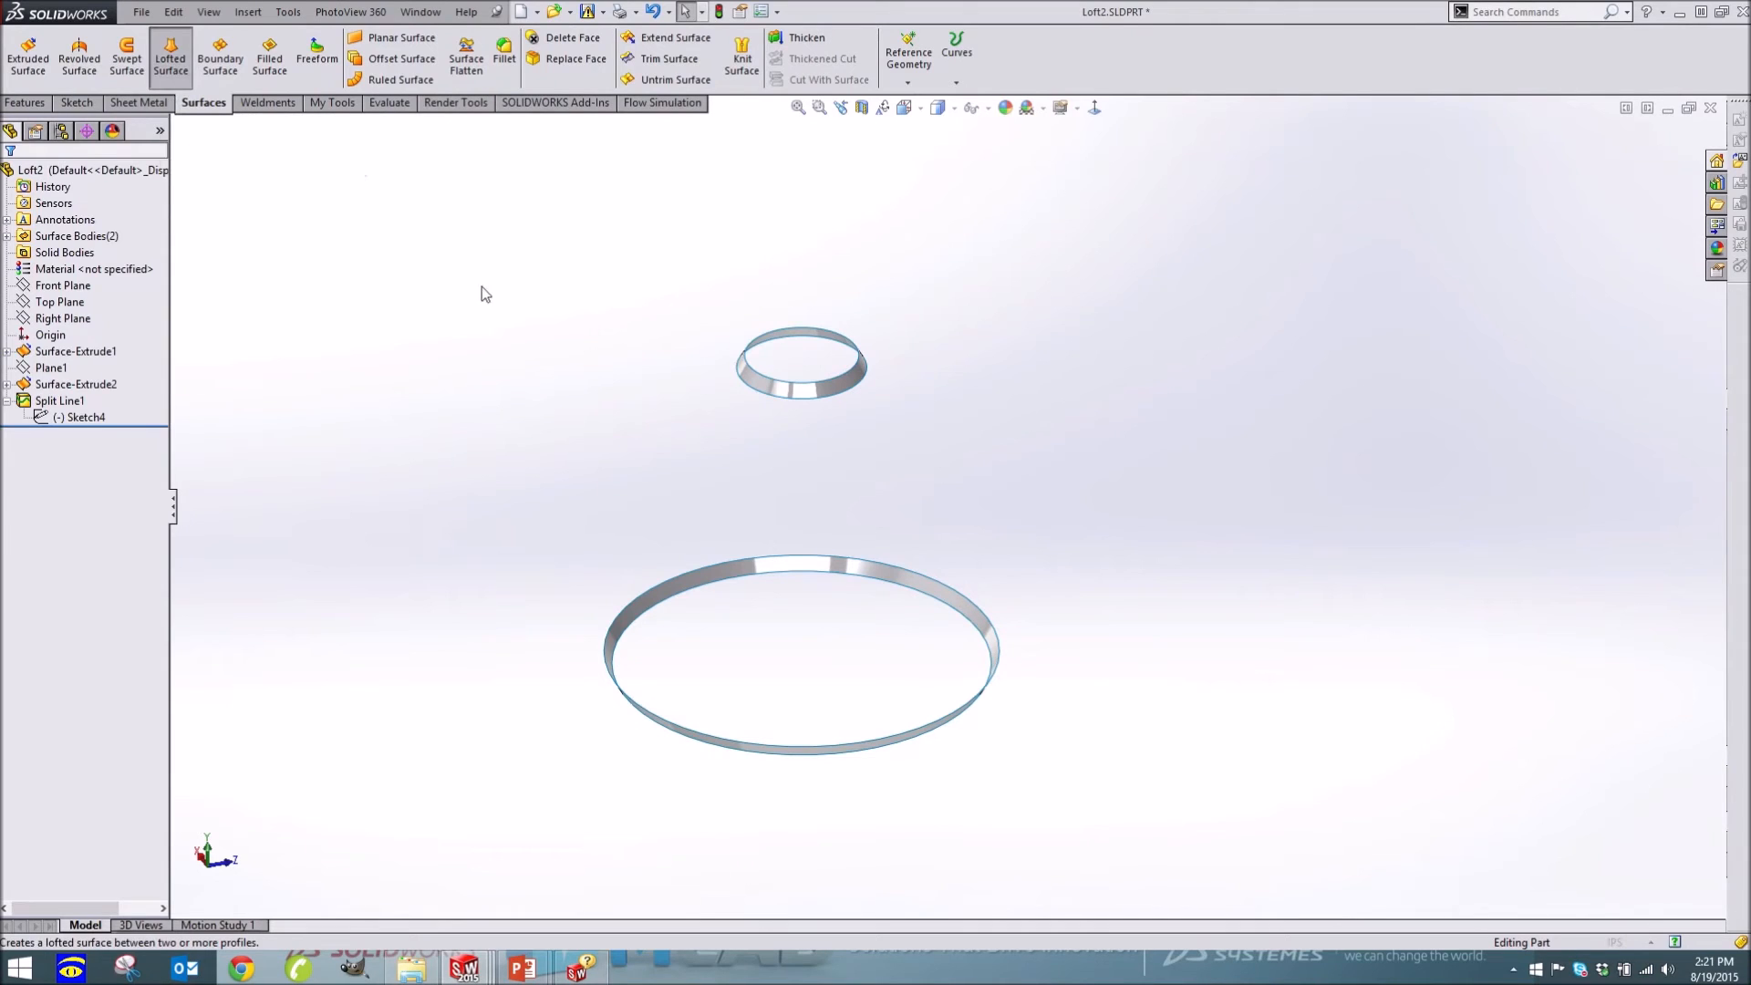
pyautogui.click(721, 738)
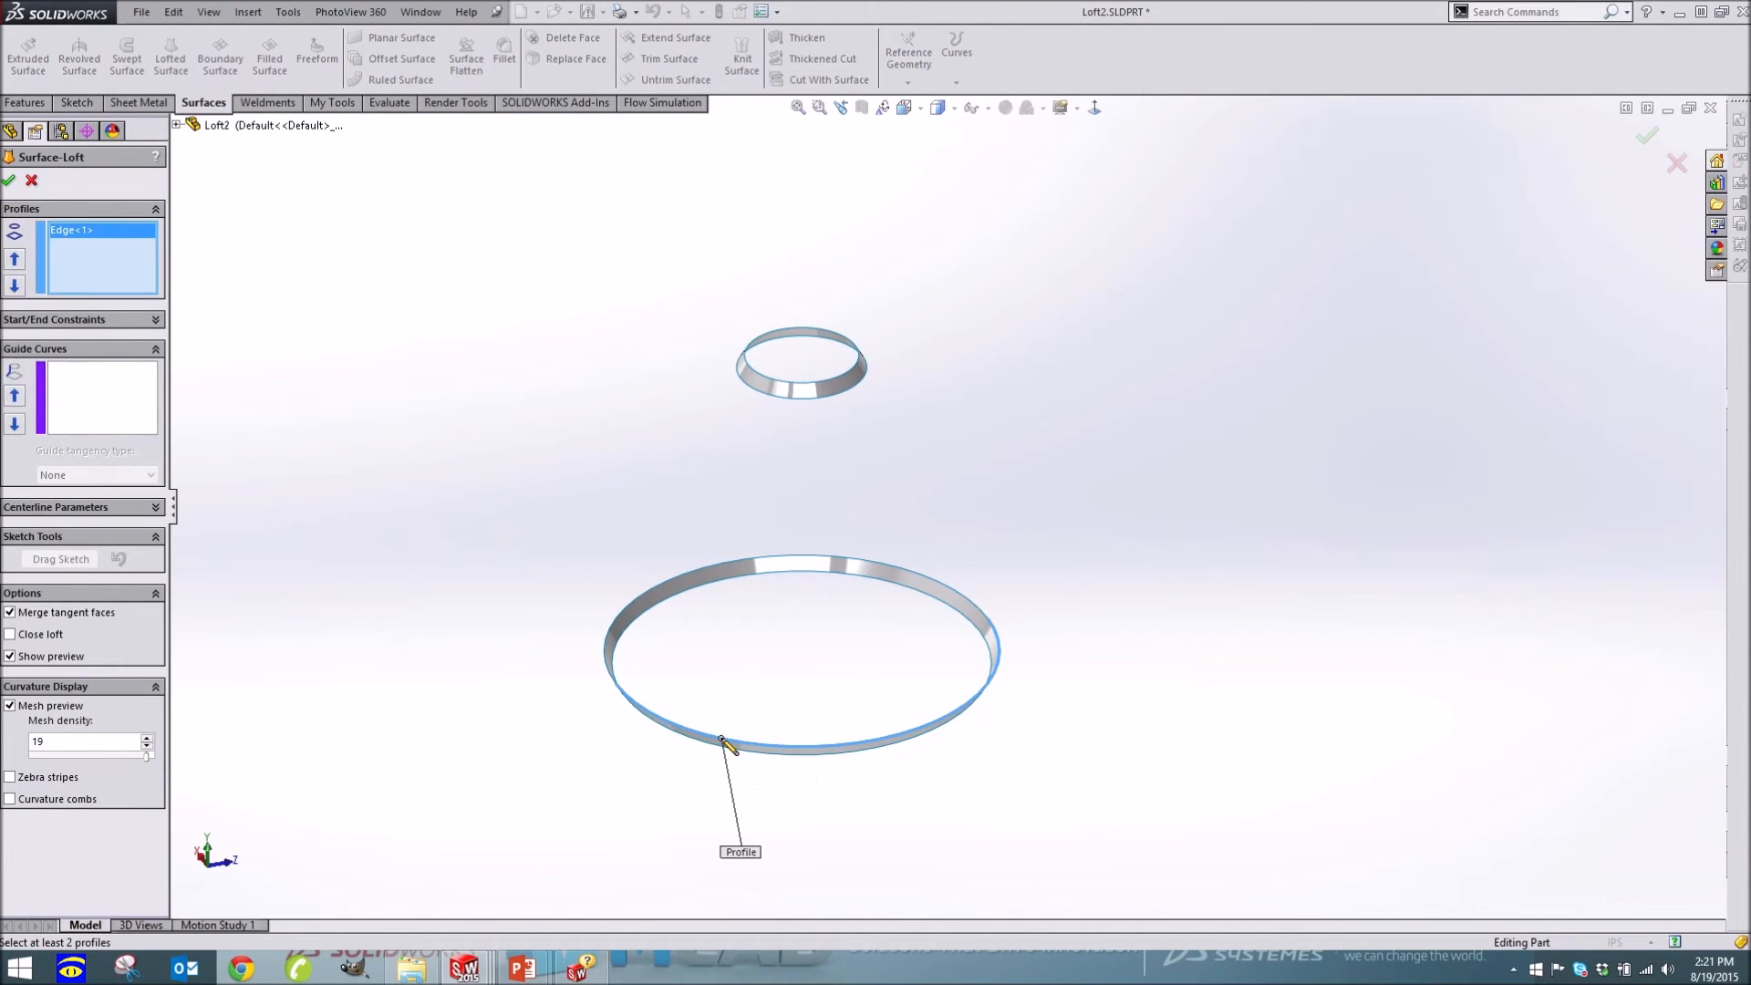
pyautogui.click(775, 402)
pyautogui.moveTo(438, 469)
pyautogui.mouseDown(button='middle')
pyautogui.moveTo(657, 423)
pyautogui.moveTo(448, 443)
pyautogui.moveTo(613, 450)
pyautogui.moveTo(464, 449)
pyautogui.moveTo(437, 465)
pyautogui.mouseUp(button='middle')
pyautogui.rightClick(88, 262)
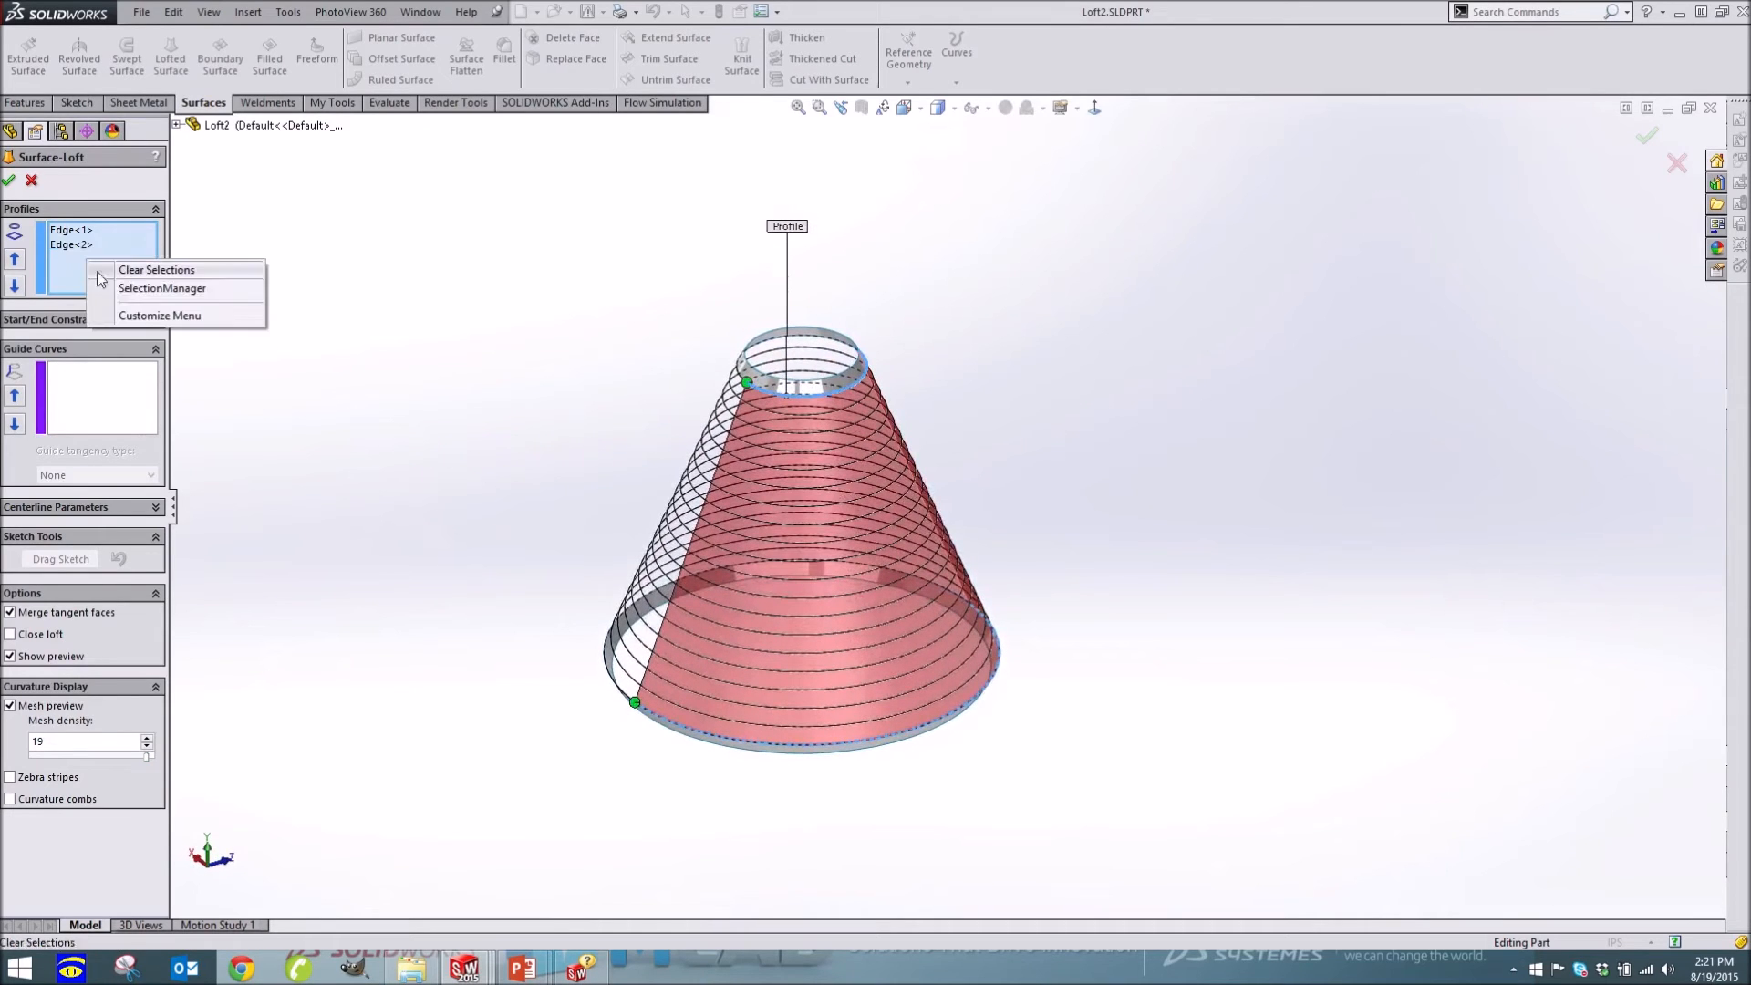
pyautogui.click(139, 272)
# Use the SelectionManager to group the large ring's split edges into a closed loft profile
pyautogui.rightClick(104, 257)
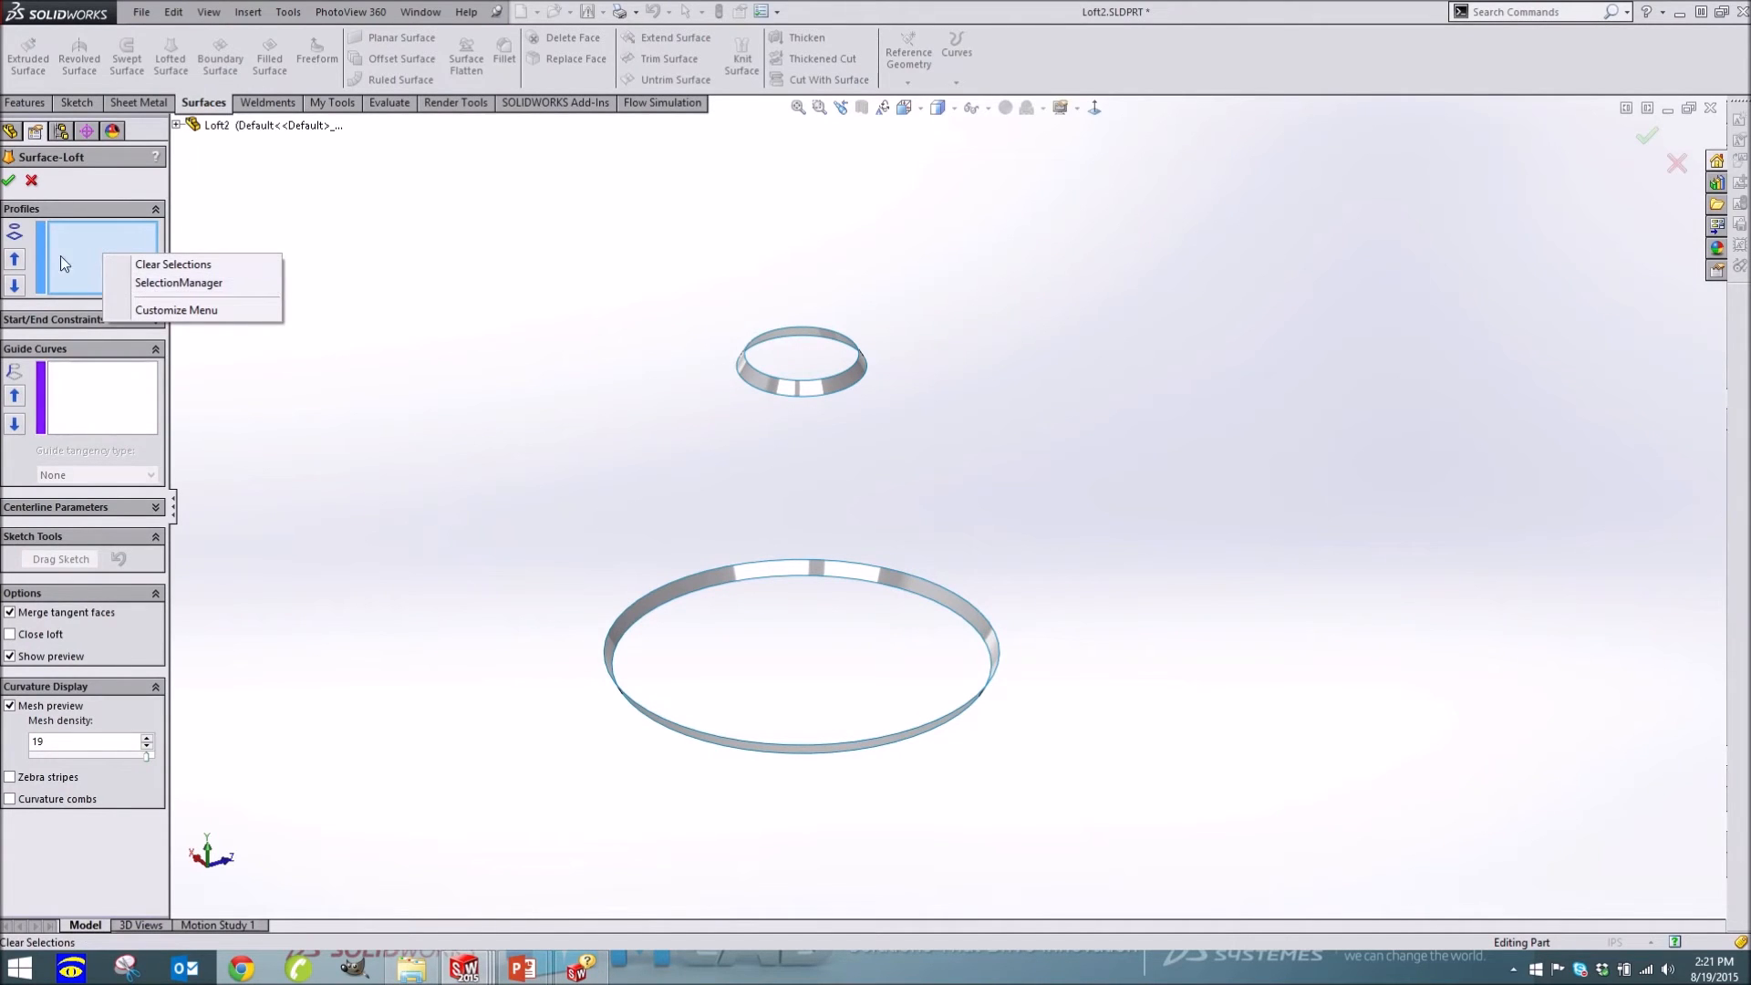
pyautogui.rightClick(474, 279)
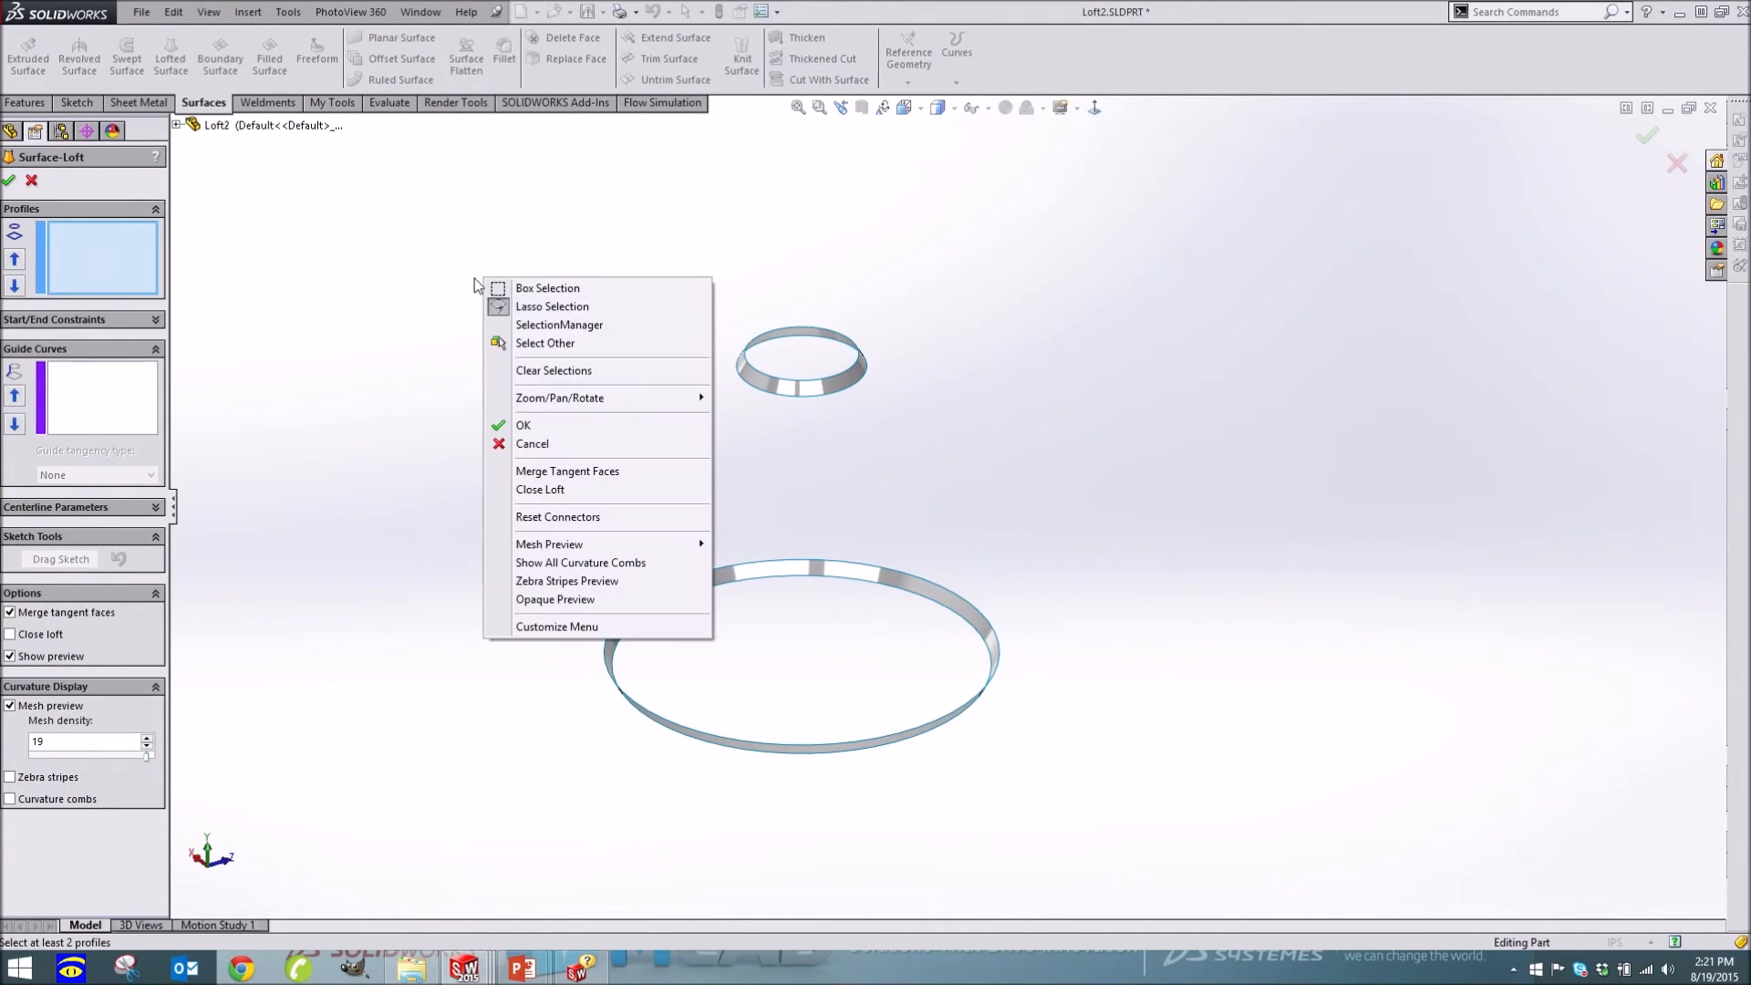
pyautogui.click(528, 326)
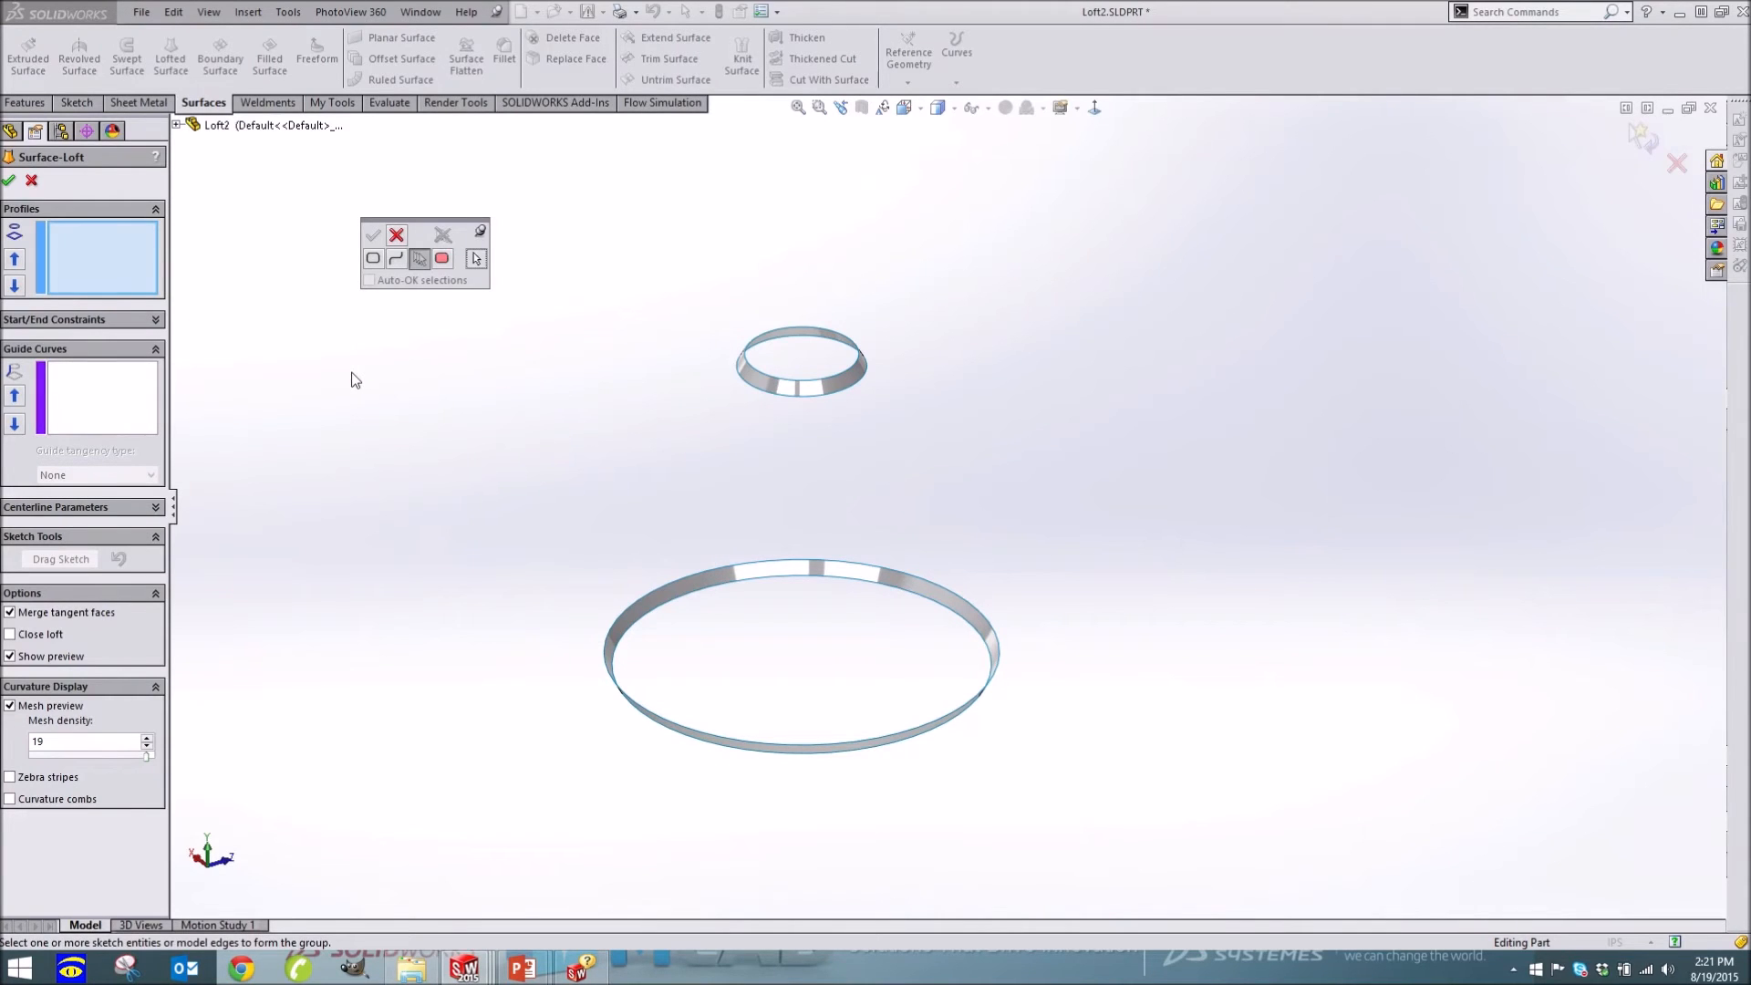
pyautogui.click(677, 729)
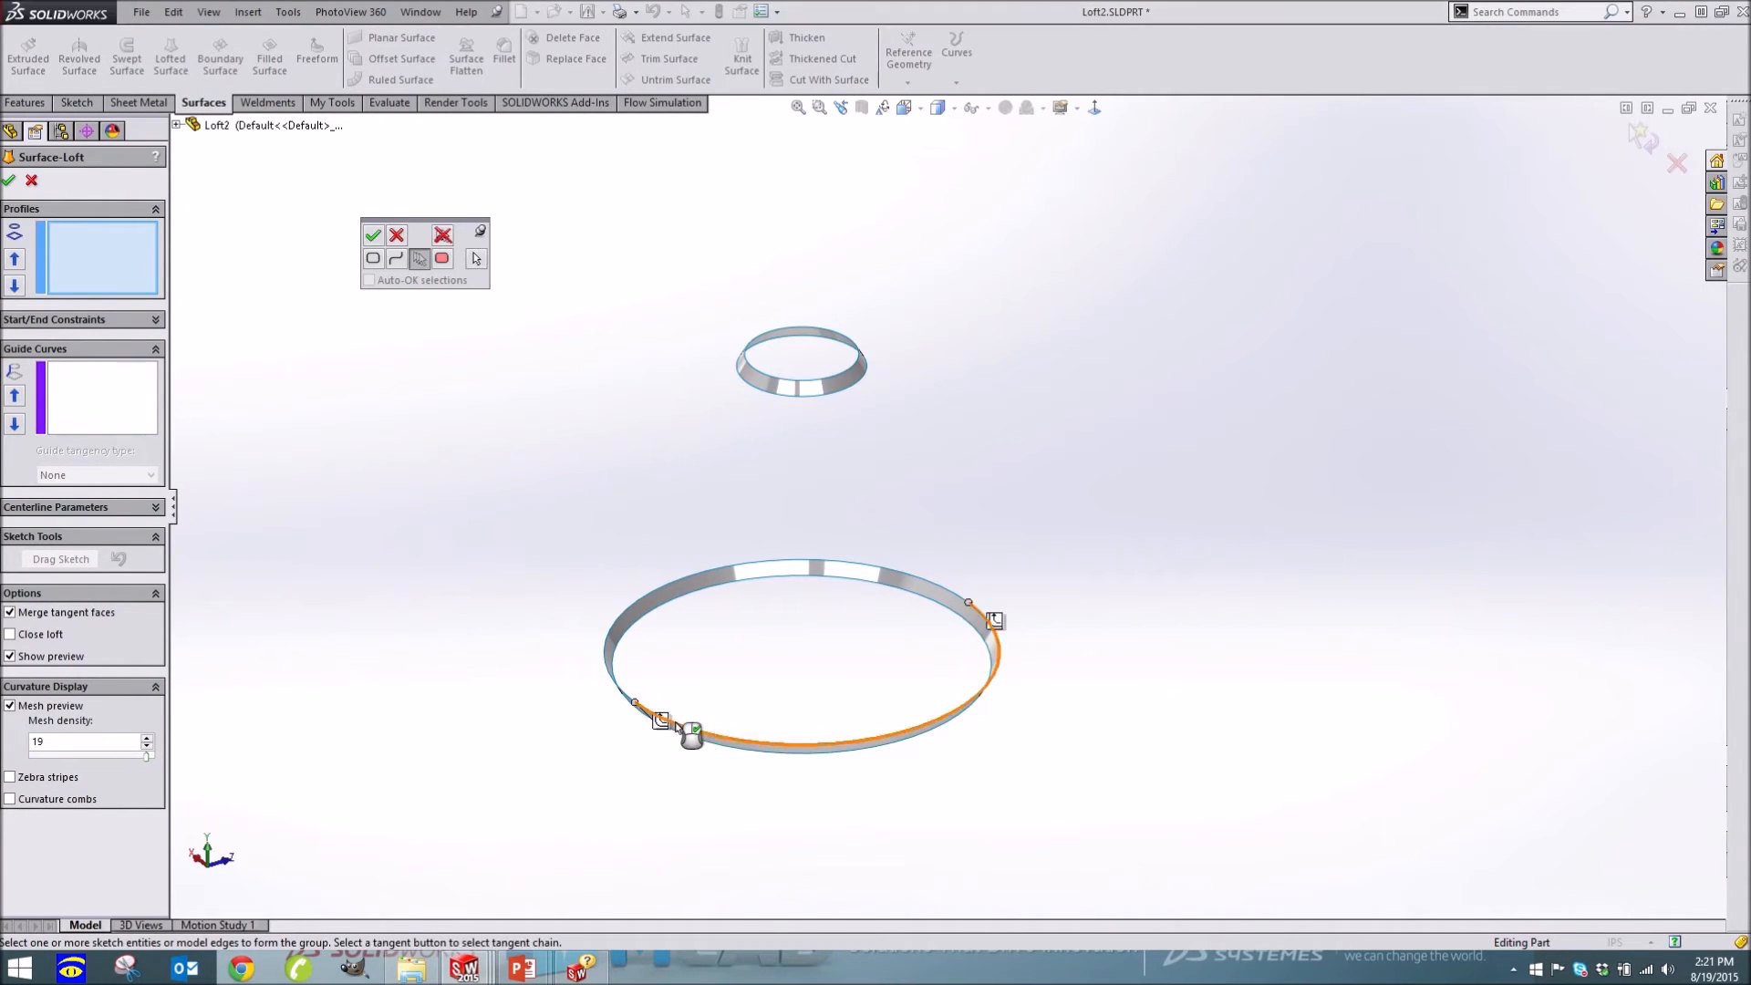
pyautogui.click(613, 679)
pyautogui.rightClick(612, 679)
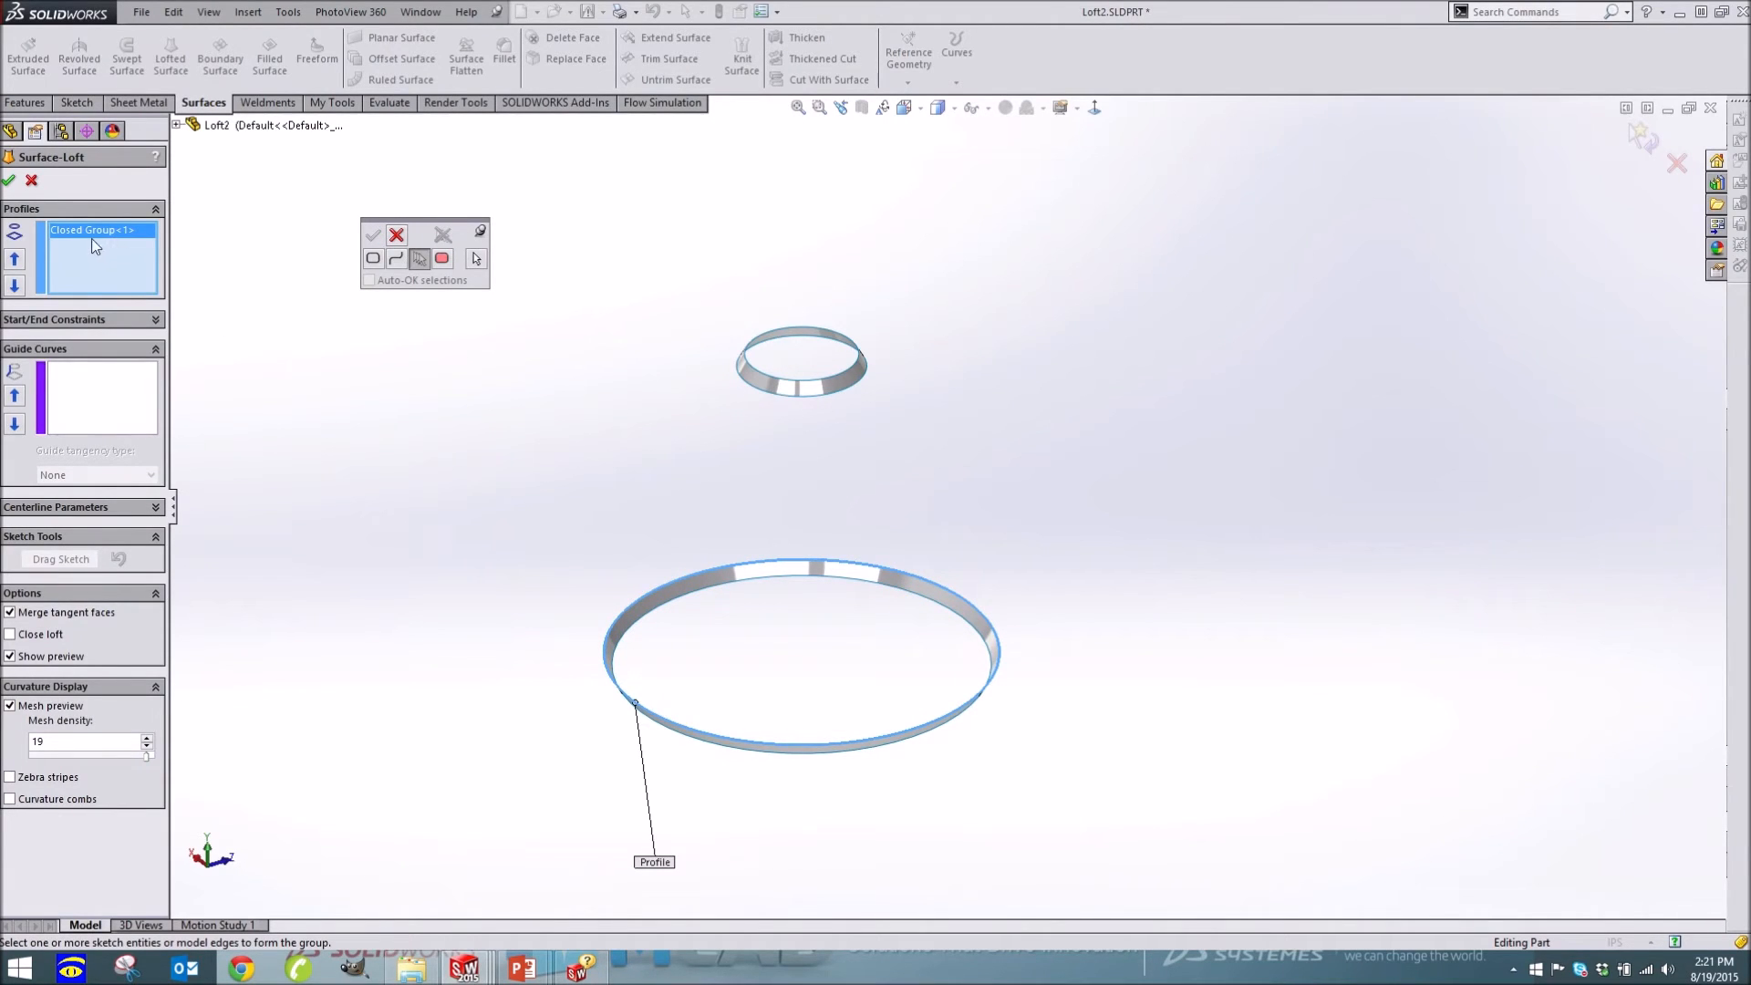
# Group the small ring's split edges as the second closed loft profile and close the SelectionManager
pyautogui.click(782, 392)
pyautogui.click(739, 382)
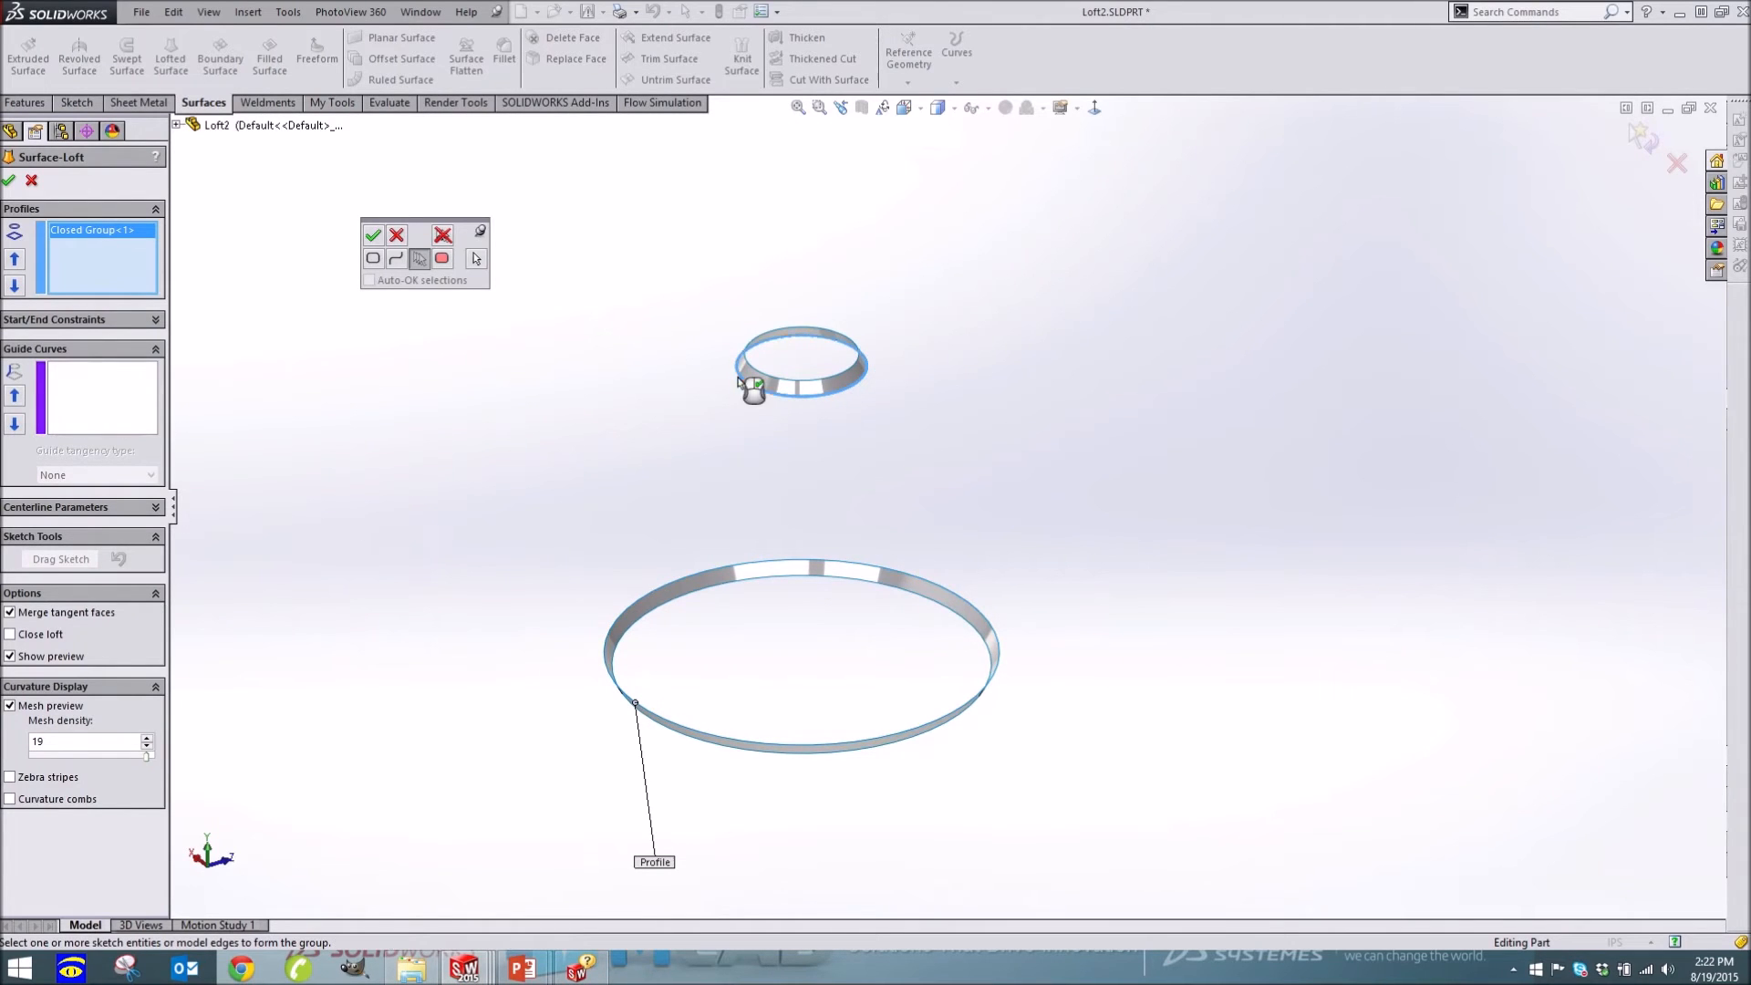
pyautogui.click(373, 236)
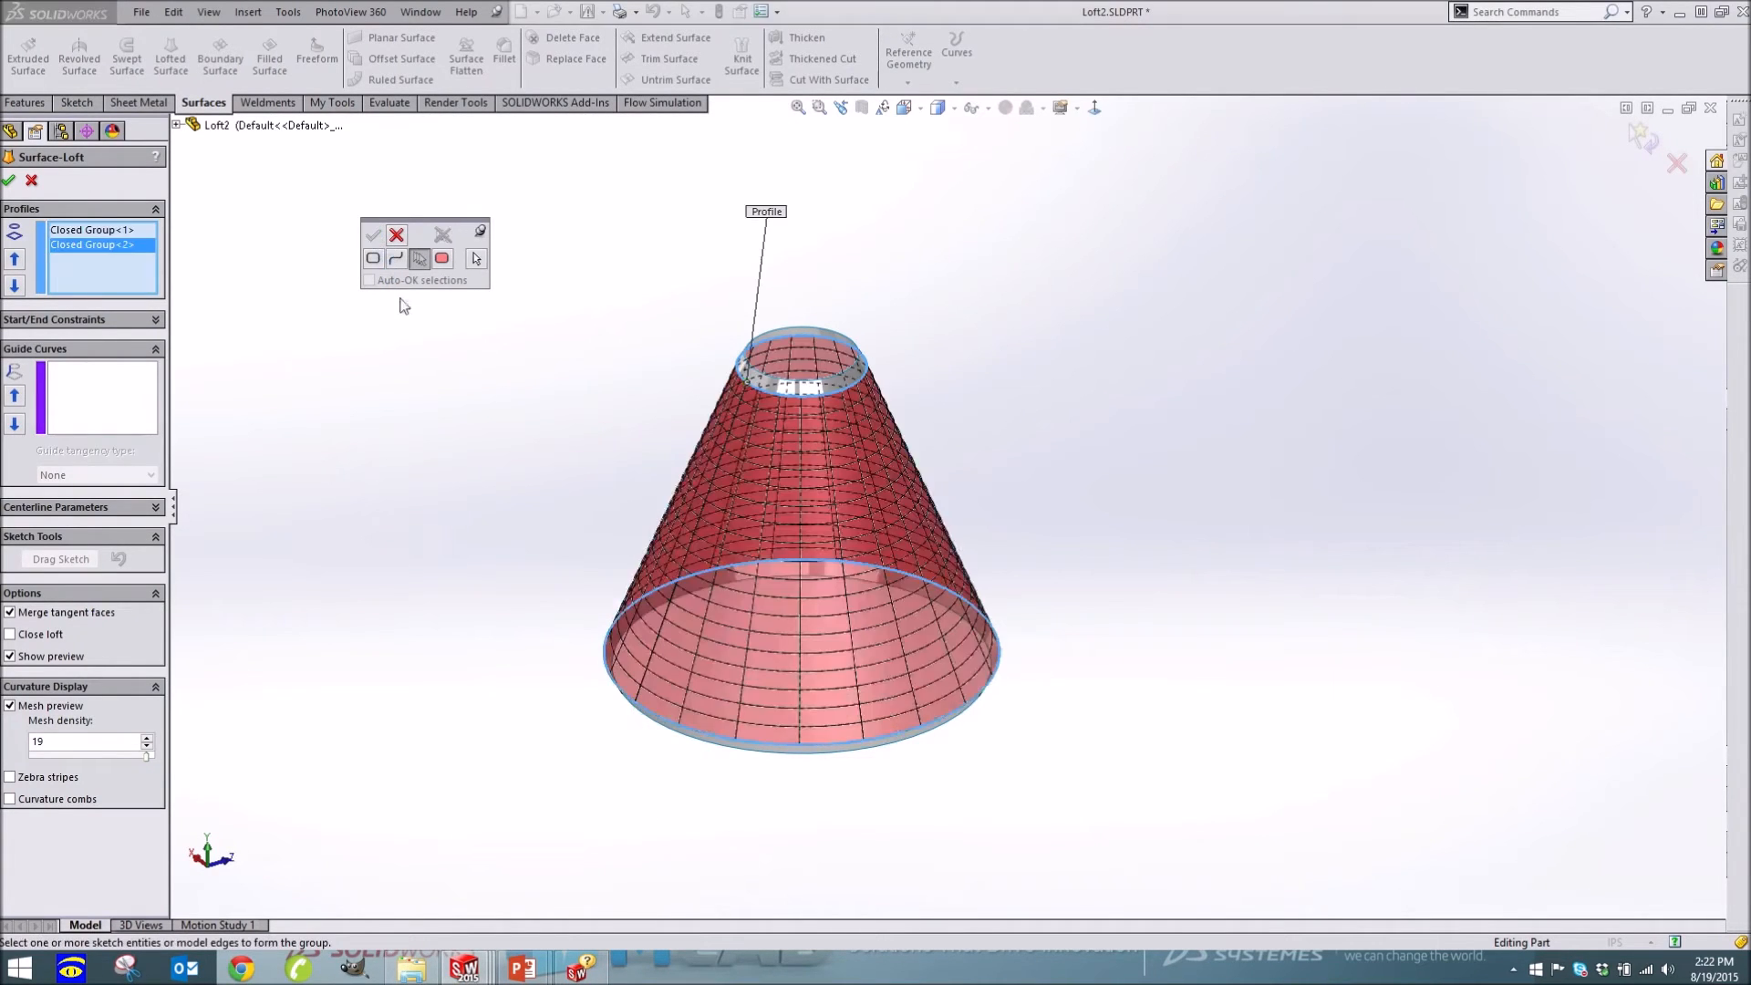
pyautogui.moveTo(550, 476)
pyautogui.mouseDown(button='middle')
pyautogui.moveTo(584, 454)
pyautogui.moveTo(588, 422)
pyautogui.moveTo(558, 456)
pyautogui.mouseUp(button='middle')
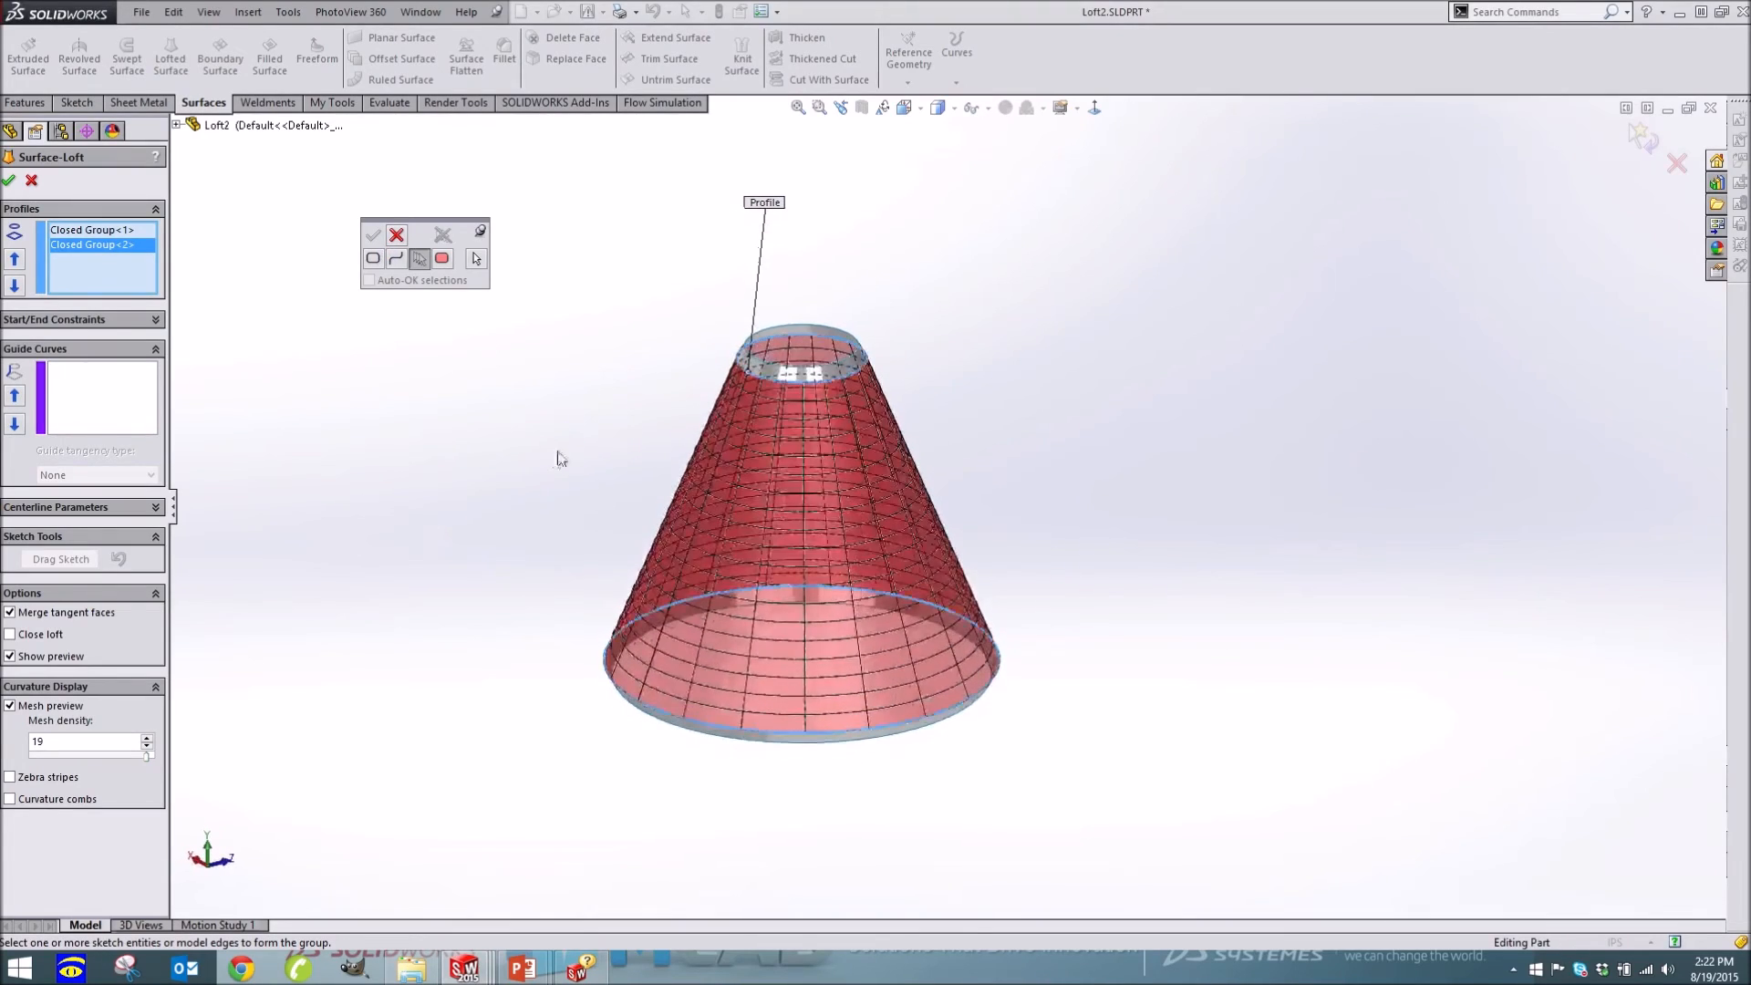
pyautogui.click(397, 235)
# Try moving the loft's connector point around the large ring, and reset the connectors
pyautogui.moveTo(517, 352); pyautogui.dragTo(494, 634, button='middle')
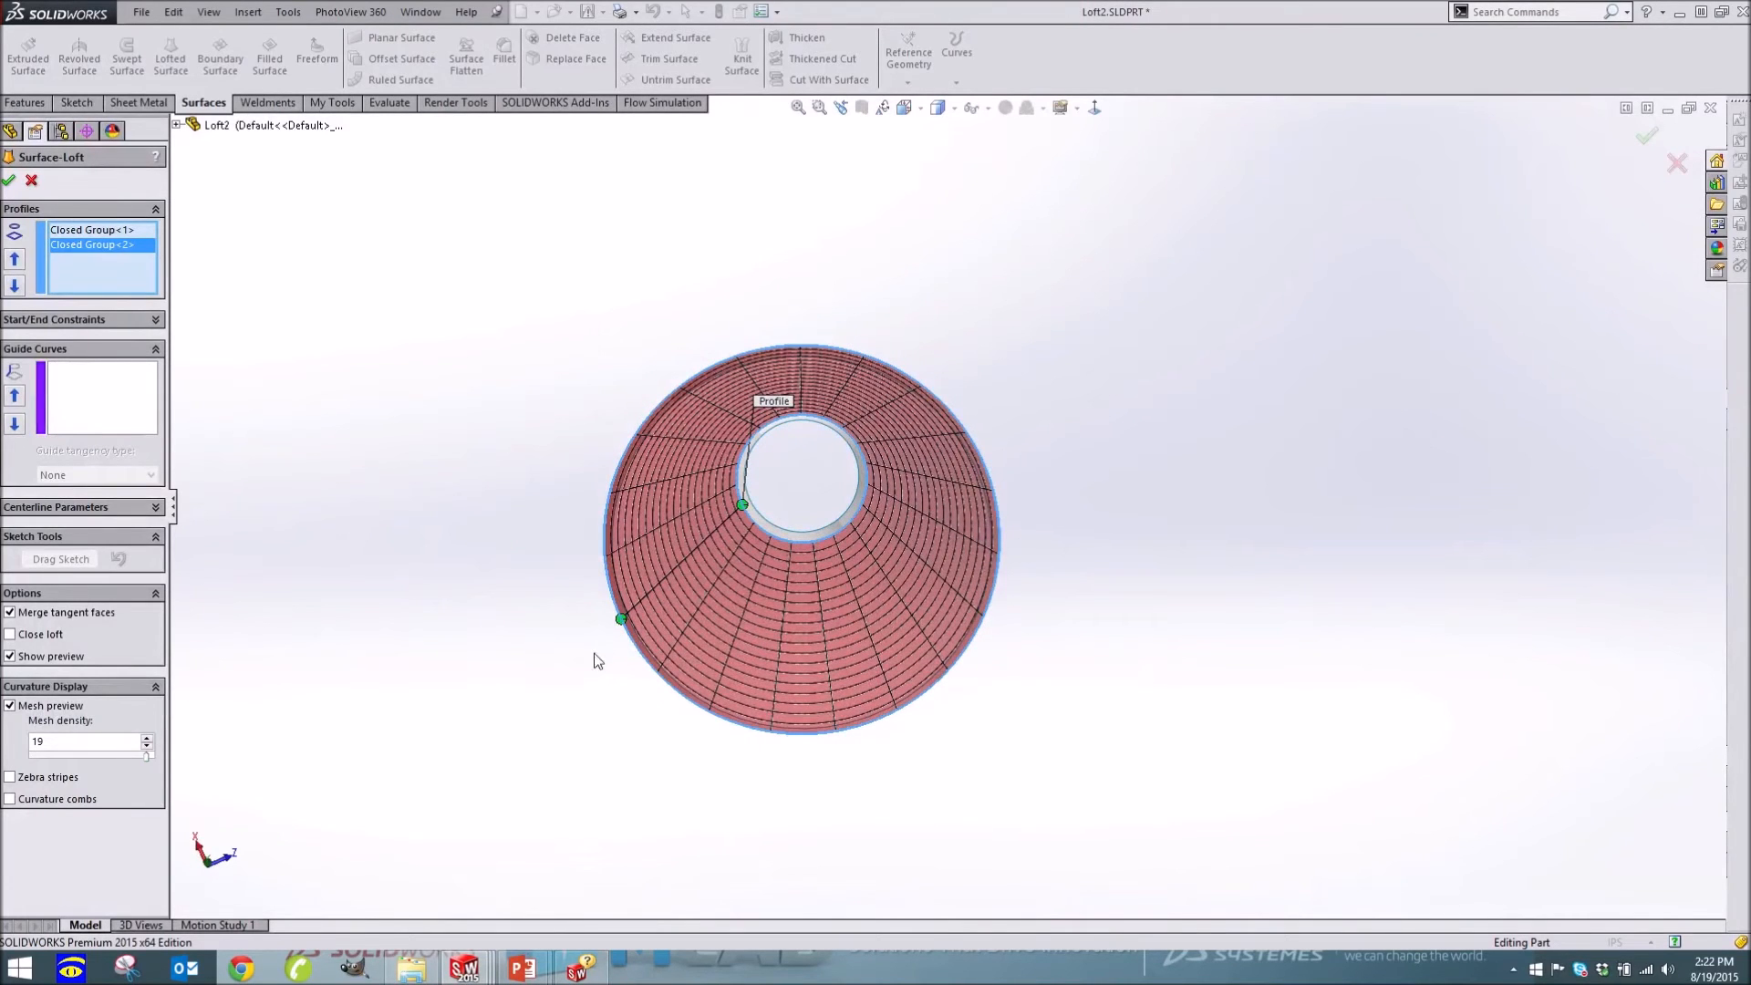
pyautogui.moveTo(617, 624); pyautogui.dragTo(551, 591)
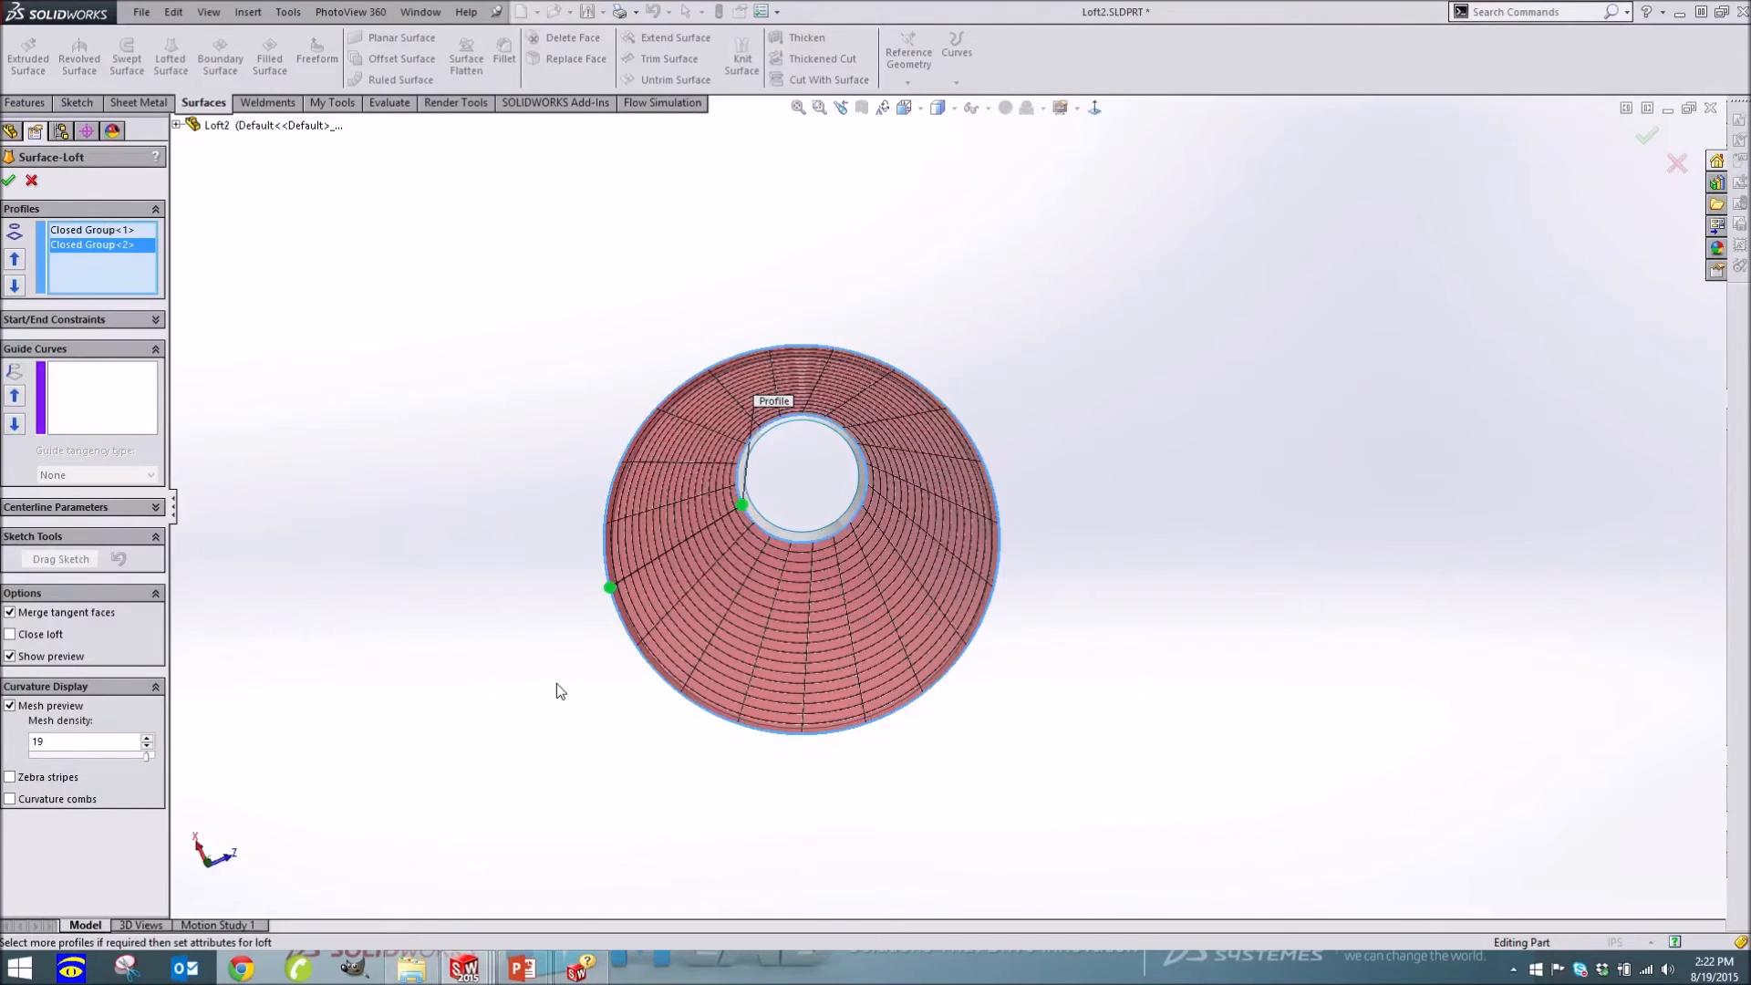
pyautogui.moveTo(563, 665); pyautogui.dragTo(676, 727, button='middle')
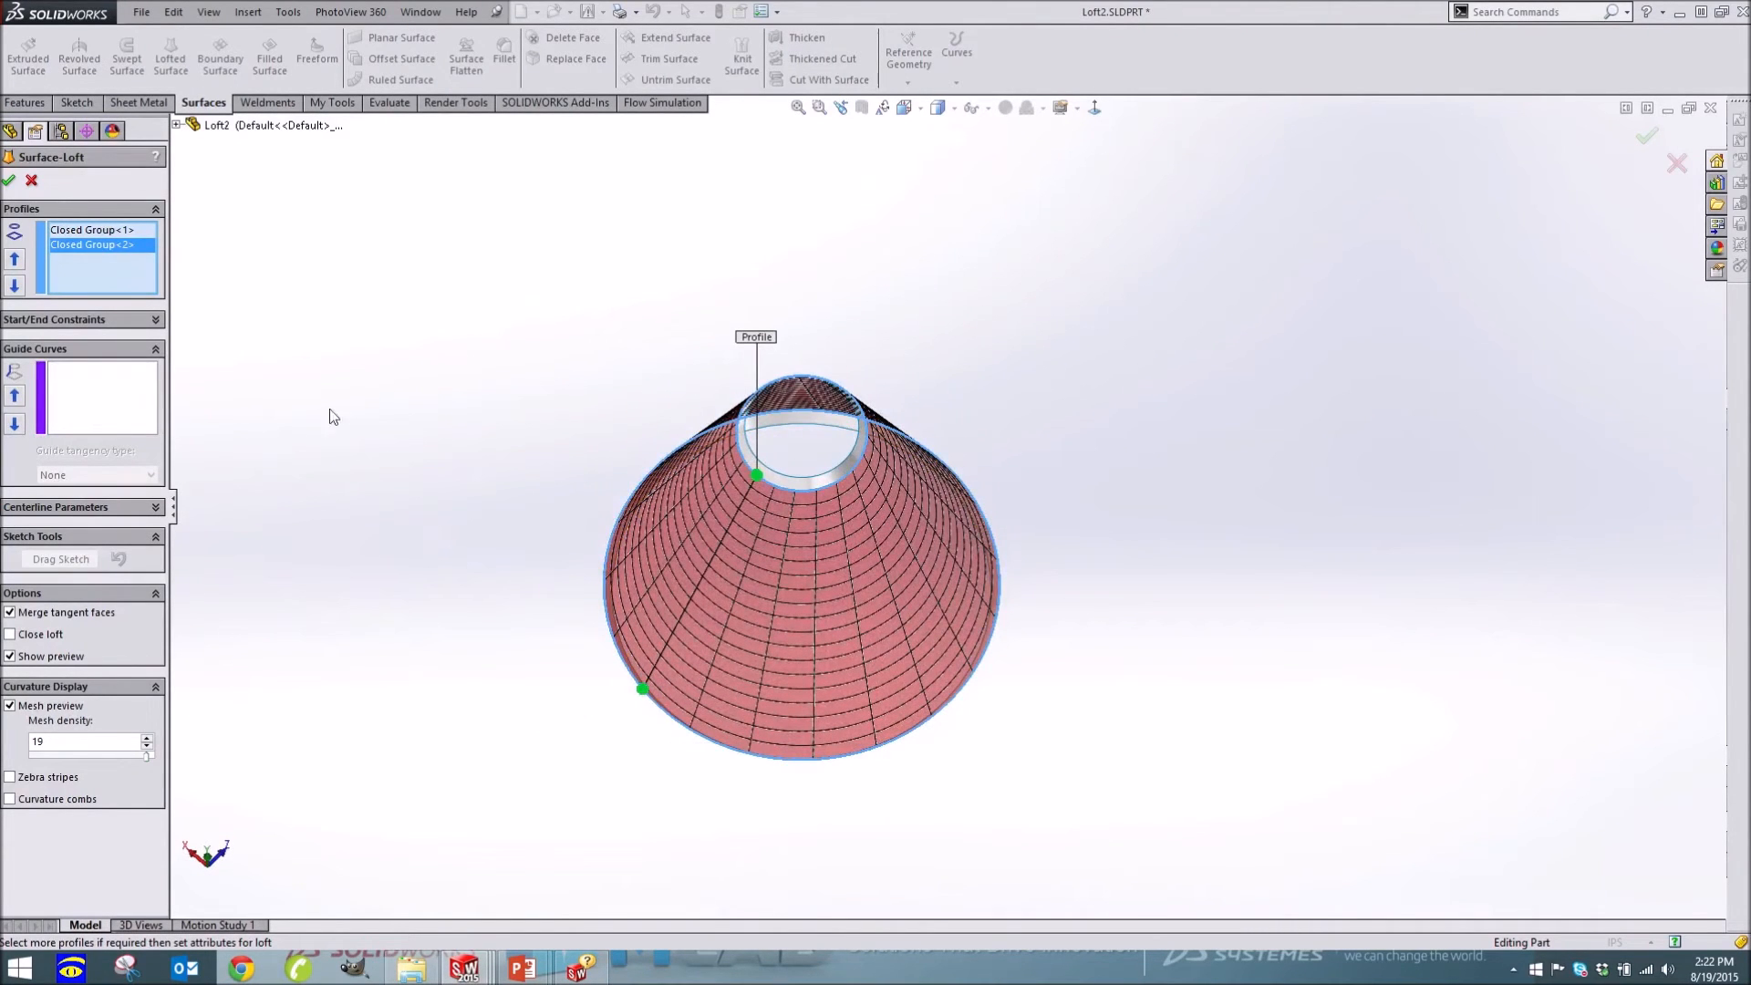
pyautogui.rightClick(473, 598)
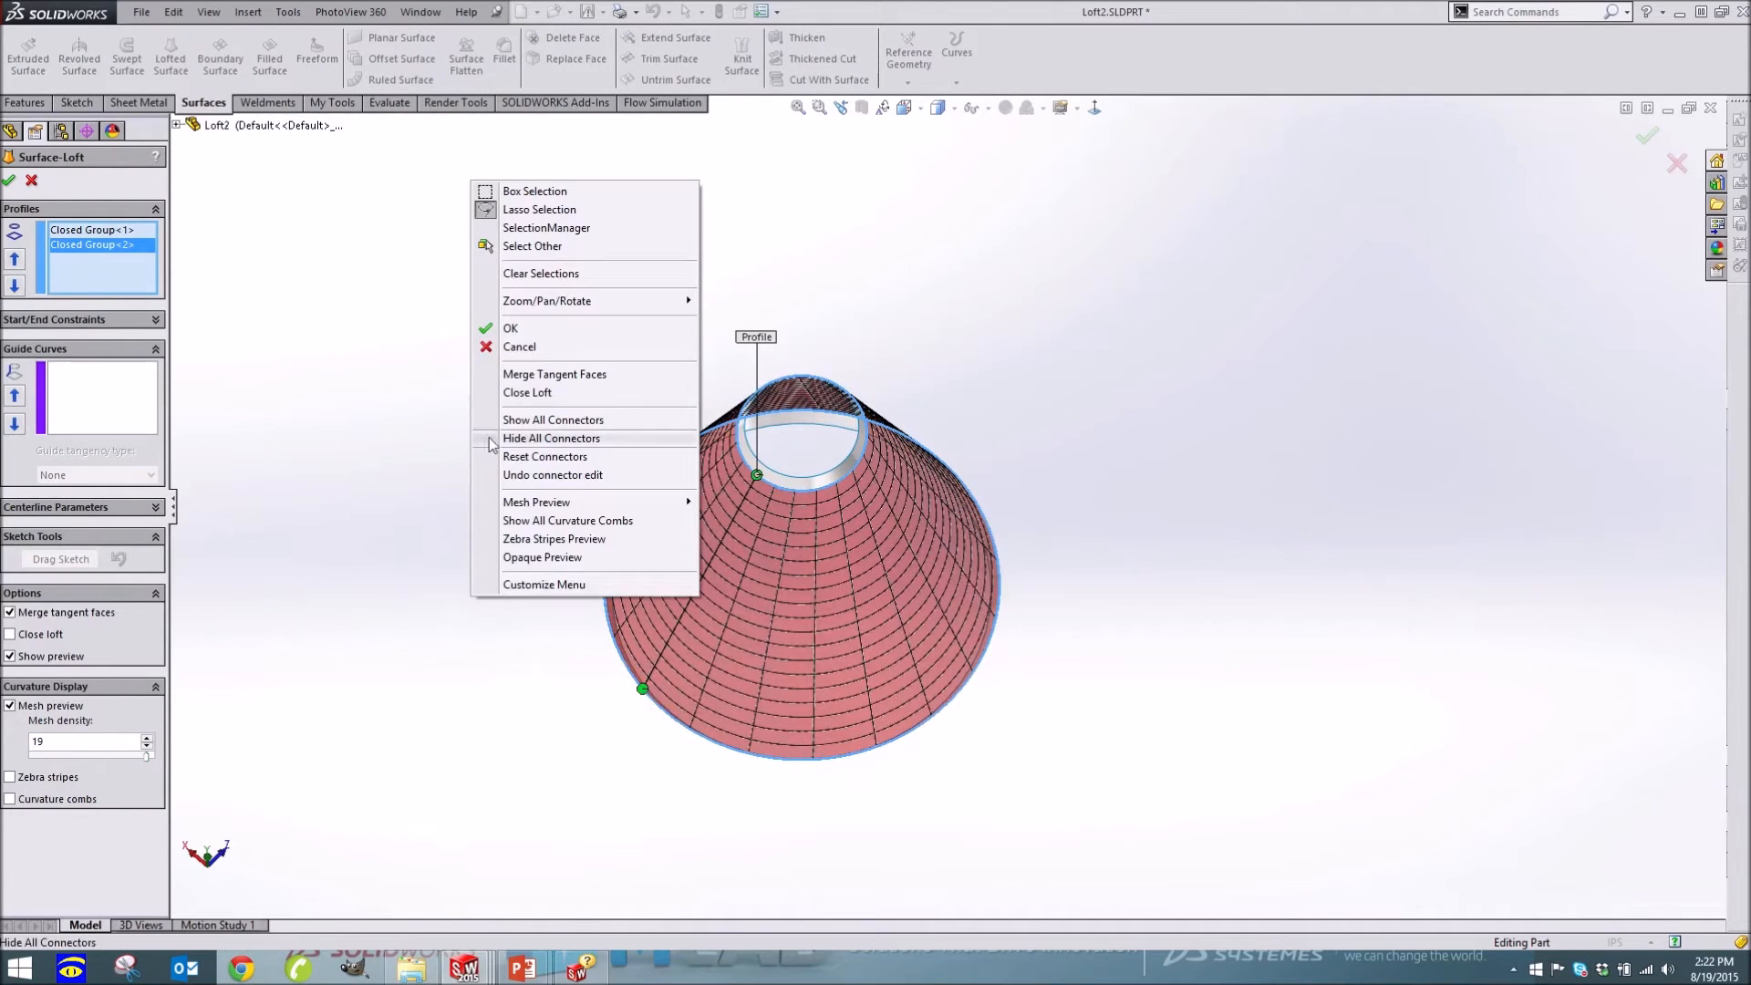
pyautogui.click(539, 457)
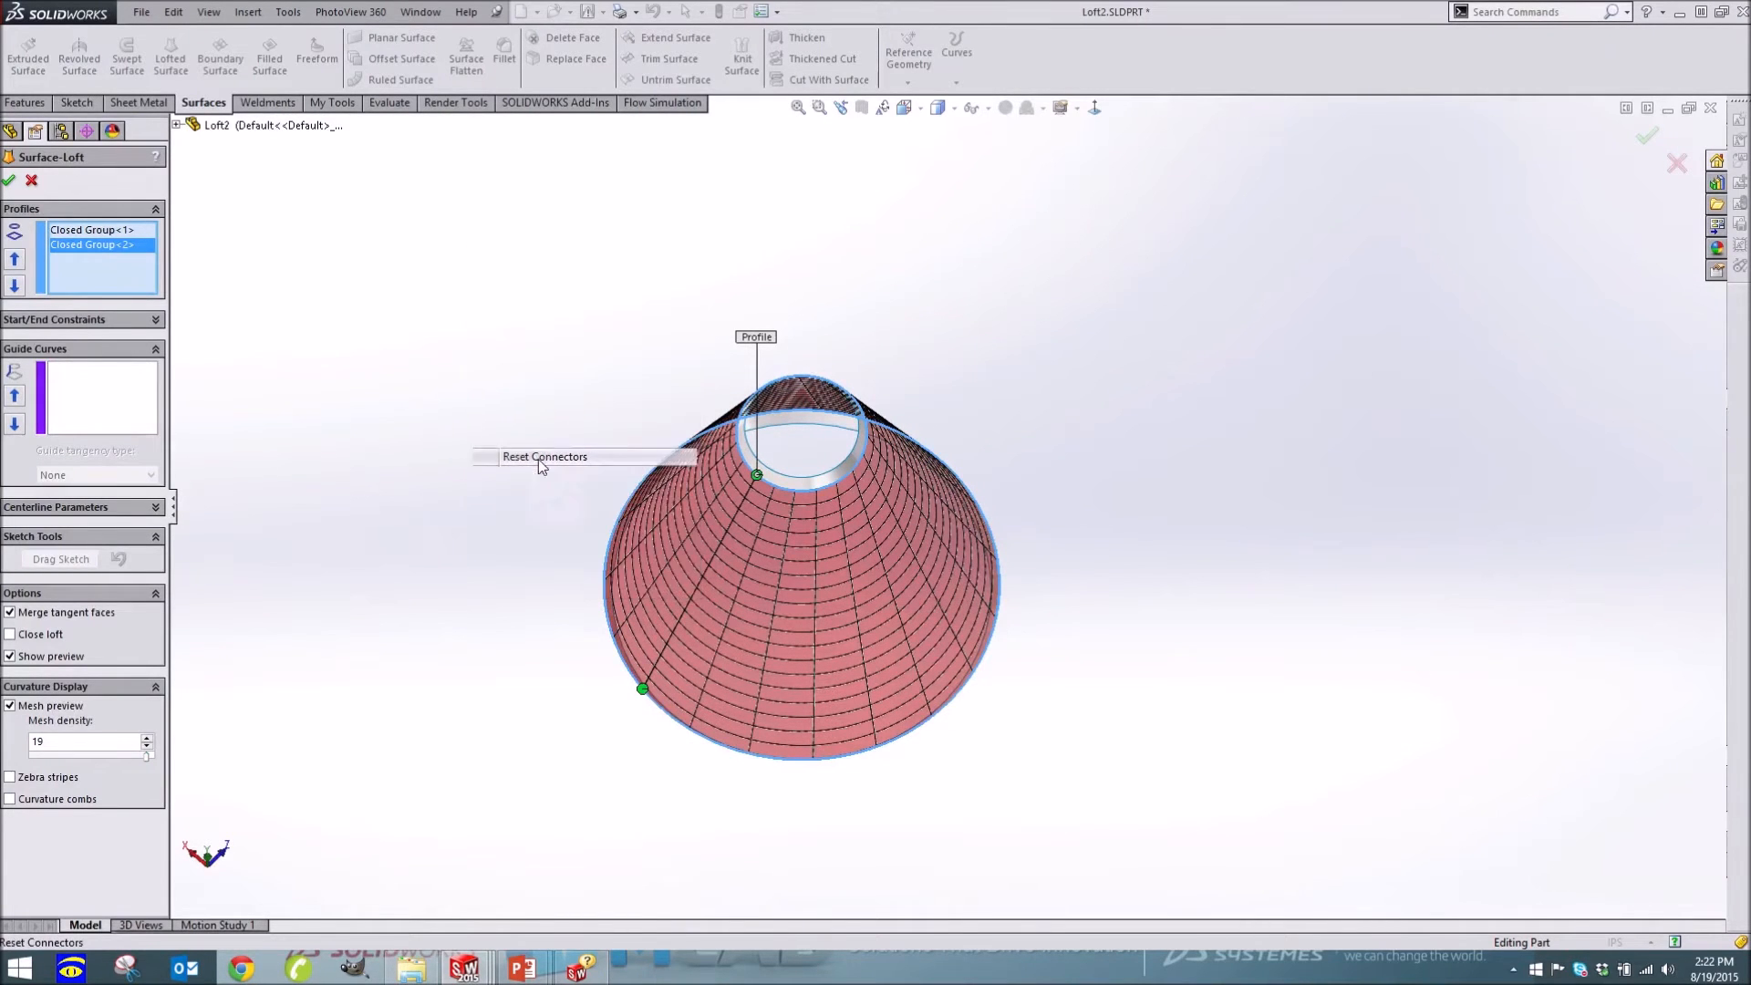
pyautogui.moveTo(456, 465); pyautogui.dragTo(443, 375, button='middle')
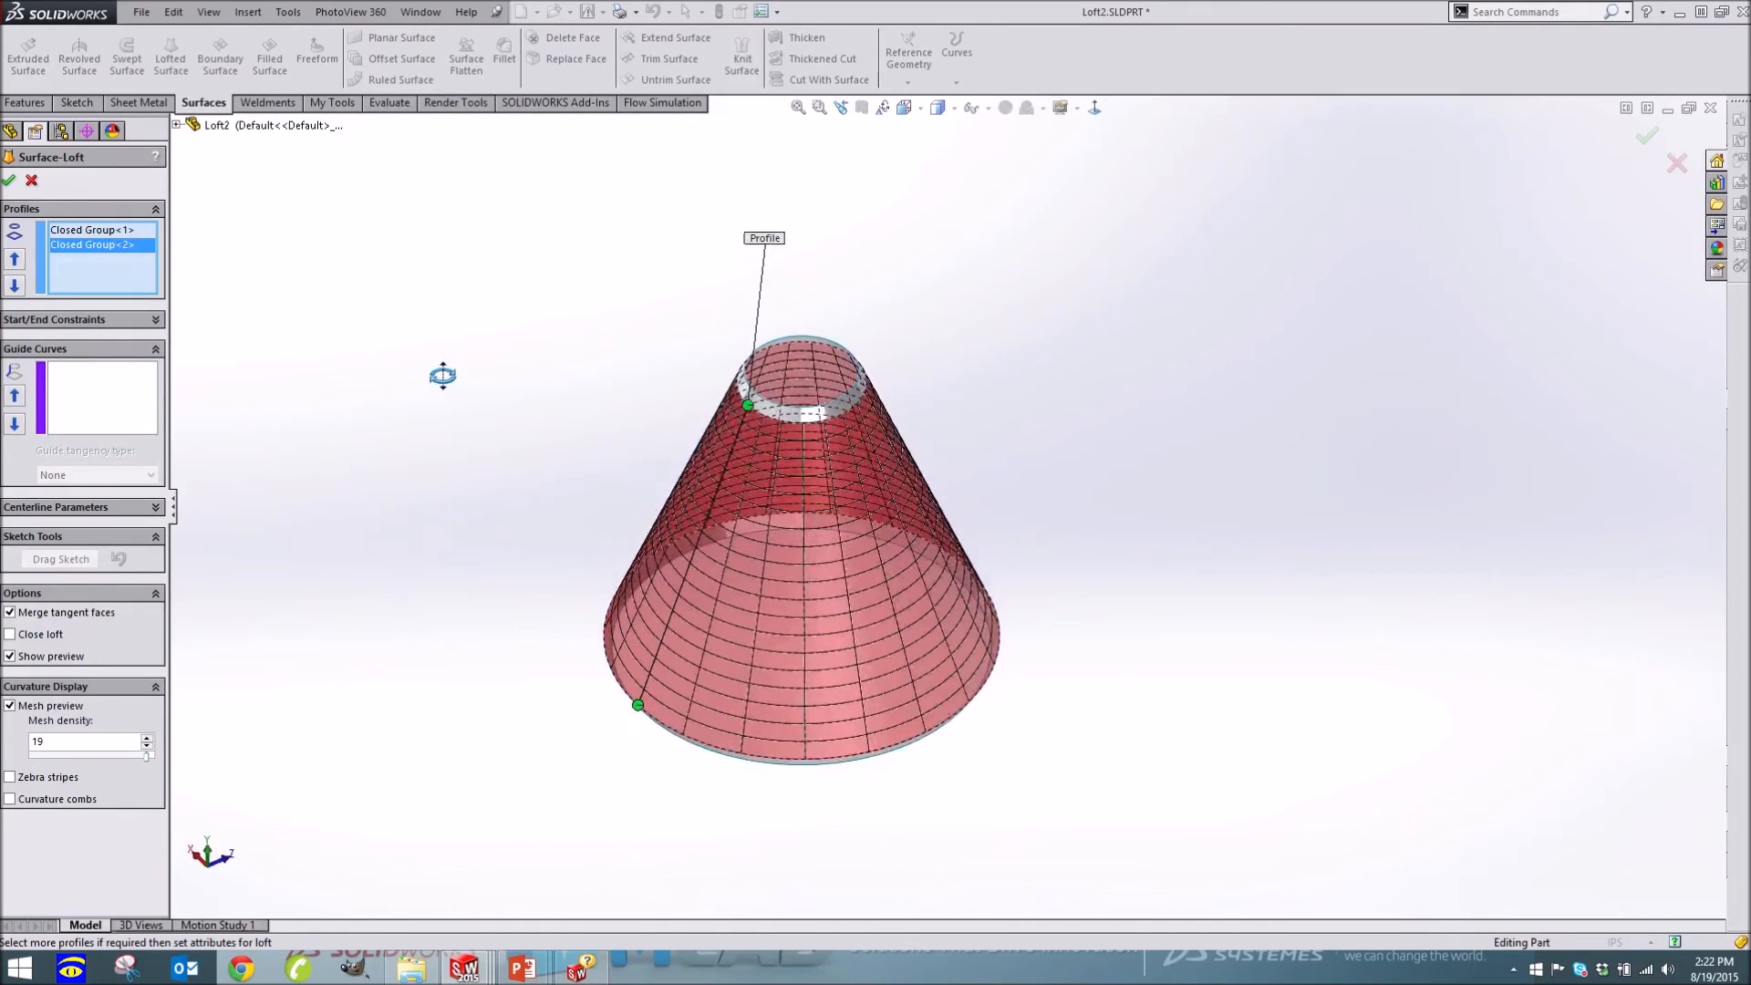
# Set both the start and end constraints of the closed-group loft to Tangency To Face
pyautogui.click(75, 319)
pyautogui.click(93, 361)
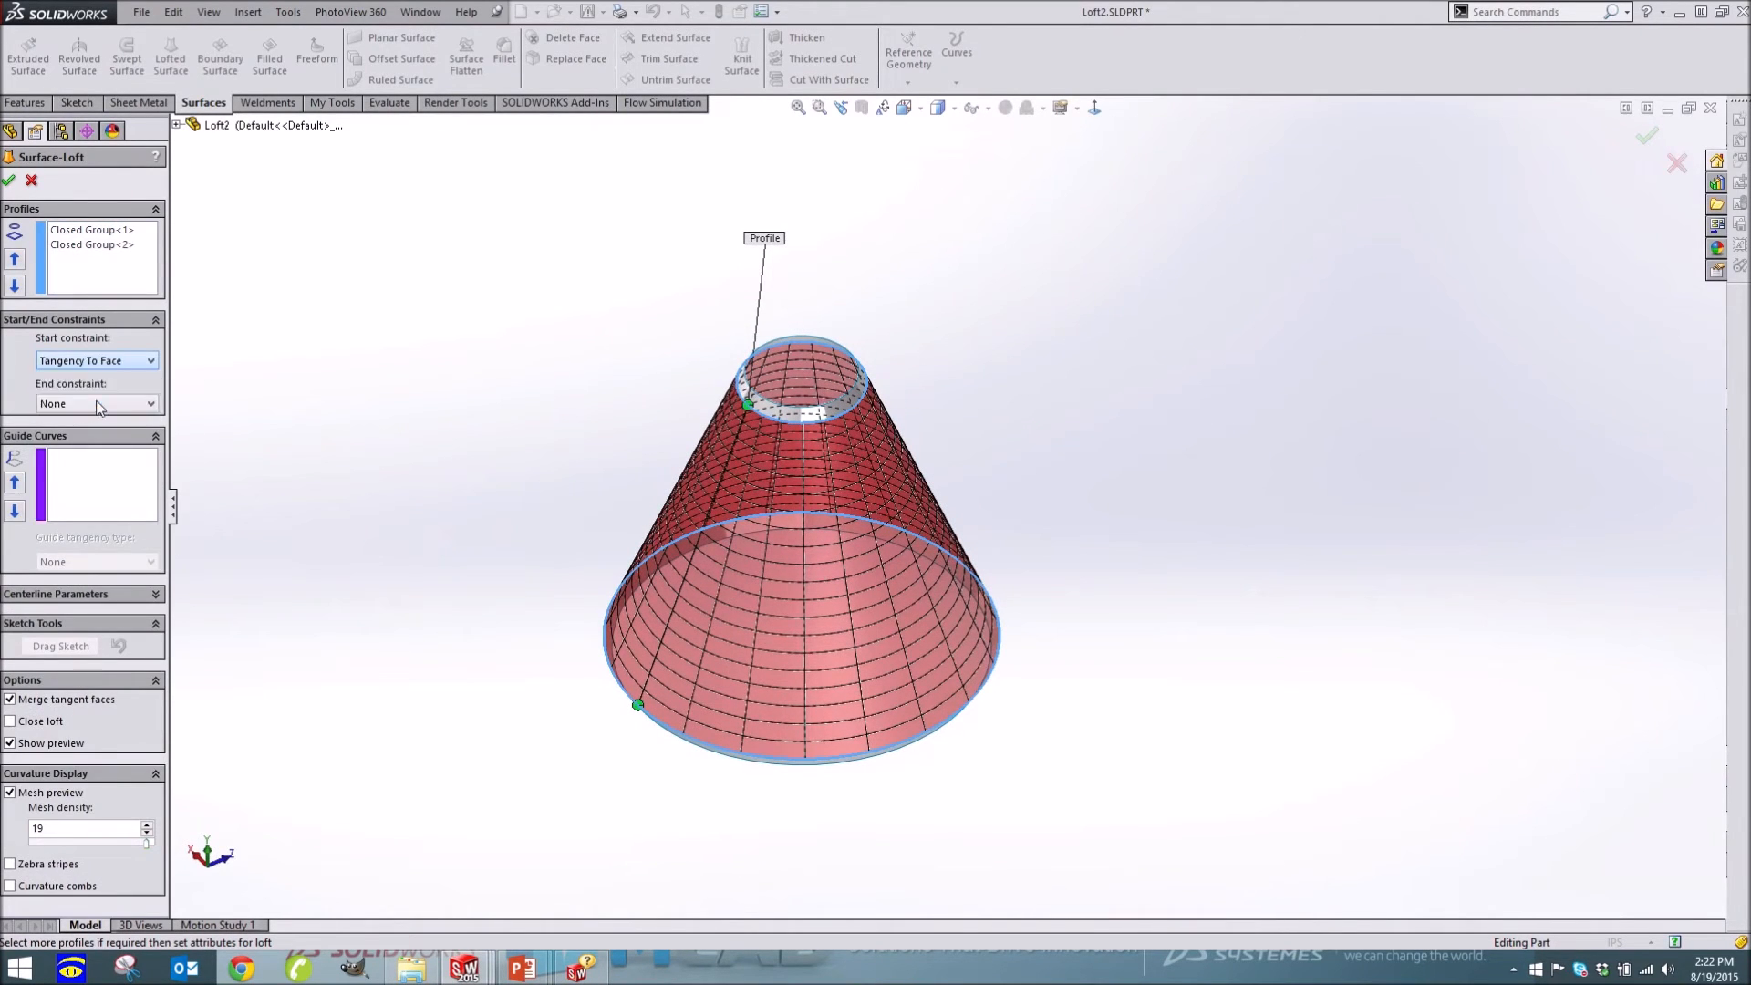
pyautogui.click(99, 402)
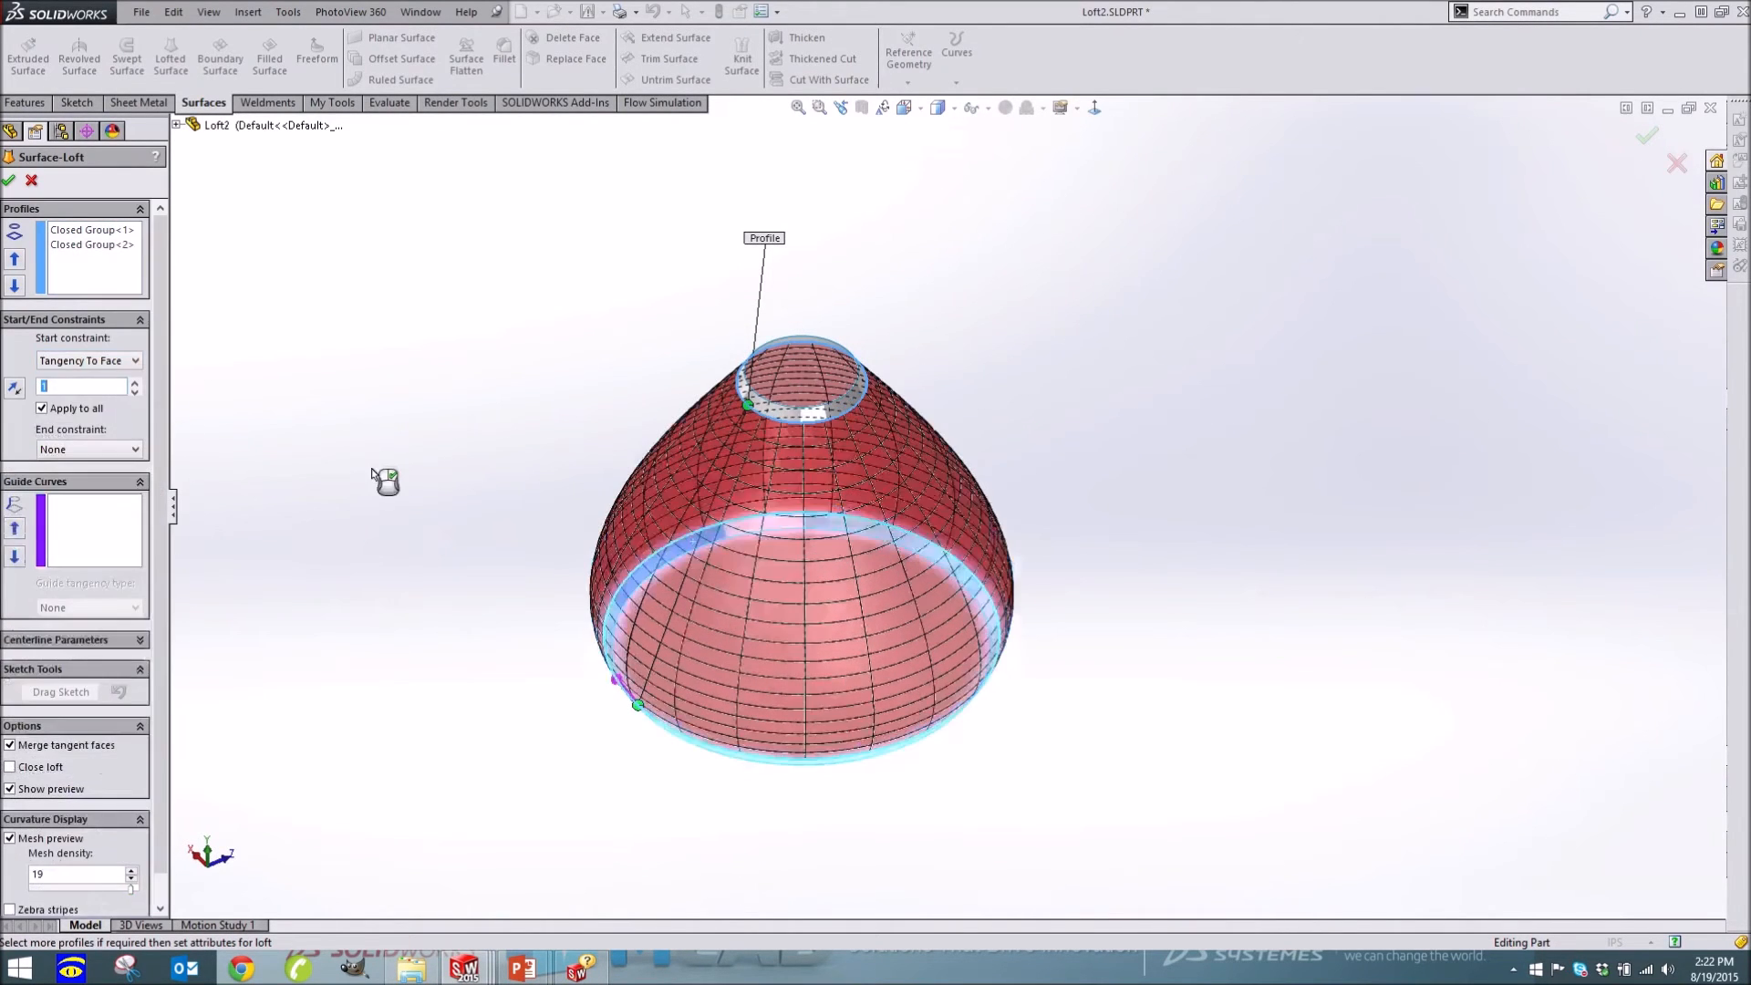
pyautogui.click(129, 451)
pyautogui.click(117, 492)
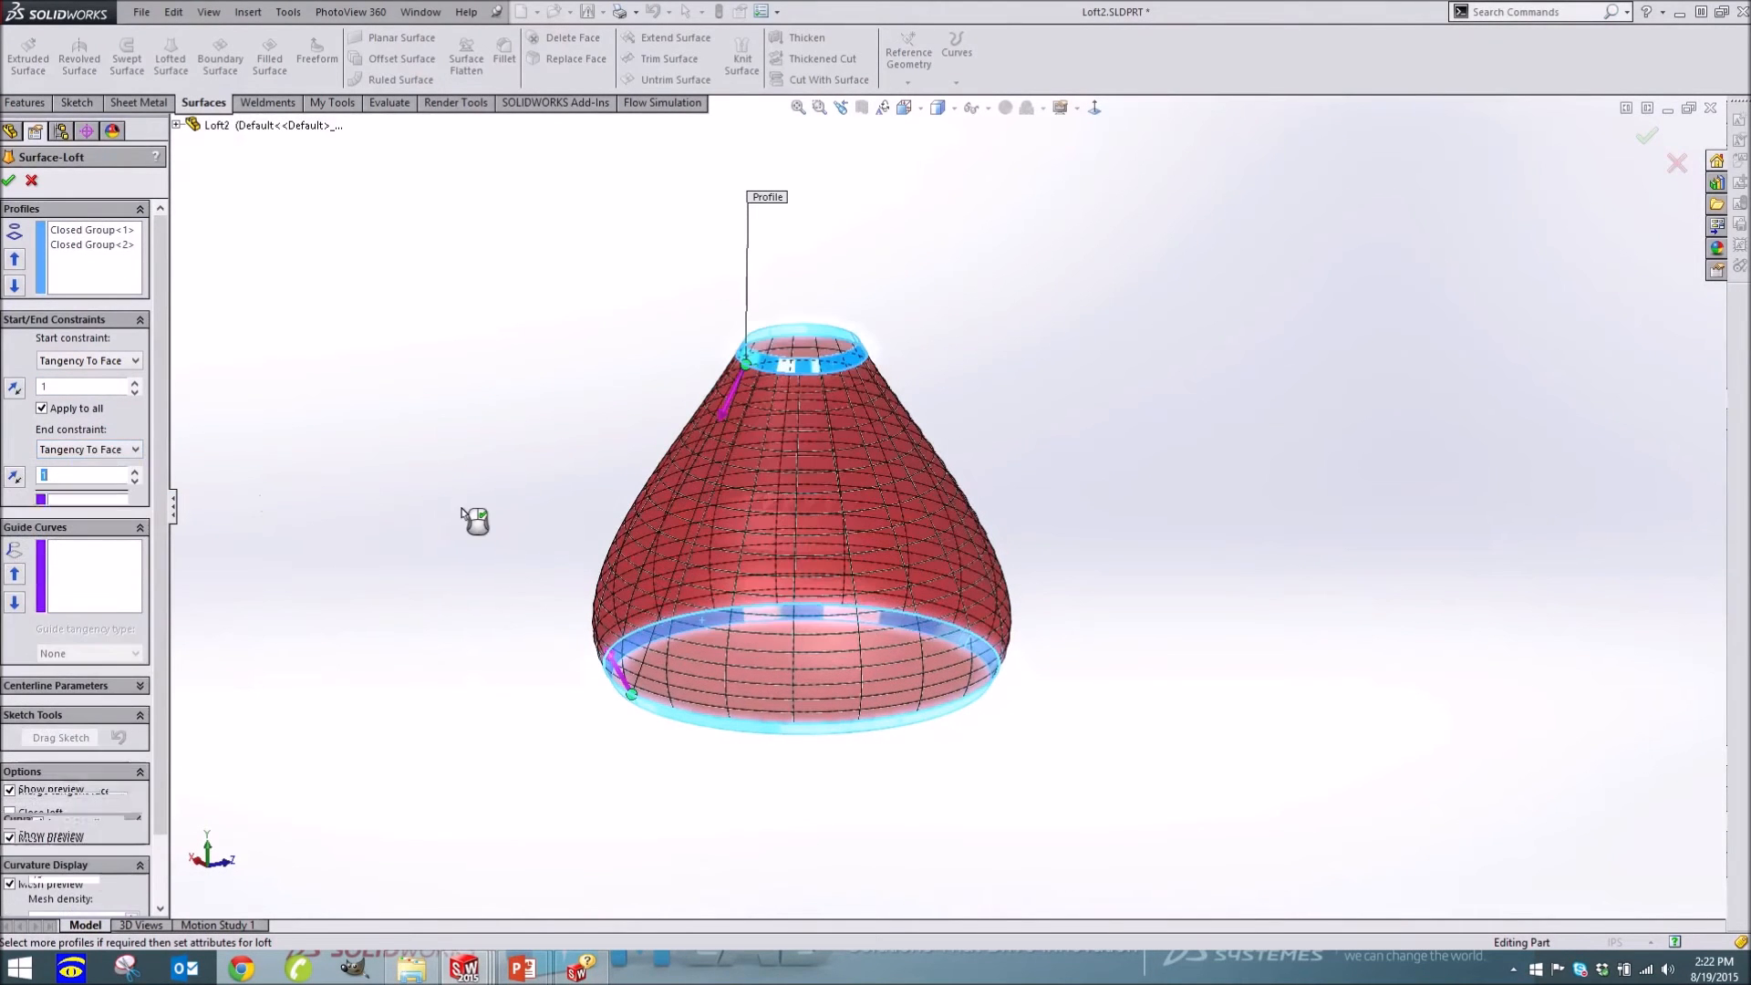
pyautogui.moveTo(481, 512); pyautogui.dragTo(443, 488, button='middle')
# Try an end tangent length of 5 for the loft and settle on 1.9
pyautogui.click(135, 472)
pyautogui.click(135, 472)
pyautogui.click(135, 472)
pyautogui.click(135, 471)
pyautogui.click(136, 472)
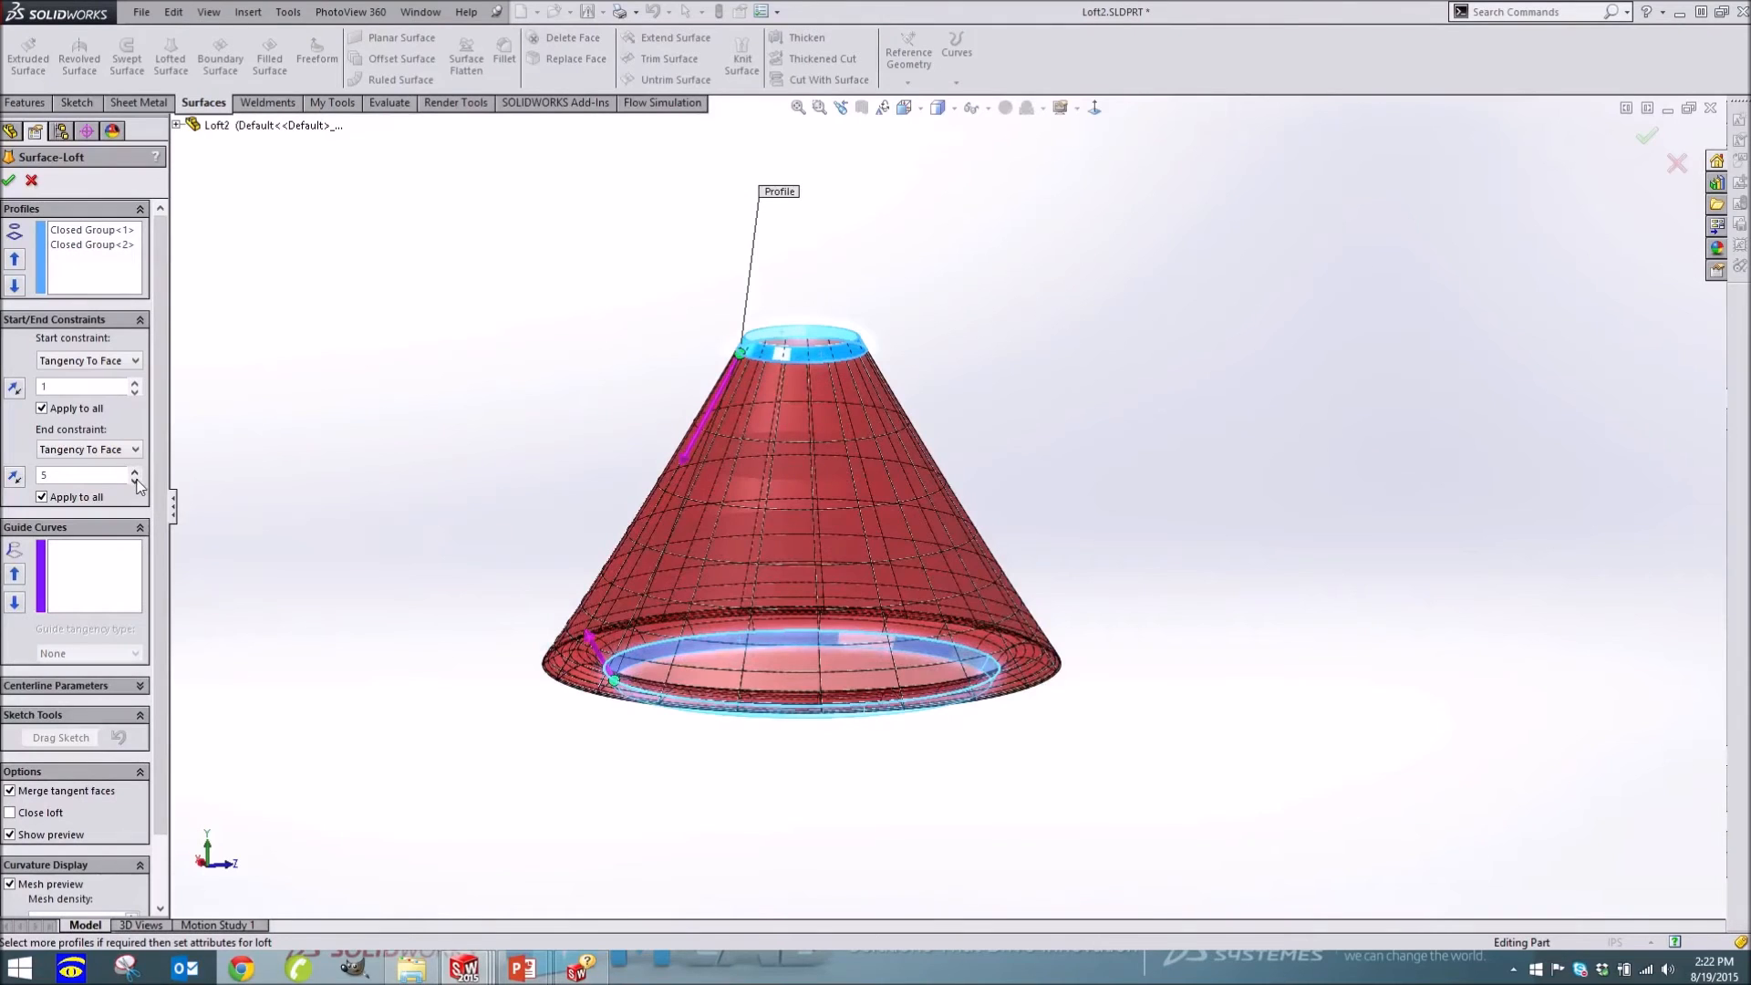
pyautogui.click(135, 481)
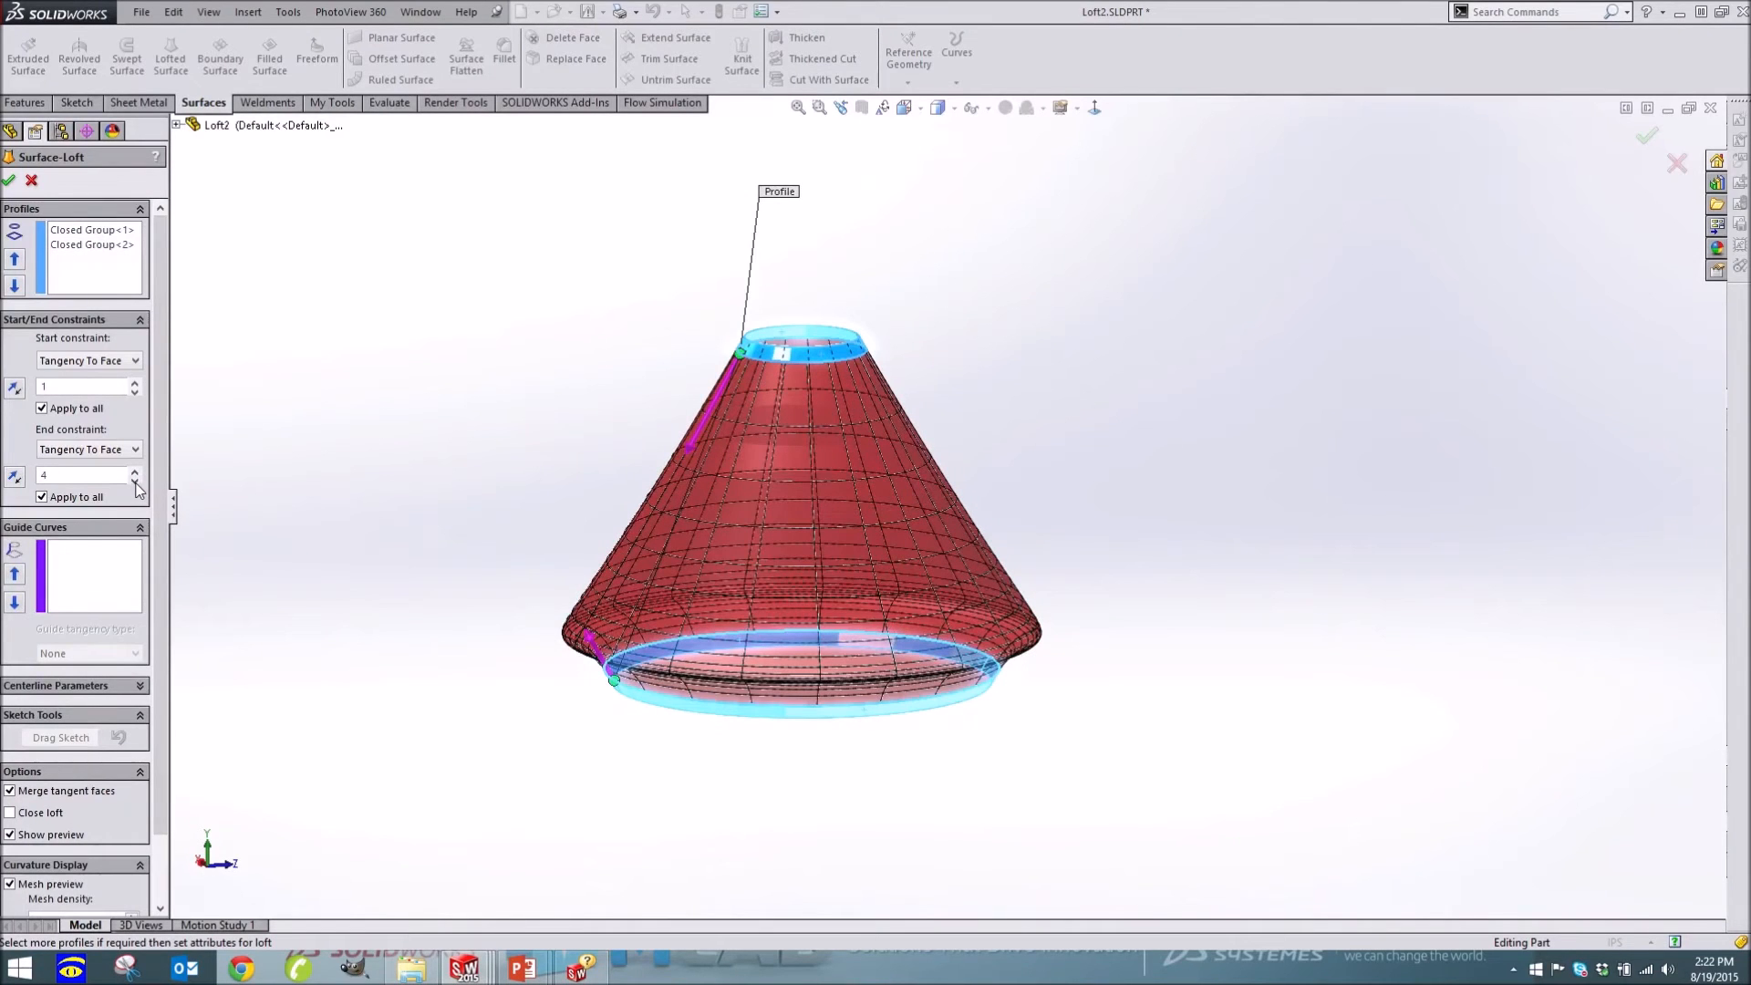
pyautogui.click(136, 482)
pyautogui.click(136, 482)
pyautogui.click(135, 482)
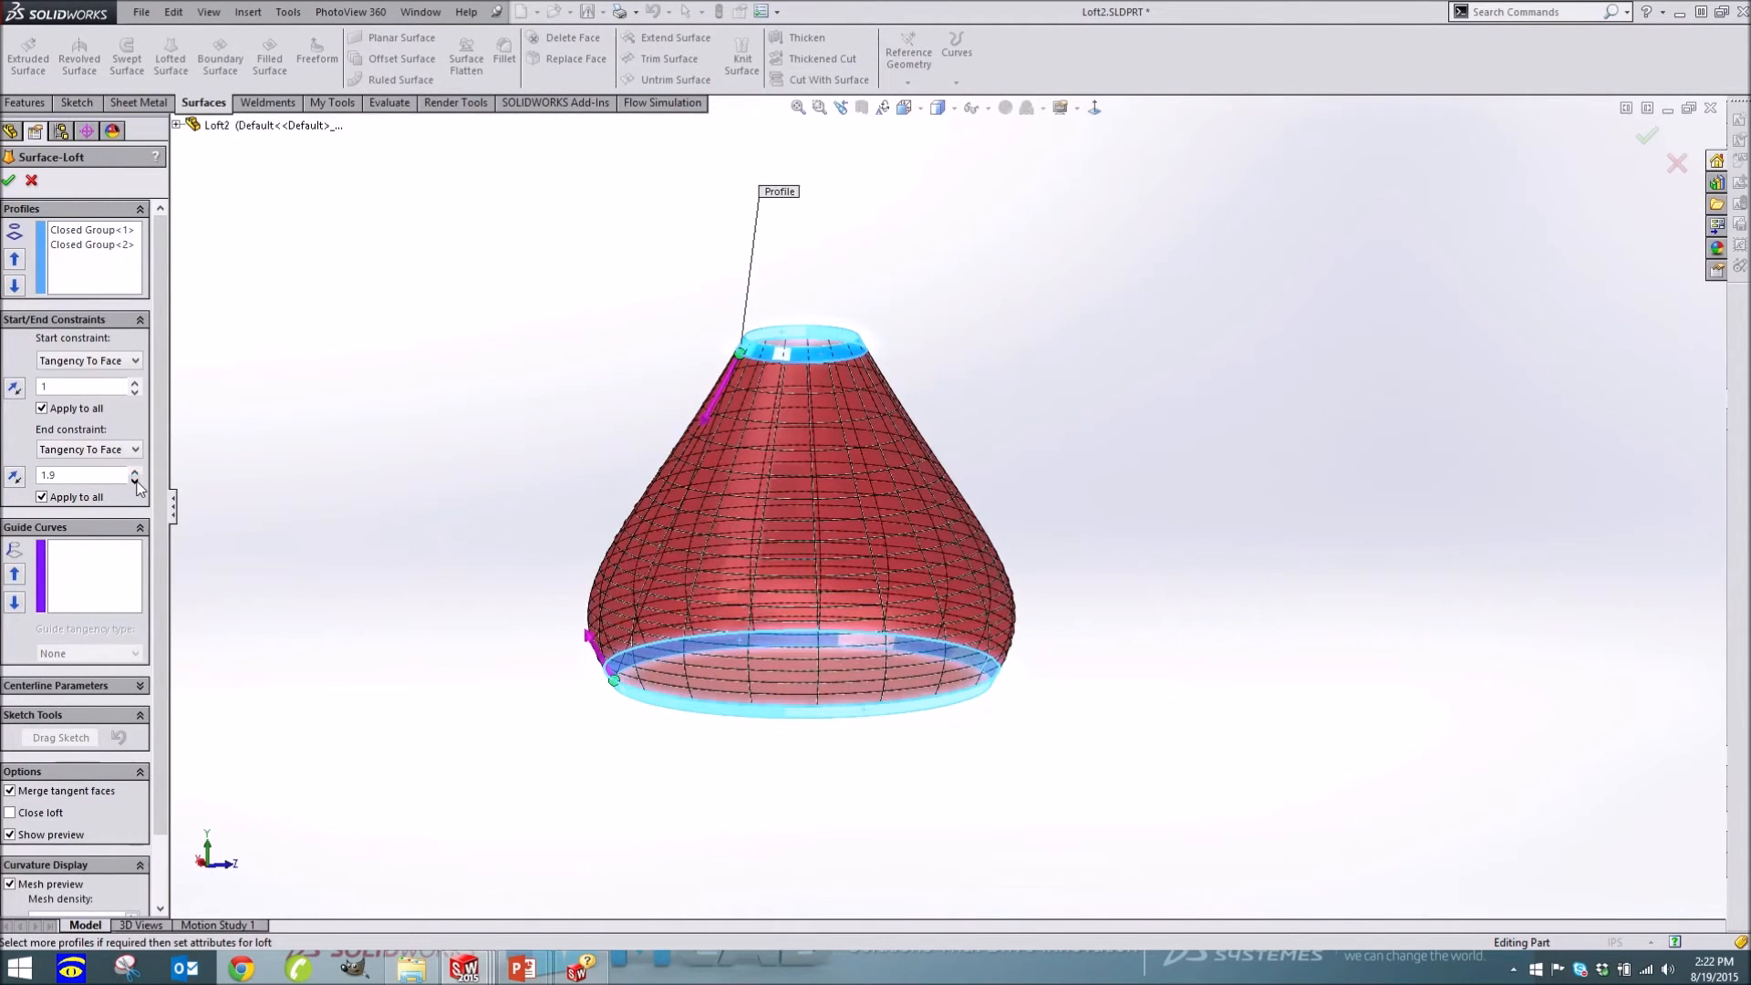
# Raise the loft's start tangent length to 5 and inspect the bulged preview from several angles
pyautogui.click(136, 383)
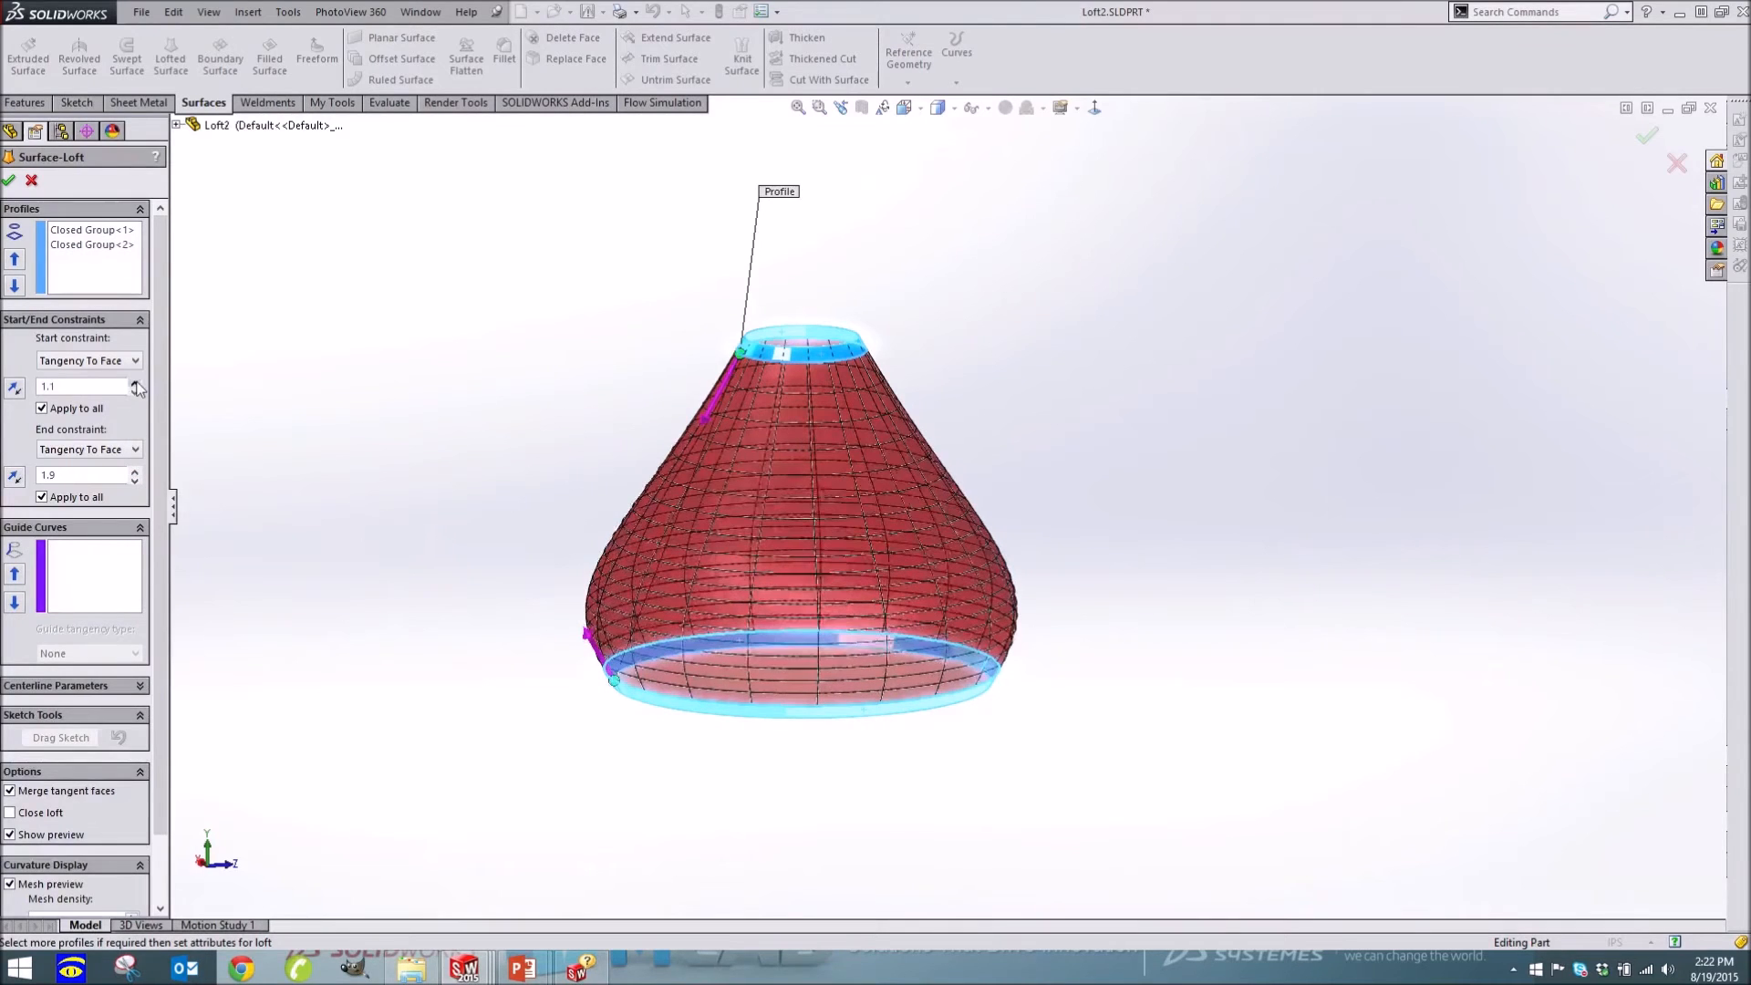
pyautogui.click(135, 383)
pyautogui.click(135, 383)
pyautogui.click(135, 383)
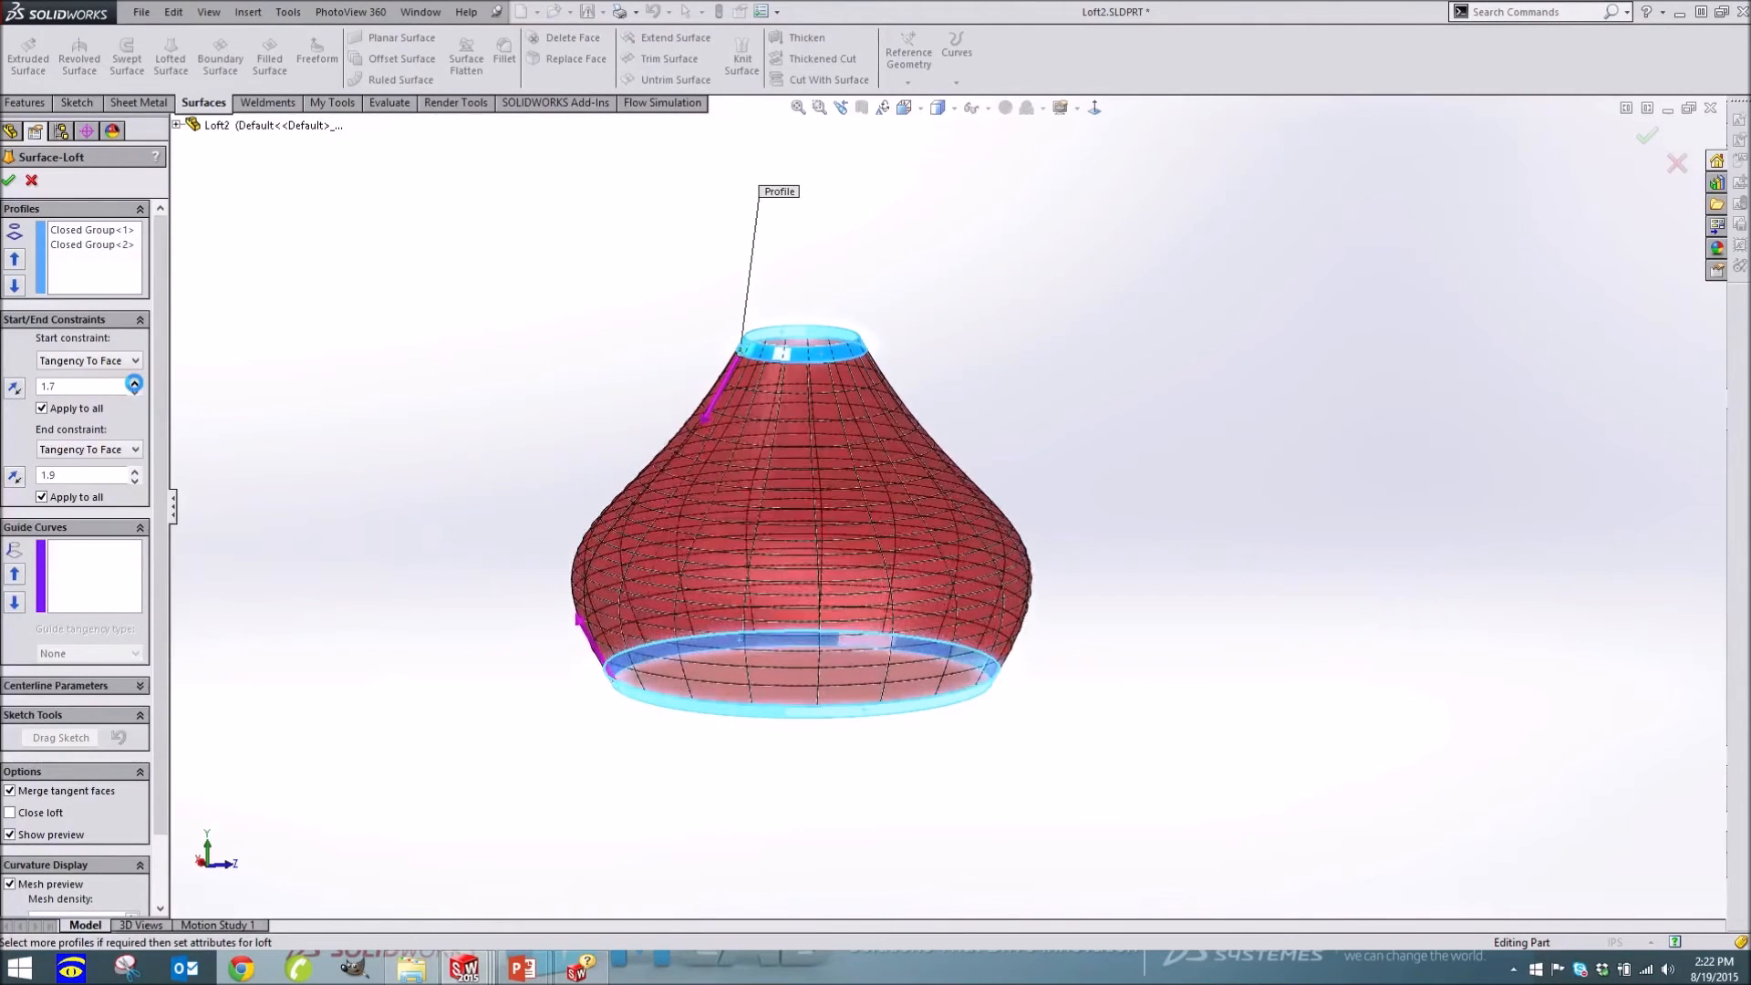
pyautogui.click(135, 383)
pyautogui.click(135, 383)
pyautogui.moveTo(301, 477); pyautogui.dragTo(308, 435, button='middle')
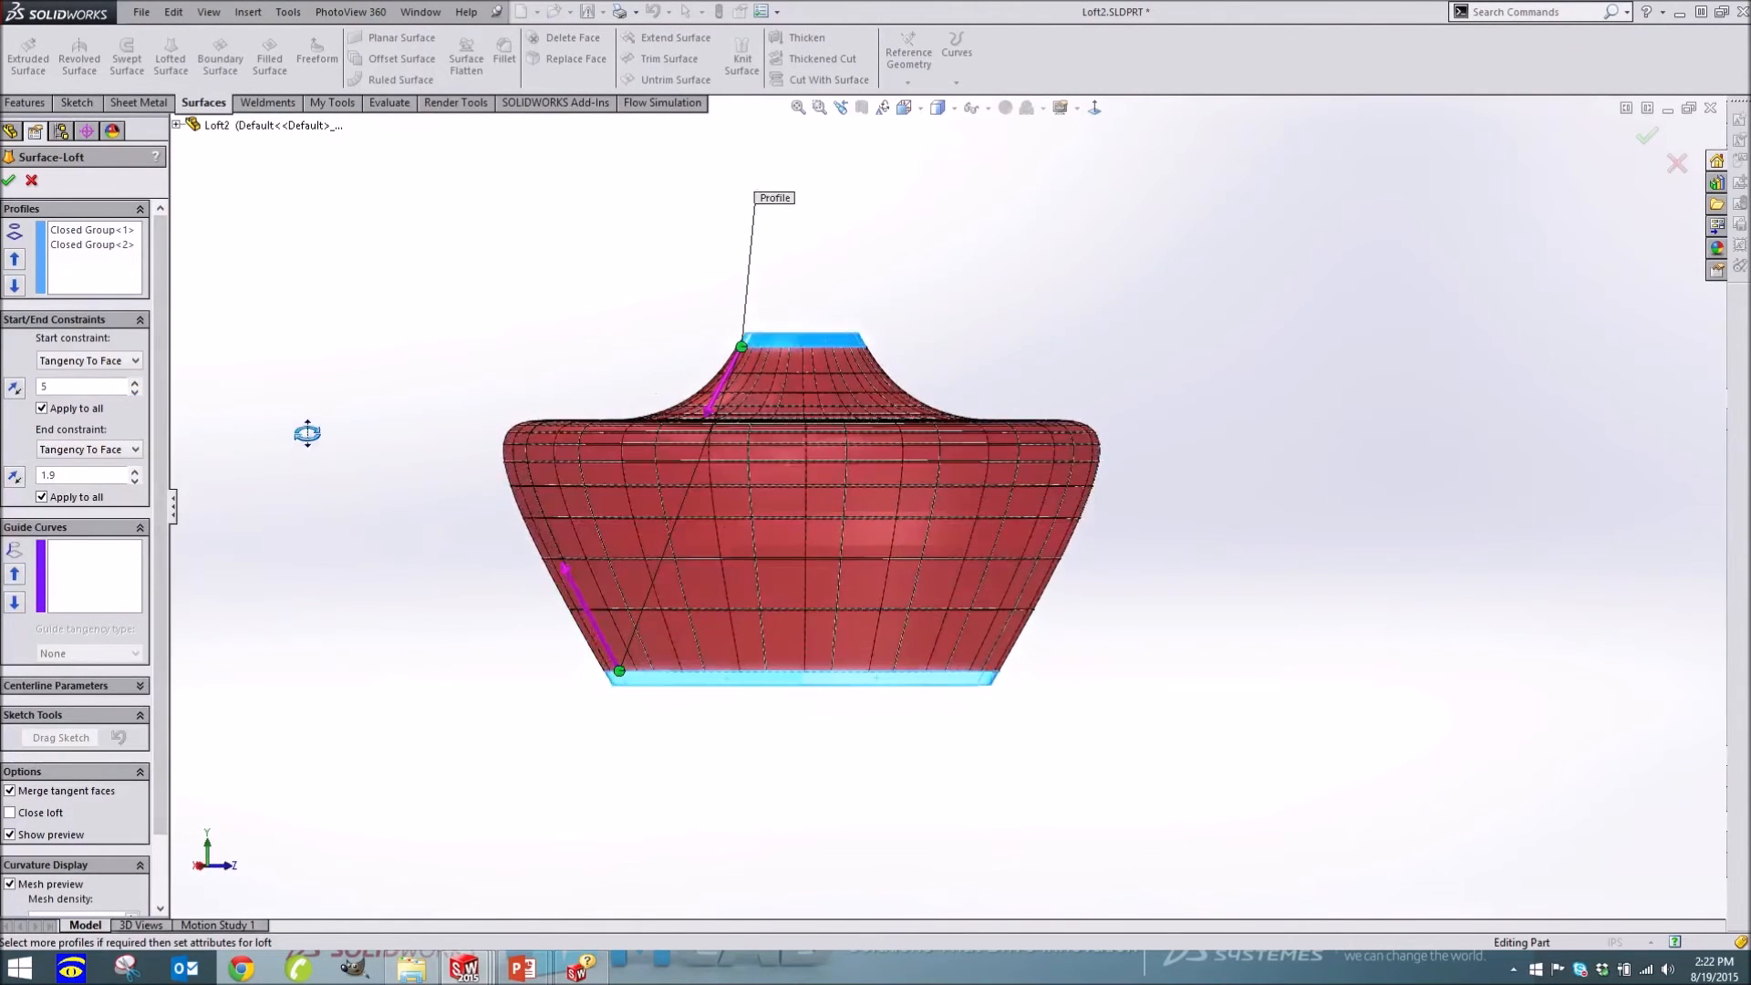
pyautogui.moveTo(1156, 660); pyautogui.dragTo(1072, 678, button='middle')
pyautogui.moveTo(970, 572); pyautogui.dragTo(978, 627, button='middle')
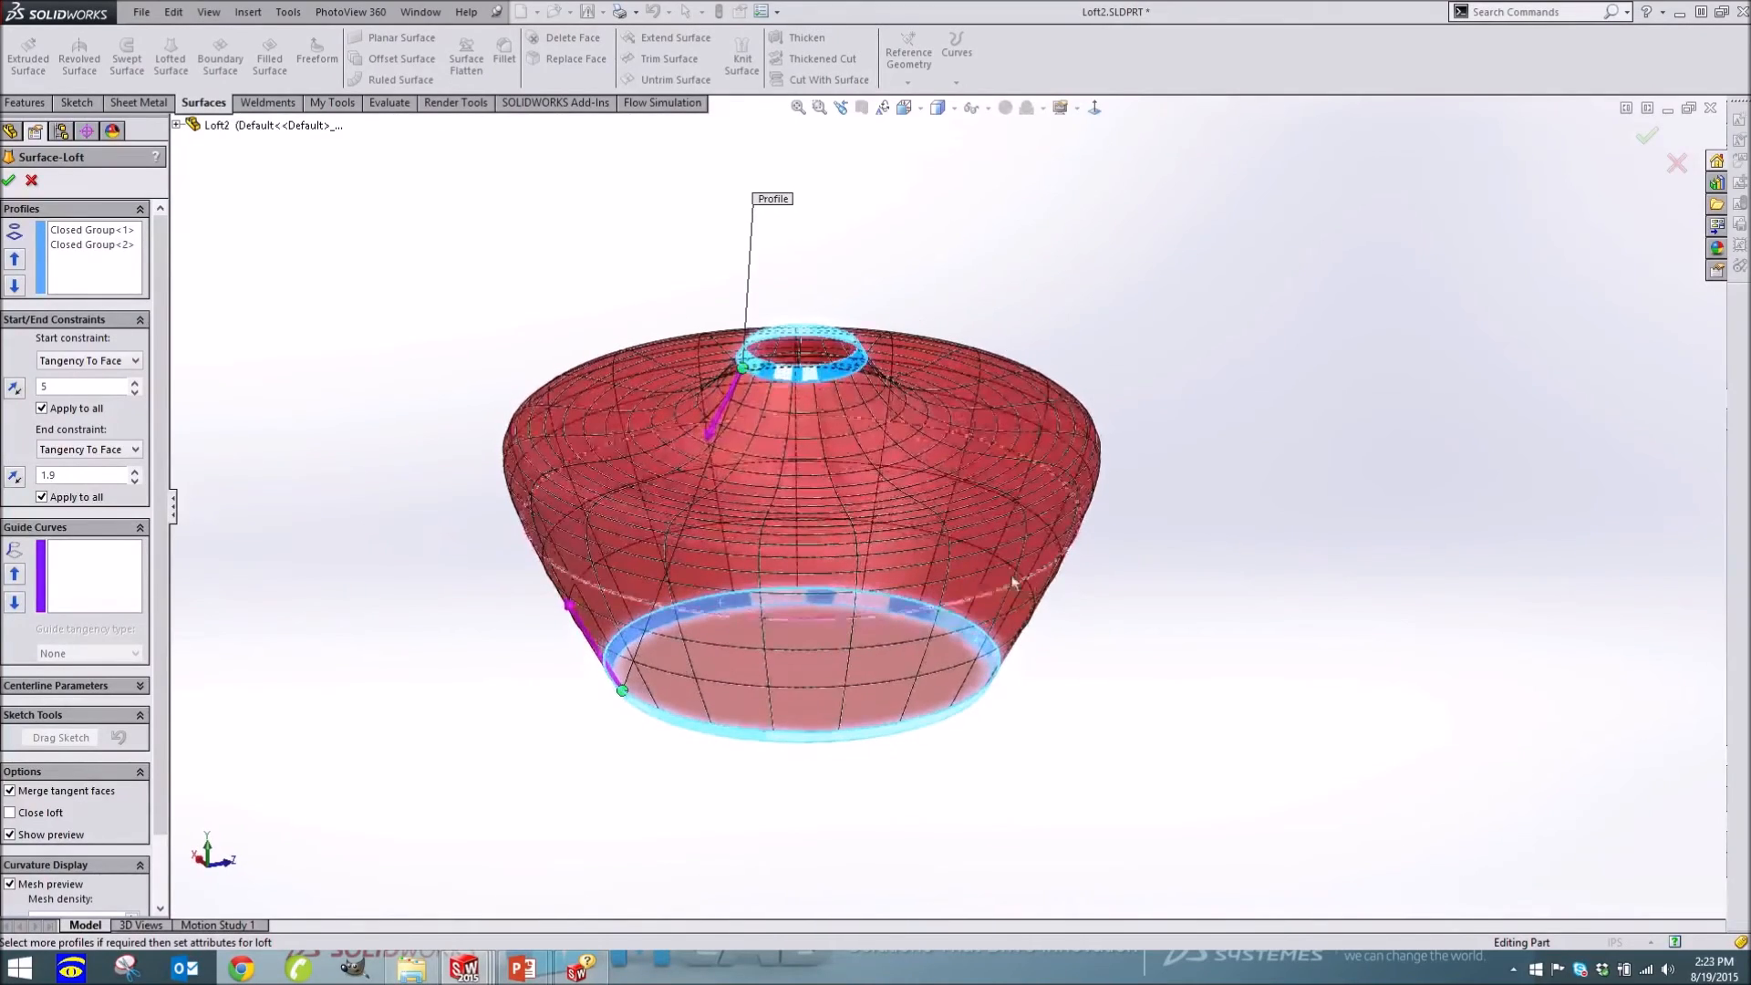
pyautogui.moveTo(992, 509)
pyautogui.mouseDown(button='middle')
pyautogui.moveTo(949, 574)
pyautogui.moveTo(1035, 437)
pyautogui.moveTo(1021, 491)
pyautogui.mouseUp(button='middle')
# Accept the lofted surface, and switch to the PowerPoint presentation on lofted surfaces
pyautogui.click(10, 181)
pyautogui.moveTo(422, 336); pyautogui.dragTo(460, 365, button='middle')
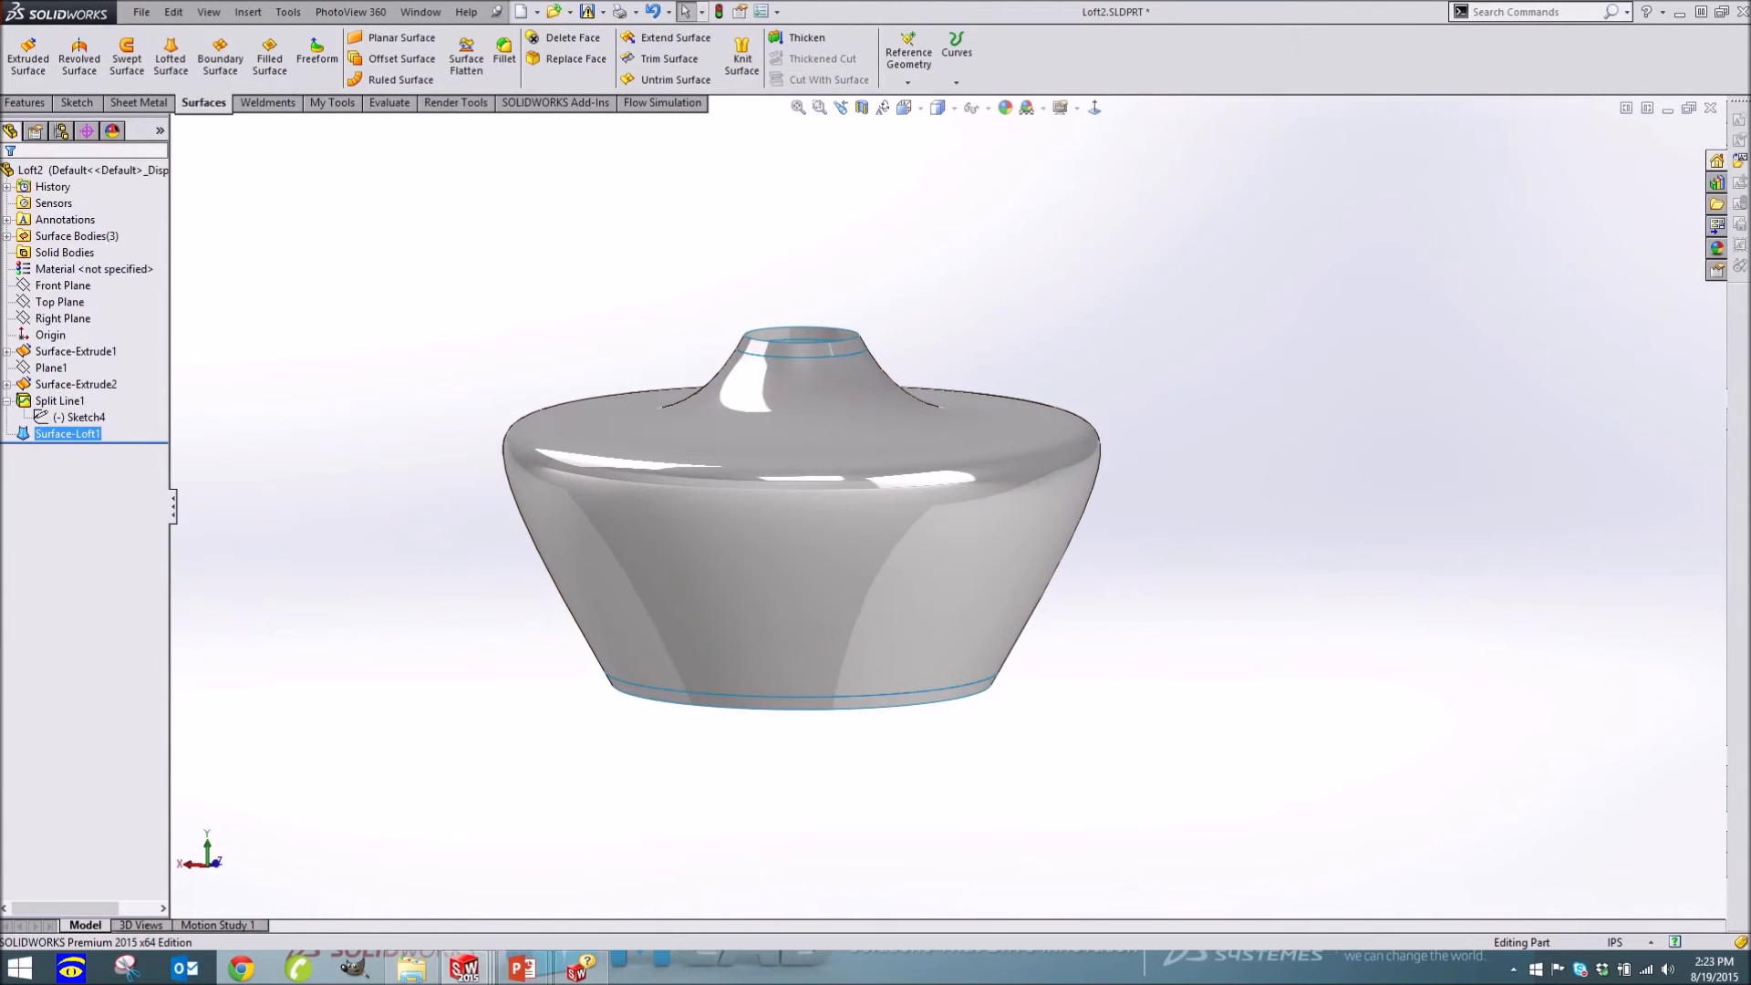
pyautogui.hotkey('alt', 'Tab')
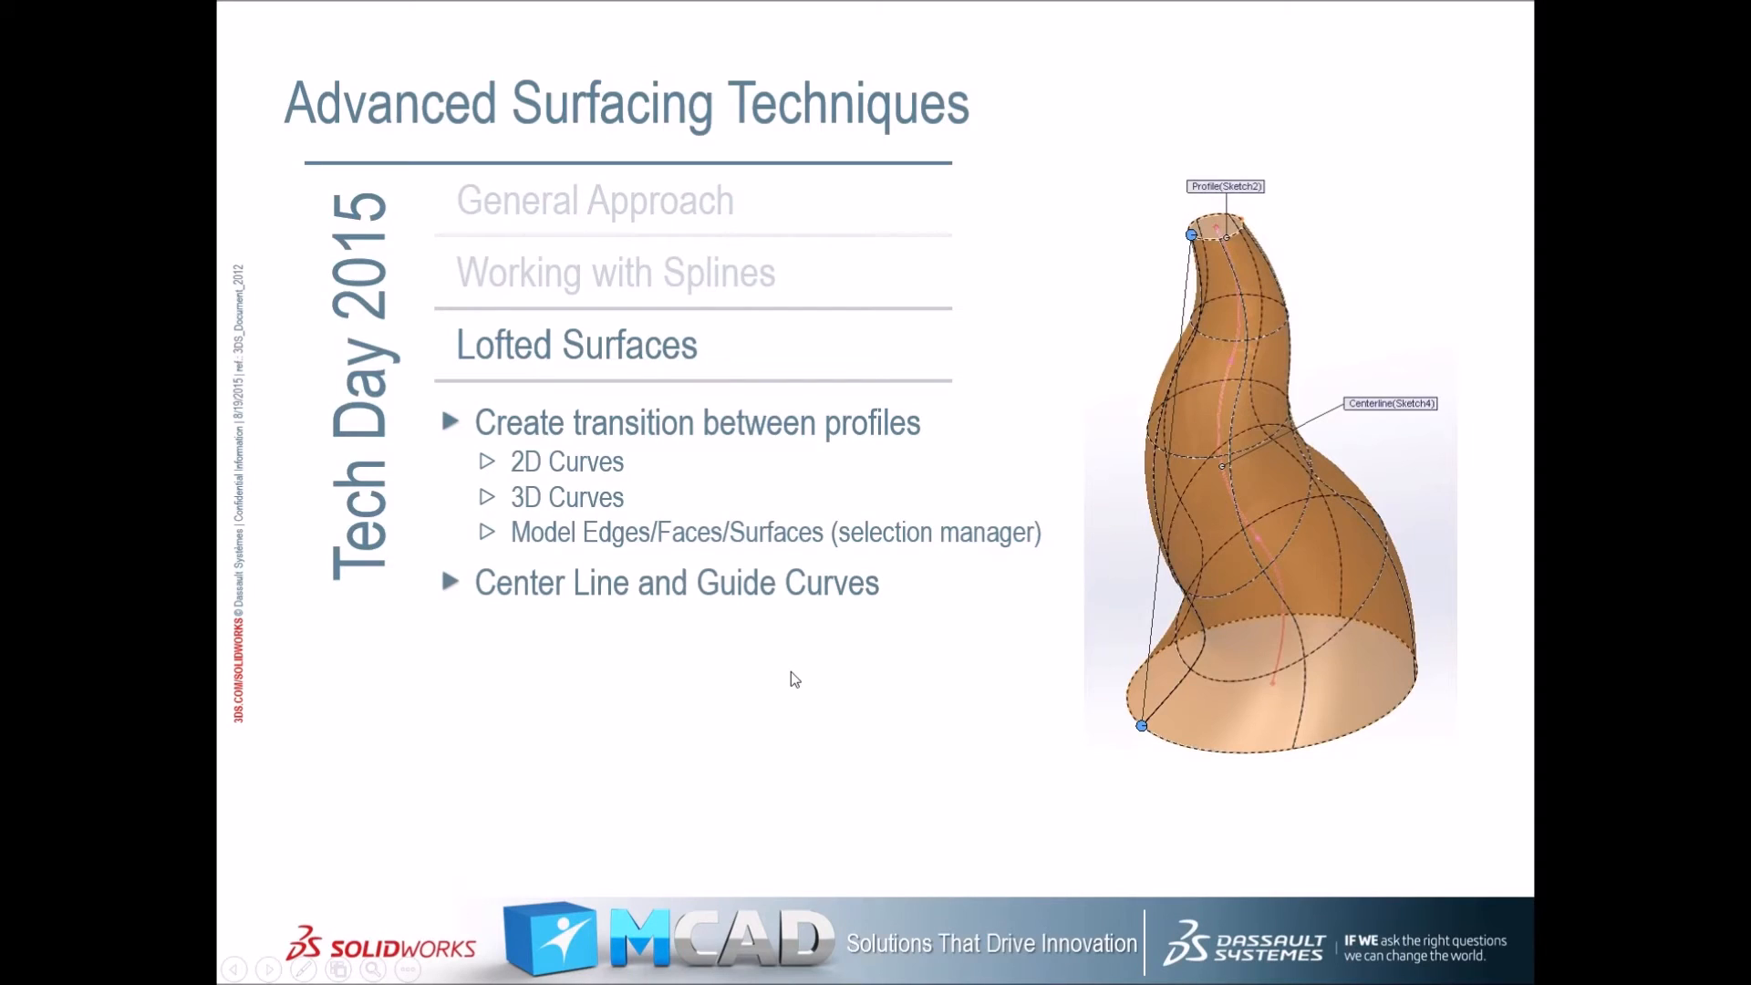
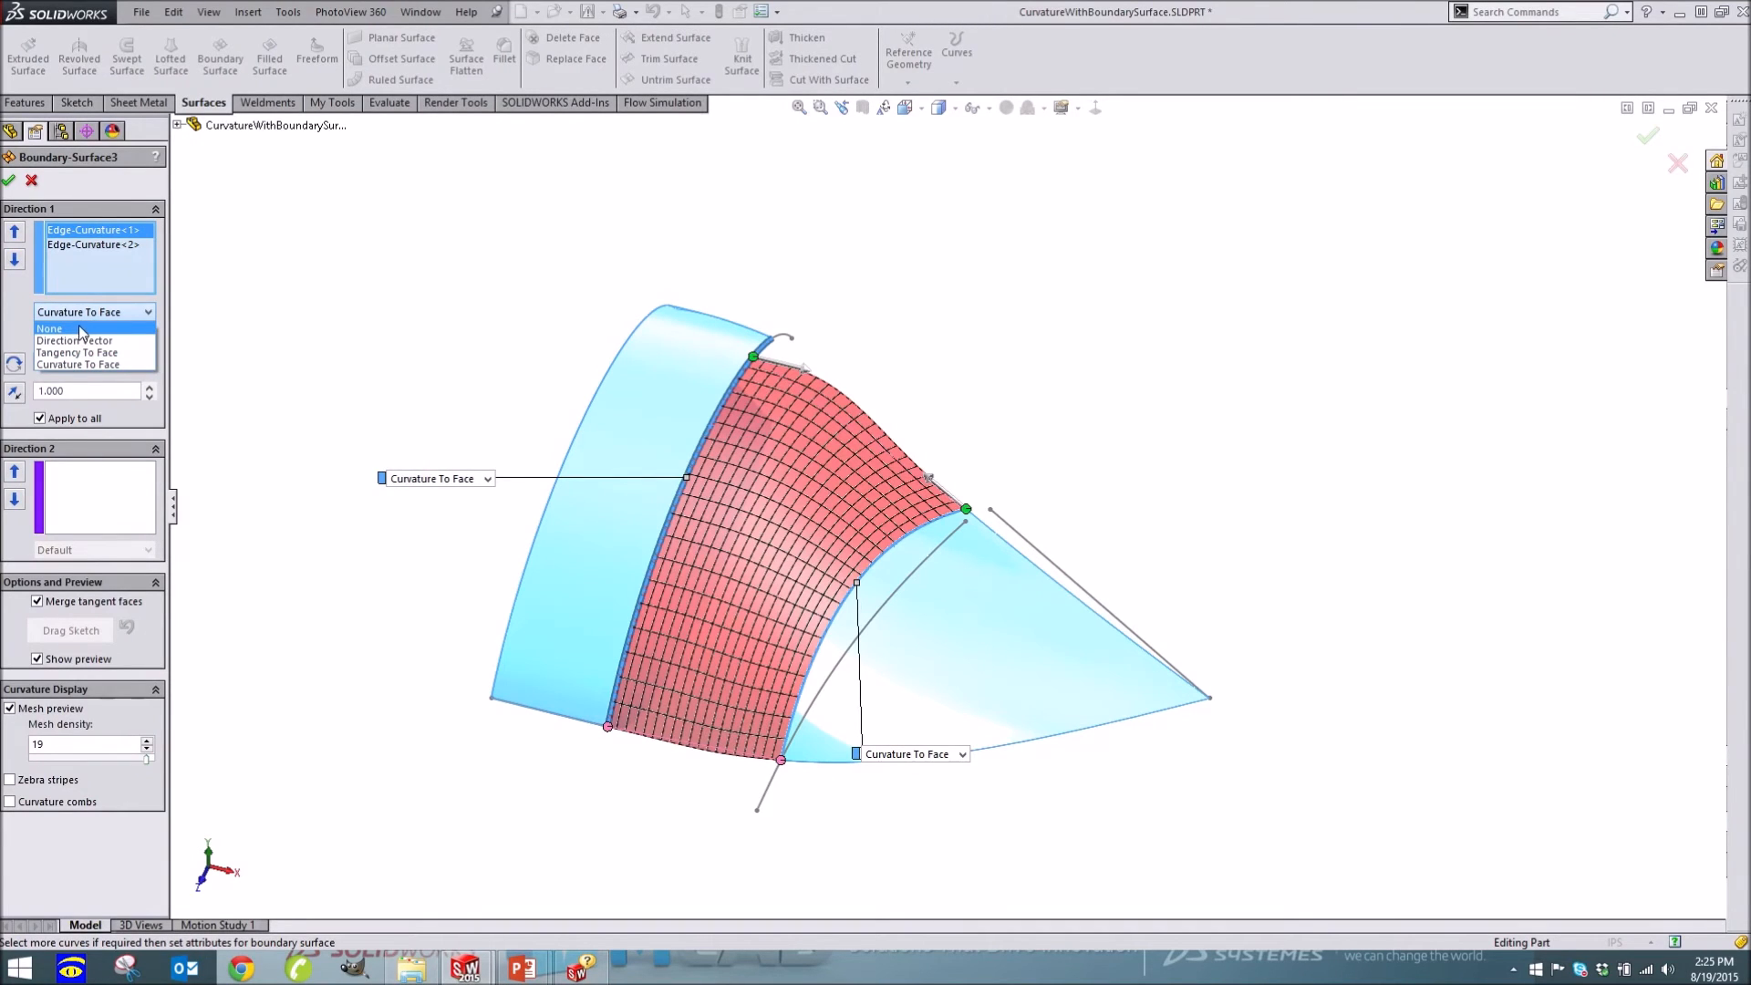
# Review the boundary surface's Direction 1 options and set the first edge's alignment to Align With Next Section, keeping Curvature To Face
pyautogui.click(149, 318)
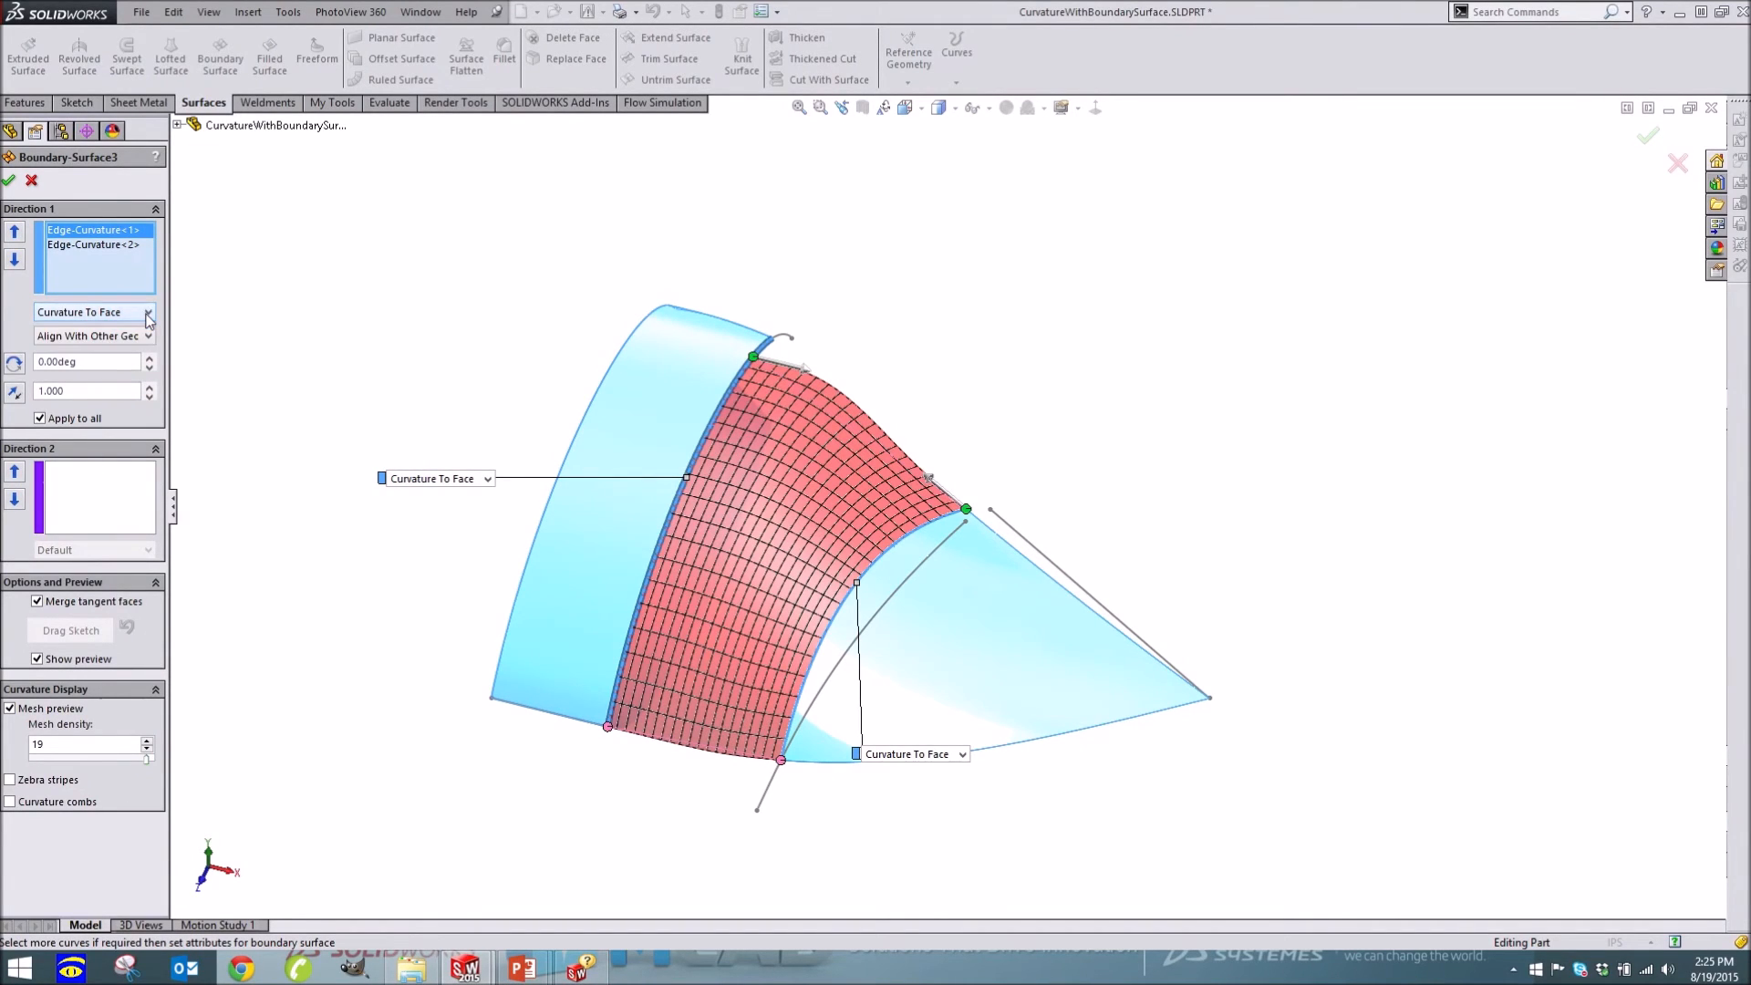
pyautogui.click(147, 339)
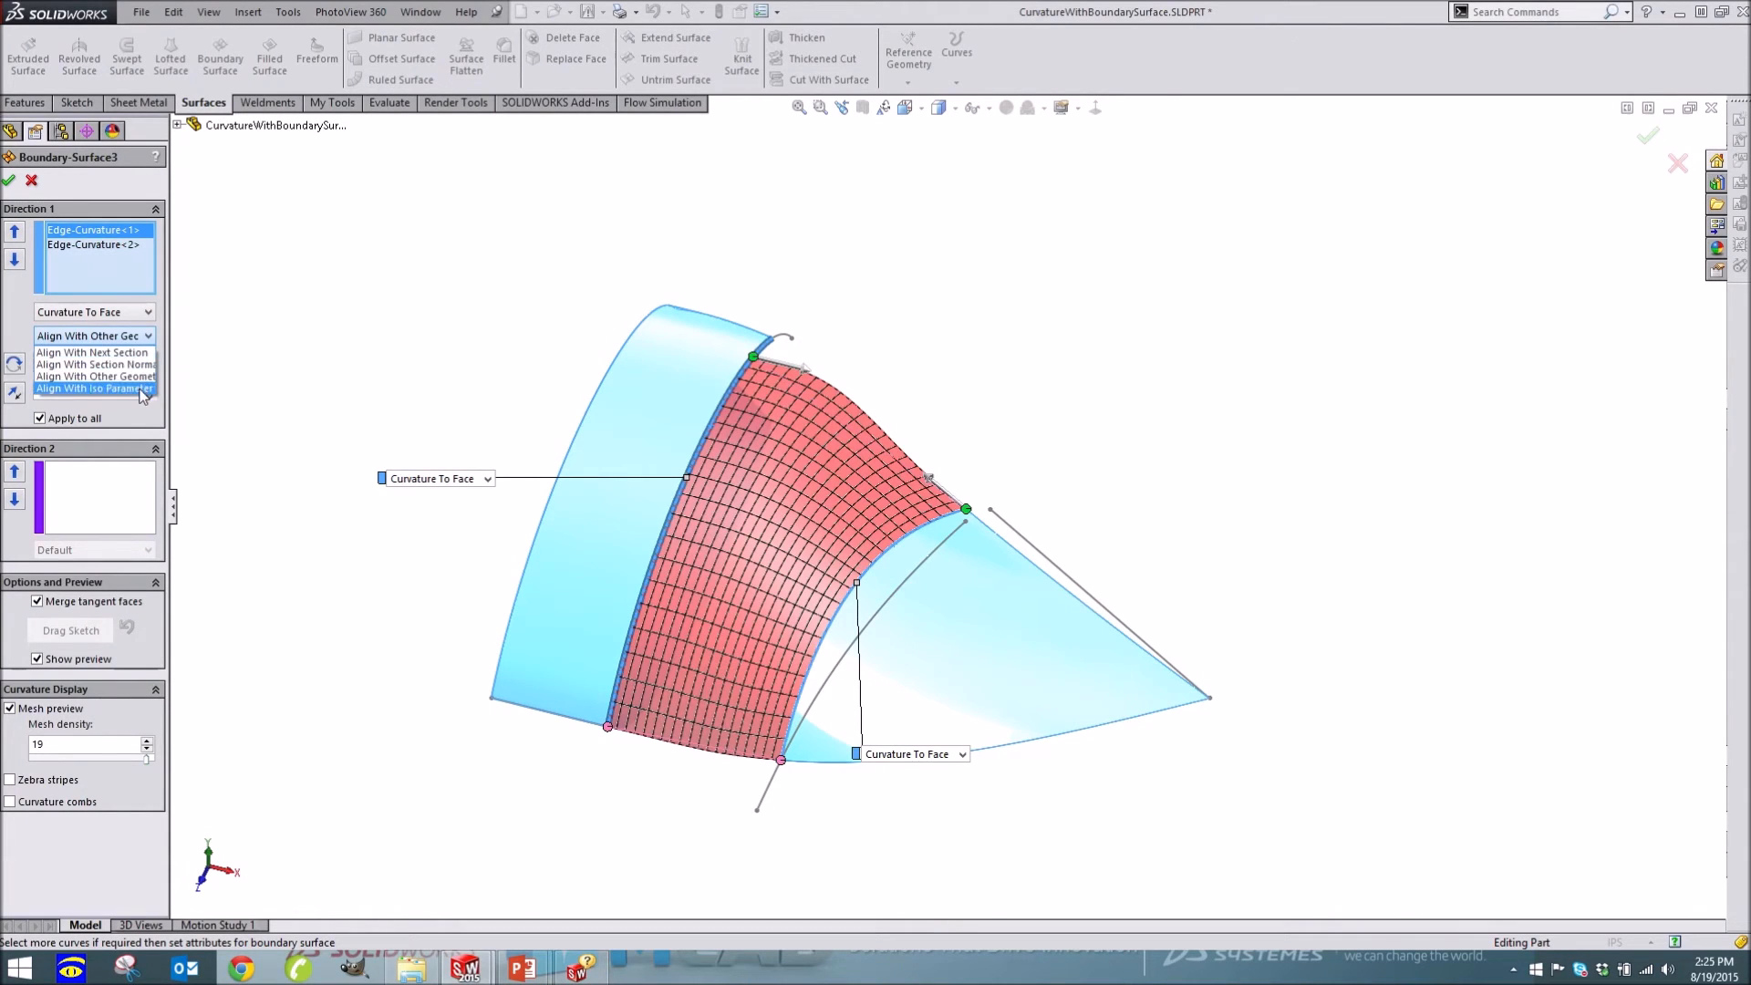
pyautogui.click(376, 361)
pyautogui.moveTo(512, 395); pyautogui.dragTo(553, 418, button='middle')
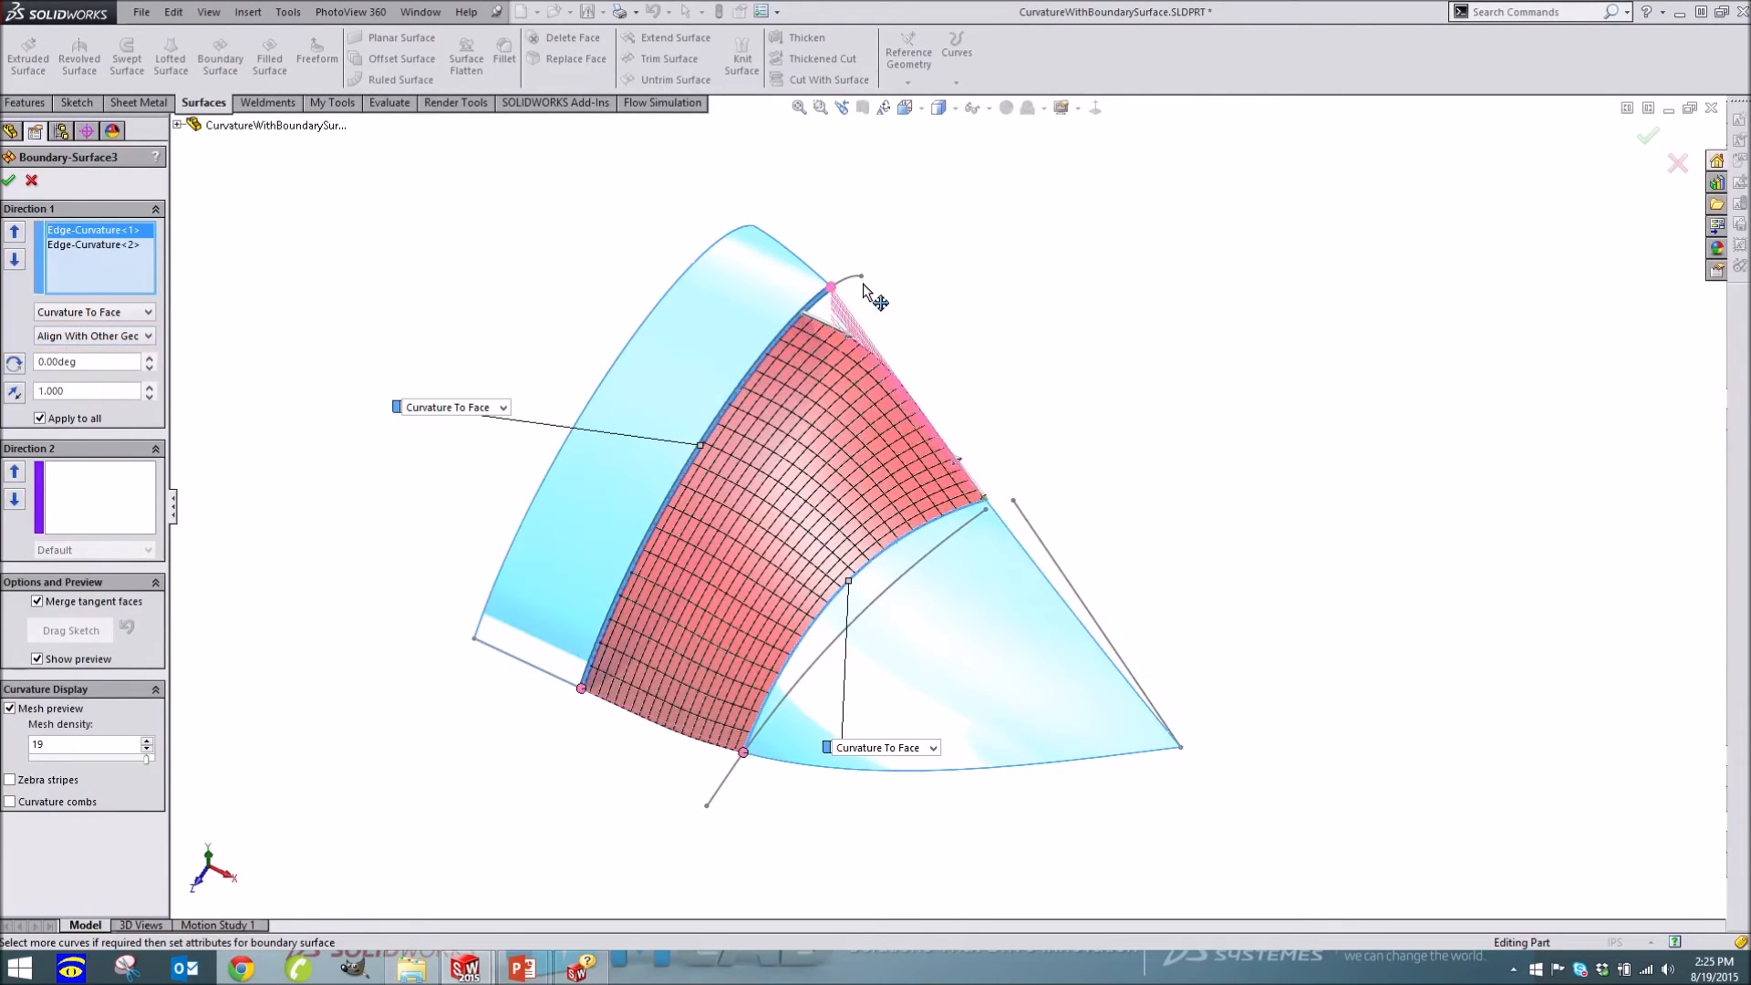
pyautogui.scroll(-2, 839, 305)
pyautogui.scroll(-1, 839, 306)
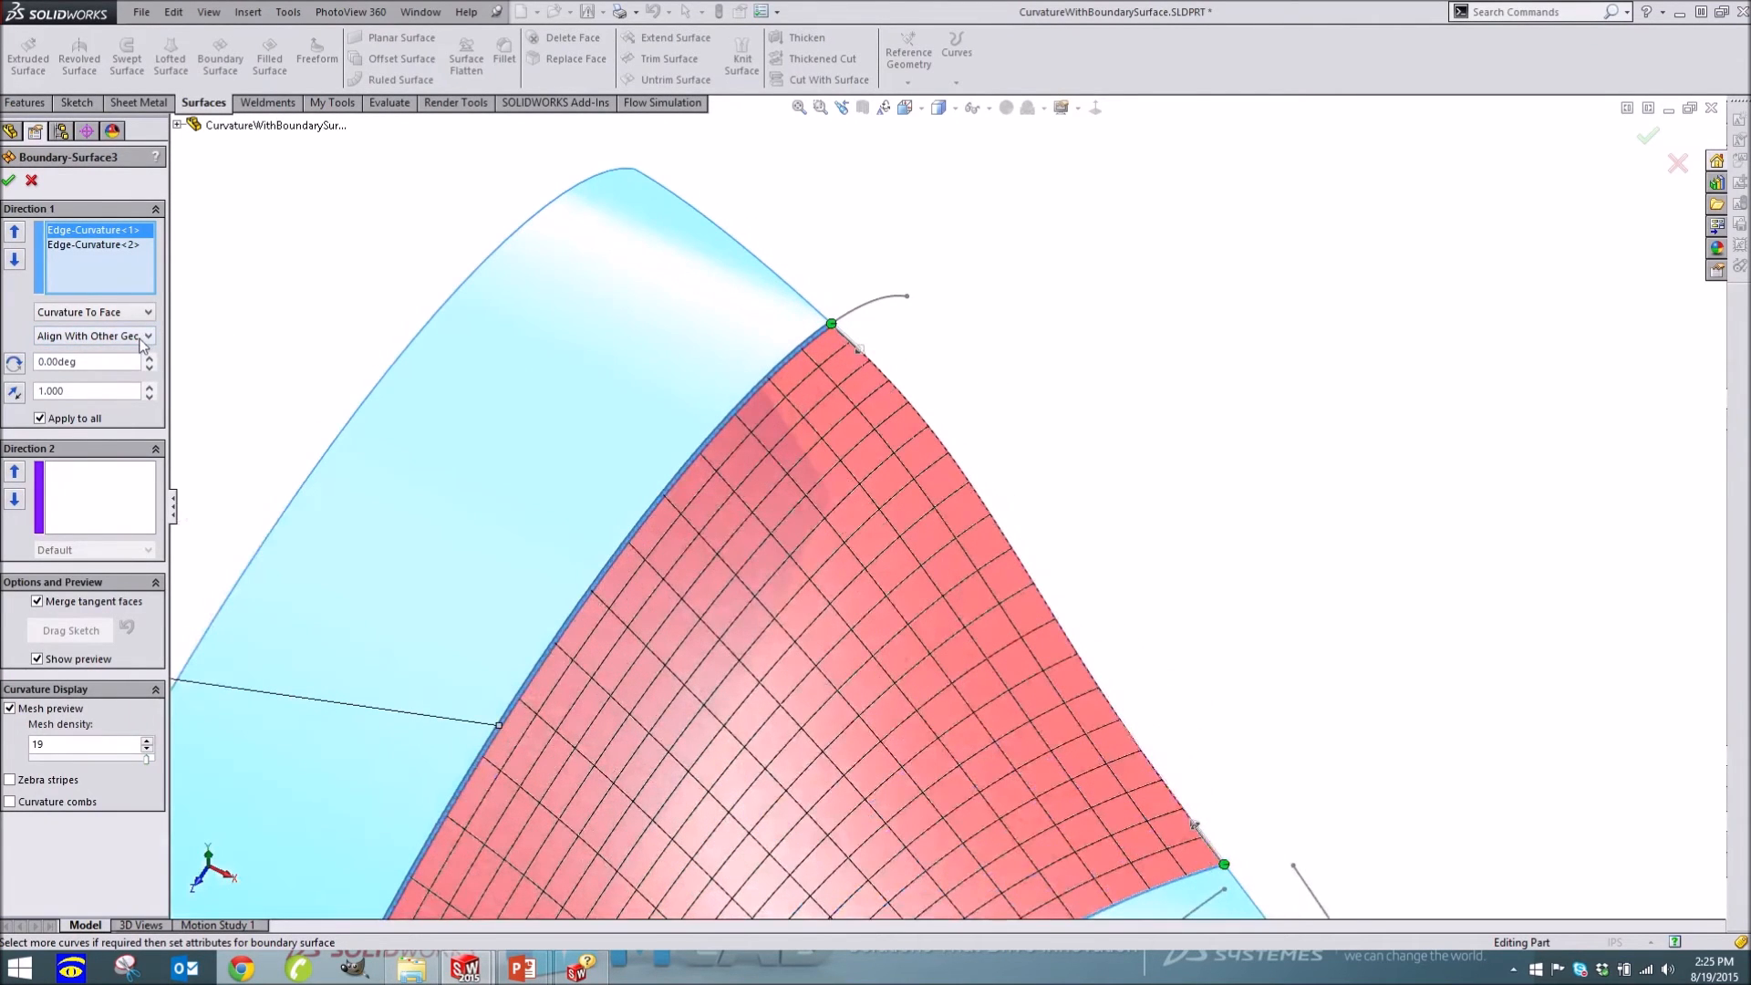
pyautogui.click(141, 335)
pyautogui.click(128, 361)
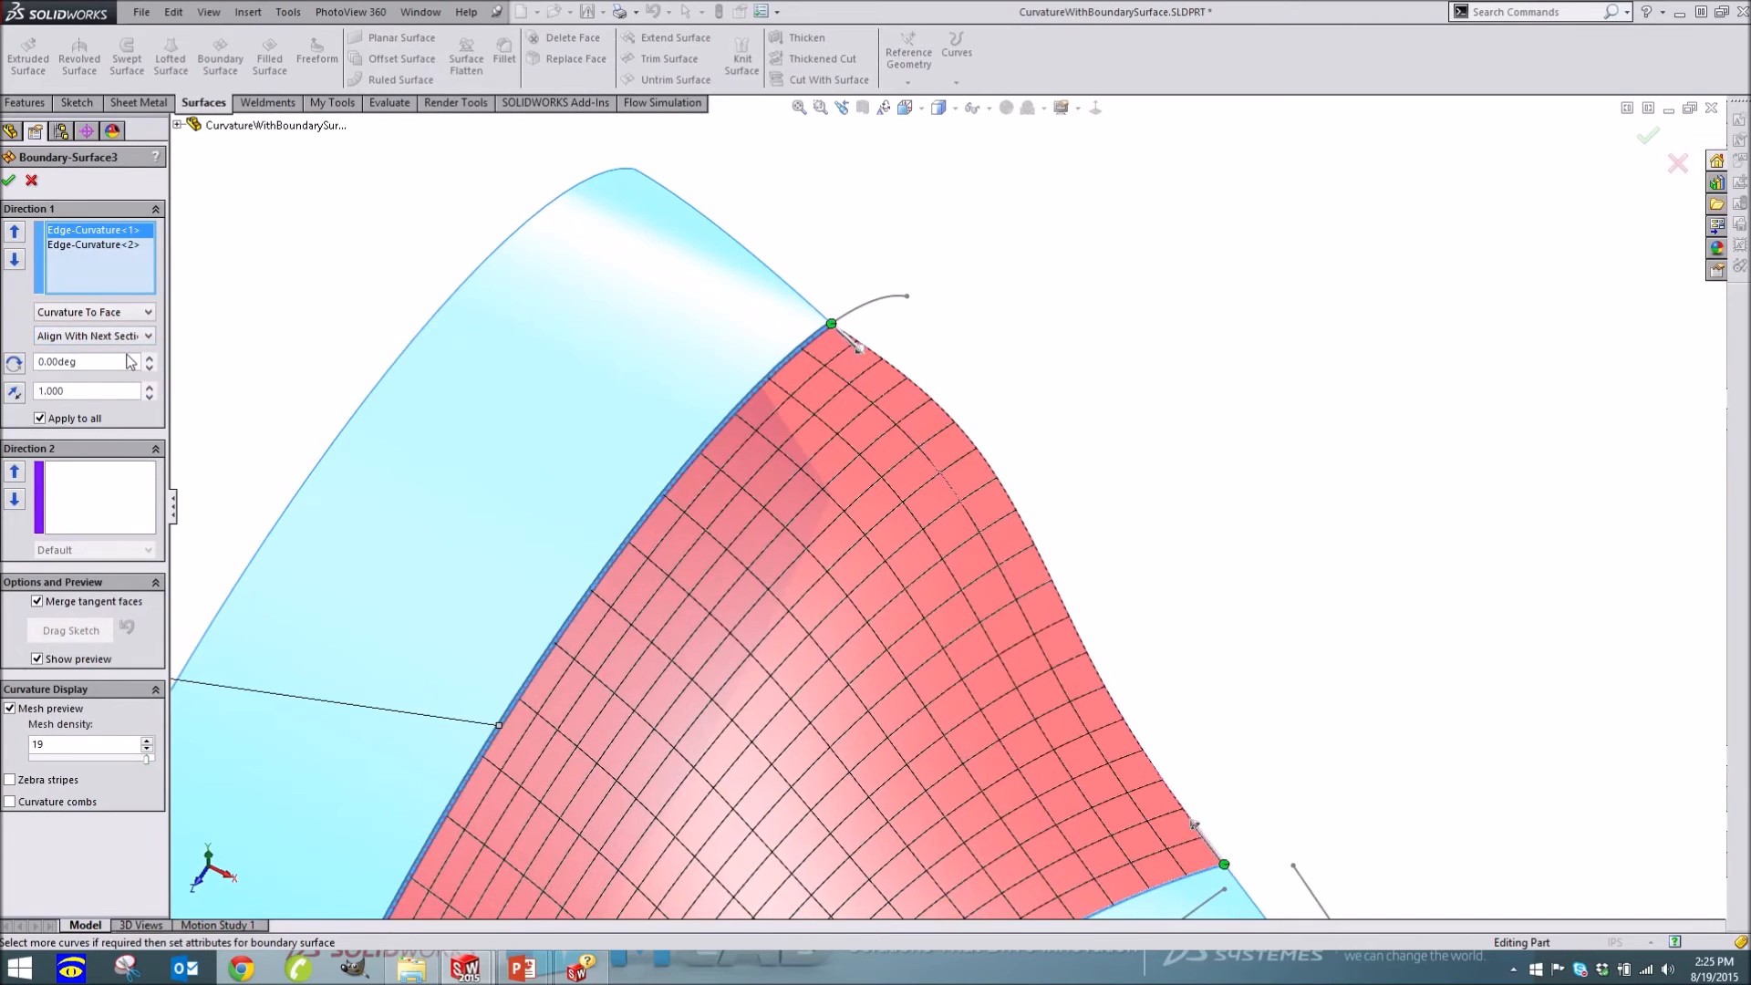
# Try the Align With Other Geometry alignment on the boundary surface's first edge and inspect the mesh preview
pyautogui.click(141, 338)
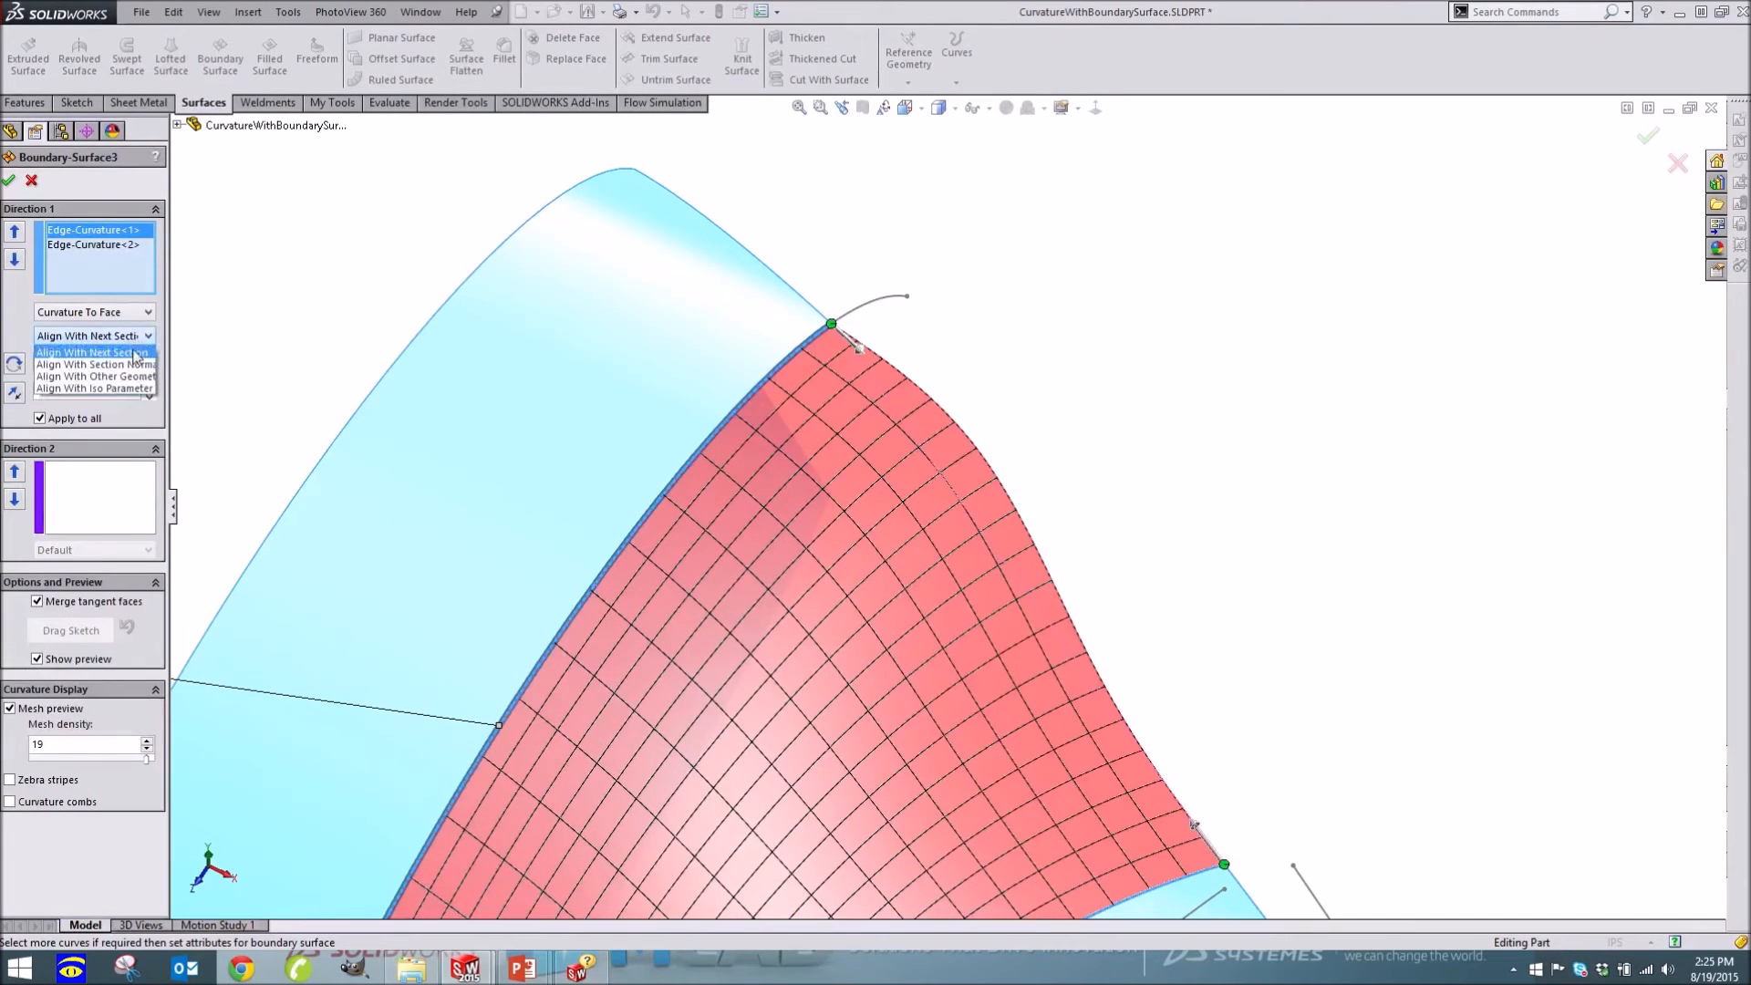
pyautogui.click(129, 378)
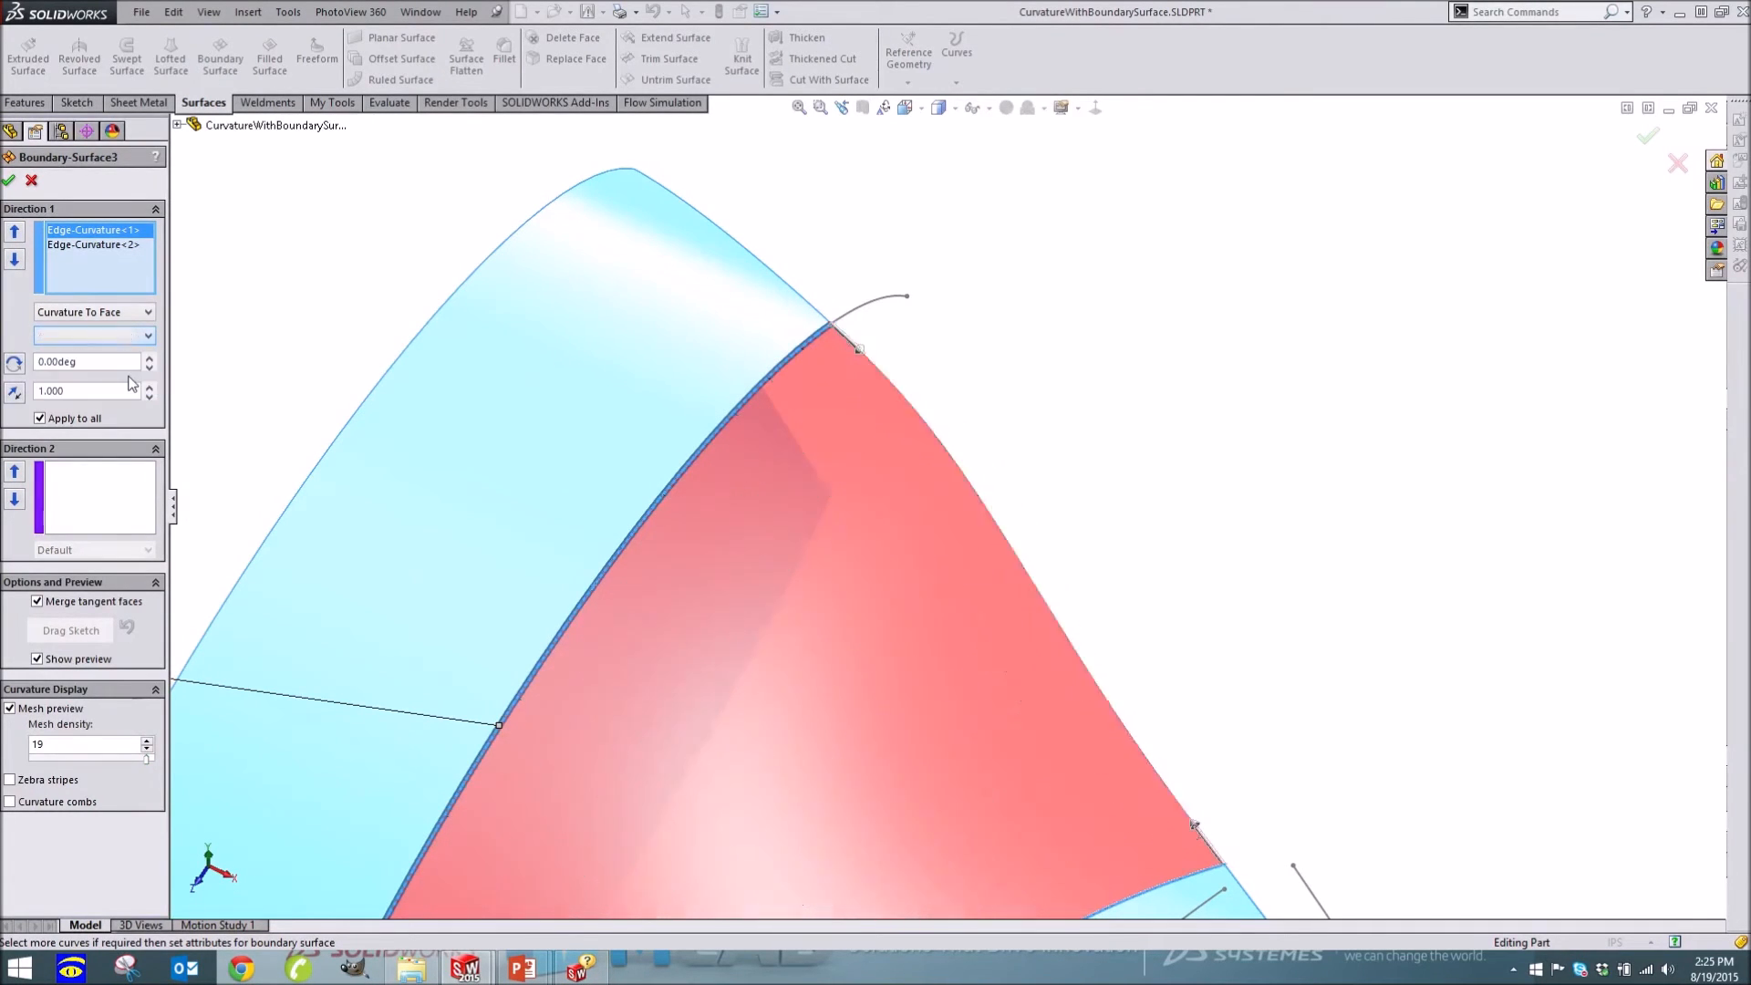
pyautogui.click(140, 337)
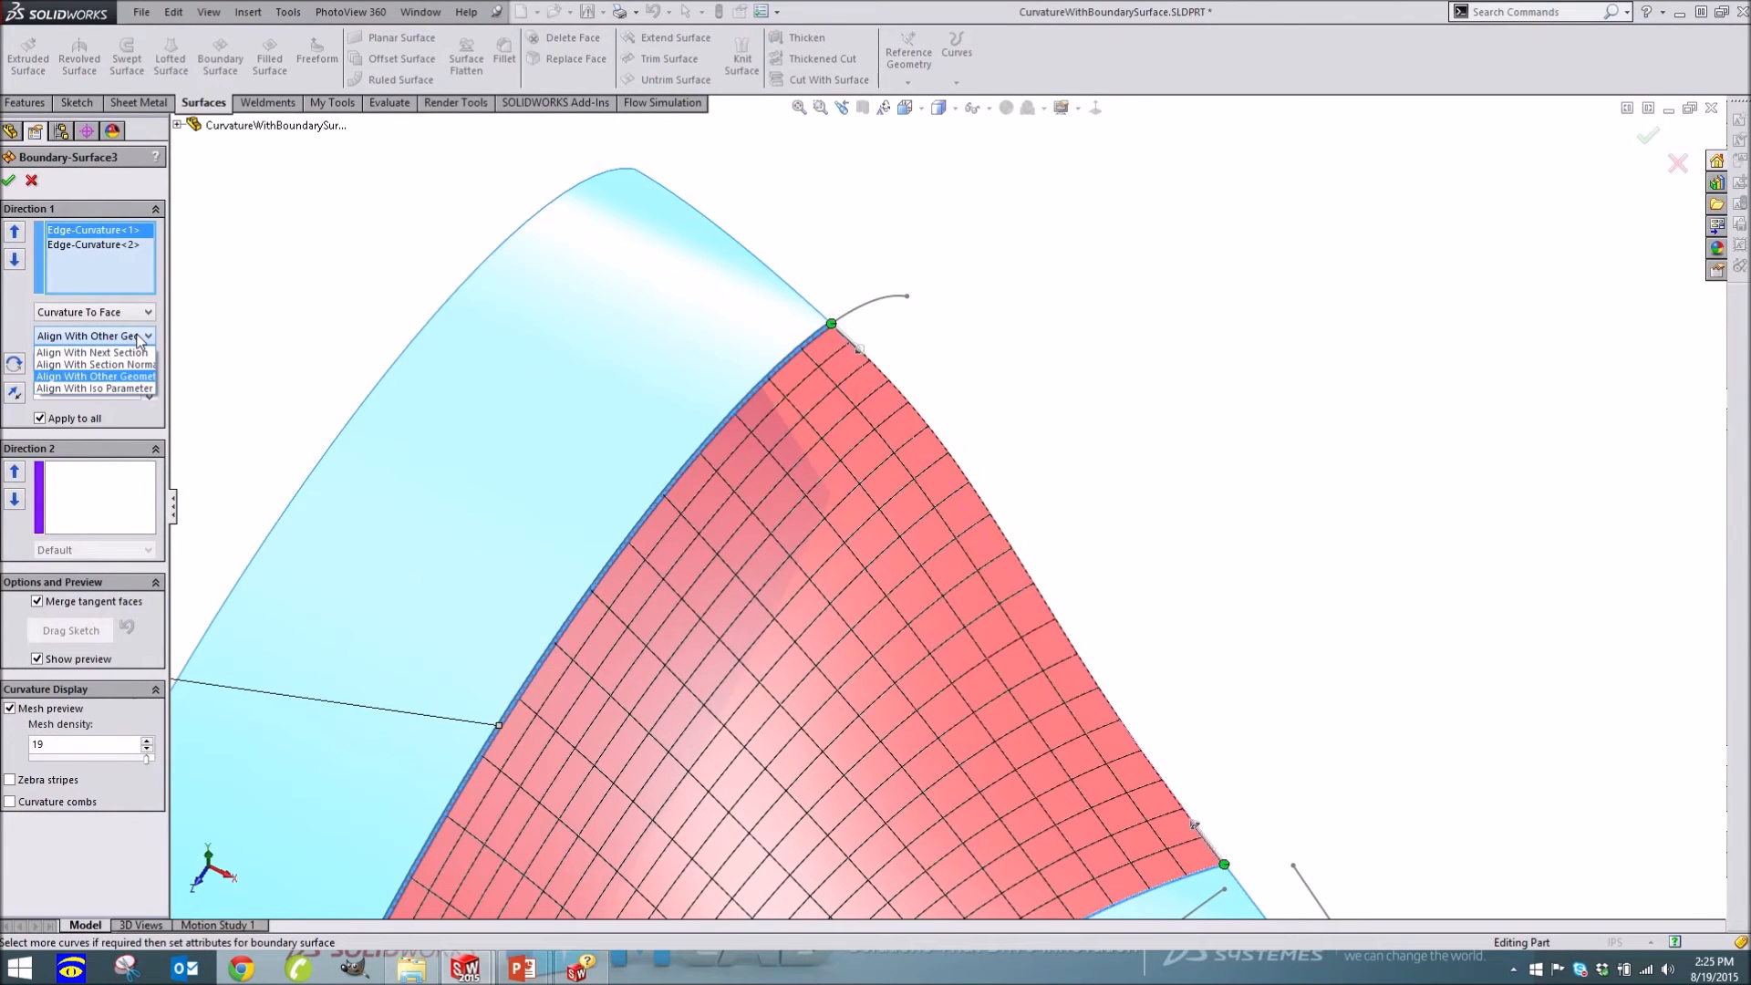
pyautogui.click(302, 367)
pyautogui.scroll(5, 315, 378)
pyautogui.moveTo(871, 645); pyautogui.dragTo(887, 673, button='middle')
pyautogui.scroll(-2, 964, 706)
pyautogui.scroll(4, 967, 709)
pyautogui.scroll(-4, 1017, 755)
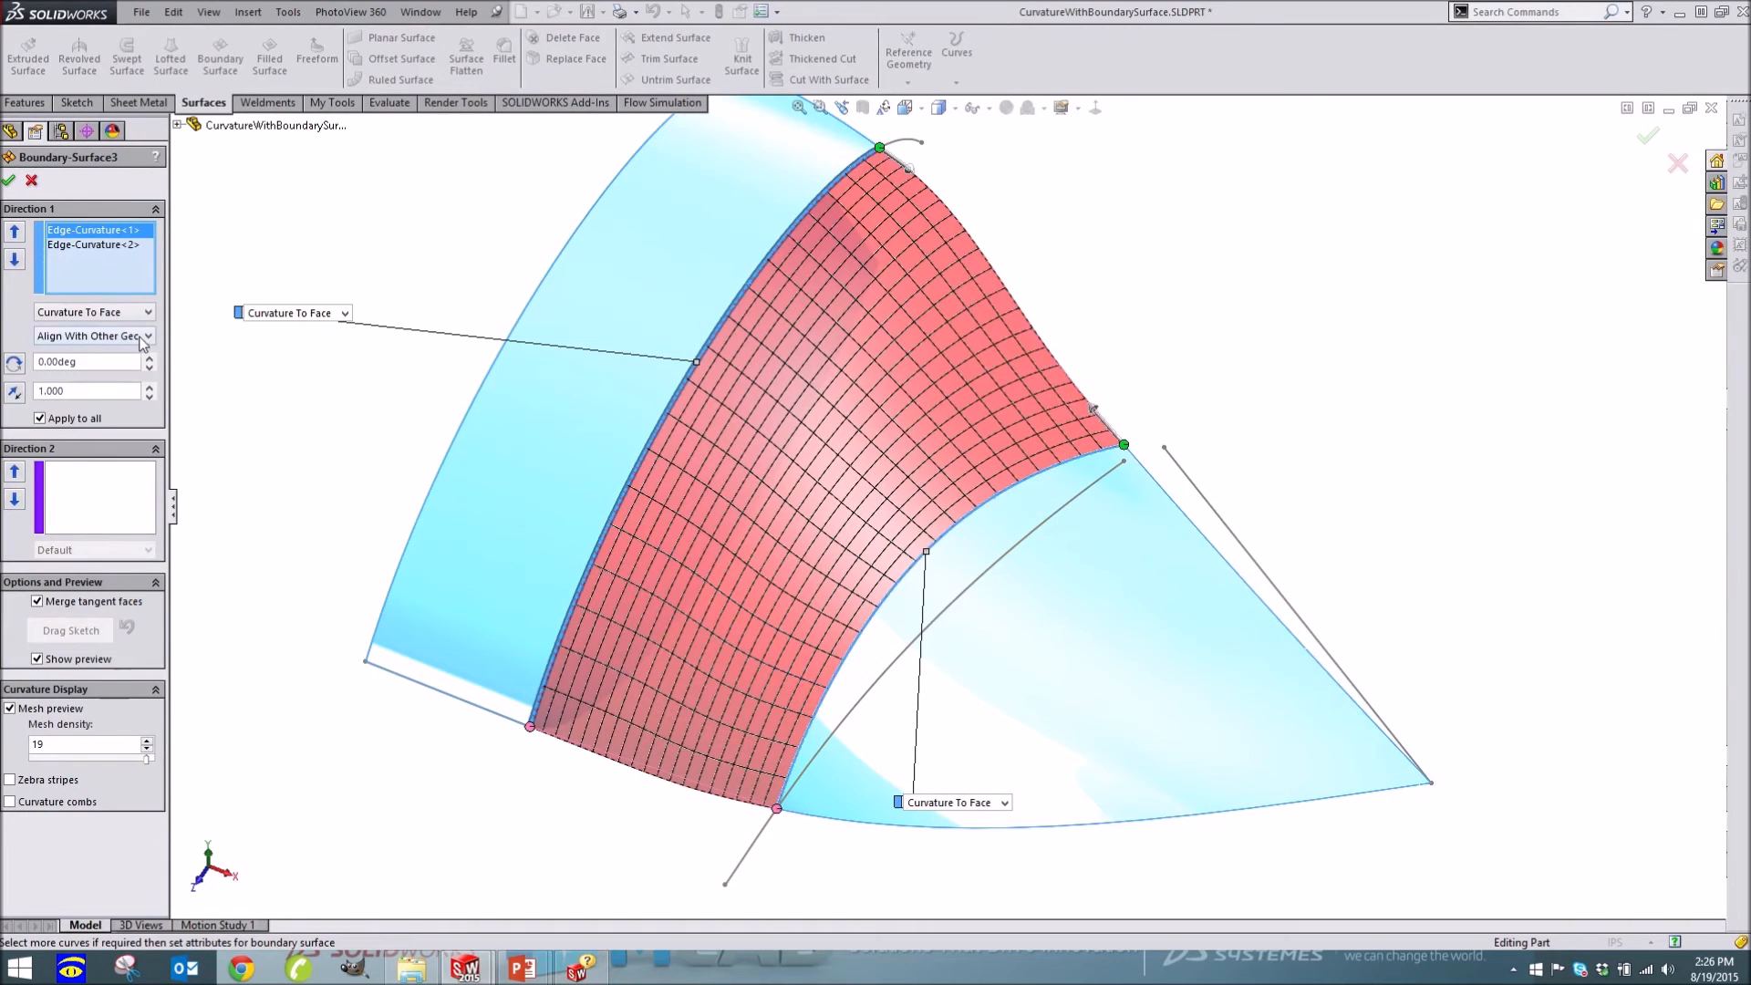
# Set the alignment of both Direction 1 edges to Align With Iso Parameter, keeping Curvature To Face
pyautogui.click(148, 337)
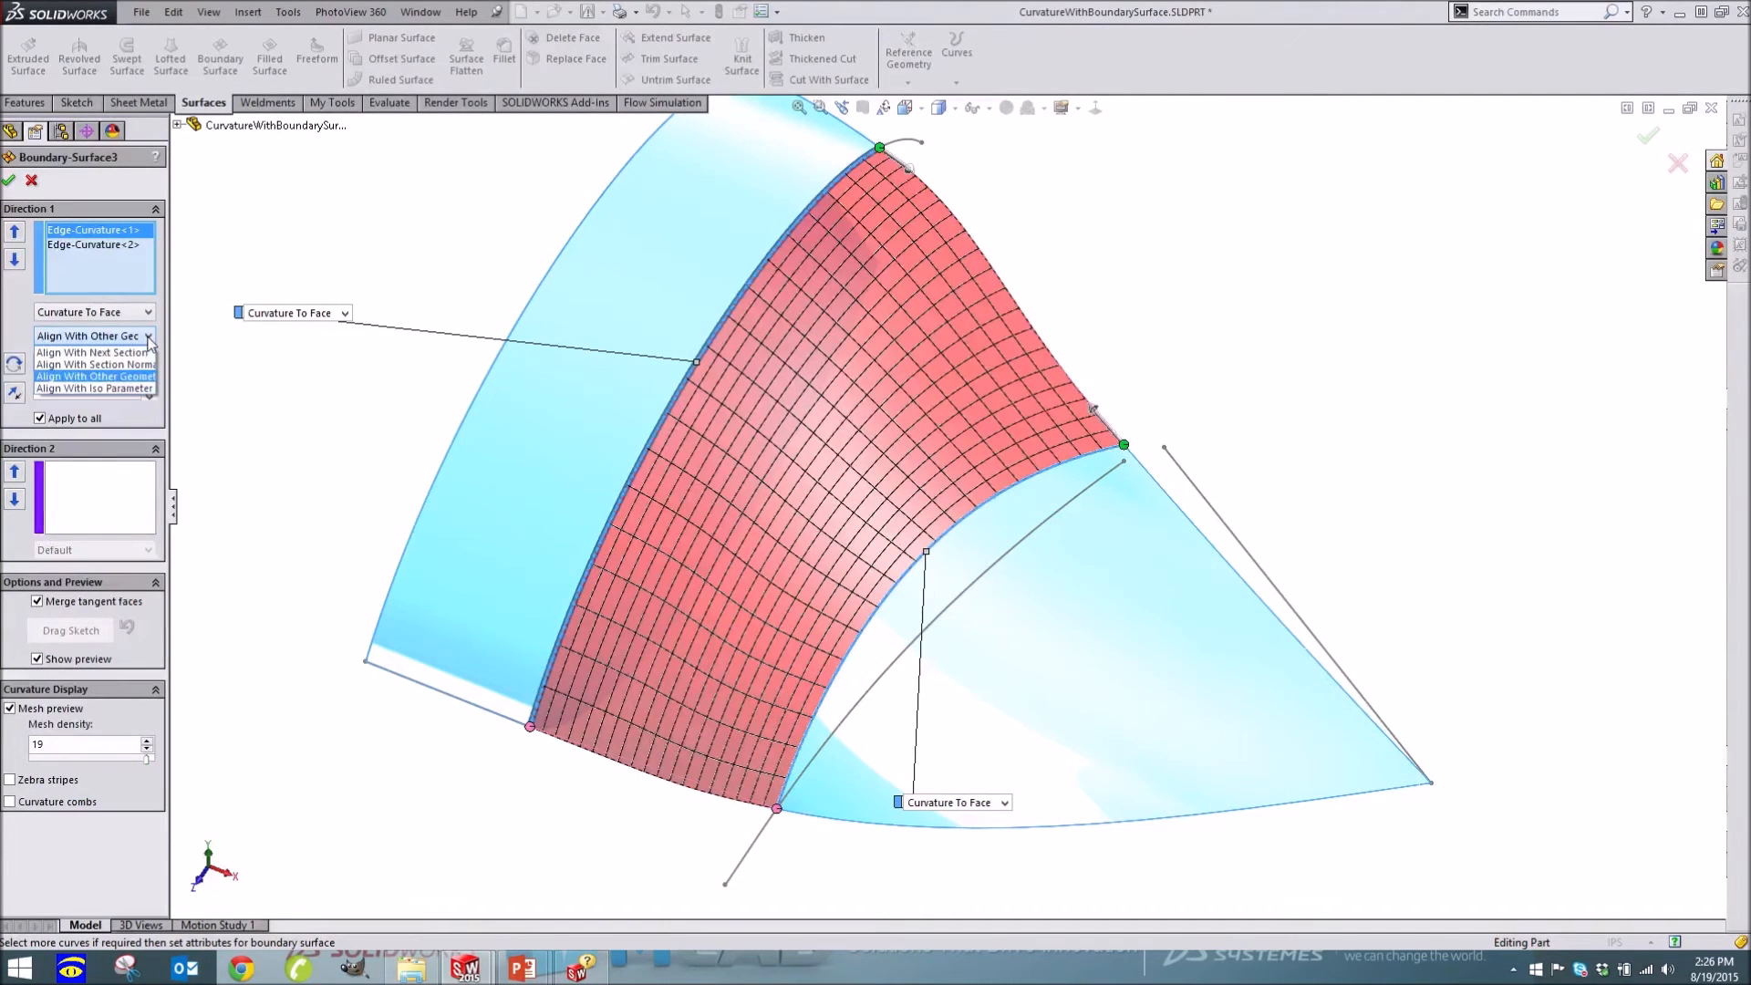
pyautogui.click(131, 388)
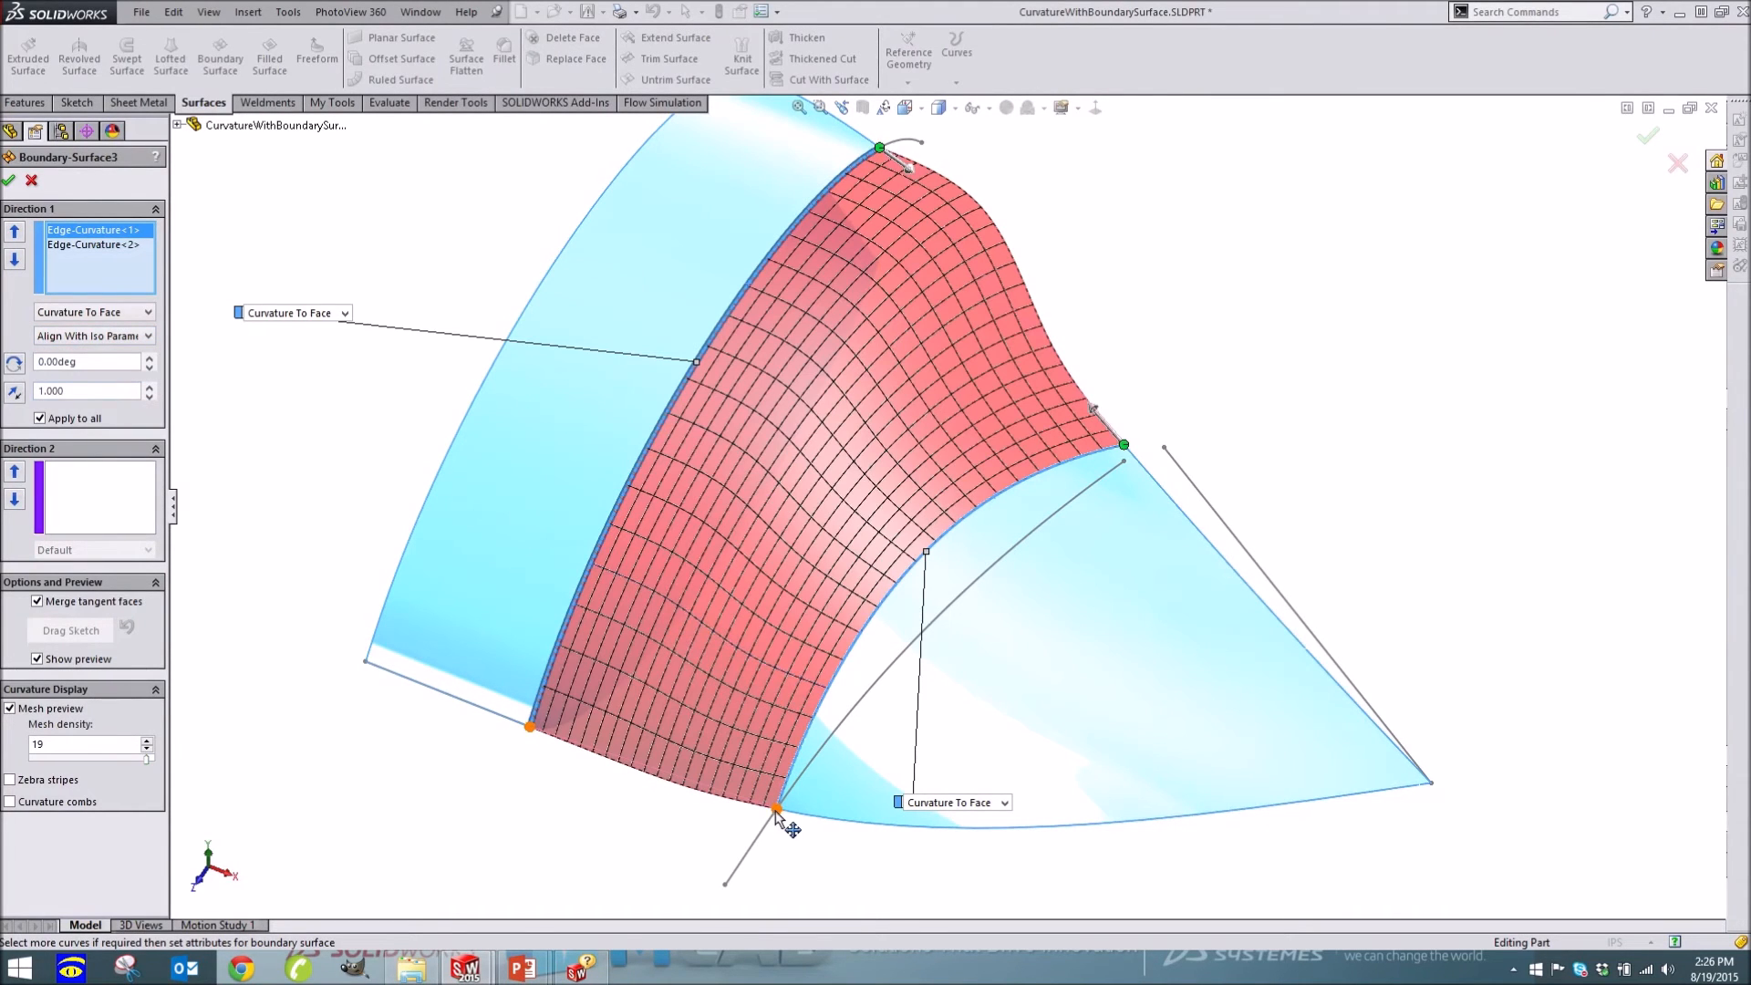
pyautogui.click(108, 245)
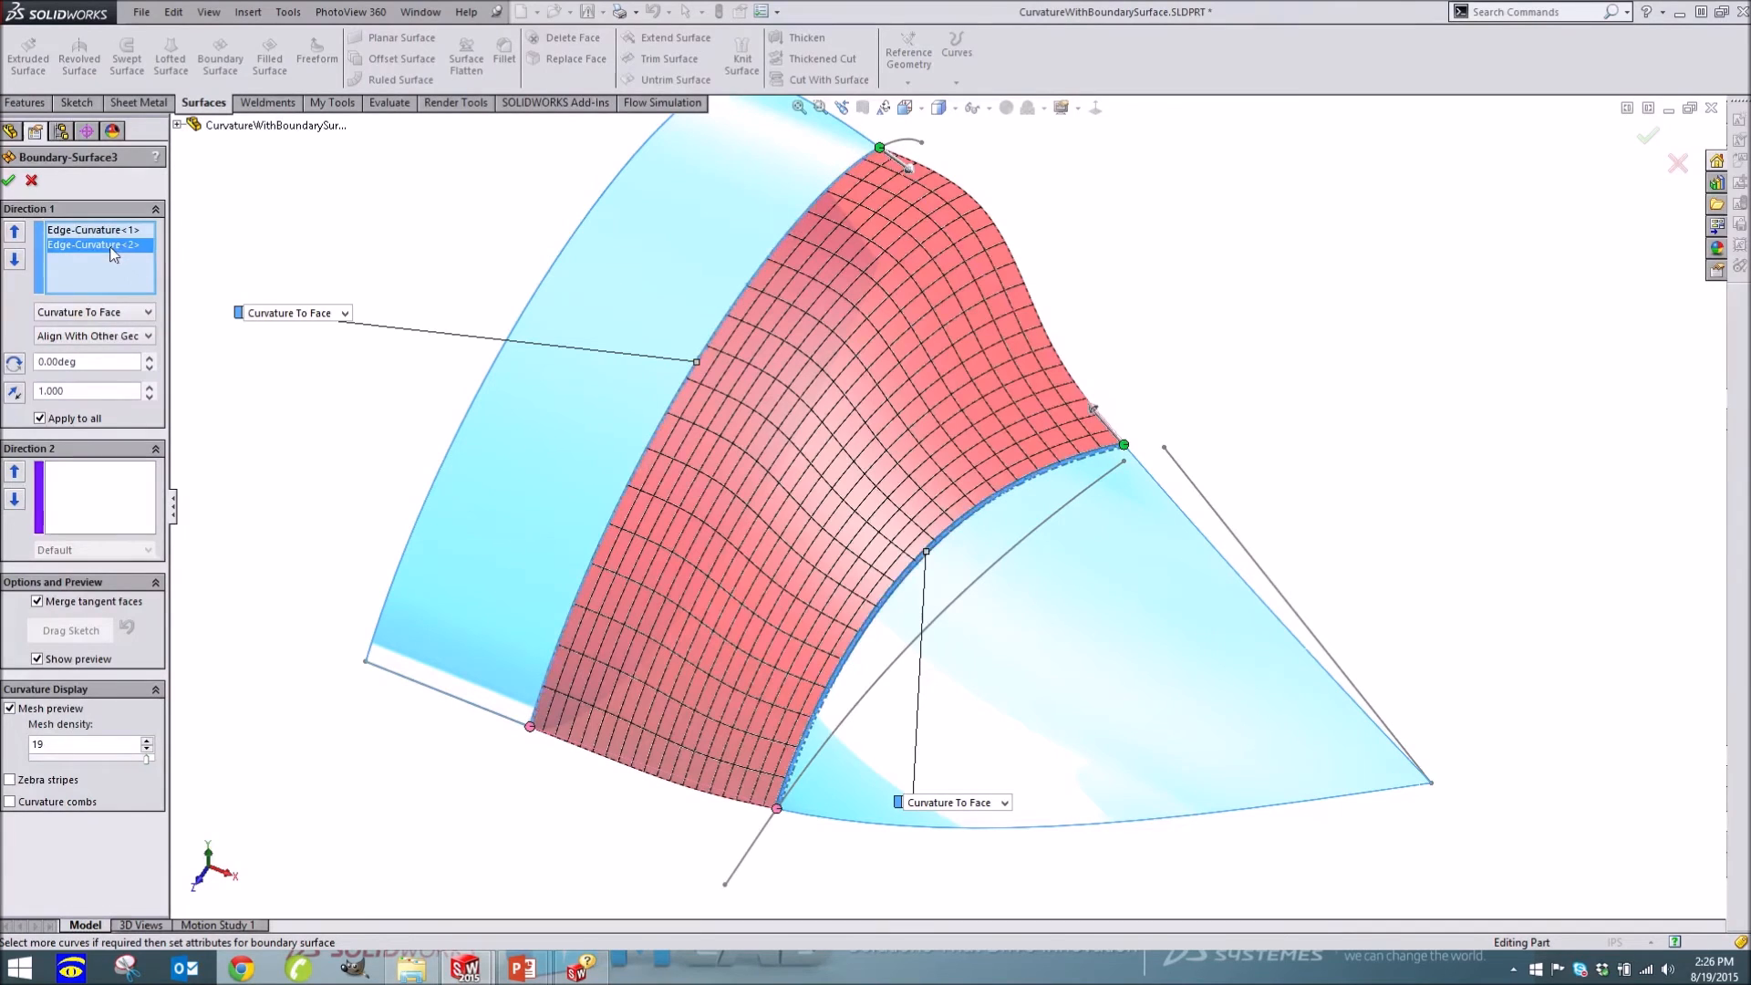
pyautogui.click(119, 338)
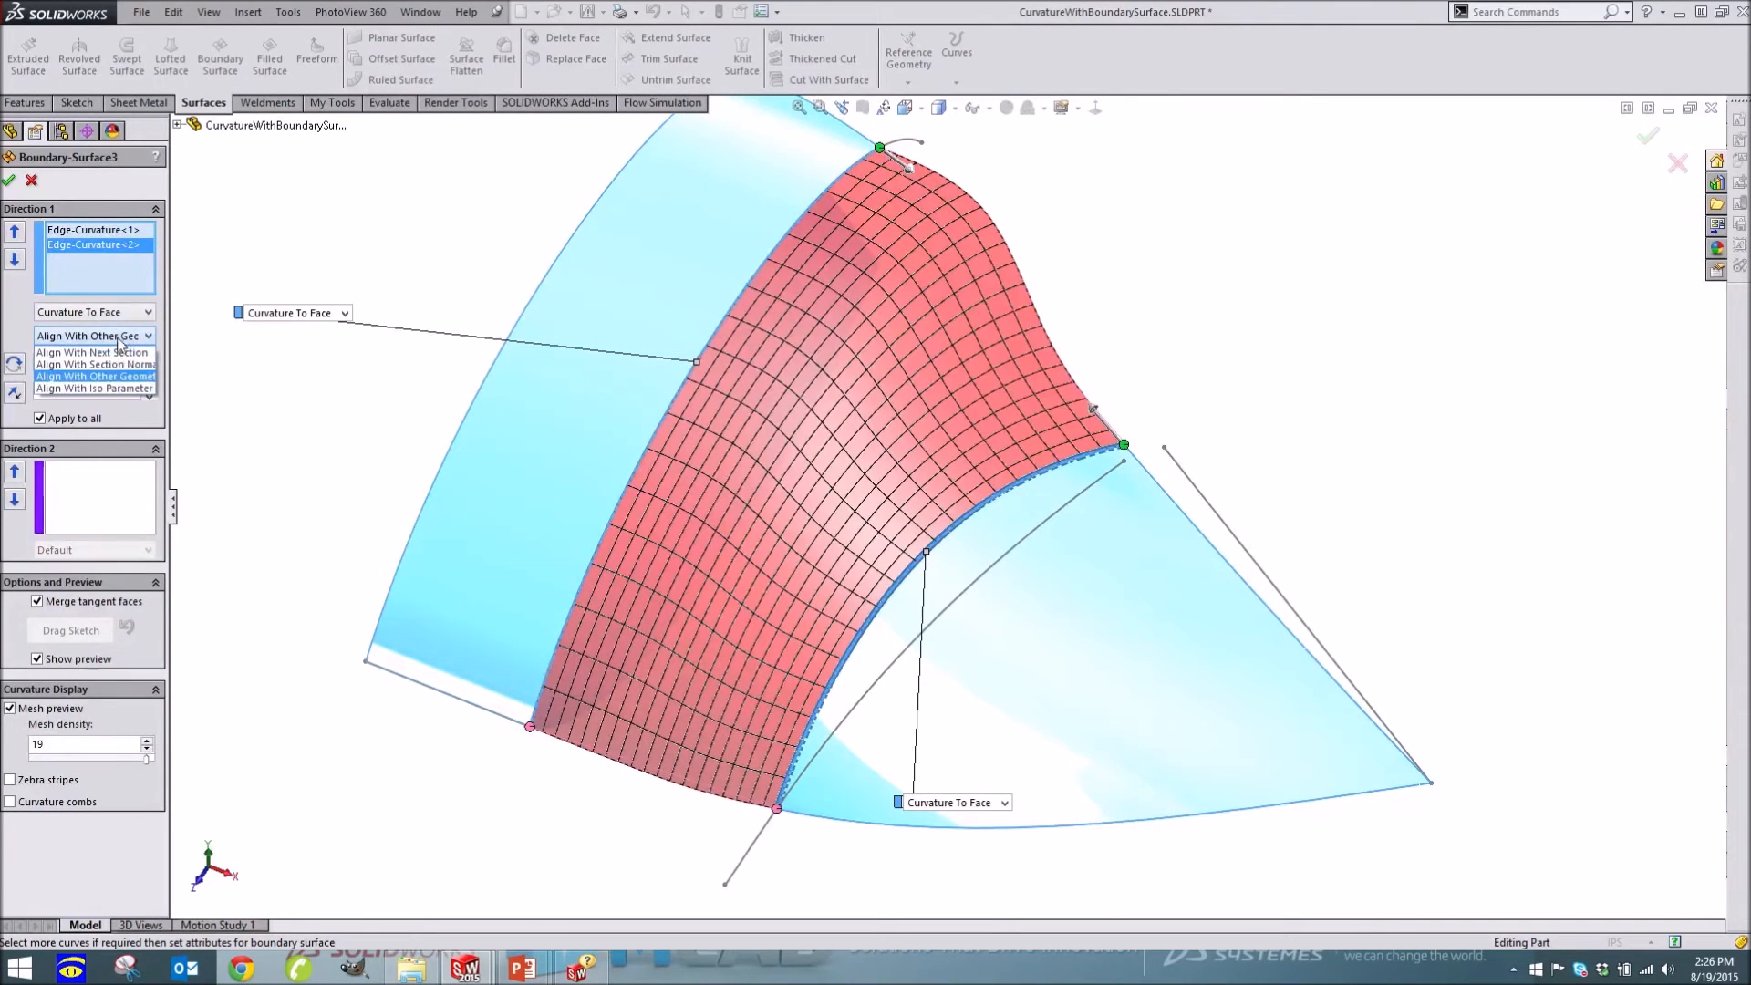
pyautogui.click(122, 389)
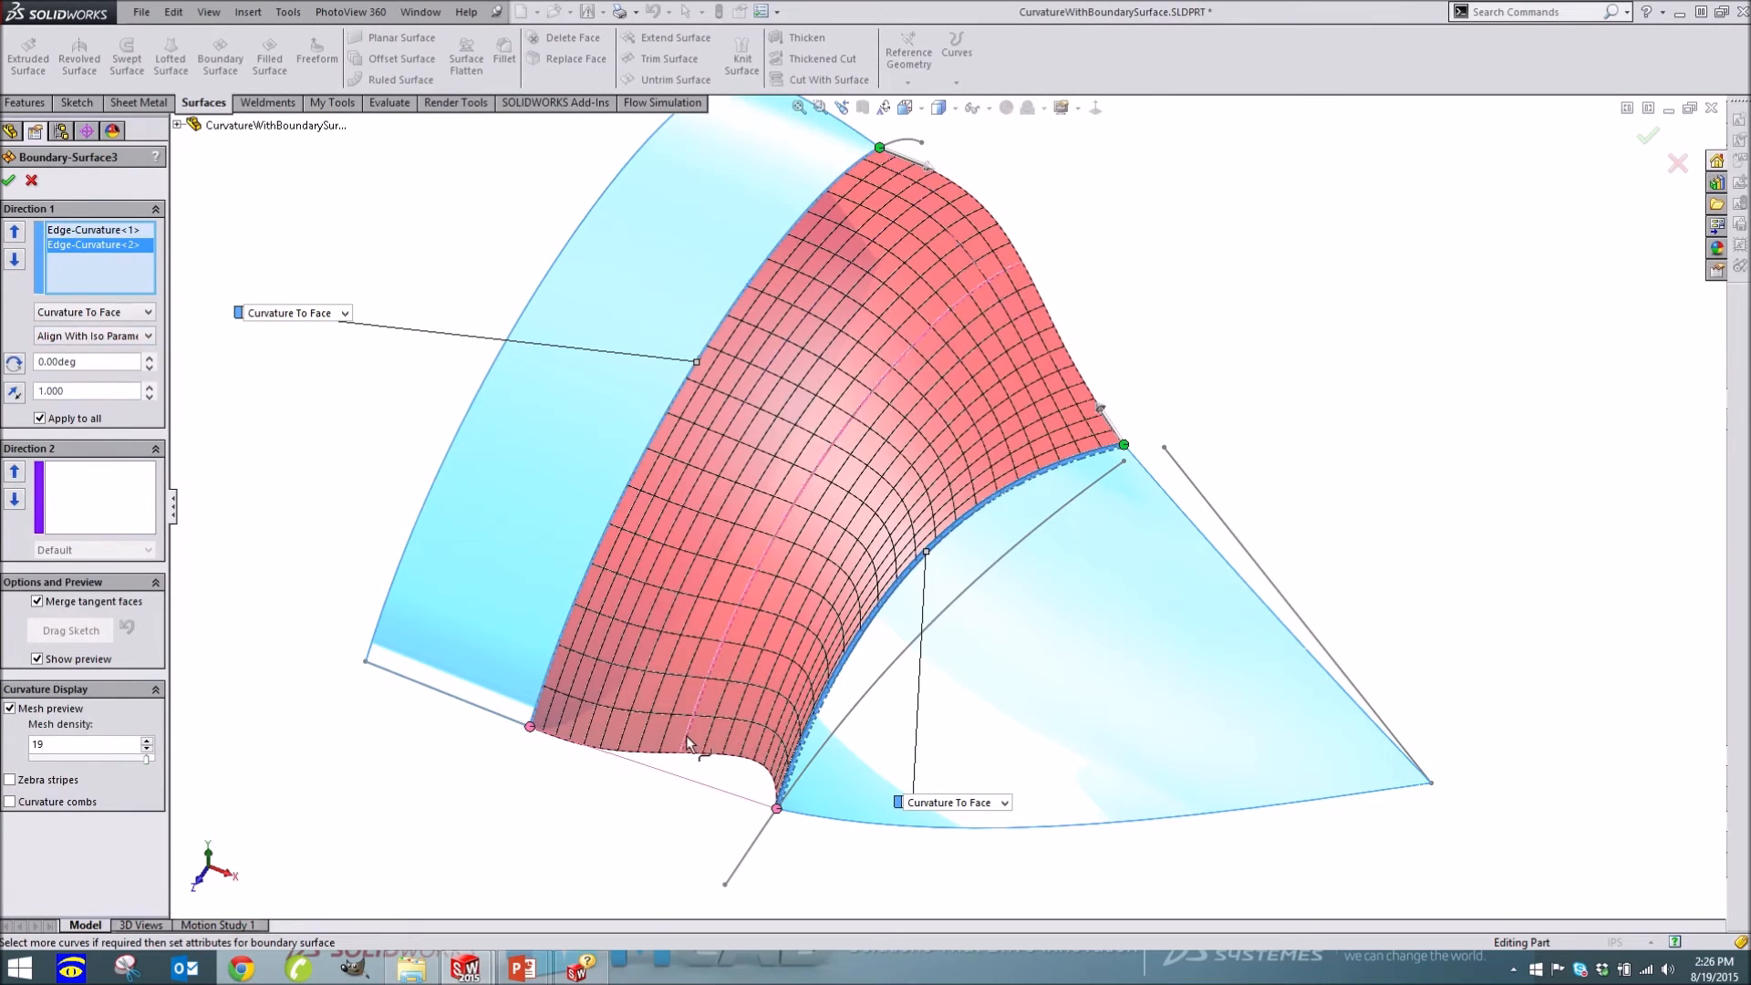
# Slide the boundary surface's green connector along the second edge so the surface covers only part of it, and accept the feature
pyautogui.moveTo(1137, 463); pyautogui.dragTo(948, 602)
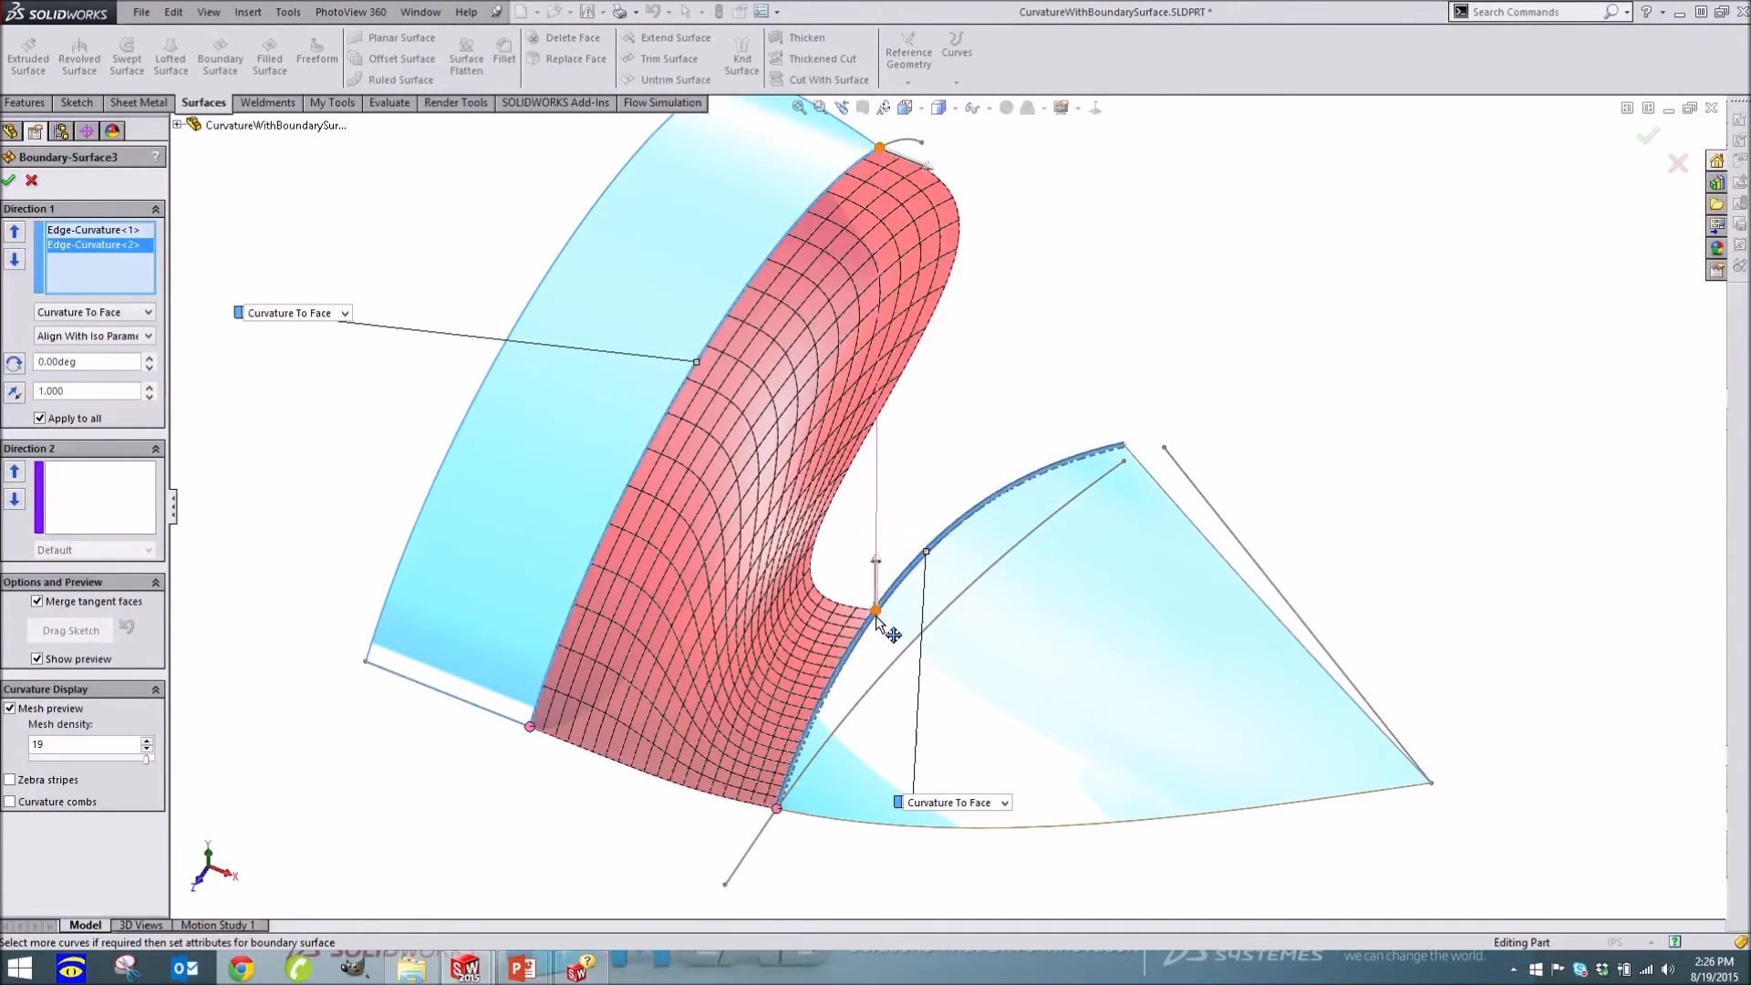
pyautogui.moveTo(875, 613); pyautogui.dragTo(1008, 496)
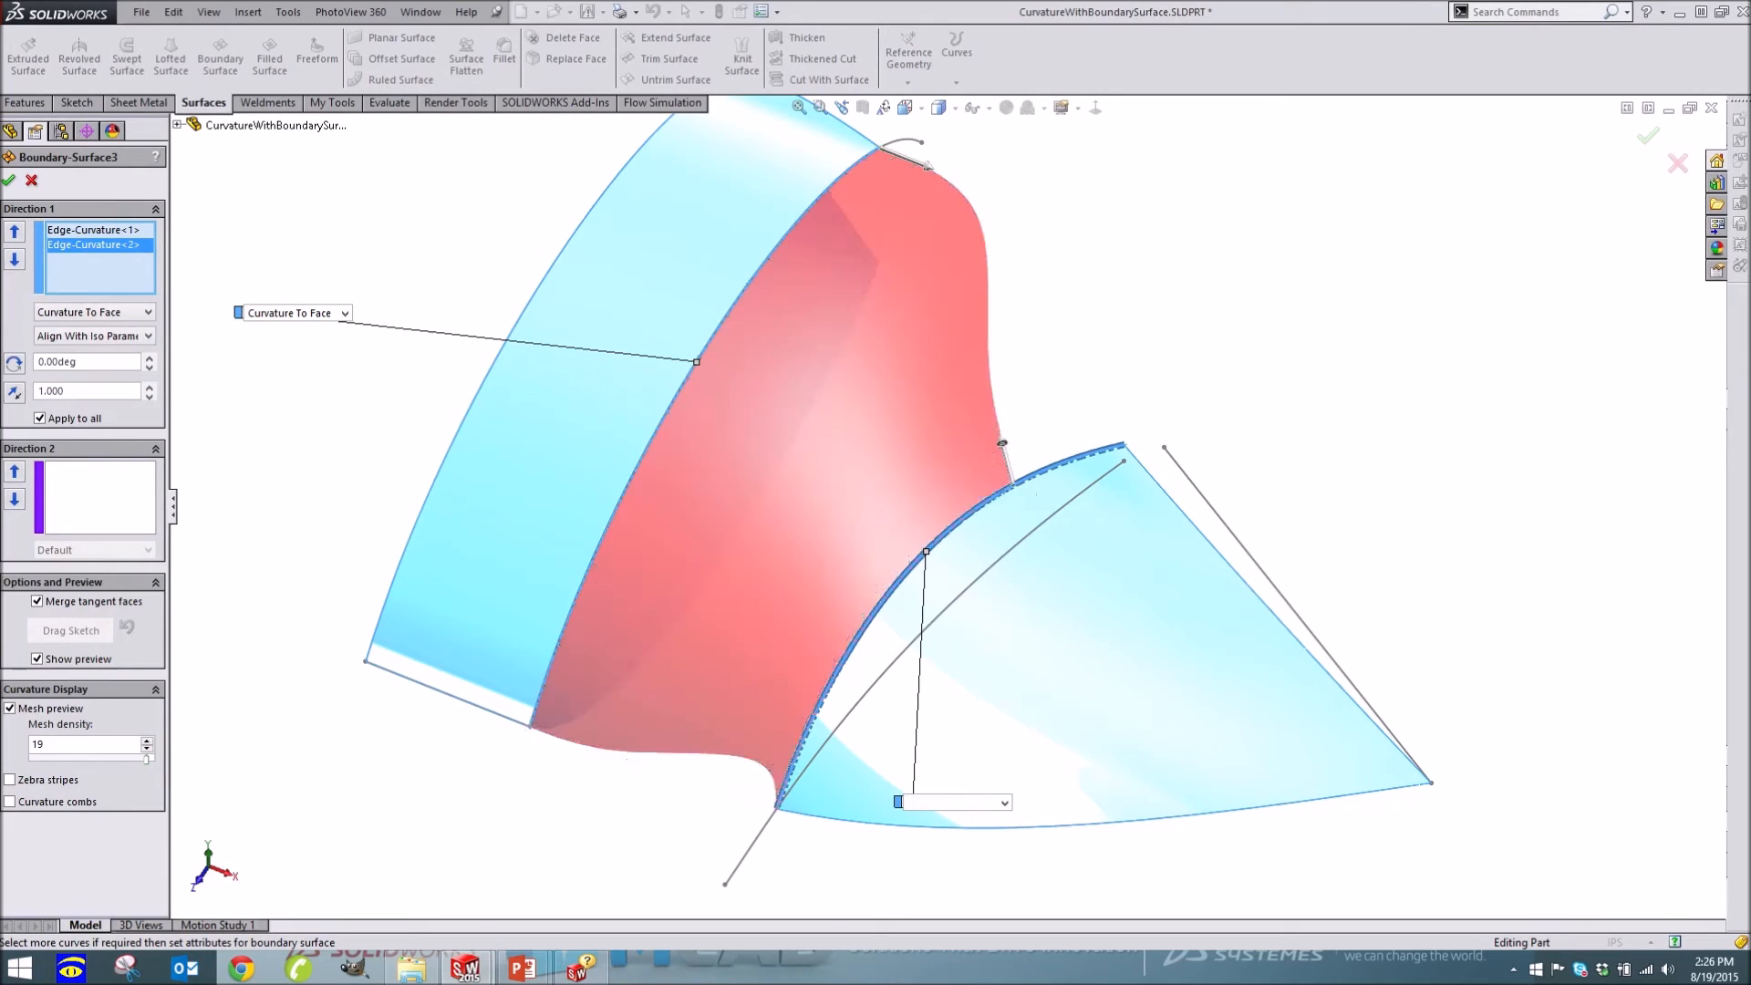
pyautogui.moveTo(916, 597); pyautogui.dragTo(910, 606)
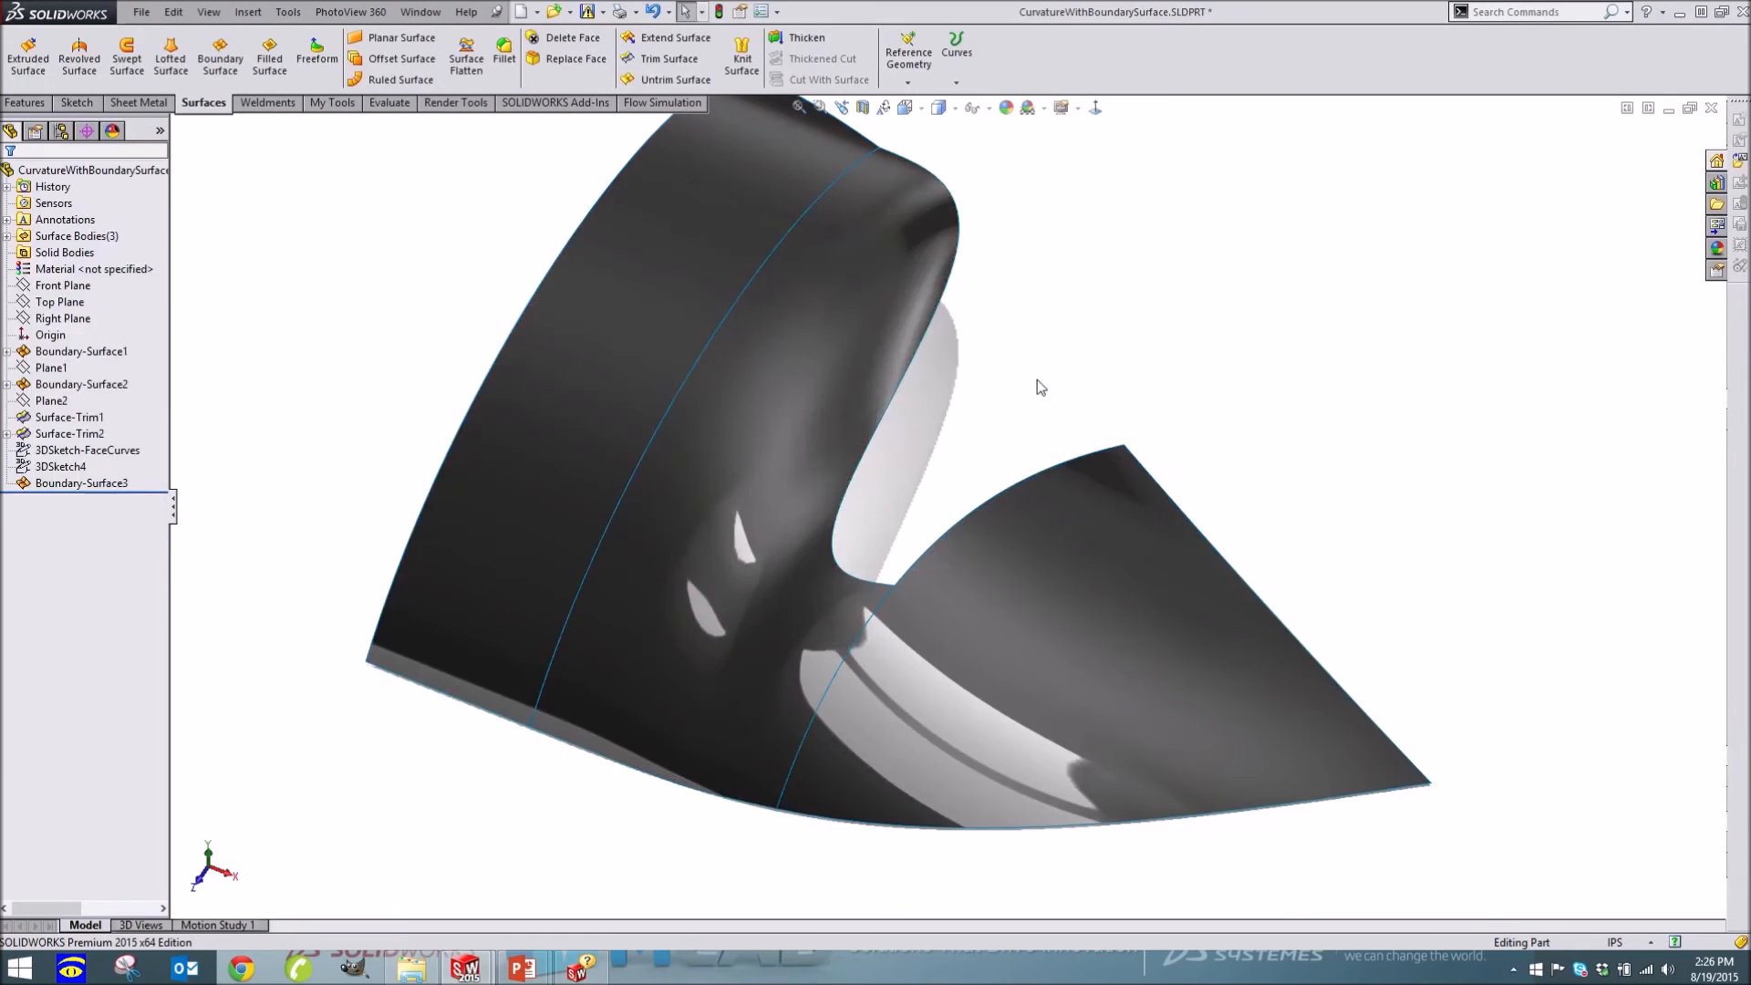
pyautogui.scroll(2, 1038, 383)
pyautogui.moveTo(1038, 382); pyautogui.dragTo(1055, 370, button='middle')
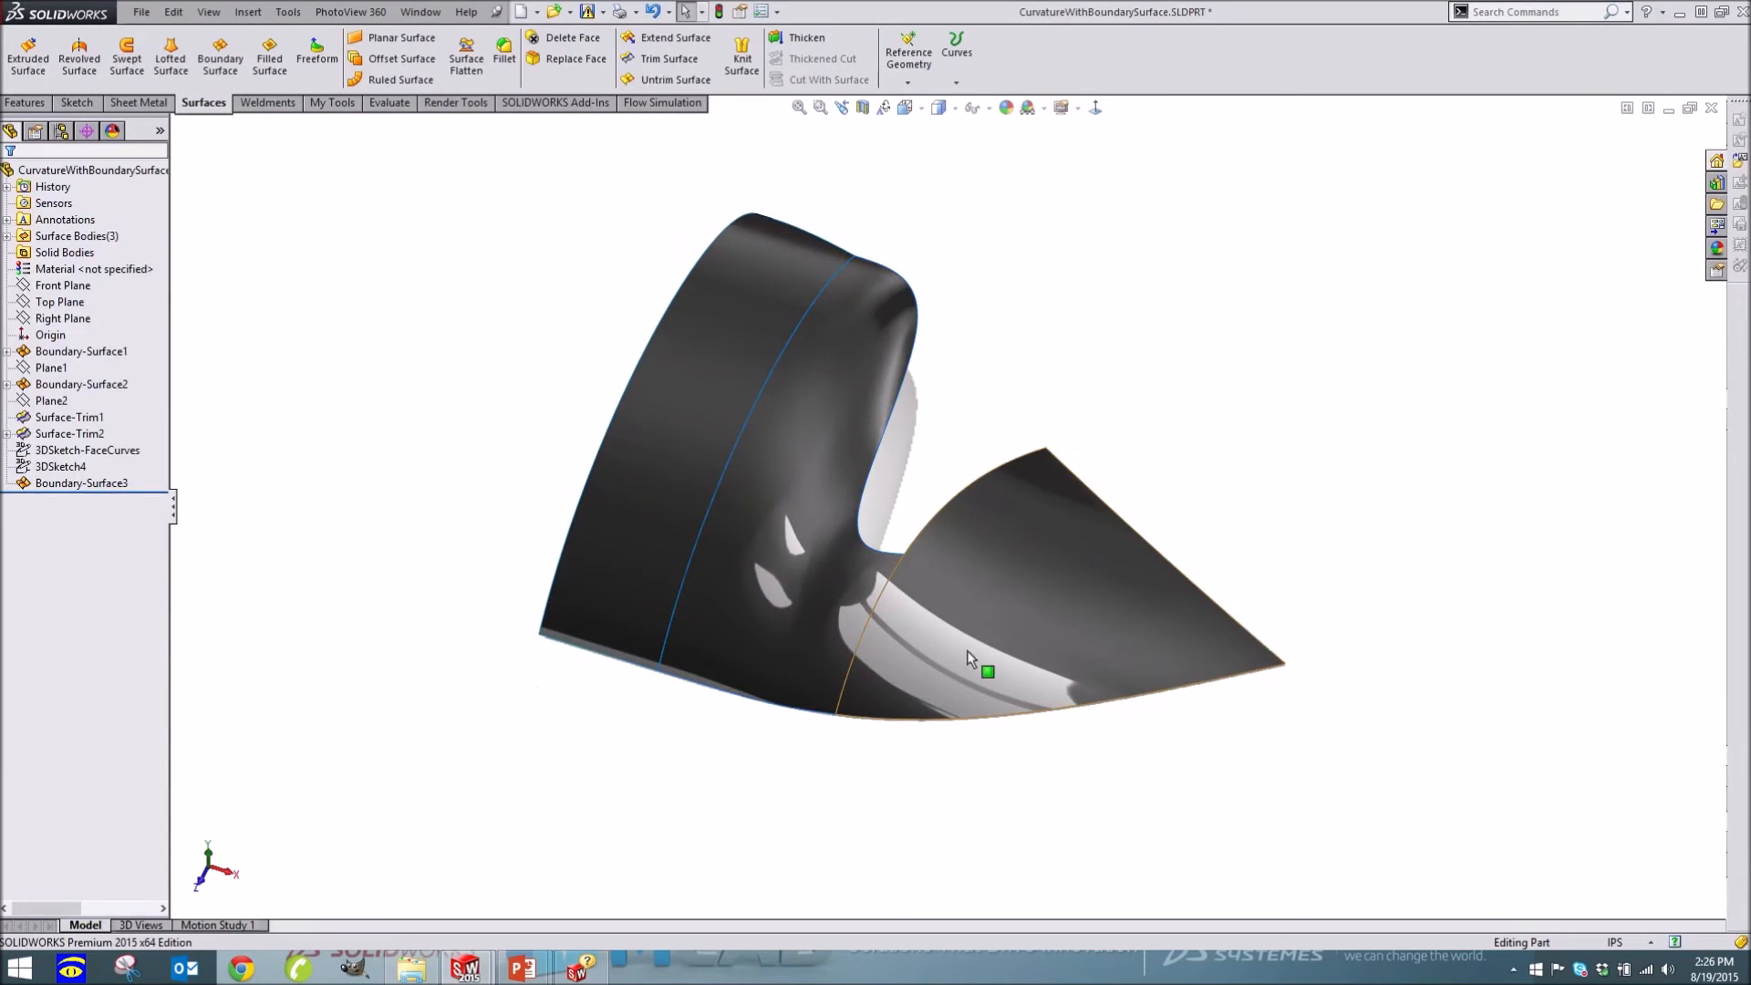
# Start Face Curves on the tapered Boundary-Surface2 face and set the first mesh direction to 9 curves
pyautogui.click(1003, 600)
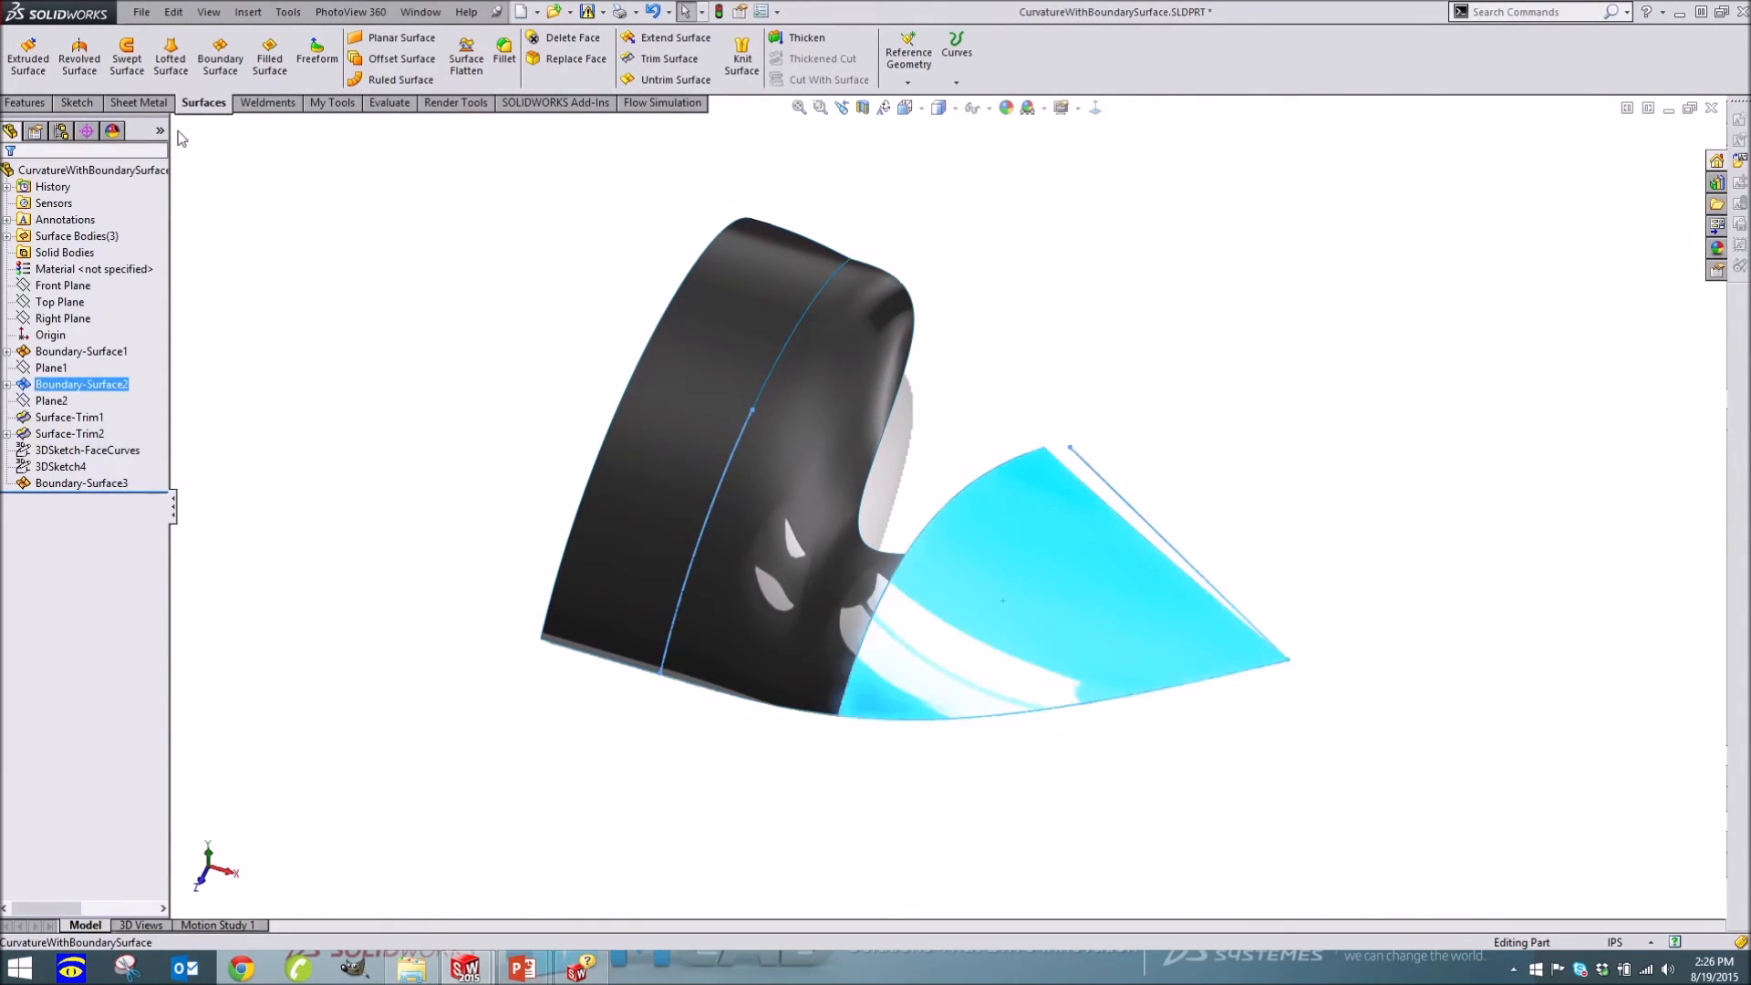
pyautogui.click(288, 12)
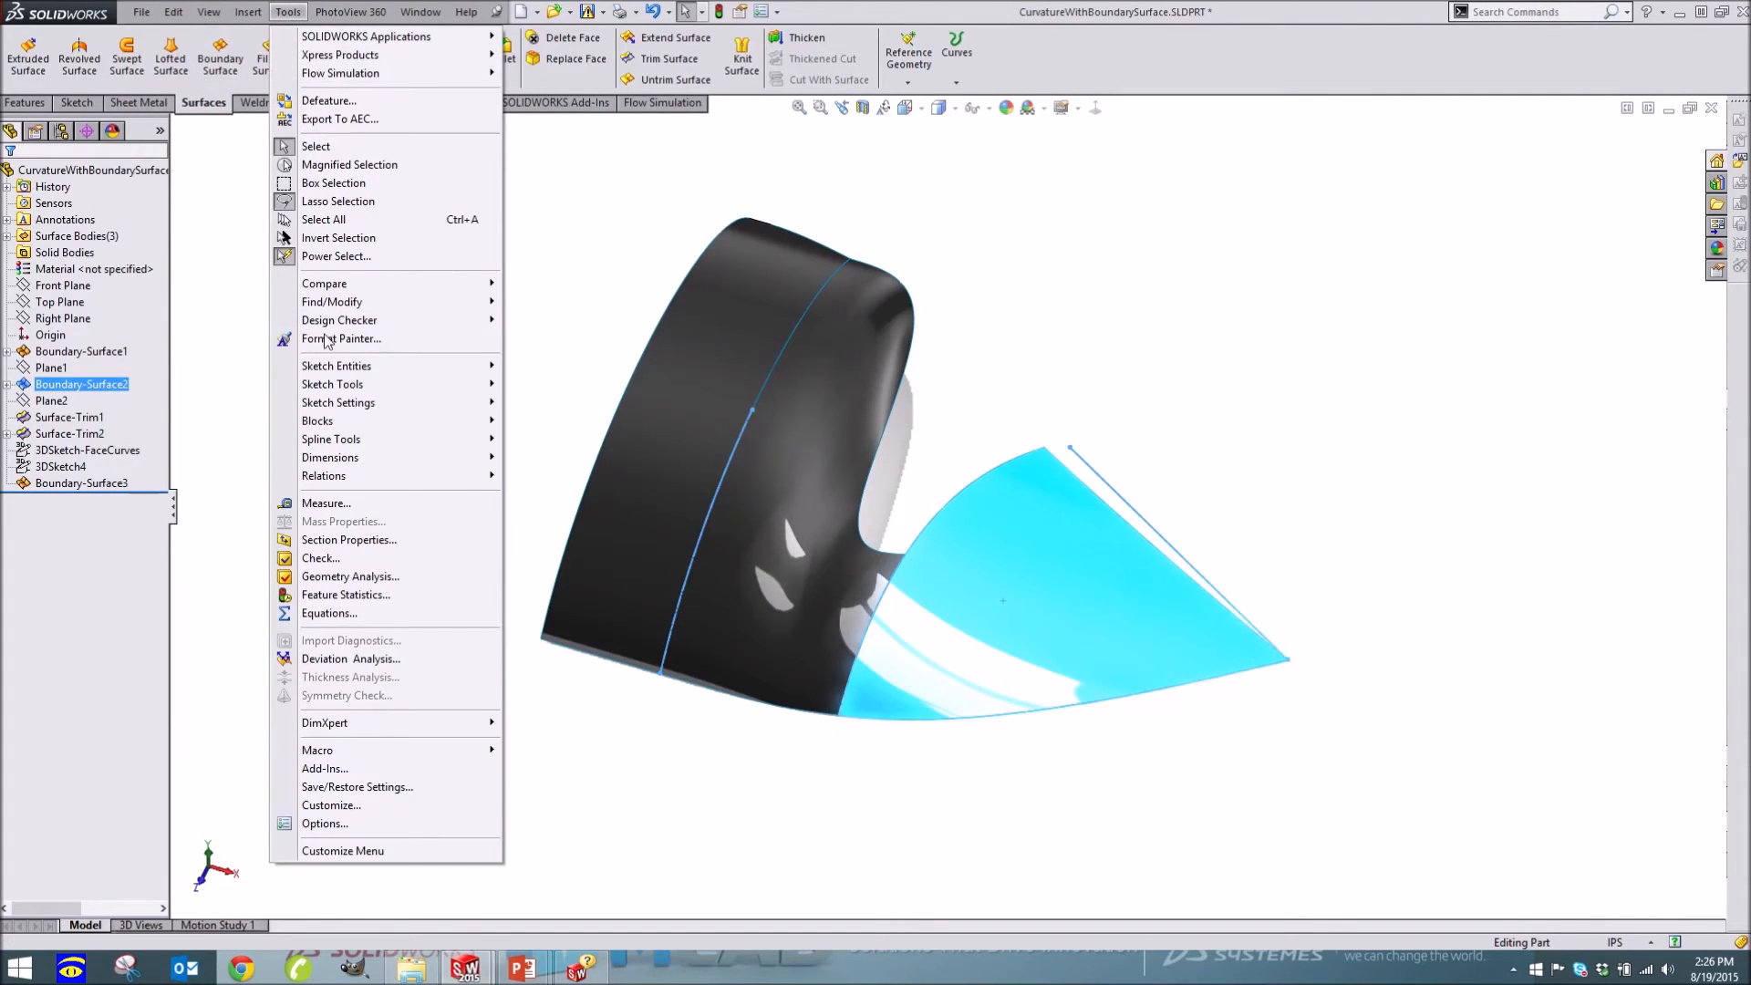
pyautogui.moveTo(343, 390)
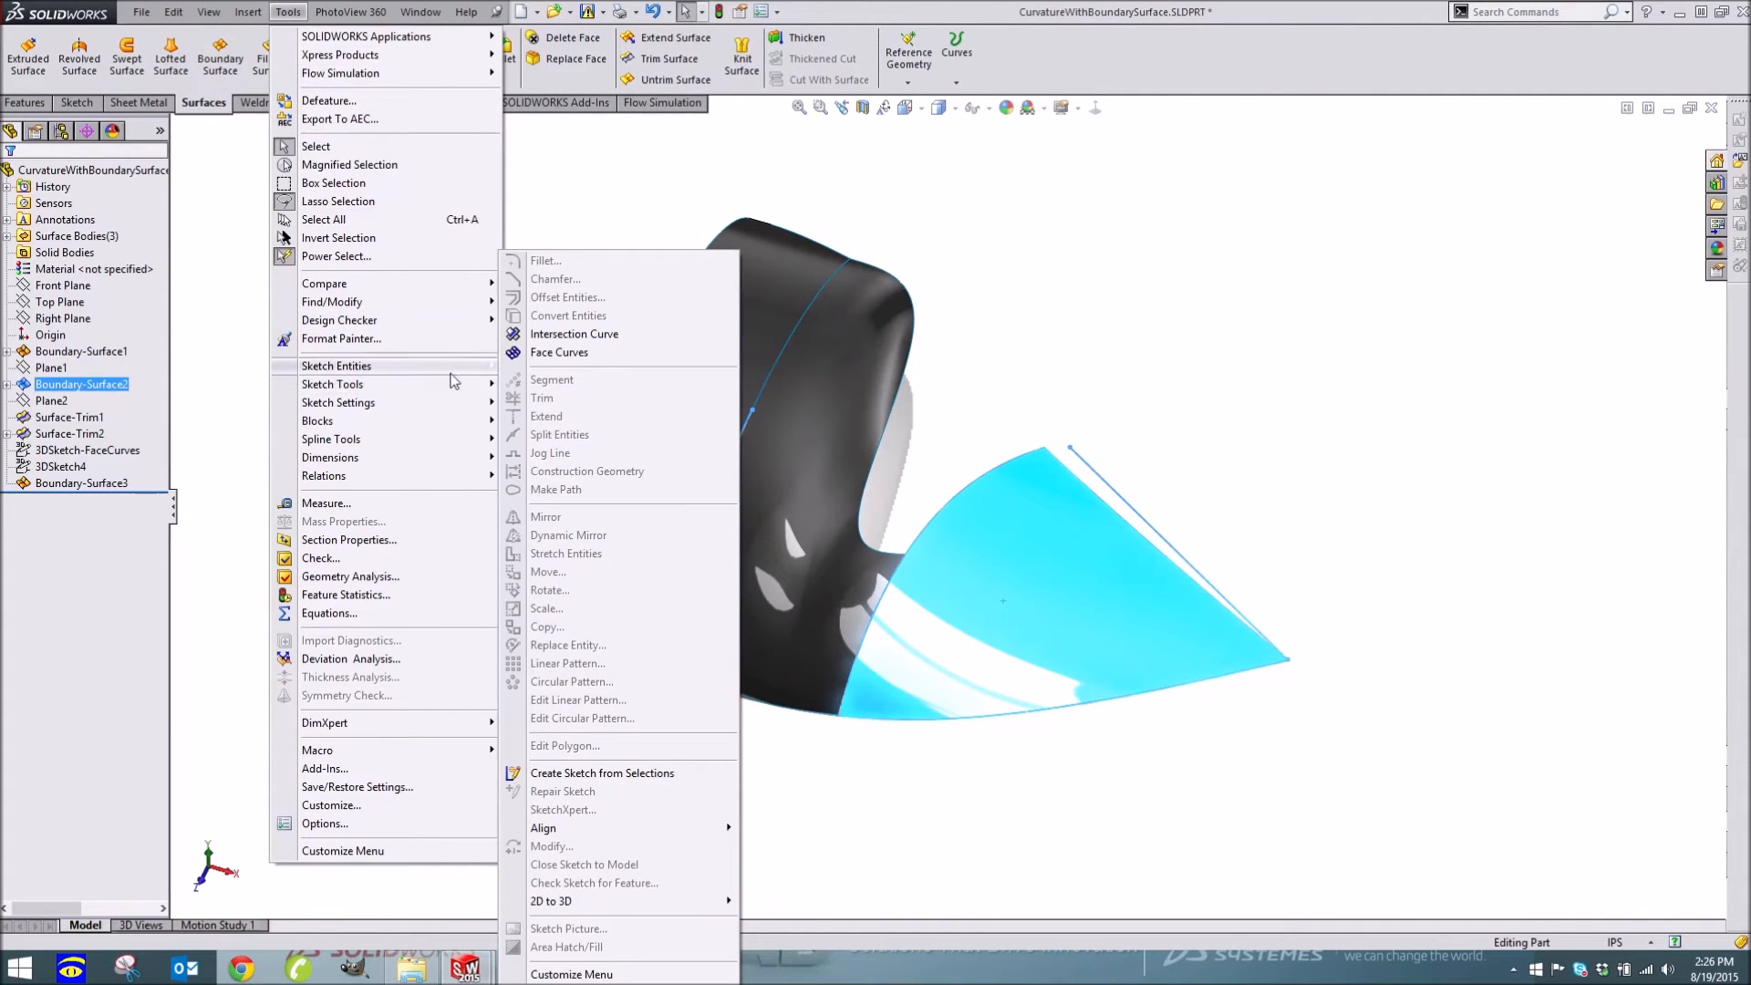
pyautogui.click(558, 353)
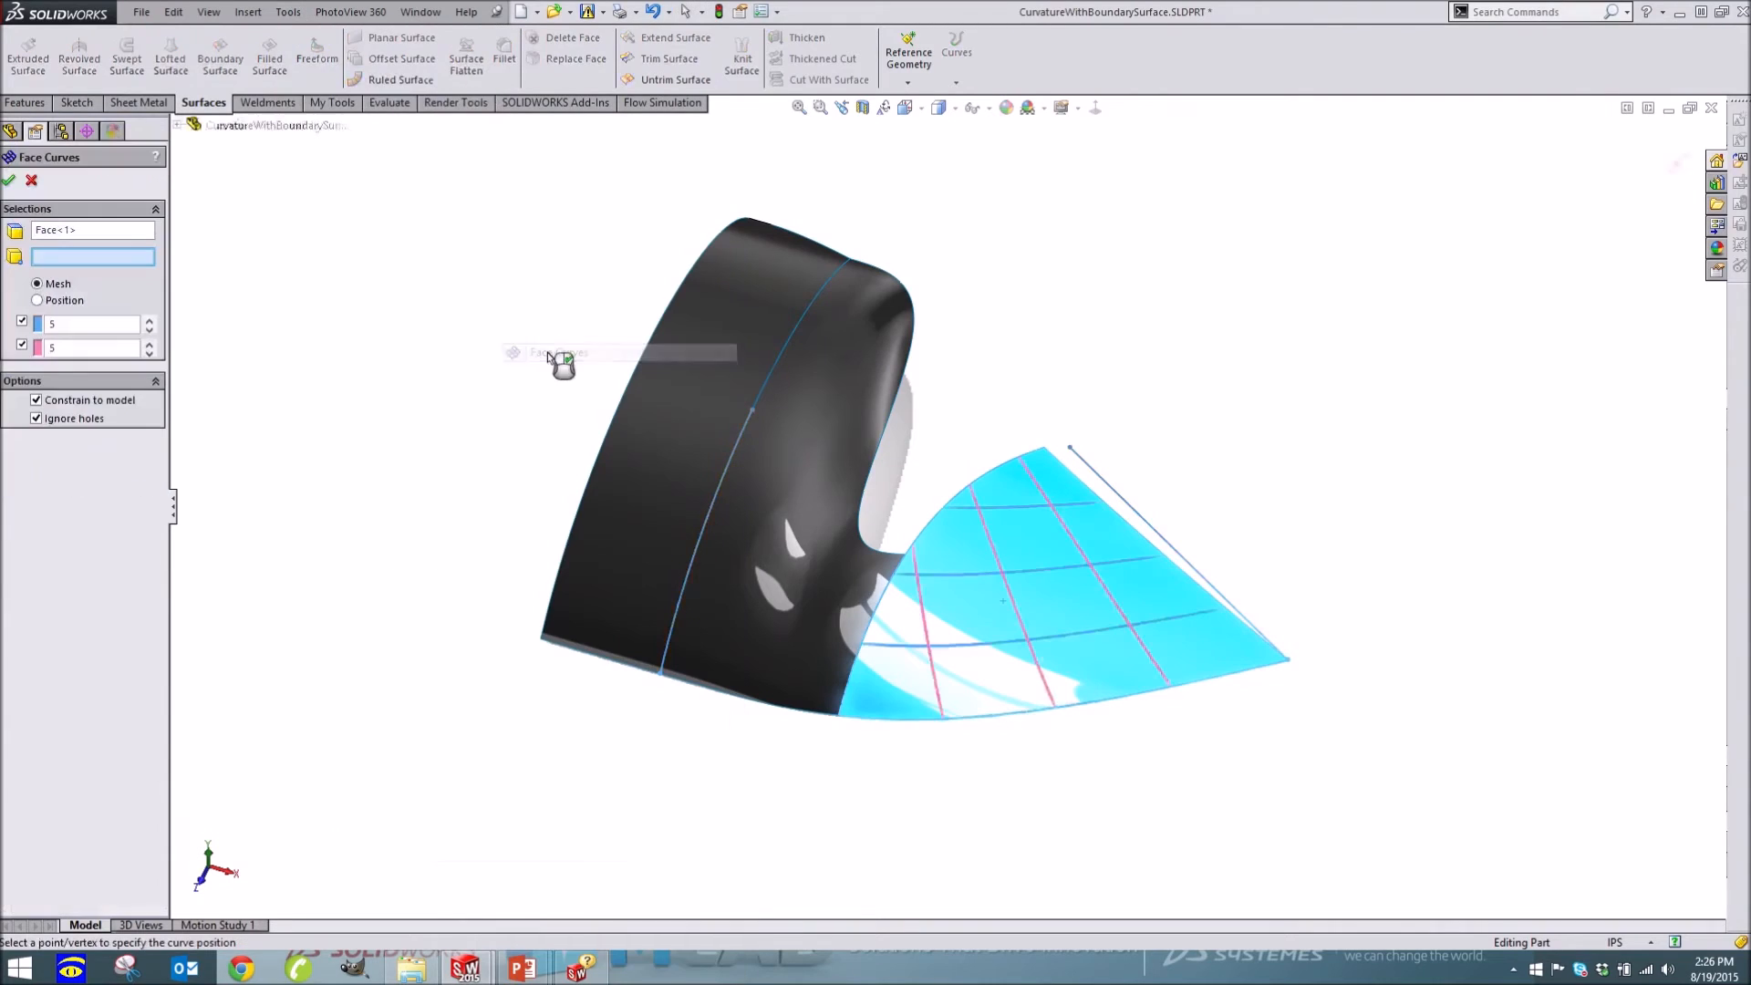
pyautogui.click(149, 322)
pyautogui.click(150, 322)
pyautogui.click(150, 322)
pyautogui.click(151, 323)
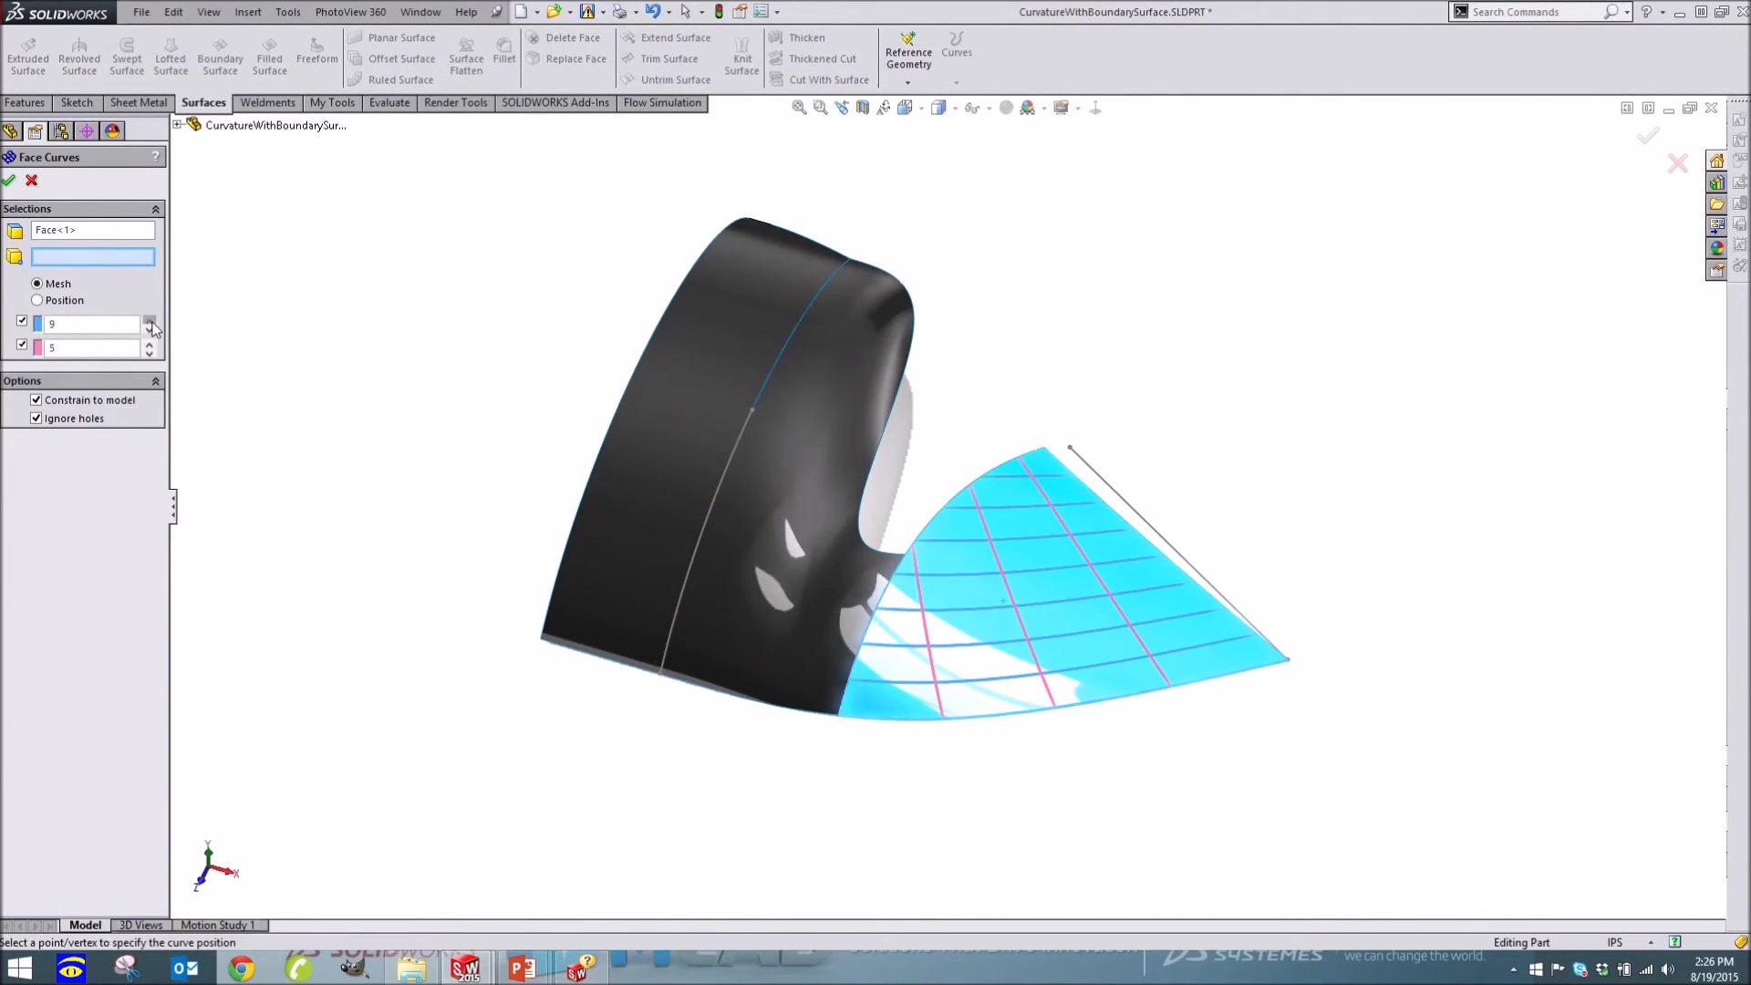
# Set the second mesh direction to 12 curves and create the face curves
pyautogui.click(149, 345)
pyautogui.click(149, 345)
pyautogui.click(149, 345)
pyautogui.click(150, 345)
pyautogui.click(150, 345)
pyautogui.click(150, 344)
pyautogui.click(149, 344)
pyautogui.moveTo(395, 386); pyautogui.dragTo(406, 410, button='middle')
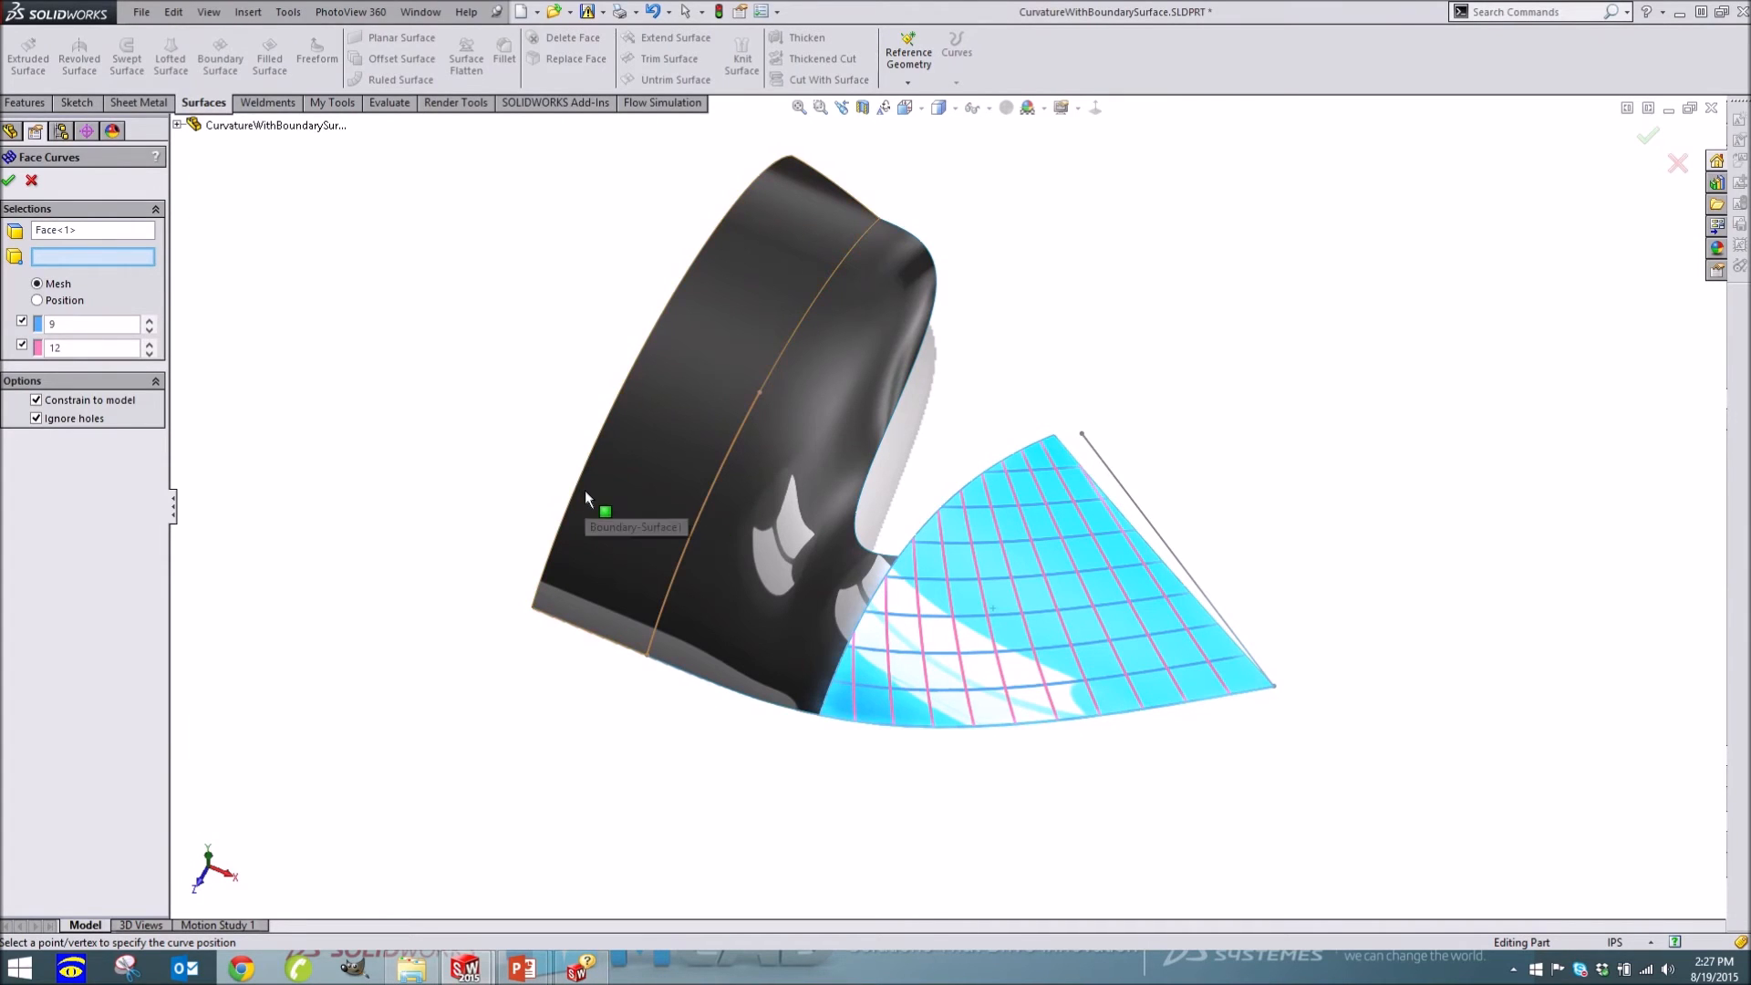
pyautogui.click(10, 181)
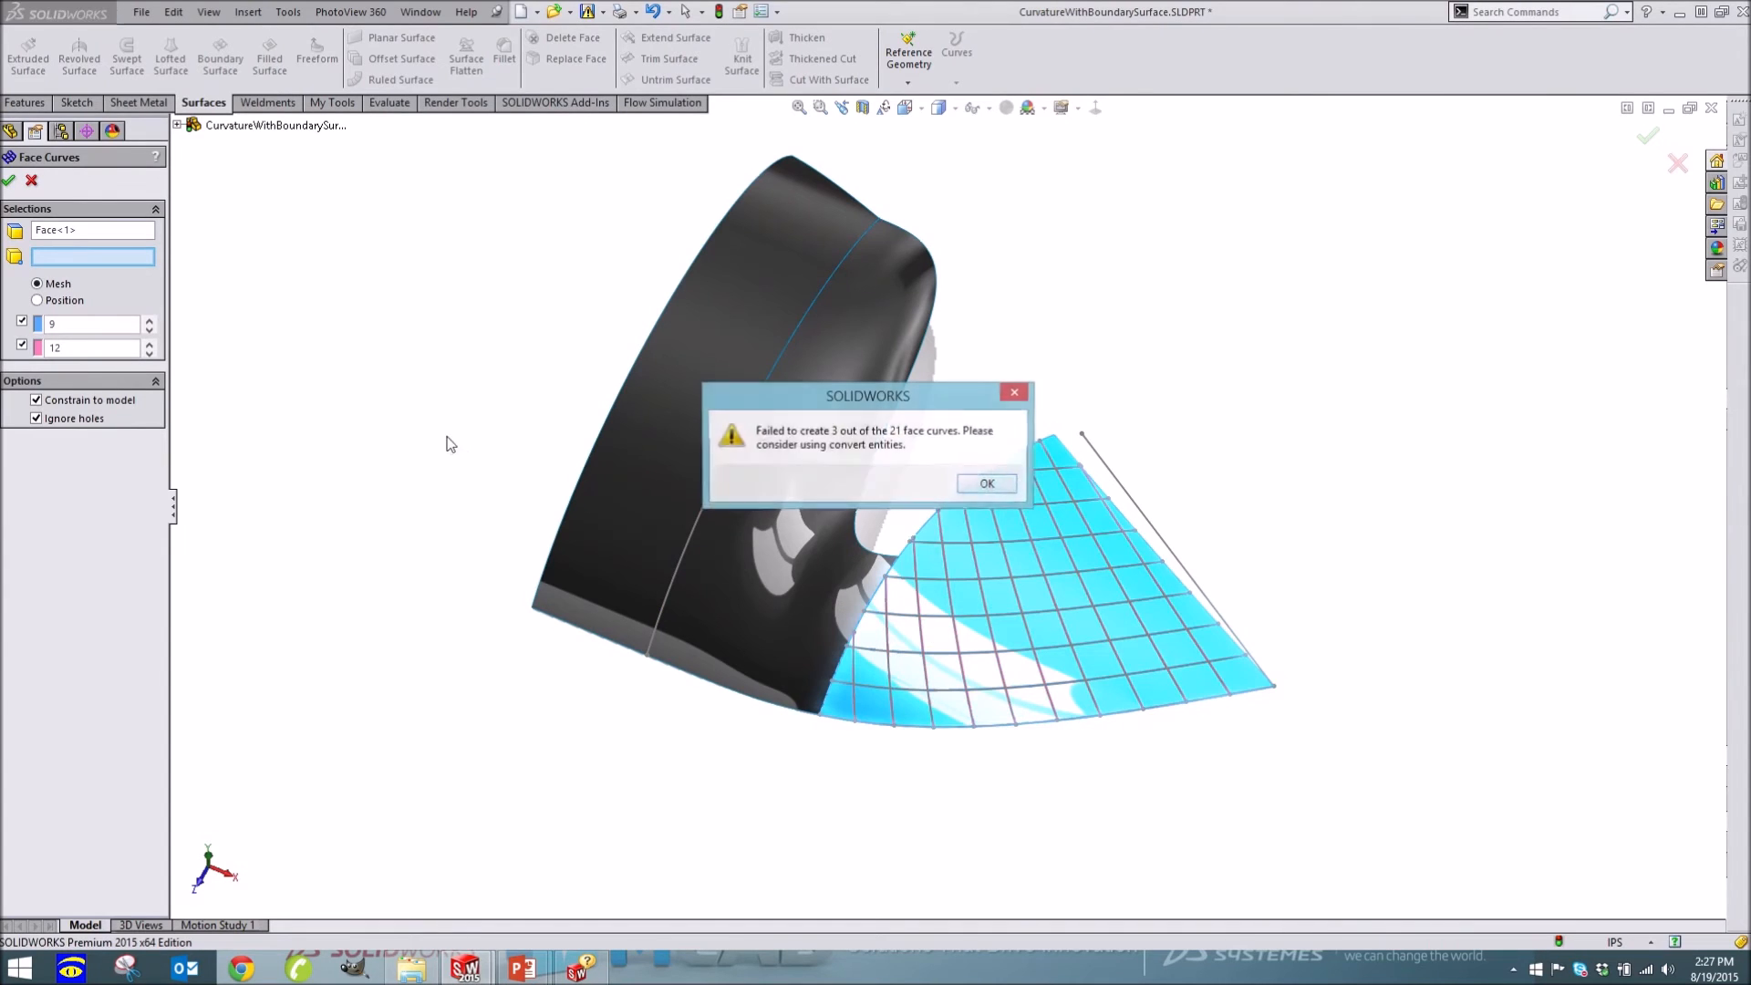
pyautogui.click(987, 486)
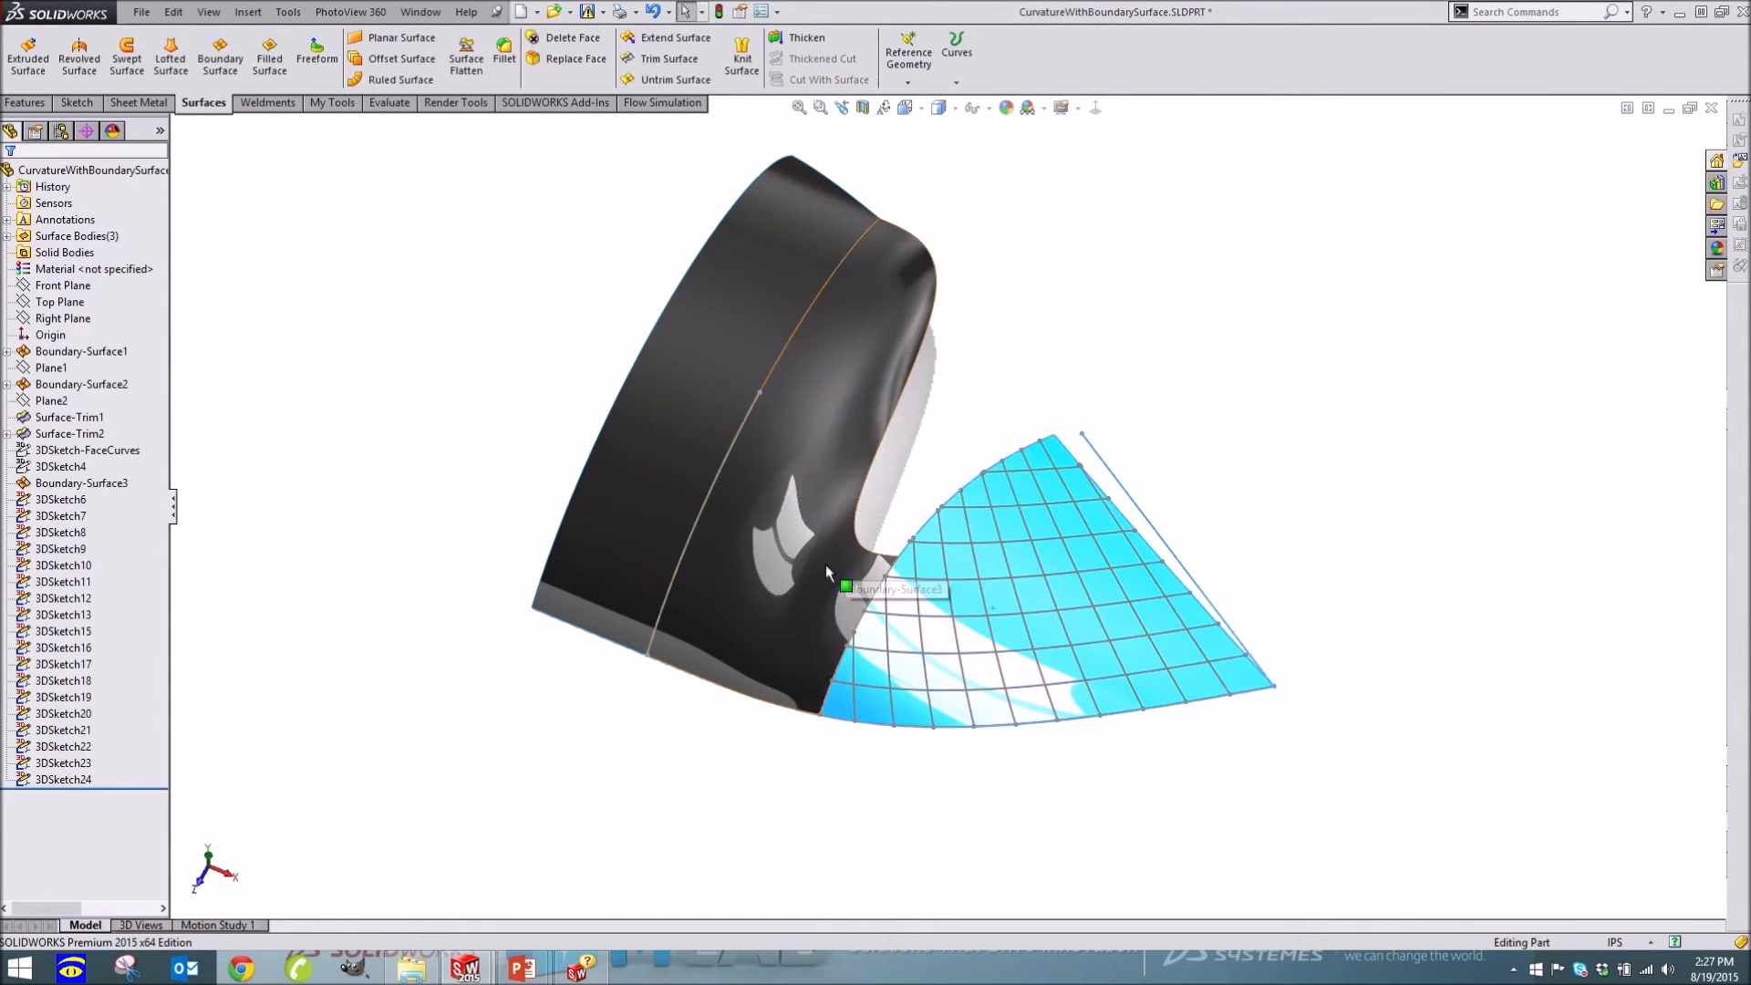
# Examine the face curves where they meet Boundary-Surface3, and close the CurvatureWithBoundarySurface part
pyautogui.click(828, 565)
pyautogui.scroll(-5, 851, 469)
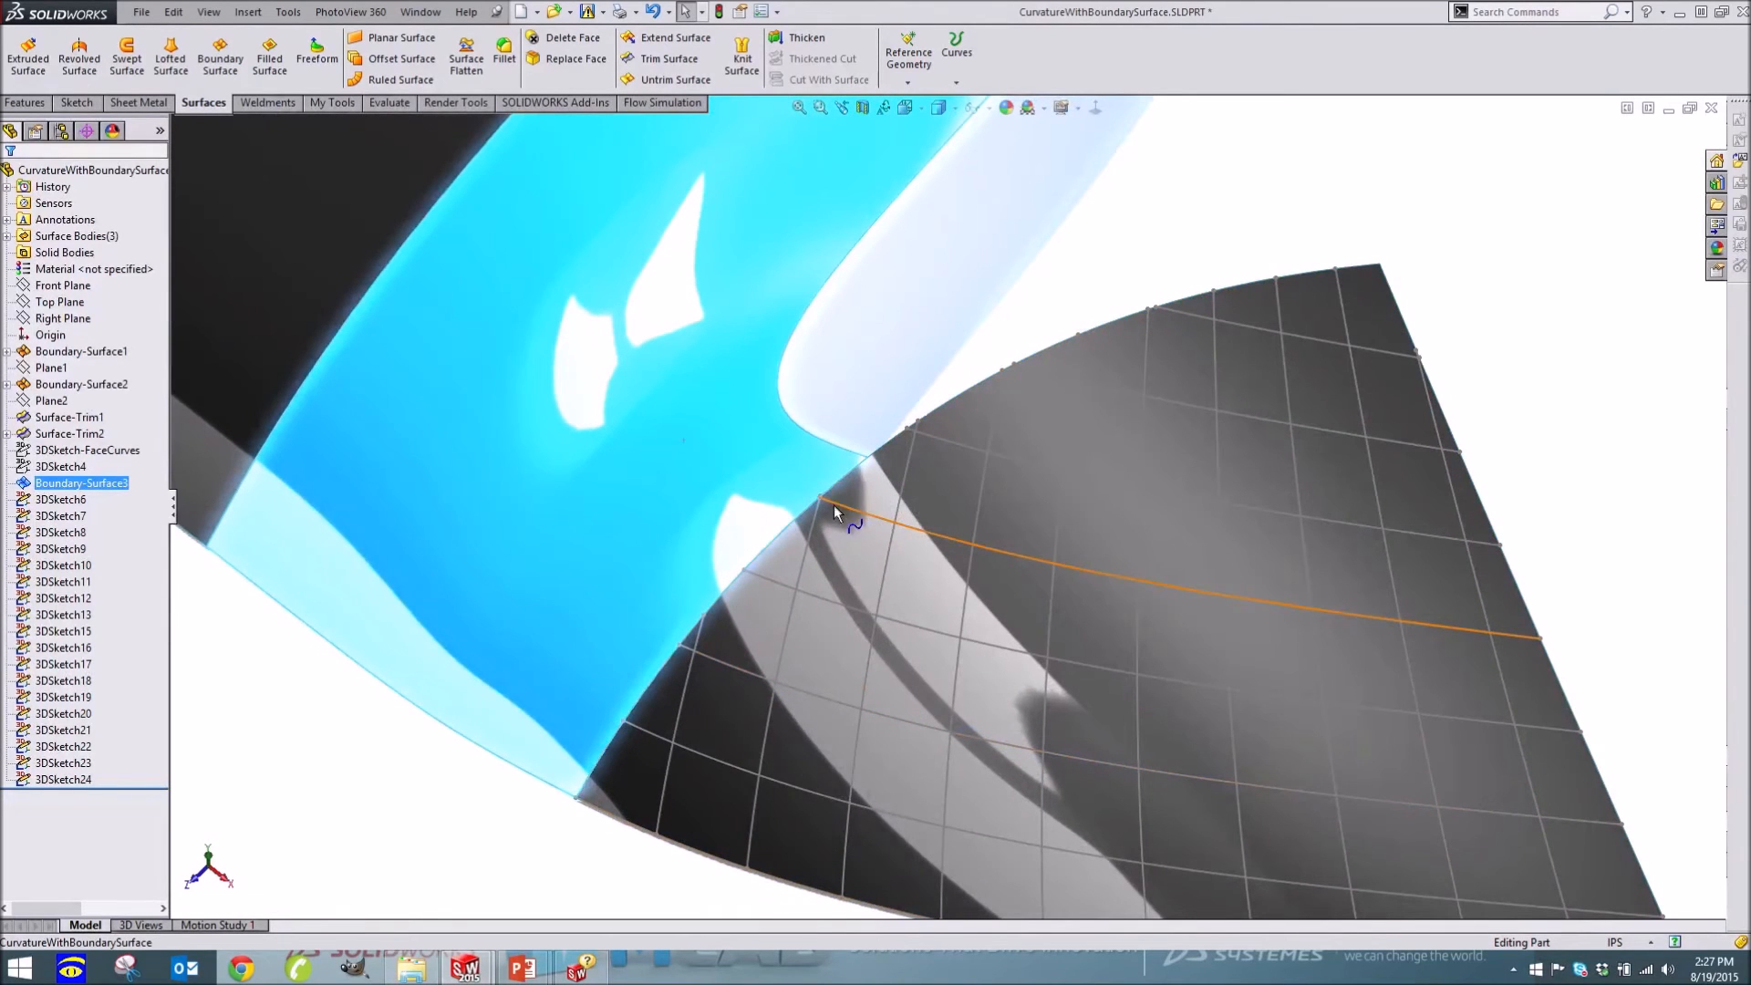
pyautogui.scroll(5, 844, 517)
pyautogui.moveTo(844, 518); pyautogui.dragTo(885, 627, button='middle')
pyautogui.click(569, 786)
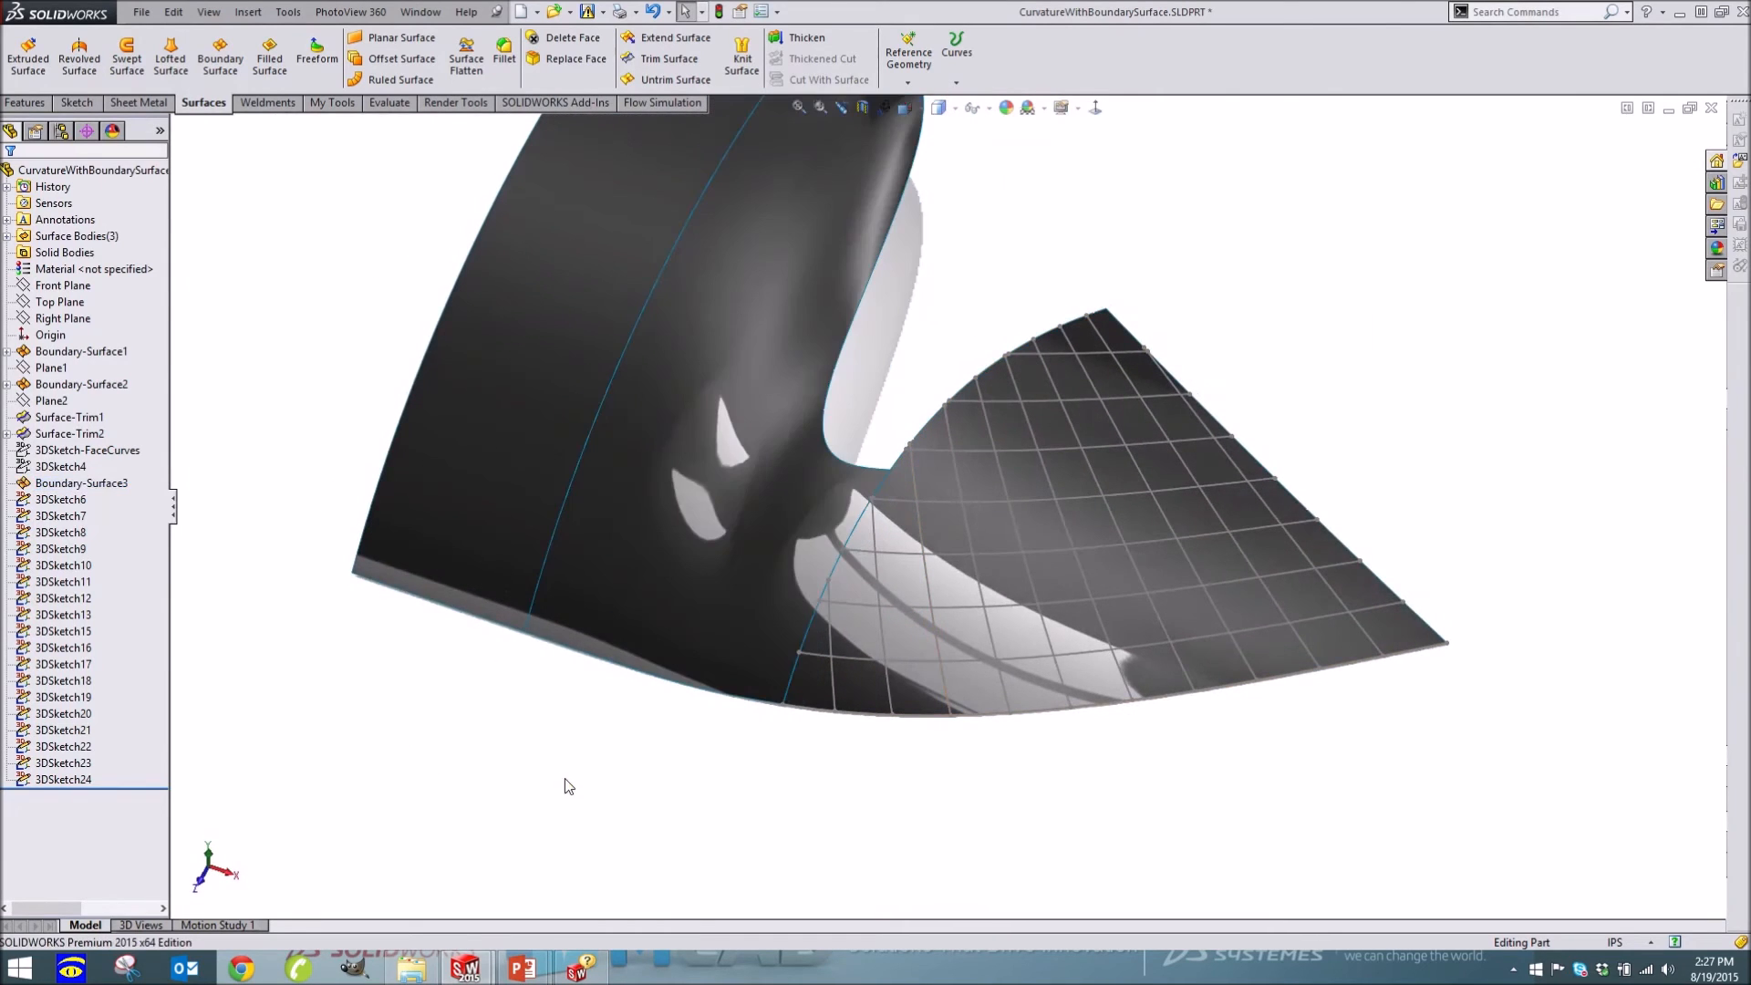
pyautogui.press('f')
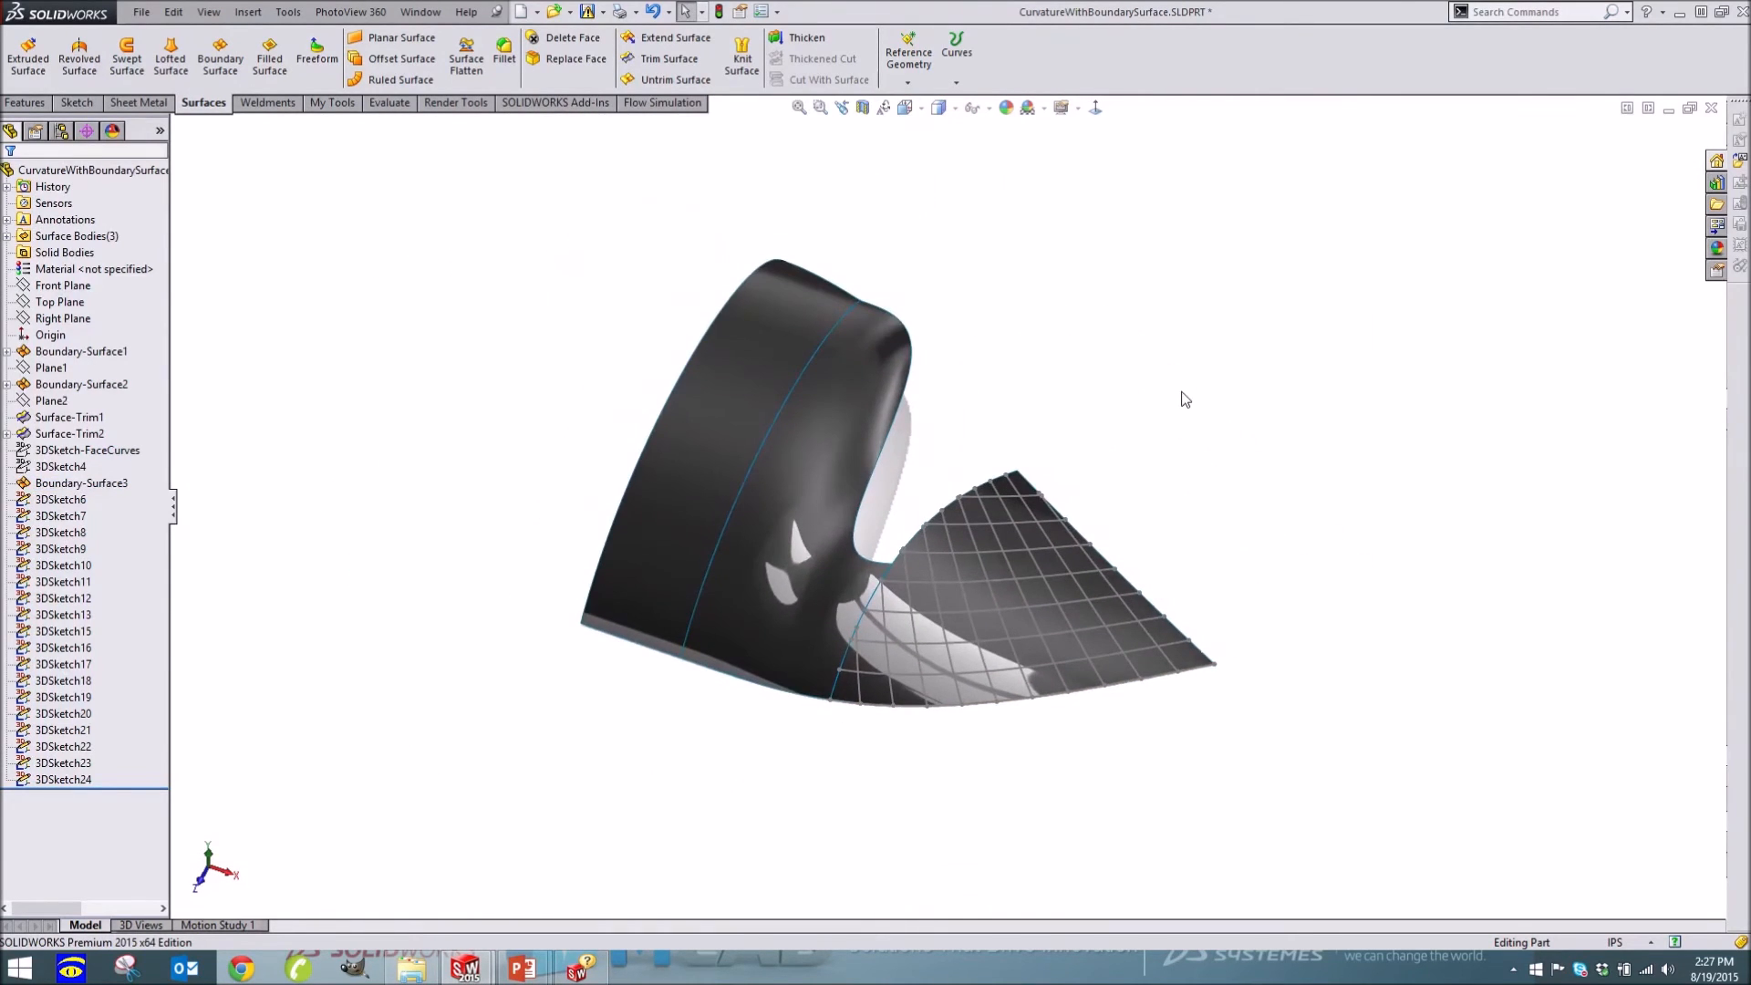
pyautogui.click(1712, 110)
pyautogui.click(807, 494)
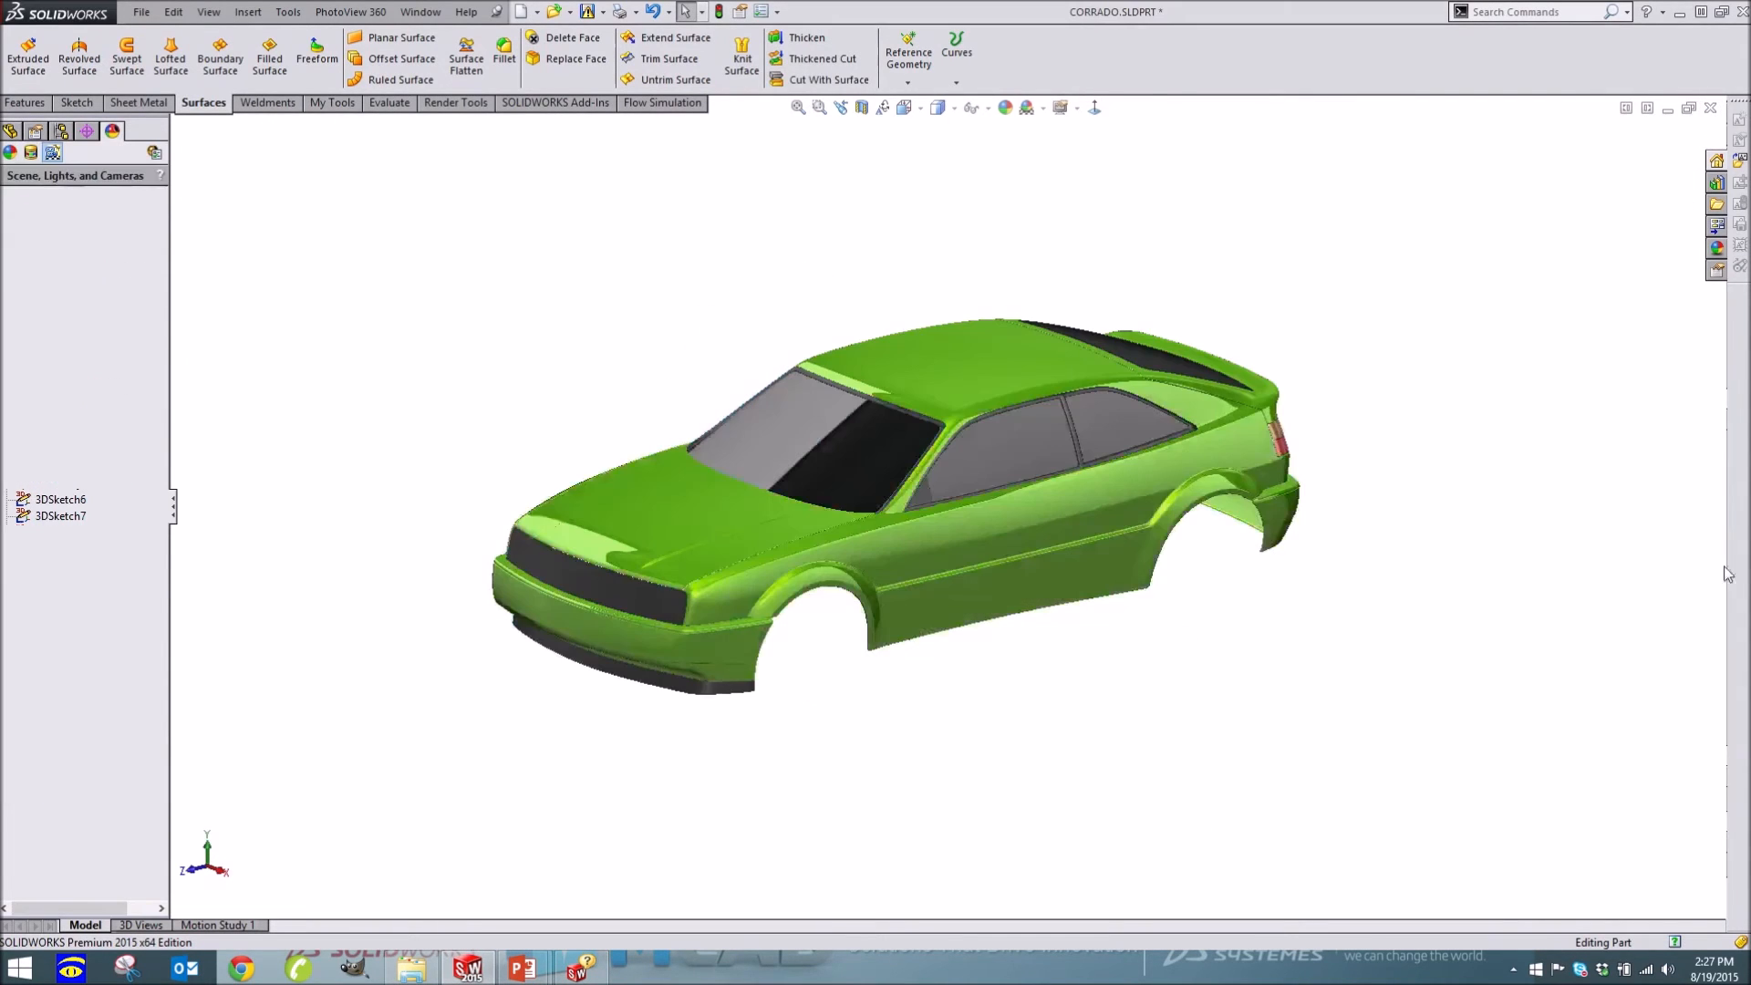
# Create a new part from the Part template in the Training Templates
pyautogui.click(141, 12)
pyautogui.click(164, 34)
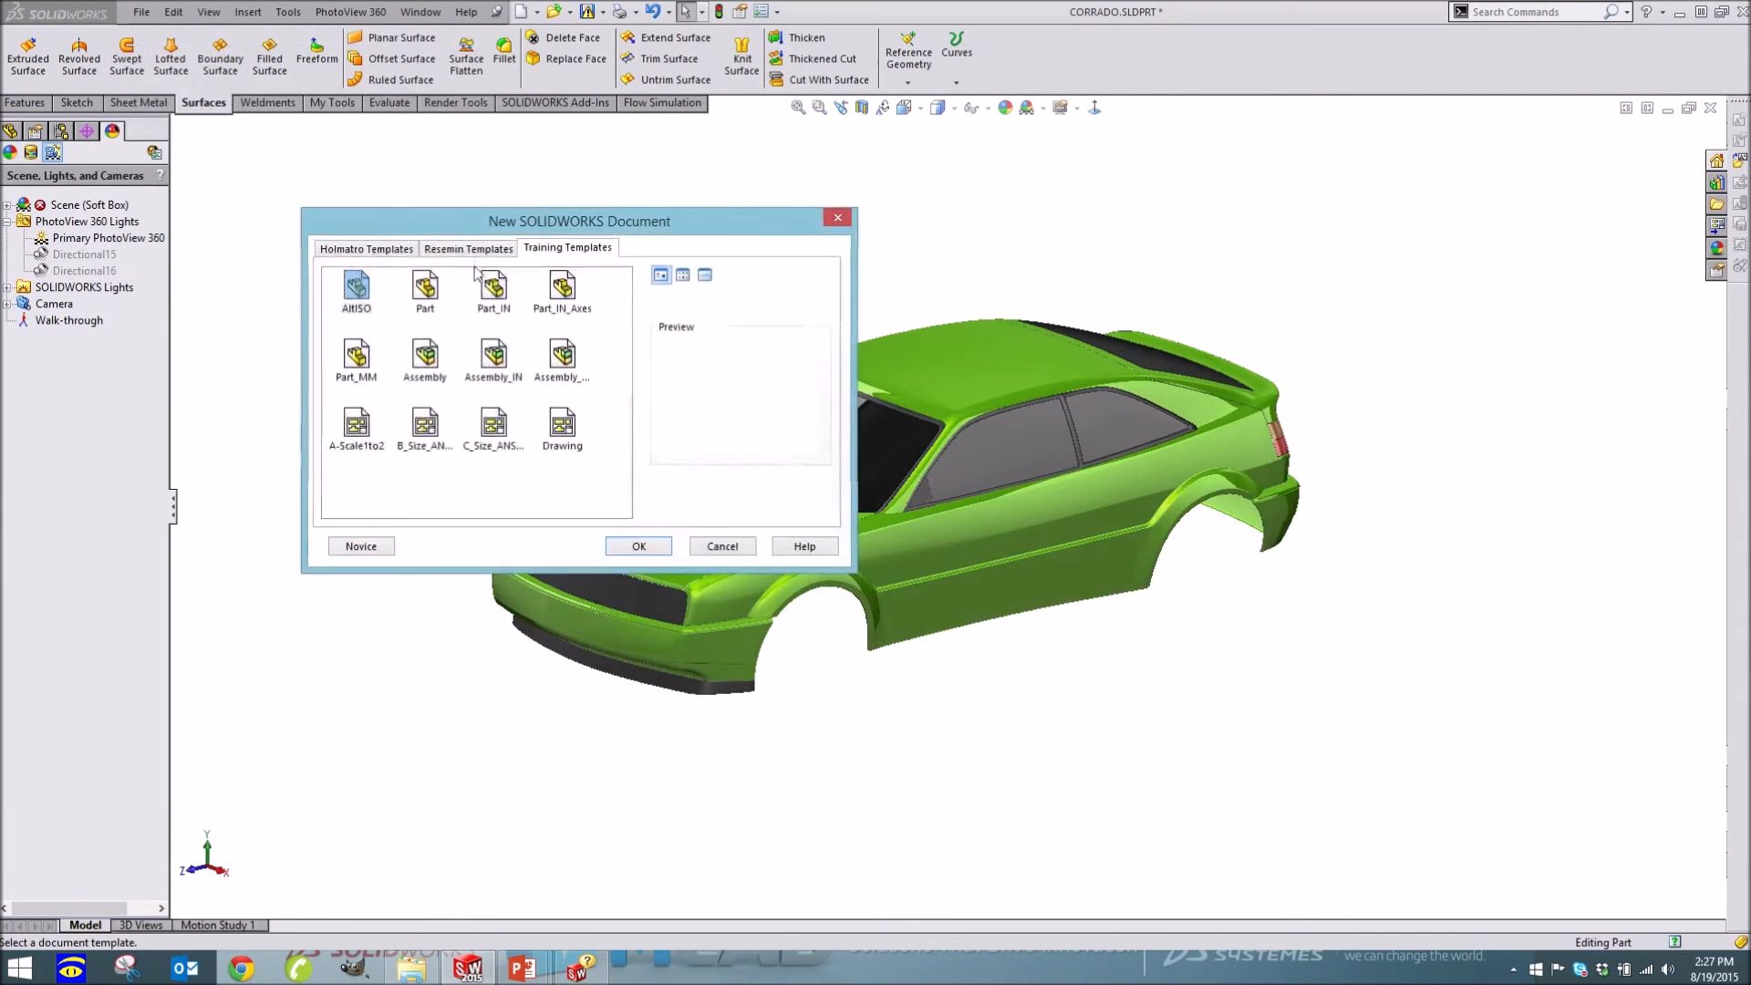
pyautogui.doubleClick(424, 304)
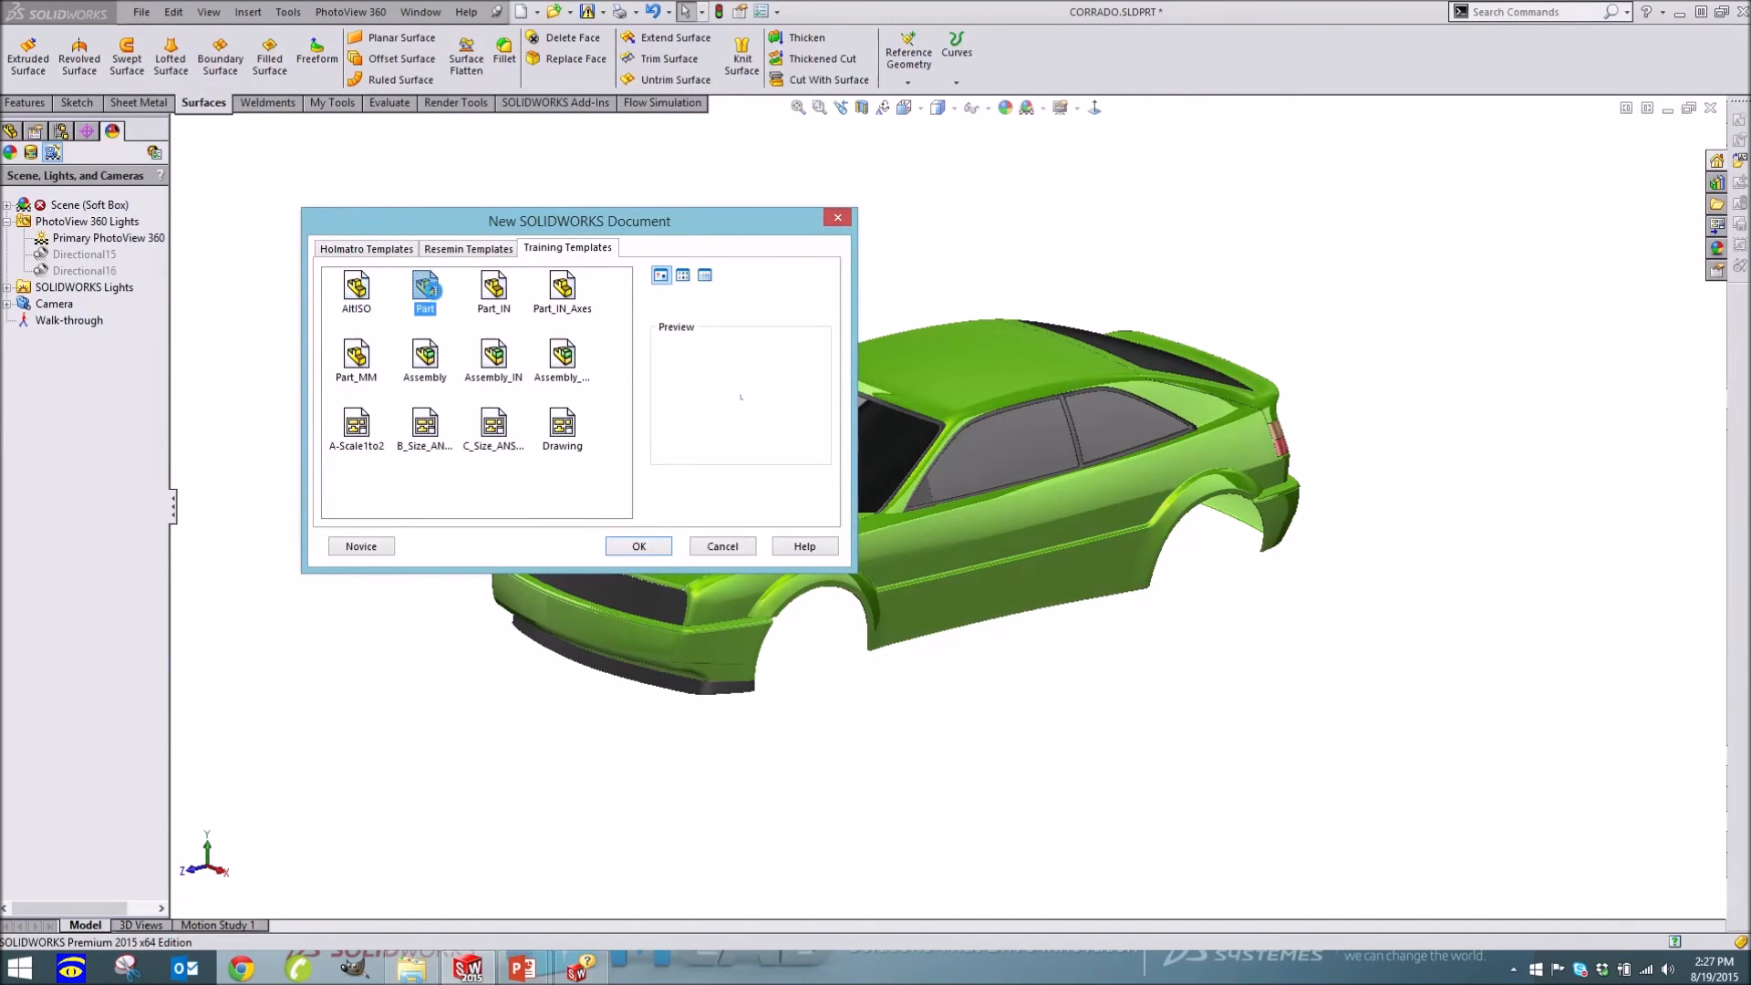
# Sketch a four-point S-shaped spline on the Front Plane, passing above and below the origin, and exit the sketch
pyautogui.click(57, 269)
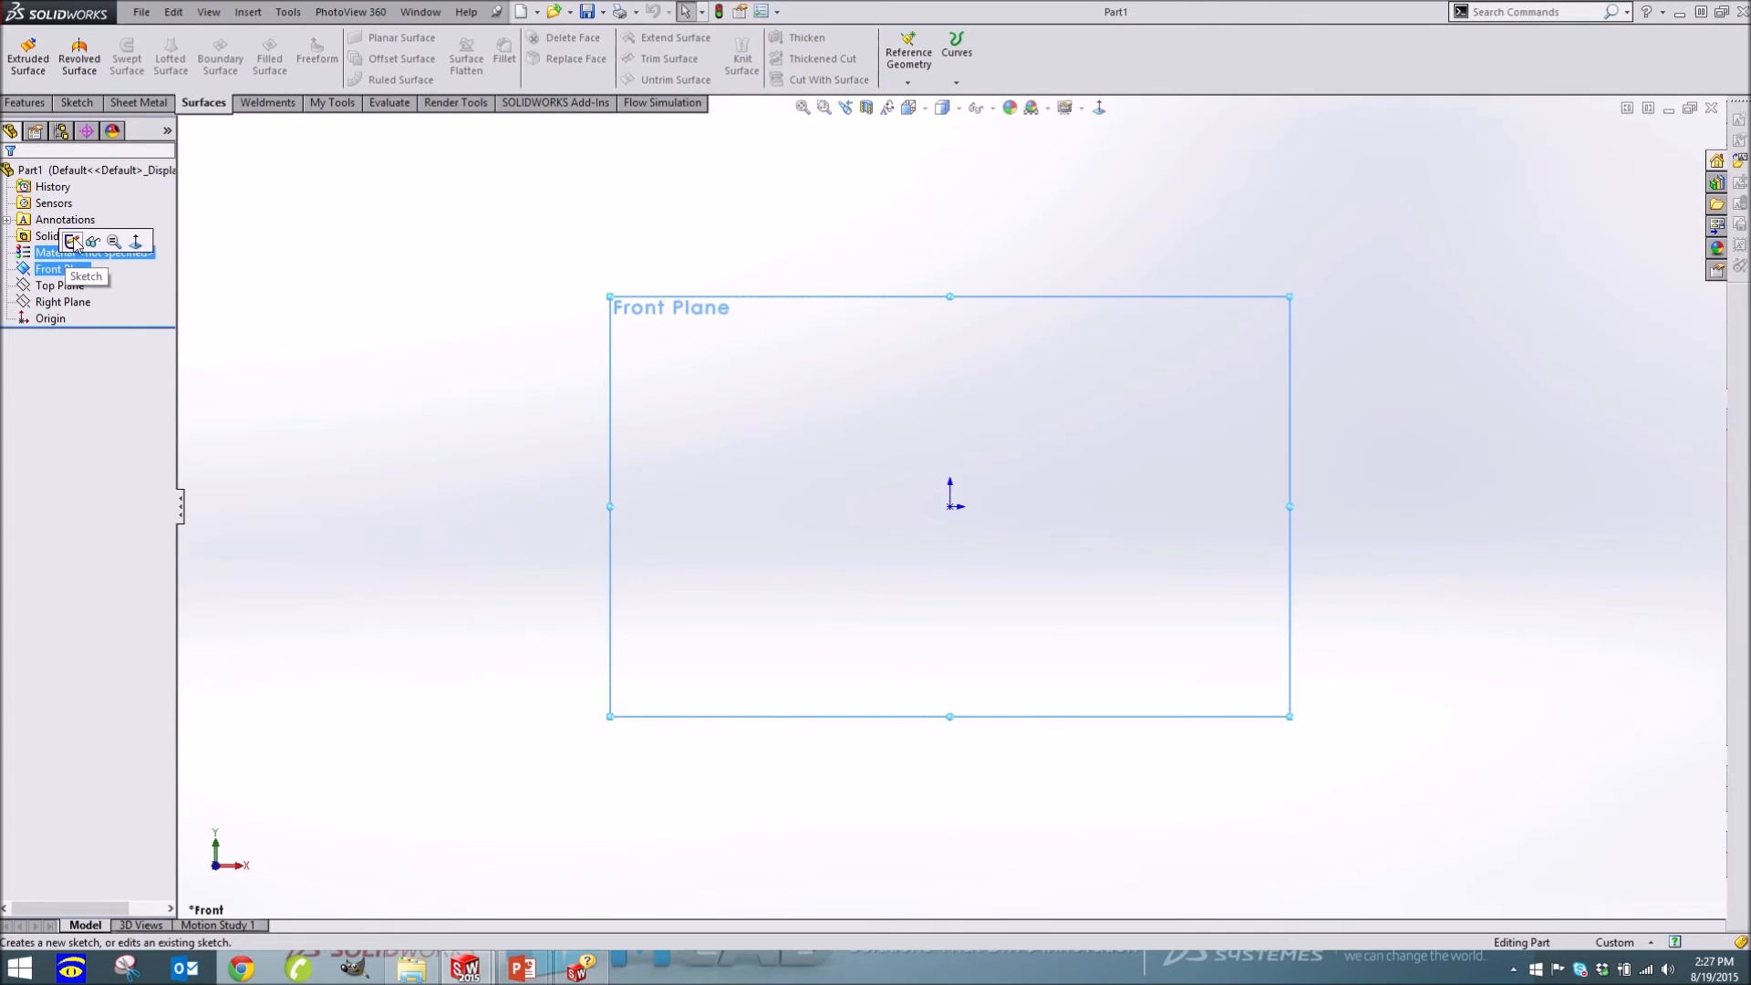
pyautogui.click(73, 240)
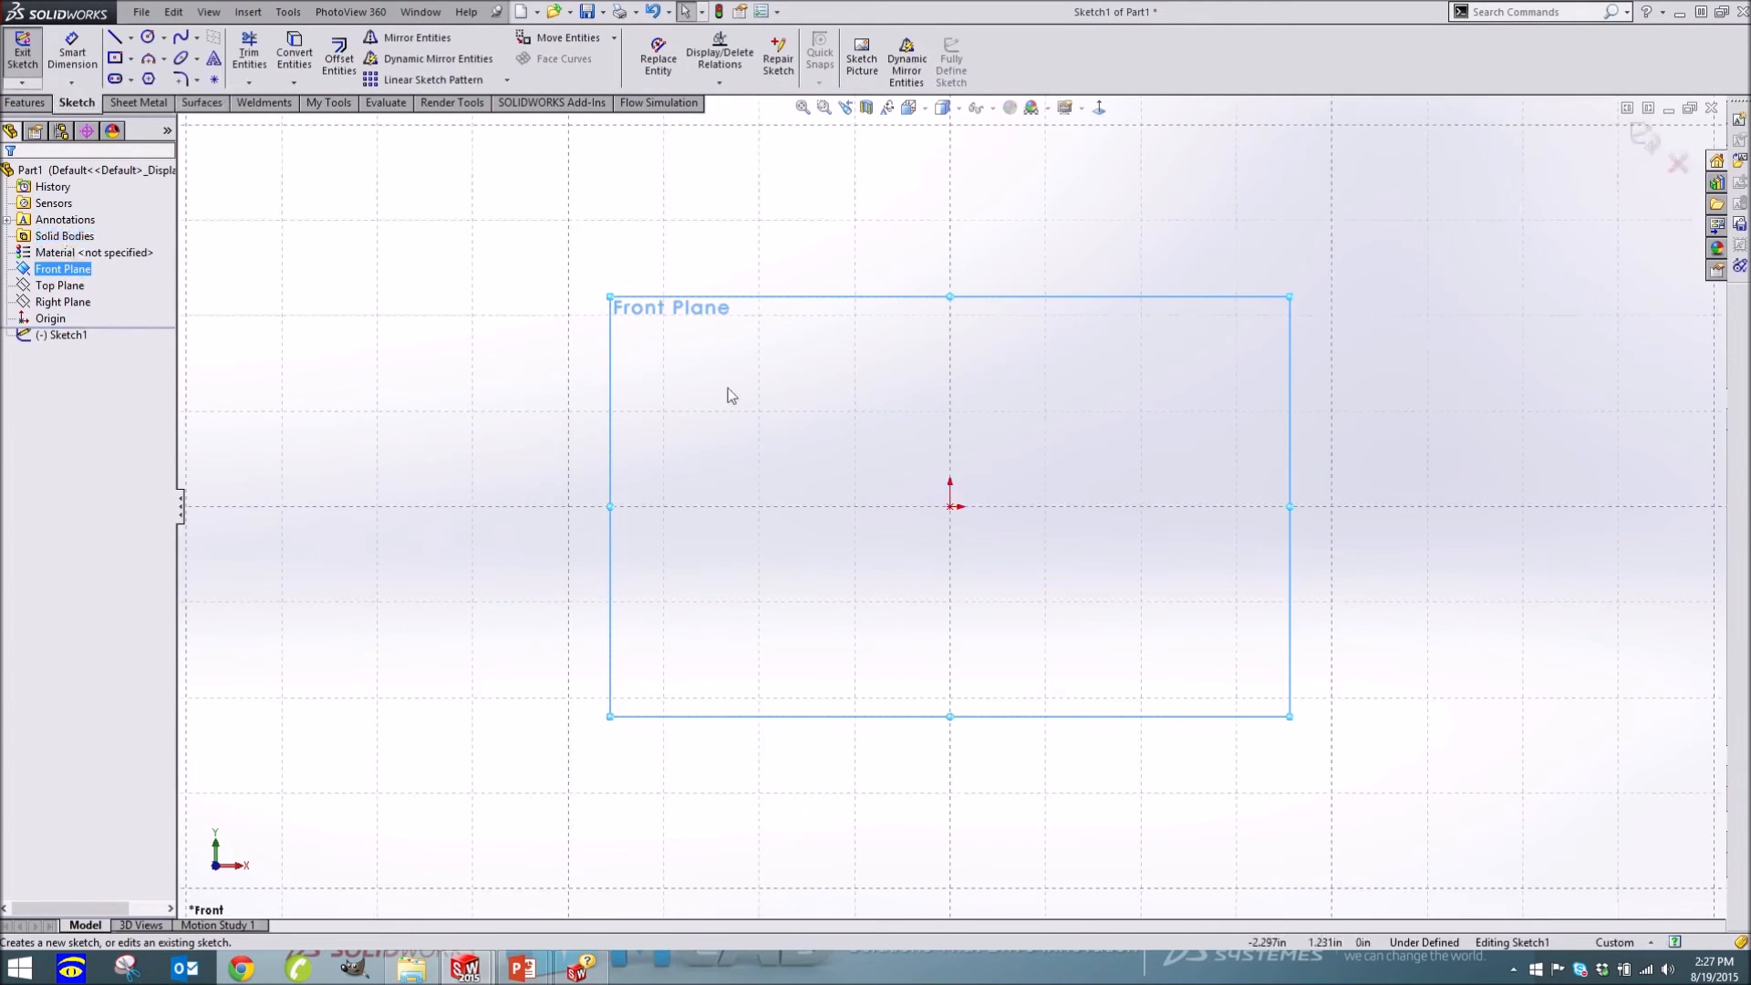
pyautogui.click(181, 37)
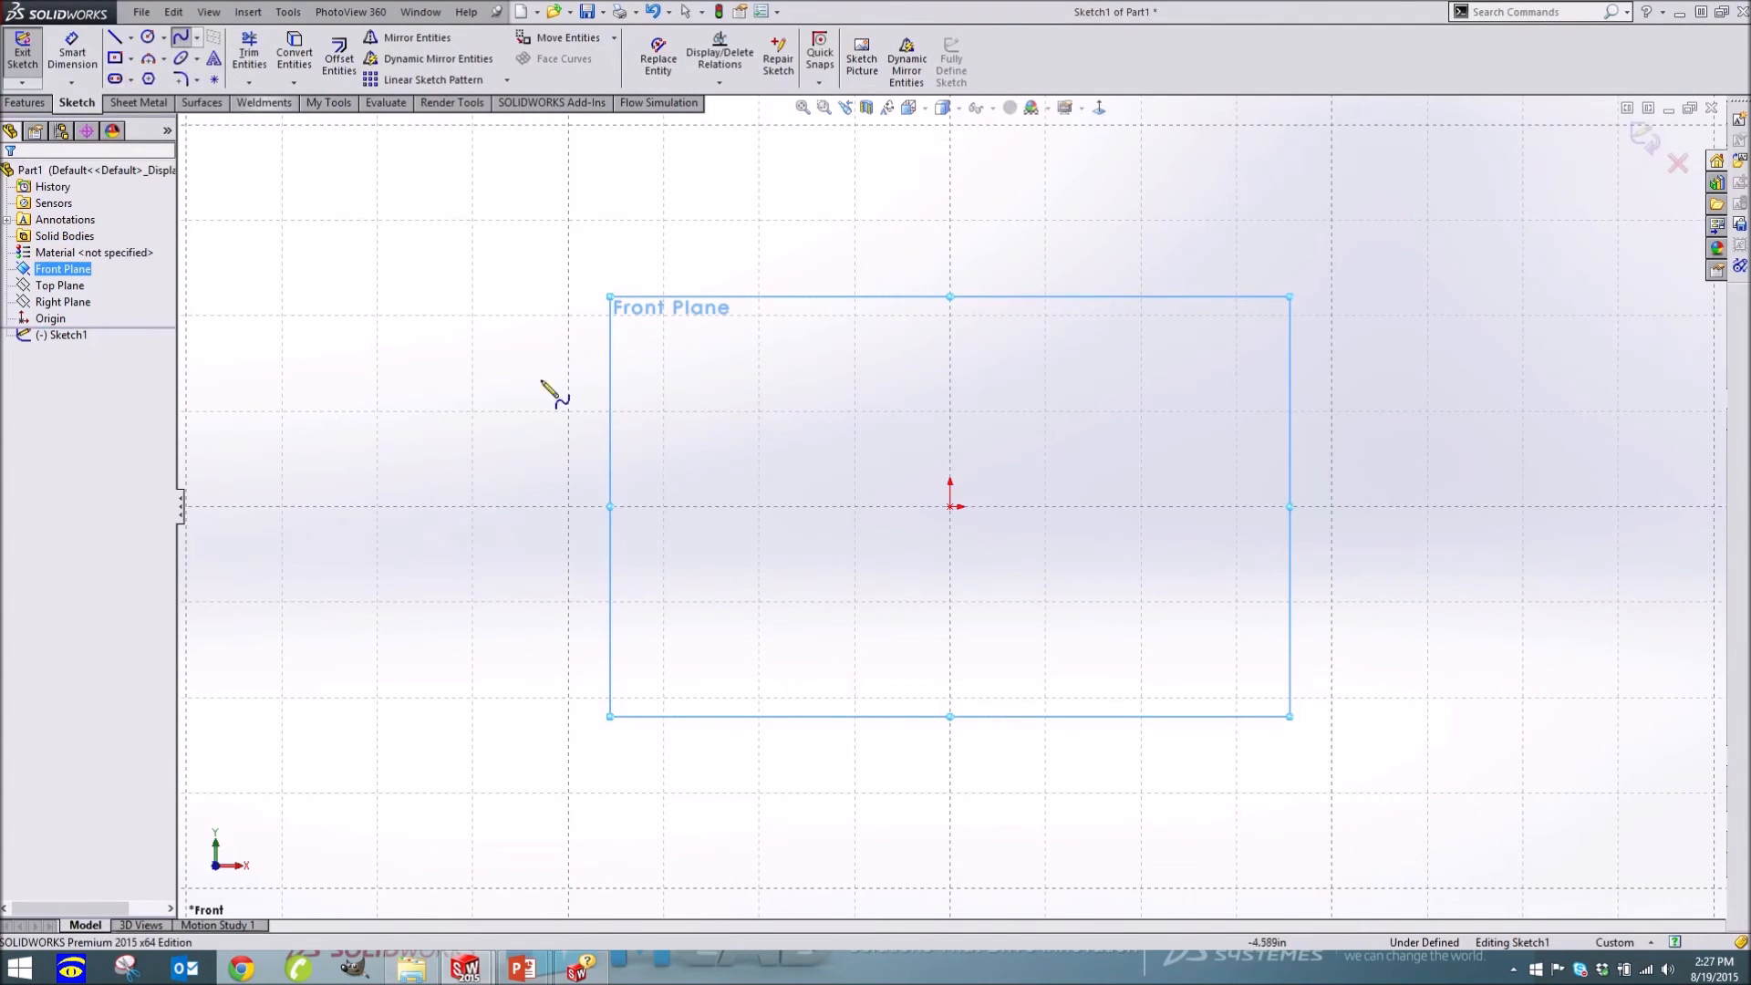
pyautogui.click(514, 598)
pyautogui.click(918, 410)
pyautogui.click(1285, 610)
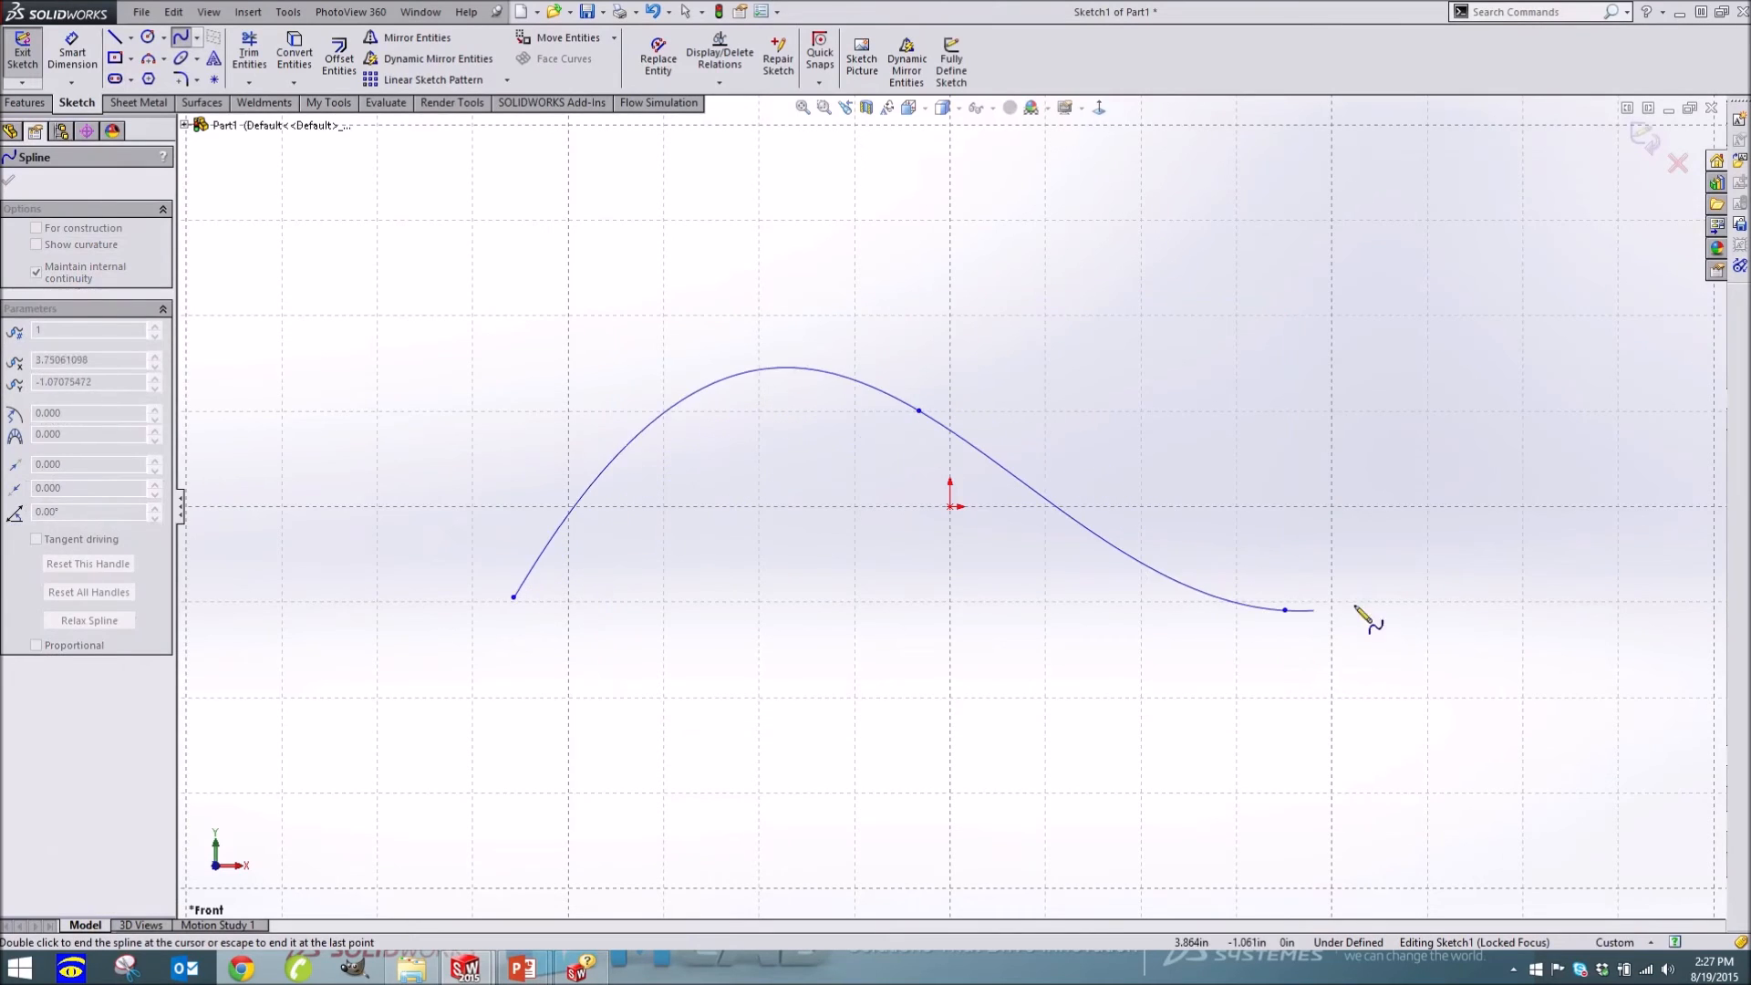
pyautogui.doubleClick(1561, 506)
pyautogui.click(1644, 137)
# Sketch a four-point S-shaped spline on the Right Plane, crossing the Front Plane spline's plane near the origin
pyautogui.click(46, 271)
pyautogui.click(59, 301)
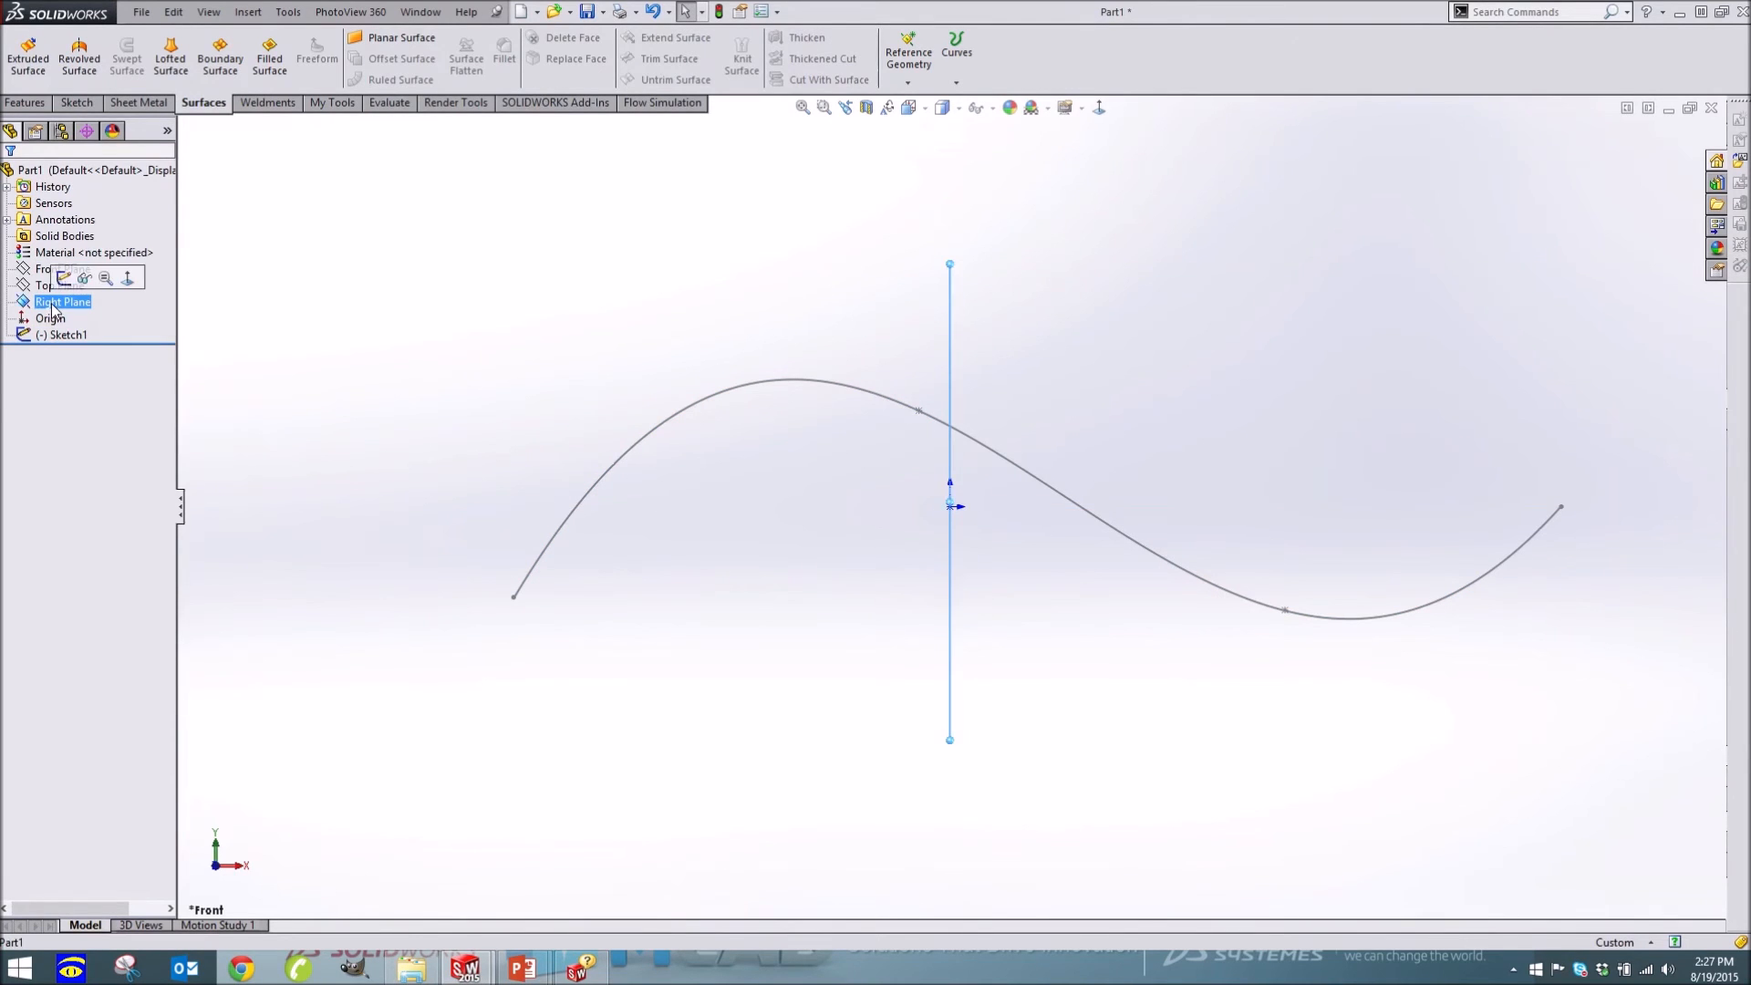
pyautogui.click(64, 276)
pyautogui.click(180, 36)
pyautogui.click(712, 592)
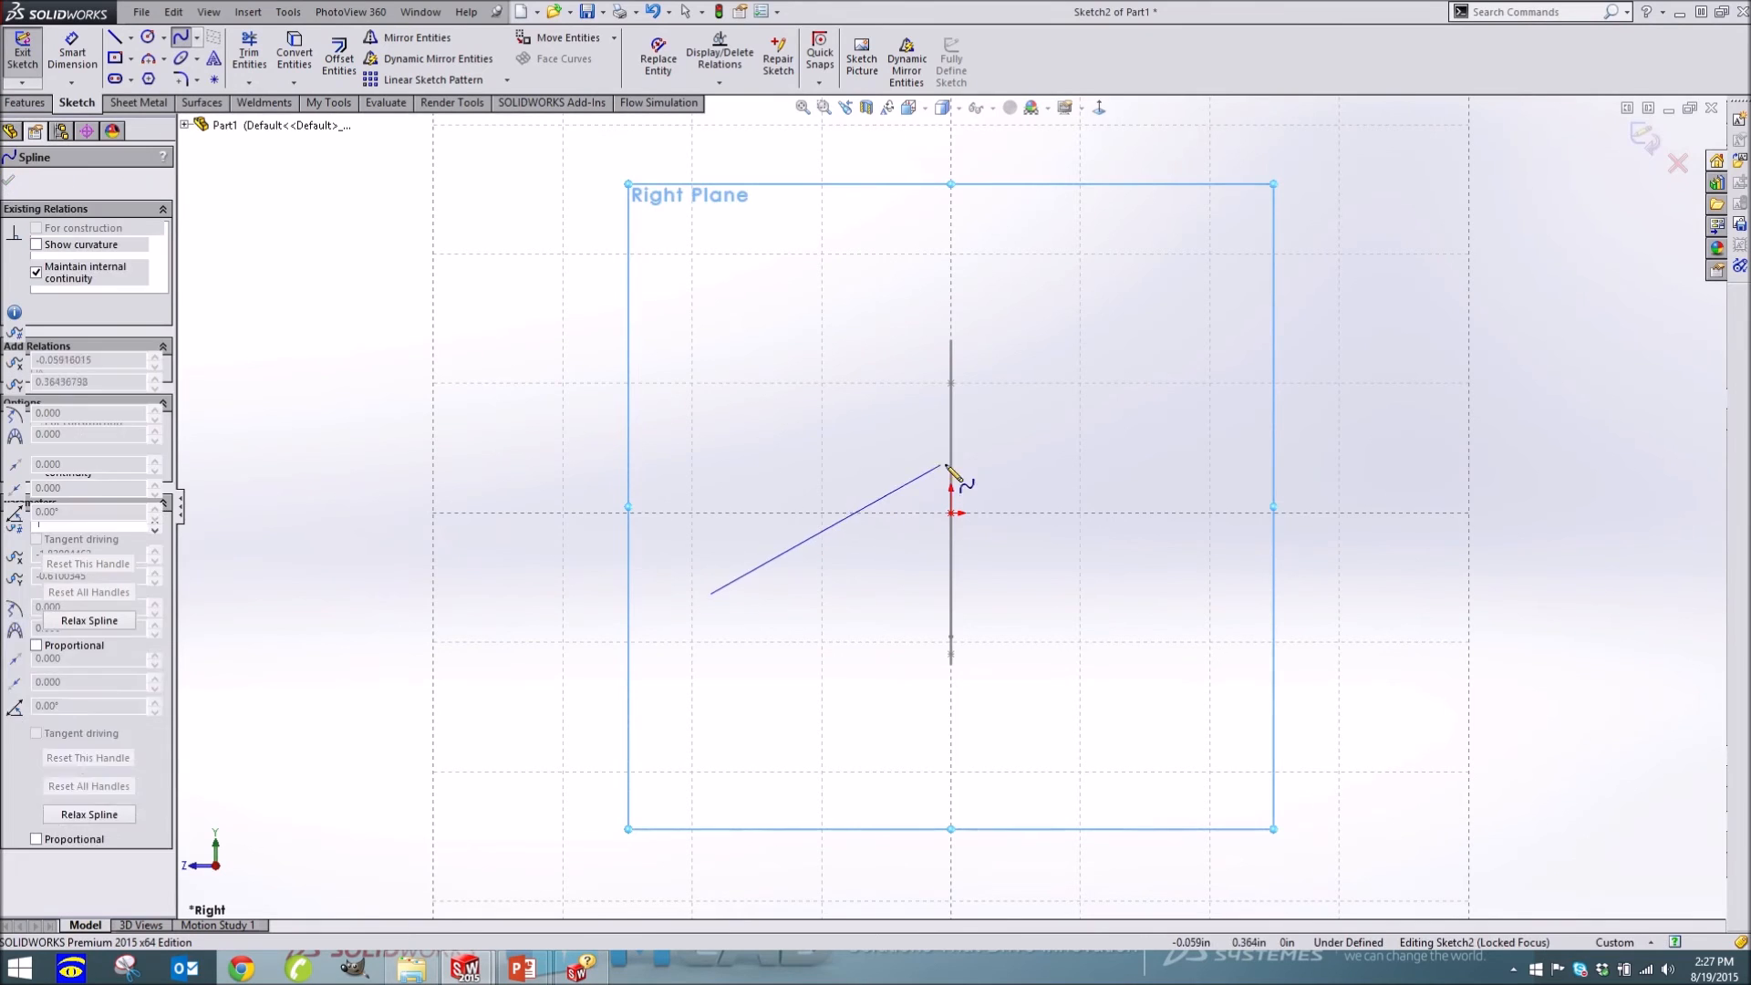
pyautogui.click(934, 456)
pyautogui.click(1202, 613)
pyautogui.click(1421, 513)
pyautogui.press('Escape')
pyautogui.moveTo(1047, 513); pyautogui.dragTo(1083, 511, button='middle')
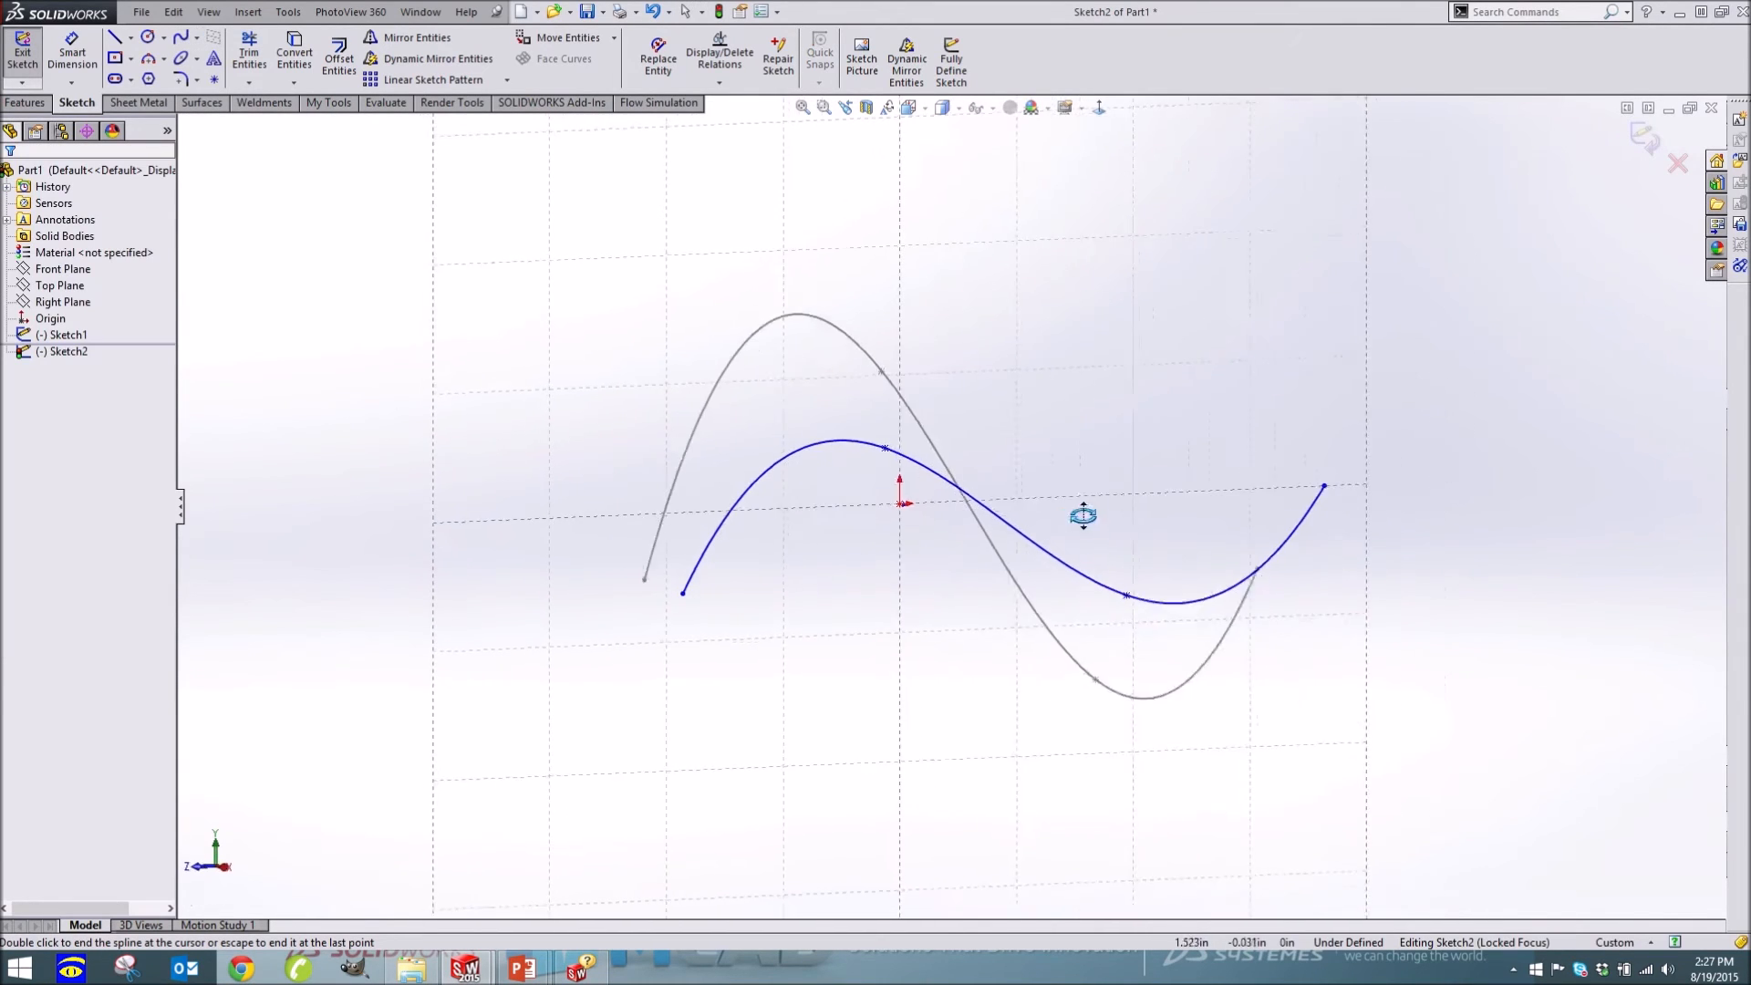
# Add a pierce relation between the Right Plane spline's second point and the Front Plane spline, and exit the sketch
pyautogui.click(881, 444)
pyautogui.keyDown('ctrl'); pyautogui.click(912, 412); pyautogui.keyUp('ctrl')
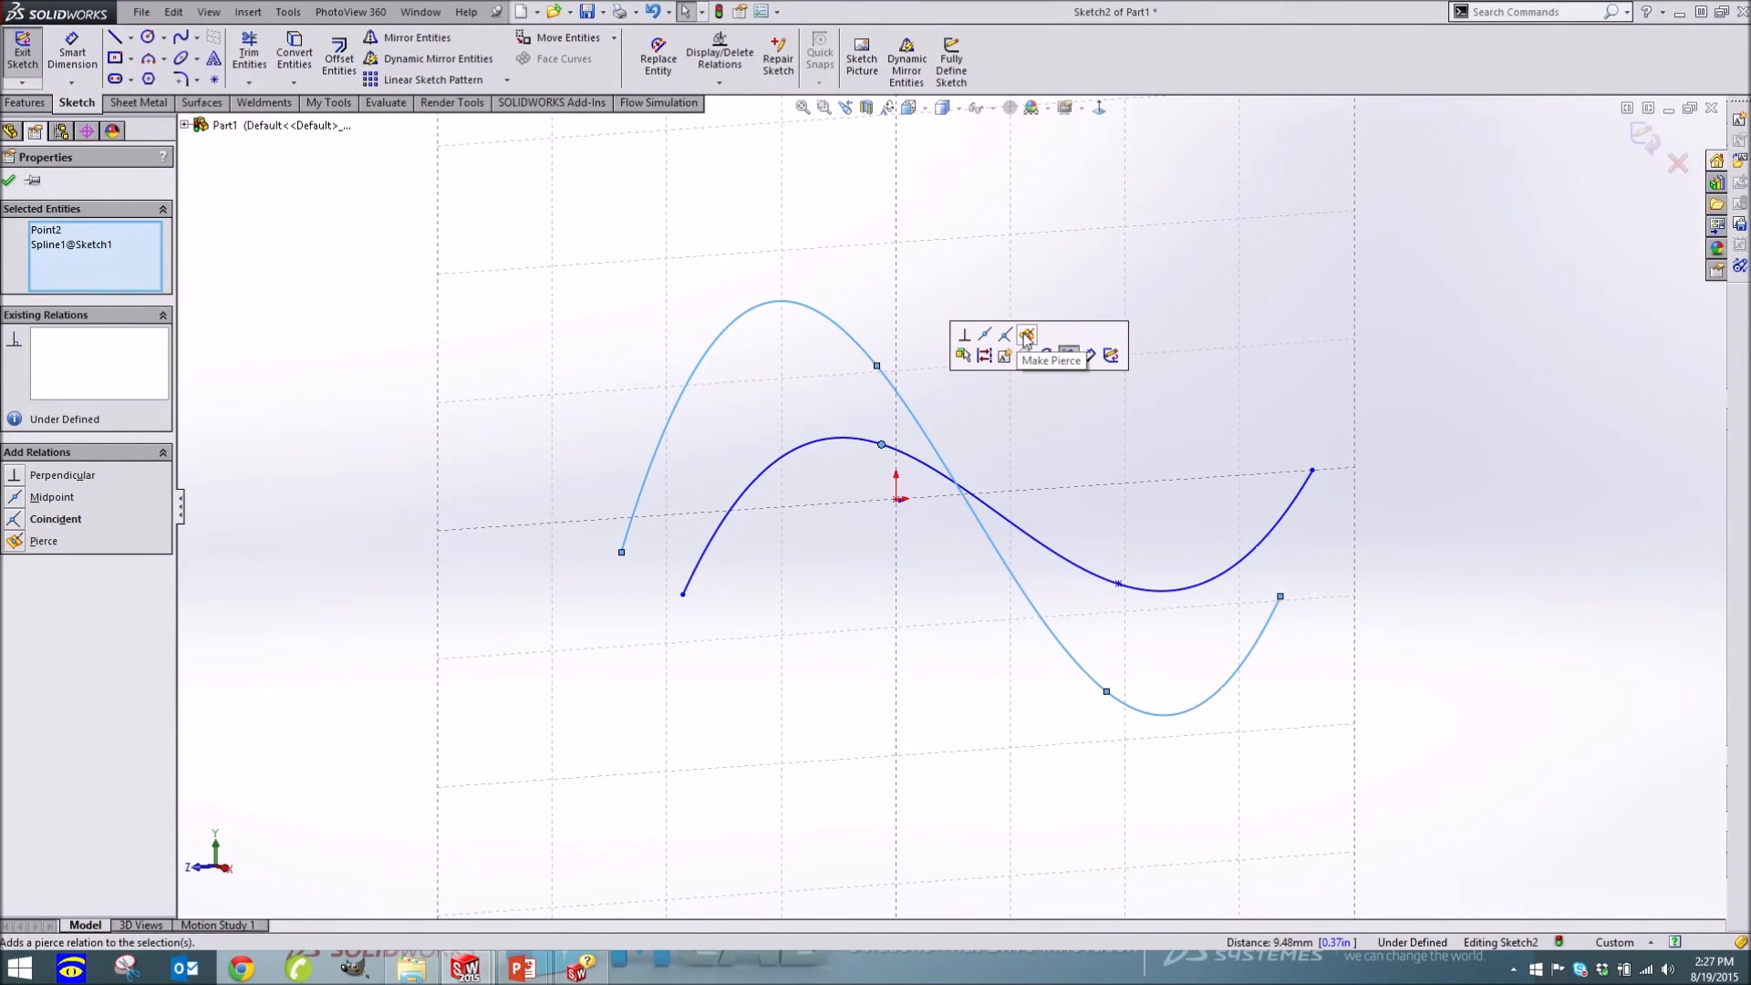
pyautogui.click(1025, 337)
pyautogui.click(988, 358)
pyautogui.moveTo(833, 339)
pyautogui.mouseDown(button='middle')
pyautogui.moveTo(848, 434)
pyautogui.moveTo(803, 474)
pyautogui.moveTo(758, 467)
pyautogui.moveTo(806, 450)
pyautogui.mouseUp(button='middle')
pyautogui.click(1645, 139)
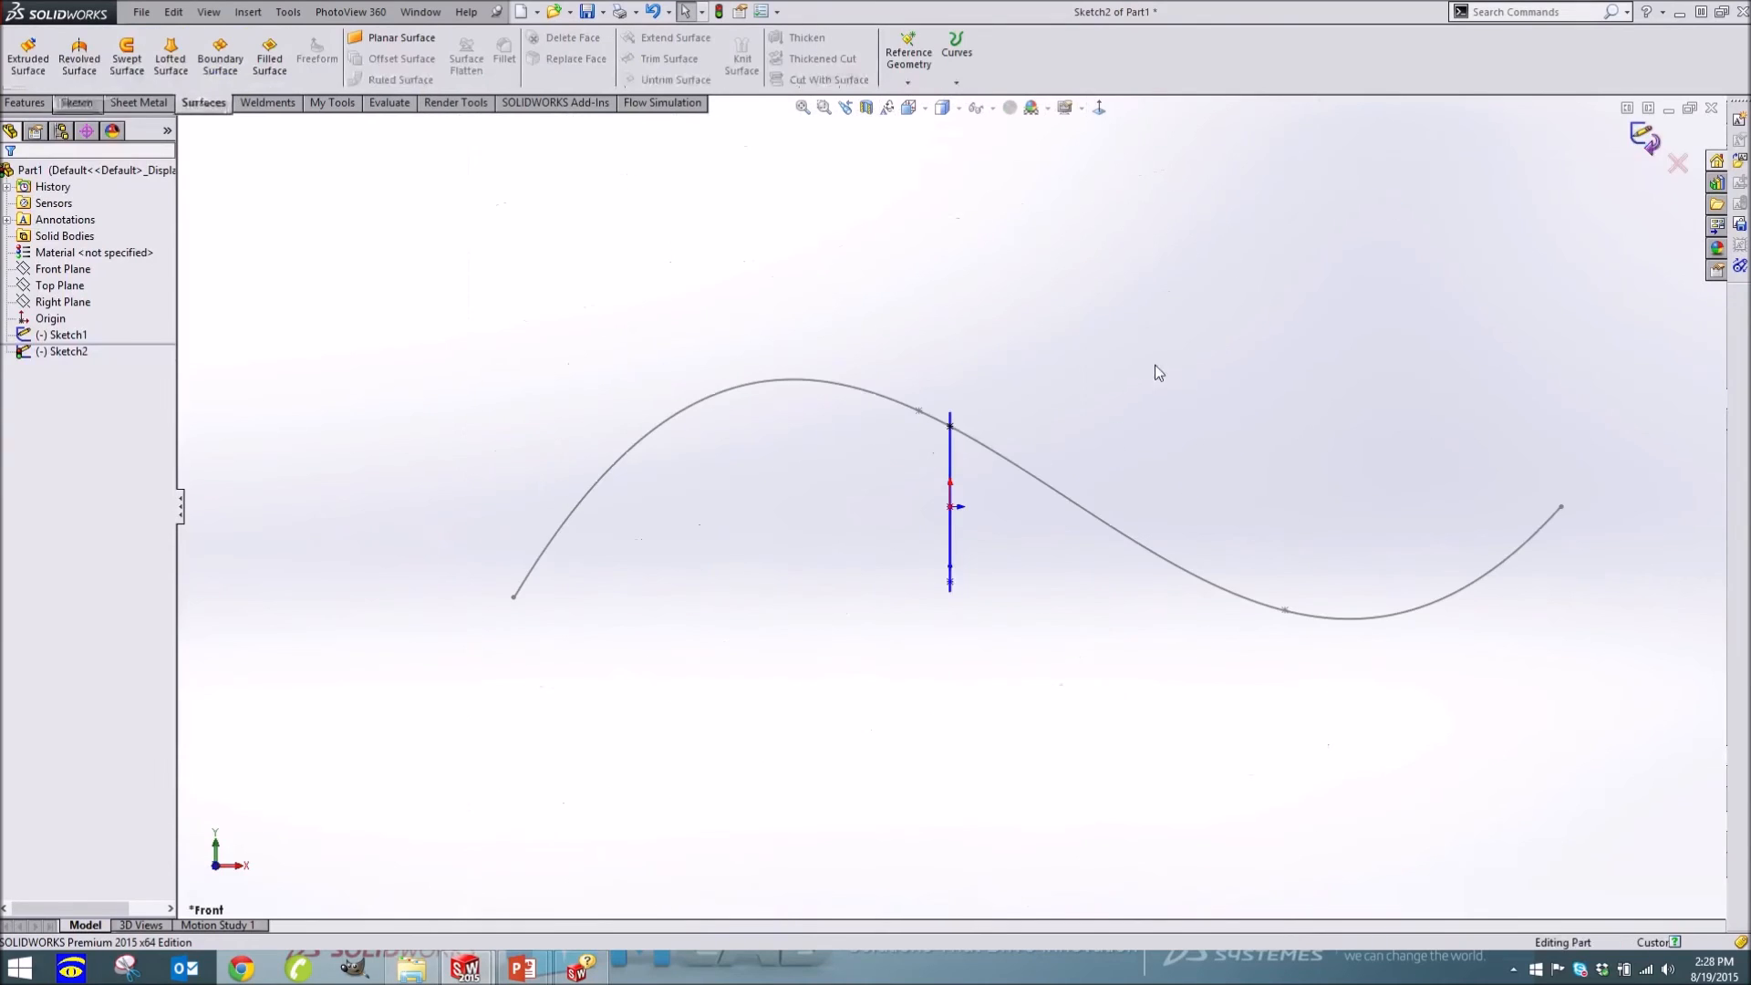
# Create a boundary surface with Sketch1 as the Direction 1 curve and Sketch2 as the Direction 2 curve
pyautogui.moveTo(1140, 374)
pyautogui.mouseDown(button='middle')
pyautogui.moveTo(1173, 355)
pyautogui.moveTo(1106, 442)
pyautogui.mouseUp(button='middle')
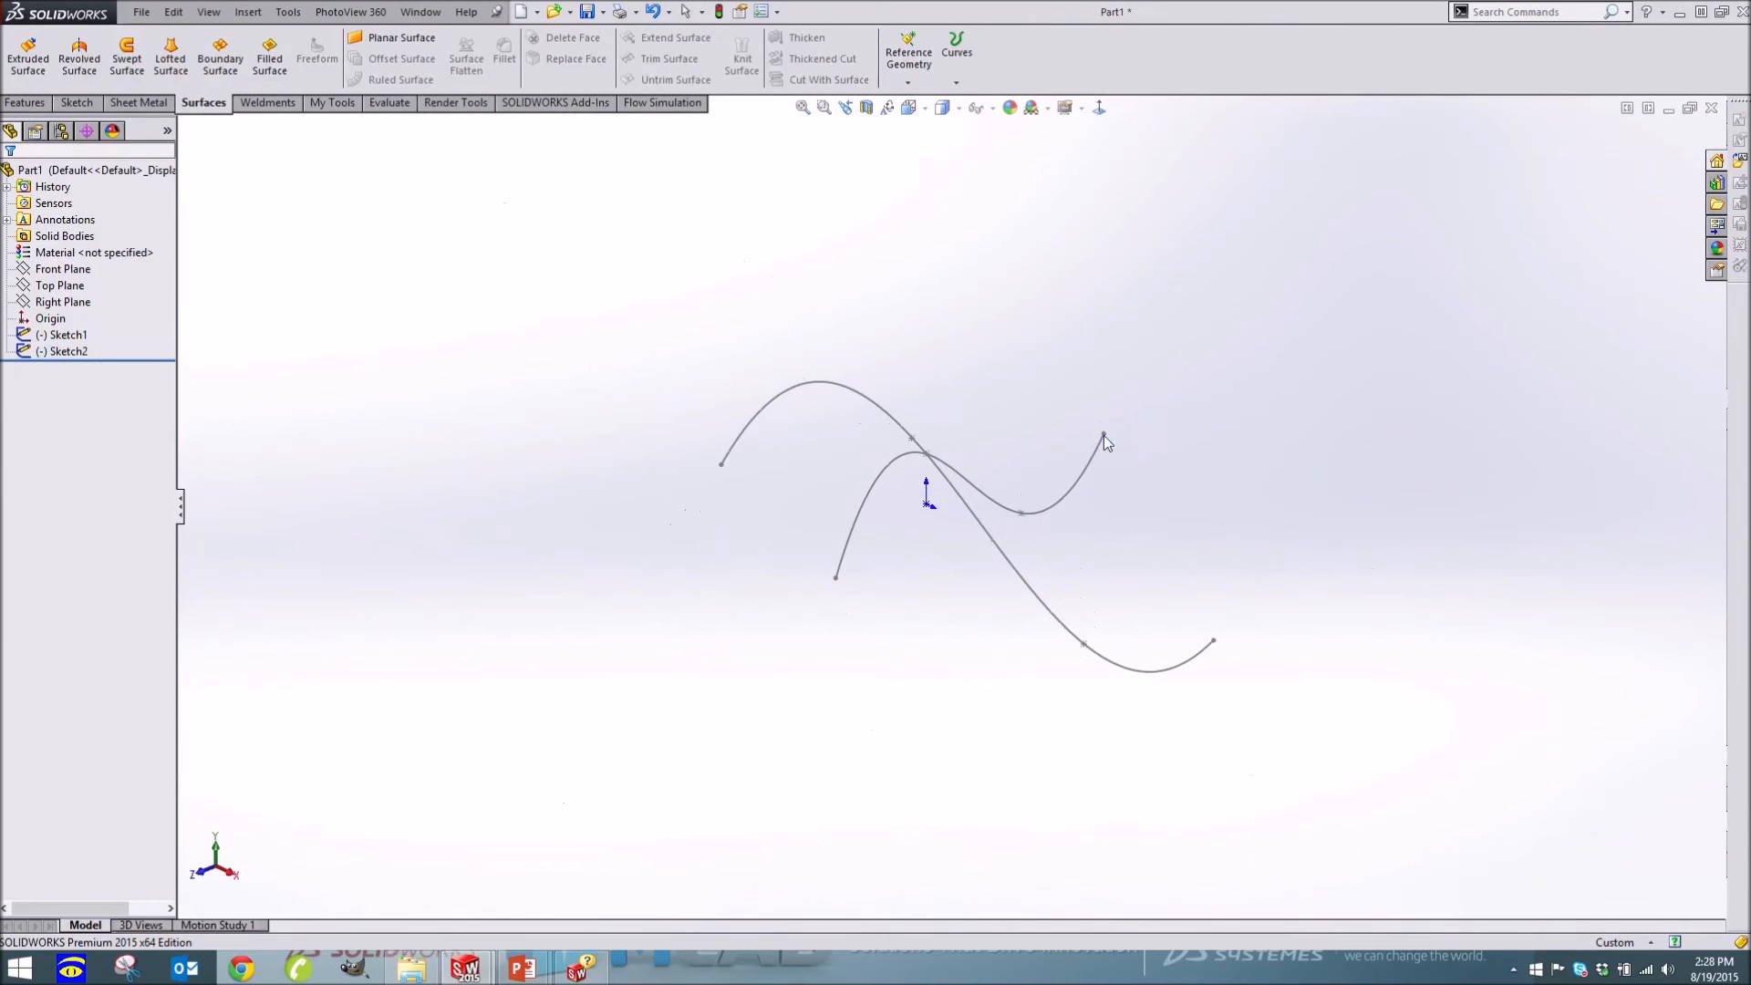
pyautogui.click(219, 56)
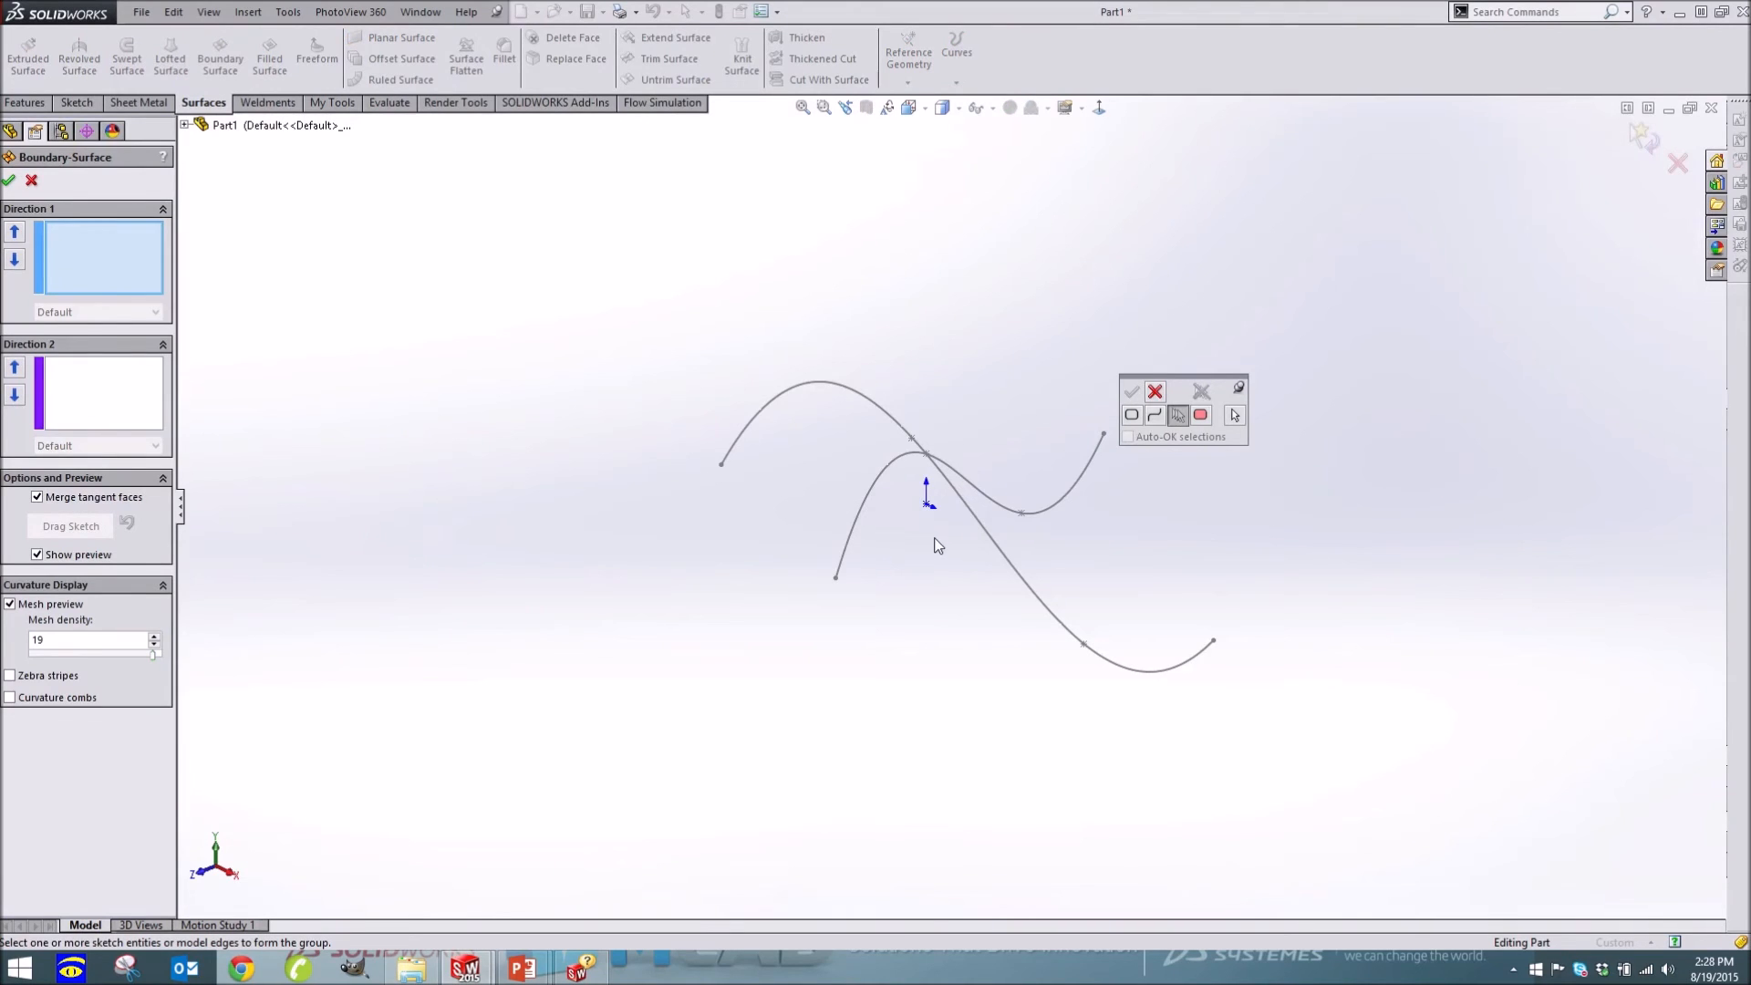
pyautogui.click(1153, 393)
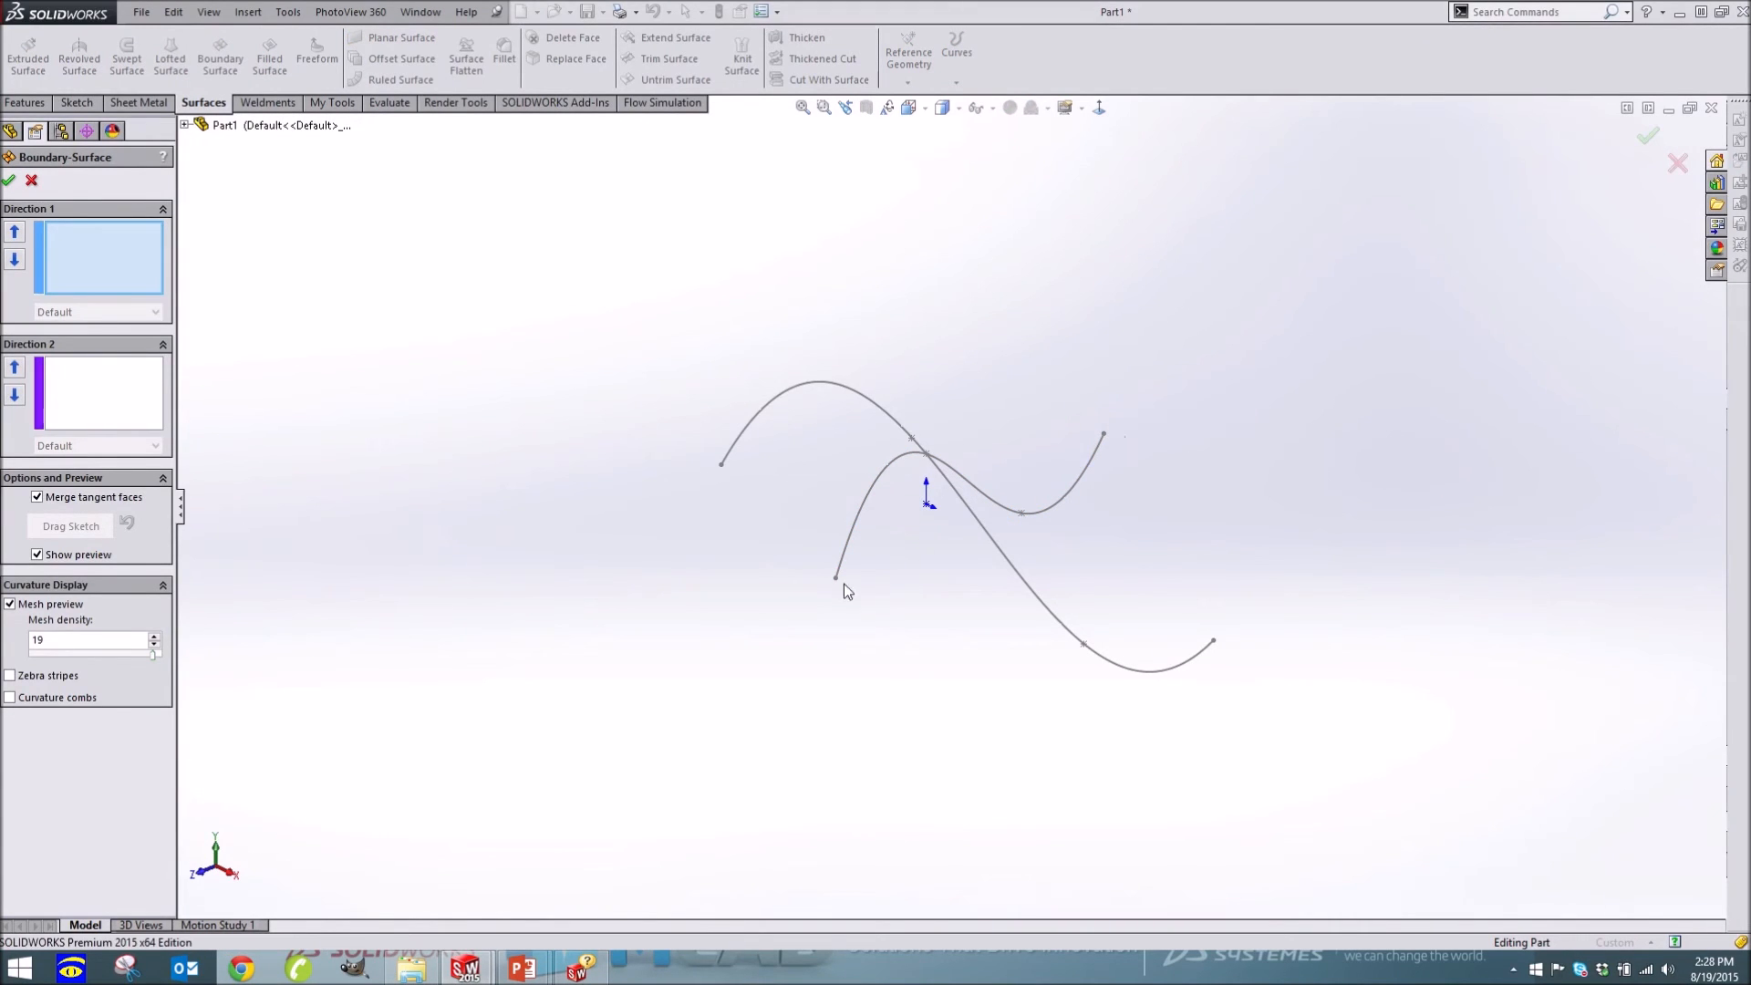
pyautogui.click(796, 383)
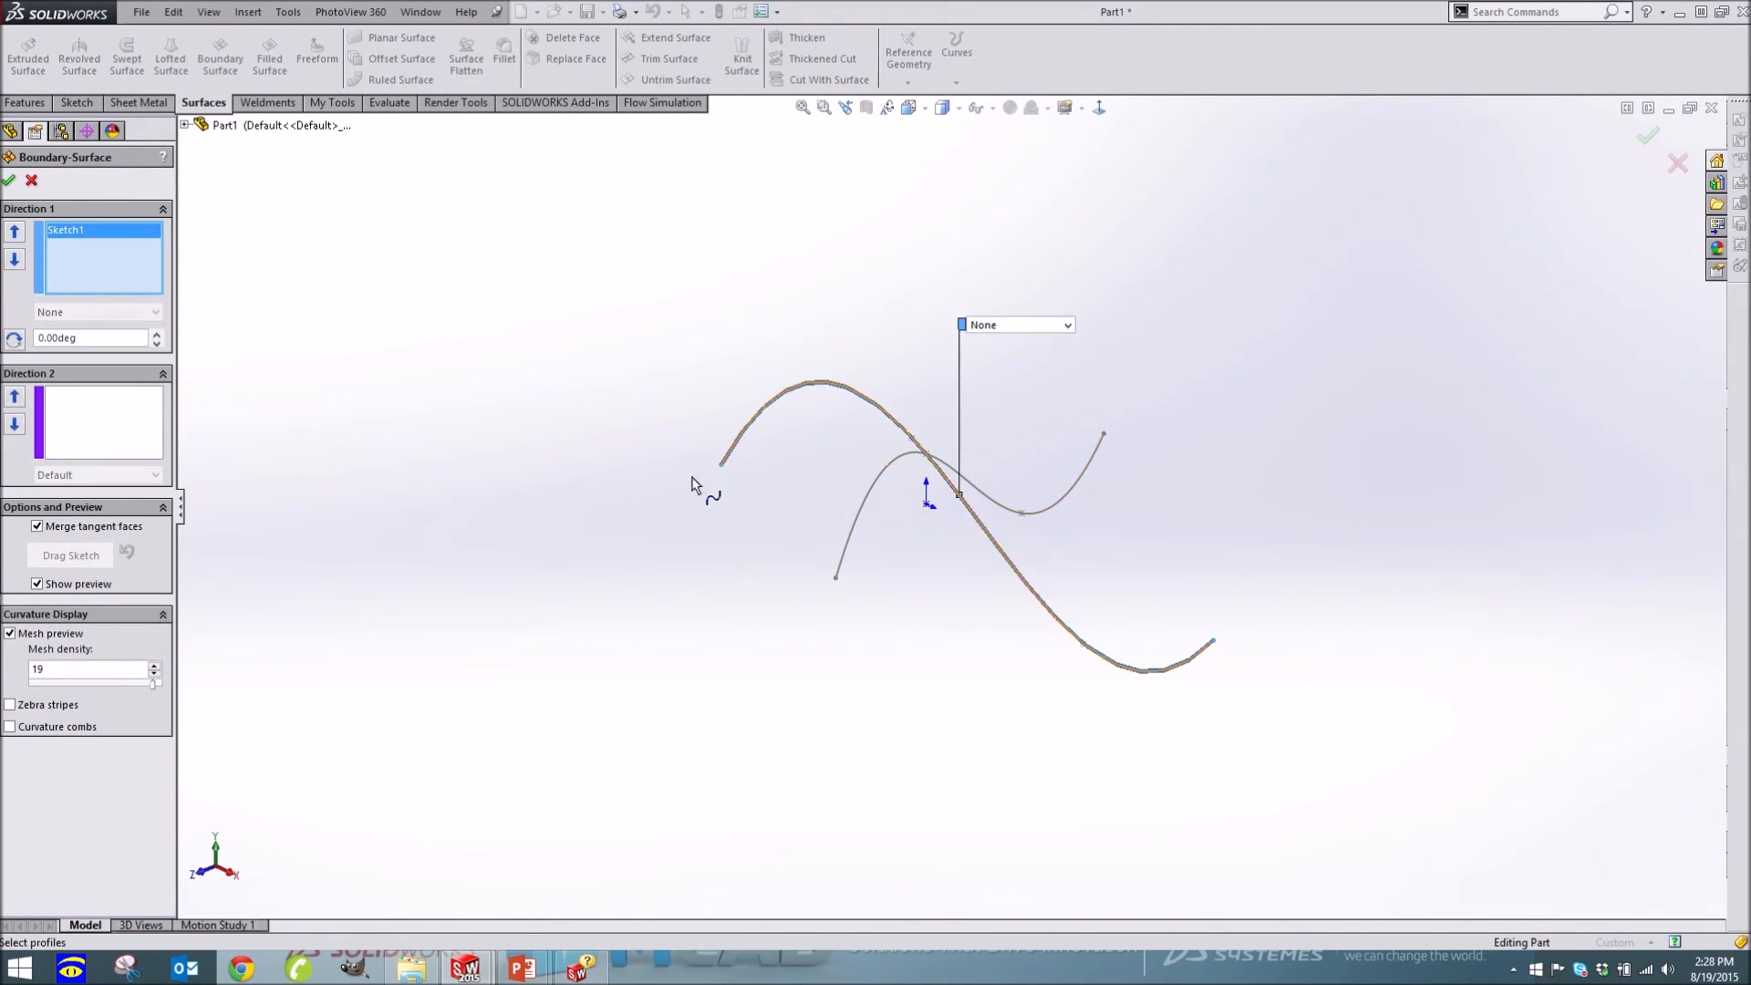
pyautogui.click(93, 452)
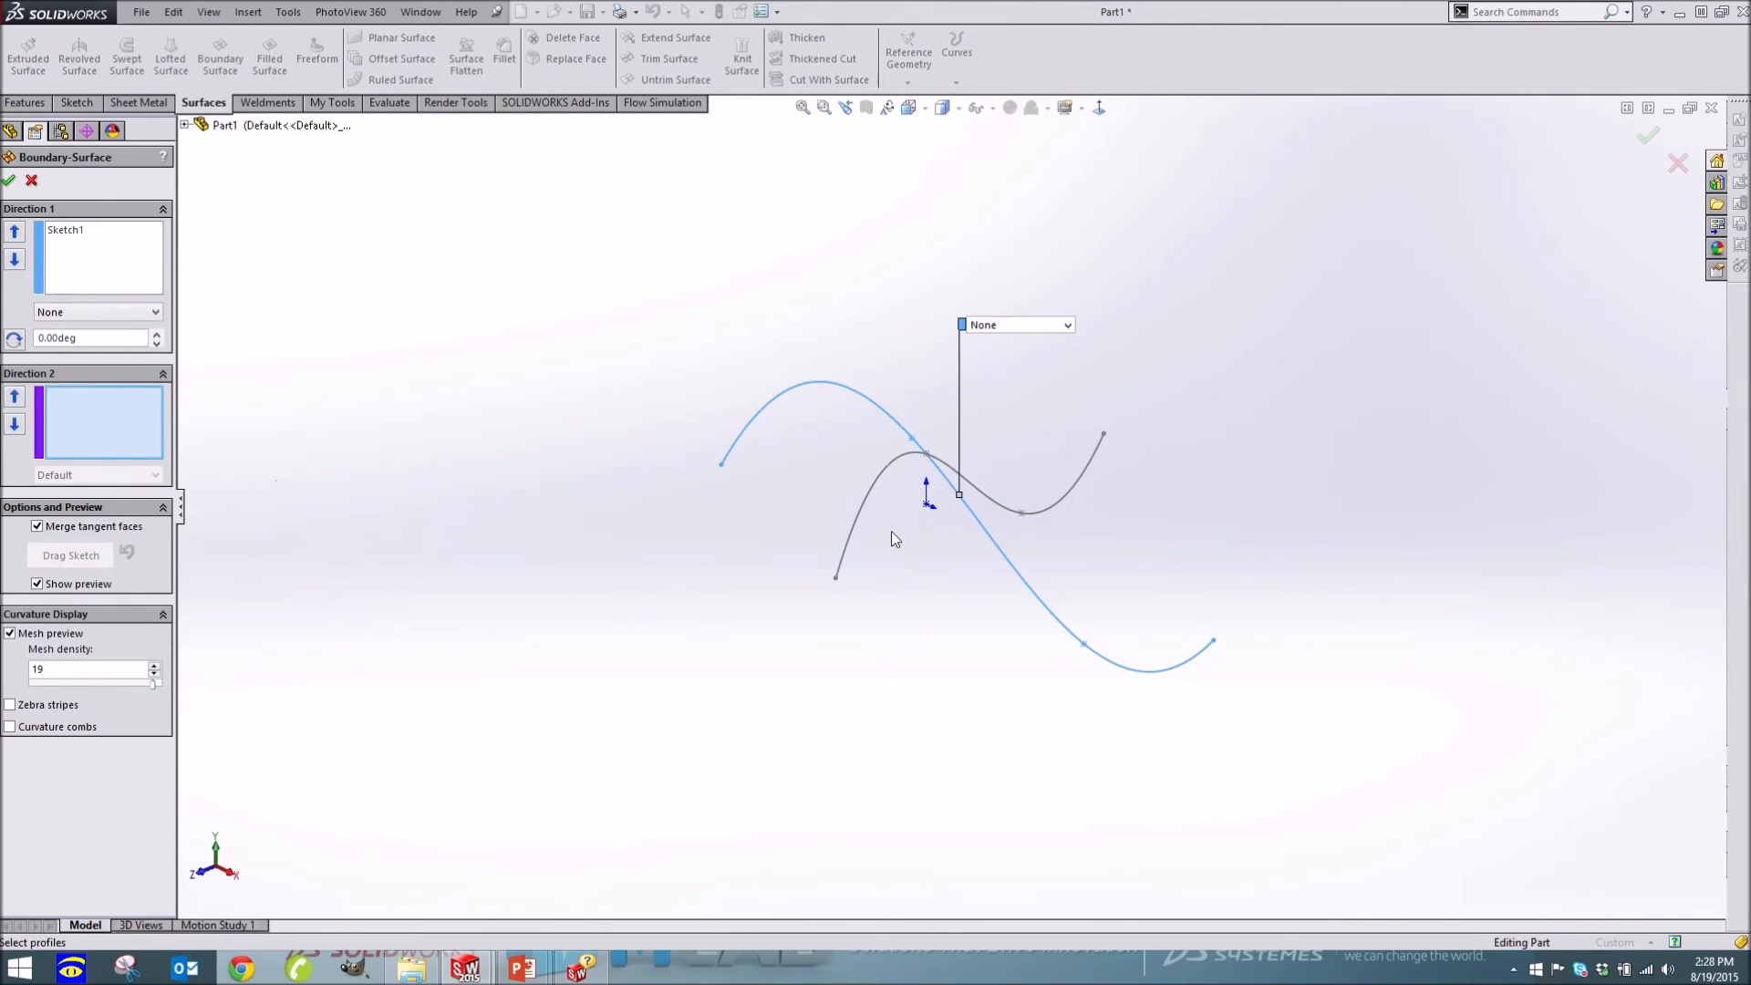
pyautogui.click(859, 518)
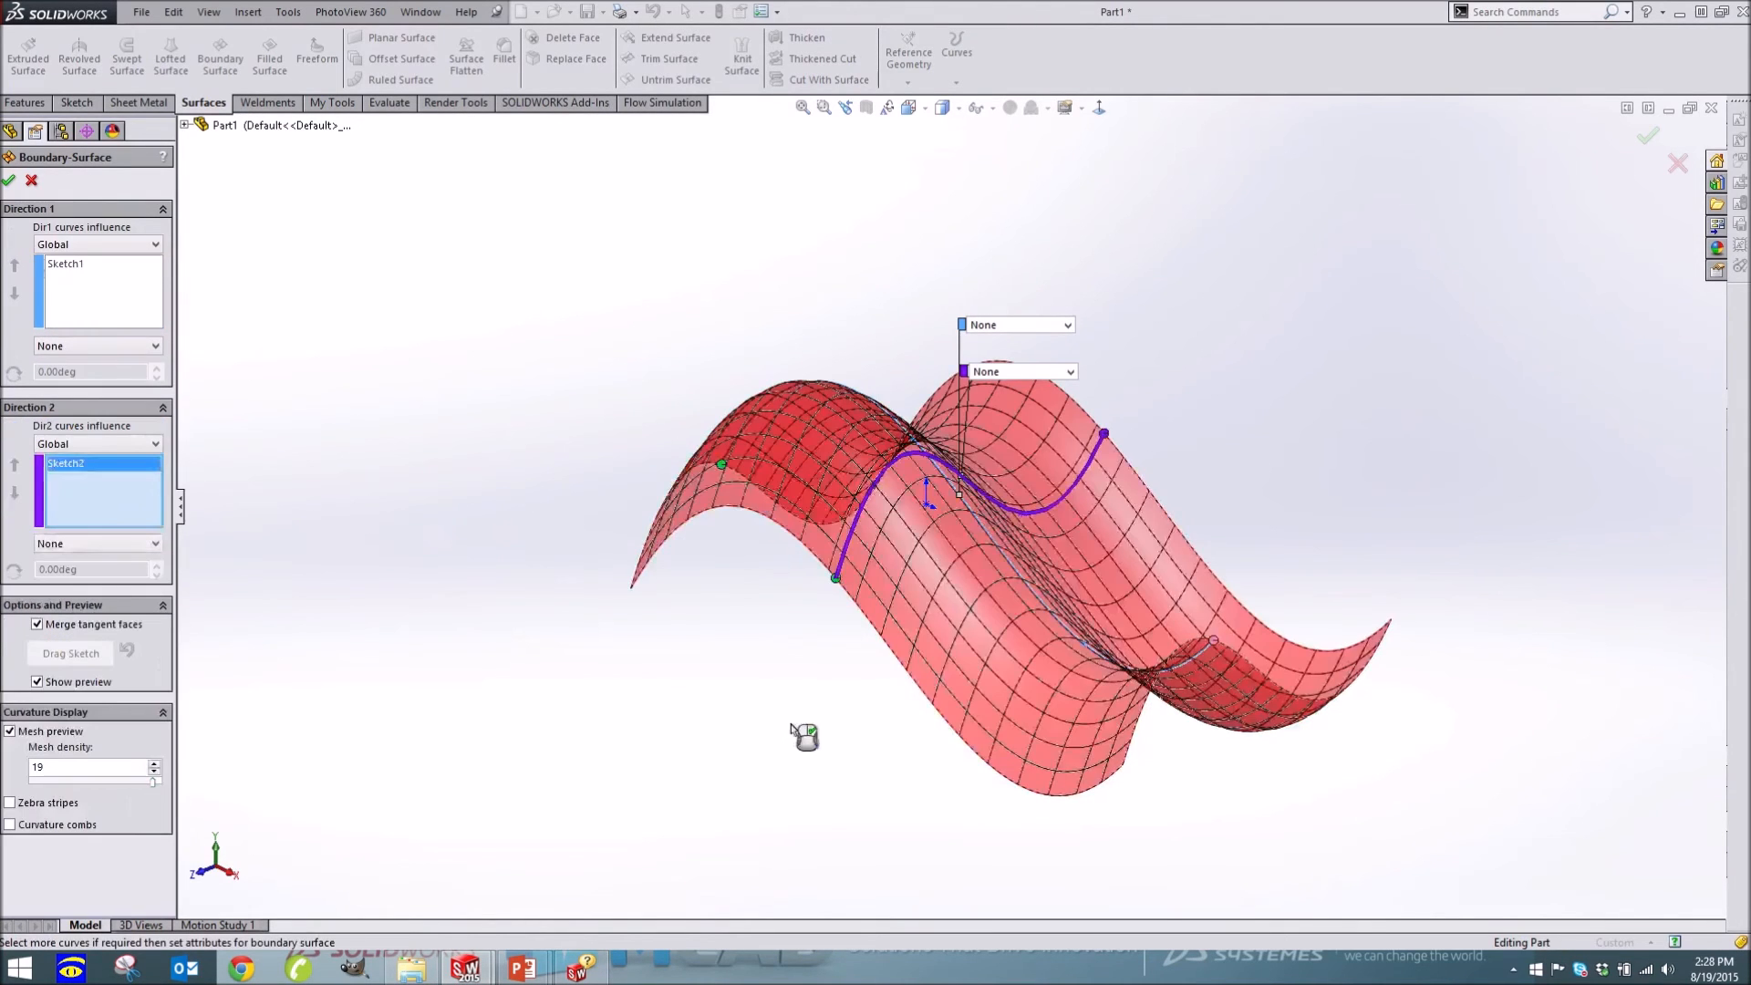
pyautogui.moveTo(703, 644)
pyautogui.mouseDown(button='middle')
pyautogui.moveTo(742, 824)
pyautogui.moveTo(769, 809)
pyautogui.moveTo(745, 746)
pyautogui.moveTo(786, 715)
pyautogui.moveTo(715, 680)
pyautogui.moveTo(786, 687)
pyautogui.moveTo(765, 680)
pyautogui.mouseUp(button='middle')
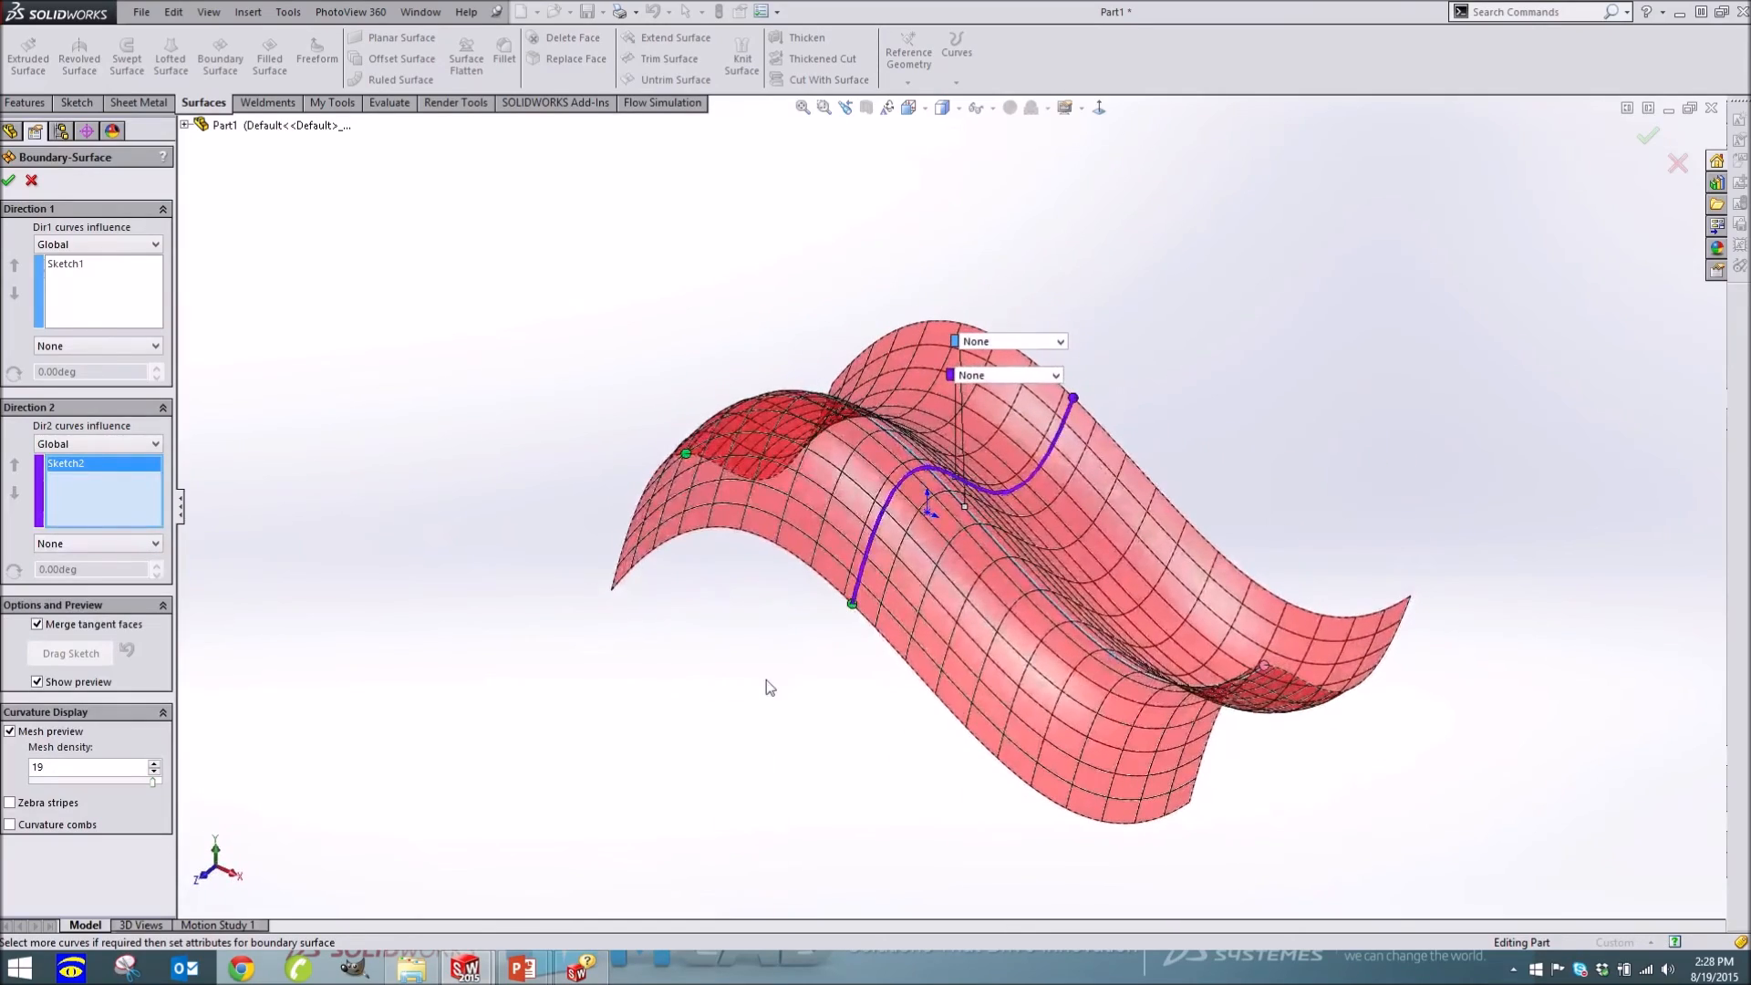
pyautogui.moveTo(539, 647)
pyautogui.mouseDown(button='middle')
pyautogui.moveTo(559, 638)
pyautogui.moveTo(517, 637)
pyautogui.mouseUp(button='middle')
pyautogui.click(11, 181)
pyautogui.moveTo(535, 344)
pyautogui.mouseDown(button='middle')
pyautogui.moveTo(524, 356)
pyautogui.moveTo(598, 540)
pyautogui.moveTo(592, 474)
pyautogui.moveTo(520, 343)
pyautogui.mouseUp(button='middle')
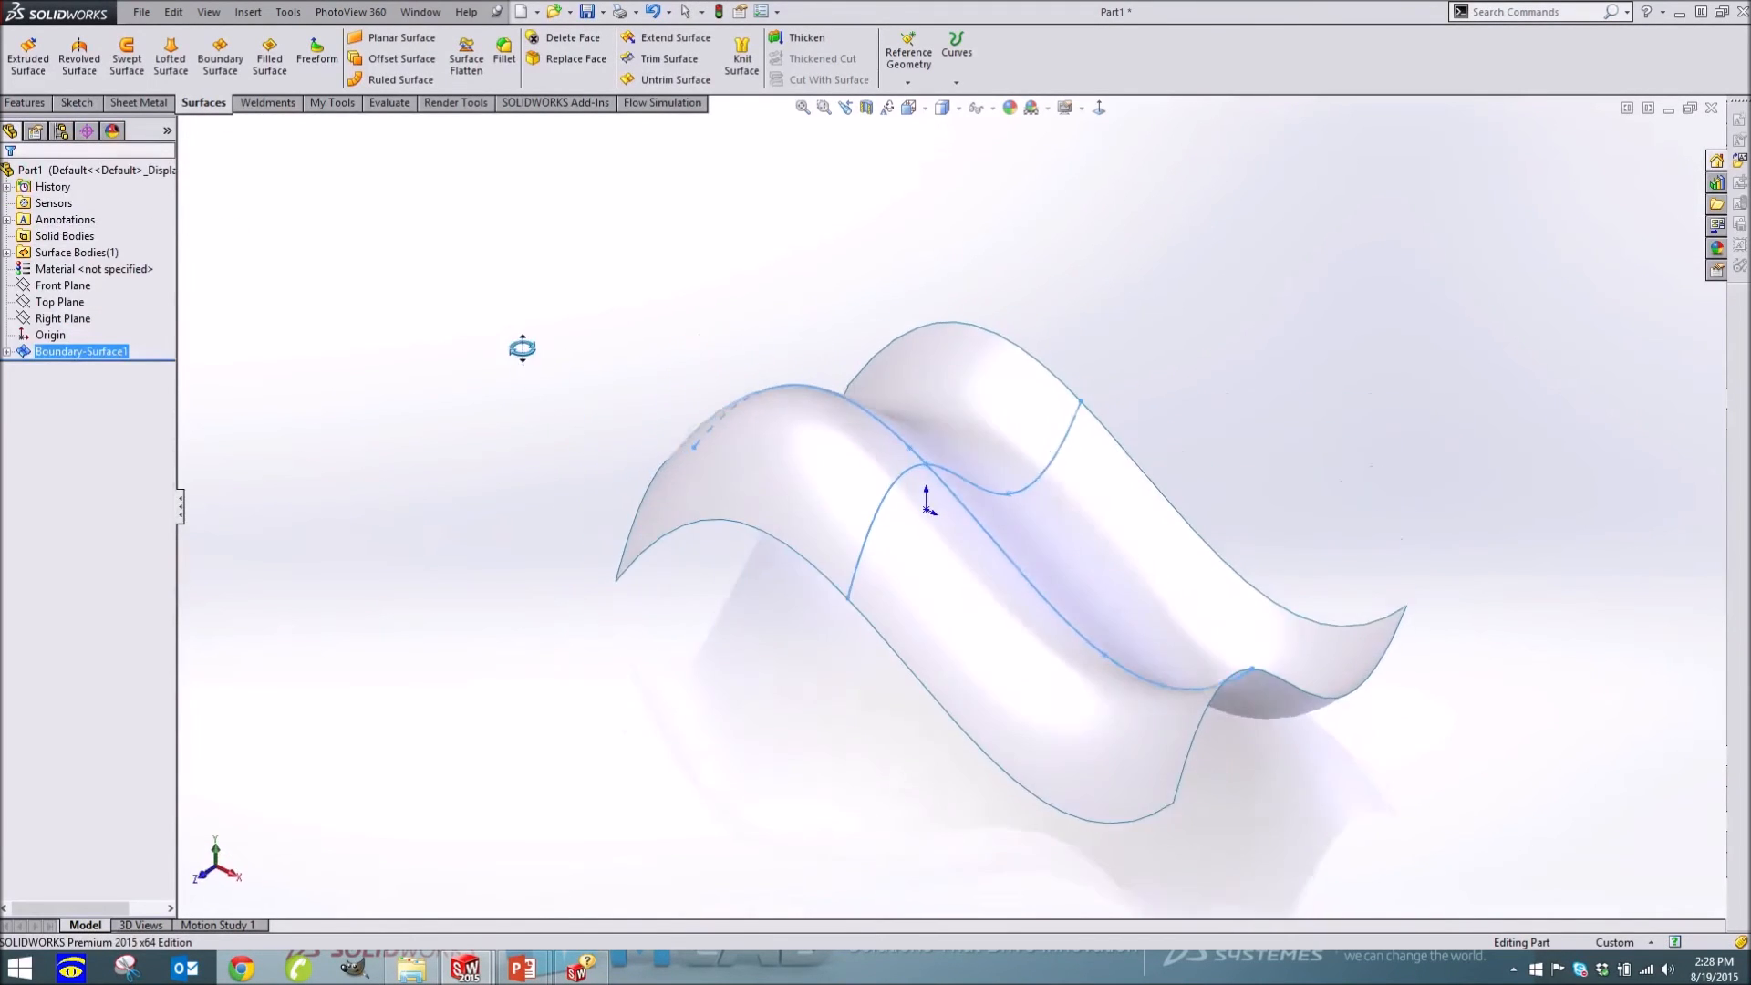
pyautogui.click(1348, 363)
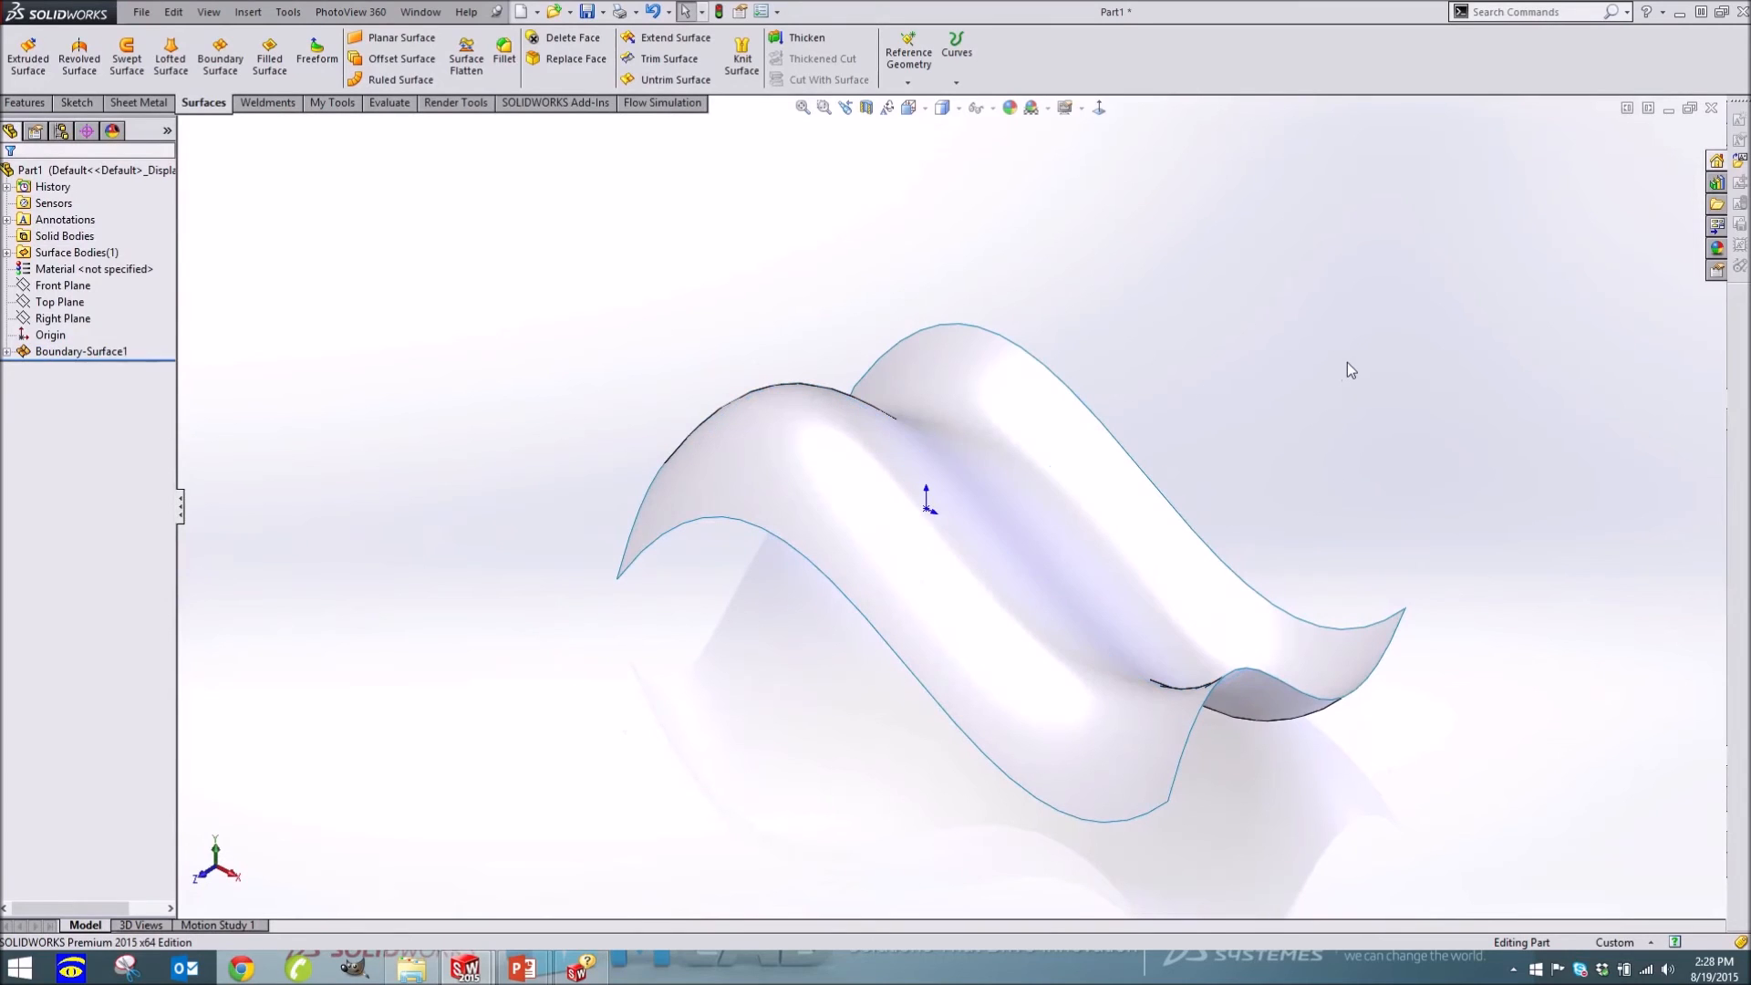
# Close the crossed-spline surface part and switch to the running PowerPoint slide show
pyautogui.click(1710, 108)
pyautogui.click(948, 509)
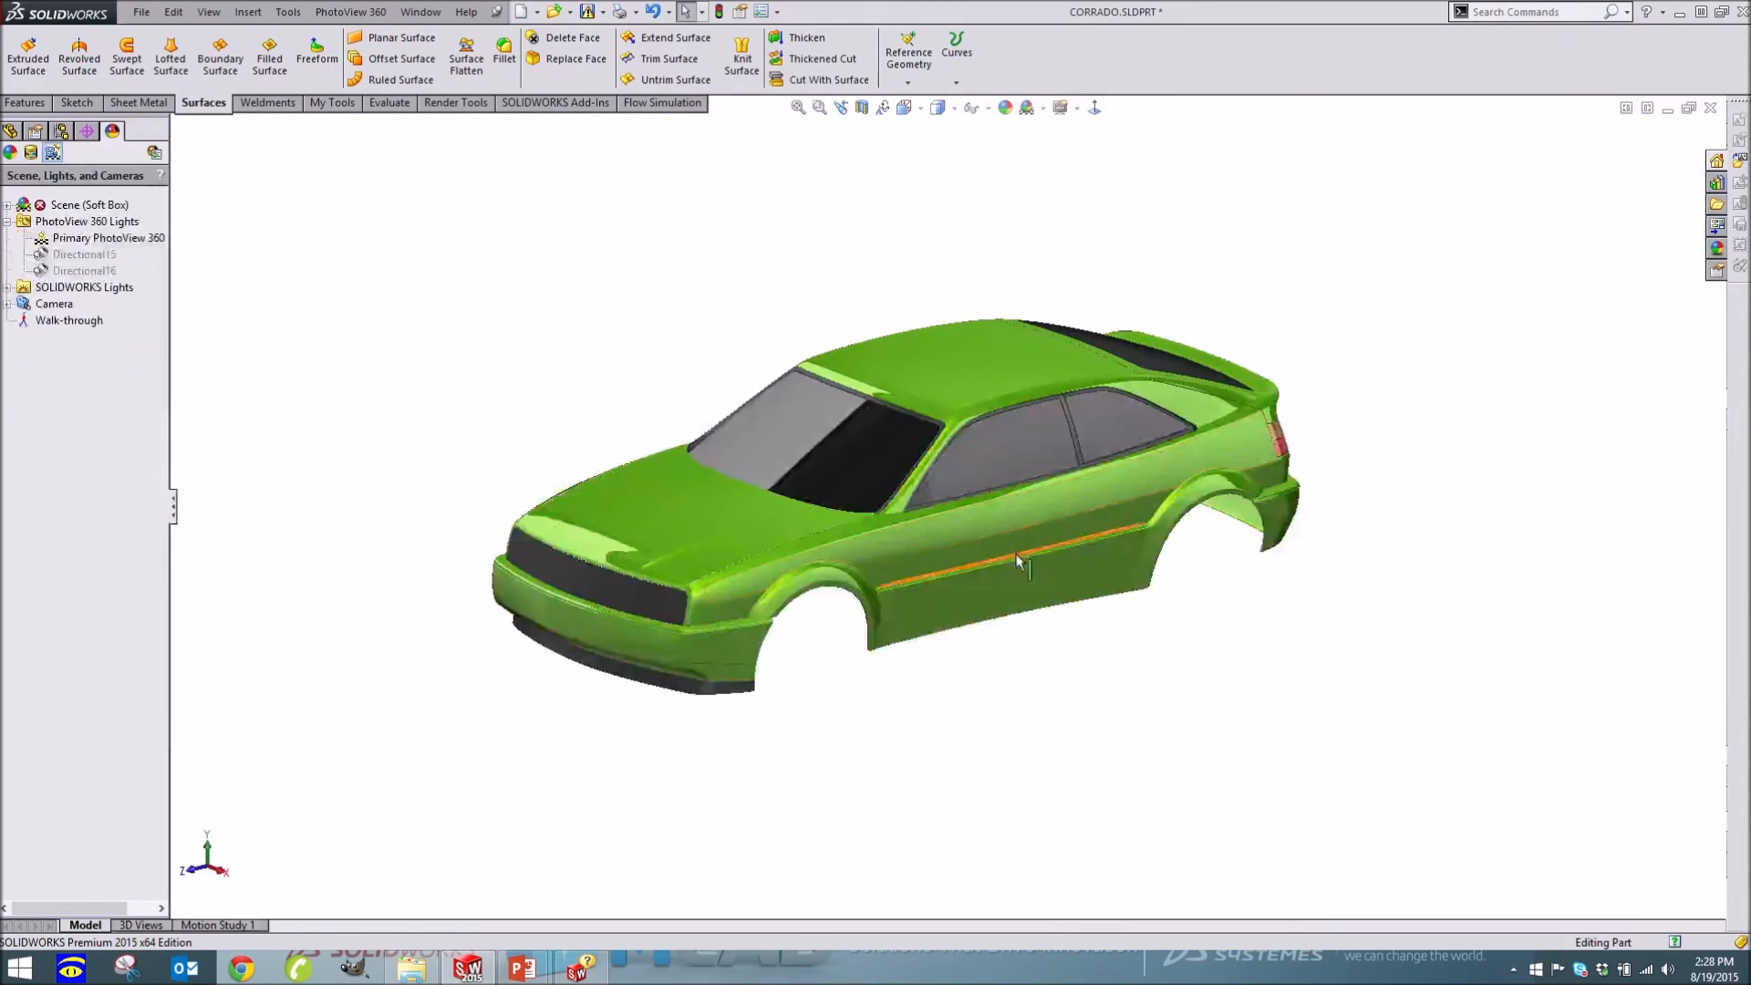
pyautogui.moveTo(521, 966)
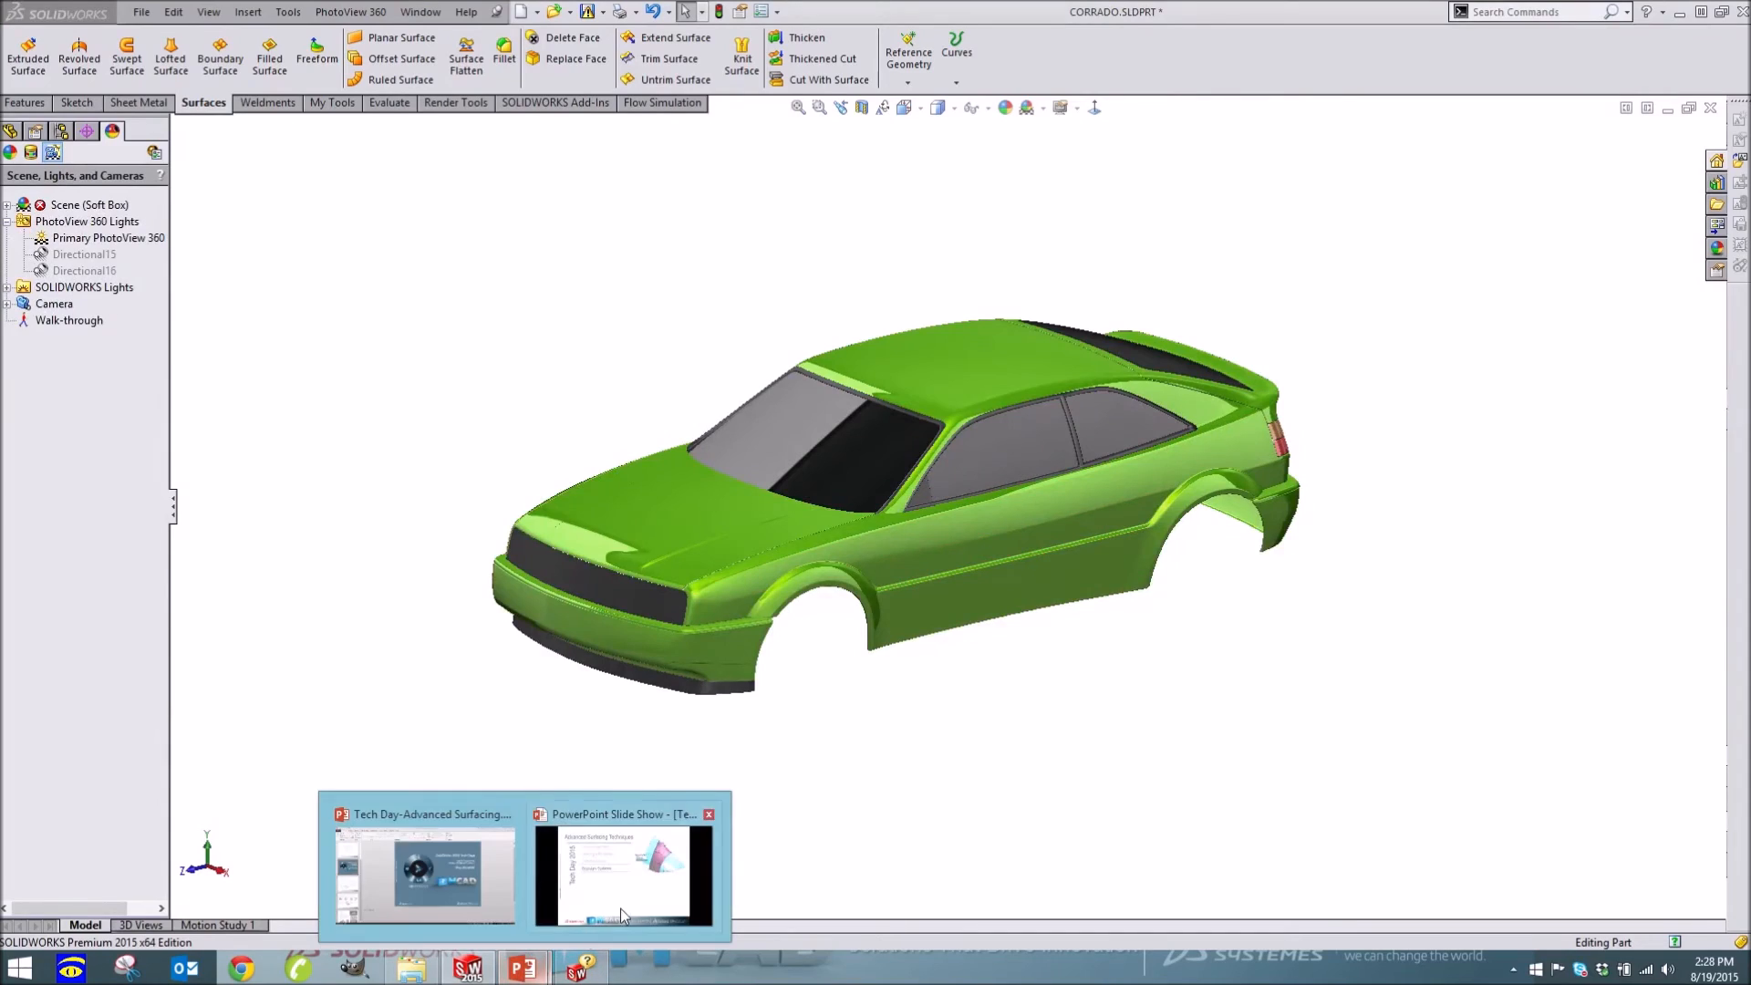
pyautogui.click(612, 897)
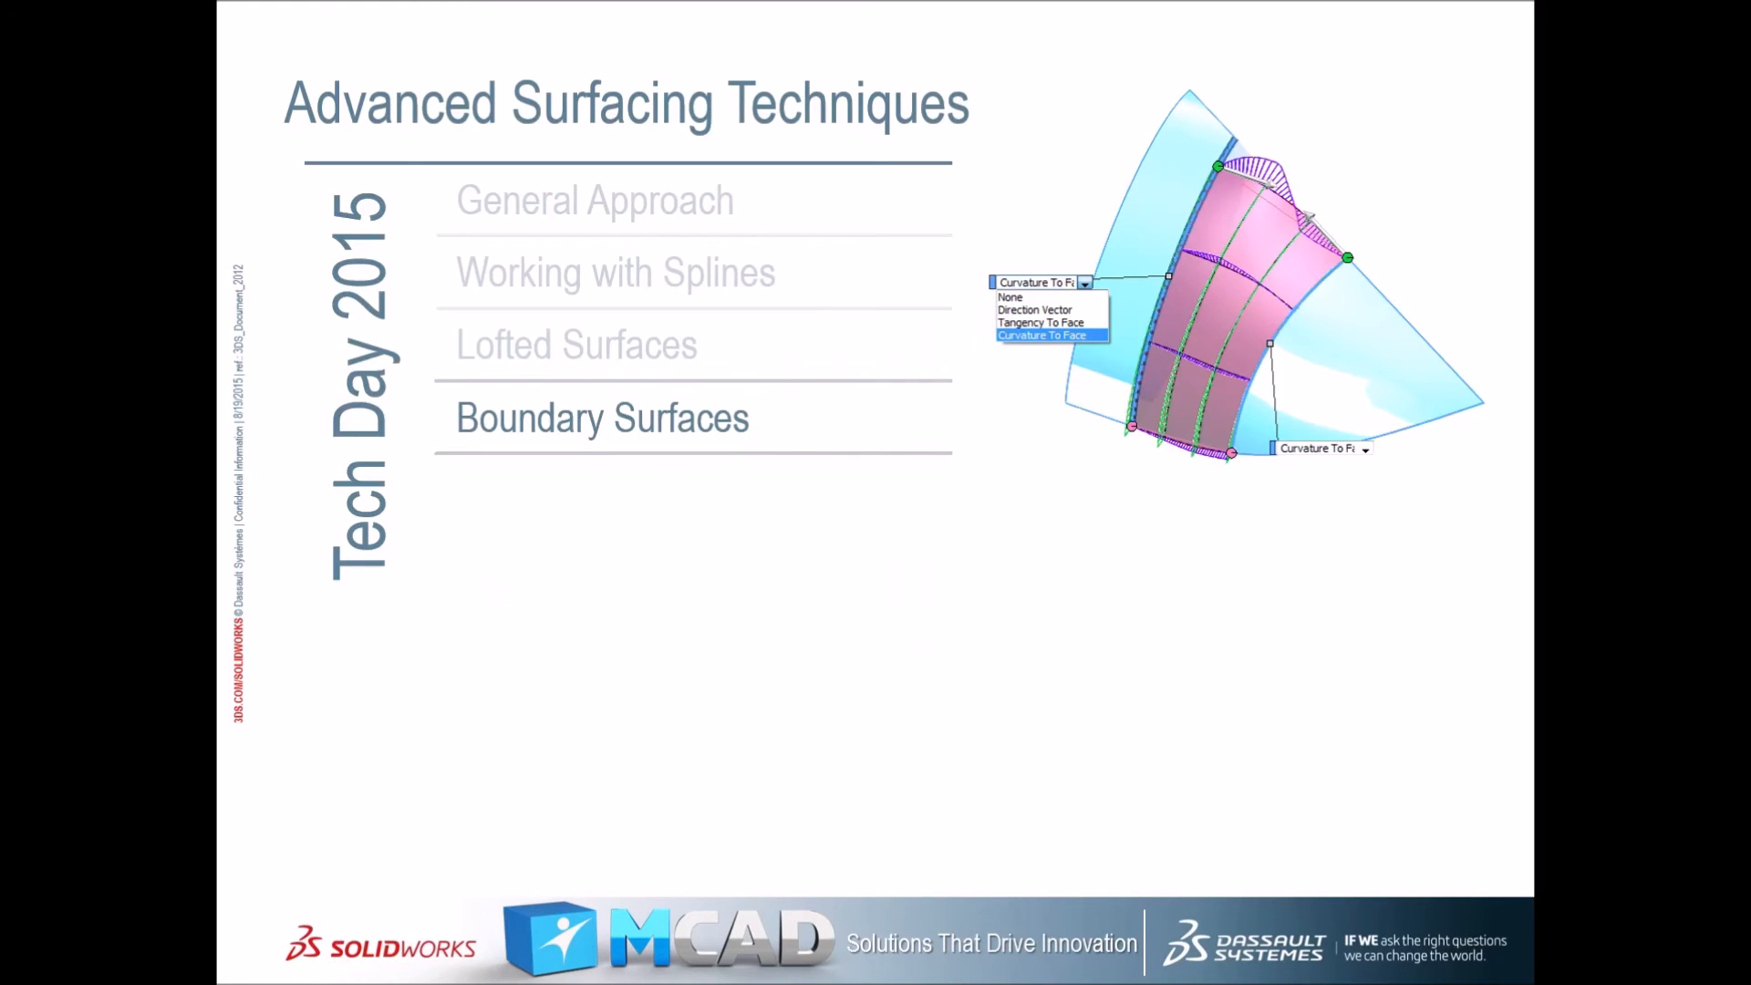
pyautogui.click(953, 726)
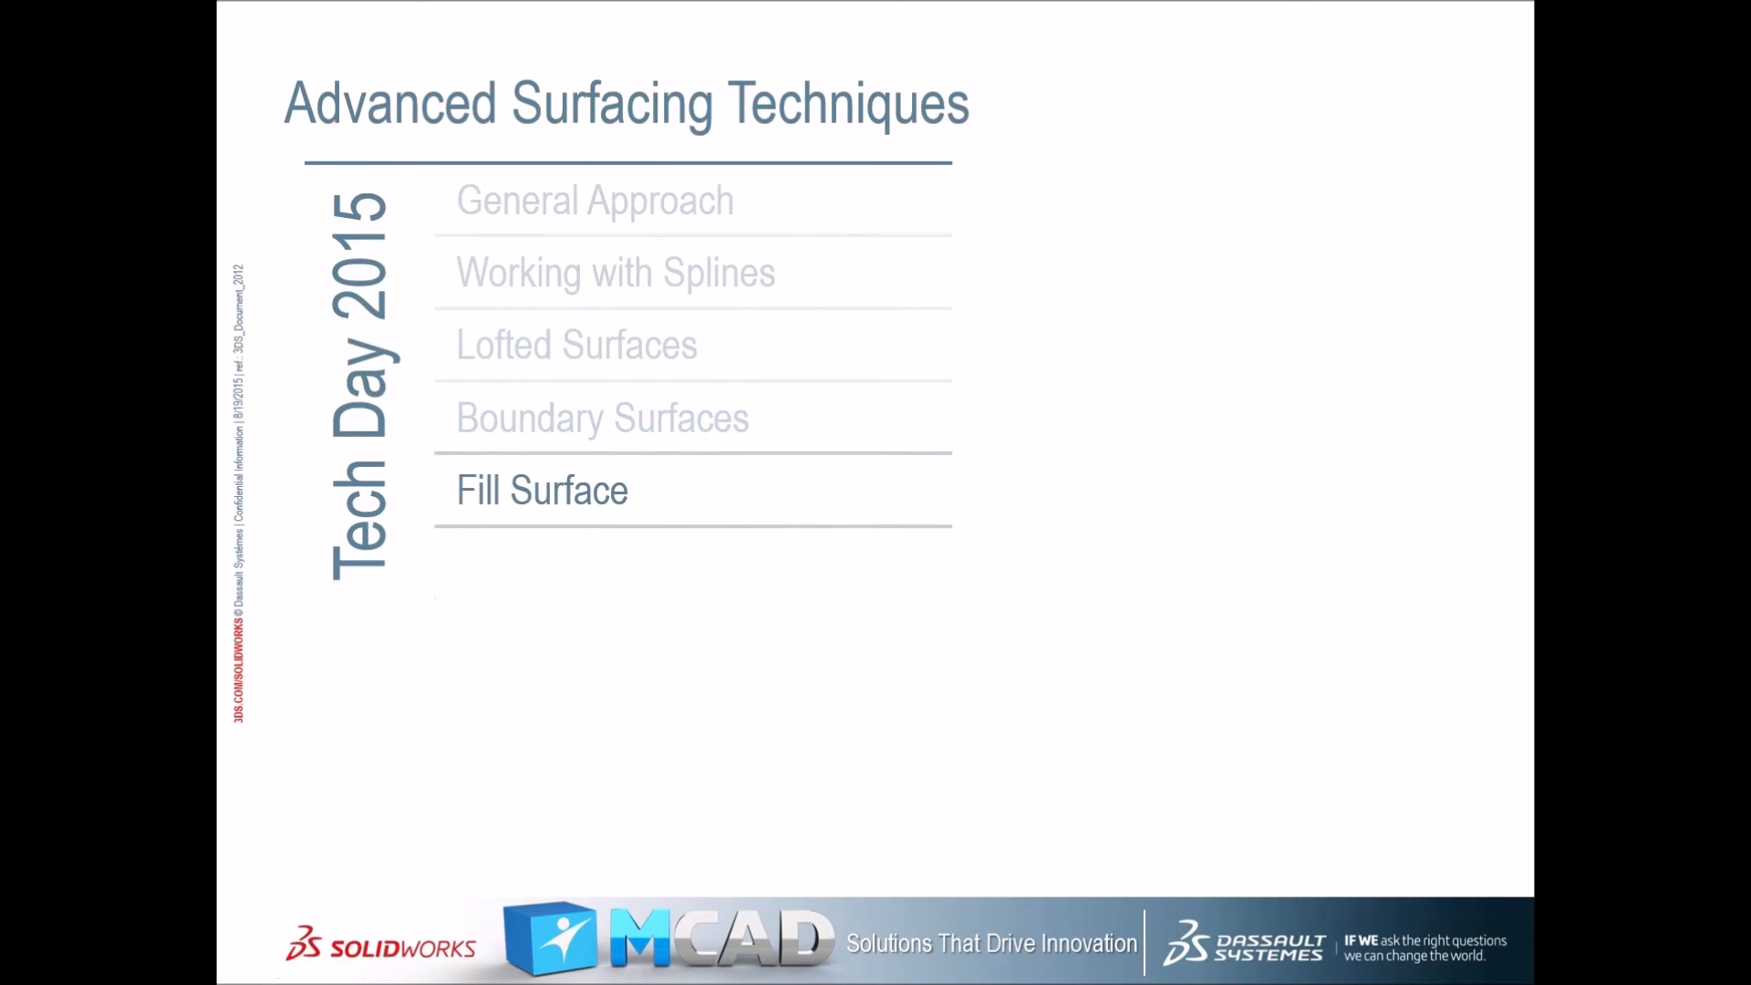
pyautogui.press('Right')
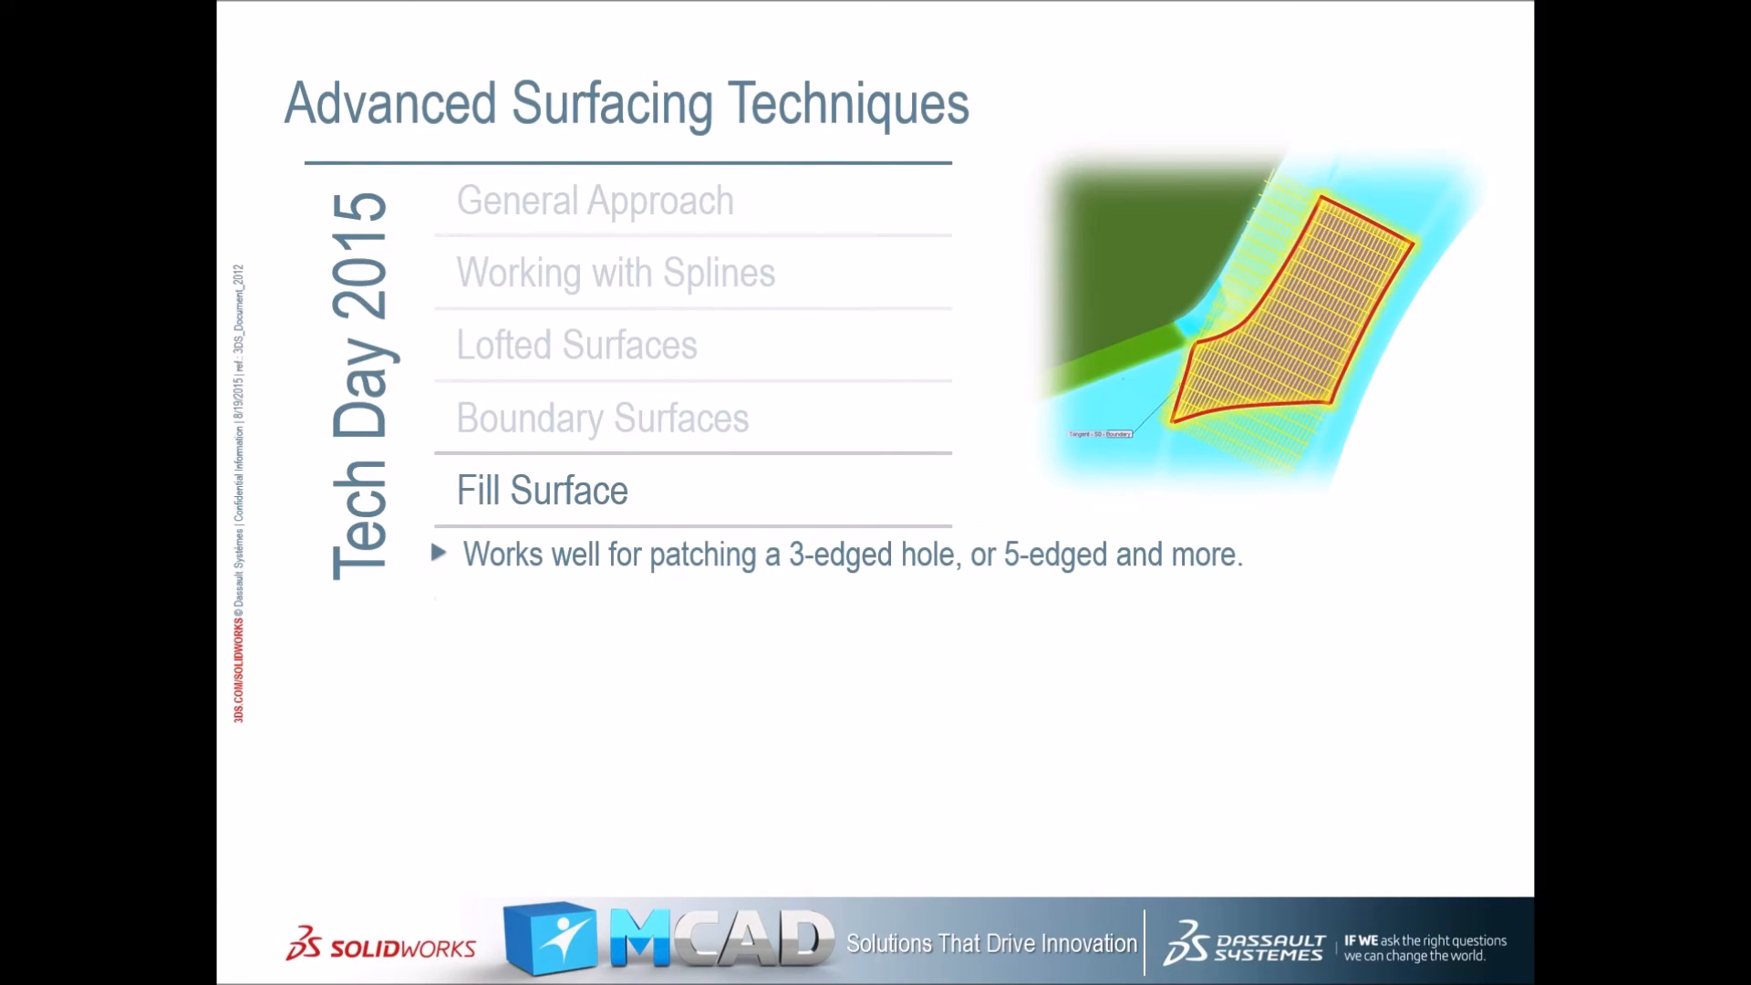
pyautogui.press('Right')
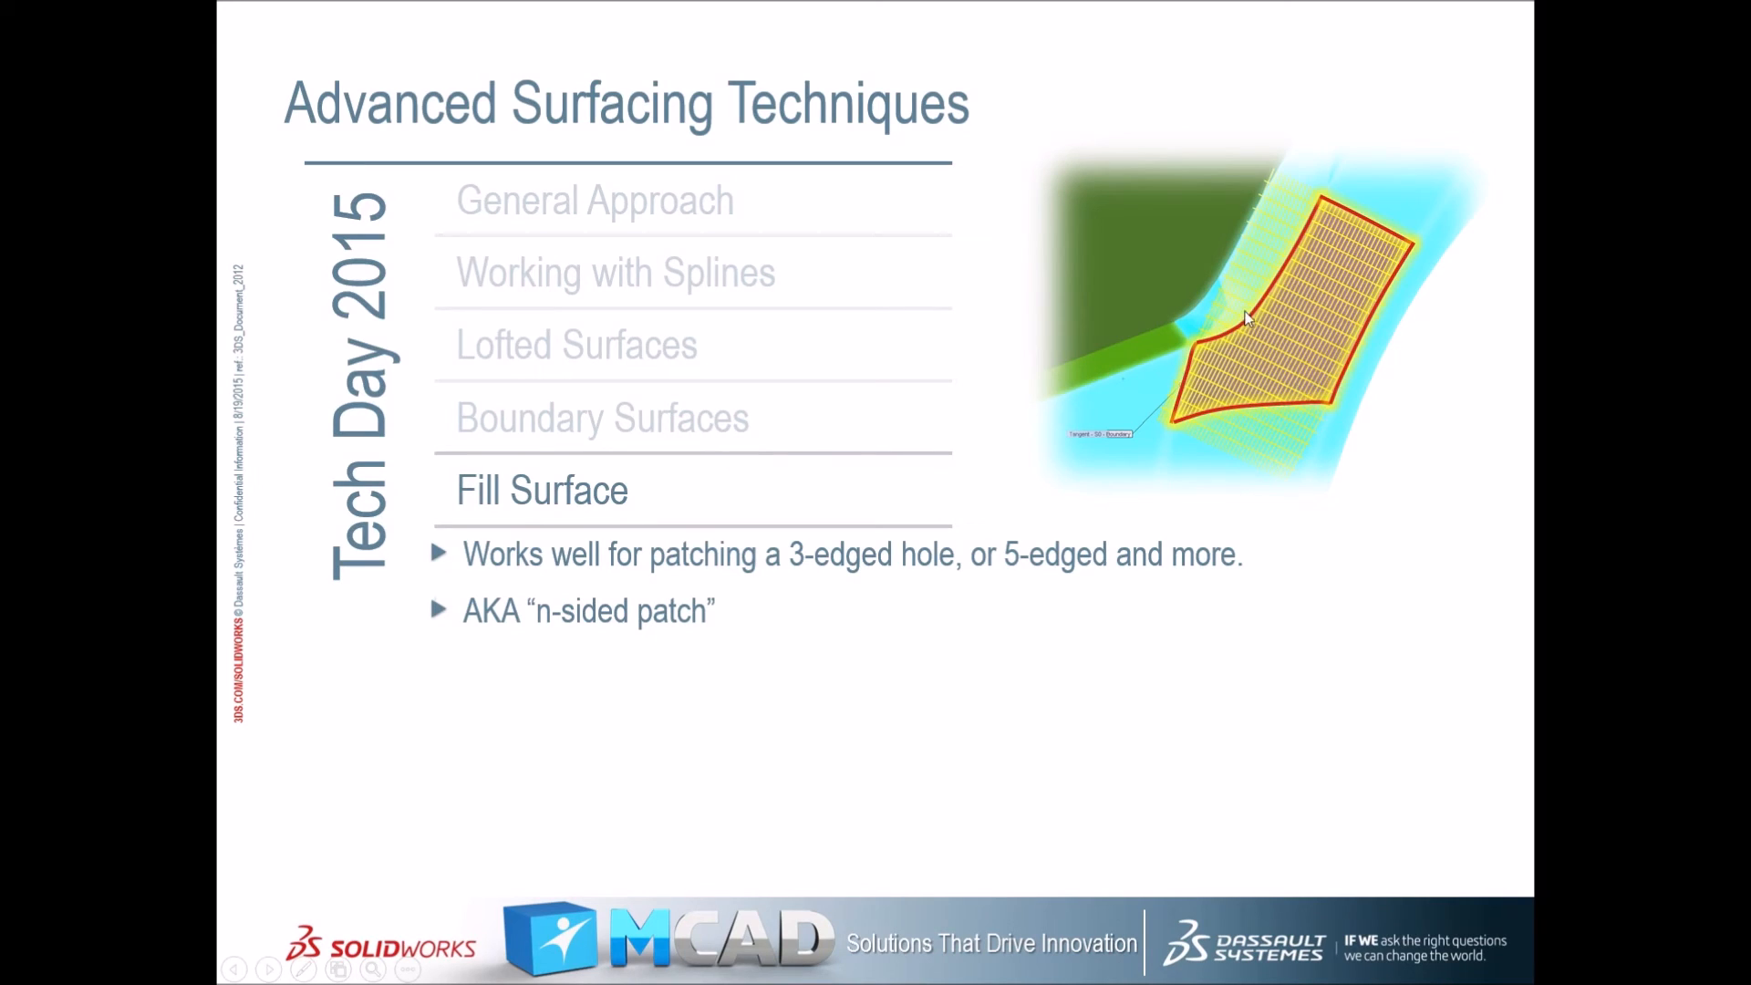
pyautogui.click(926, 703)
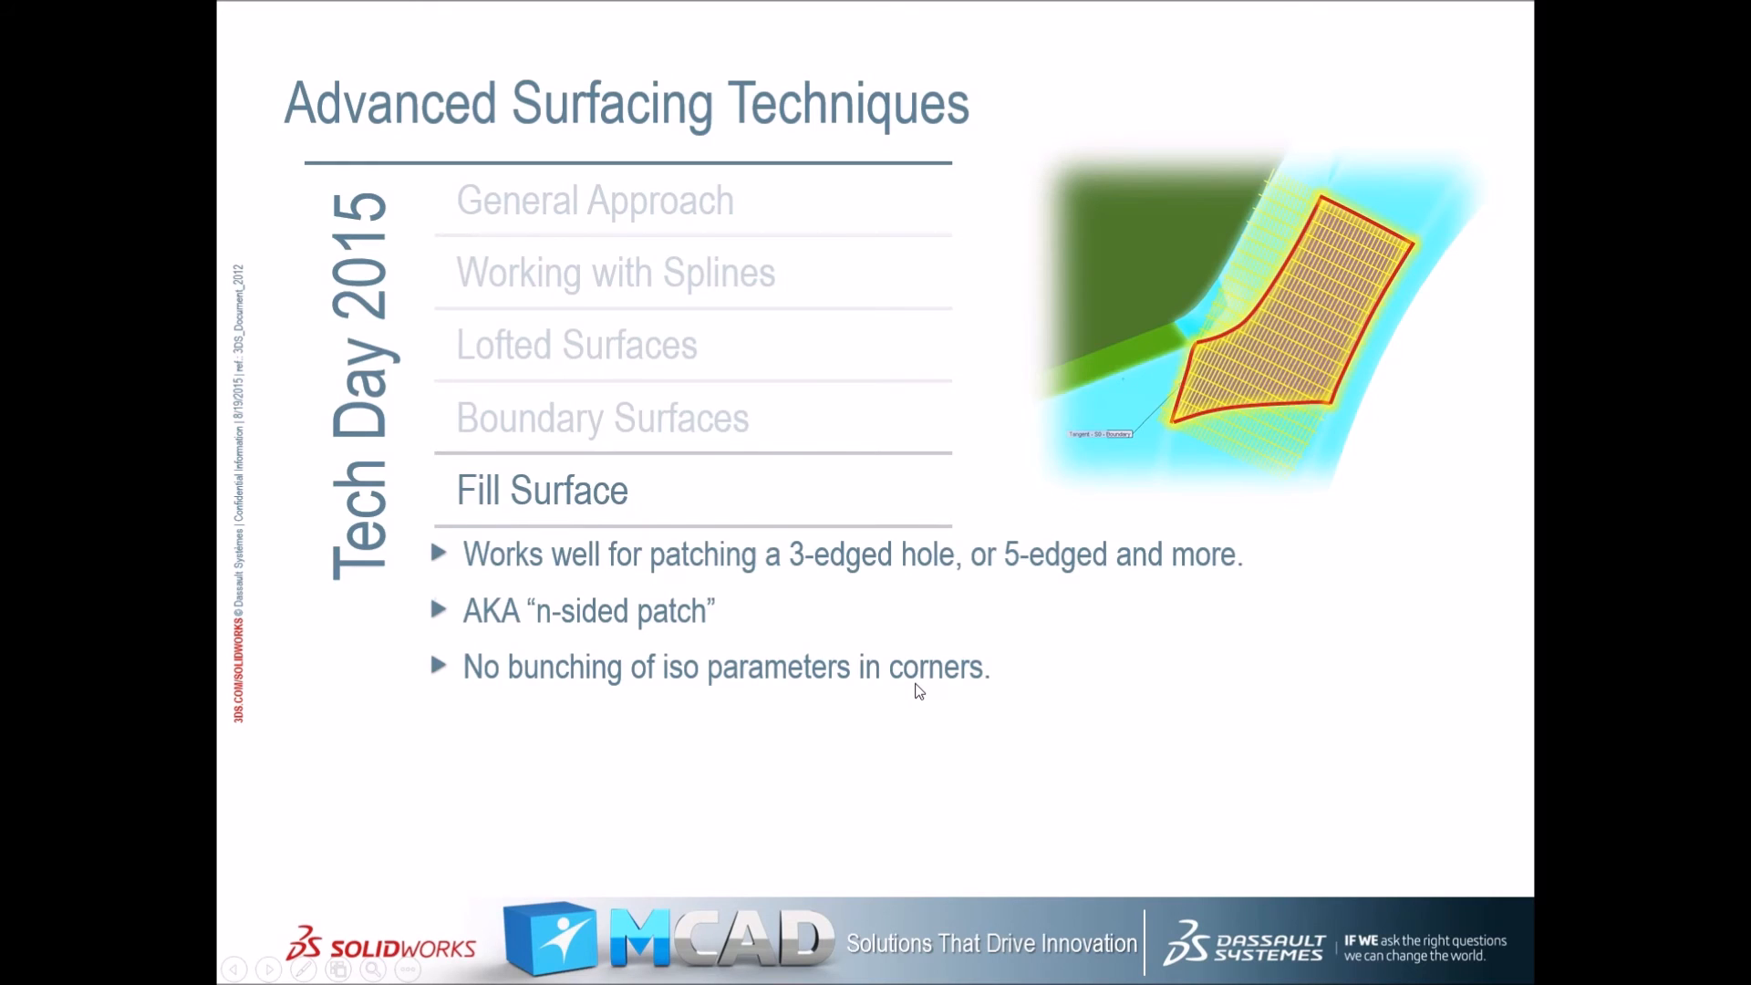
# Switch back to SOLIDWORKS and roll the CORRADO model back to before Surface-Fill9 beside the rear wheel arch
pyautogui.hotkey('alt', 'Tab')
pyautogui.hotkey('alt', 'Tab')
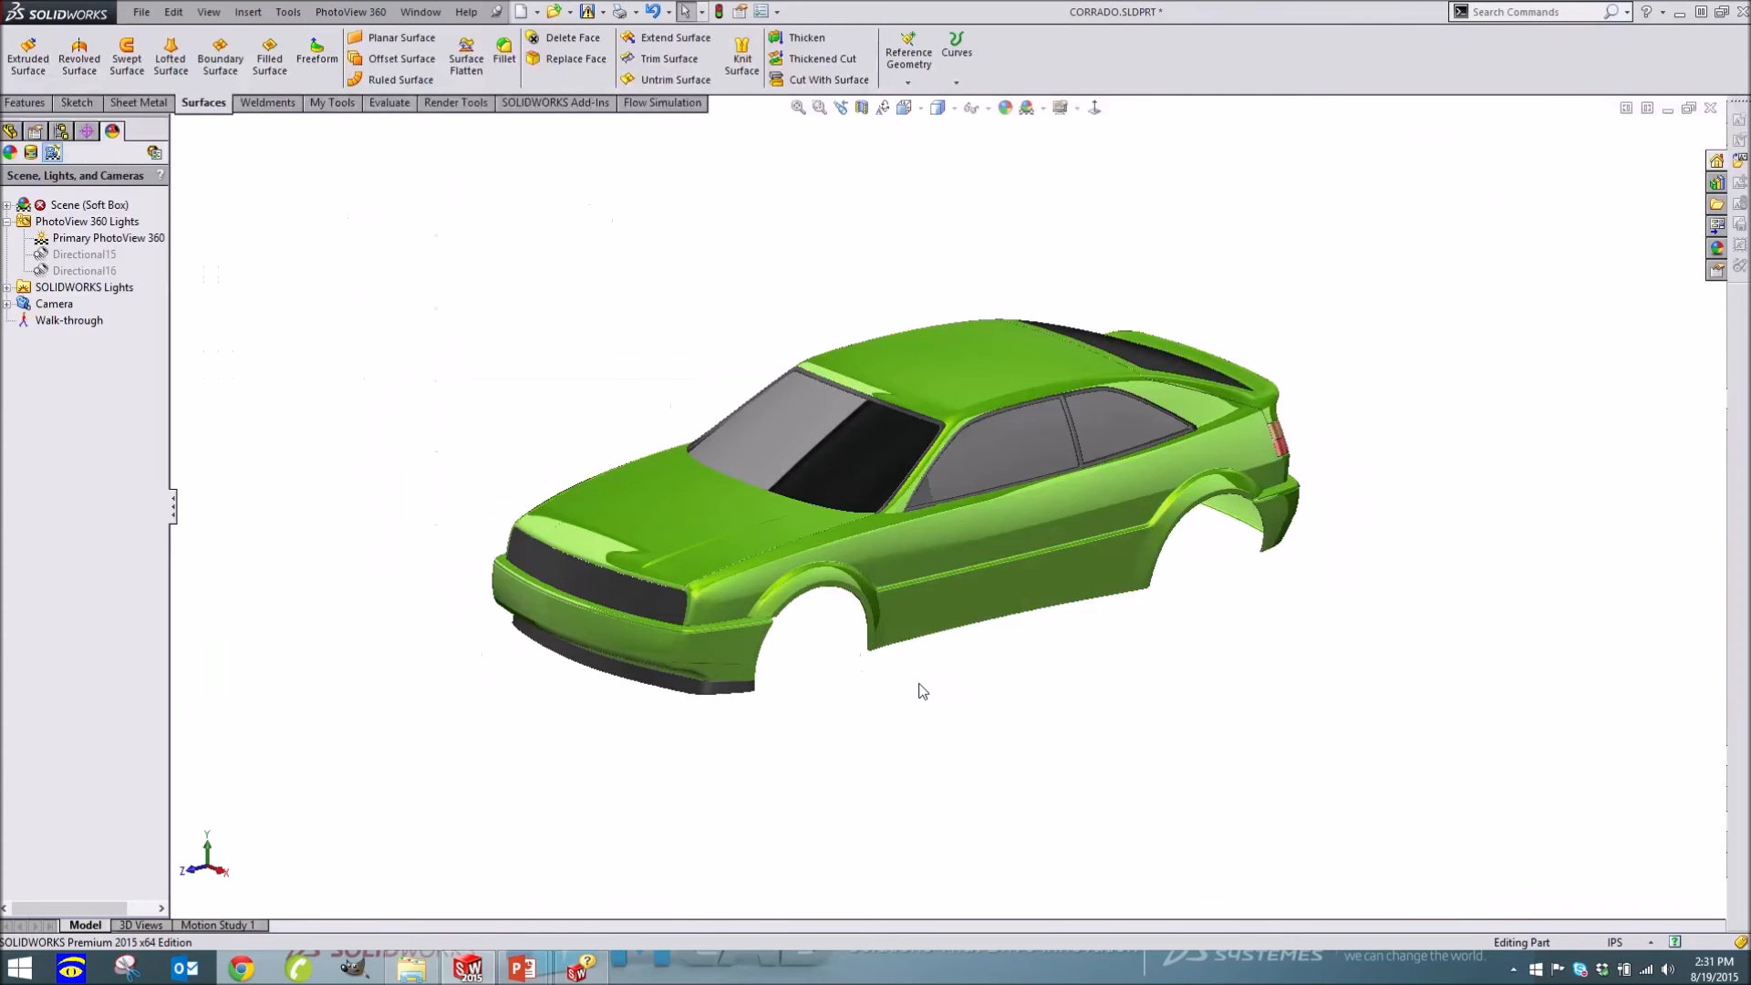
pyautogui.scroll(-10, 1178, 543)
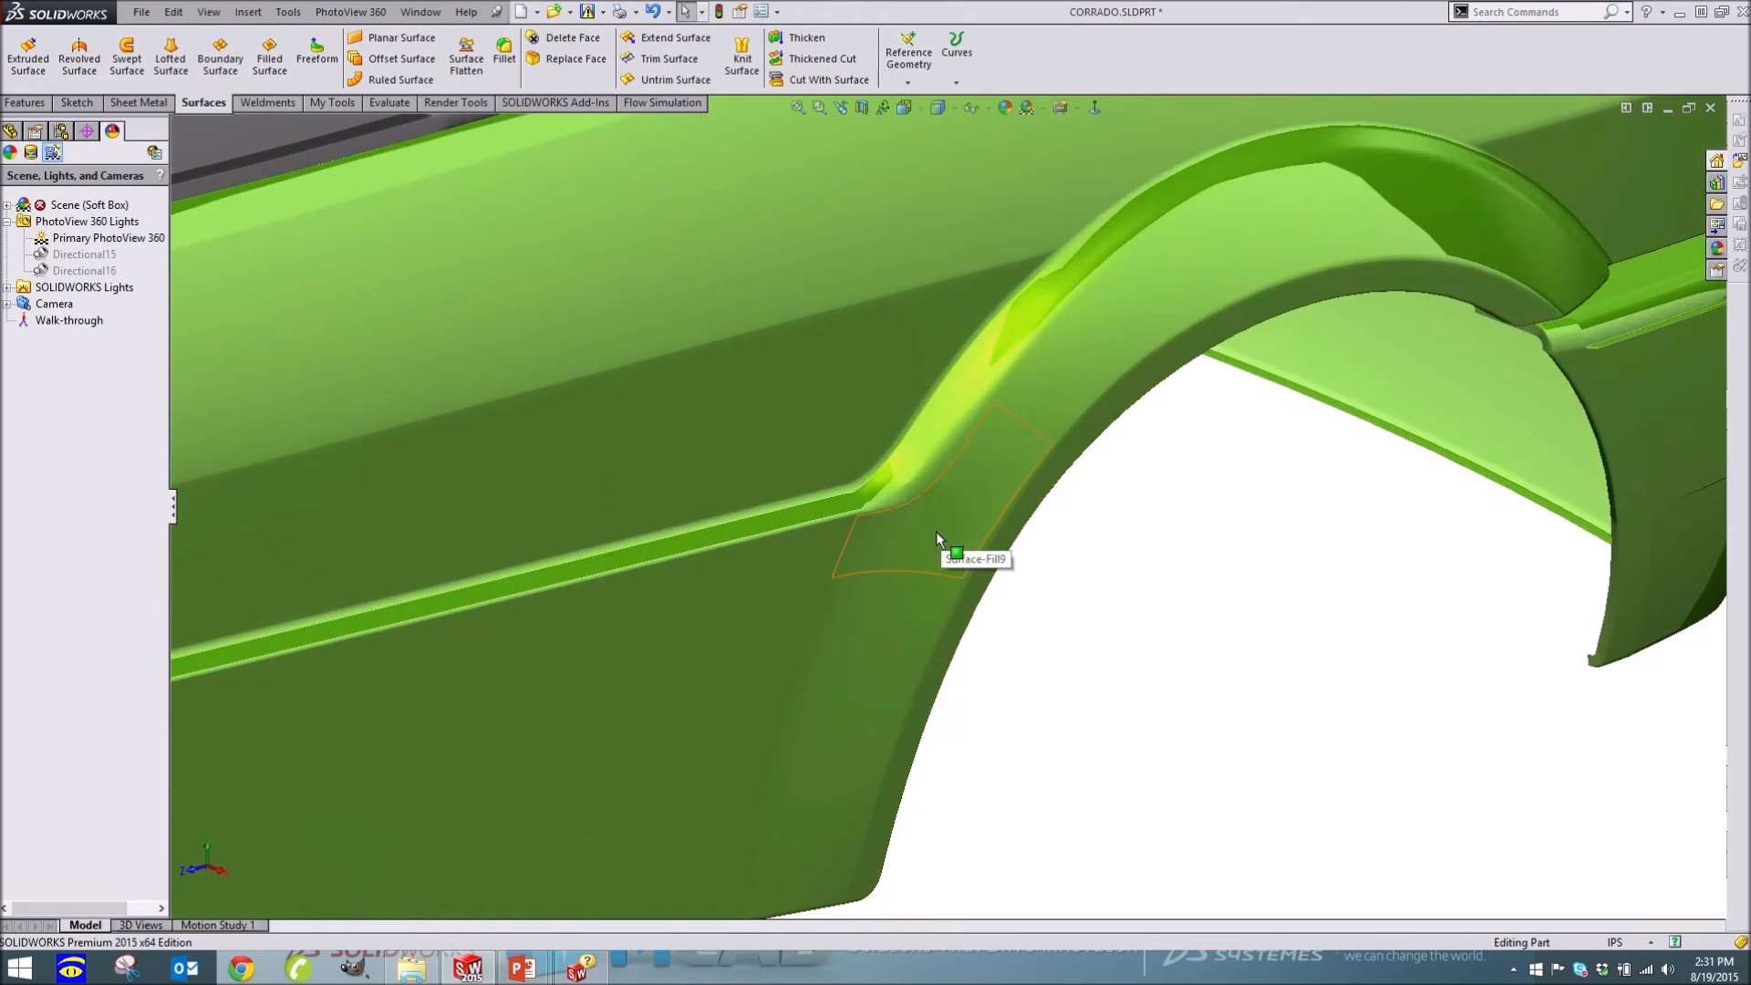
pyautogui.click(937, 531)
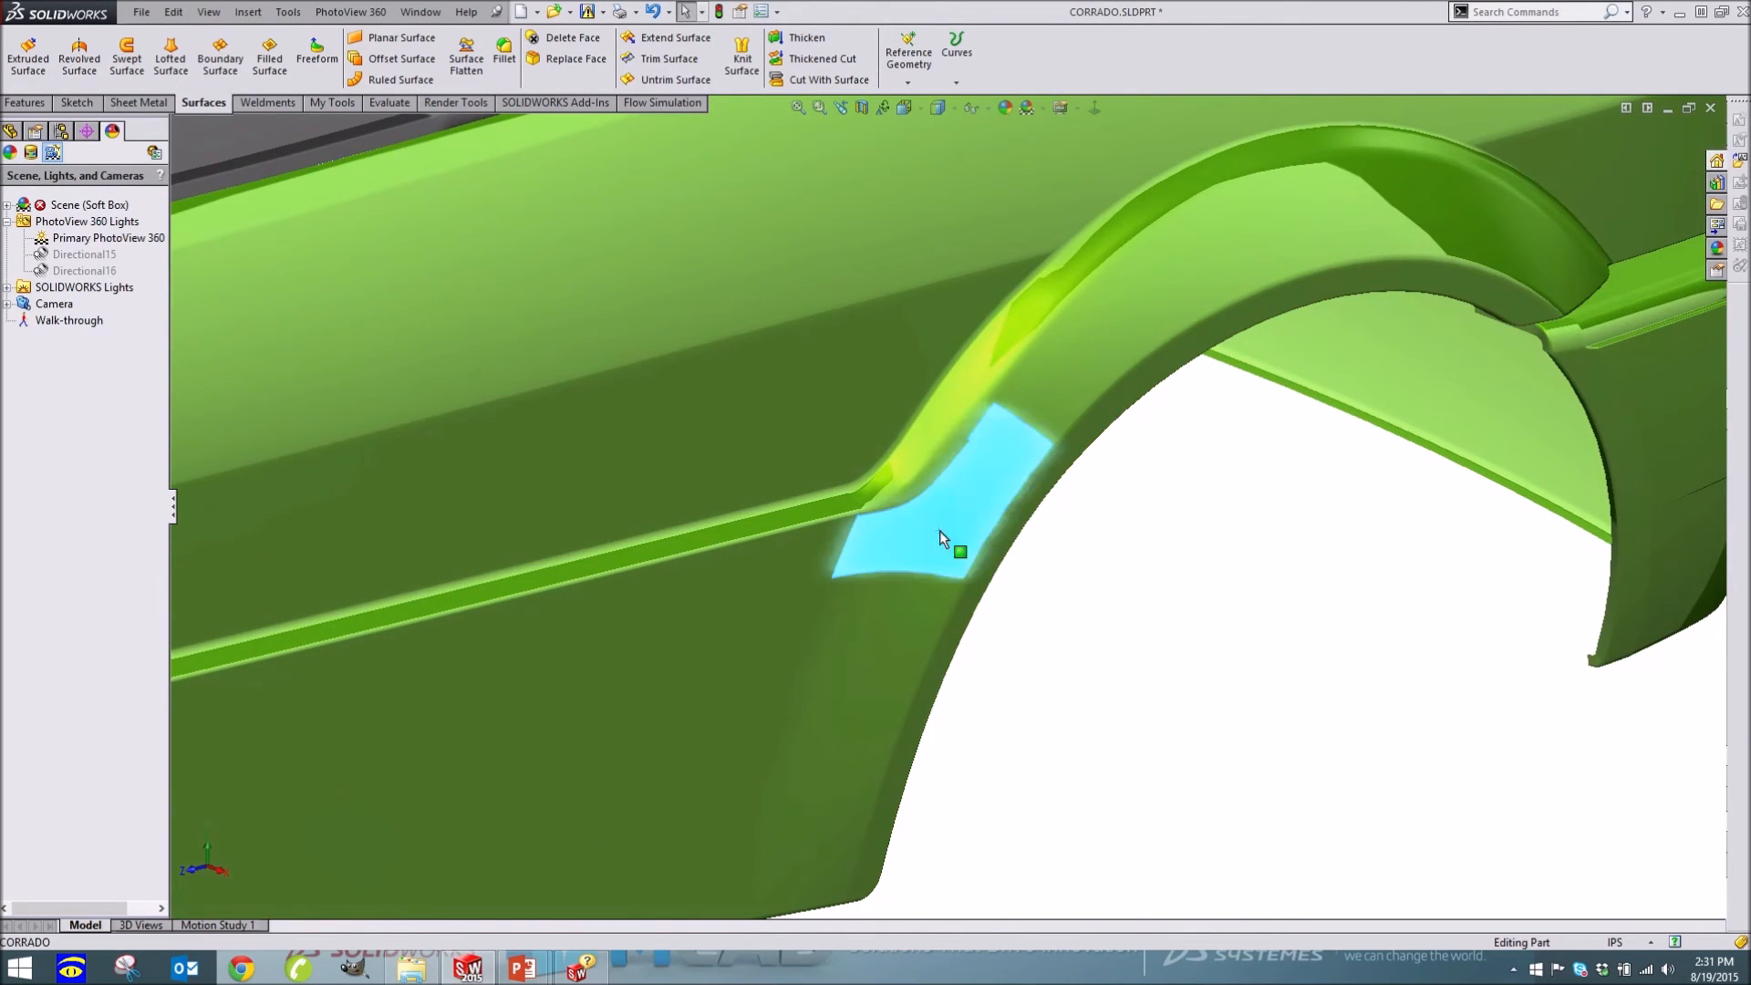
pyautogui.rightClick(939, 529)
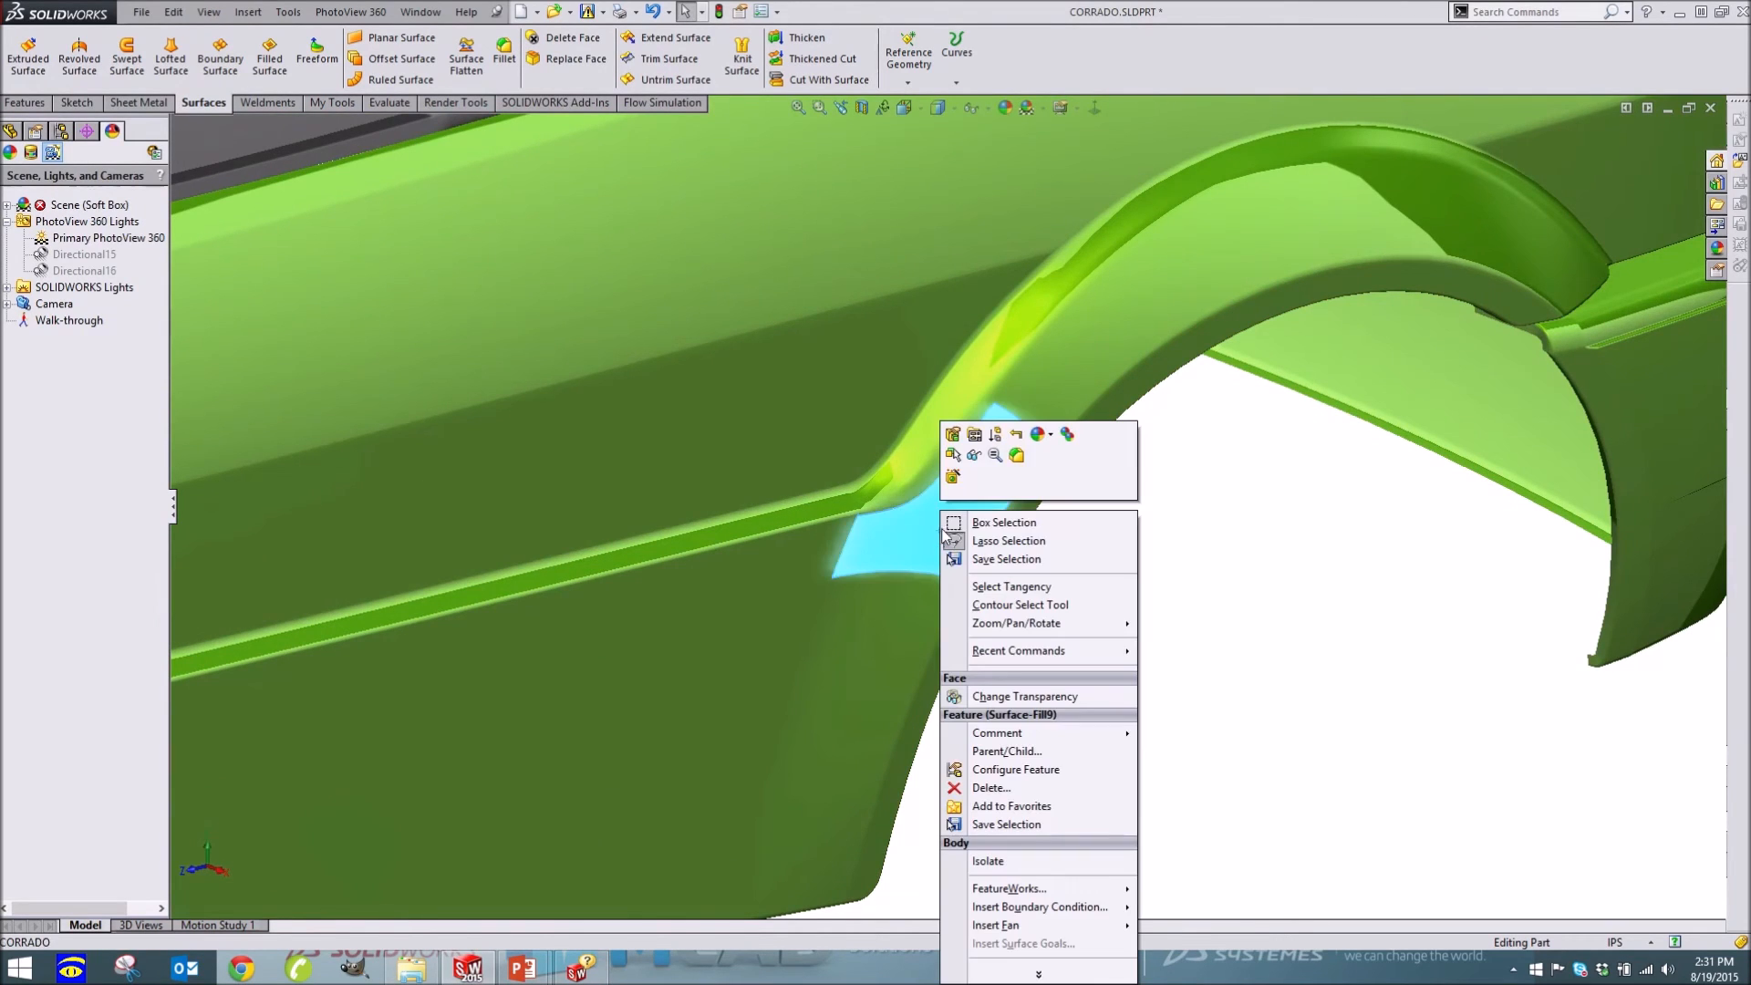
pyautogui.click(1016, 436)
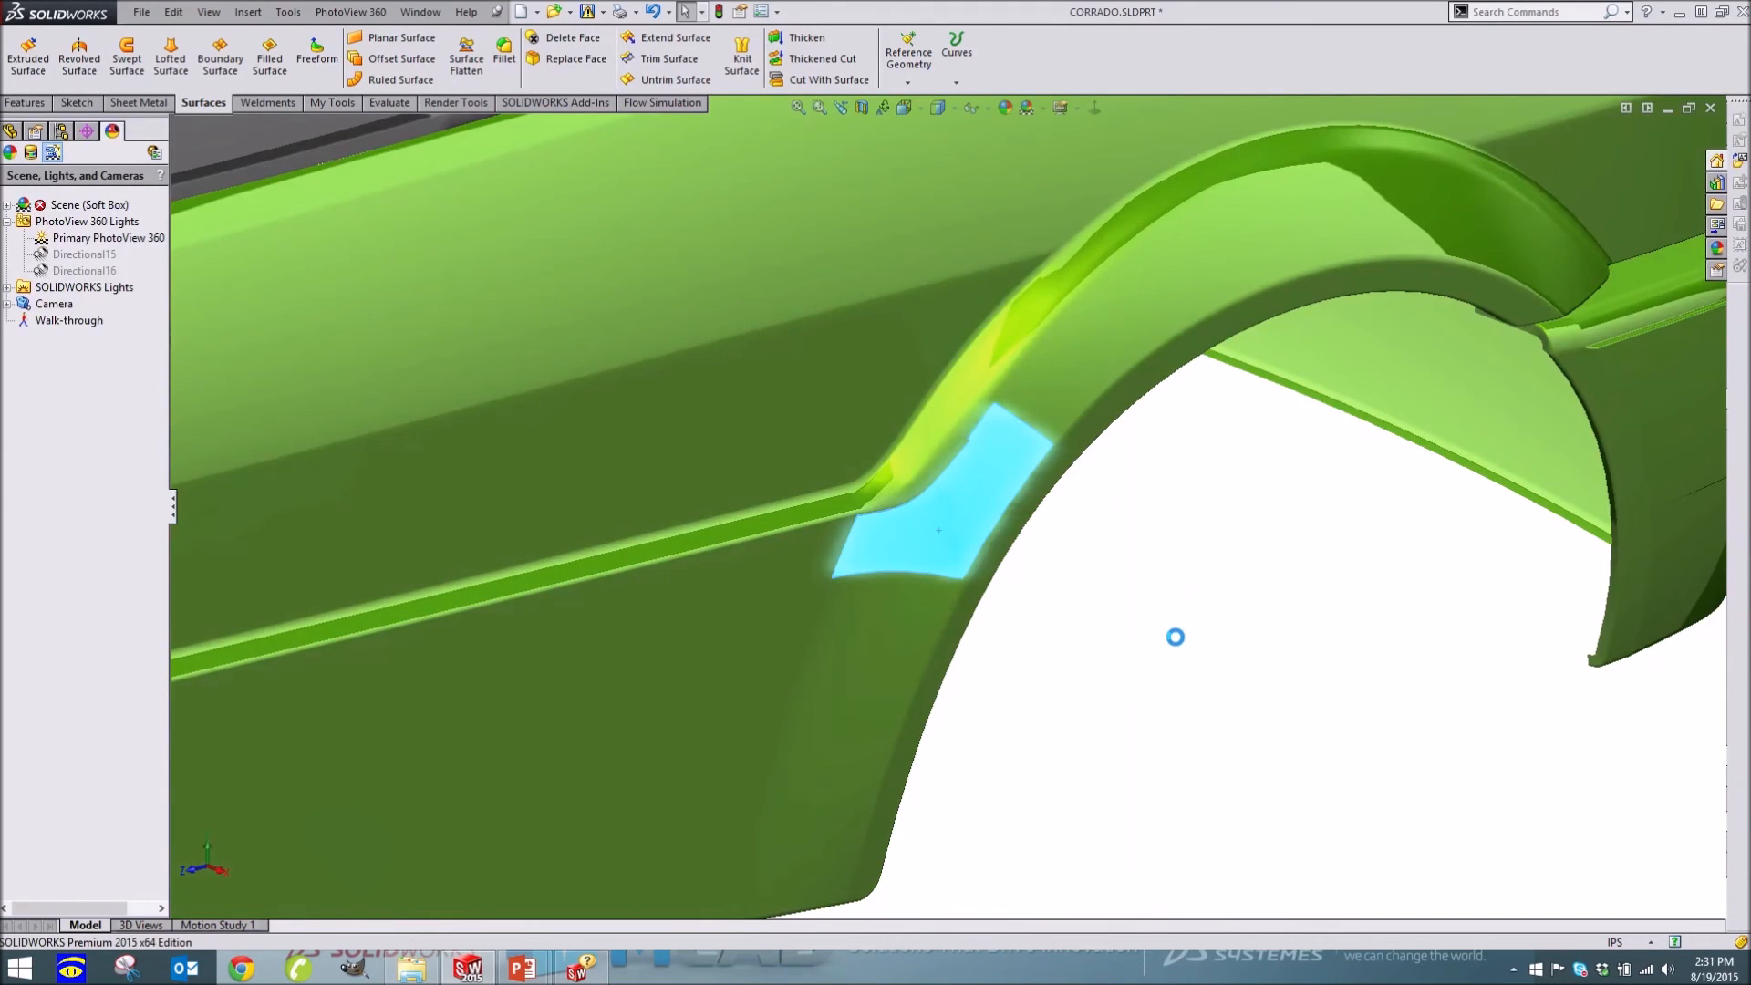
# Set up a surface loft between the short slanted edge and the adjoining lower edge of the wheel arch gap
pyautogui.scroll(-5, 911, 535)
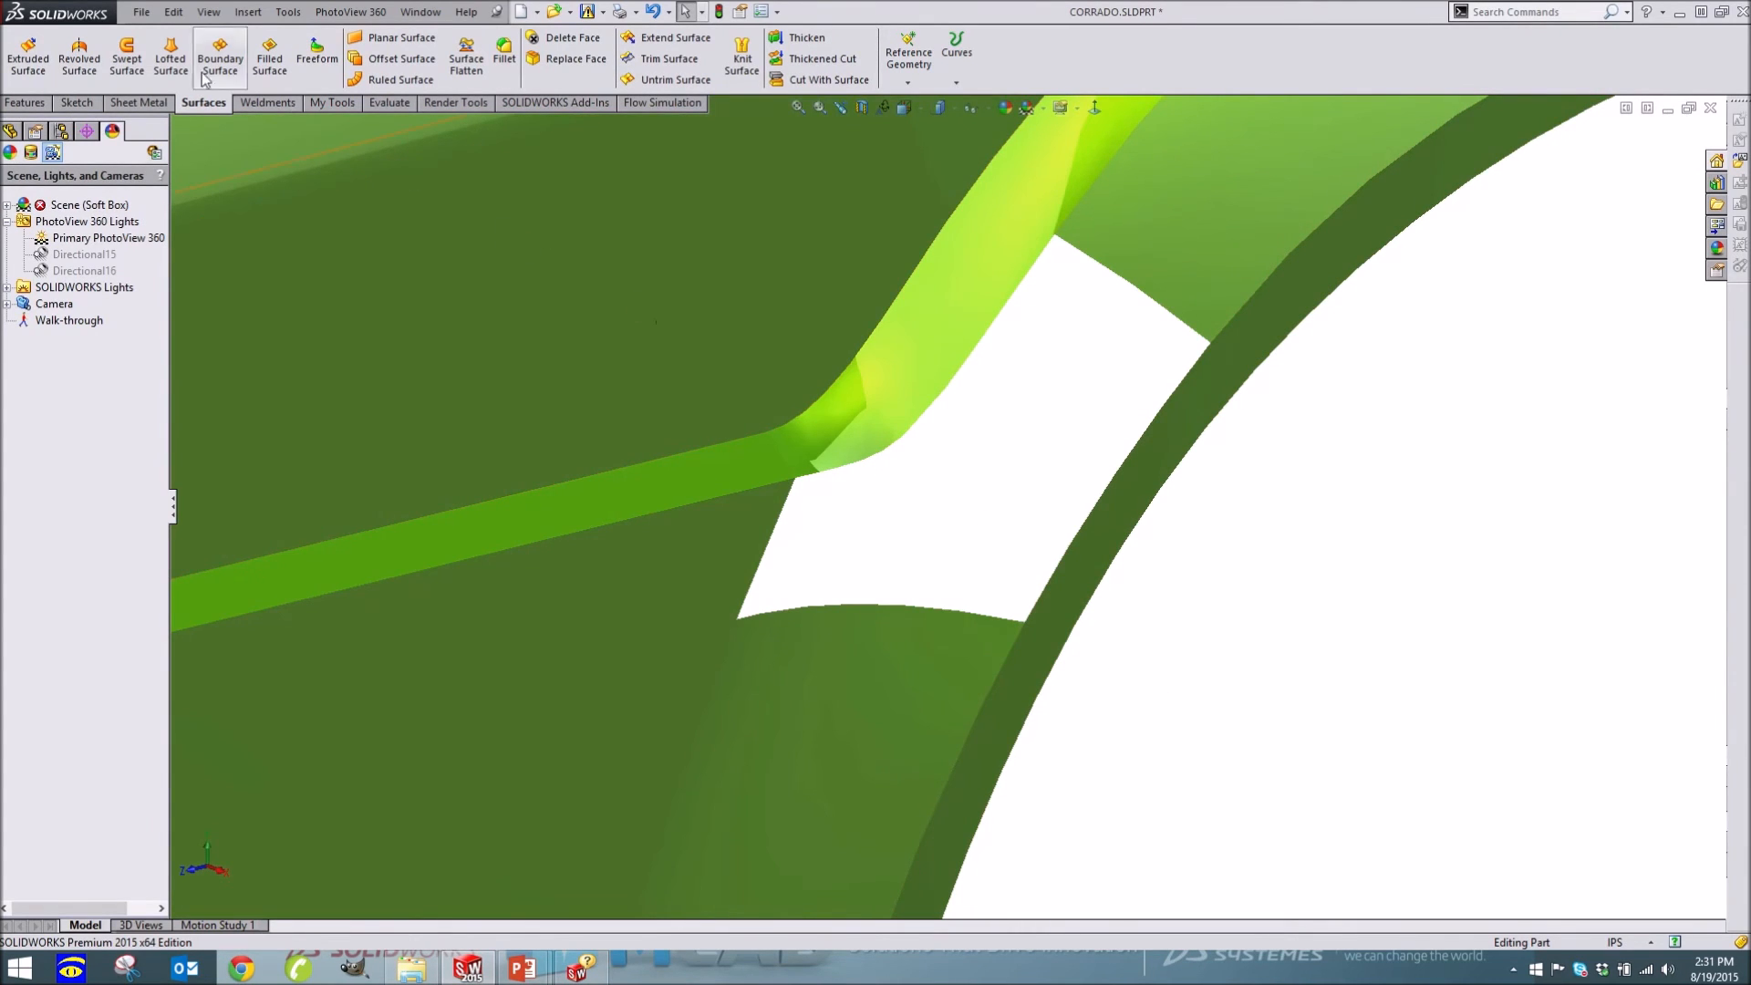
pyautogui.click(171, 59)
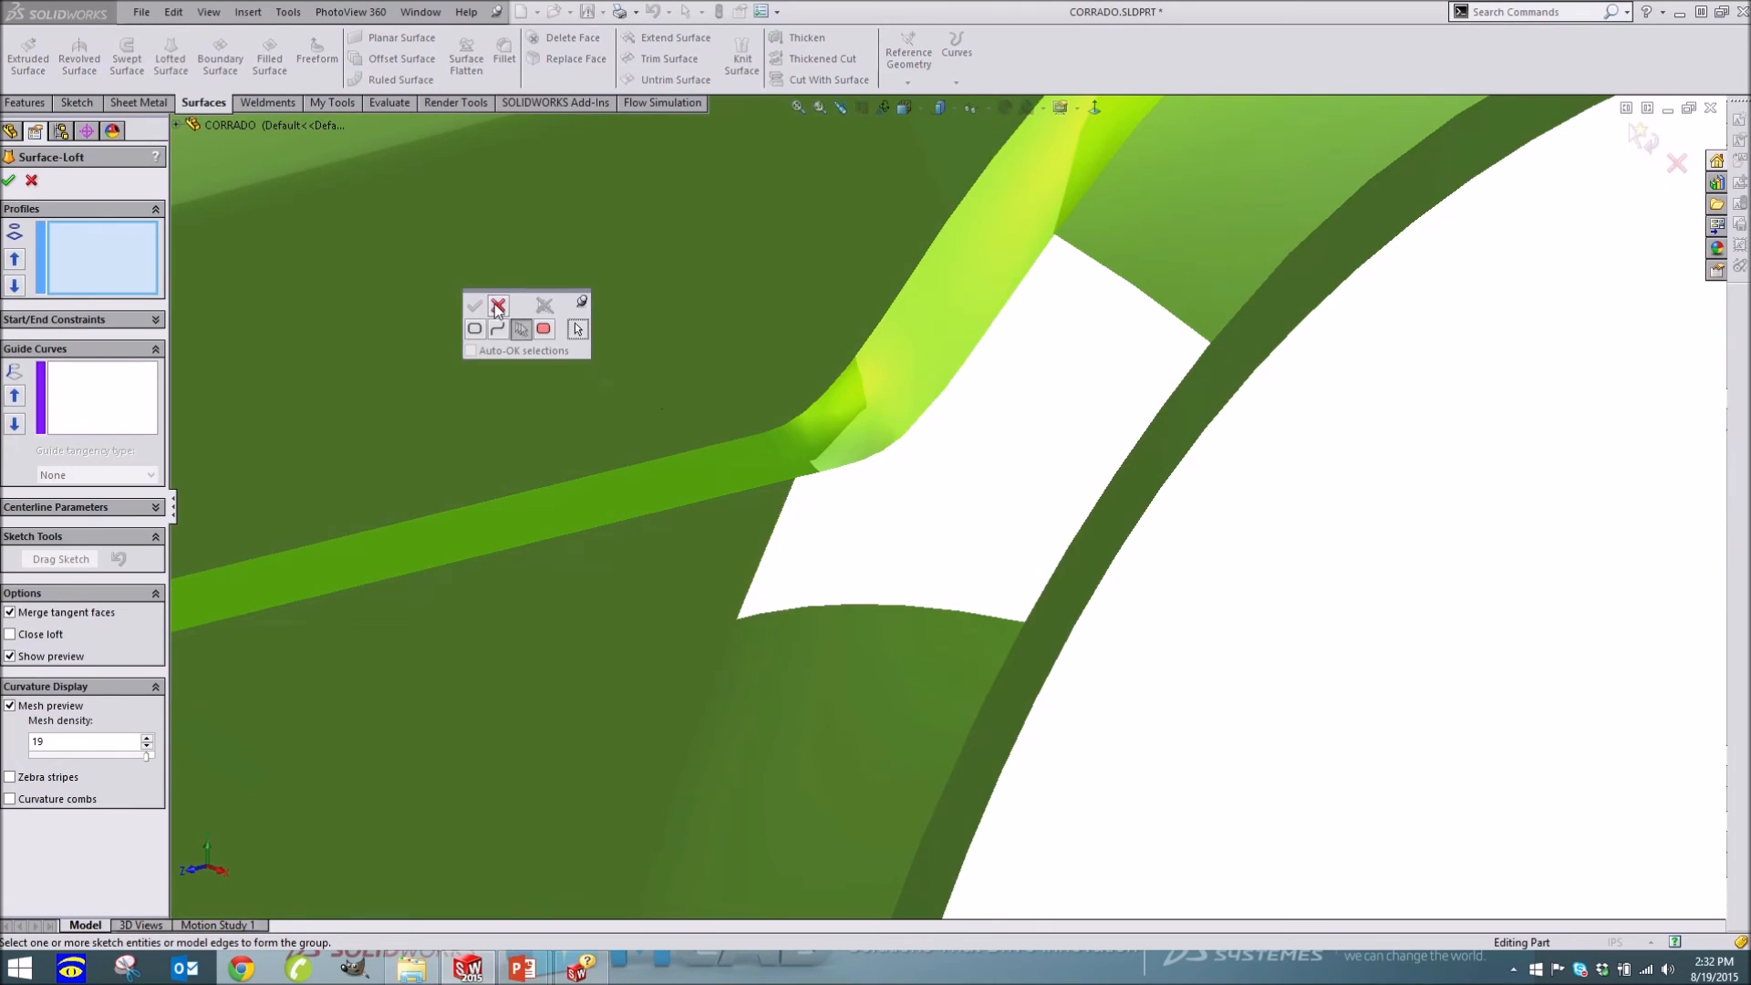
pyautogui.click(497, 308)
pyautogui.click(793, 500)
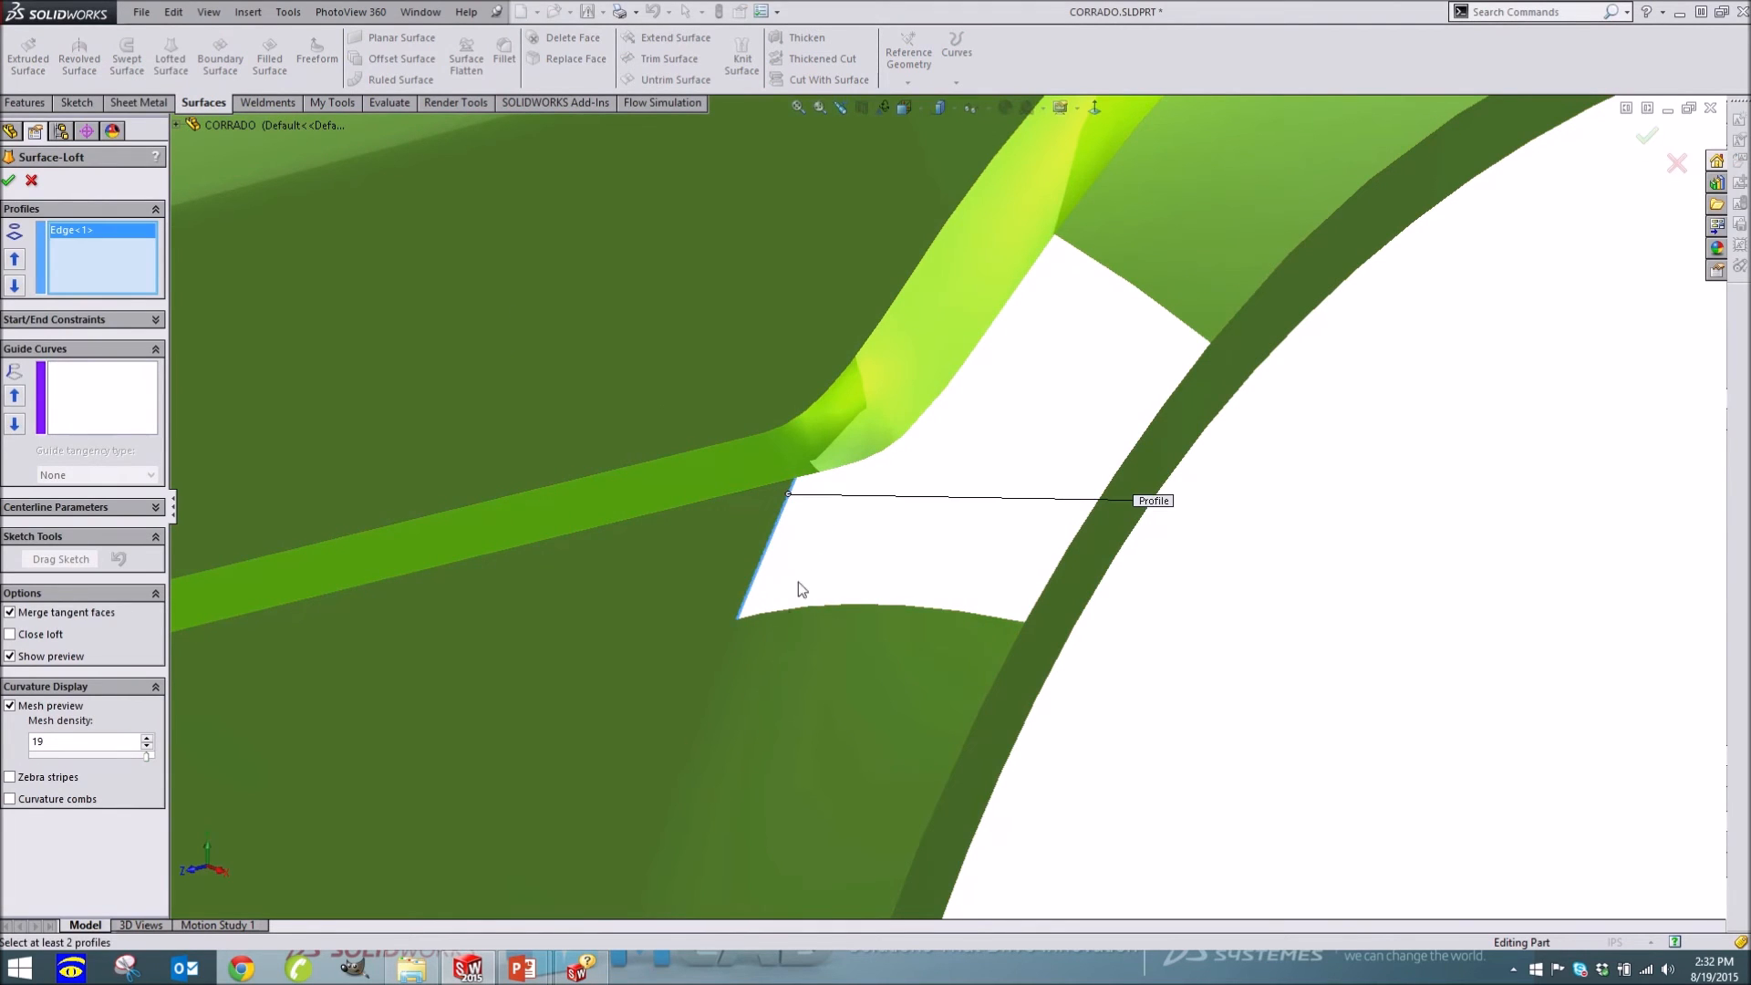
pyautogui.click(949, 620)
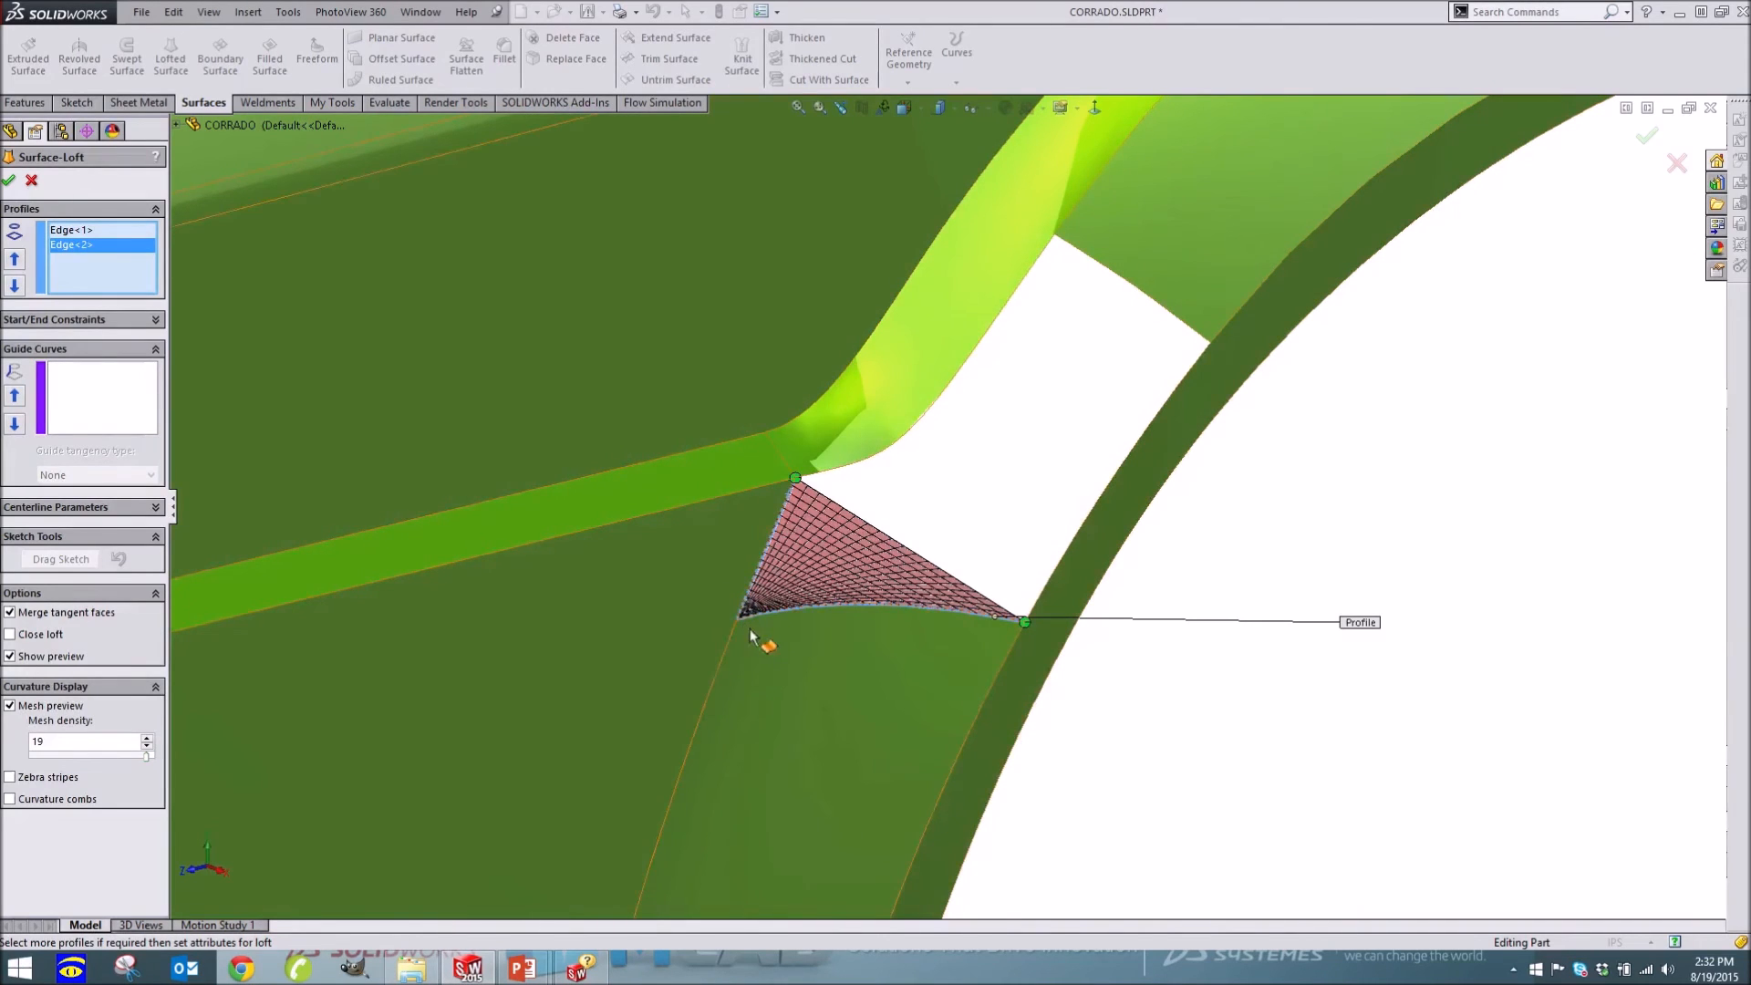
# Set the loft's start and end constraints to Tangency To Face and create the surface
pyautogui.click(125, 320)
pyautogui.click(126, 360)
pyautogui.click(111, 402)
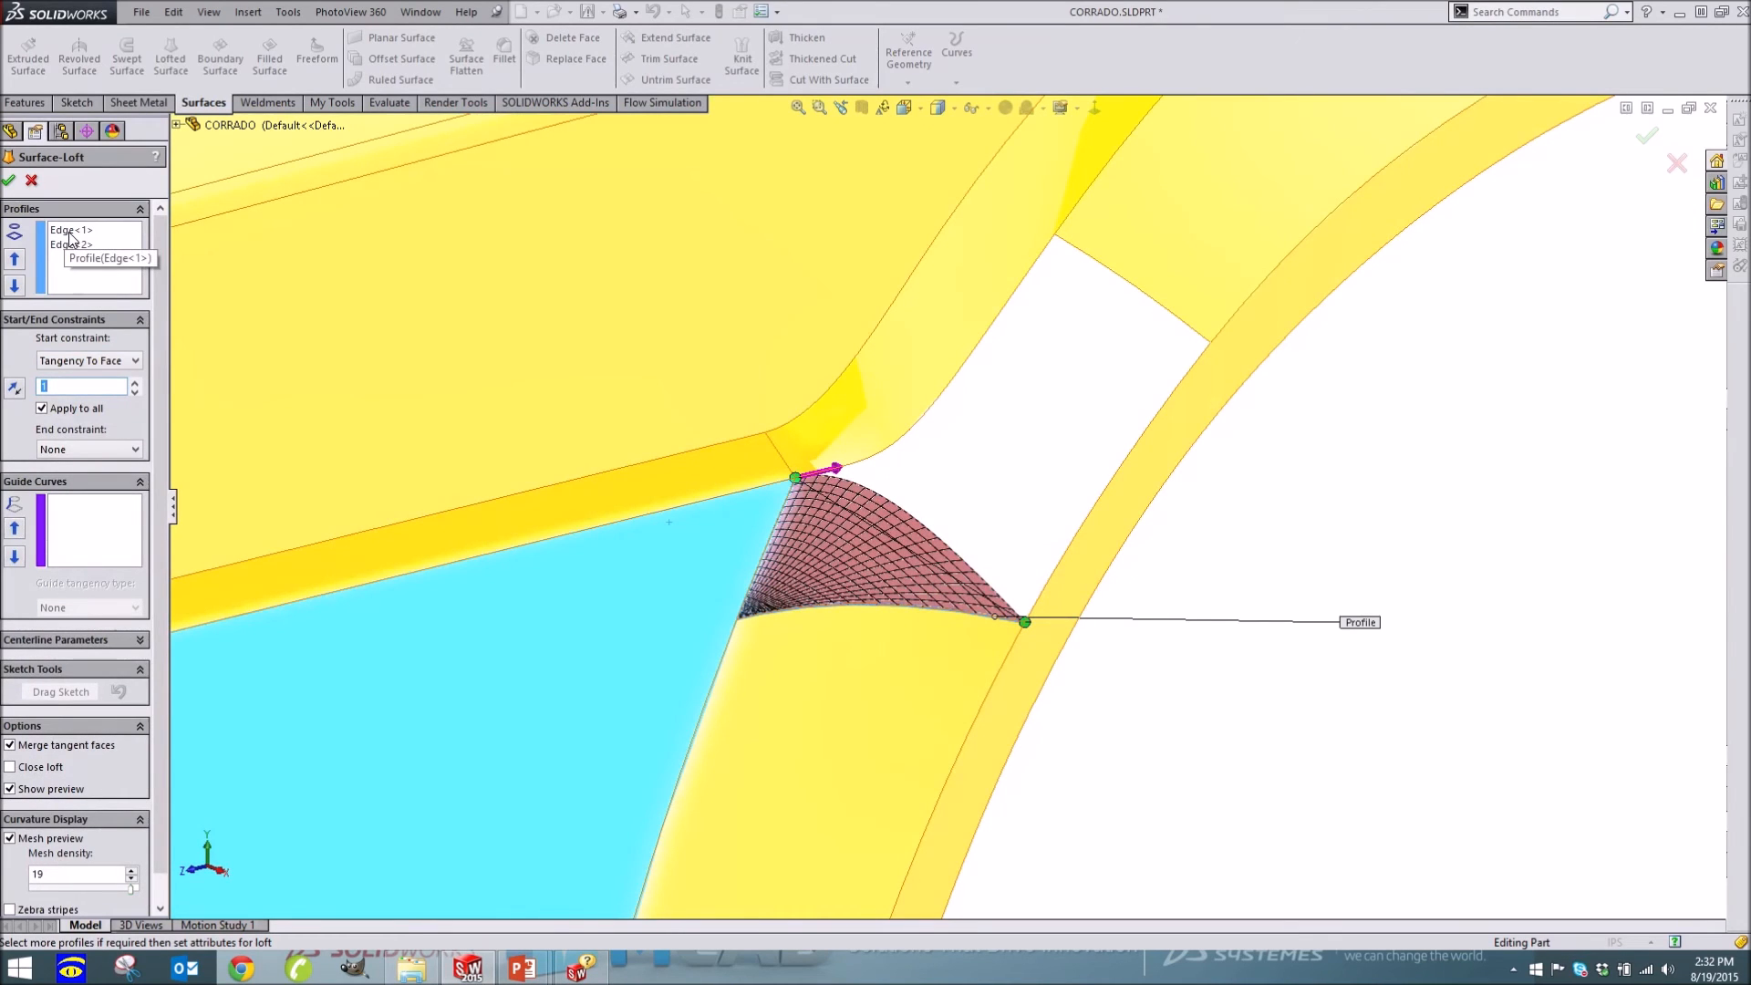
pyautogui.click(71, 243)
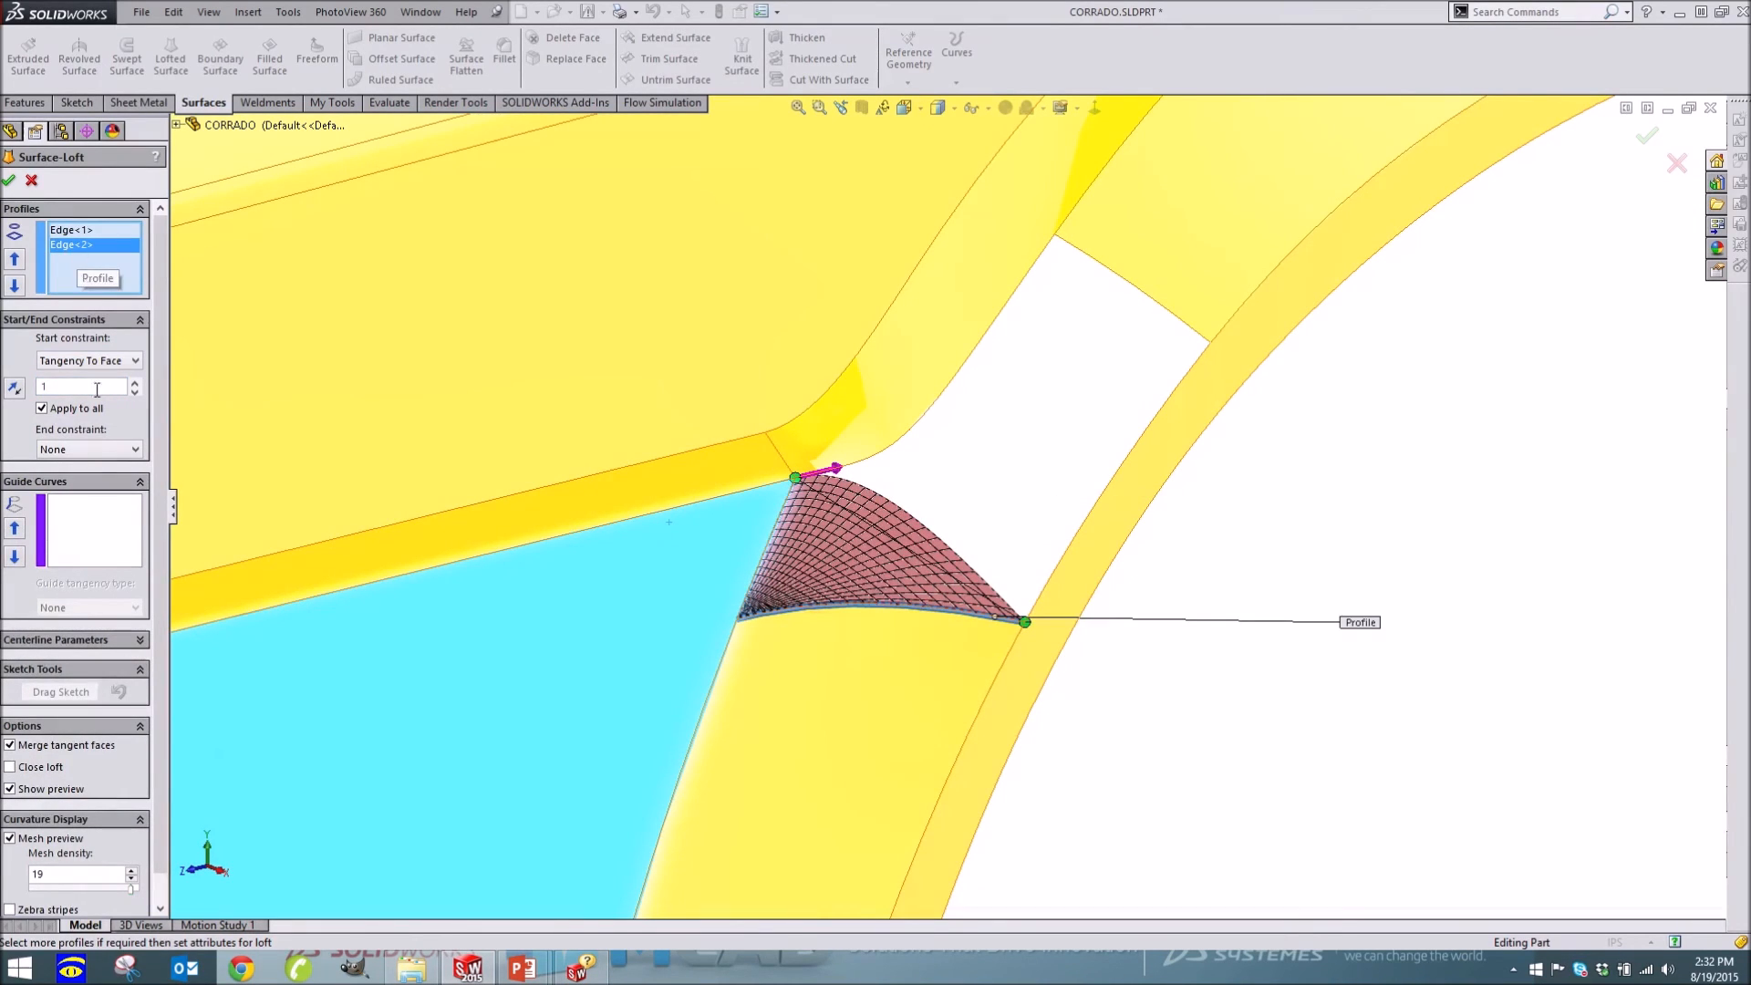
pyautogui.click(97, 447)
pyautogui.click(86, 496)
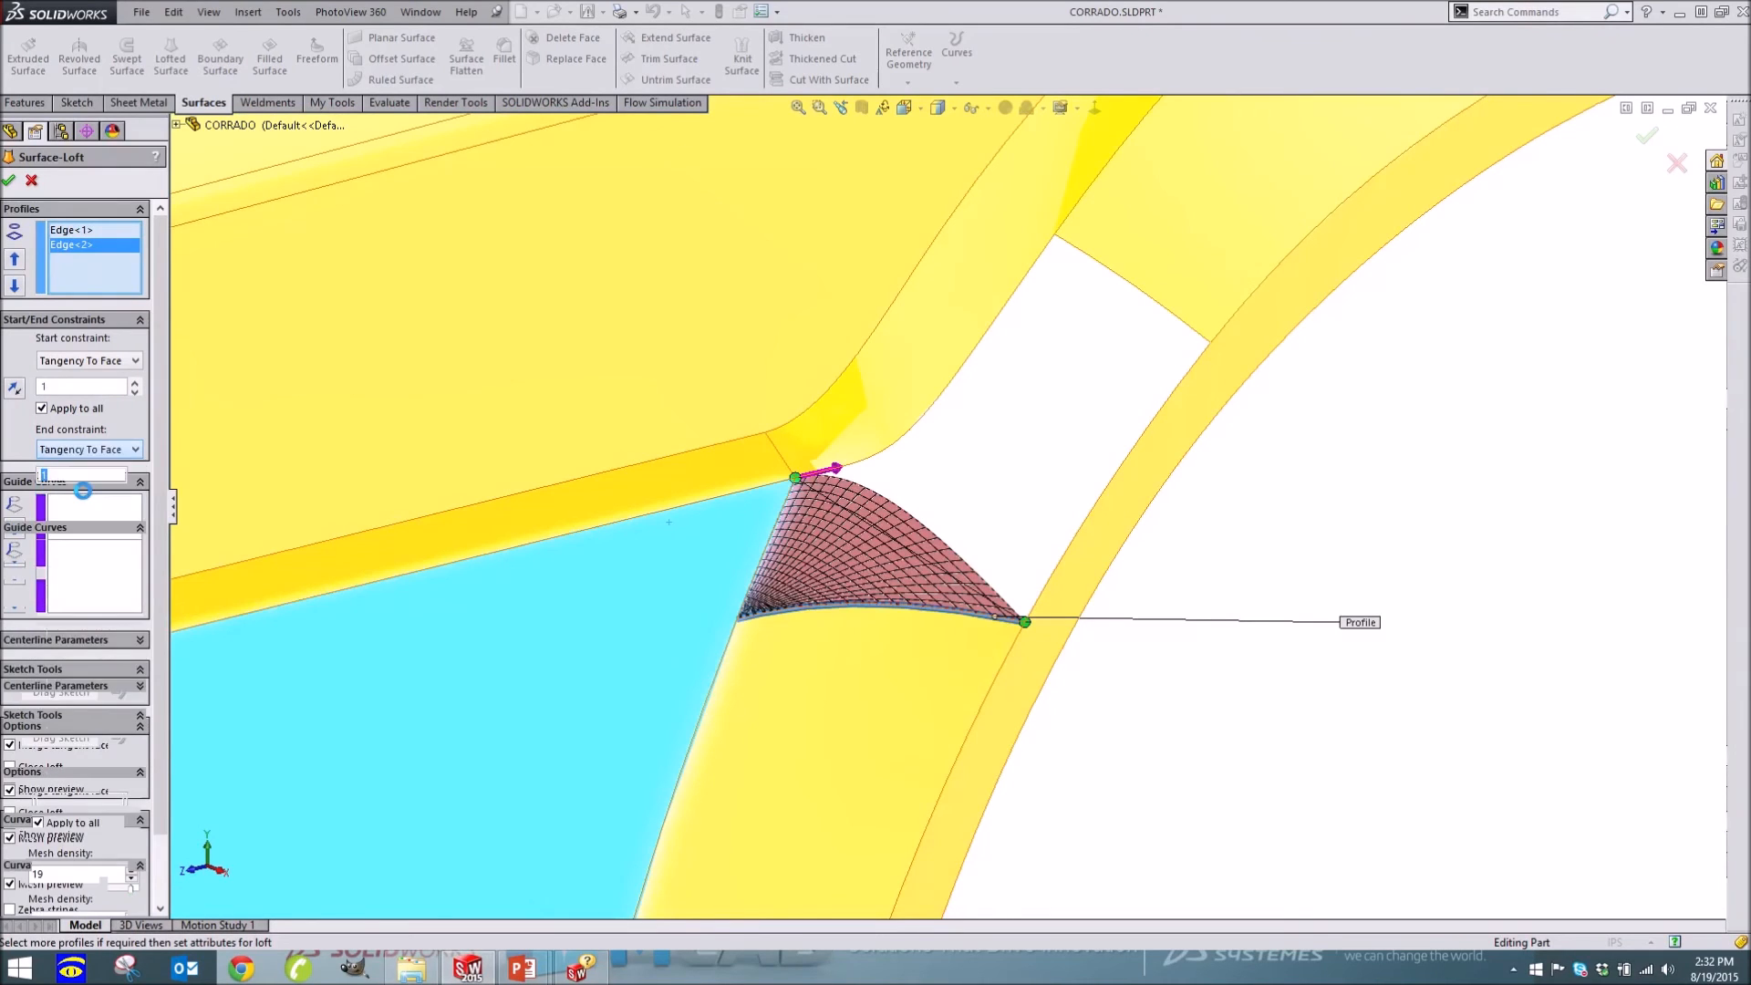
pyautogui.click(8, 180)
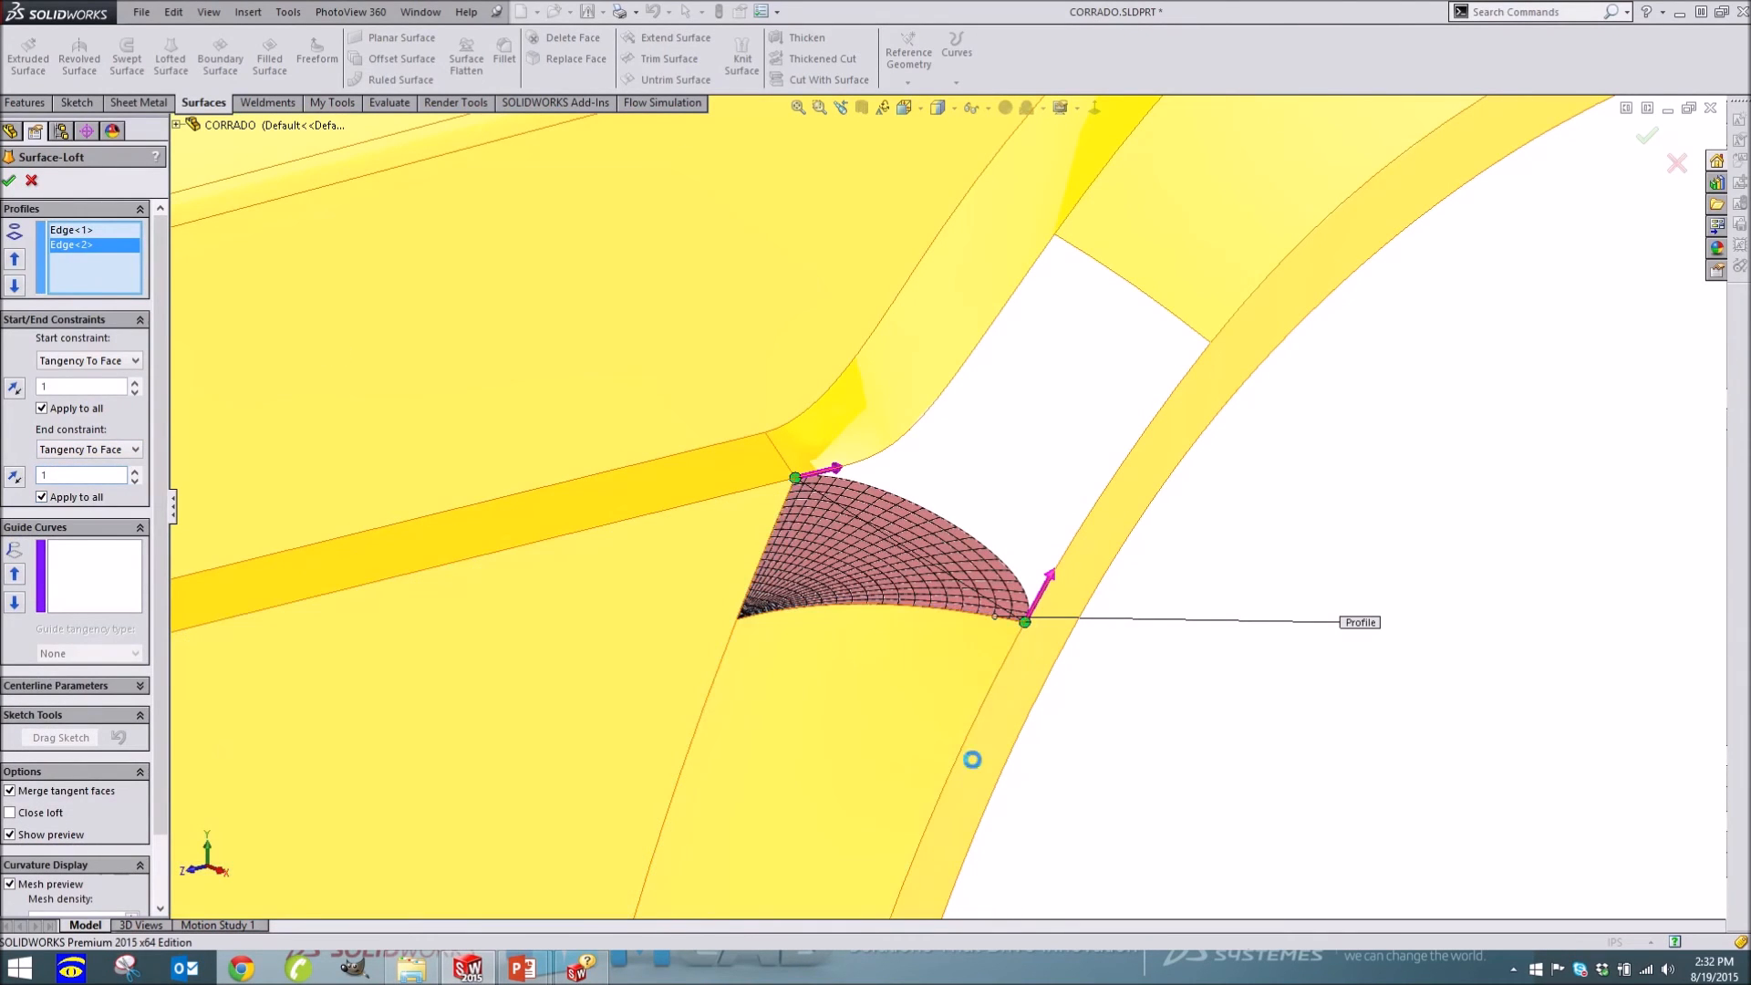
# Delete the lofted surface from the corner of the wheel arch gap
pyautogui.click(902, 739)
pyautogui.moveTo(903, 739); pyautogui.dragTo(867, 696, button='middle')
pyautogui.click(914, 561)
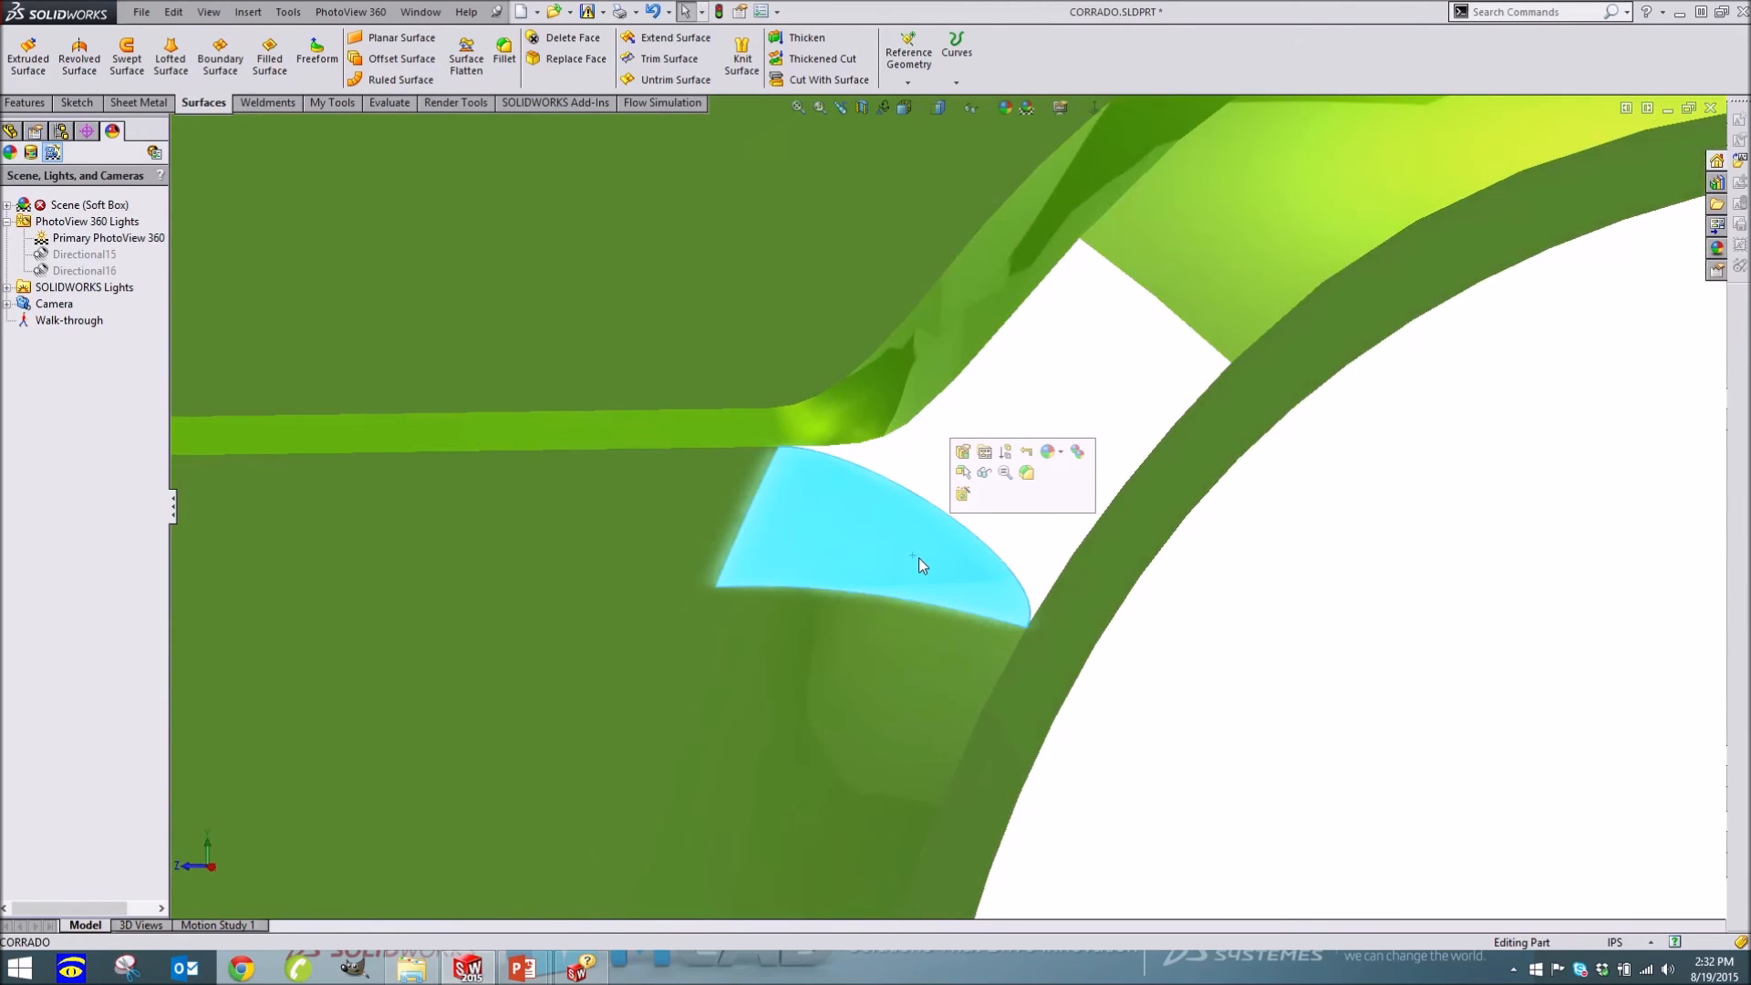
pyautogui.press('Delete')
pyautogui.press('Return')
# Start a filled surface and select the open loop around the wheel arch gap as the patch boundary with Contact edges
pyautogui.click(269, 55)
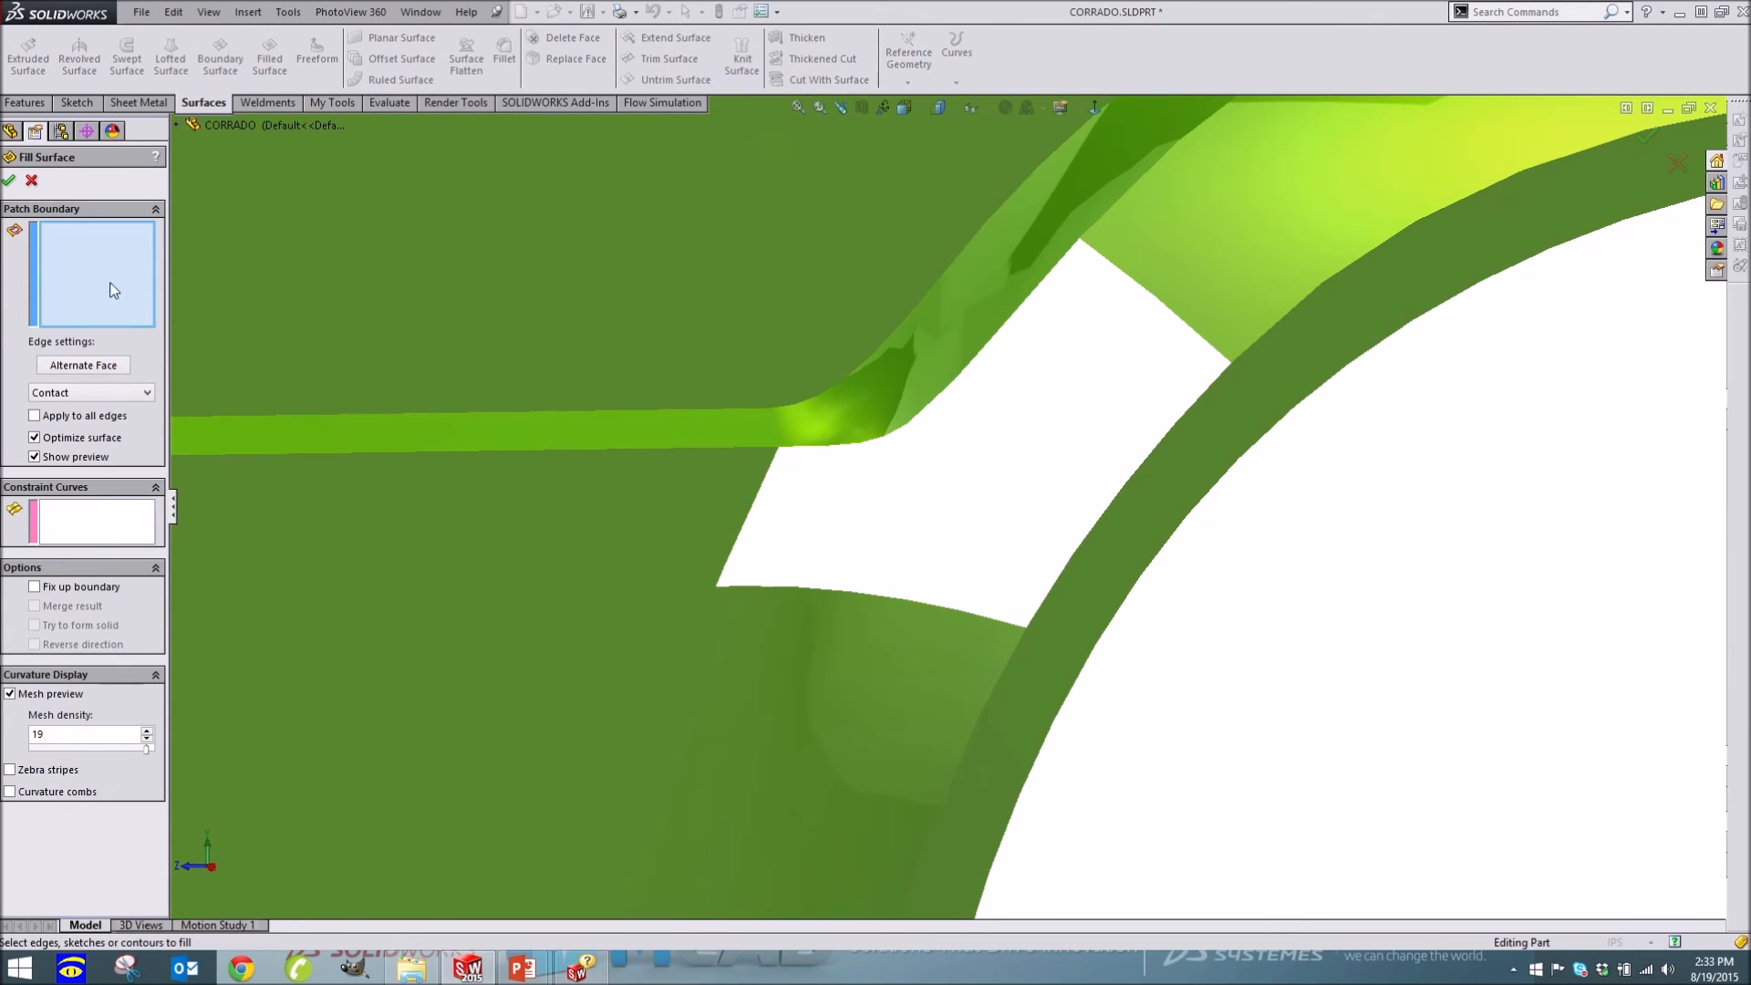
pyautogui.rightClick(954, 610)
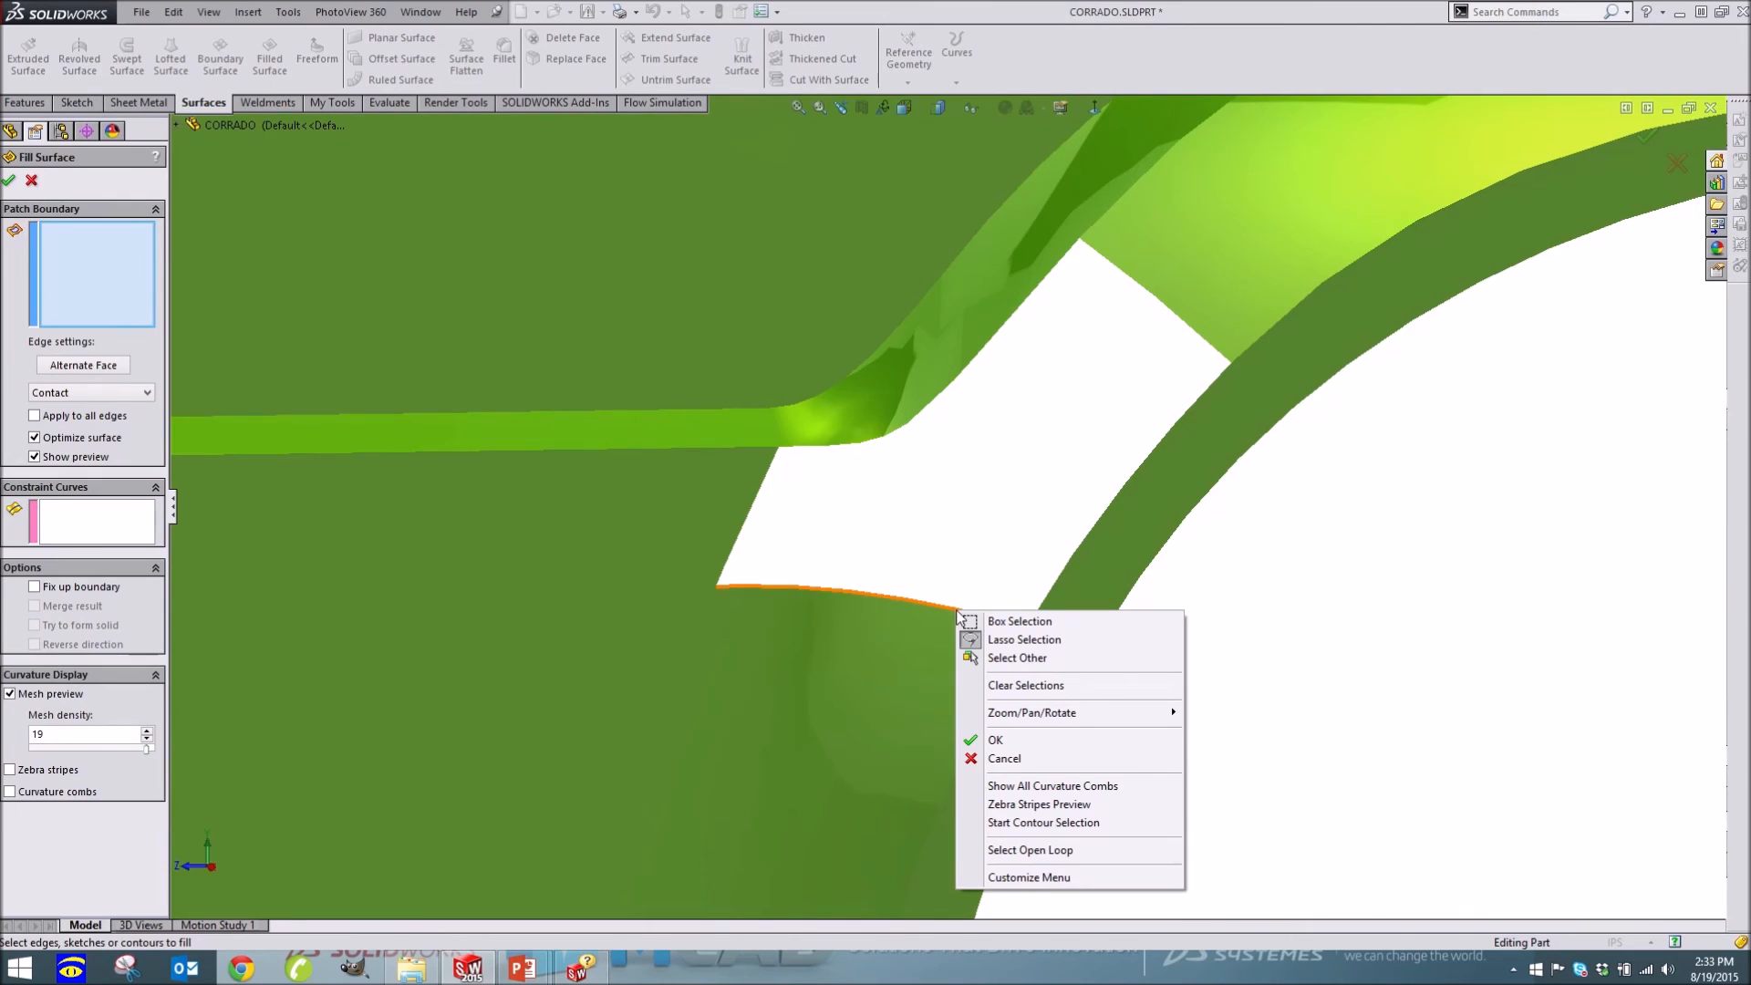
pyautogui.click(1036, 851)
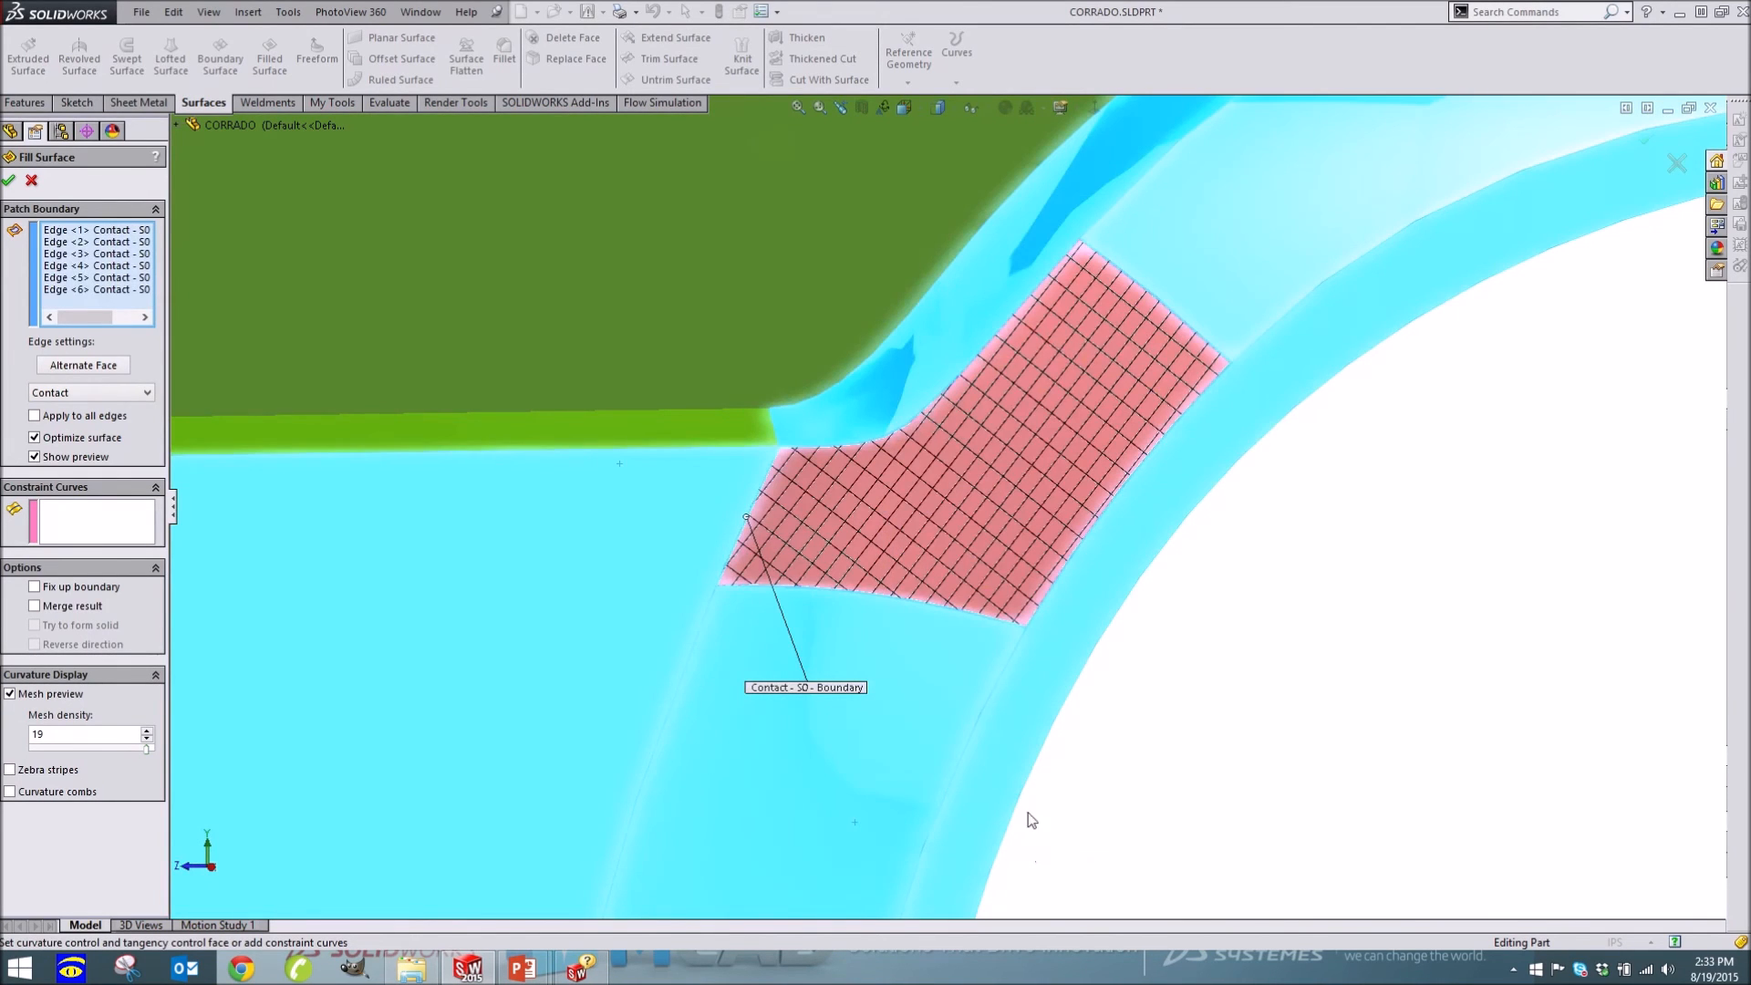
pyautogui.moveTo(869, 706); pyautogui.dragTo(832, 713, button='middle')
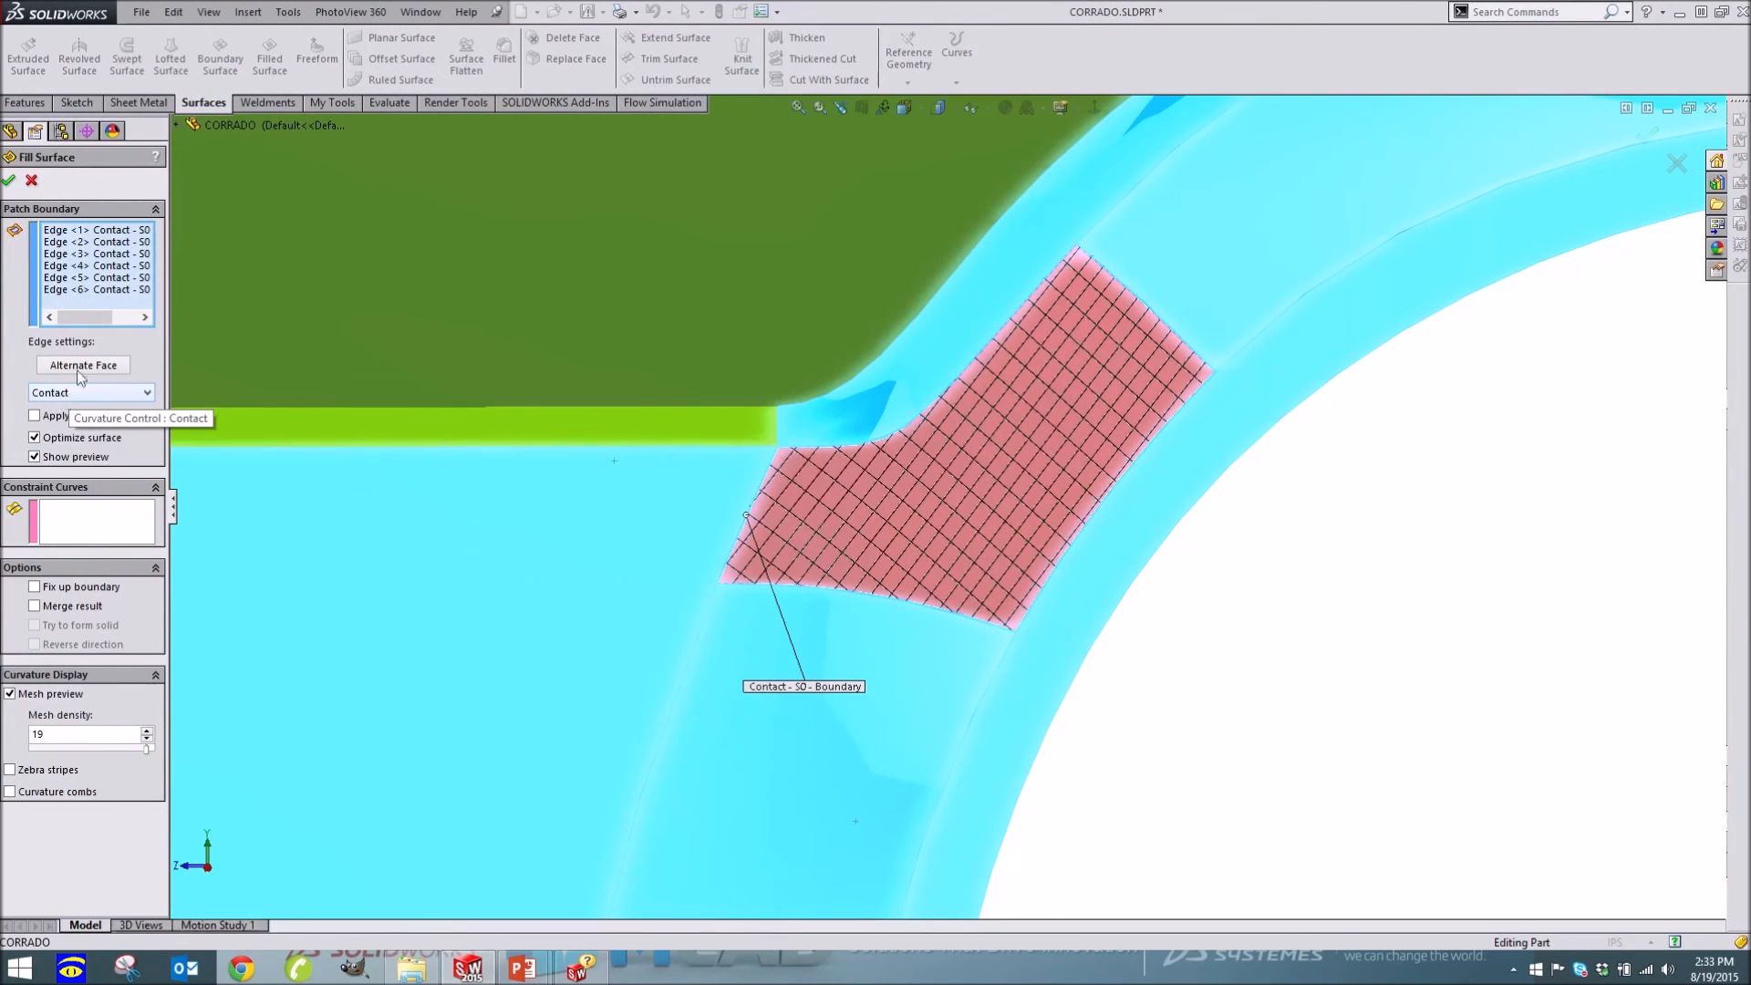
# Clear the patch boundary, set the curvature control to Tangent and reselect the open loop around the gap
pyautogui.rightClick(114, 296)
pyautogui.click(159, 307)
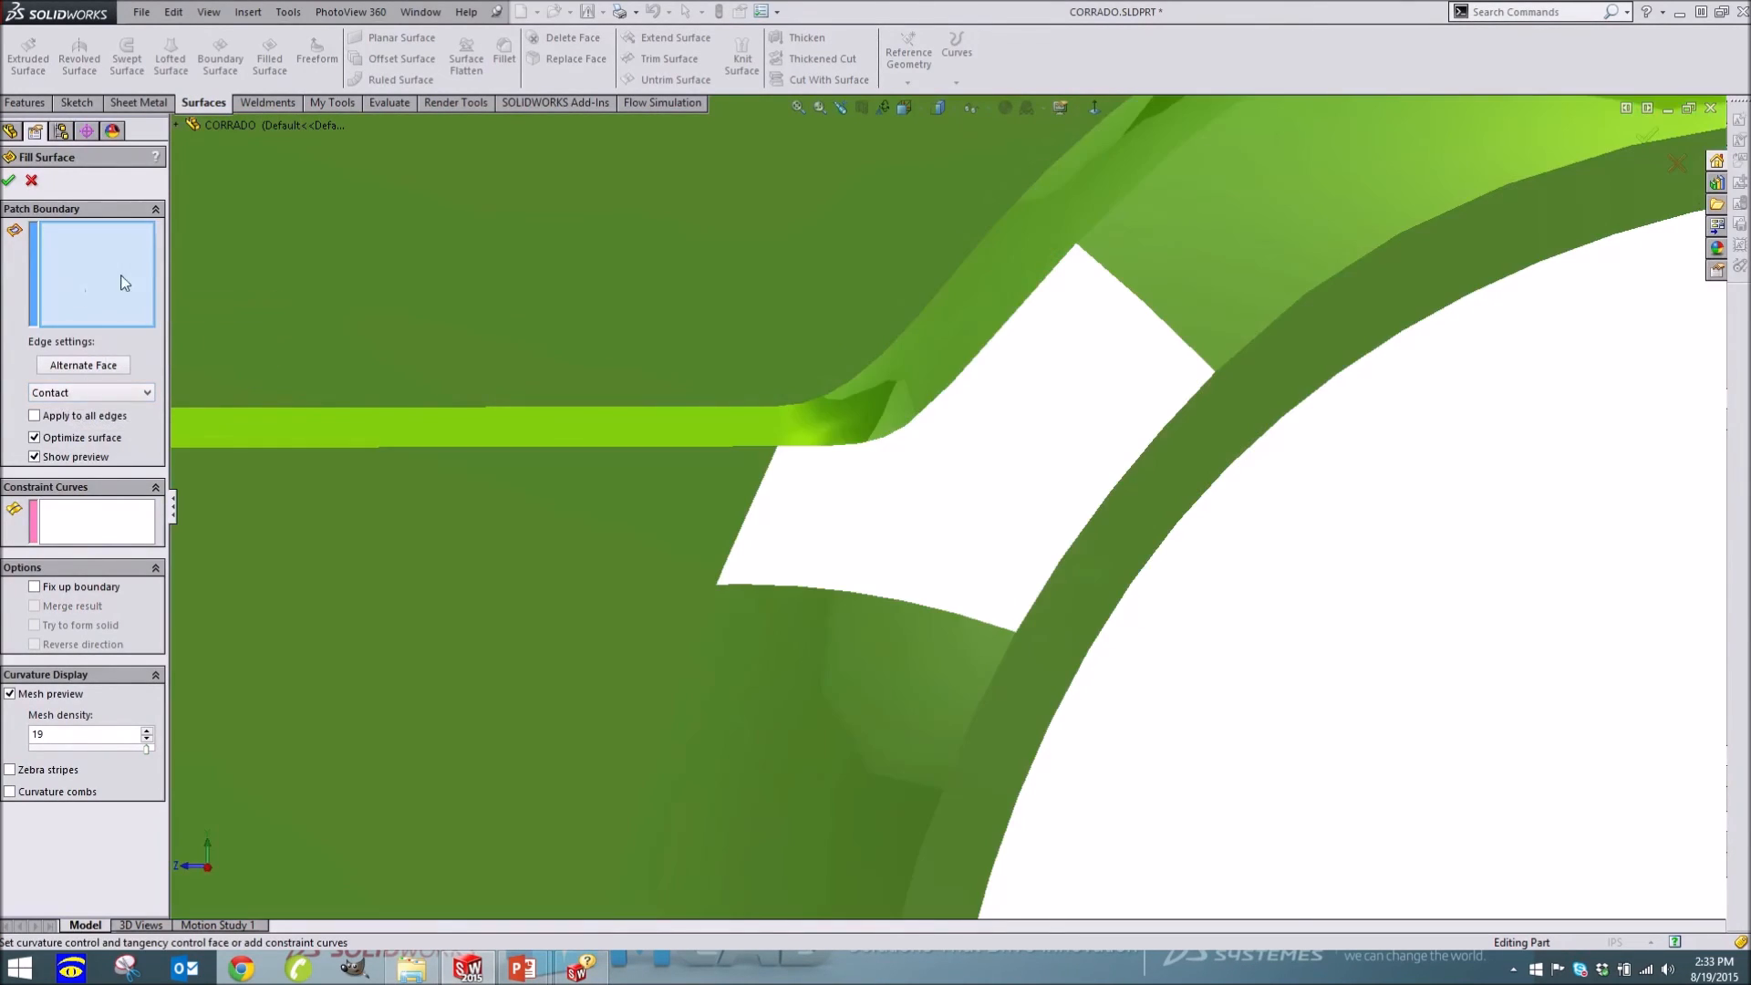
pyautogui.click(73, 397)
pyautogui.click(71, 418)
pyautogui.rightClick(870, 594)
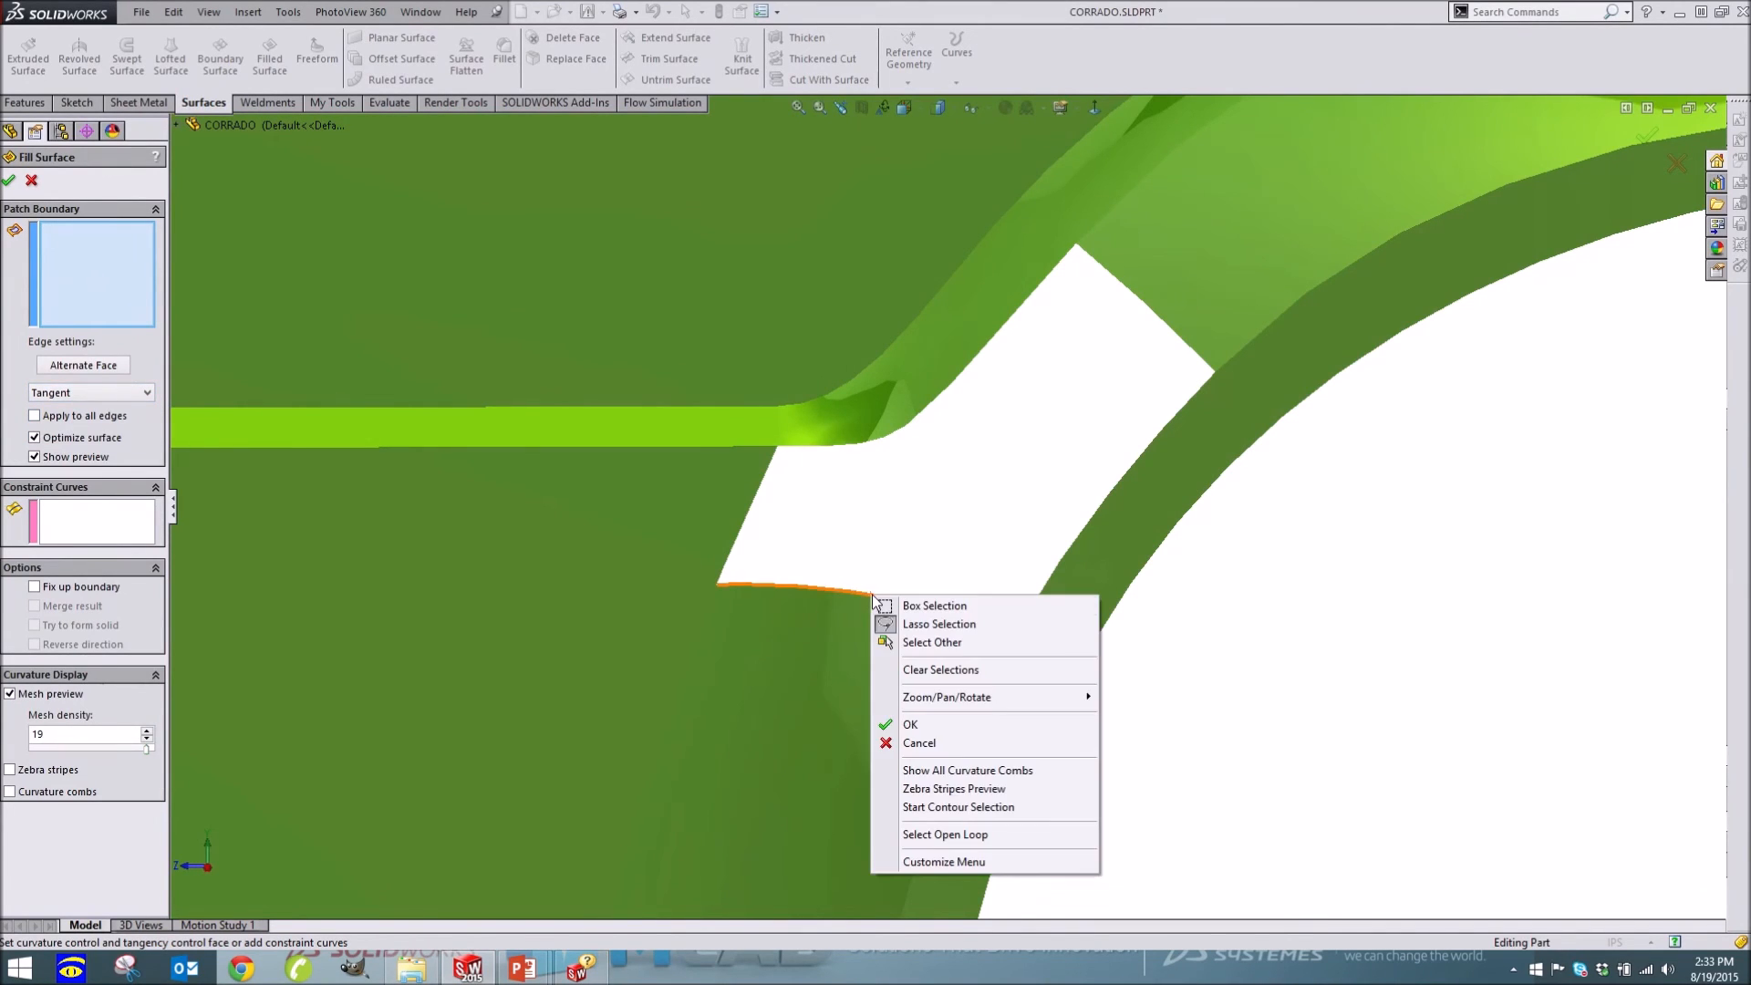
pyautogui.click(965, 835)
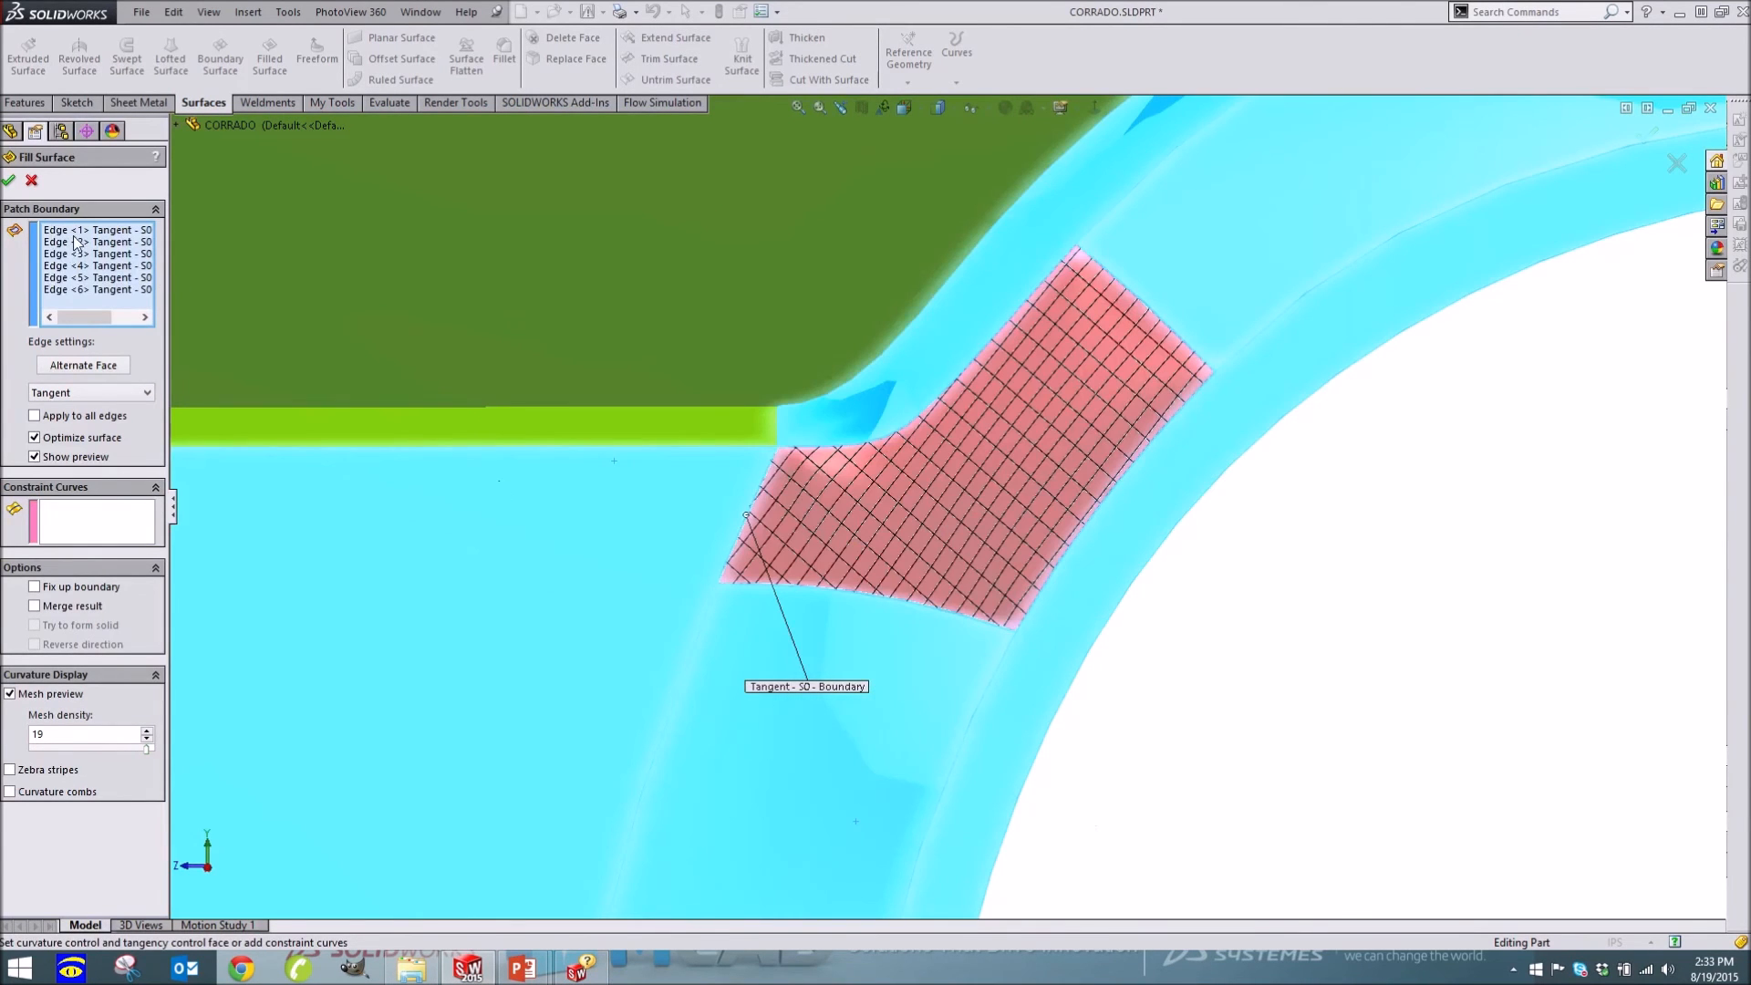
# Set the curvature control of the patch's upper curved edge, Edge <5>, to Contact
pyautogui.moveTo(1086, 605)
pyautogui.mouseDown(button='middle')
pyautogui.moveTo(1087, 372)
pyautogui.moveTo(1207, 614)
pyautogui.moveTo(1140, 681)
pyautogui.moveTo(1059, 626)
pyautogui.moveTo(1125, 594)
pyautogui.moveTo(1097, 588)
pyautogui.mouseUp(button='middle')
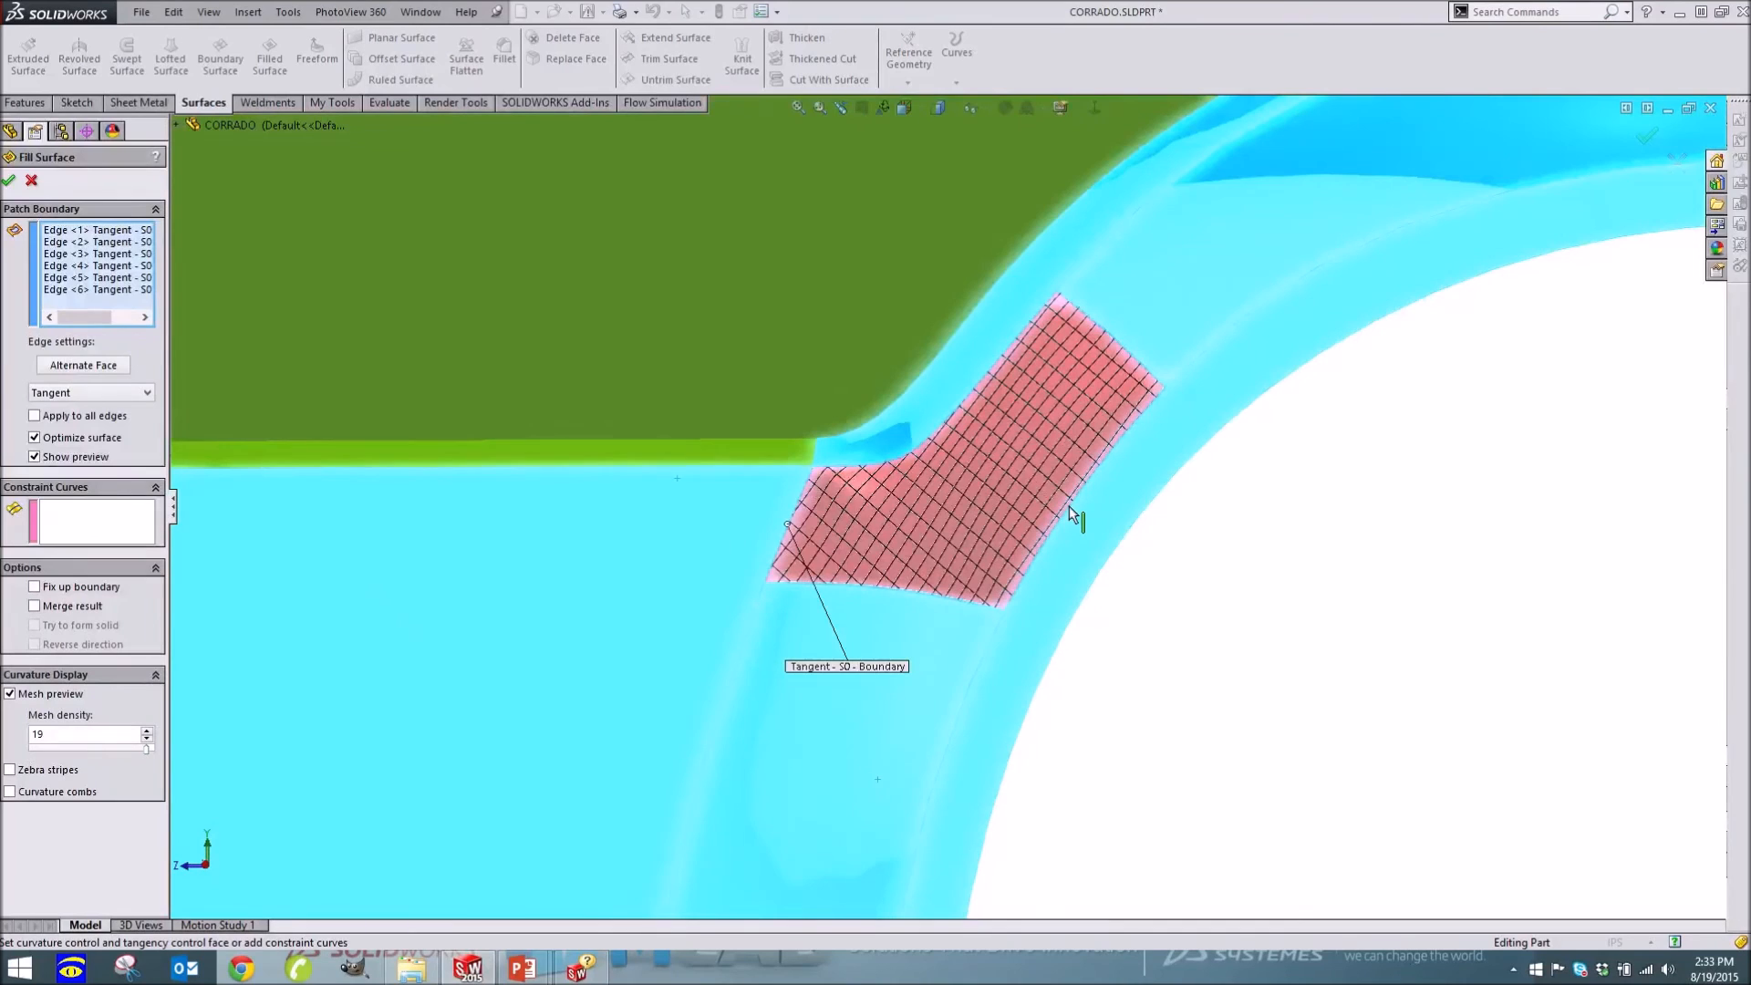
pyautogui.click(111, 290)
pyautogui.press('Up')
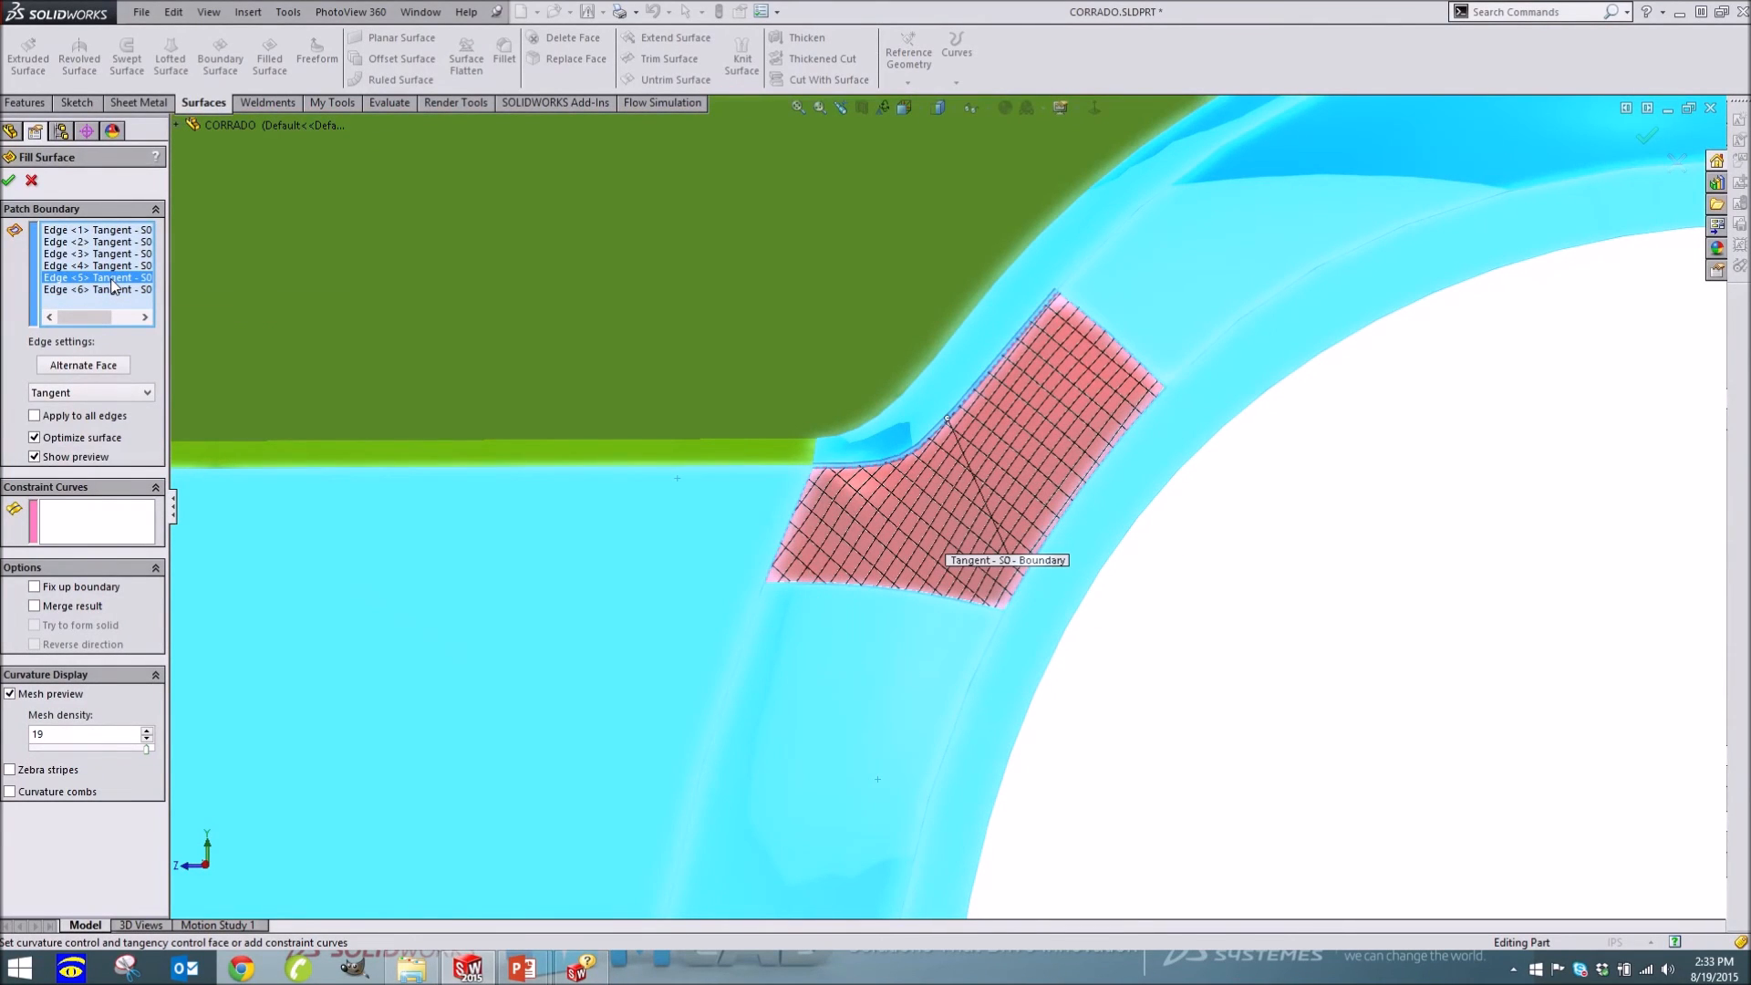
pyautogui.click(115, 392)
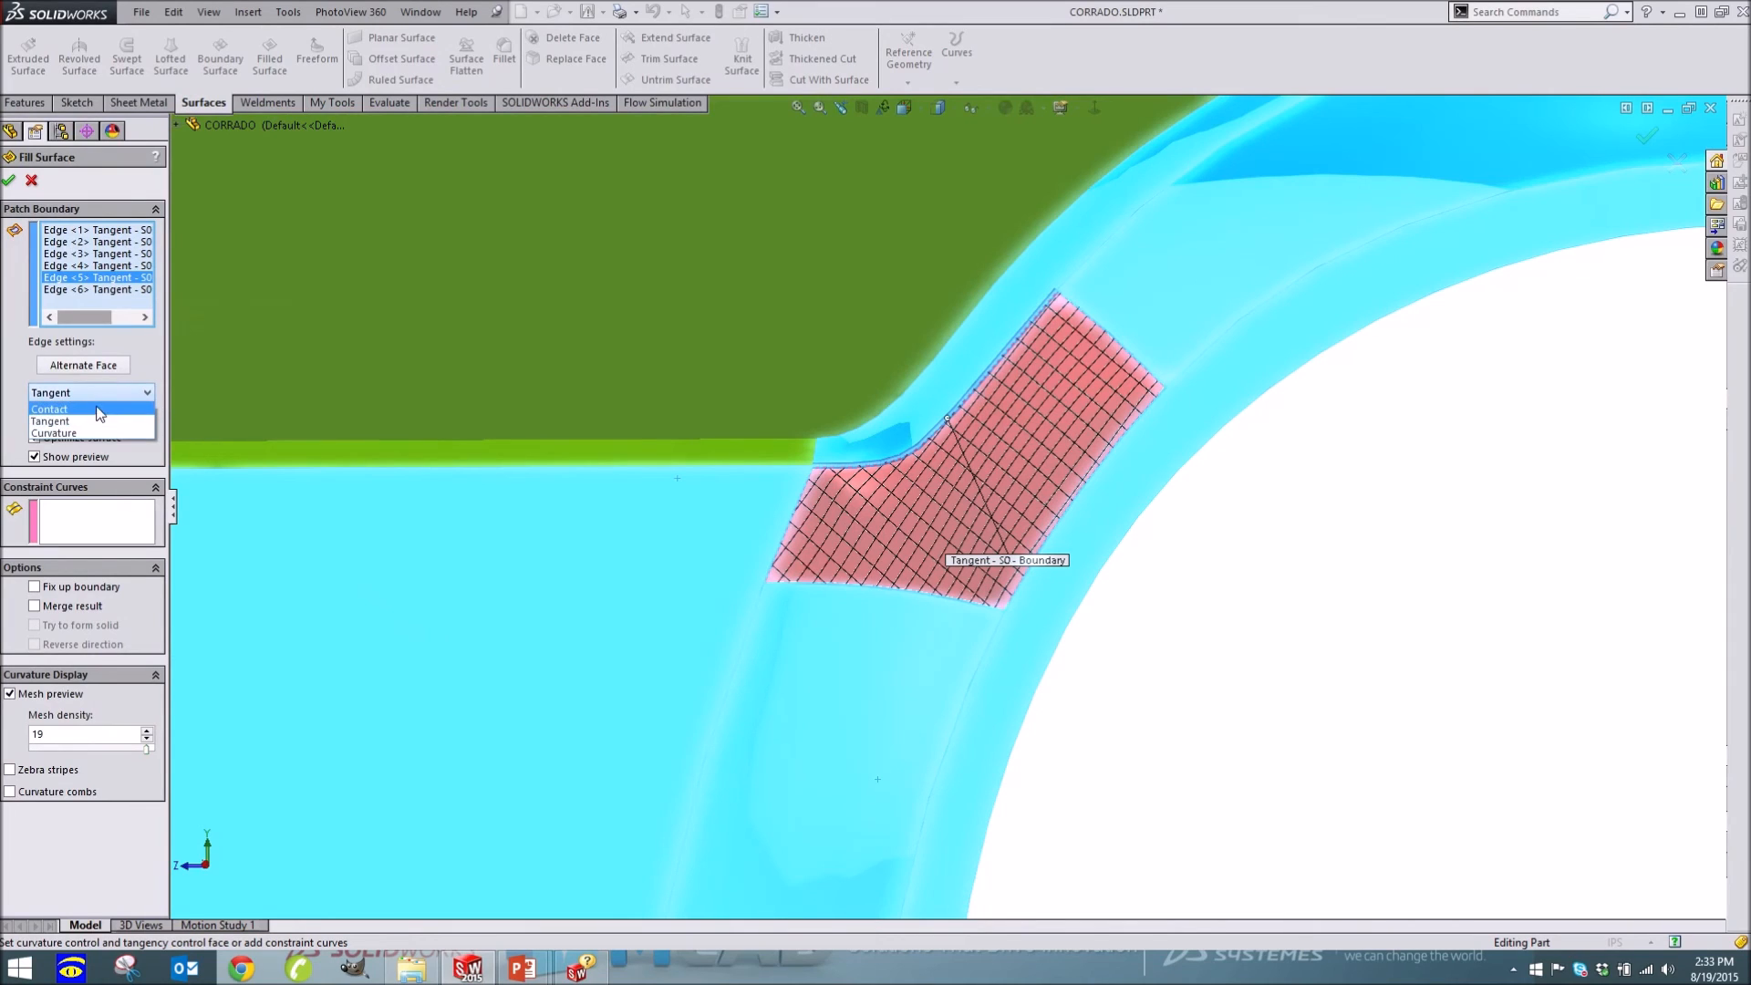
pyautogui.click(49, 409)
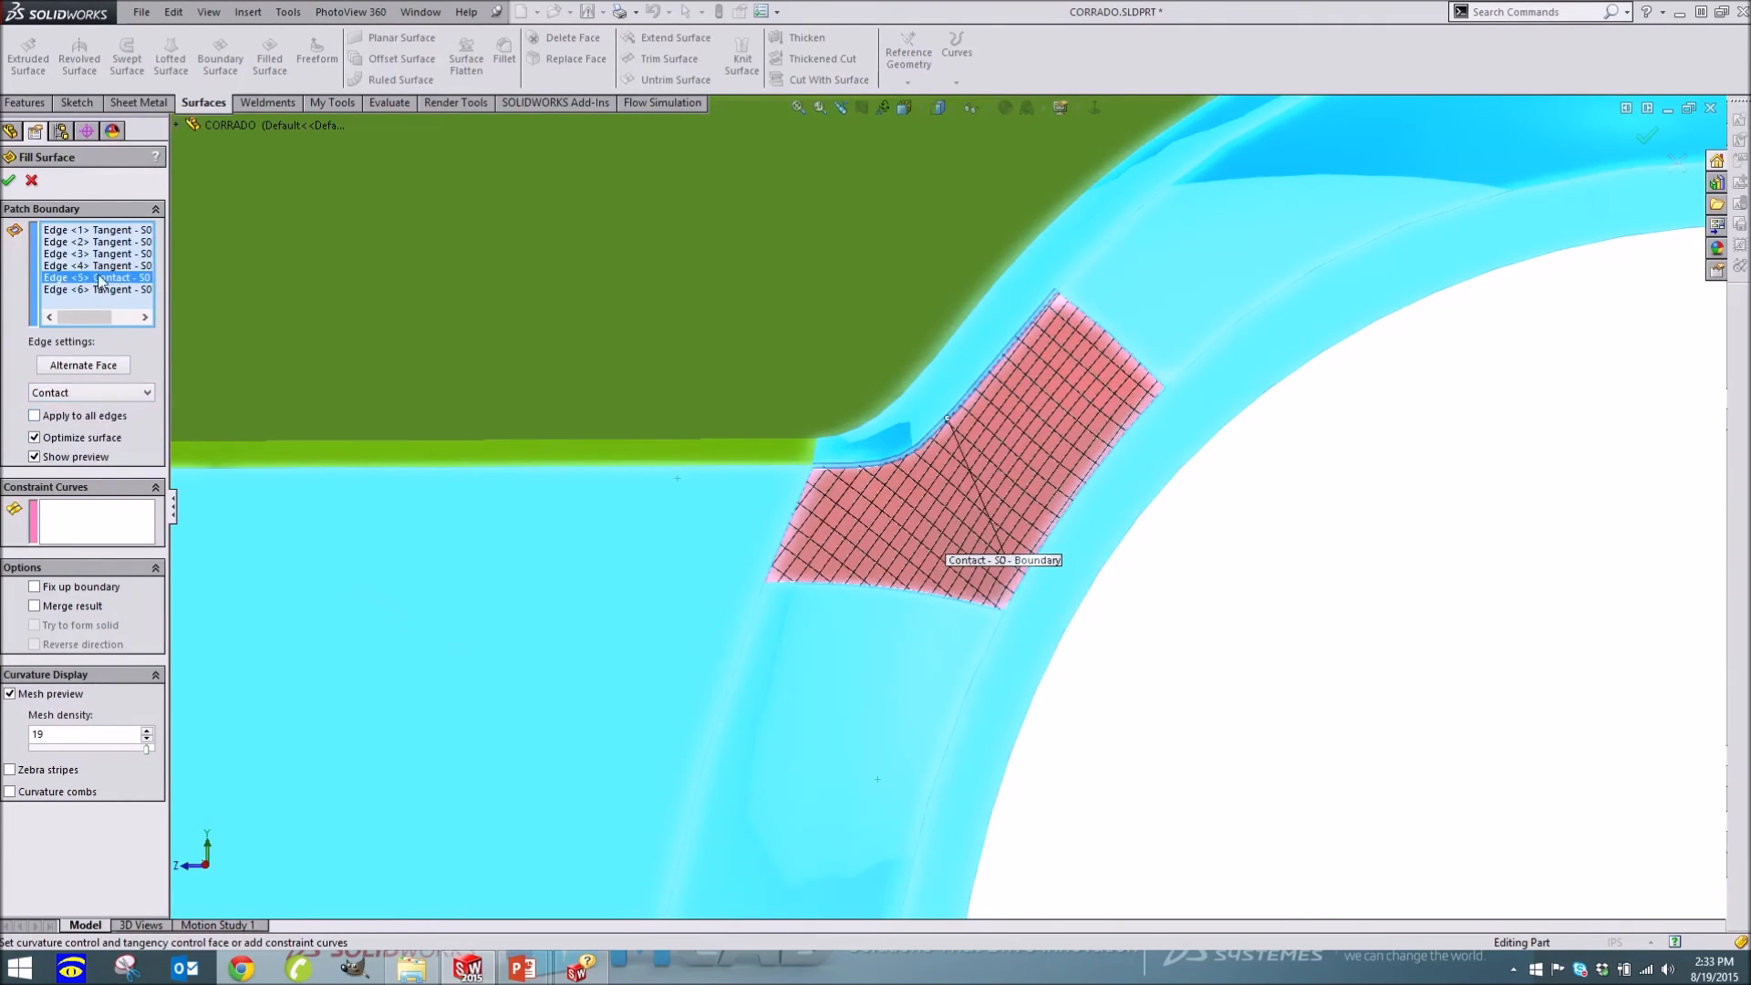
# Set the curvature control of the two patch edges along the wheel arch rim, Edge <3> and Edge <2>, to Contact
pyautogui.click(107, 266)
pyautogui.click(113, 254)
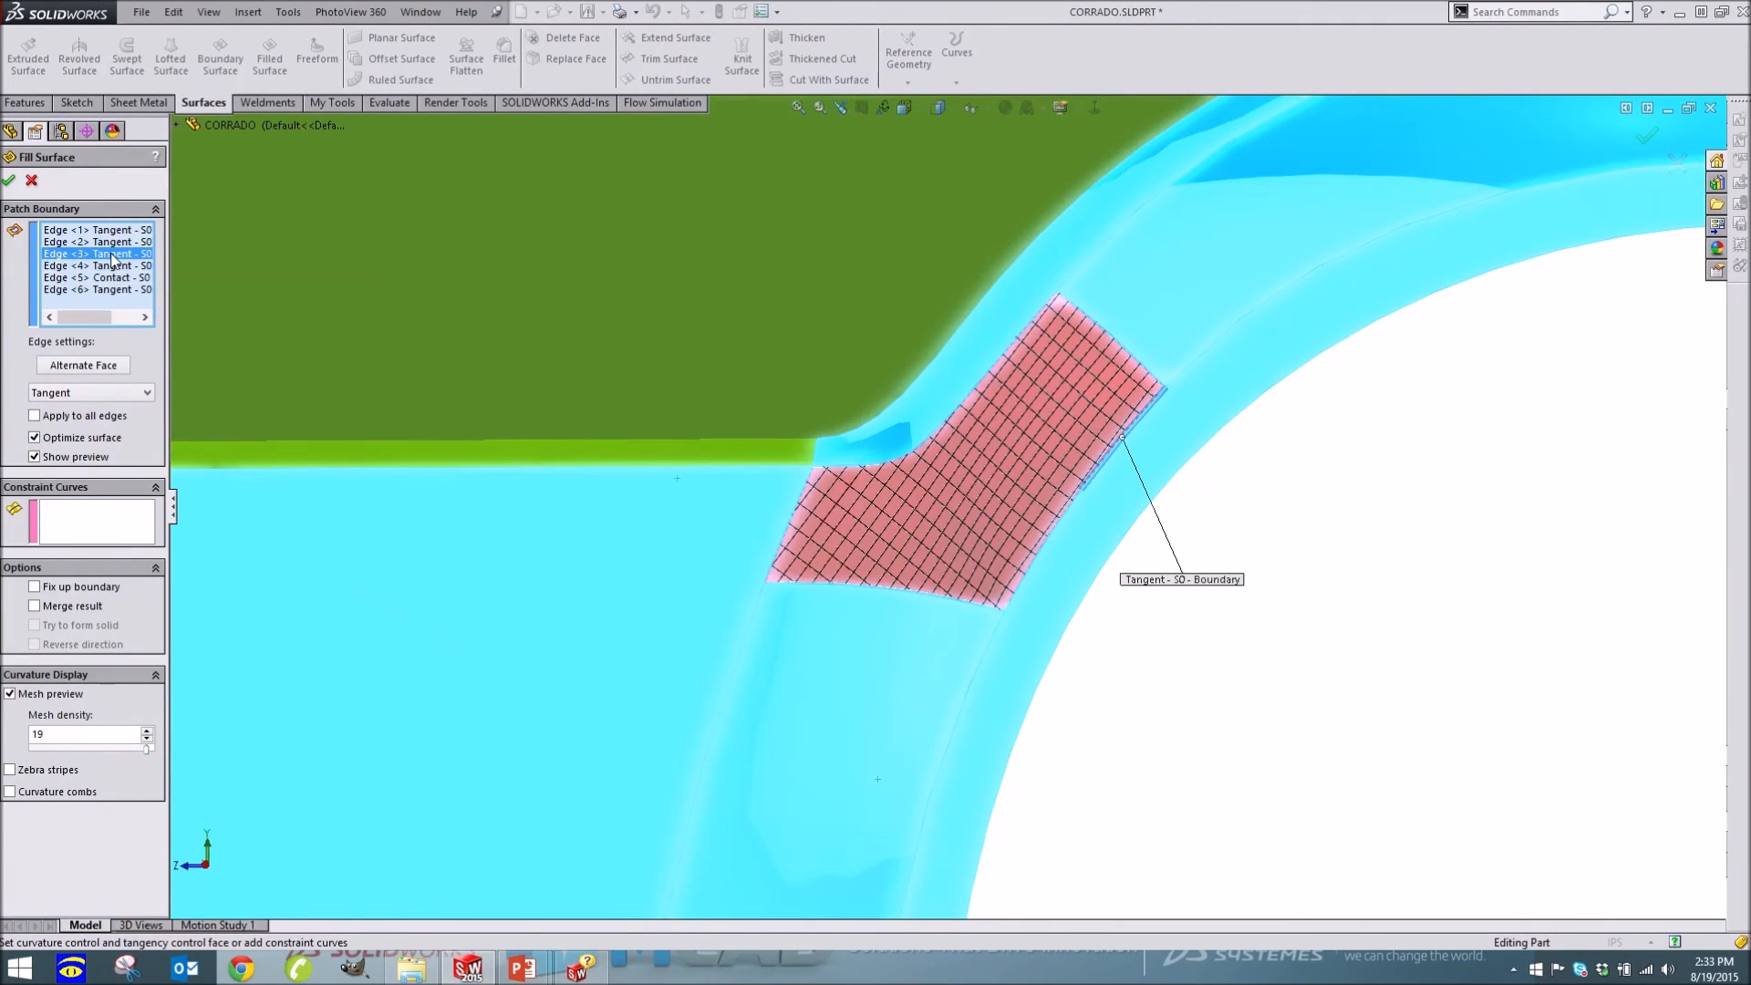
pyautogui.click(84, 394)
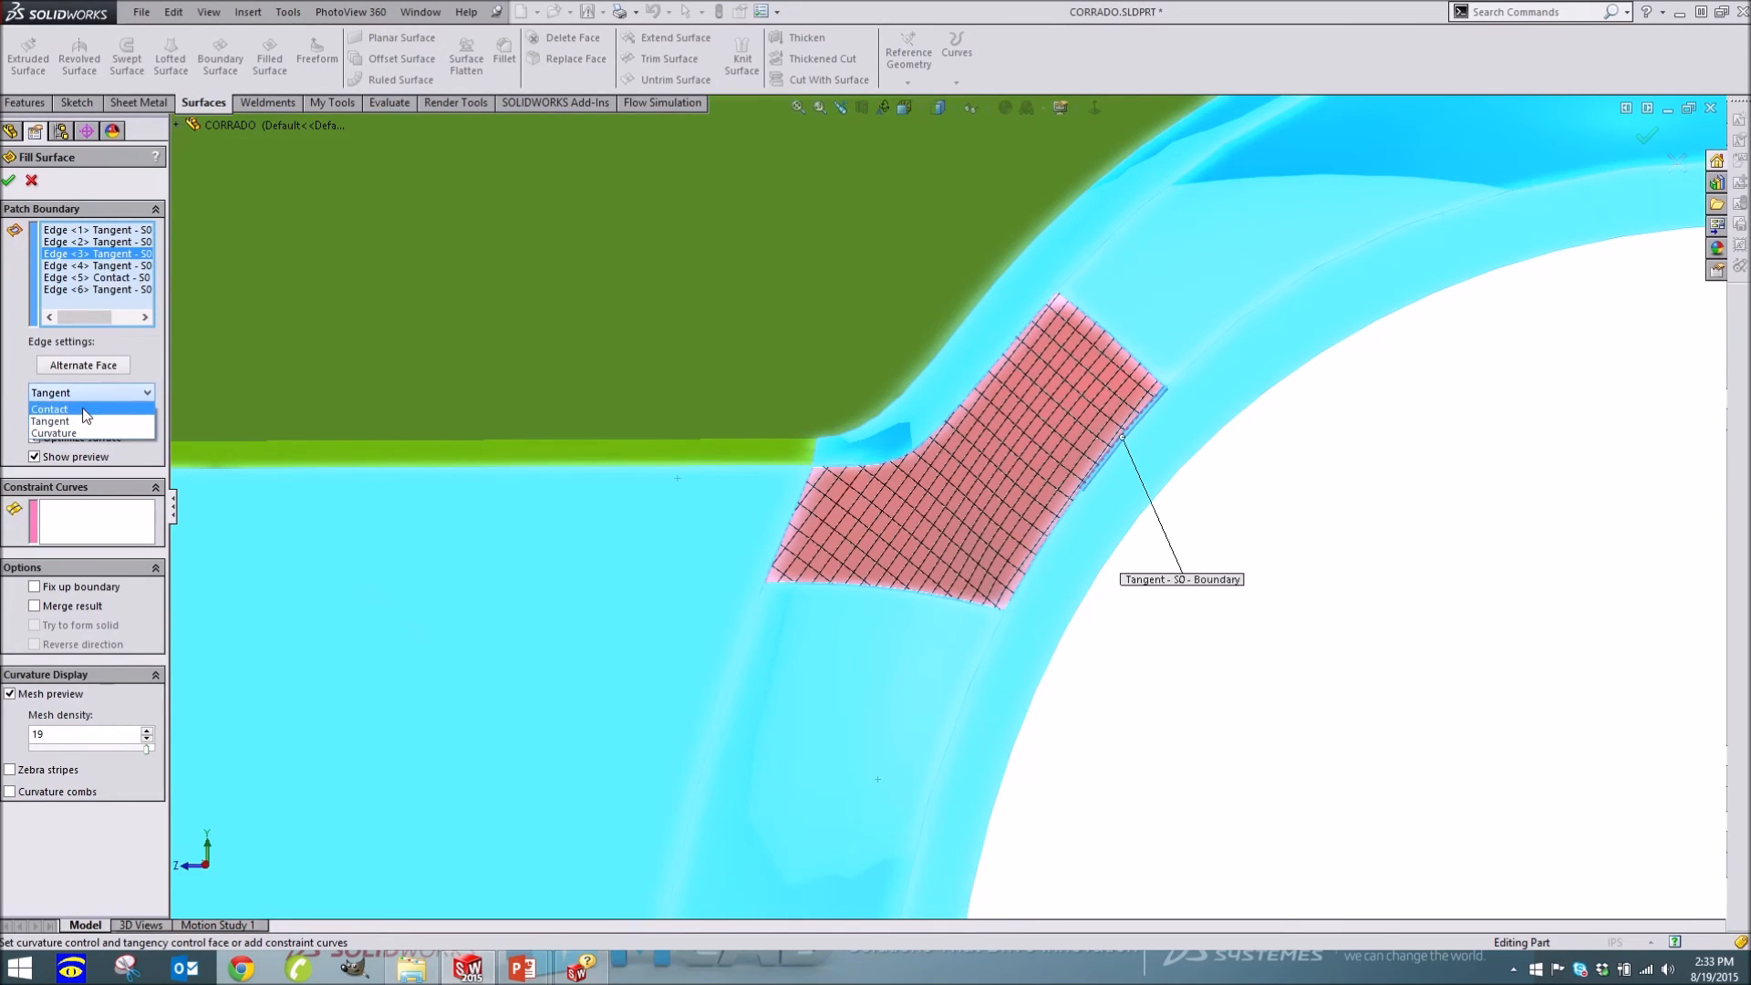
pyautogui.click(82, 407)
pyautogui.click(114, 241)
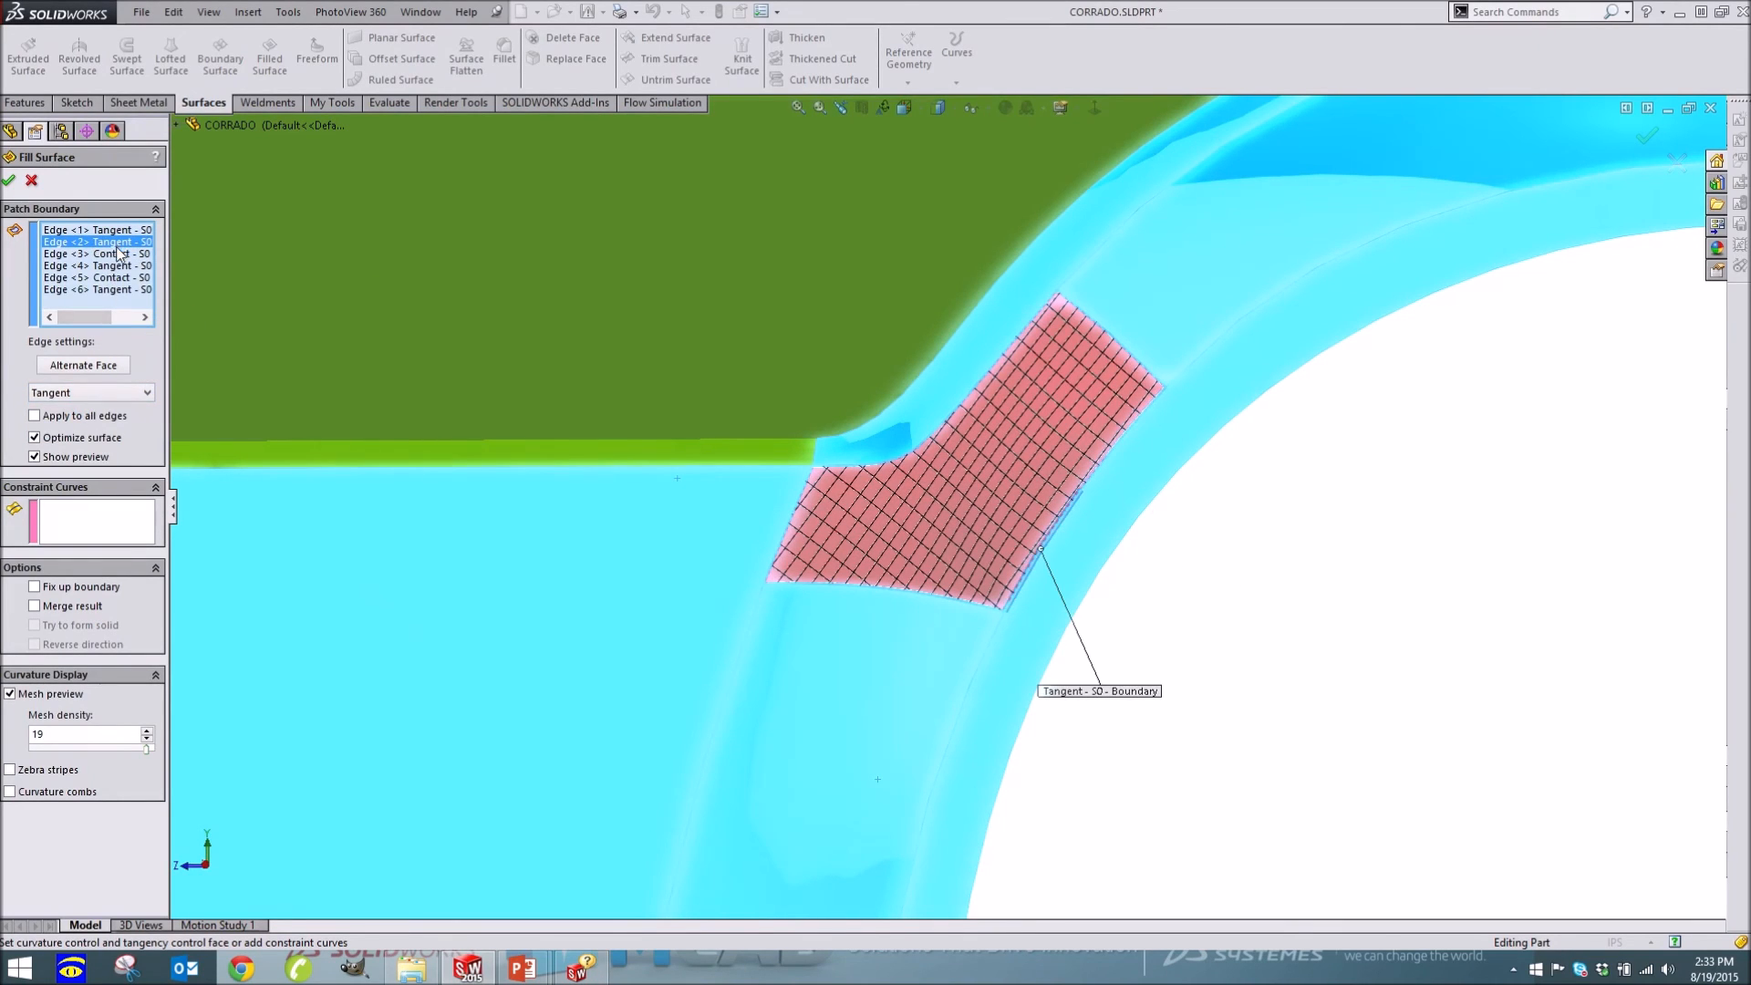
pyautogui.click(93, 392)
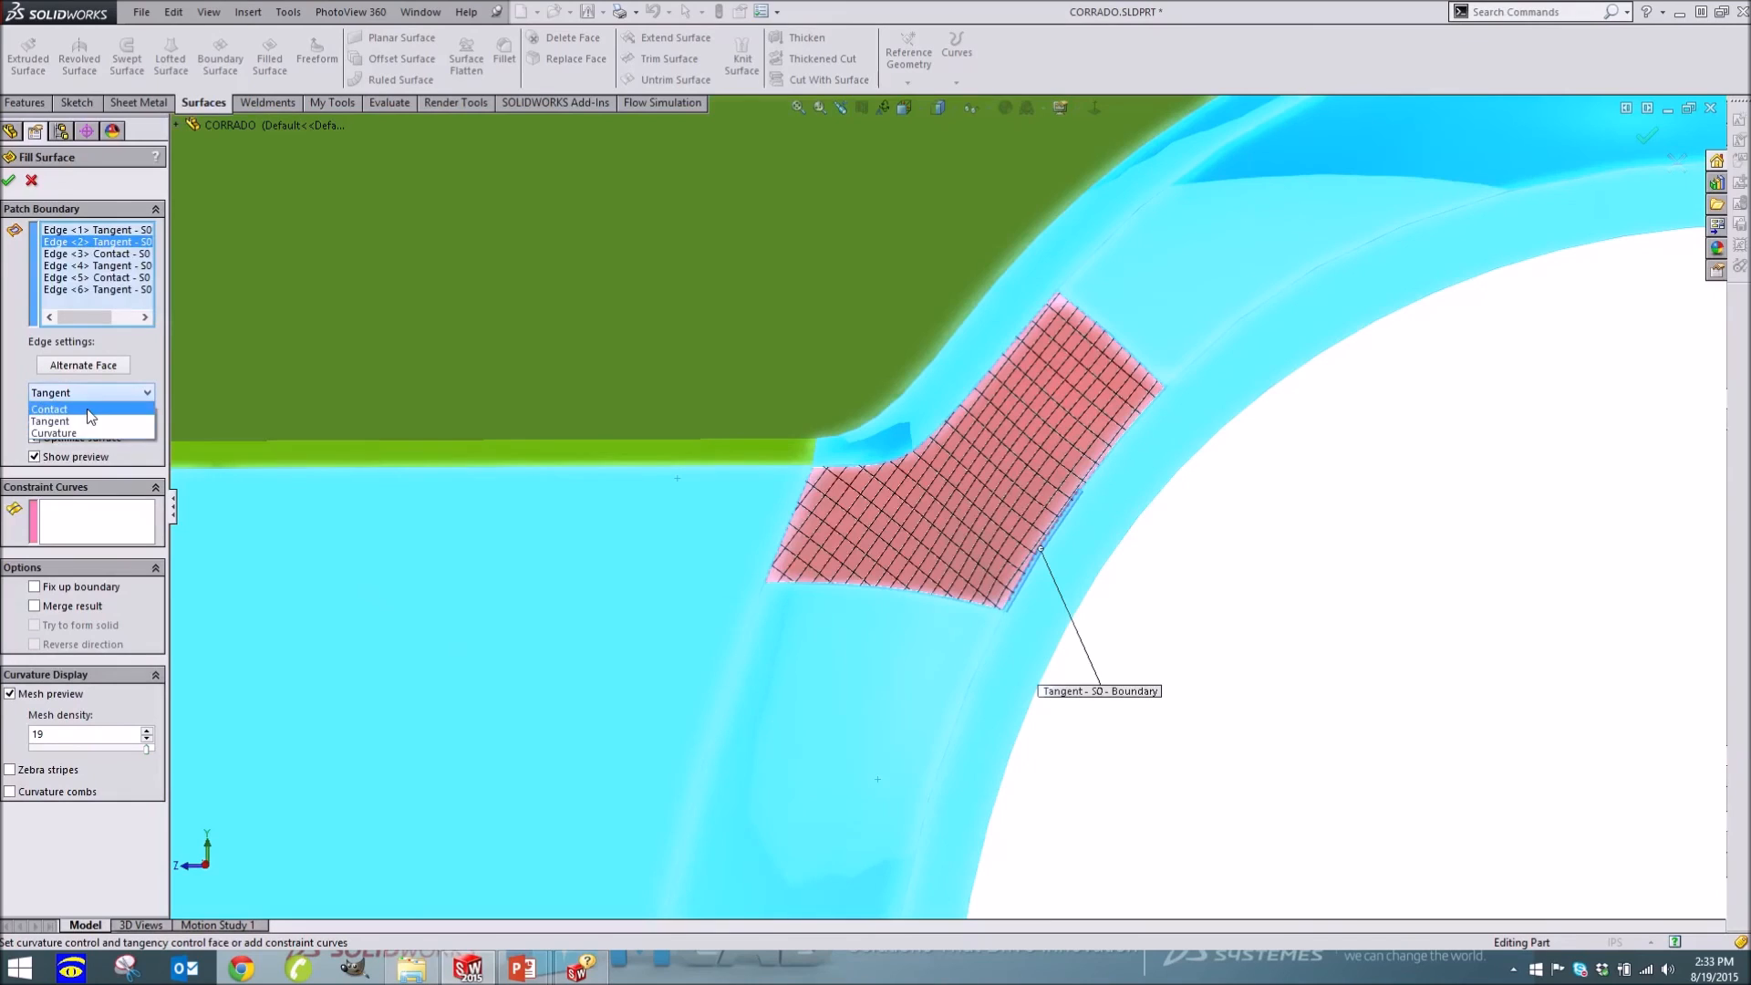
pyautogui.click(89, 410)
# Create the filled surface in the wheel arch gap and inspect it against the surrounding body panels
pyautogui.moveTo(812, 684)
pyautogui.mouseDown(button='middle')
pyautogui.moveTo(833, 511)
pyautogui.moveTo(864, 459)
pyautogui.moveTo(851, 559)
pyautogui.moveTo(785, 645)
pyautogui.moveTo(797, 703)
pyautogui.mouseUp(button='middle')
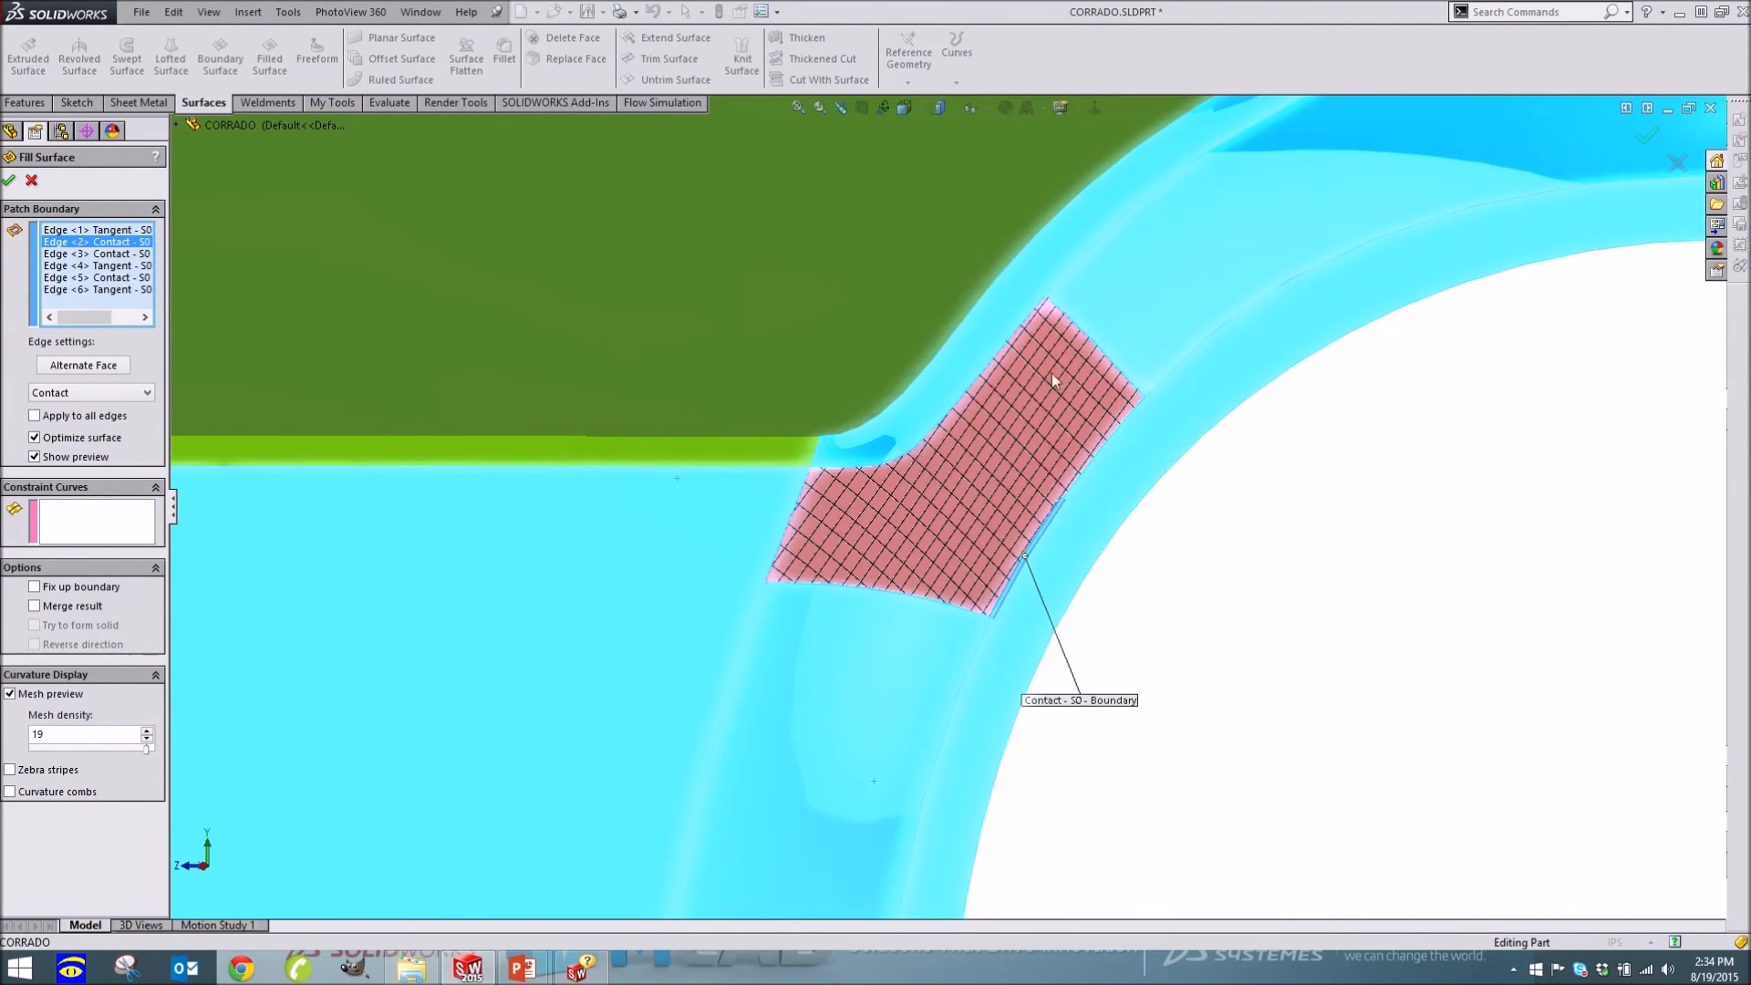
pyautogui.click(10, 180)
pyautogui.moveTo(623, 704)
pyautogui.mouseDown(button='middle')
pyautogui.moveTo(649, 613)
pyautogui.moveTo(726, 629)
pyautogui.moveTo(672, 715)
pyautogui.moveTo(613, 683)
pyautogui.moveTo(653, 689)
pyautogui.mouseUp(button='middle')
pyautogui.scroll(10, 653, 689)
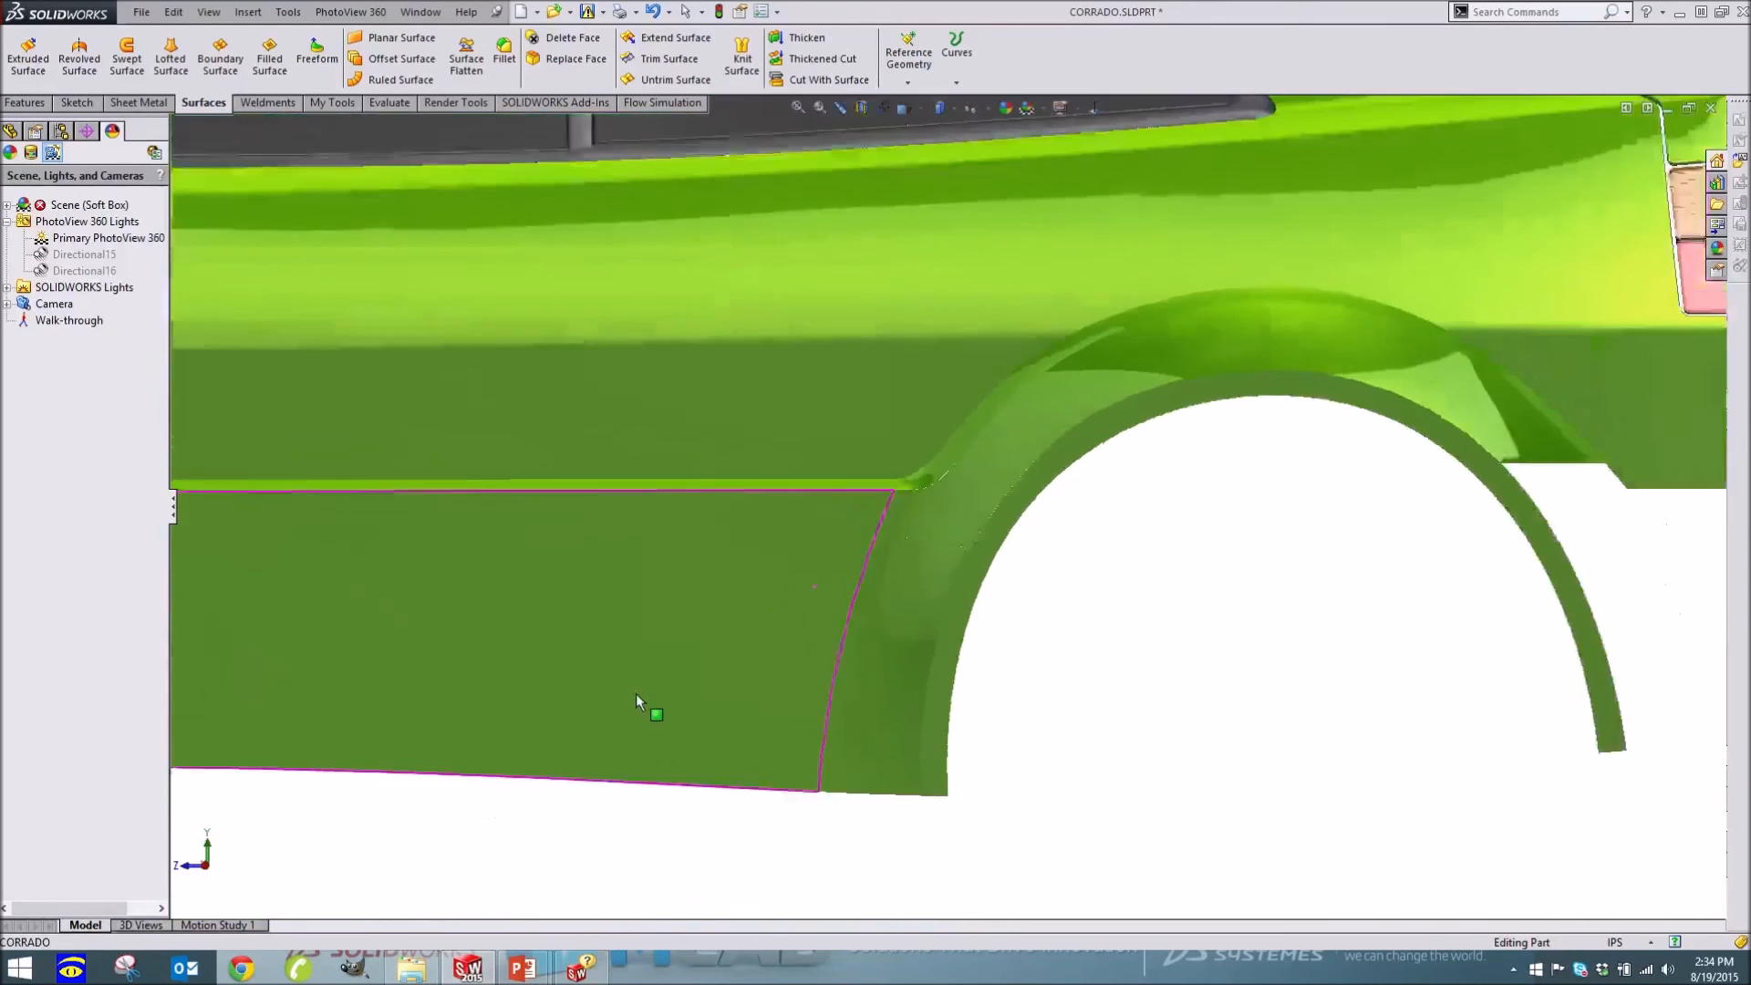